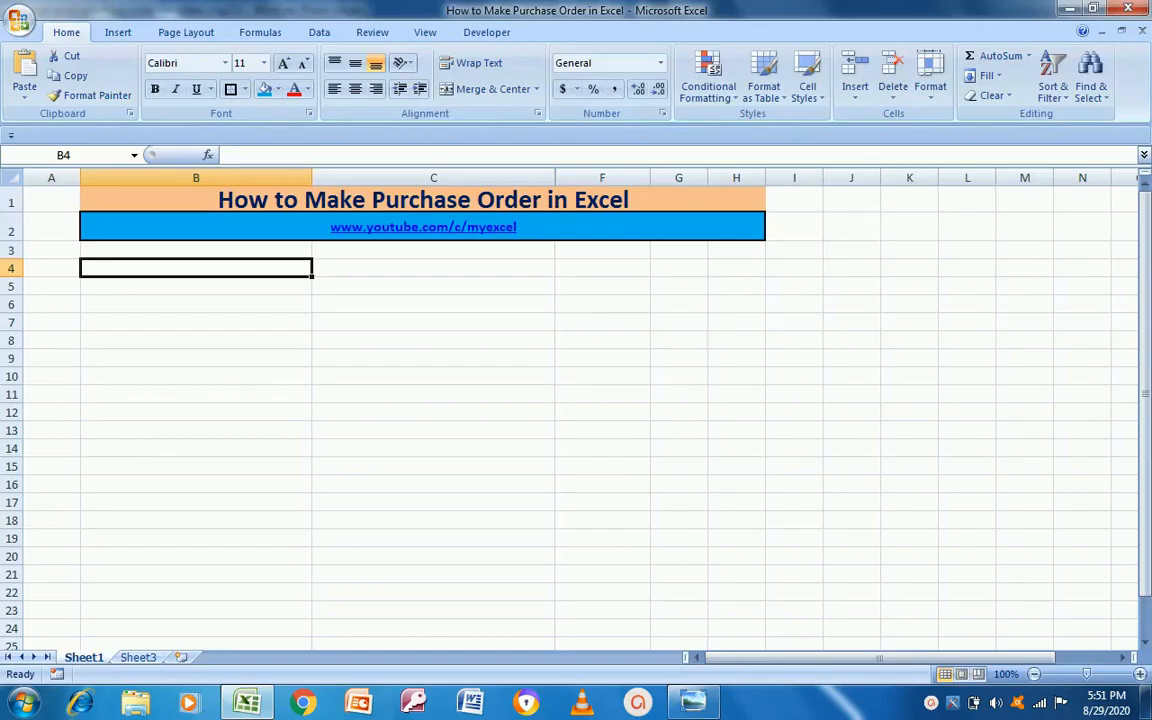
Step: Show the sample purchase order template image in Windows Photo Viewer as a reference
click(693, 703)
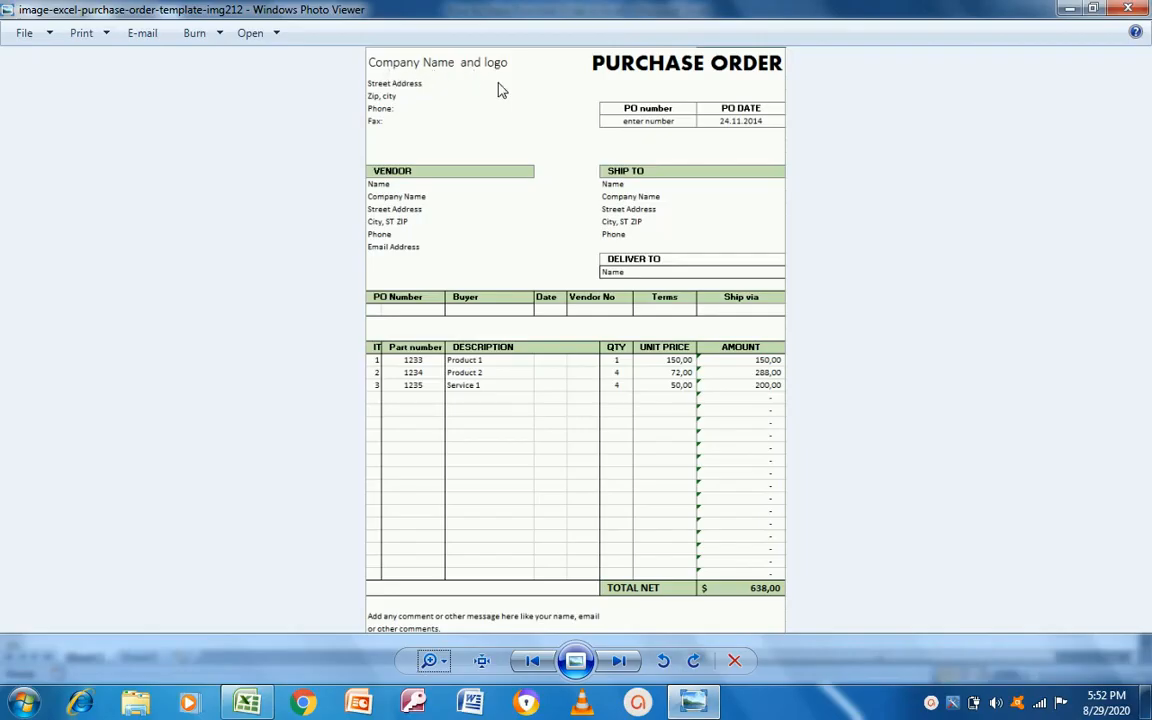
Step: Enter 'Company Name and Logo' in cell B5, checking the template
key(alt+Tab)
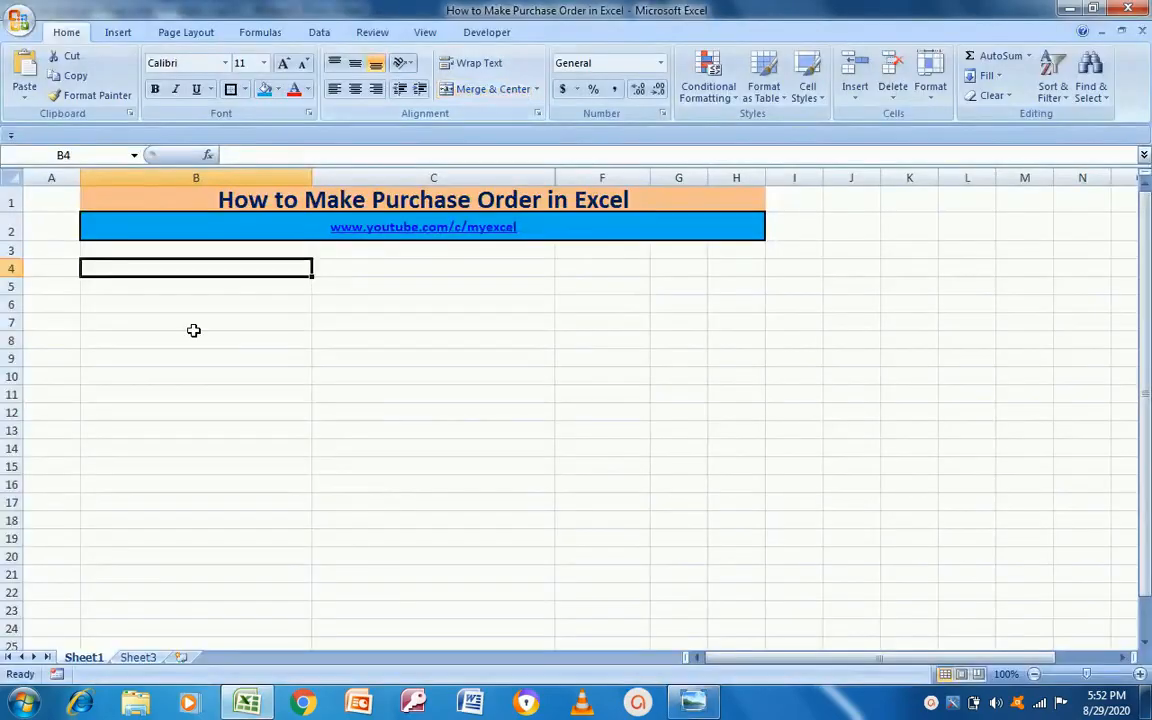
text(C)
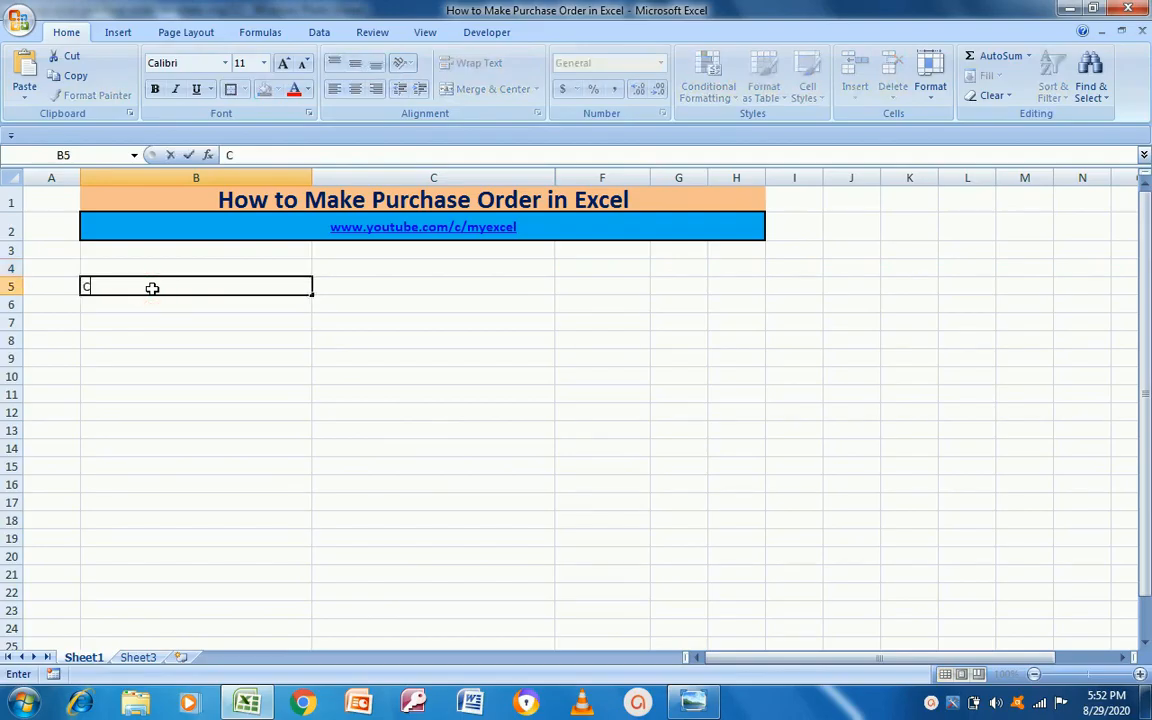
text(ompany Name)
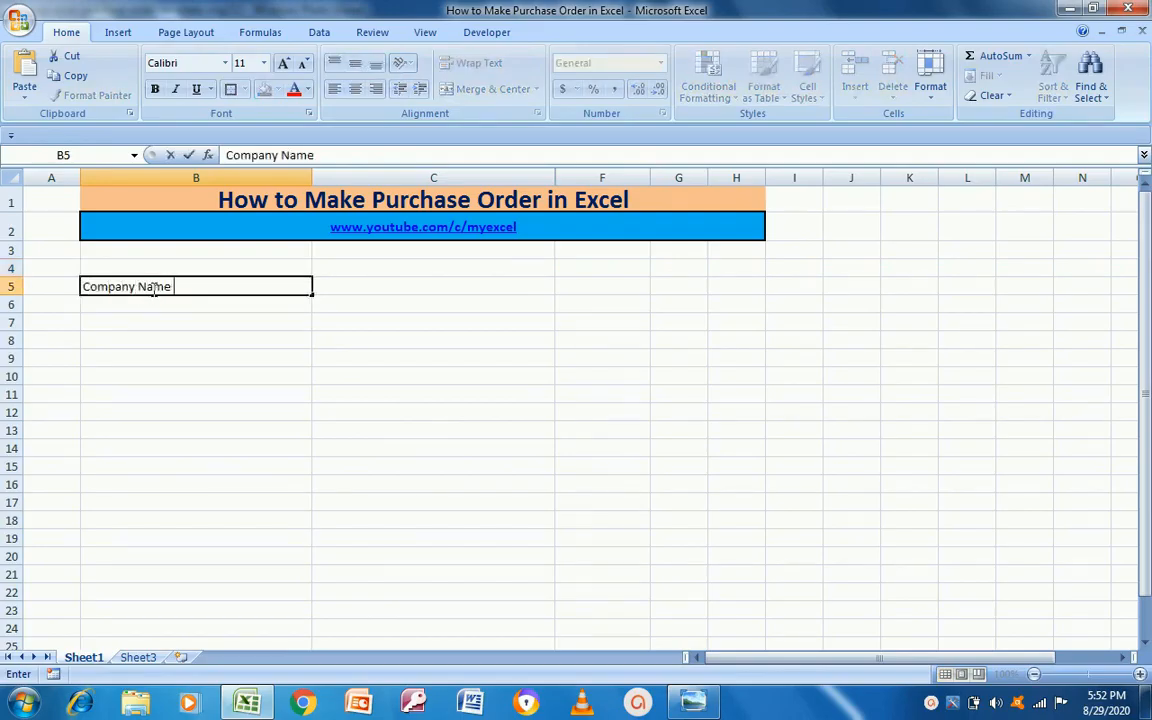
key(alt+Tab)
key(alt+Tab)
text(and Logo)
key(Return)
key(Up)
key(Down)
key(alt+Tab)
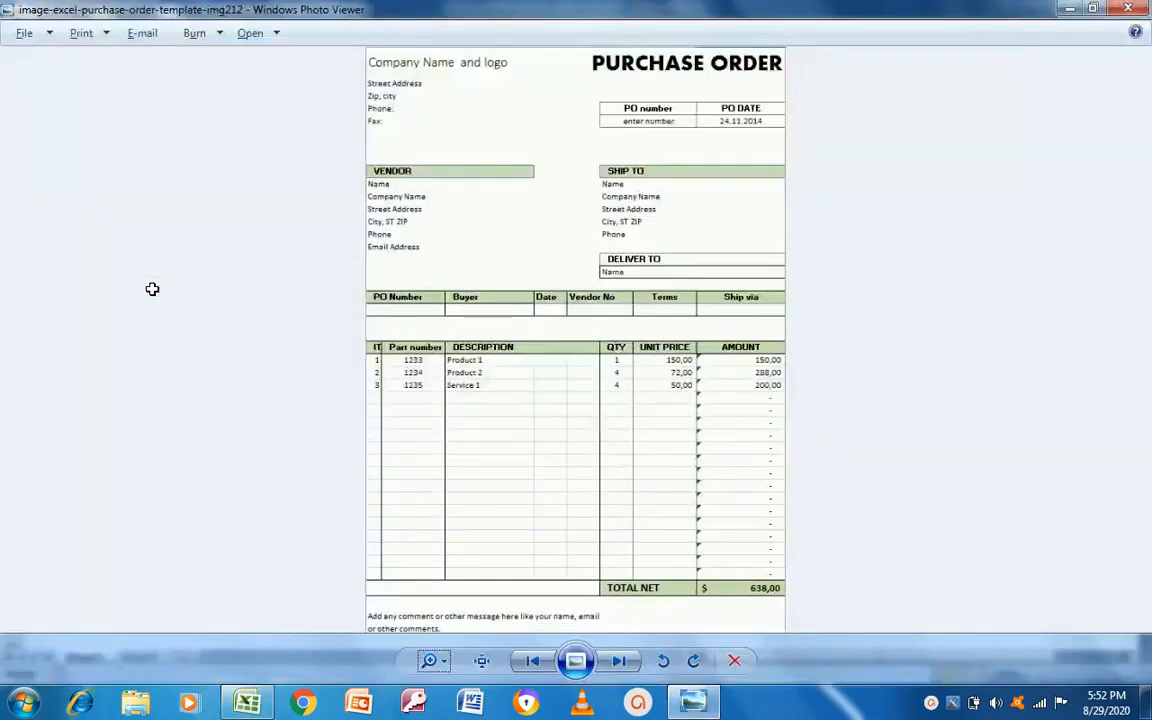
key(alt+Tab)
Step: Shorten B5 to 'Company Name' by deleting ' and Logo', then move down to B7
click(152, 287)
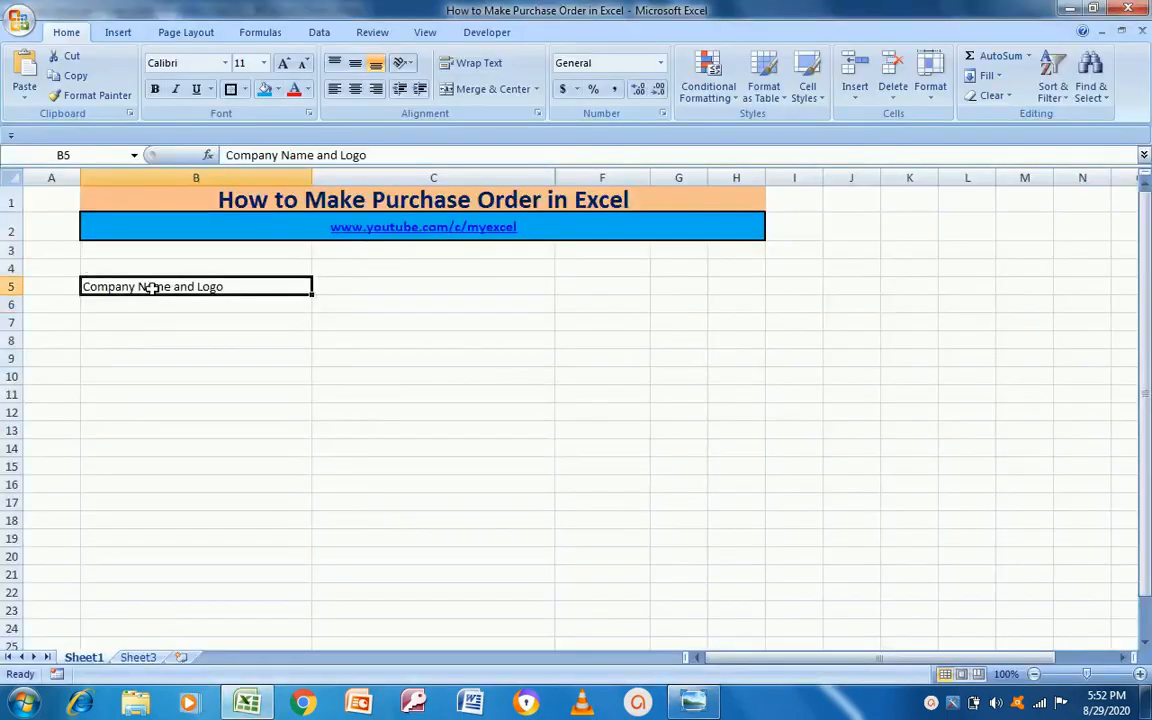
key(Right)
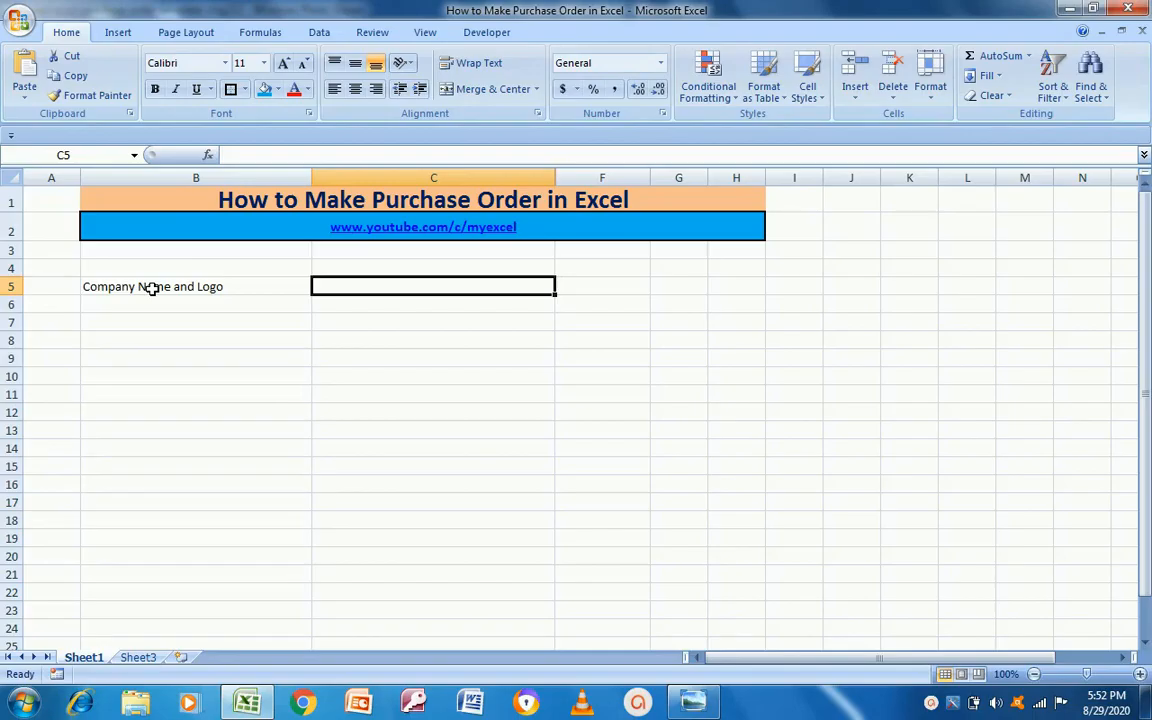
key(Left)
key(Right)
key(Left)
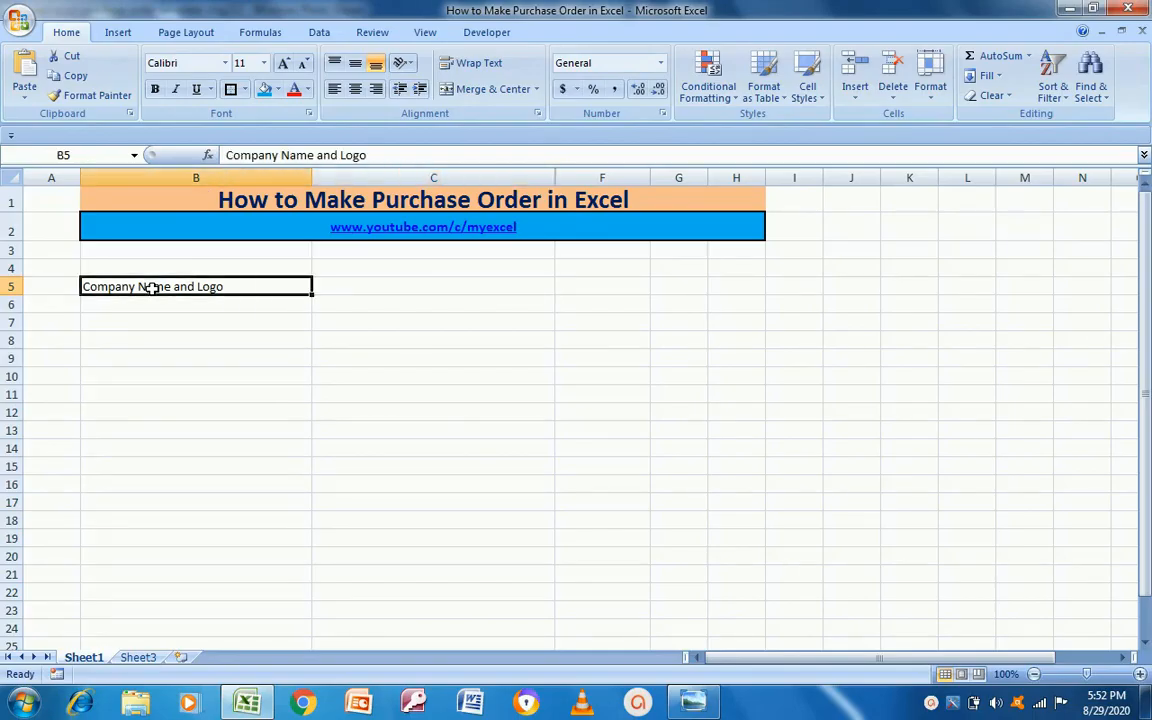
key(alt+Tab)
key(alt+Tab)
key(F2)
key(shift+Left)
key(shift+Left)
key(shift+Left)
key(shift+Left)
key(shift+Left)
key(shift+Left)
key(shift+Left)
key(shift+Left)
key(shift+Left)
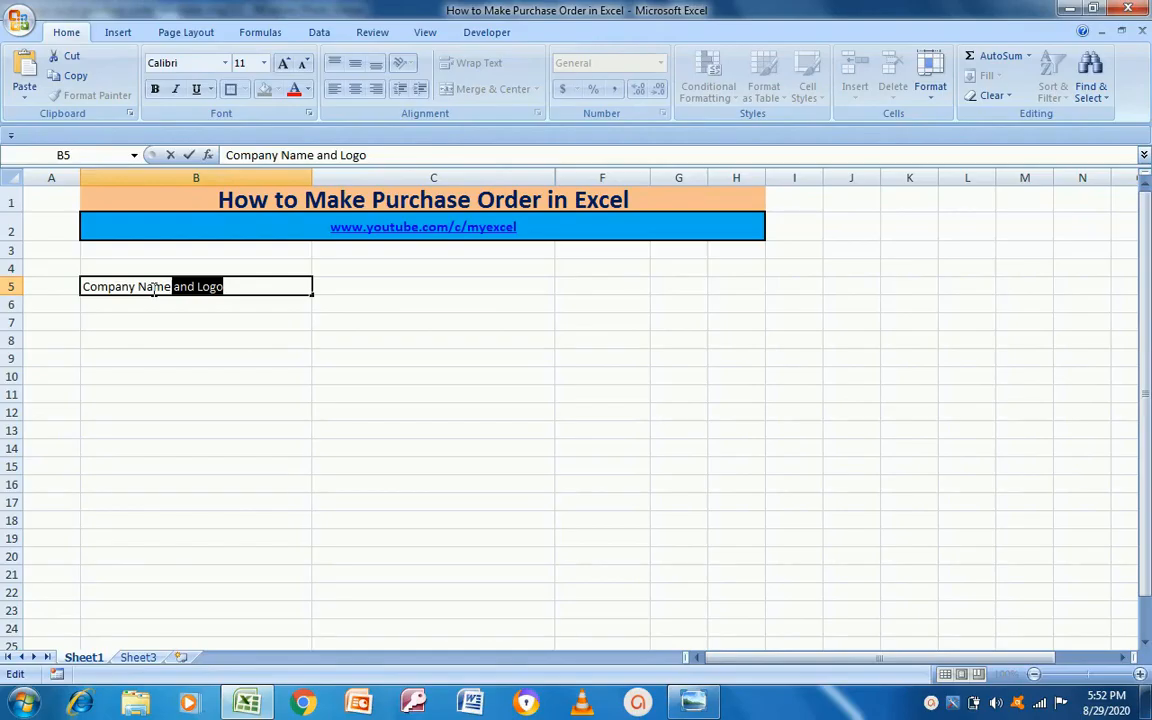
key(Delete)
key(Return)
key(alt+Tab)
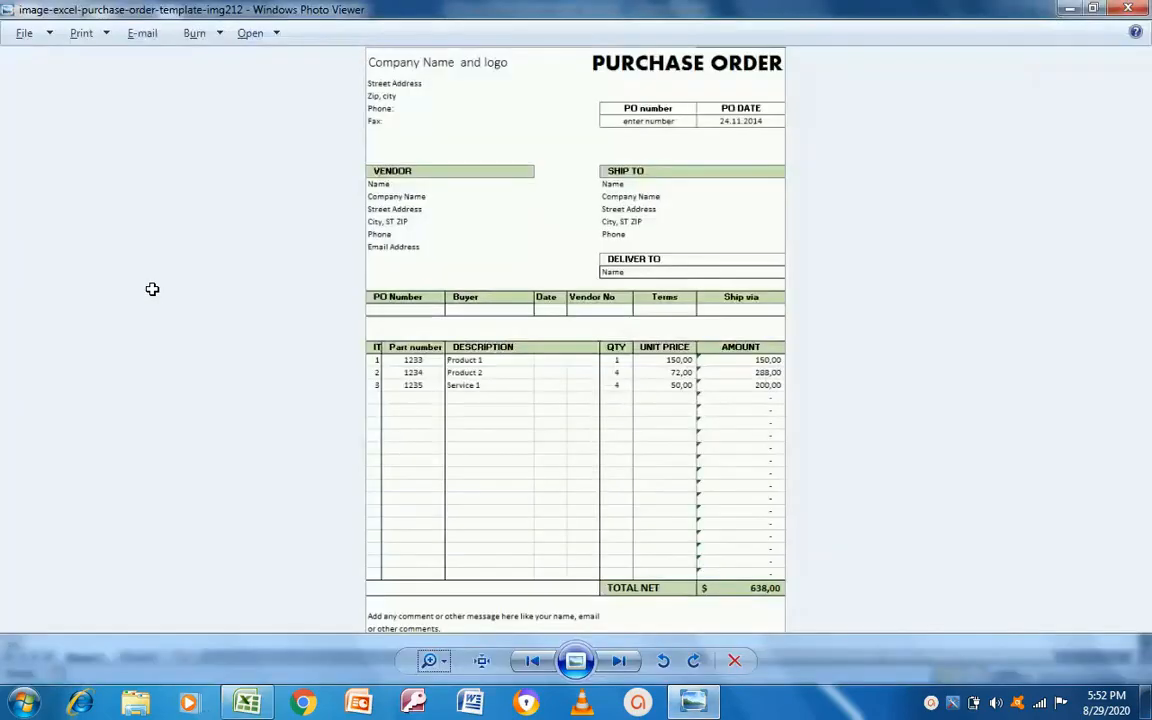
key(alt+Tab)
key(Return)
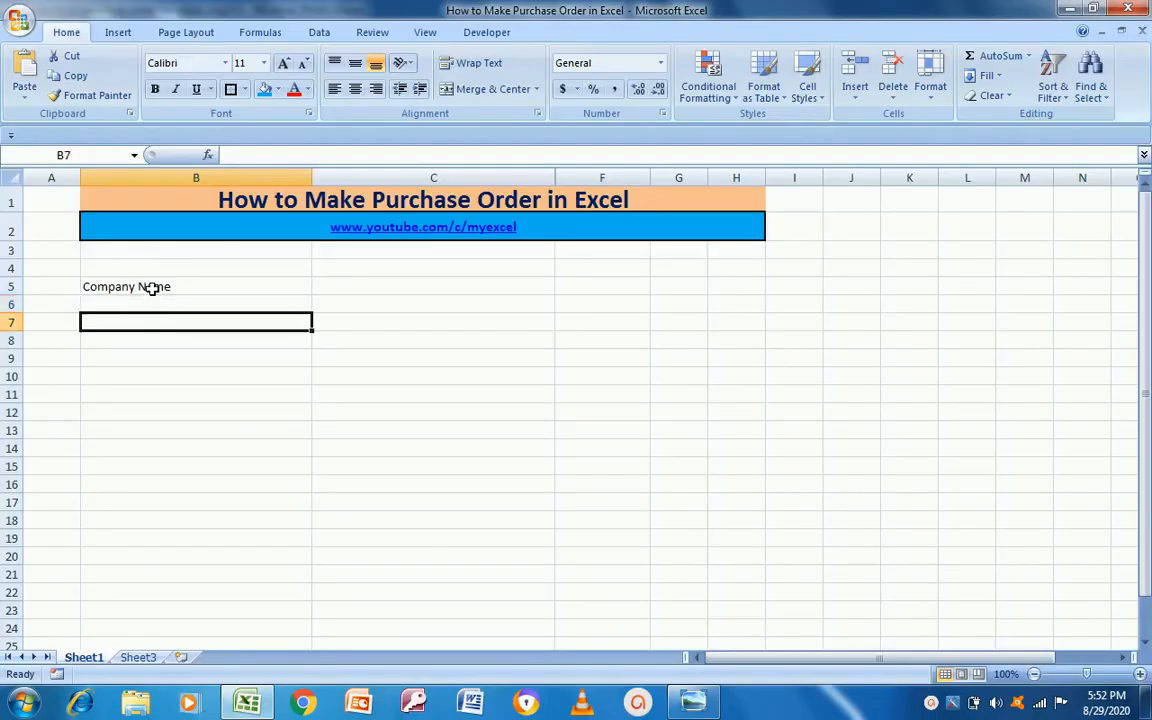
key(alt+Tab)
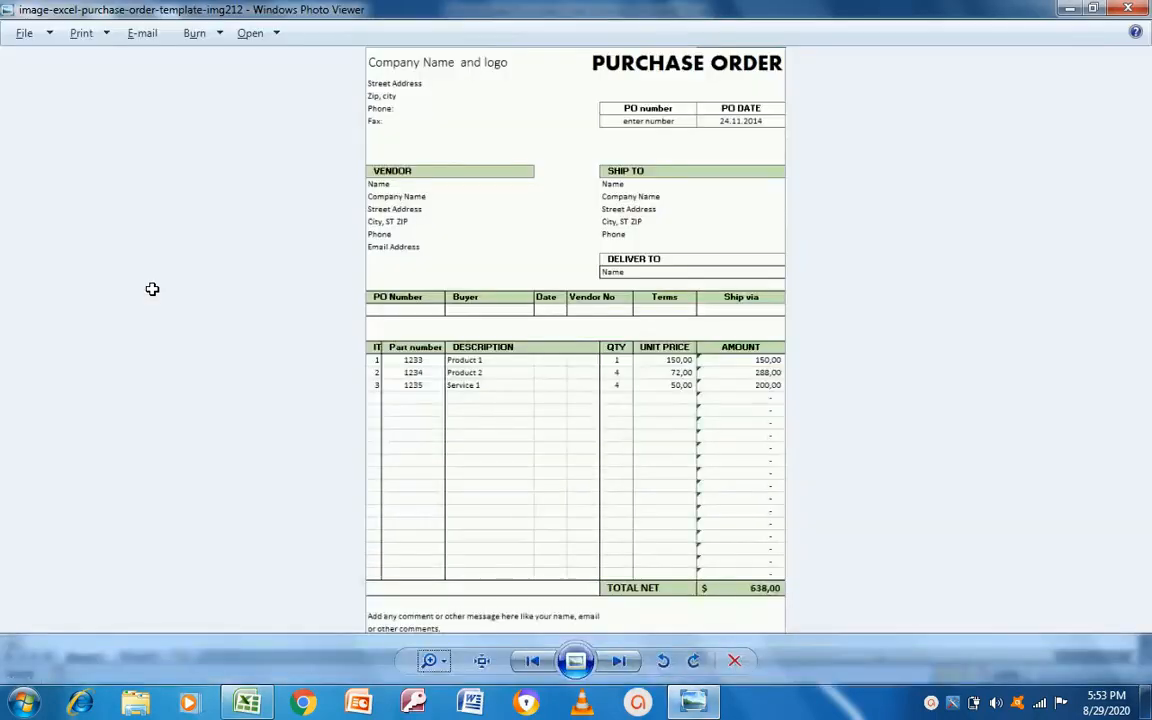
key(alt+Tab)
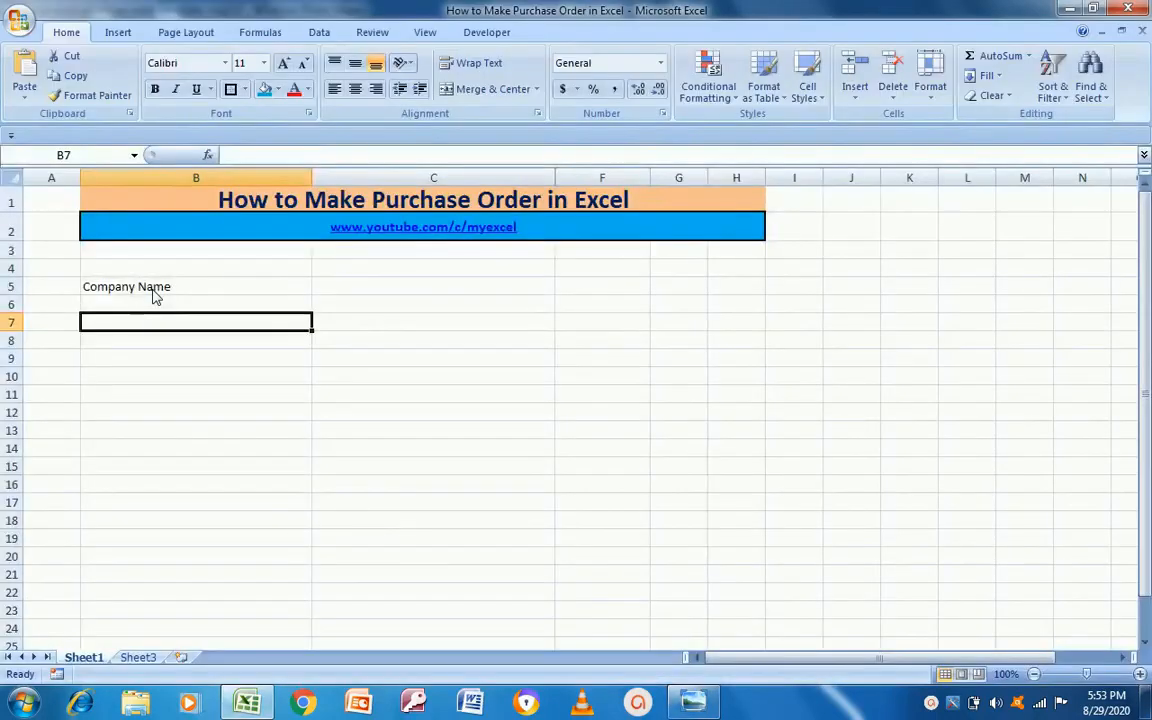
Step: Enter the labels Add, City, Phone No and Fax: down cells B7 to B10
text(Add)
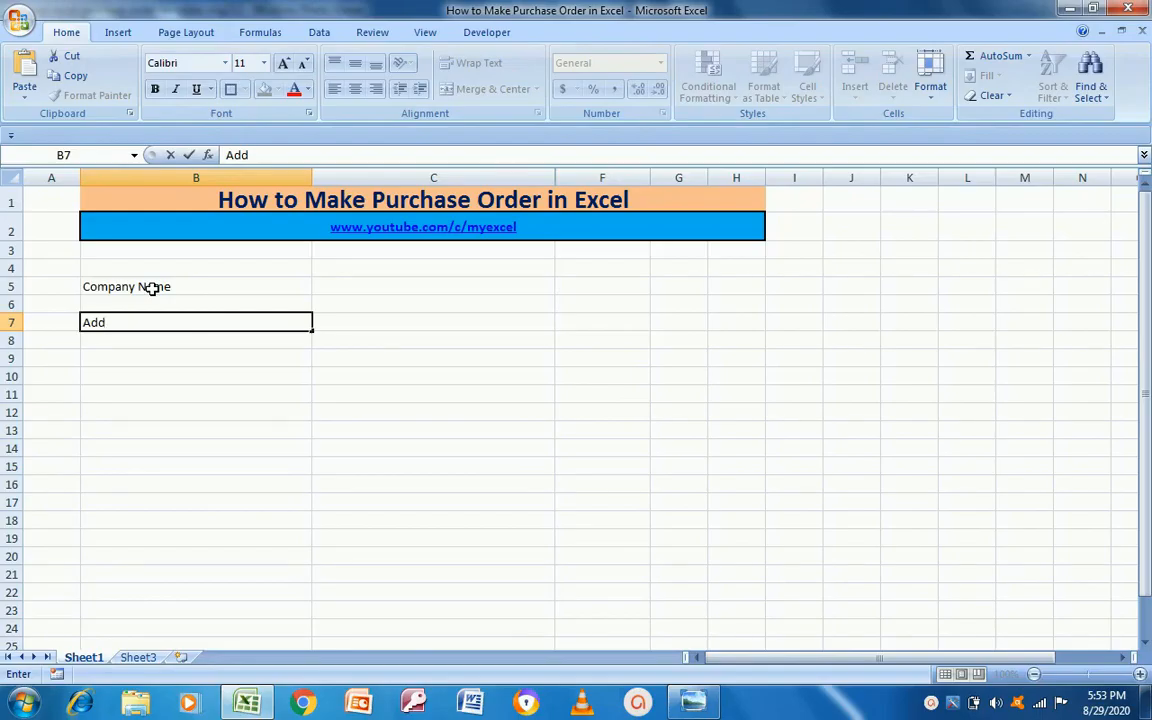
key(Return)
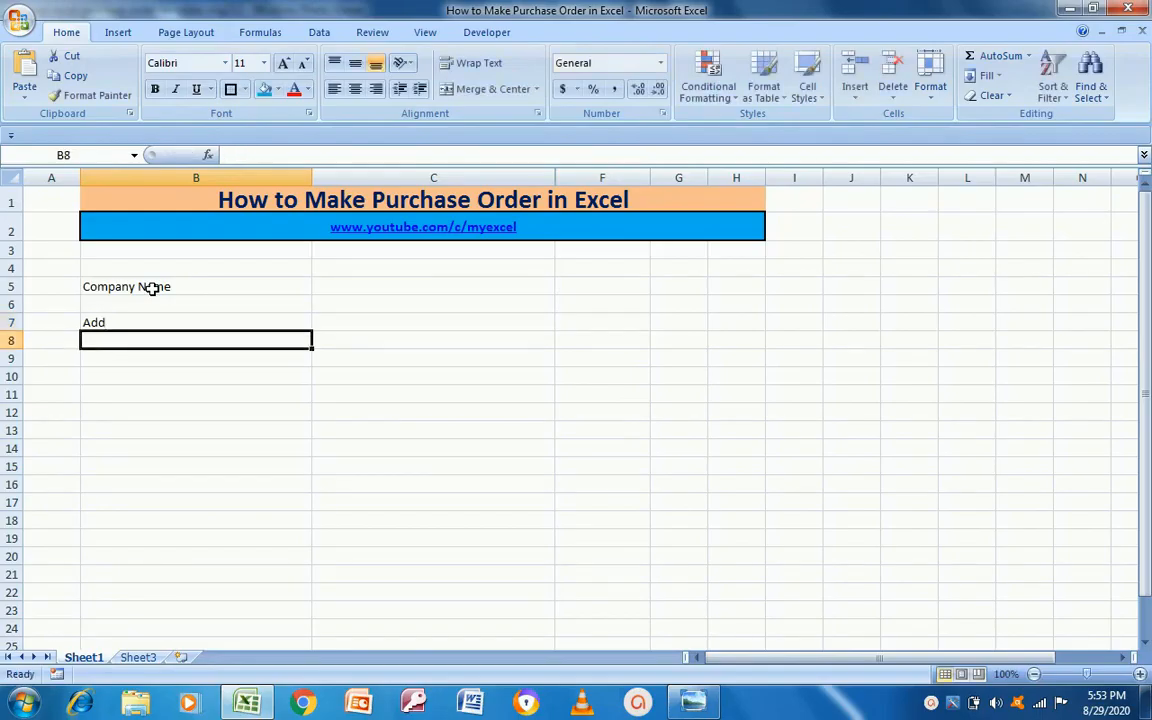
key(alt+Tab)
key(alt+Tab)
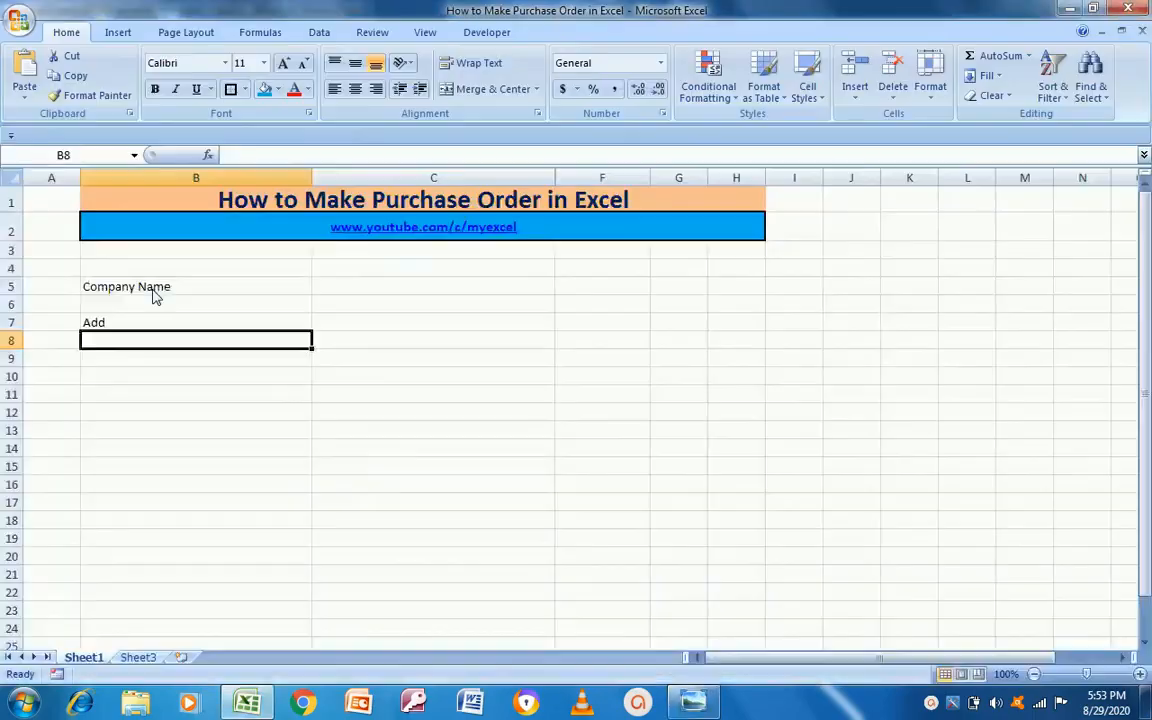
text(City)
key(Return)
key(alt+Tab)
key(alt+Tab)
text(Phone No)
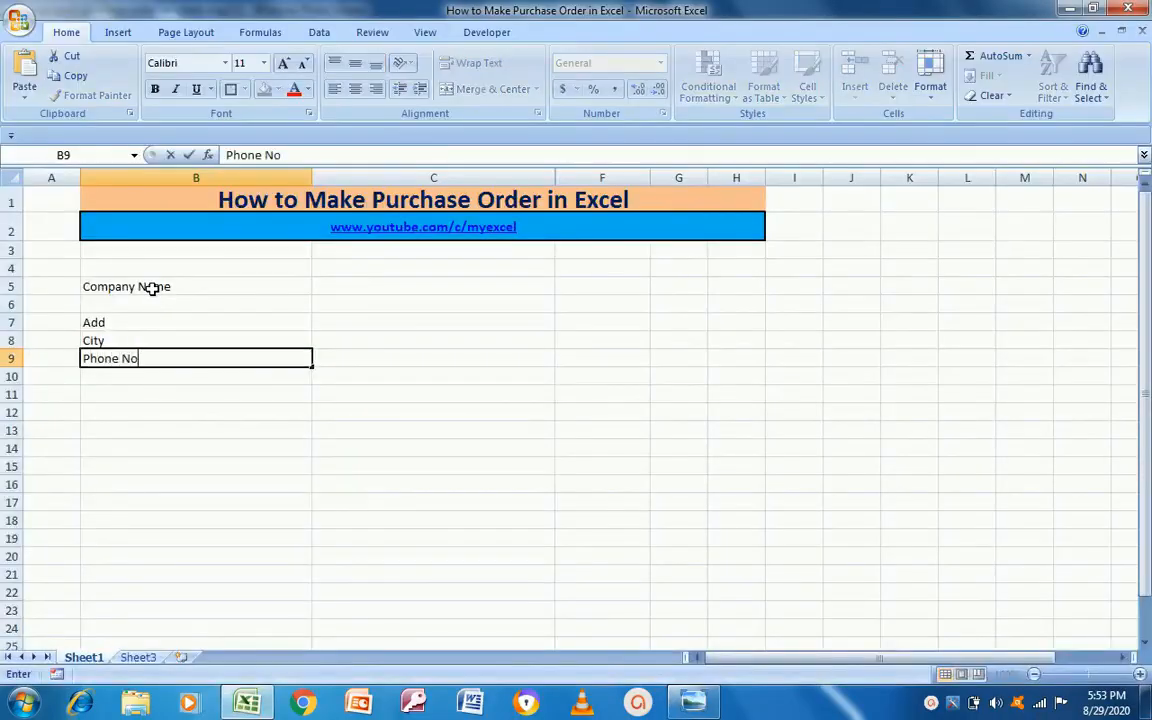
key(Return)
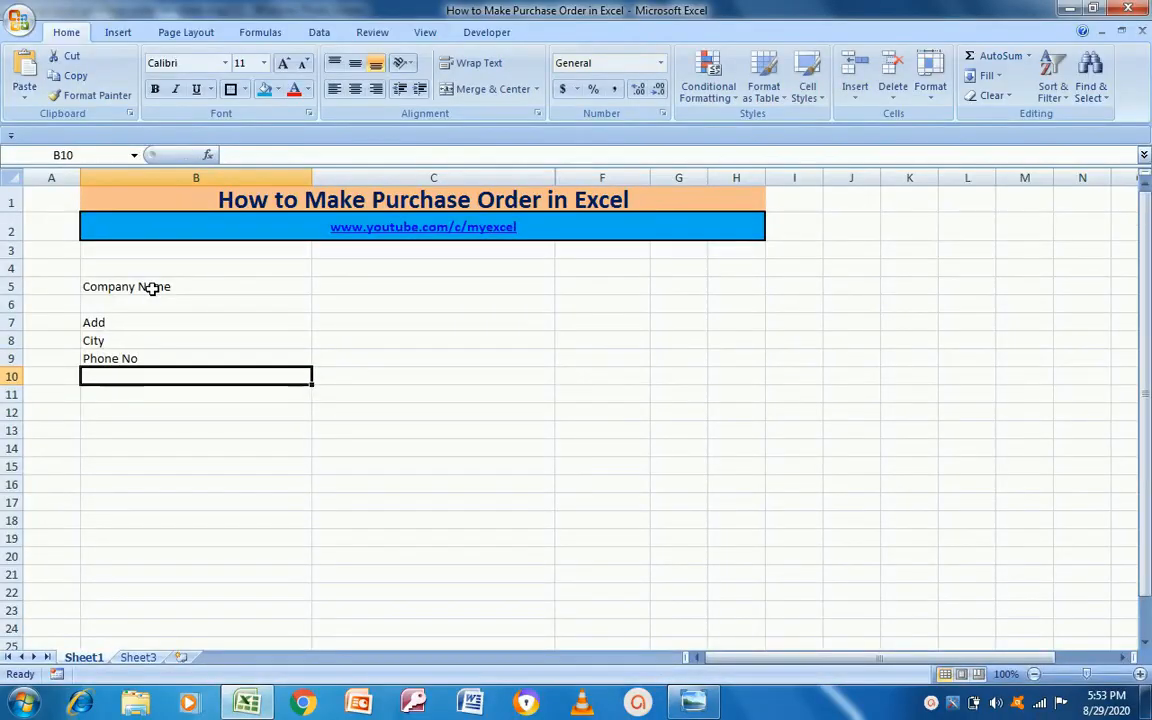
key(alt+Tab)
key(alt+Tab)
key(alt+Tab)
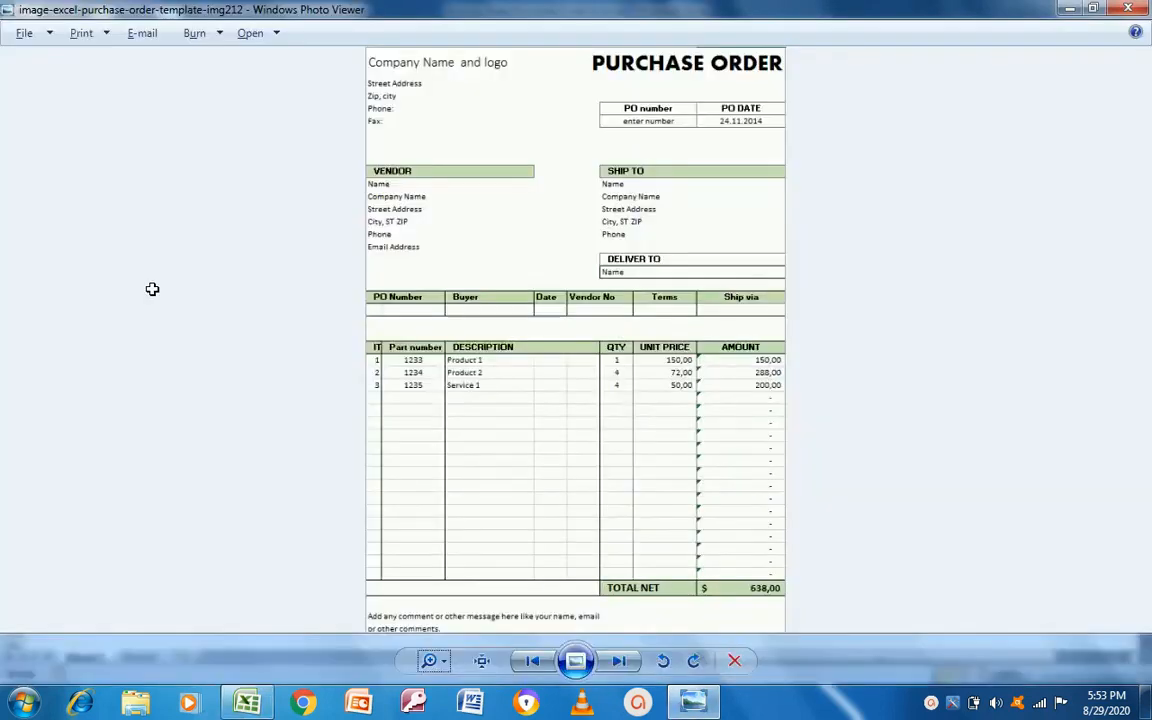
key(alt+Tab)
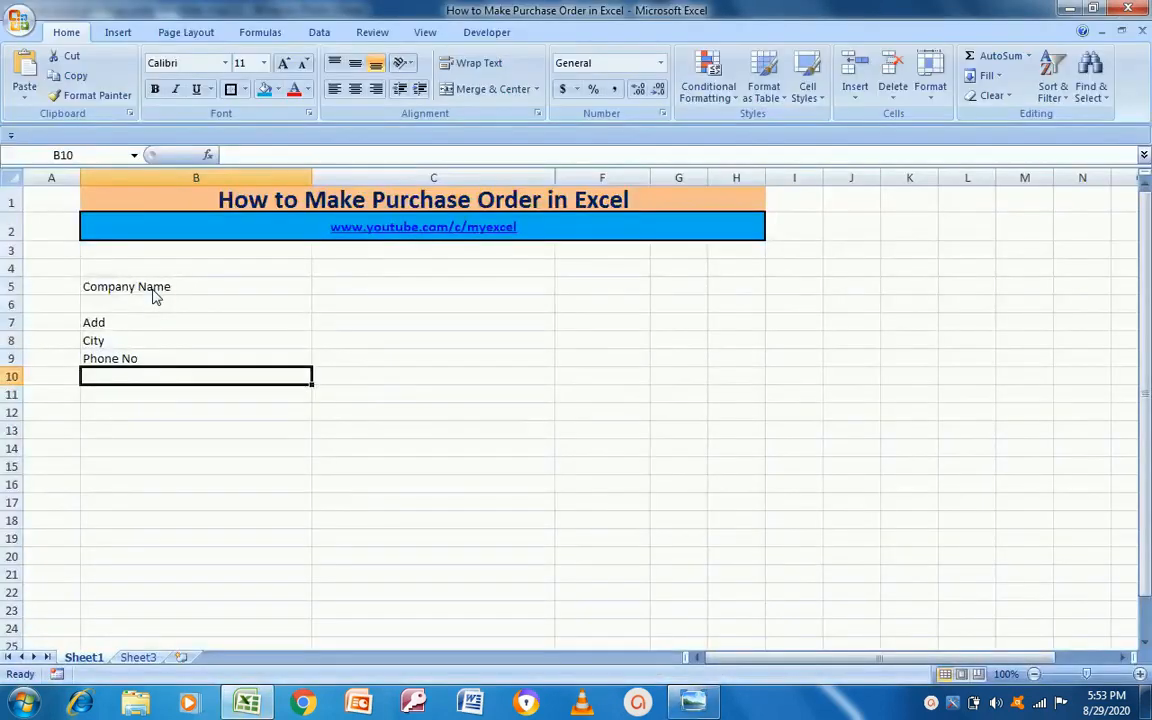
text(Fax:)
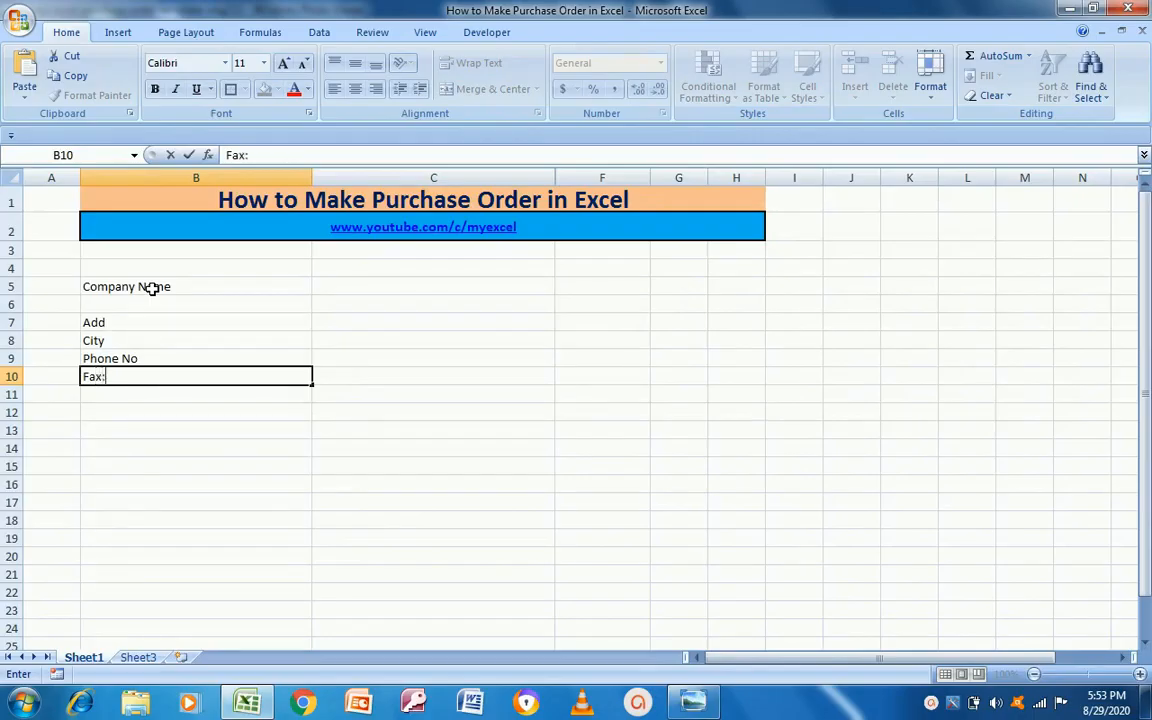
key(Return)
Step: Append a colon to Add, City and Phone No, then select B5 across to F5
key(Up)
key(Up)
key(Up)
key(Up)
key(Up)
key(Down)
key(F2)
text(:)
key(Return)
key(F2)
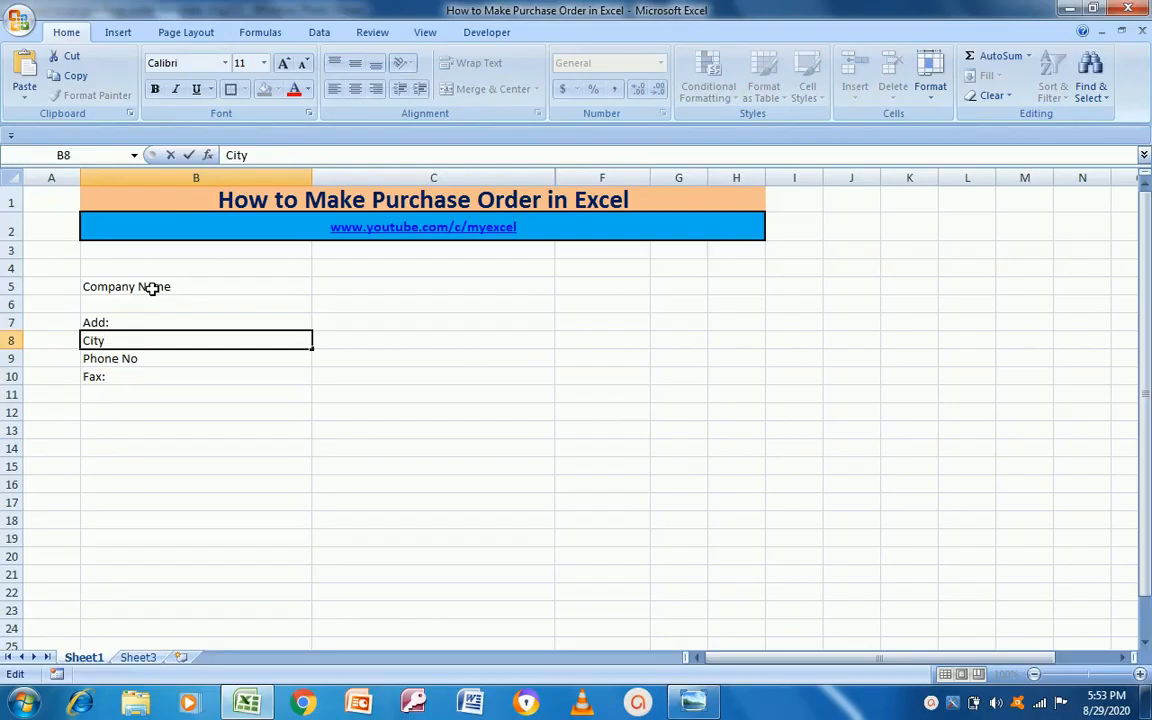
text(:)
key(Return)
key(F2)
text(:)
key(Return)
key(Up)
key(Up)
key(Up)
key(Up)
key(Up)
key(alt+Tab)
key(alt+Tab)
key(Right)
key(Left)
key(alt+Tab)
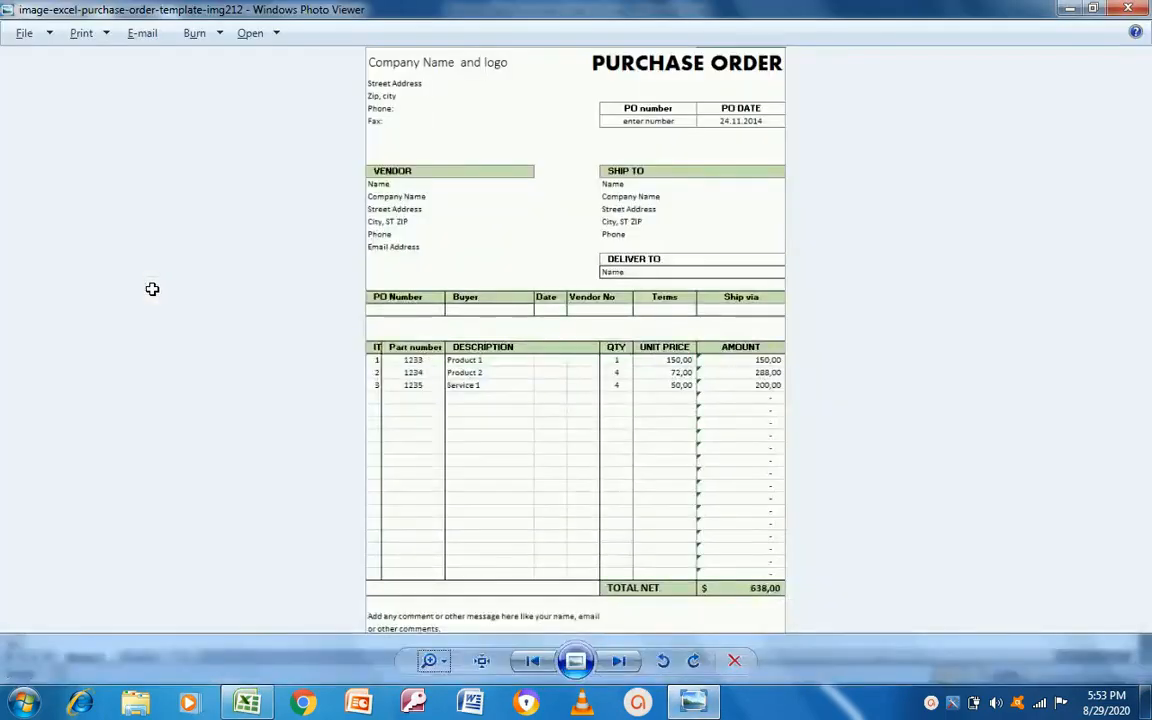
key(alt+Tab)
key(shift+Right)
key(shift+Right)
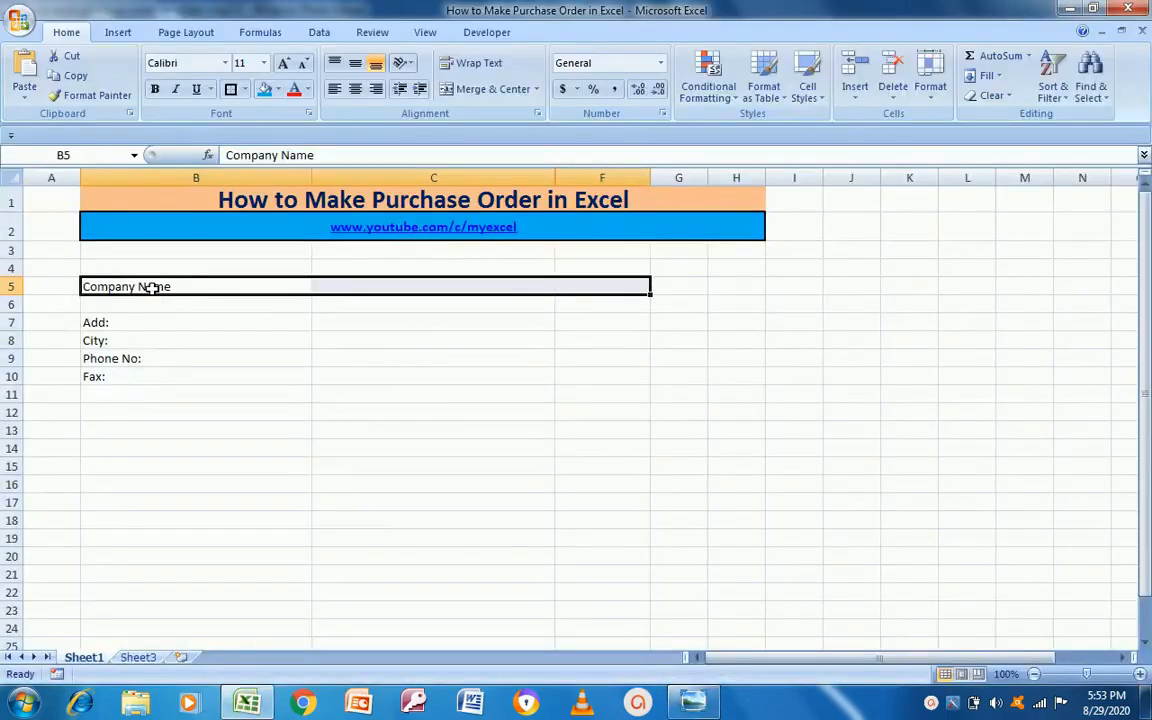
Step: Type the heading 'Purchase Order' into cell C4
key(alt+Tab)
key(alt+Tab)
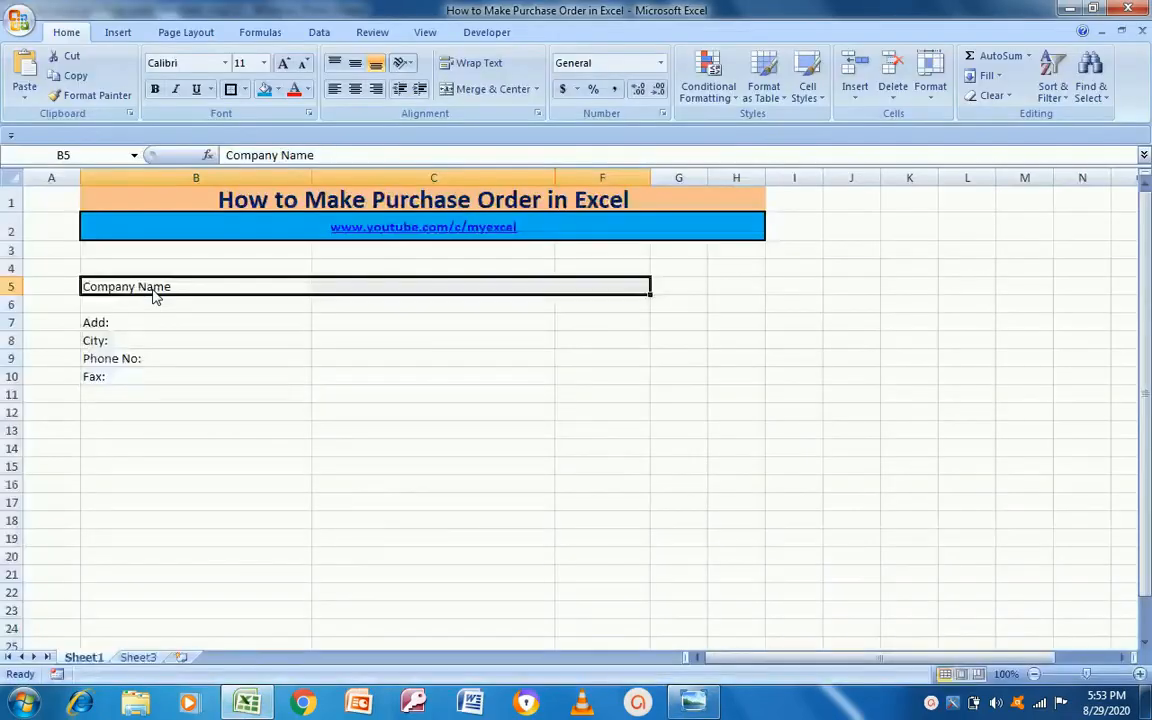
key(Right)
key(Up)
key(Left)
key(Right)
key(Down)
key(Up)
text(Purchase)
click(152, 288)
text(O)
key(Escape)
key(Up)
key(Right)
key(F2)
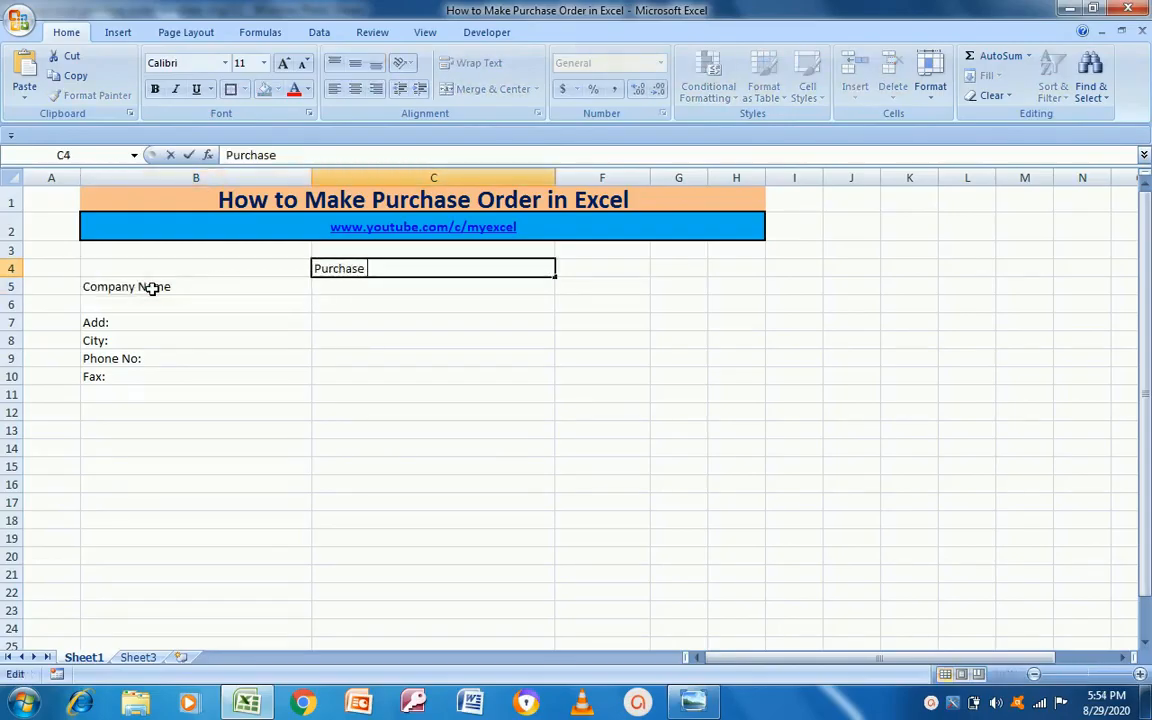
text(Order)
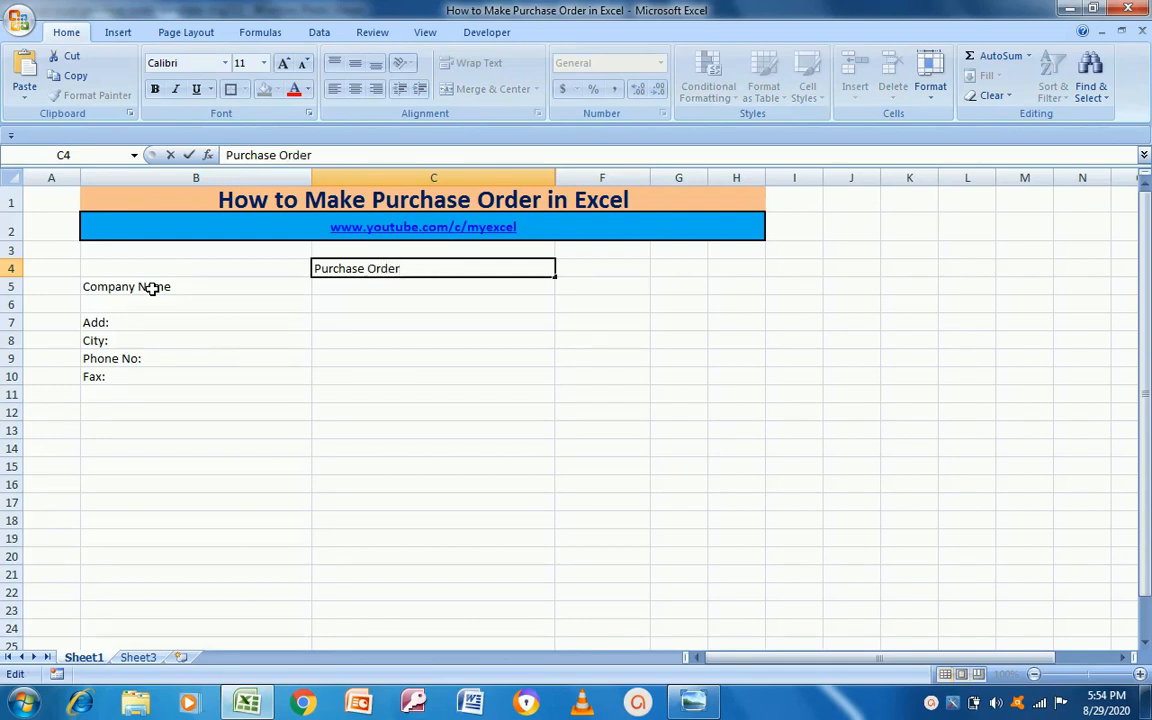
key(Return)
Step: Enter the company's name in cell C5, fixing stray characters
key(Up)
key(Left)
key(Right)
key(Down)
key(Left)
key(Right)
key(alt+Tab)
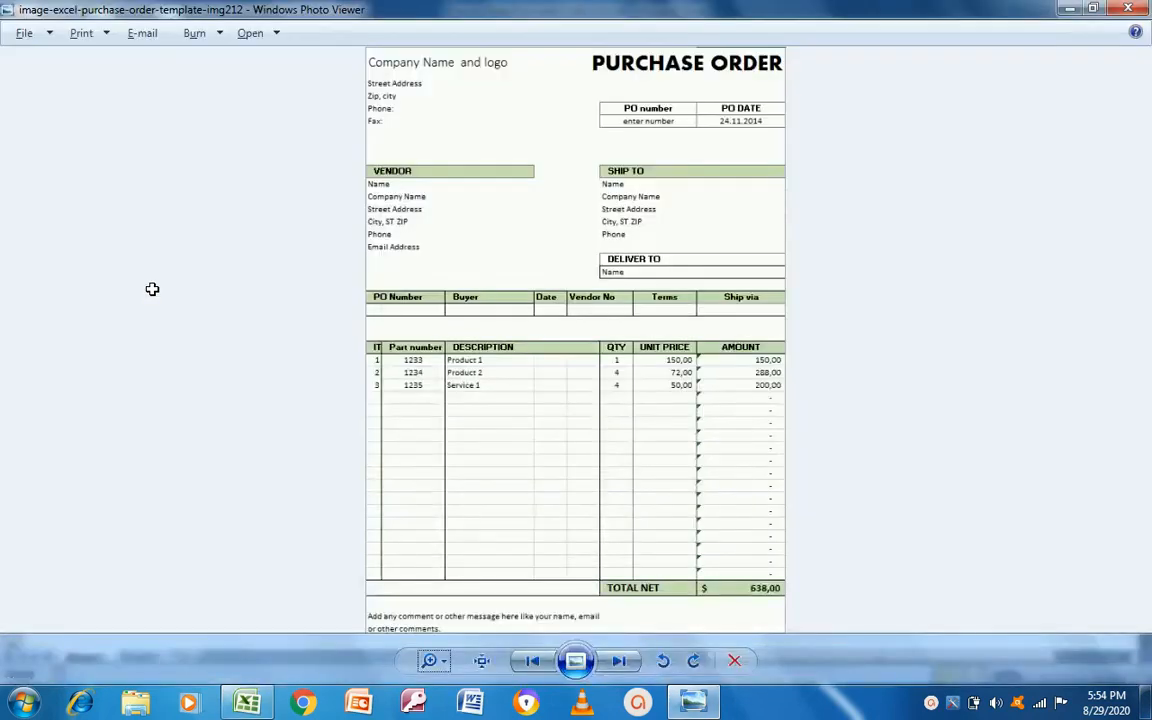
key(alt+Tab)
key(Down)
key(Down)
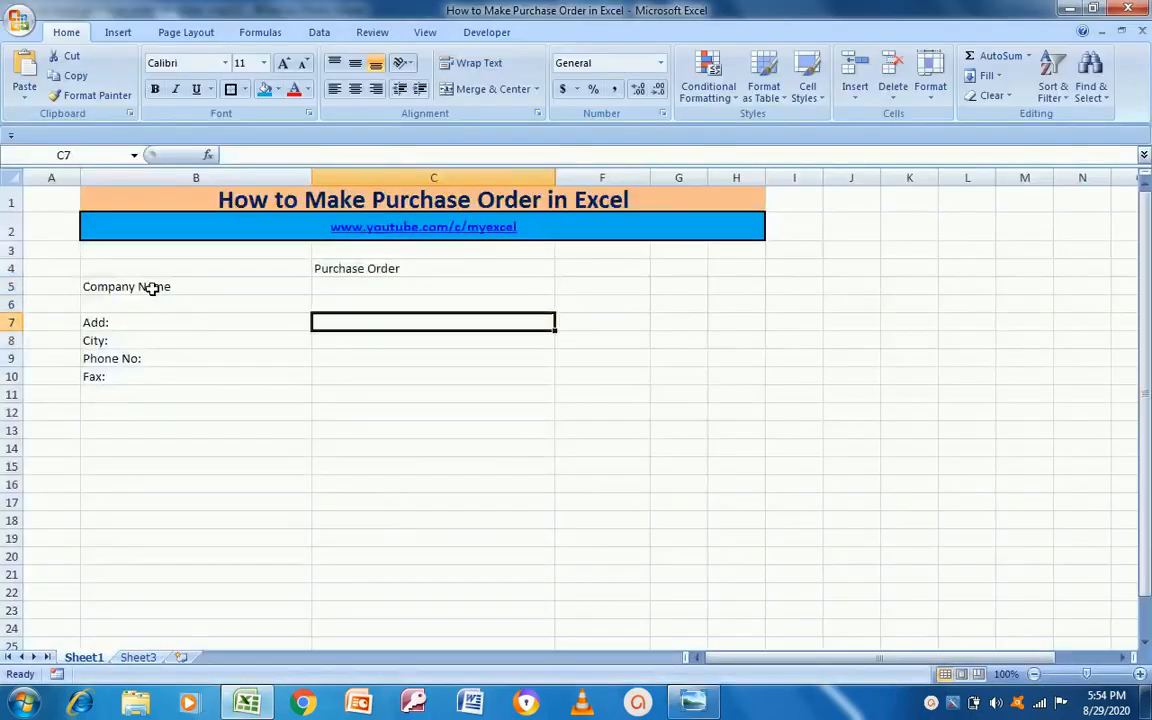
key(Up)
key(Up)
key(Left)
key(Right)
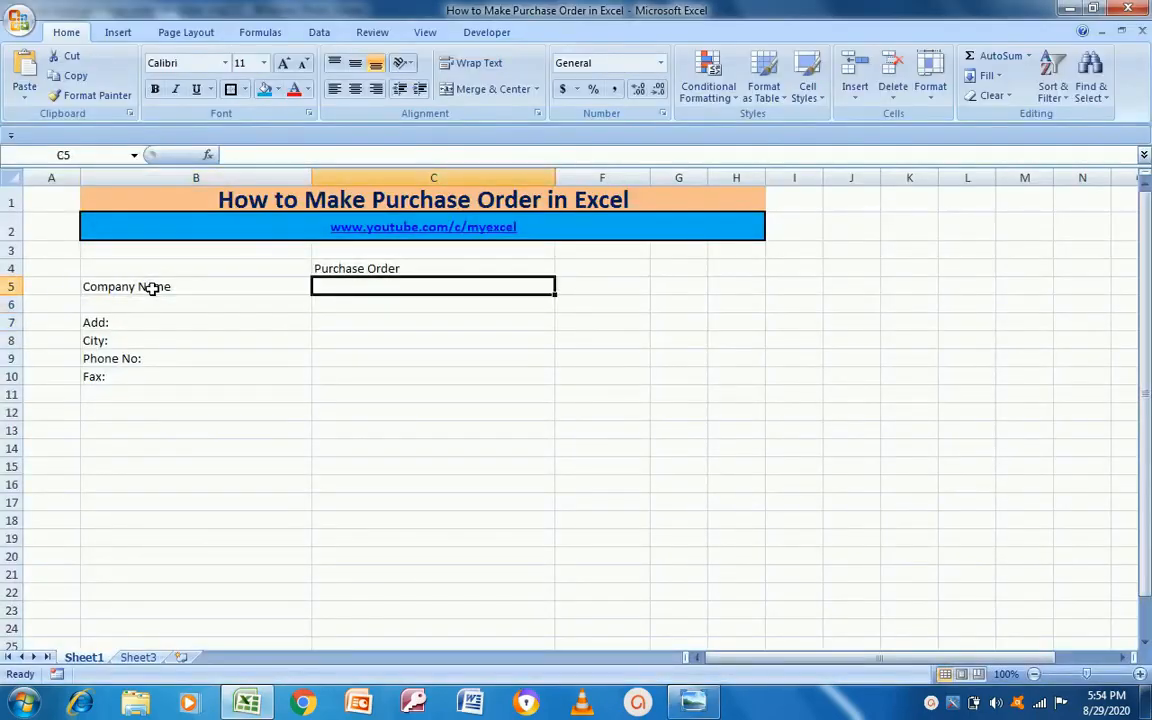
text(Manish)
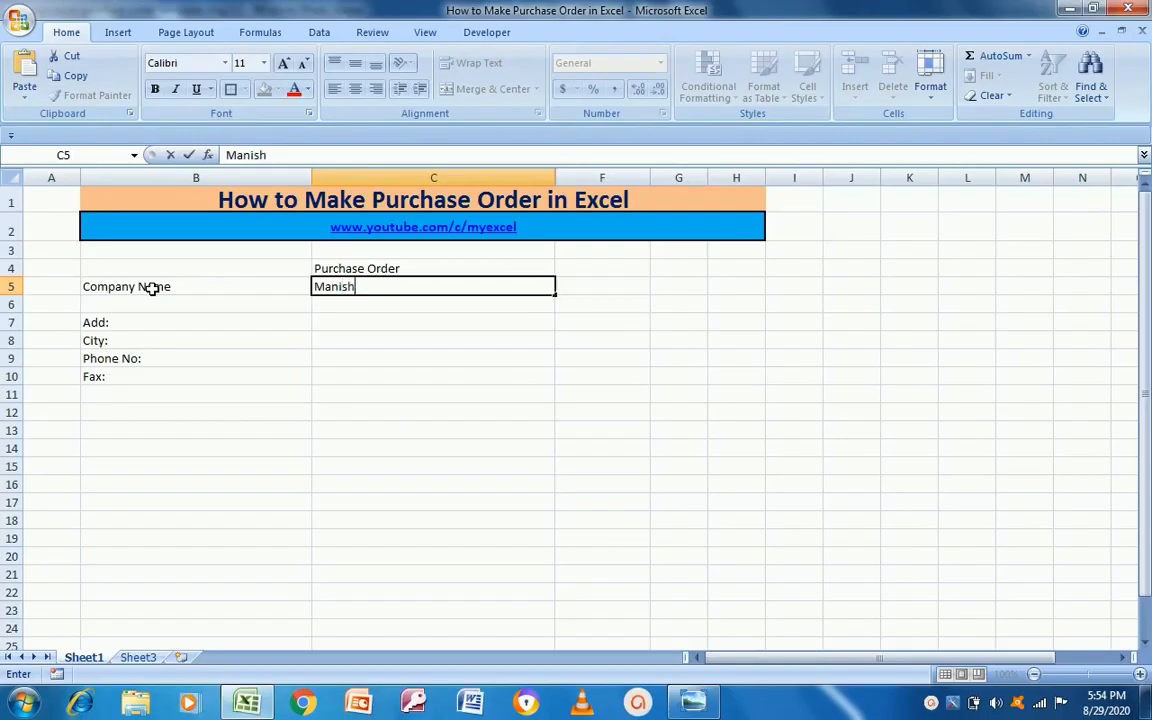
text( %)
key(BackSpace)
text(&)
click(153, 287)
text(C)
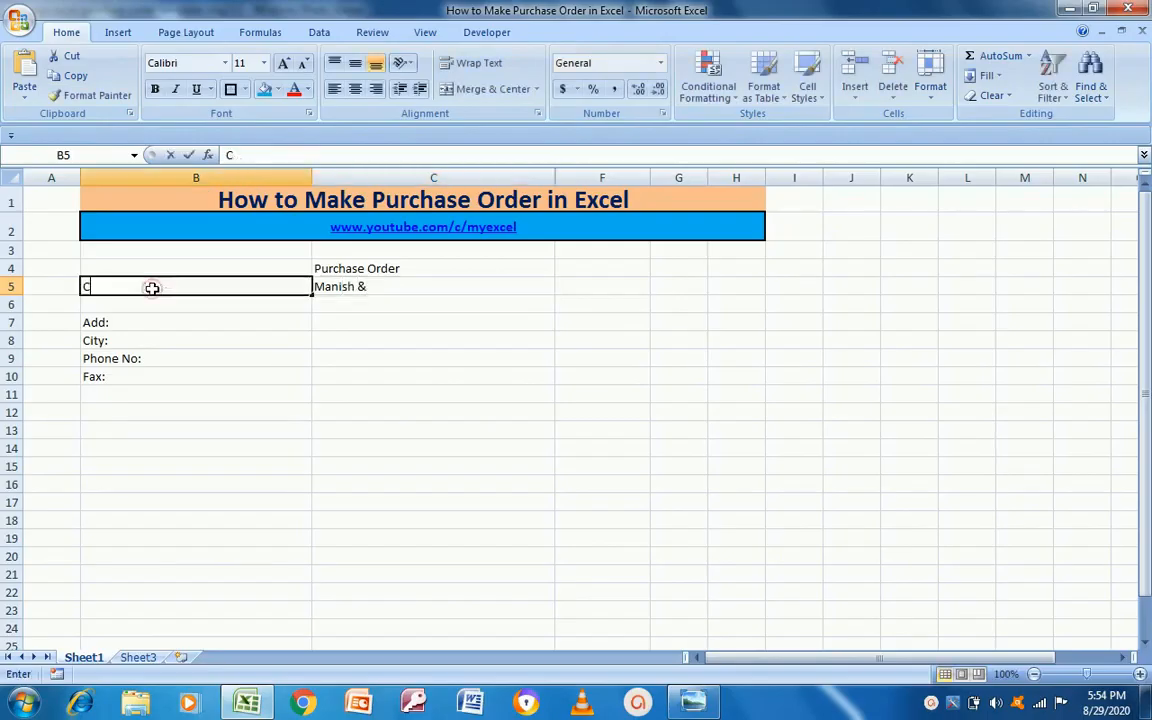
key(Escape)
key(Right)
key(F2)
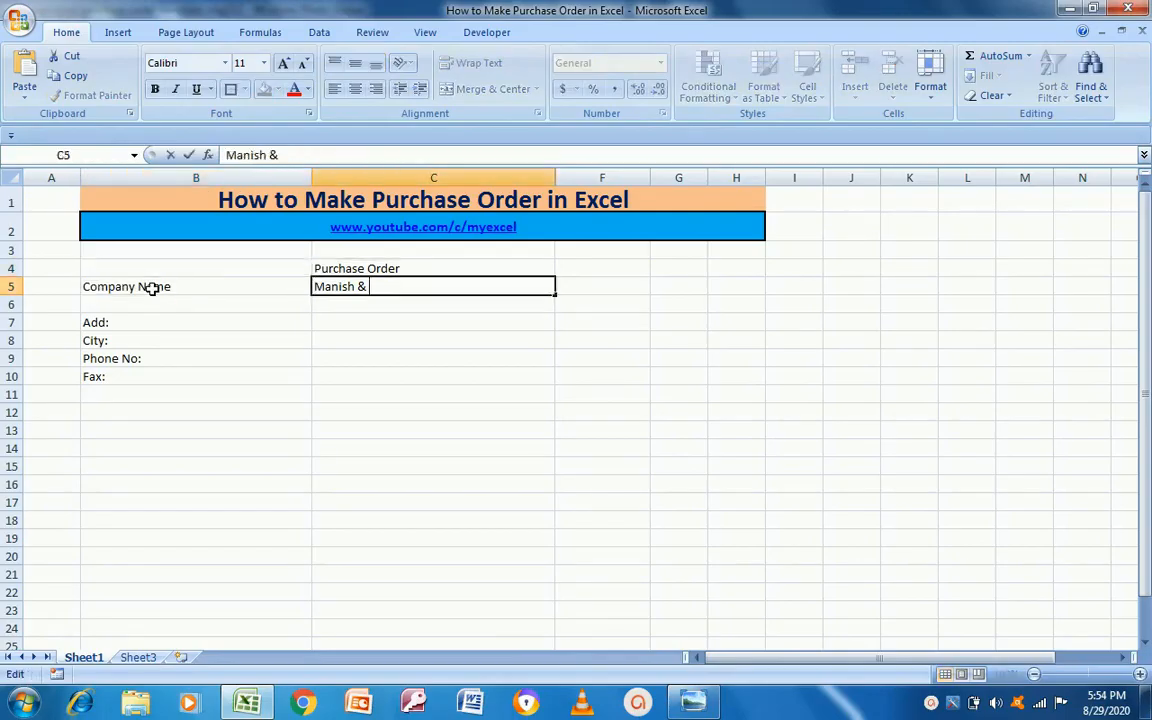
text(Co.)
key(Return)
Step: Fill in the company's address, city and phone number in C7 to C9
key(Left)
key(alt+Tab)
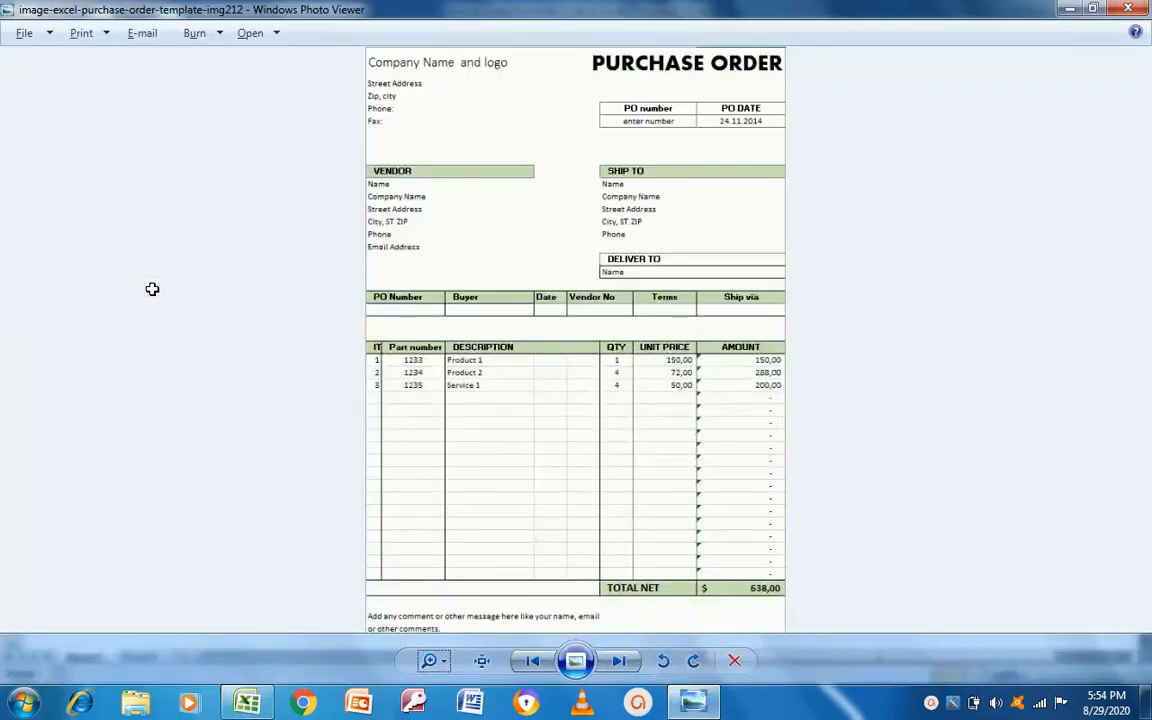
key(alt+Tab)
key(Down)
key(Right)
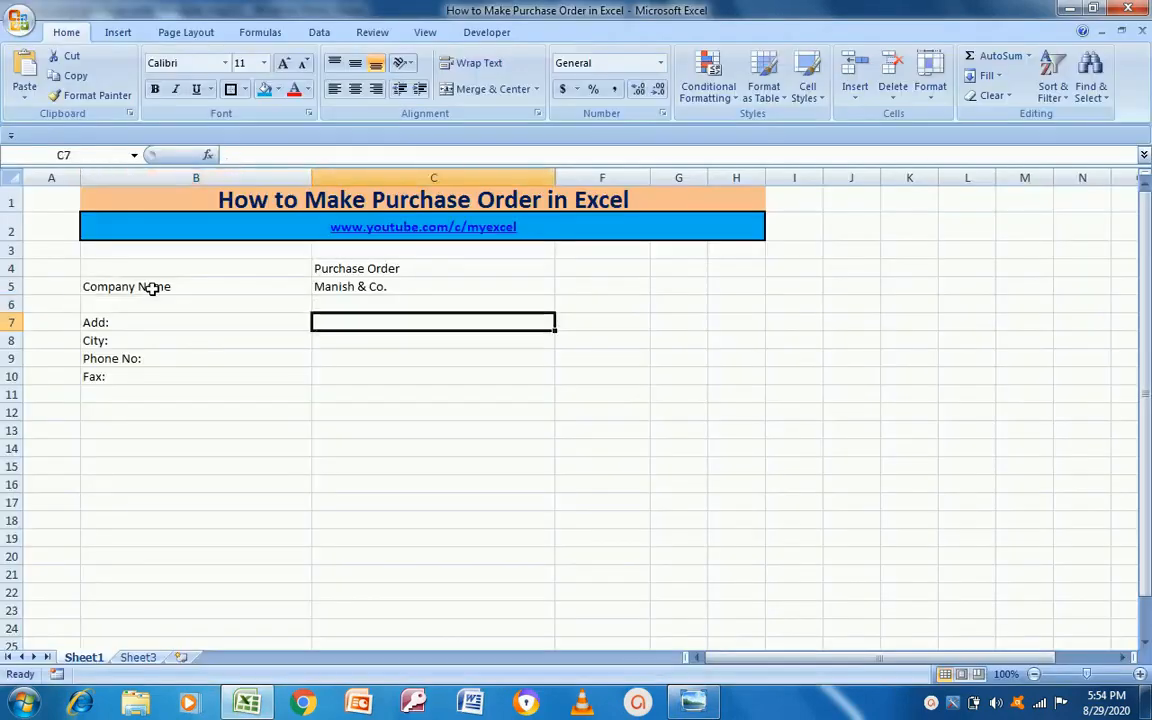
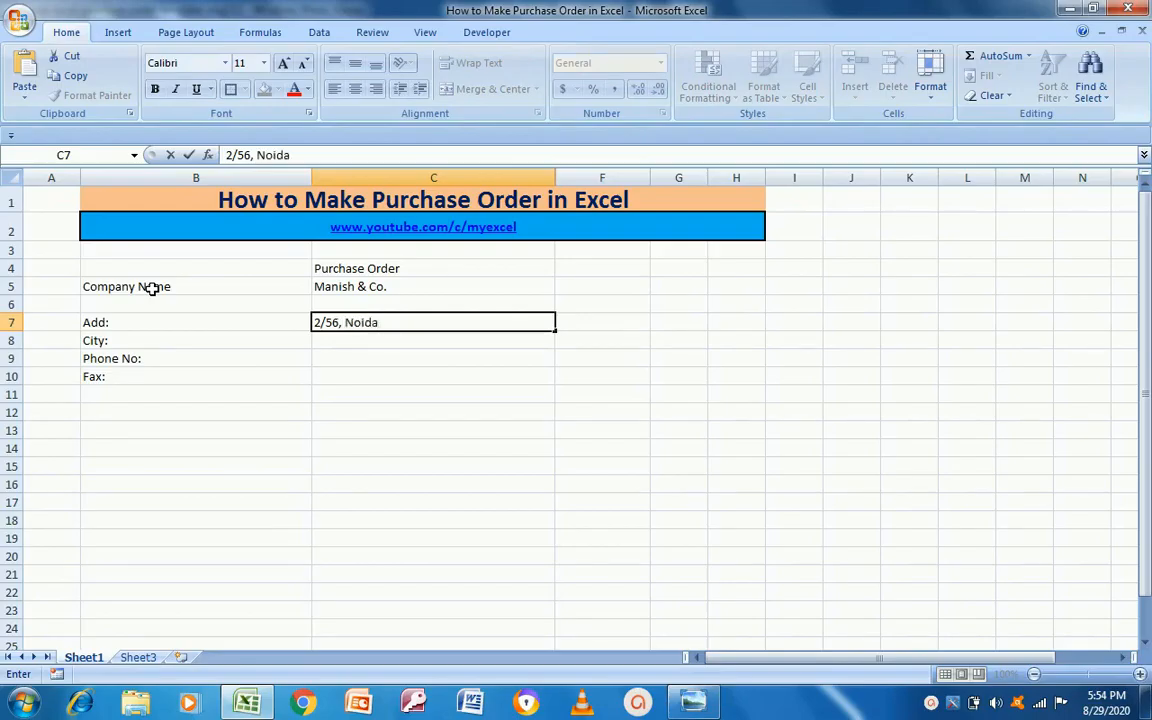
key(Return)
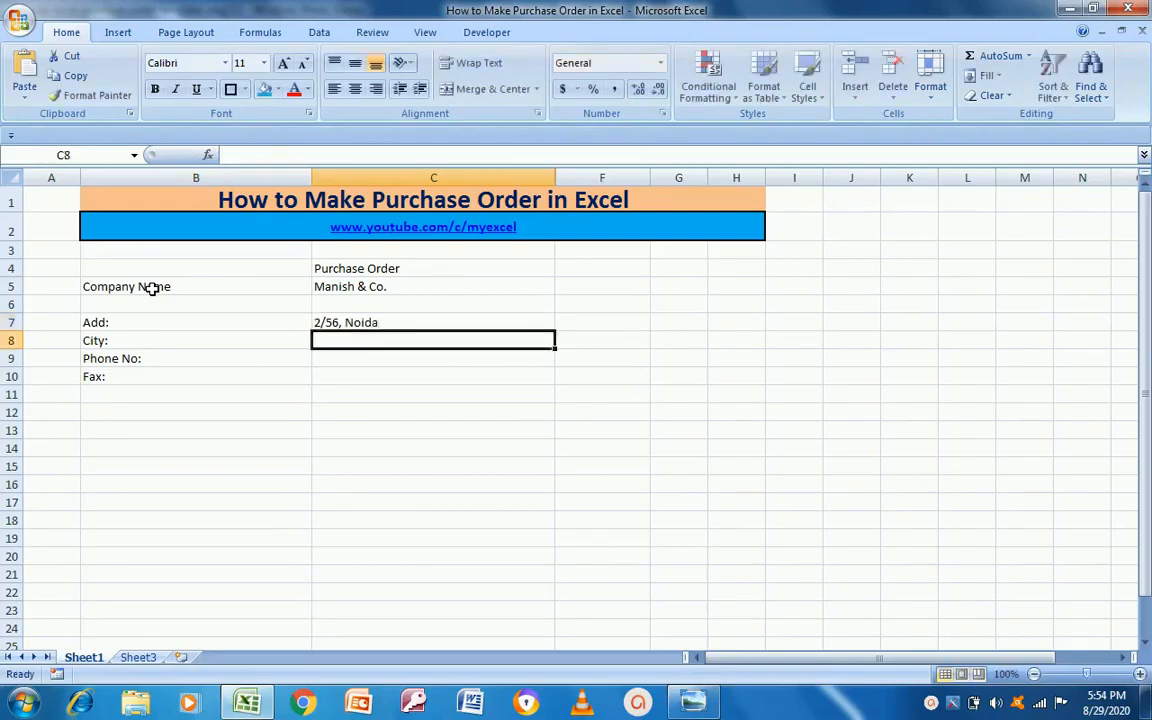
text(Noi)
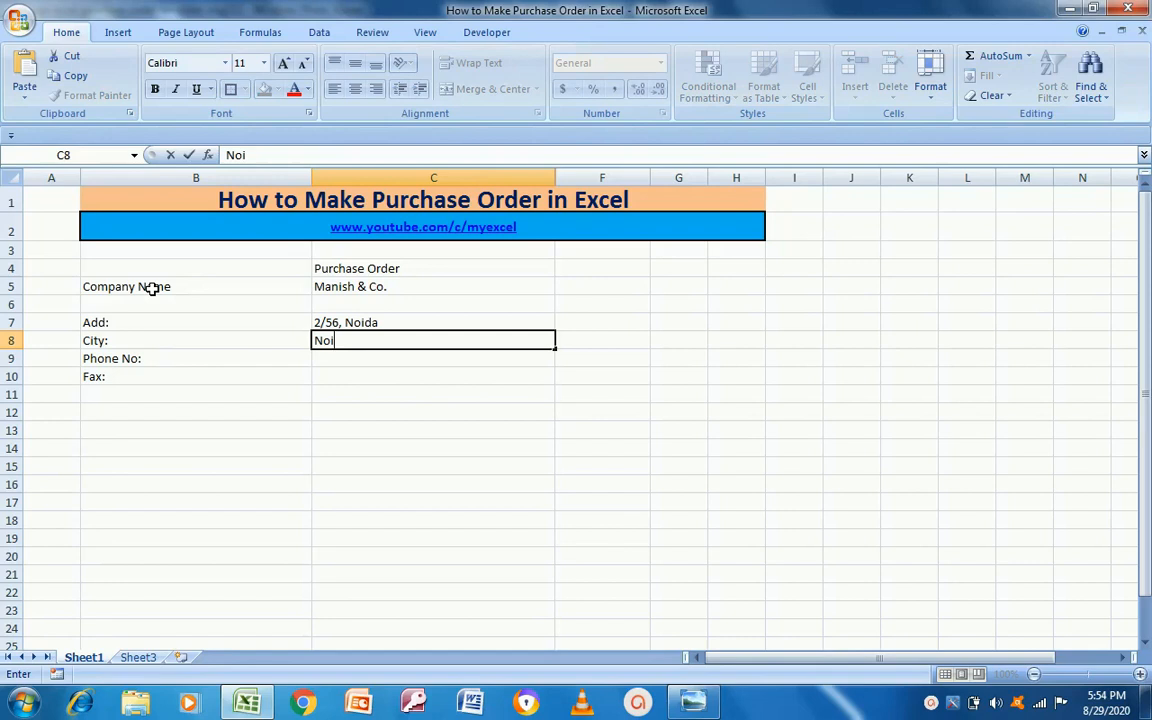
text(da)
key(Return)
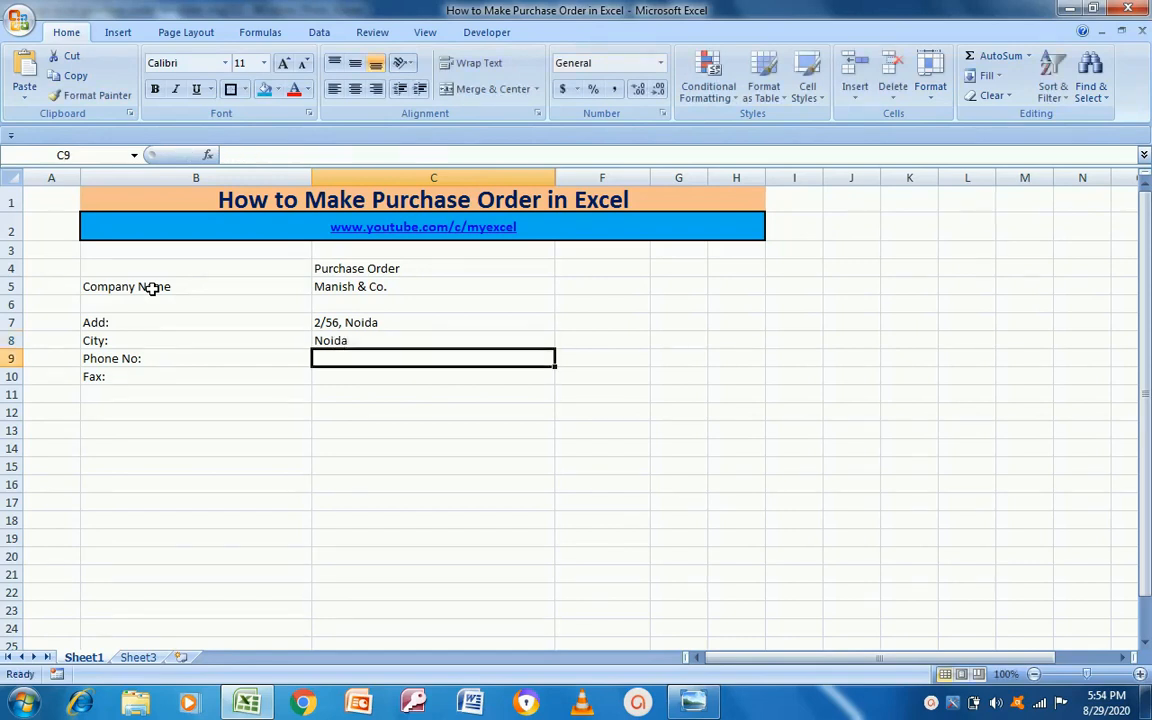
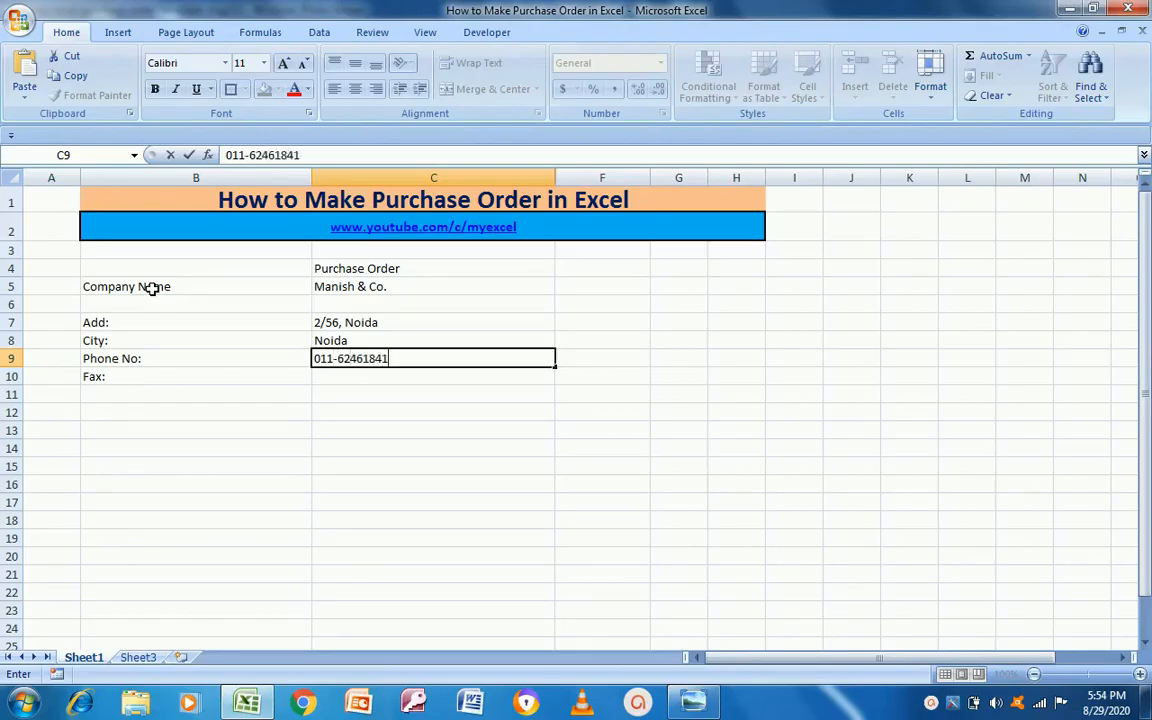
key(Return)
Step: Enter the fax number in C10 from the phone digits and left-align it
key(Left)
key(Right)
key(Up)
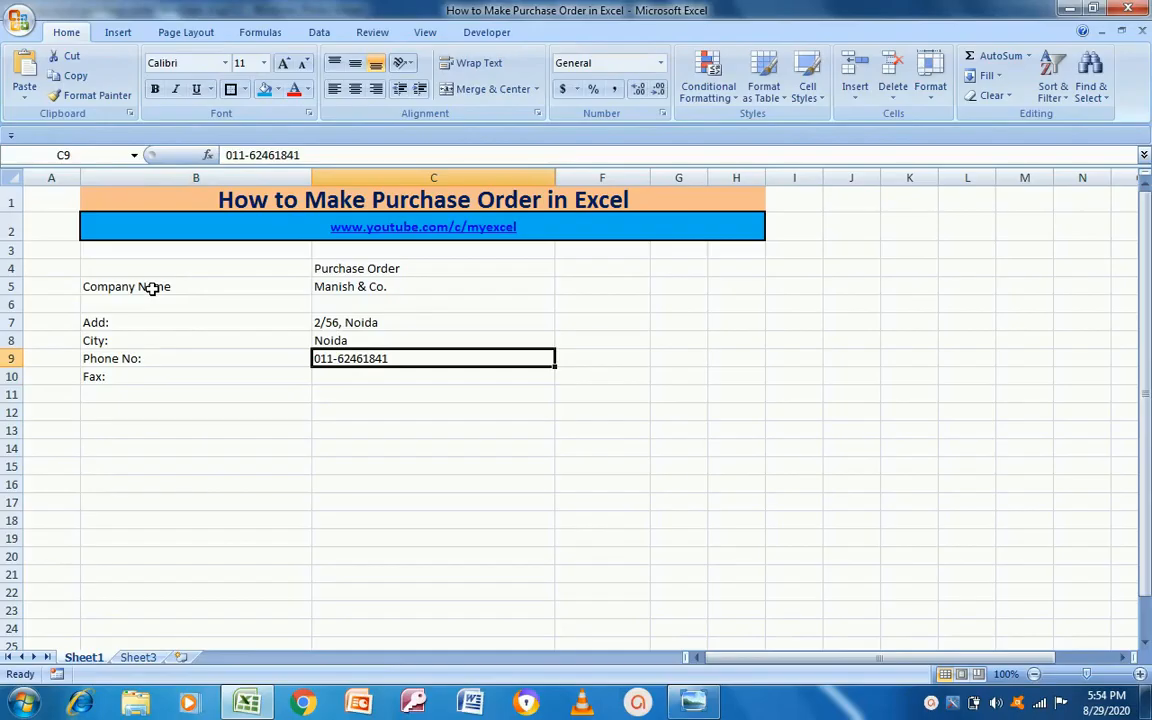
key(F2)
key(ctrl+shift+Left)
key(ctrl+c)
key(Escape)
key(Down)
key(F2)
key(ctrl+v)
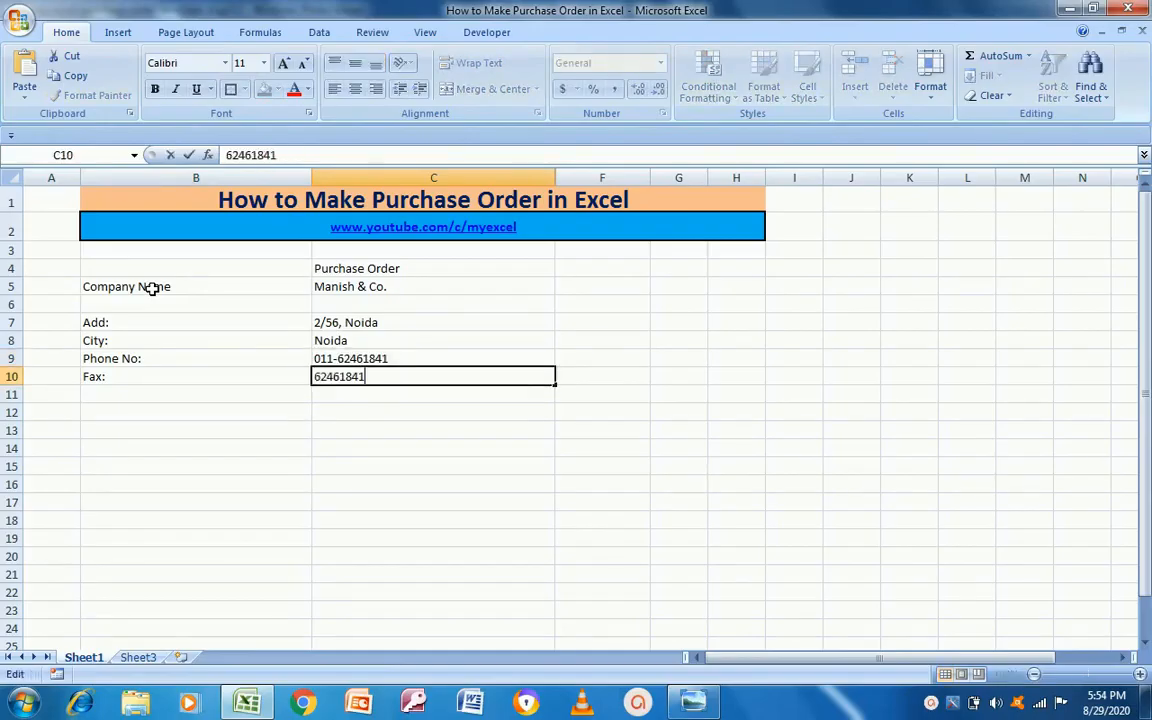
key(Return)
key(Up)
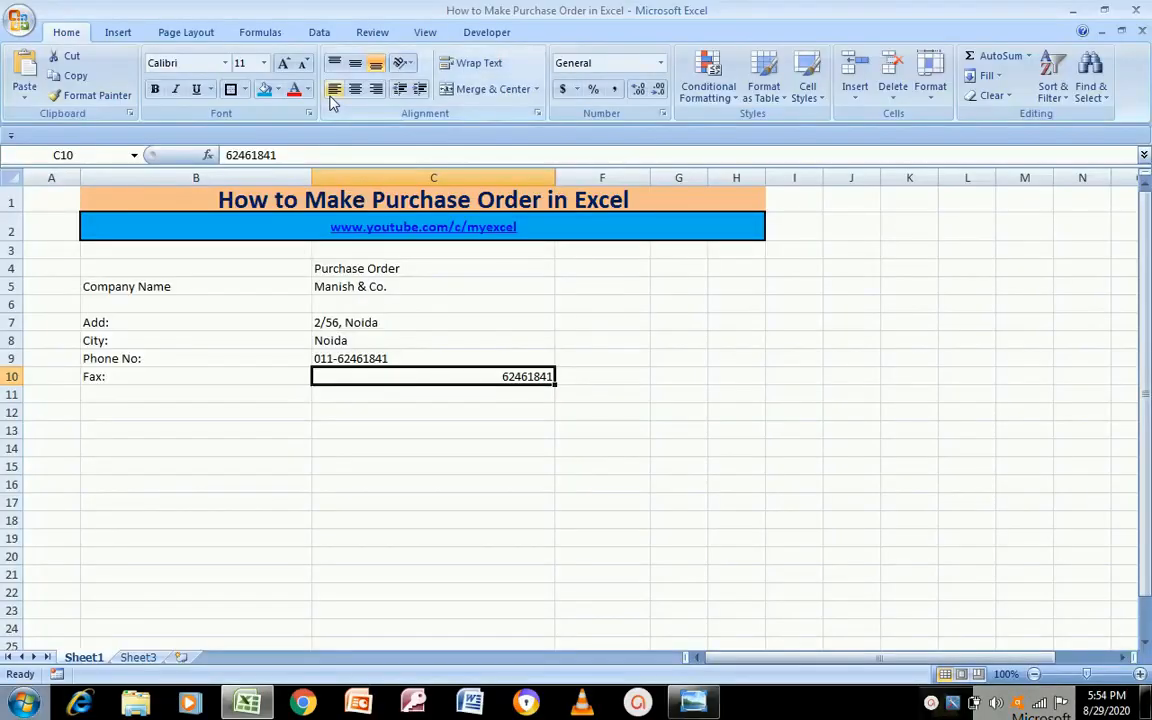
click(334, 89)
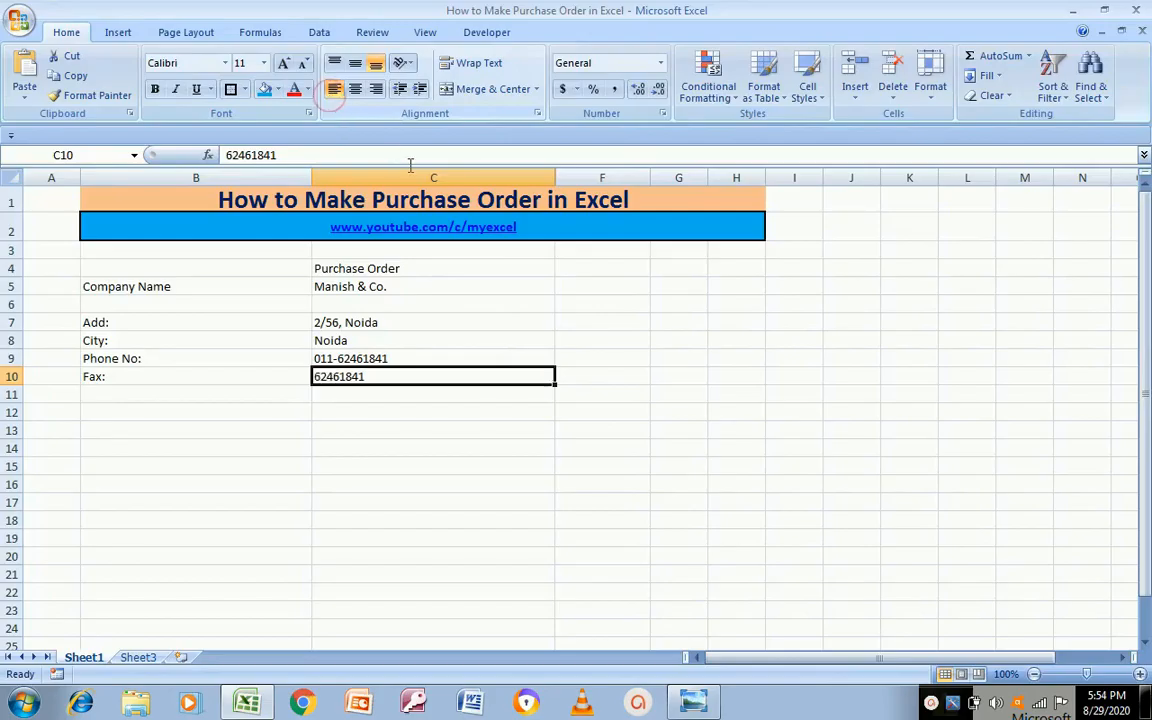
click(613, 291)
key(alt+Tab)
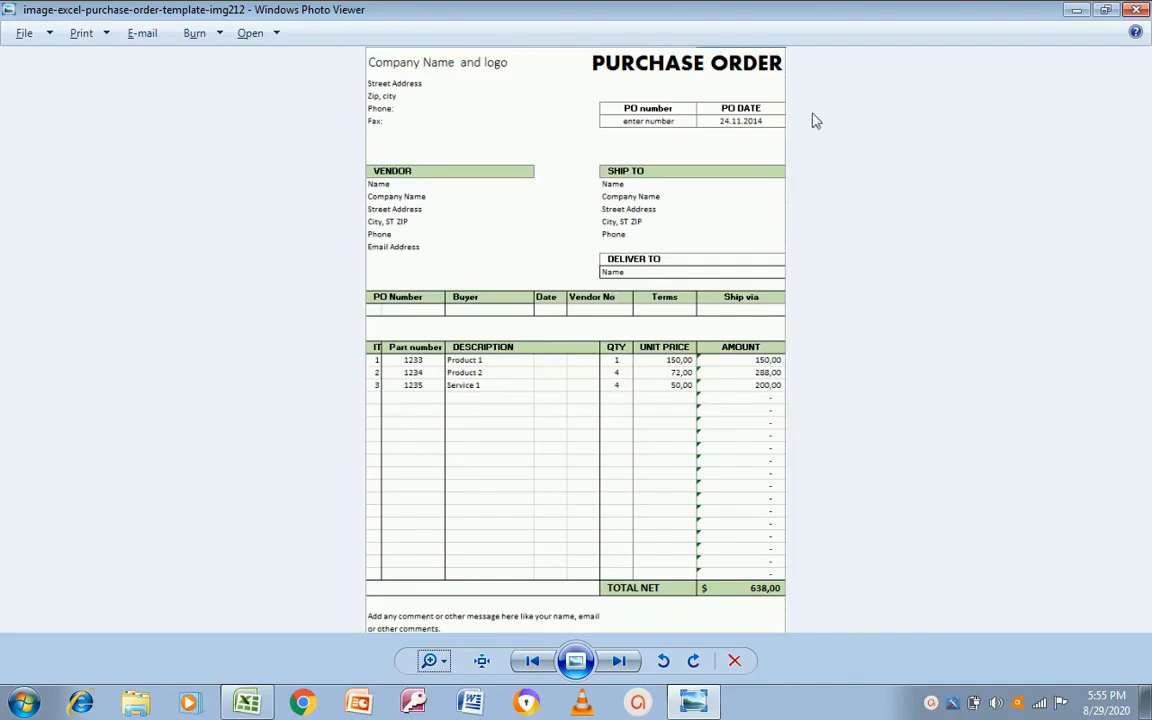
Step: Back in Excel, enter the label 'PO No:' beside the company details
key(alt+Tab)
key(Down)
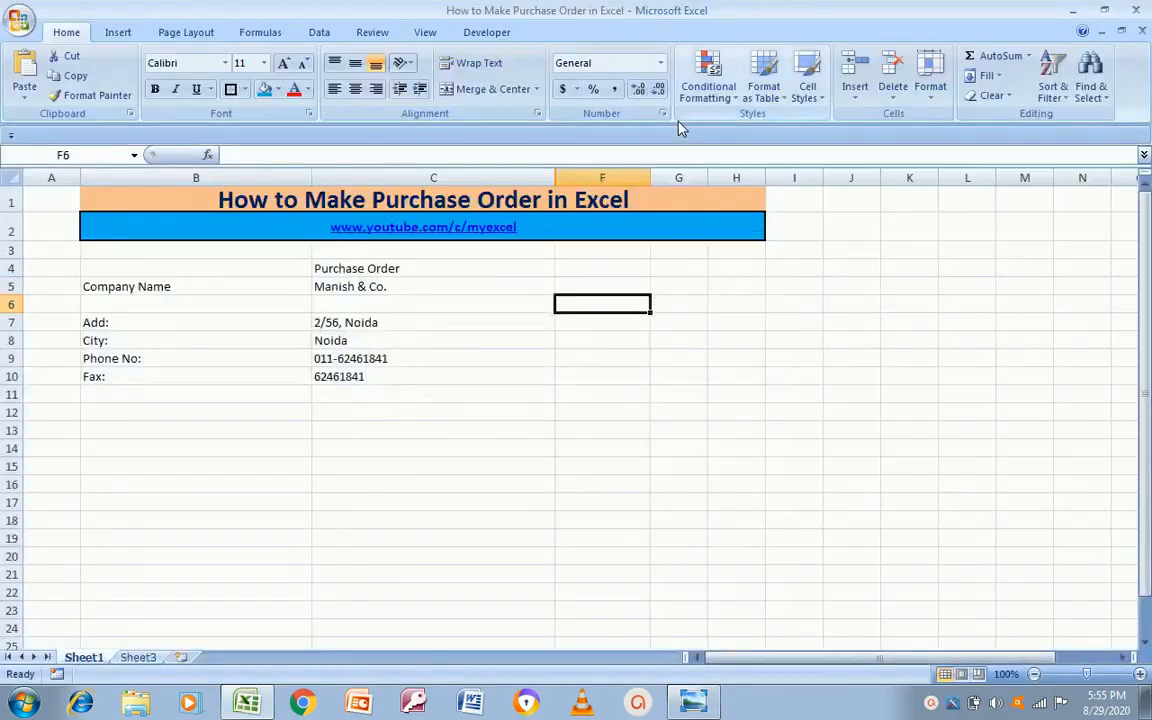
key(Up)
key(Left)
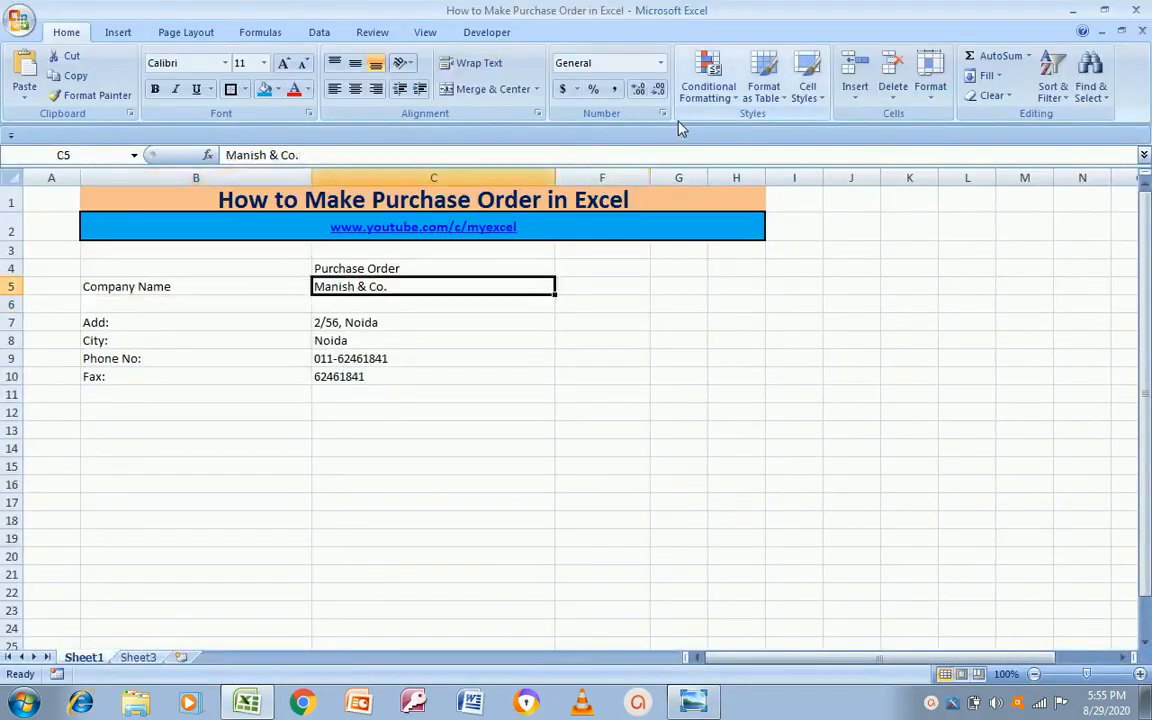
key(Right)
text(Po)
key(BackSpace)
text(O No:)
key(Return)
key(Up)
key(Right)
key(Left)
key(Down)
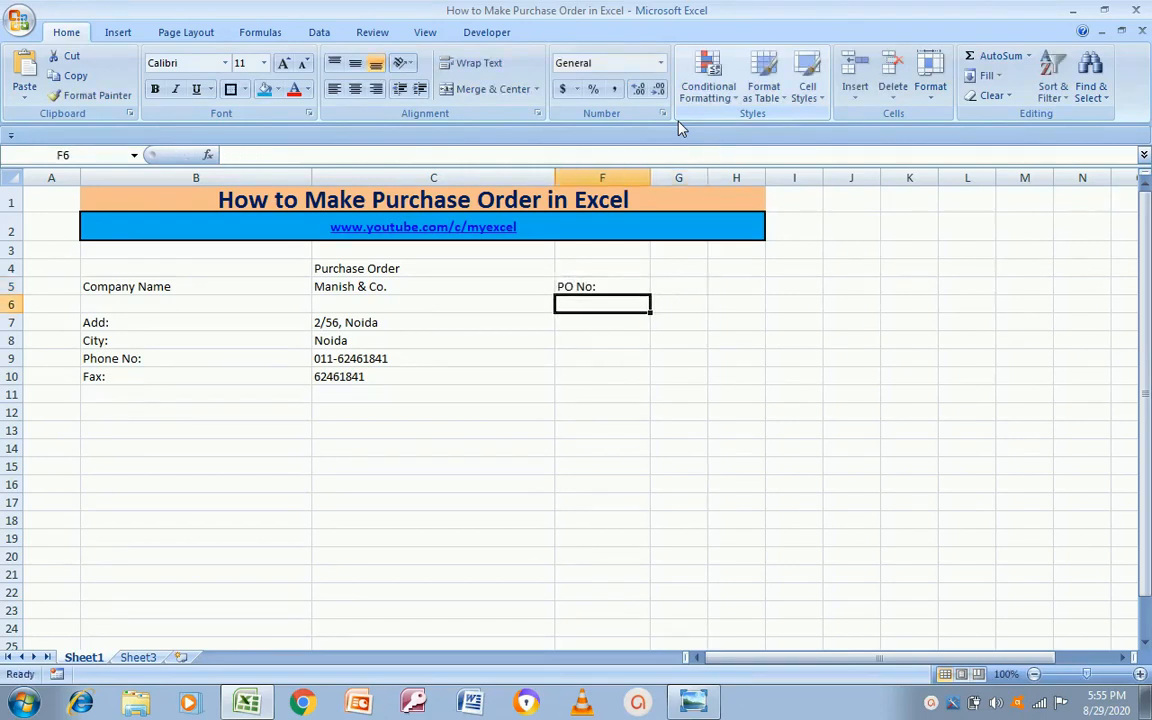
Step: After checking the template, move 'PO No:' down to F6 and type 'PO Date:' in F5
key(alt+Tab)
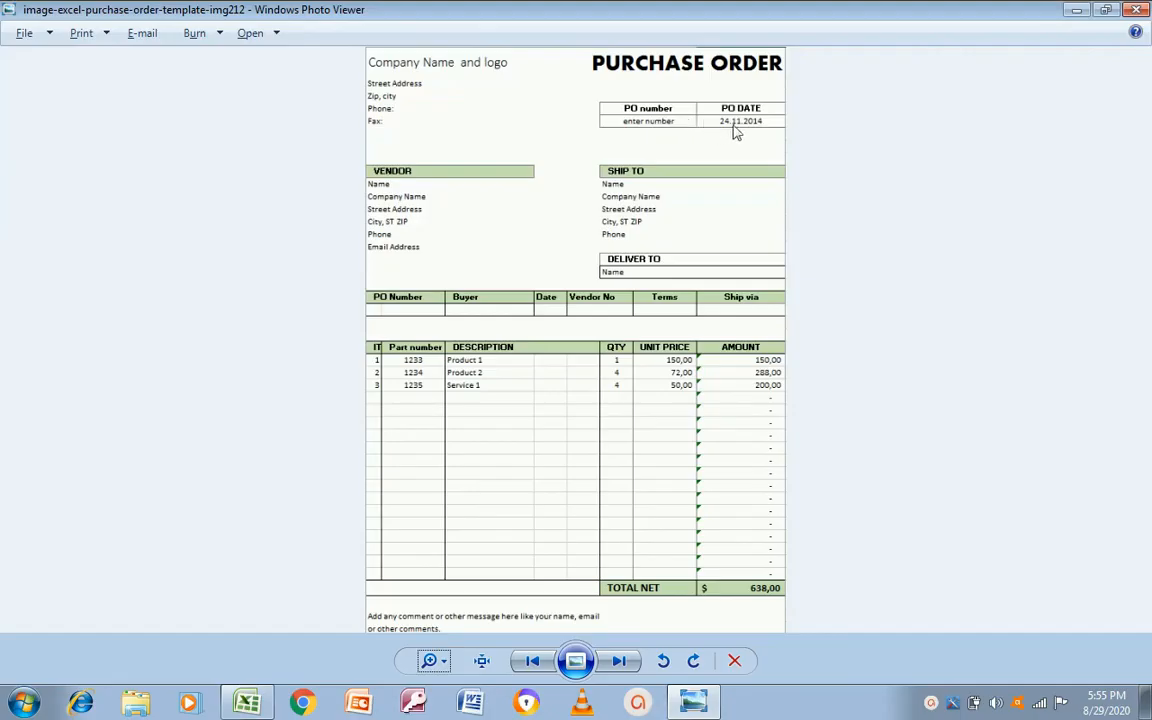
key(alt+Tab)
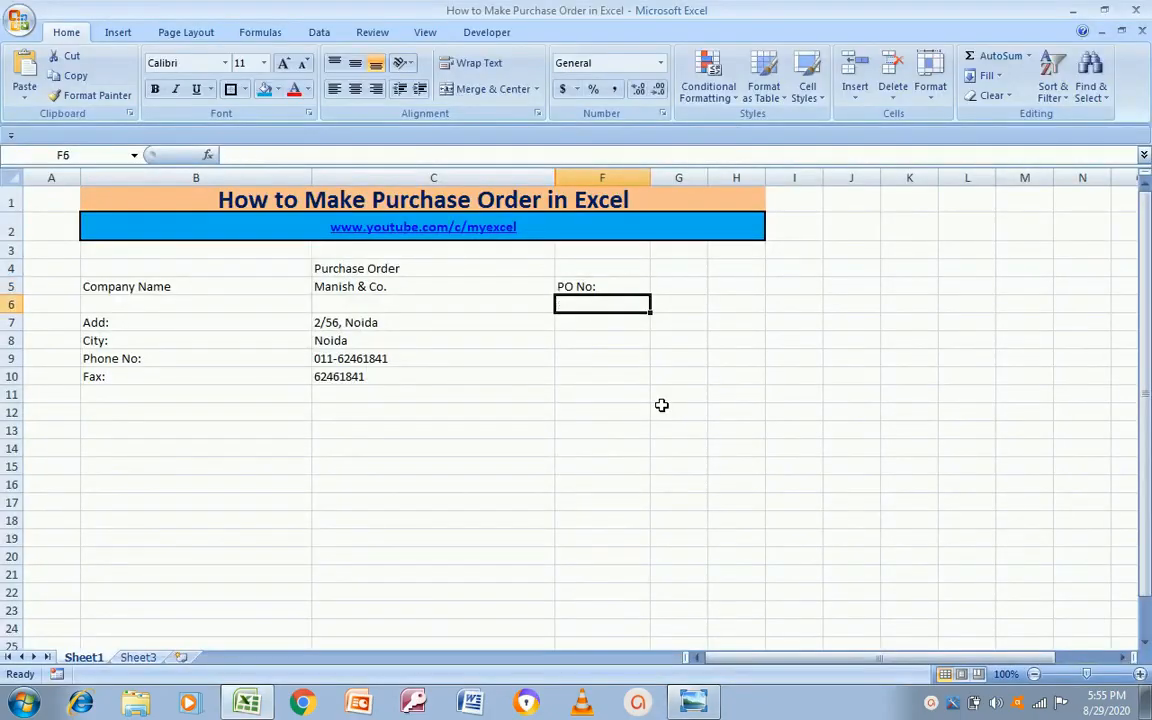
key(Up)
key(Up)
key(Down)
key(ctrl+c)
key(Down)
key(Return)
key(Up)
text(PO )
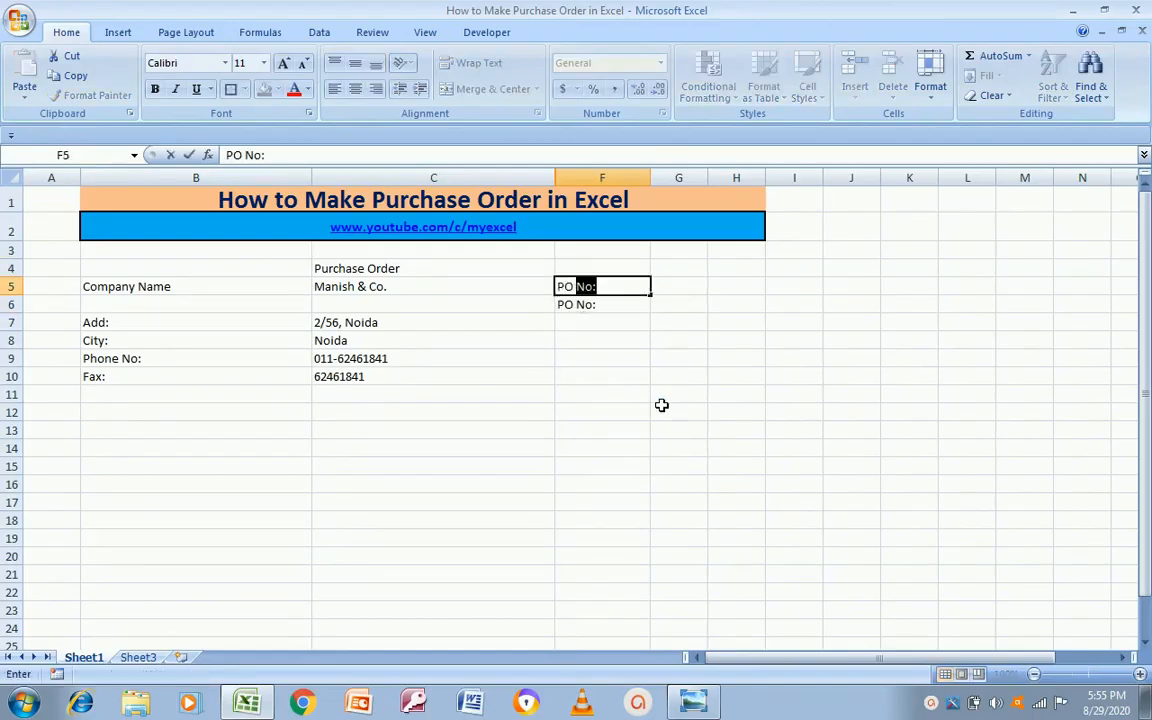
text(Date:)
key(Return)
key(Return)
Step: Enter the PO date 29-Aug-2020 in G5
key(Up)
key(Up)
key(Left)
key(Right)
key(Right)
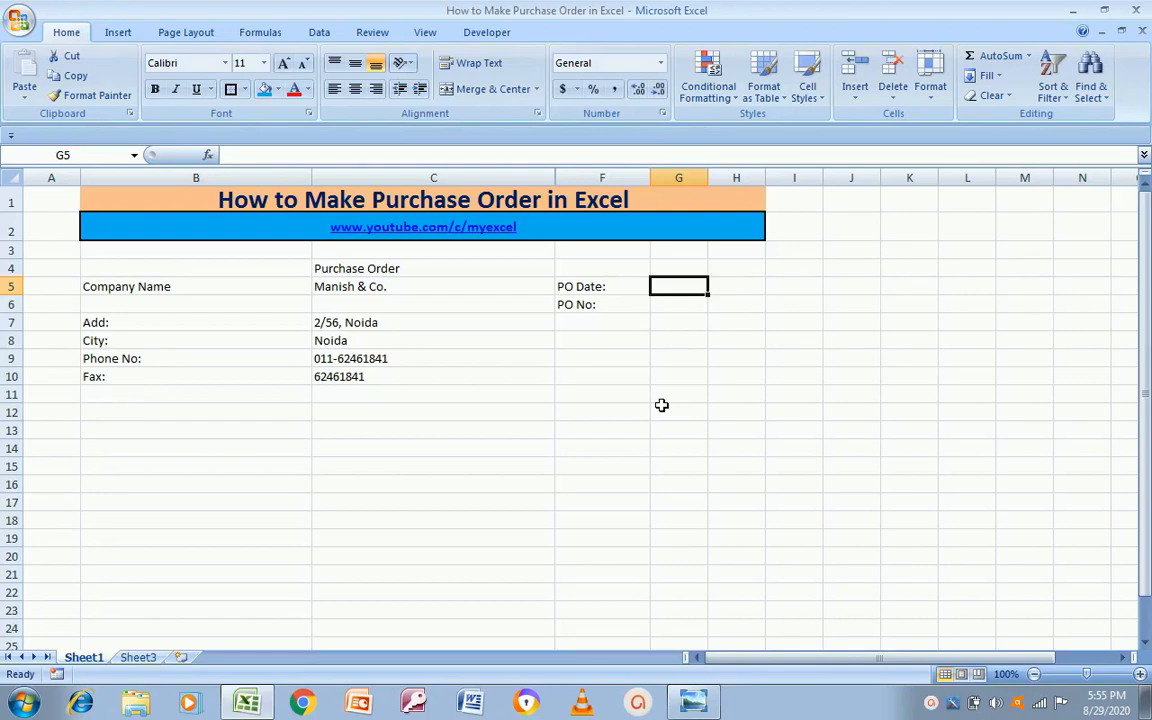
text(29-Aug)
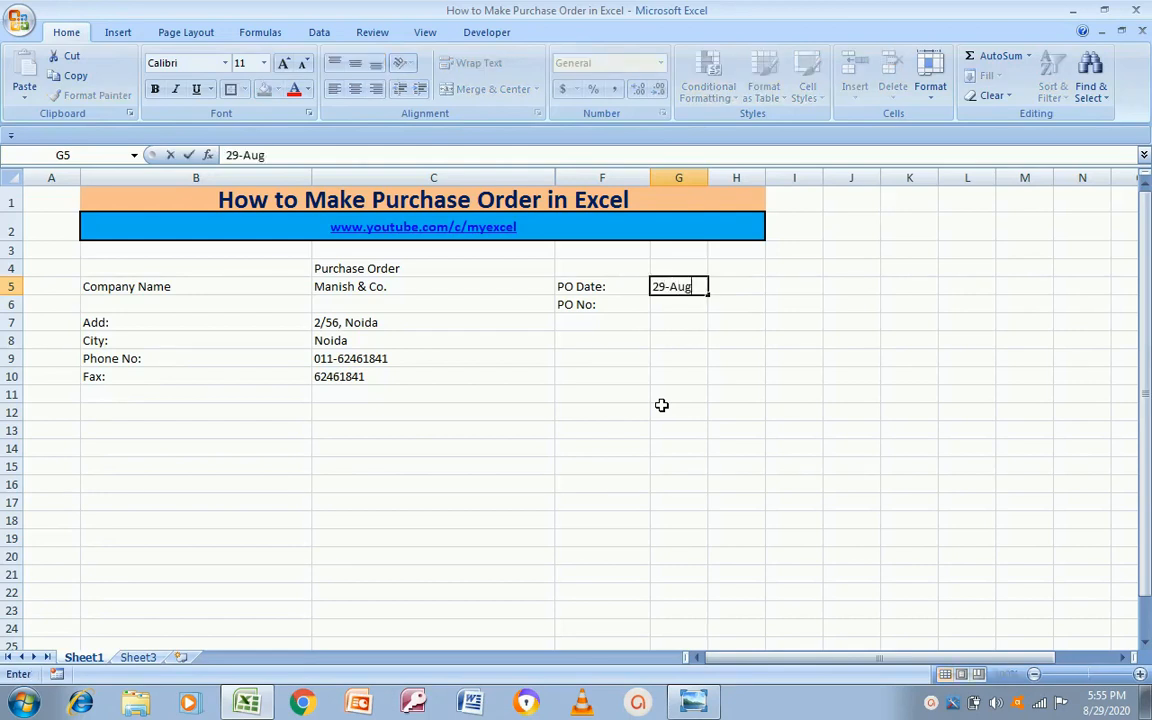
text(-2020)
key(Return)
Step: Enter the PO number 12344 in G6
key(Up)
key(Down)
key(Left)
key(Right)
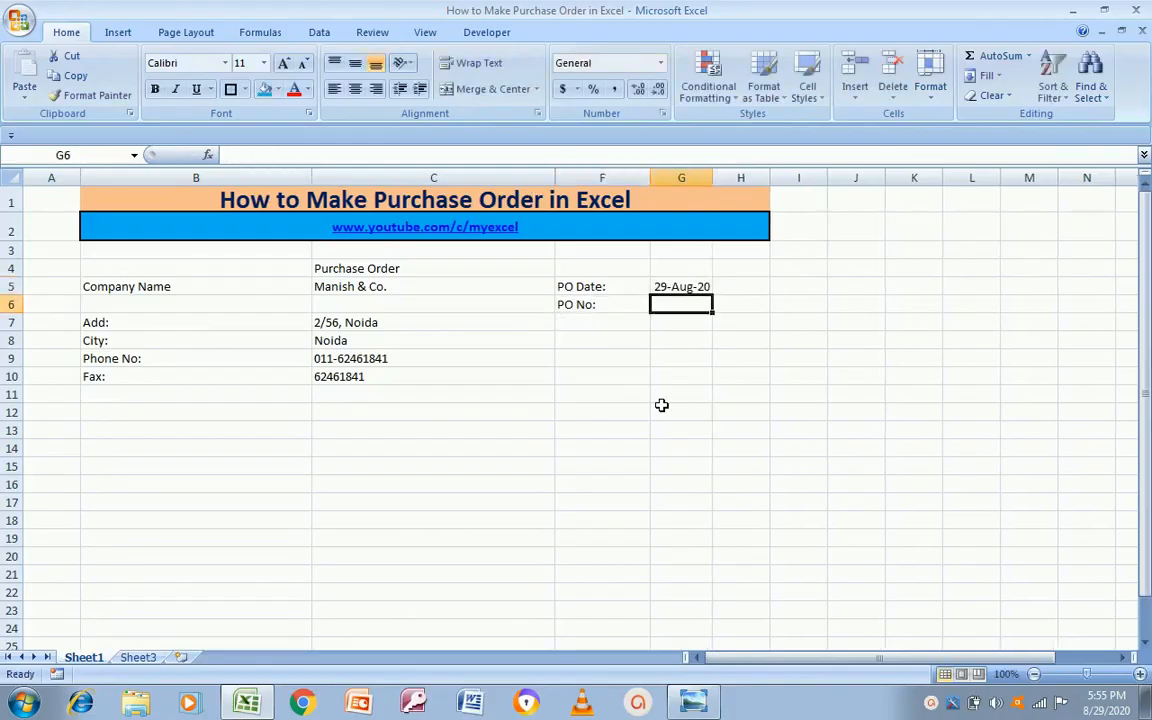
text(12344)
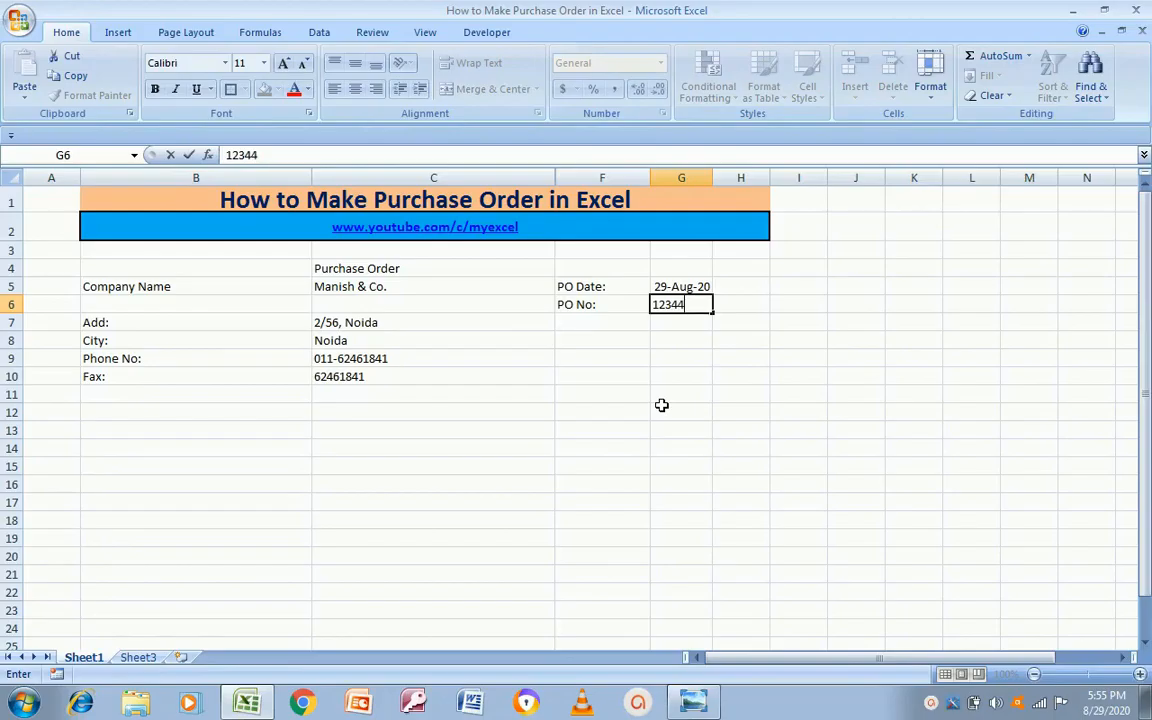
key(Return)
key(Up)
key(Left)
key(Left)
key(Left)
key(Right)
key(Right)
key(Down)
key(Down)
key(Left)
key(Left)
key(Left)
key(Right)
Step: Compare the header block with the purchase order template and move below the fax row
key(alt+Tab)
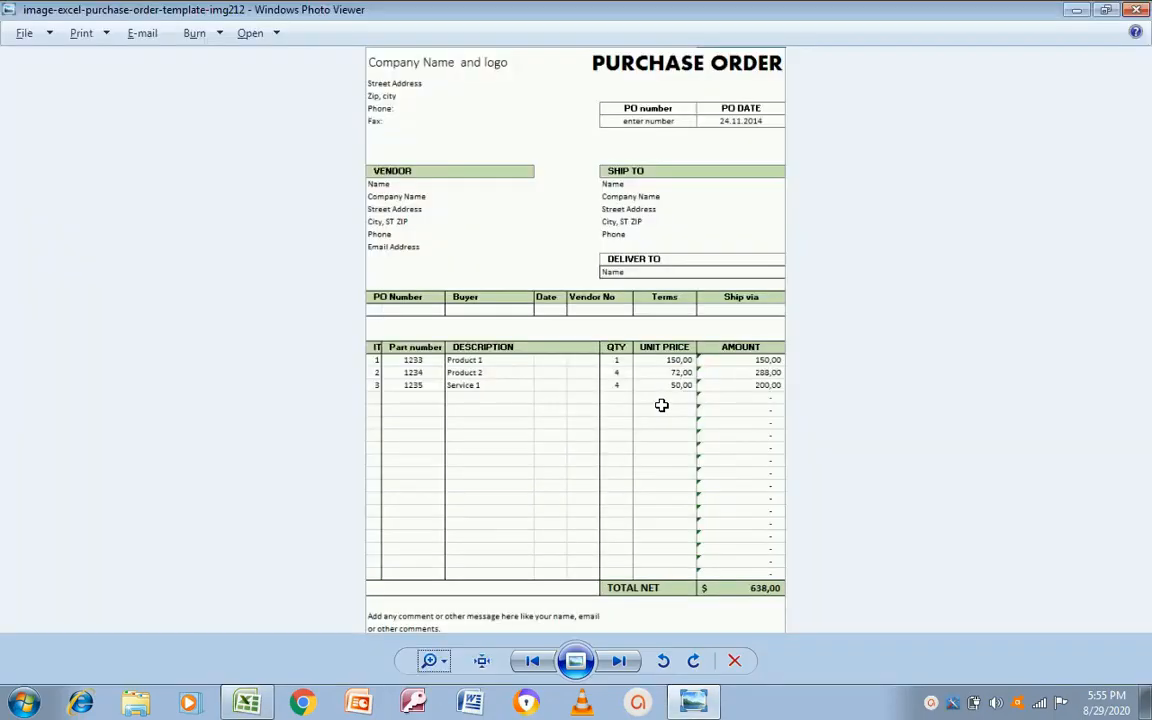
key(alt+Tab)
key(Left)
key(Down)
key(Down)
key(Down)
key(Right)
key(Up)
key(Up)
key(Up)
key(Up)
key(Up)
key(Up)
key(Down)
key(Down)
key(Down)
key(Down)
key(alt+Tab)
key(alt+Tab)
key(Down)
key(Down)
key(Down)
key(Down)
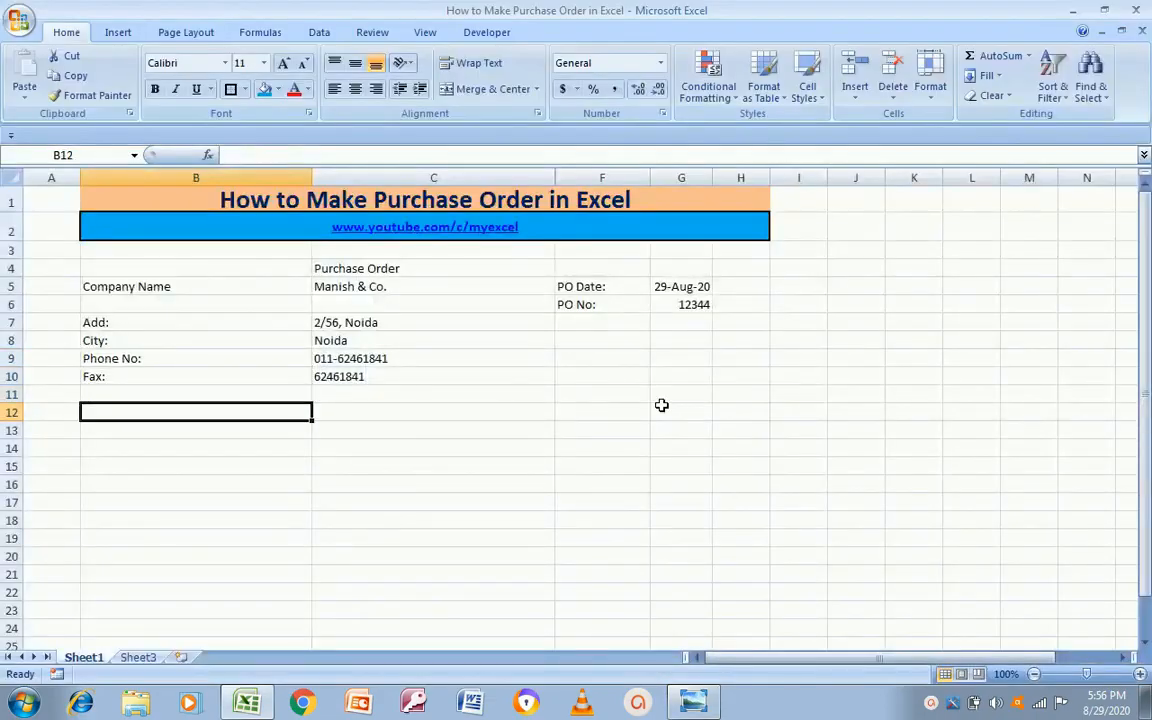
Step: Add the 'Vendor' heading in row 13, matching the template's vendor section
key(Up)
key(alt+Tab)
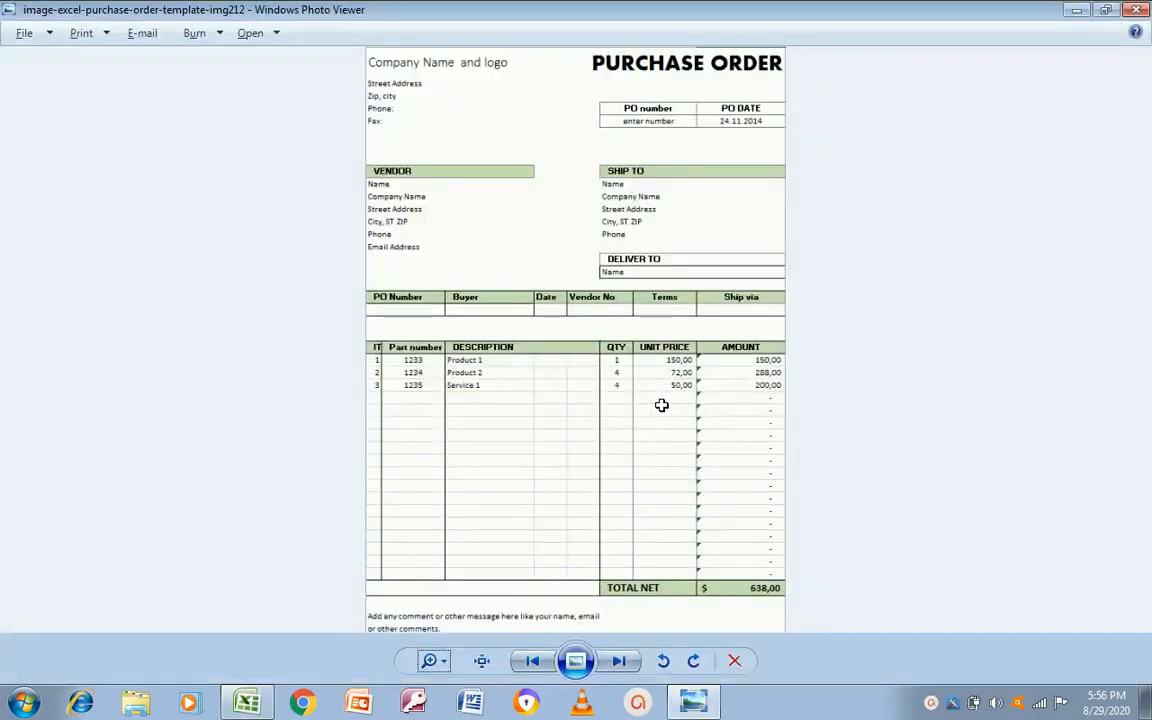
key(alt+Tab)
key(Down)
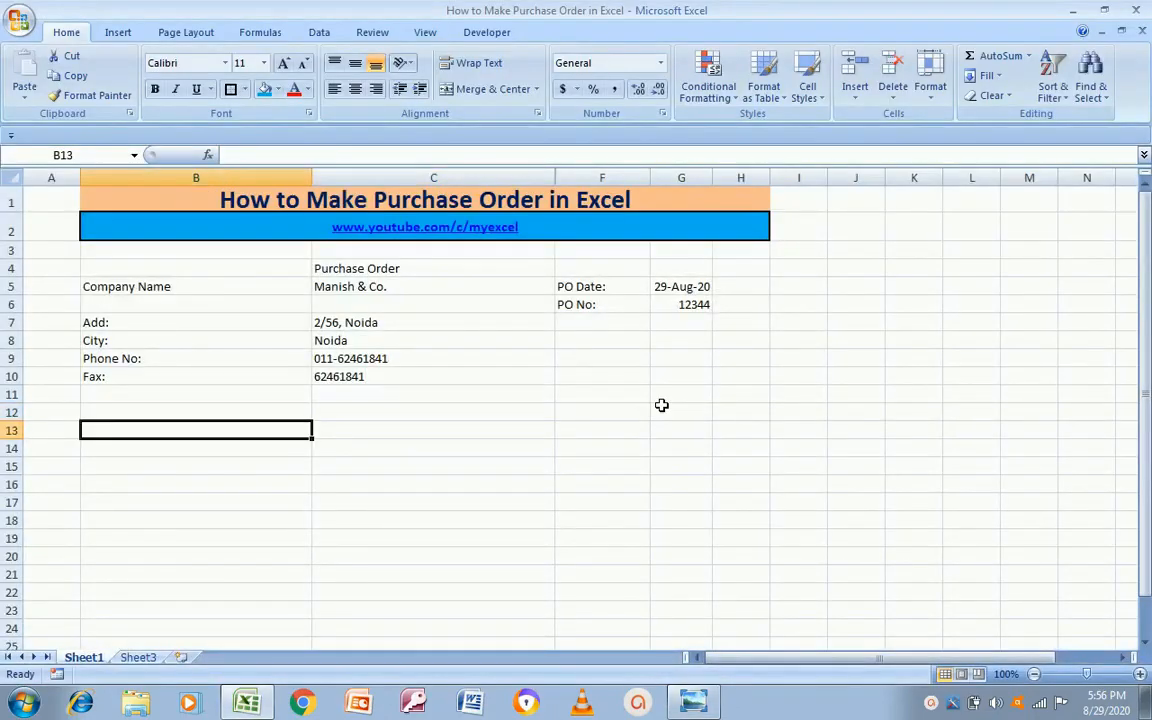
text(Vendor)
key(Return)
Step: Enter the vendor labels 'Name:', 'Company Name' and 'Add' below the Vendor heading
key(alt+Tab)
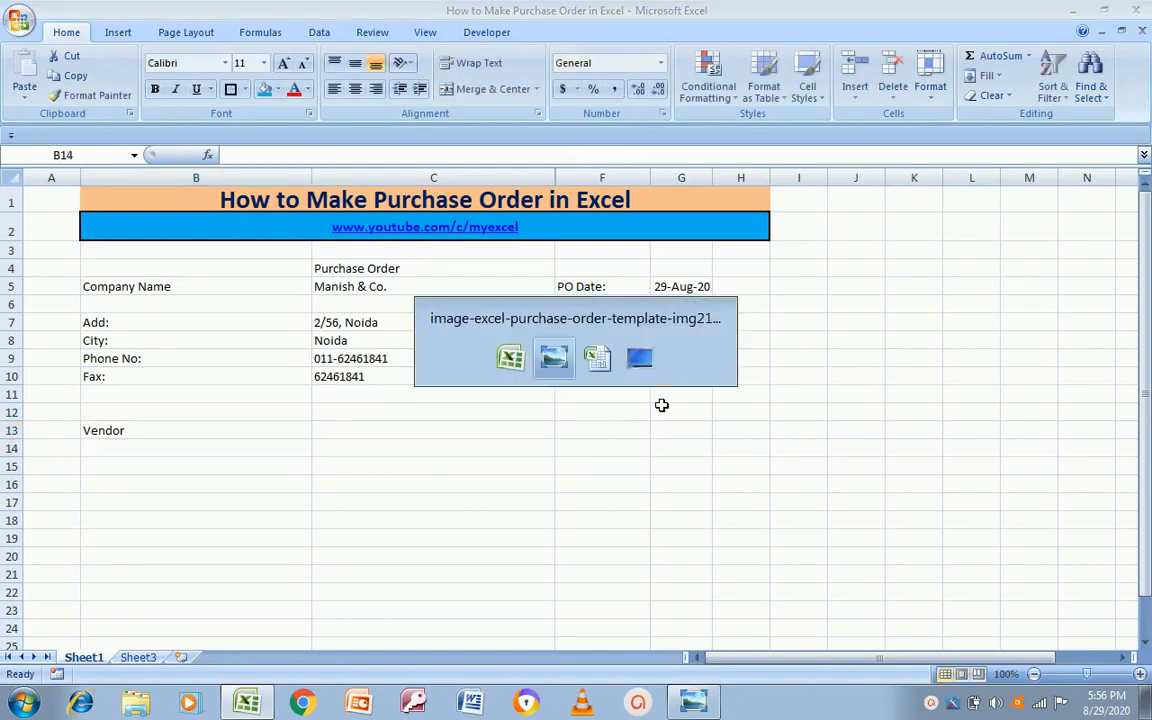
key(alt+Tab)
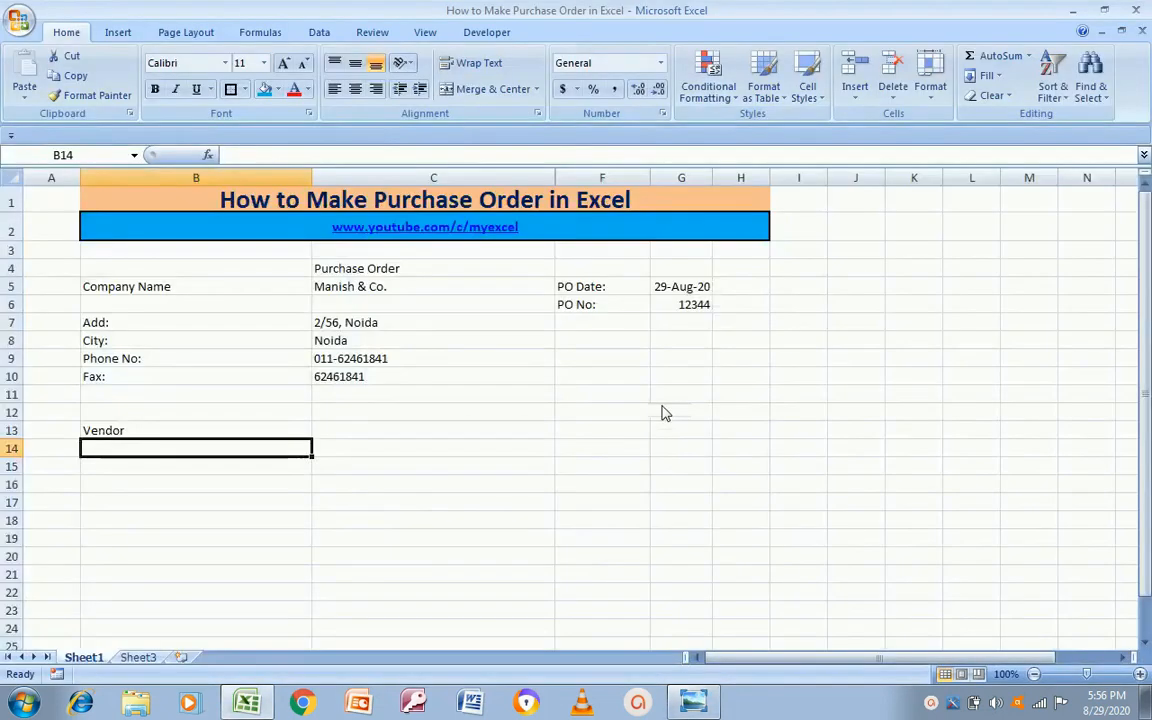
text(Name:)
key(Return)
key(alt+Tab)
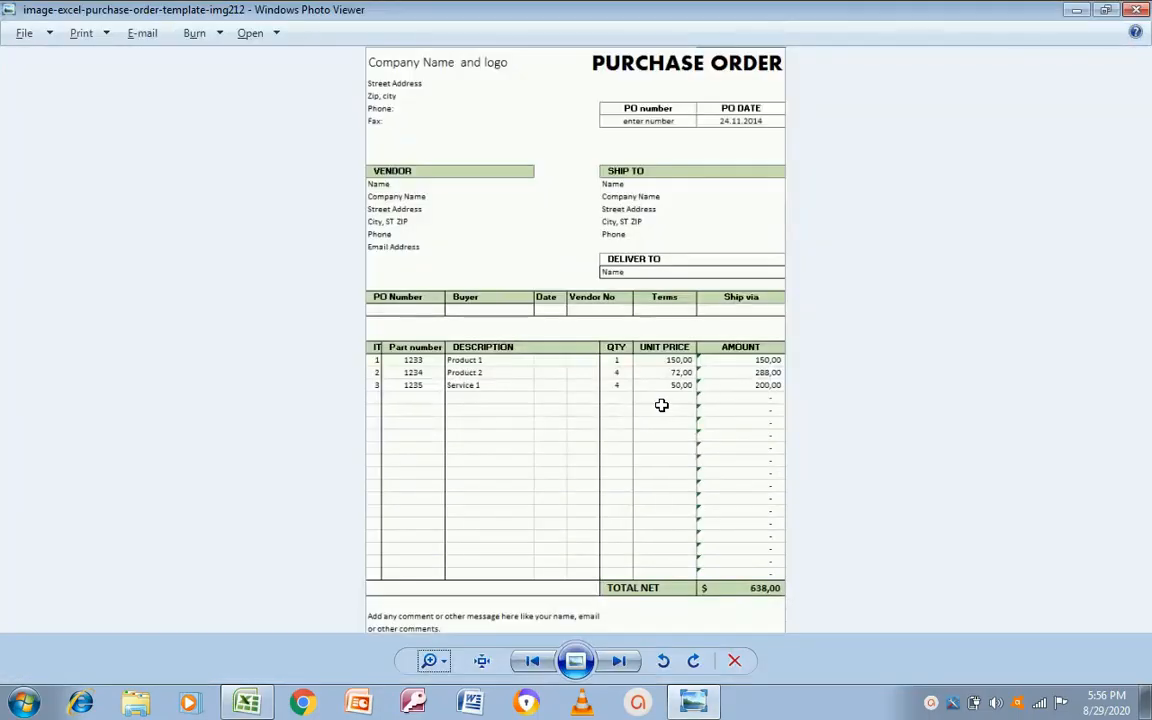
key(alt+Tab)
text(Company Name)
key(Return)
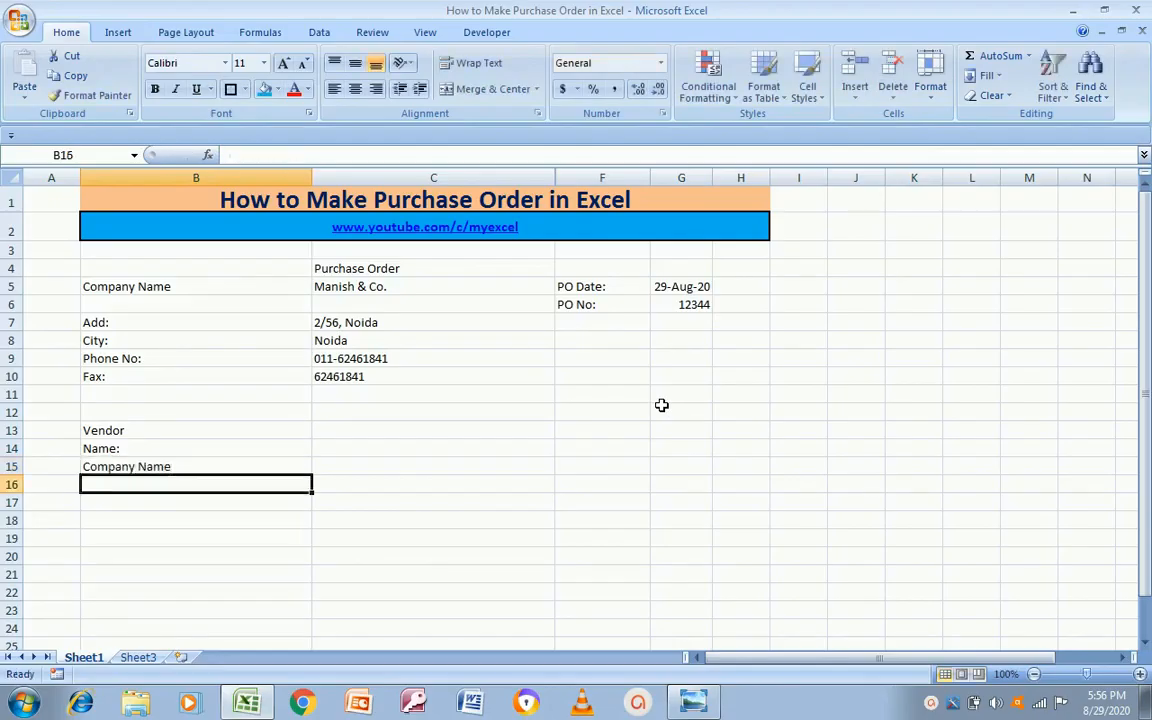
key(alt+Tab)
key(alt+Tab)
text(Add)
key(Return)
key(alt+Tab)
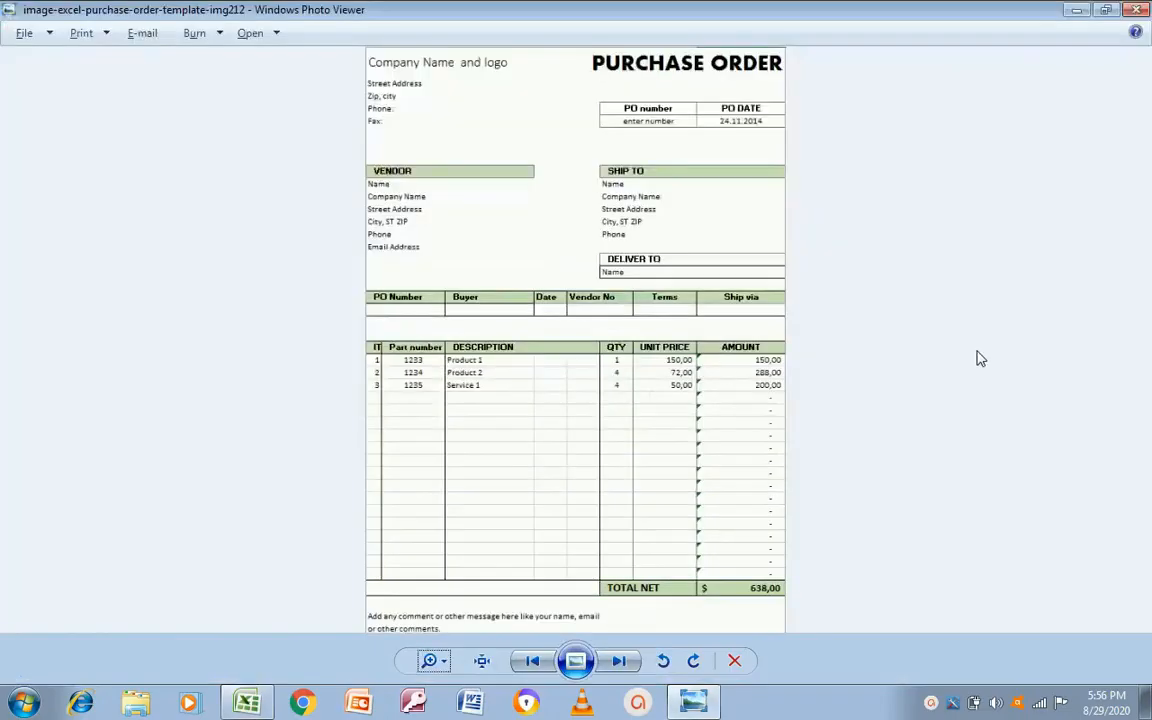
Step: Zoom in on the template's vendor and item area
key(Tab)
click(432, 659)
drag(434, 655, 434, 644)
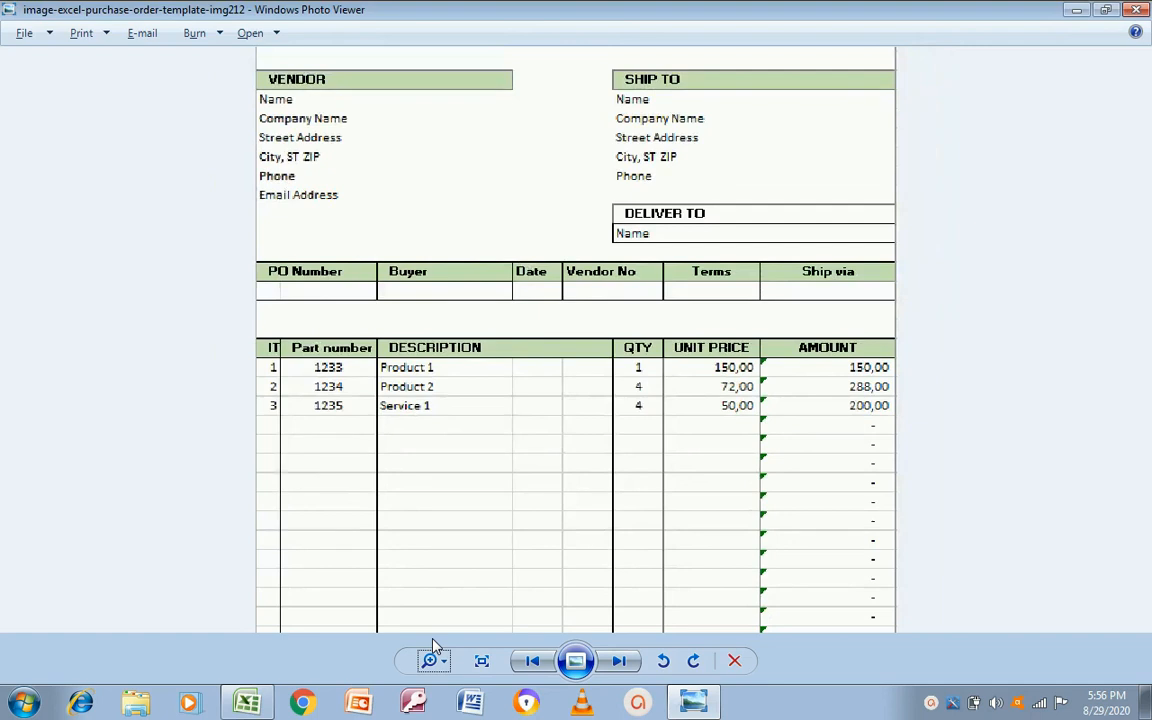
Step: Copy the City, Phone No and Fax labels from B8:B10 into B17:B19
key(alt+Tab)
key(Up)
key(Up)
key(Up)
key(Up)
key(Up)
key(Up)
key(Up)
key(Up)
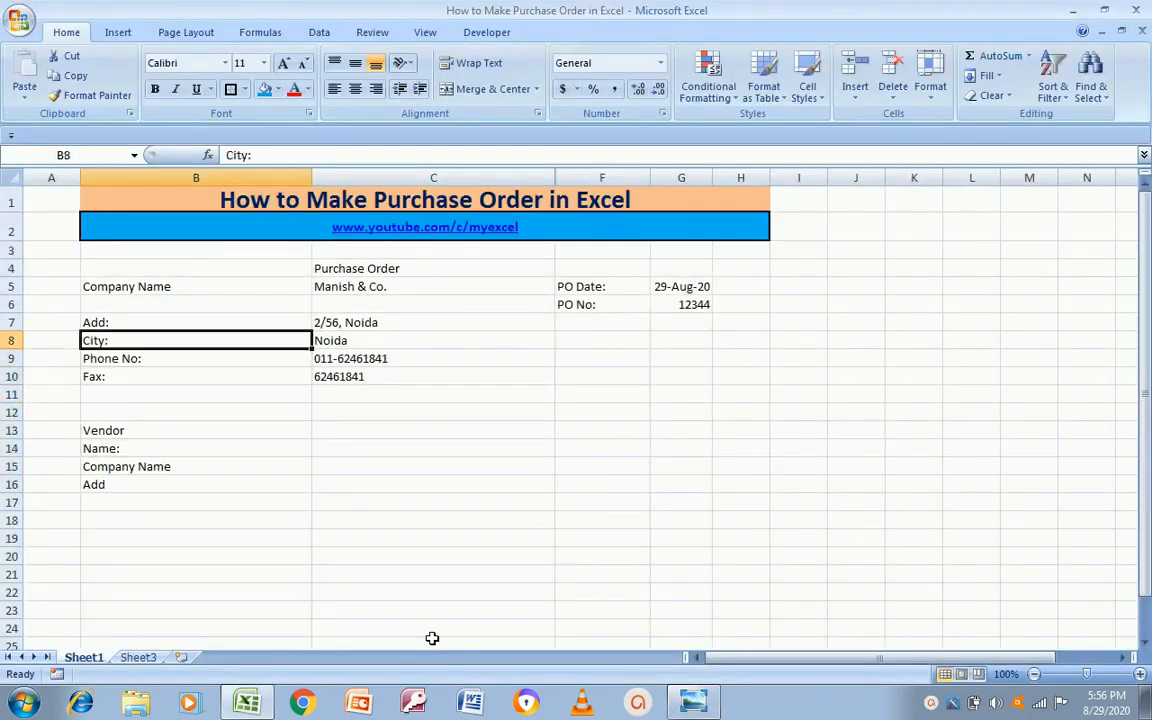
key(shift+Down)
key(shift+Down)
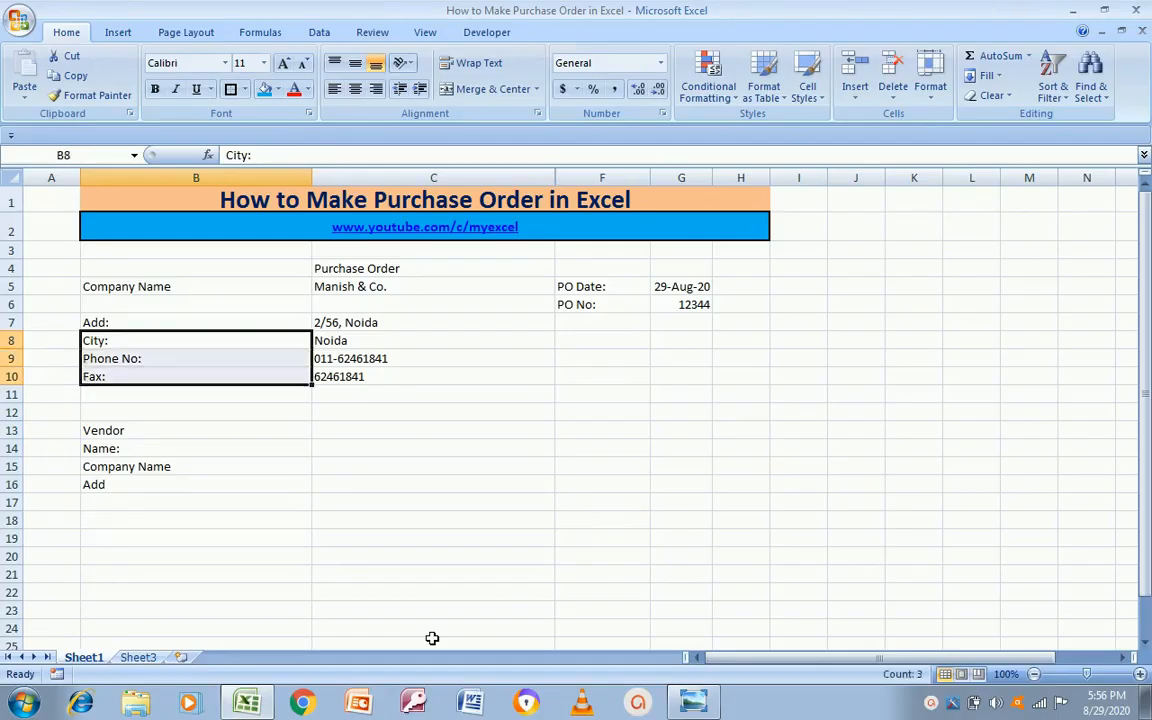
key(ctrl+c)
key(Down)
key(Down)
key(Down)
key(Down)
key(Down)
key(Down)
key(Down)
key(Down)
key(Down)
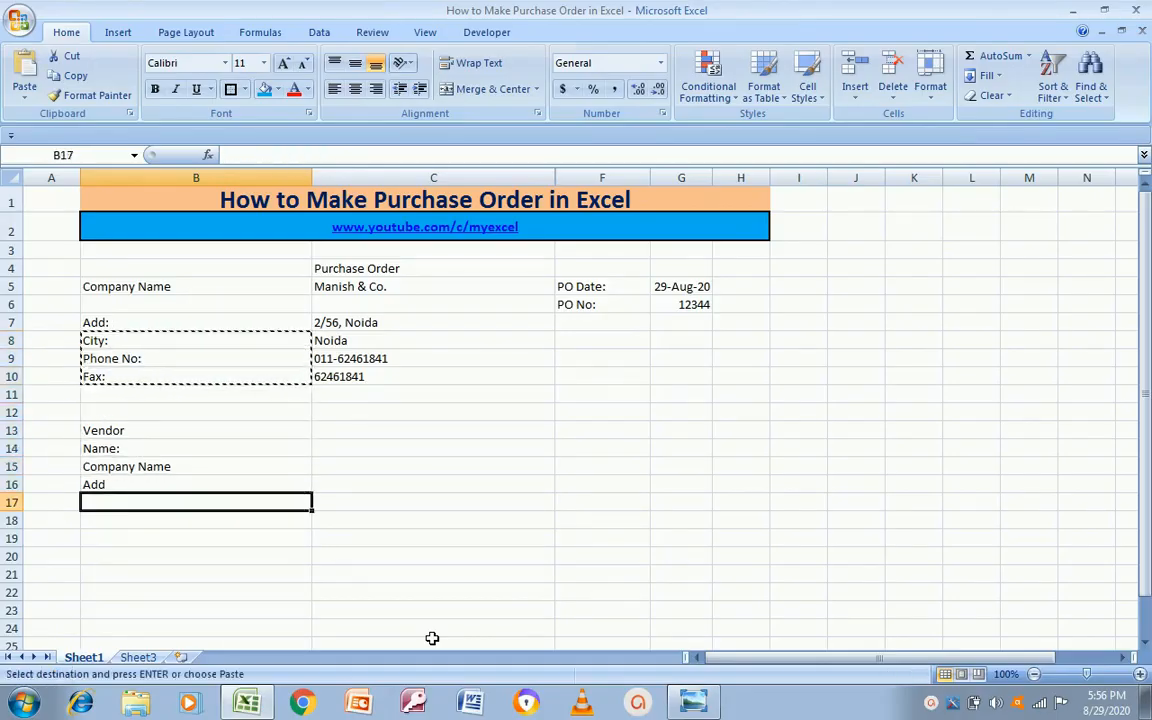
key(ctrl+v)
key(Escape)
key(Up)
key(Up)
key(Up)
key(Up)
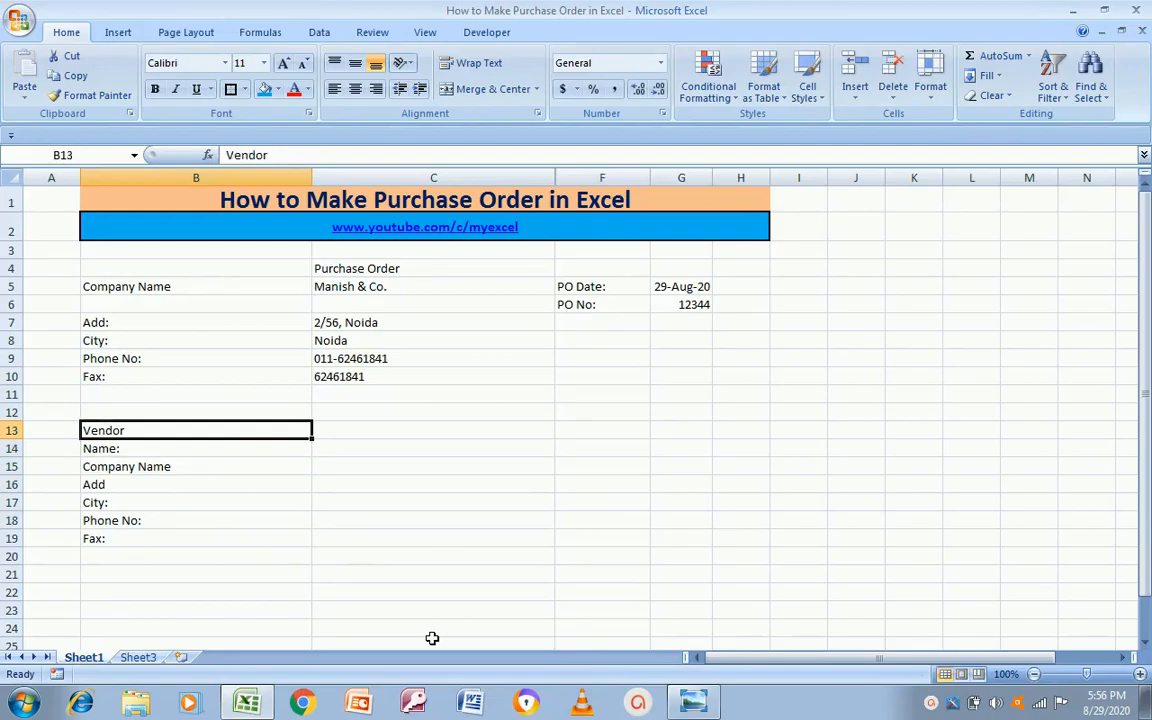
key(alt+Tab)
key(alt+Tab)
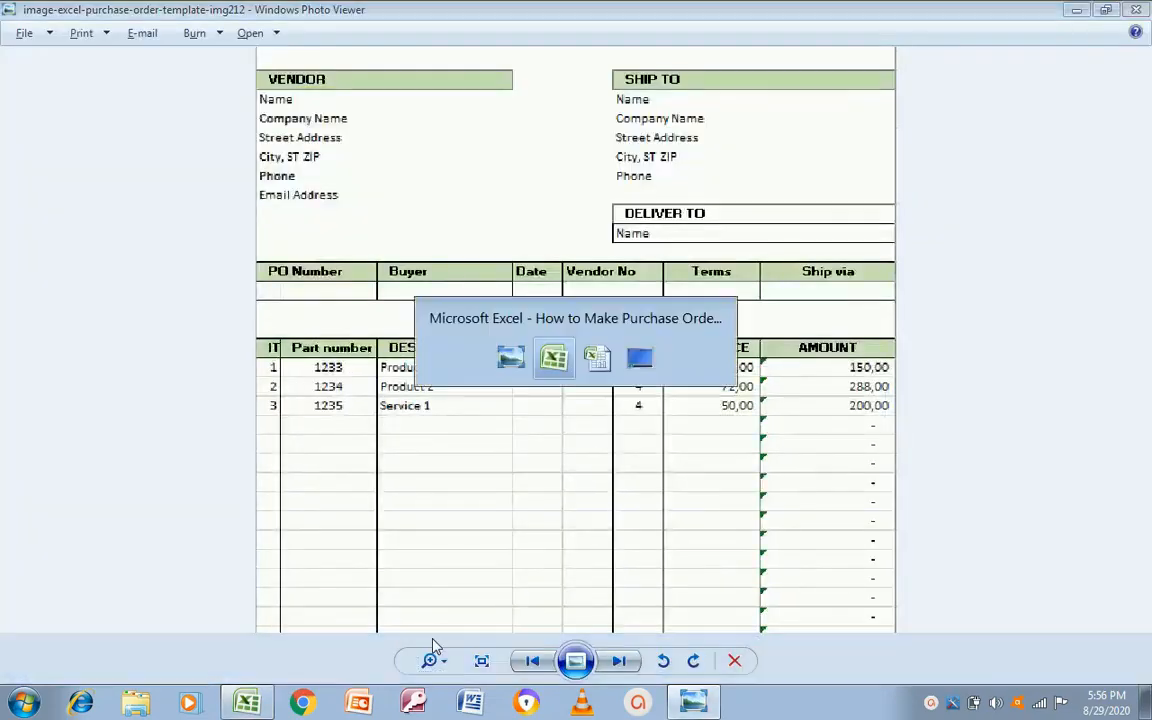
key(Right)
key(Right)
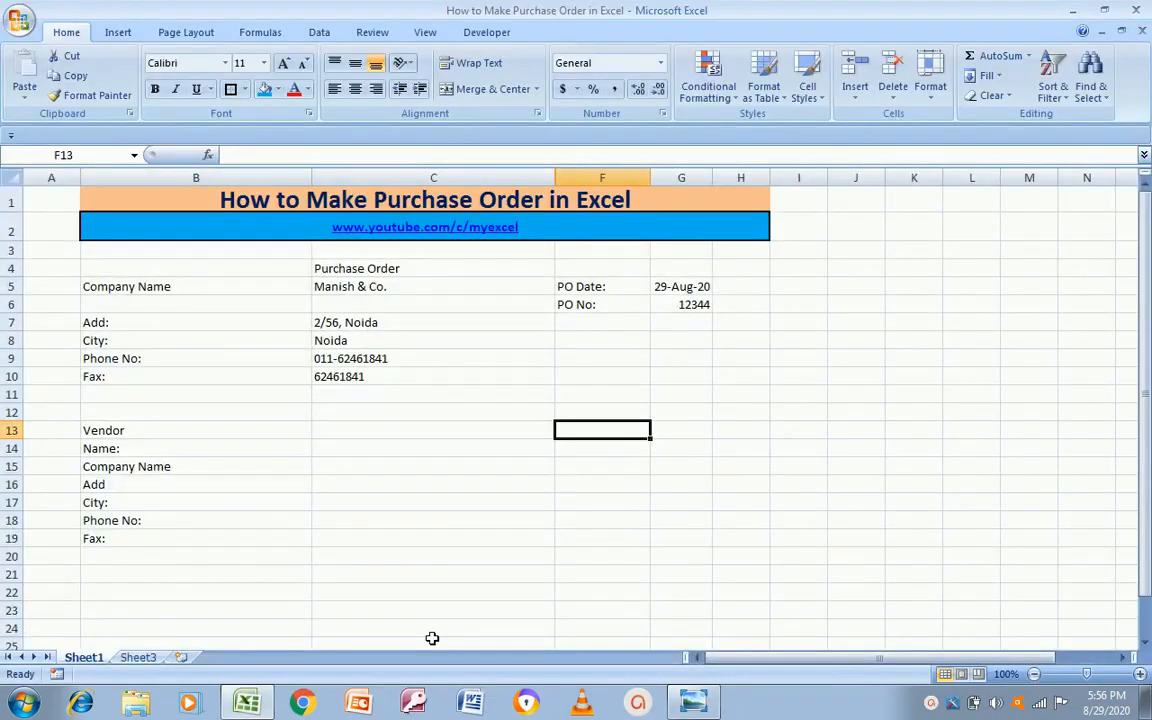
key(alt+Tab)
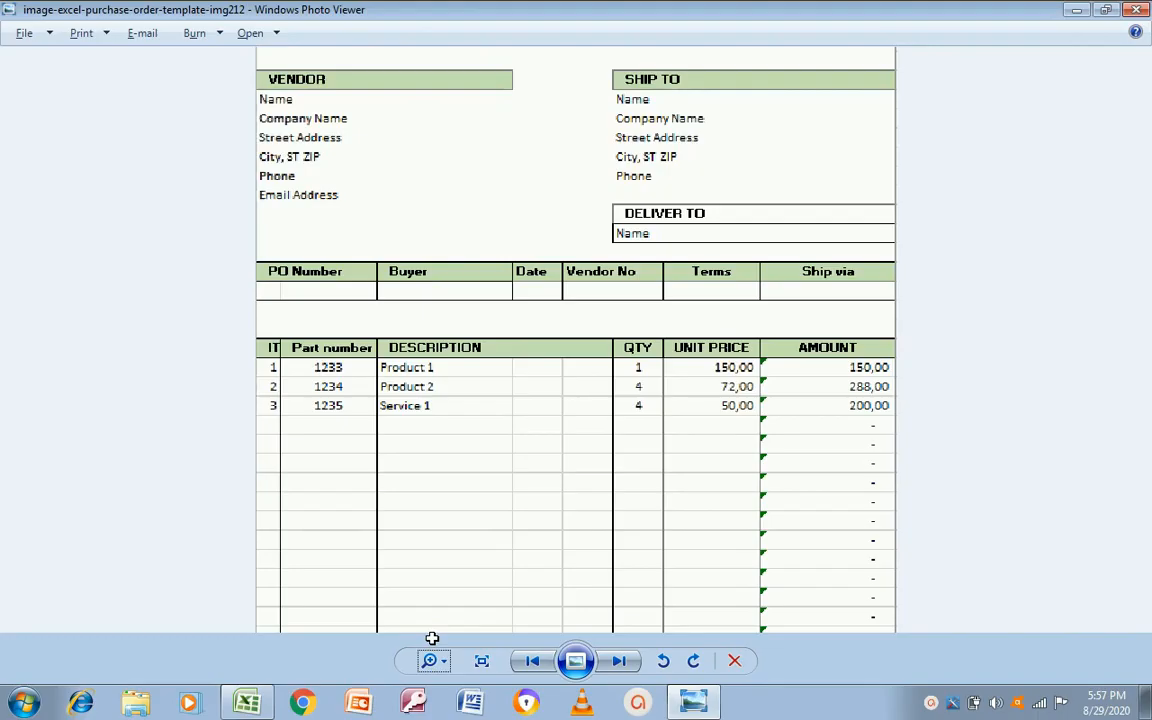
Step: Type the 'Ship To' heading in F13
key(alt+Tab)
text(Ship To)
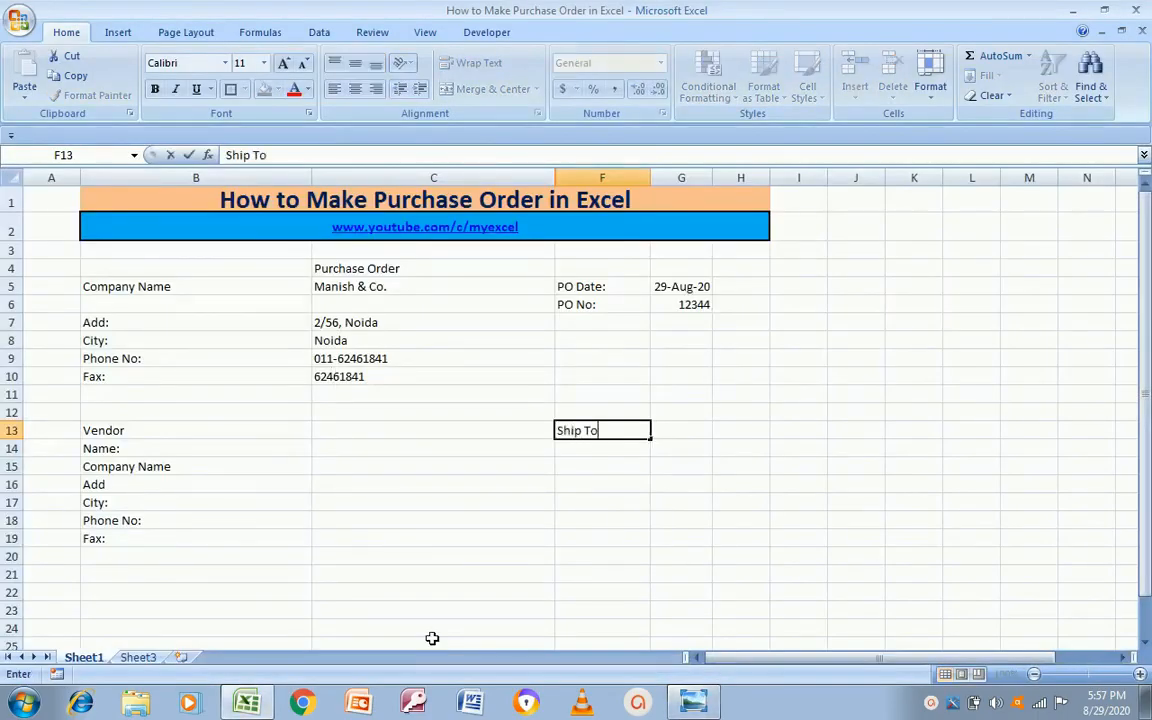
key(Return)
key(alt+Tab)
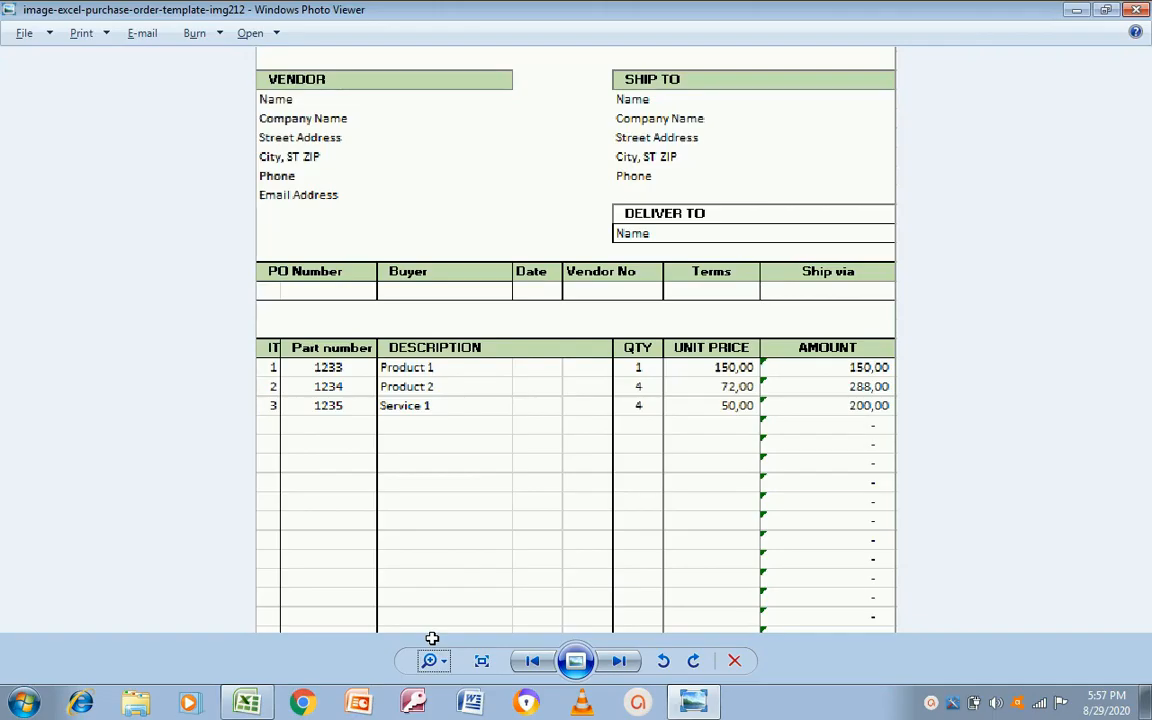
key(alt+Tab)
Step: Copy the vendor labels B14:B19 into F14 under Ship To
key(Left)
key(Left)
key(Left)
key(Right)
key(shift+Down)
key(shift+Down)
key(shift+Down)
key(shift+Down)
key(shift+Down)
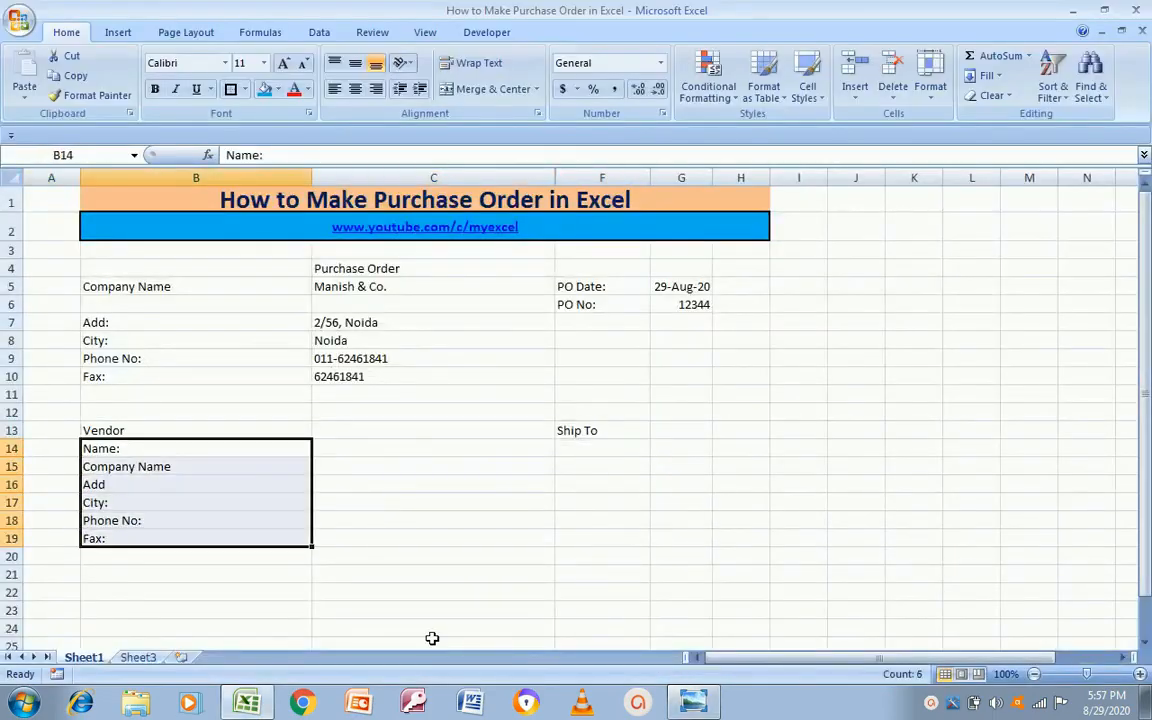
key(ctrl+c)
key(Right)
key(Right)
key(ctrl+v)
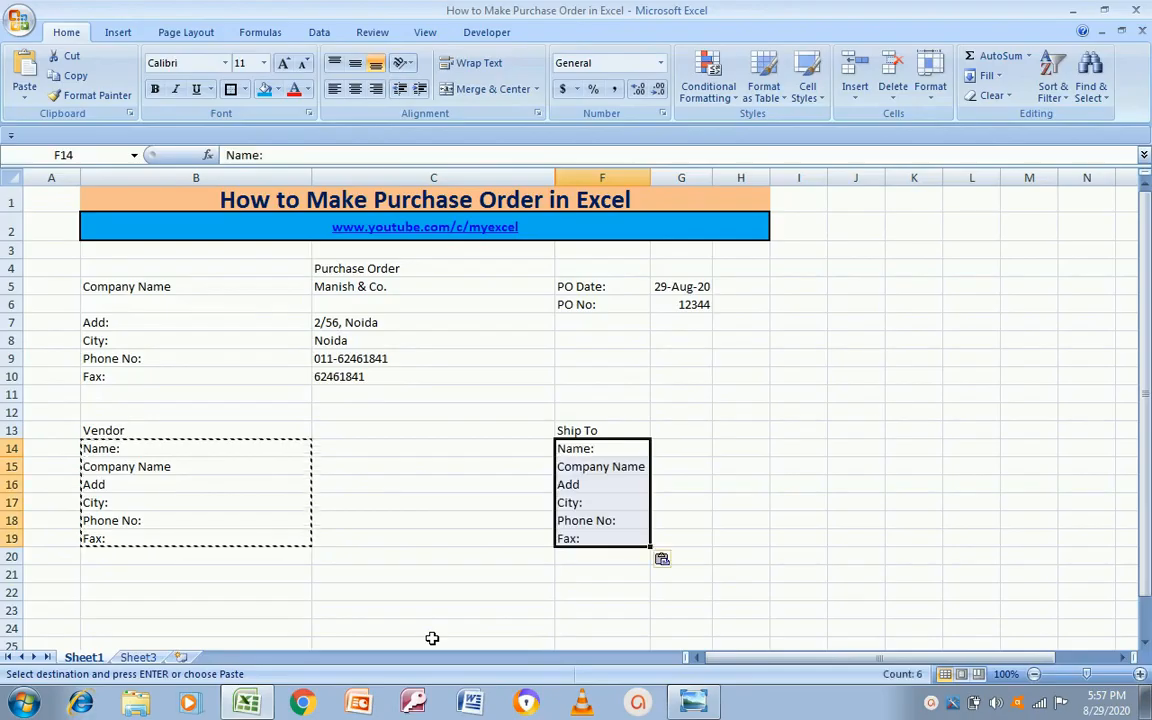
key(Escape)
key(Right)
key(Left)
key(alt+Tab)
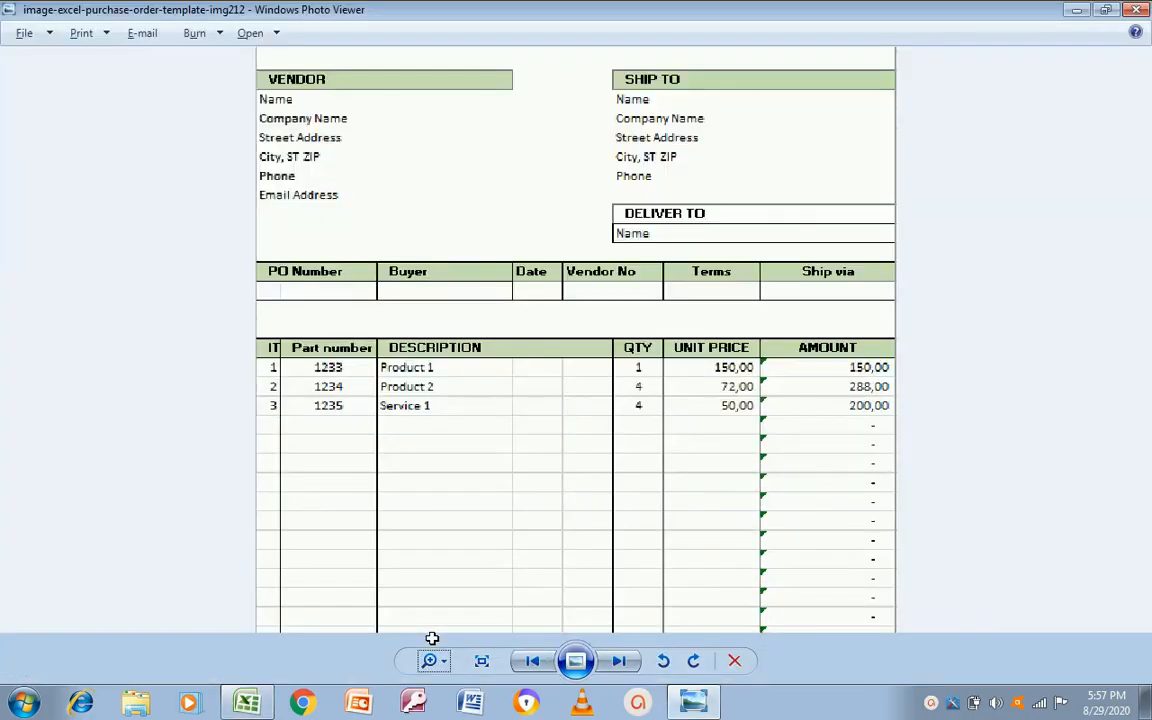
key(alt+Tab)
Step: Replace the vendor 'Fax:' label in B19 with 'Email No'
key(Left)
key(Left)
key(alt+Tab)
key(alt+Tab)
key(Down)
key(Down)
key(Down)
key(Down)
key(Down)
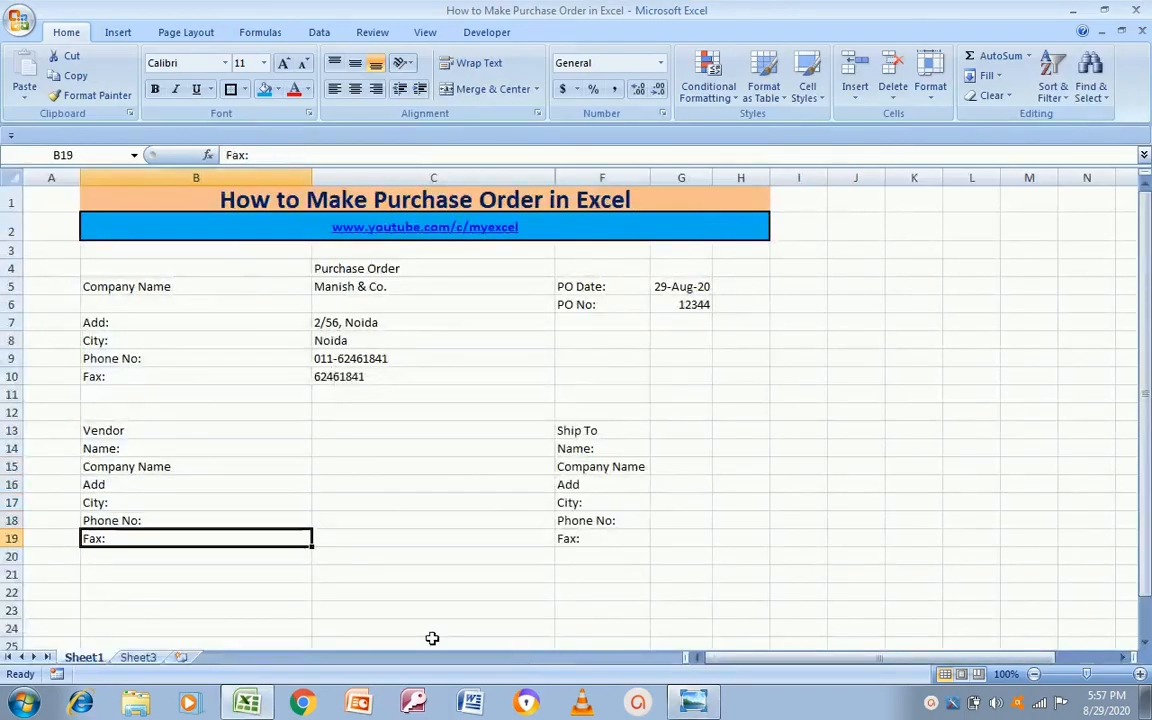
key(Delete)
text(E)
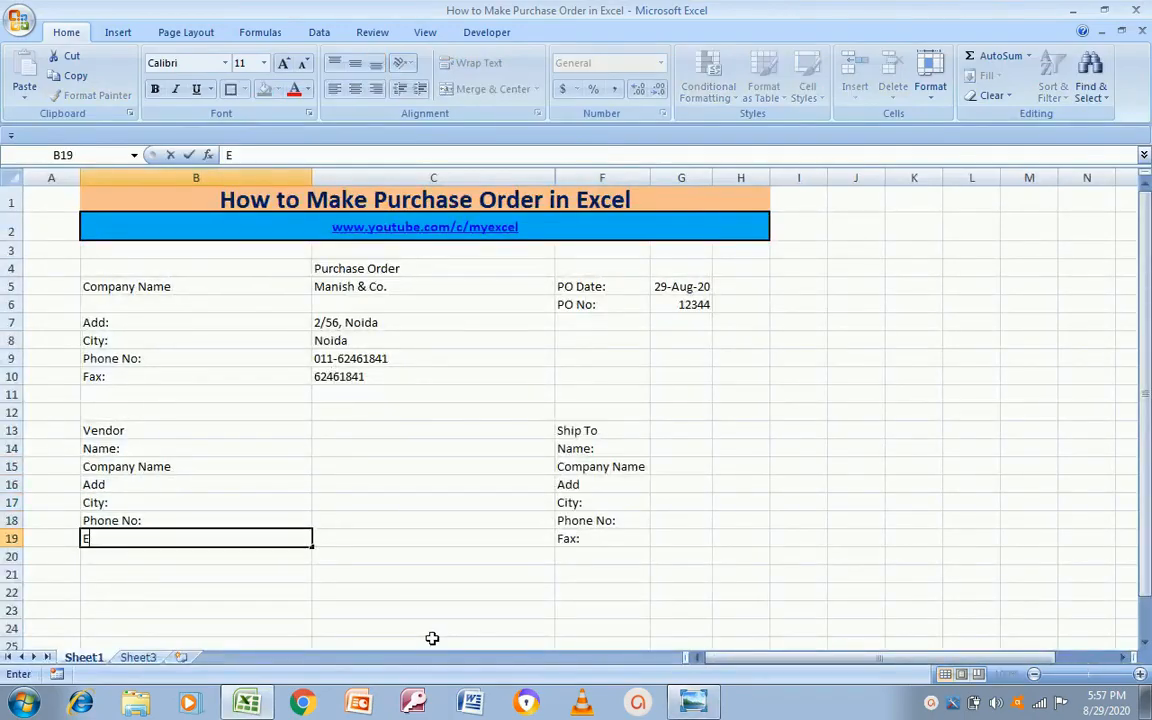
text(mail No)
key(Return)
key(Up)
Step: Edit B19 so the label reads 'Email Add'
key(alt+Tab)
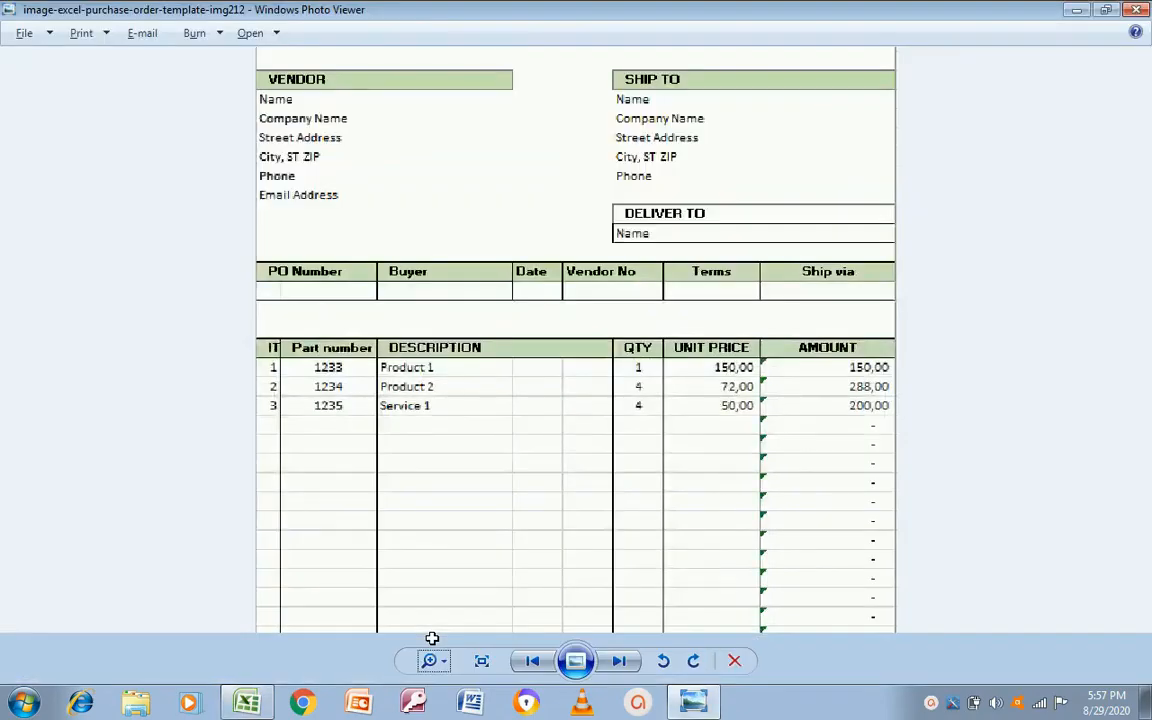
key(alt+Tab)
key(F2)
key(shift+Left)
key(shift+Left)
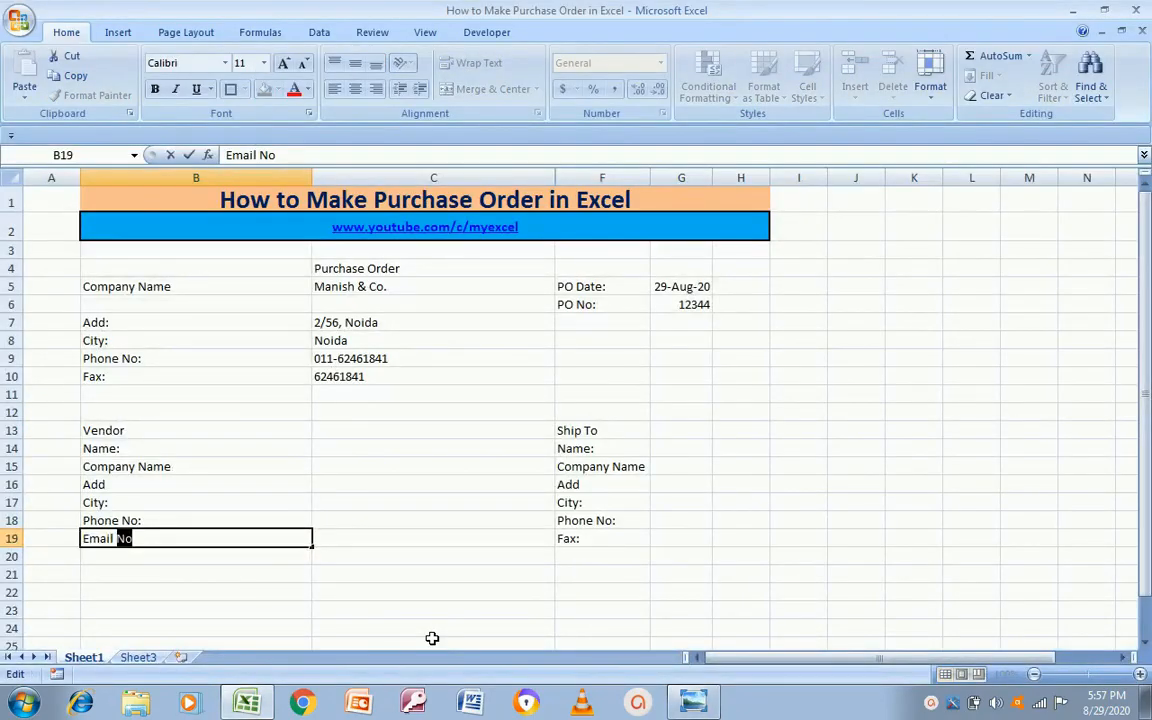
text(Add)
key(Return)
key(Up)
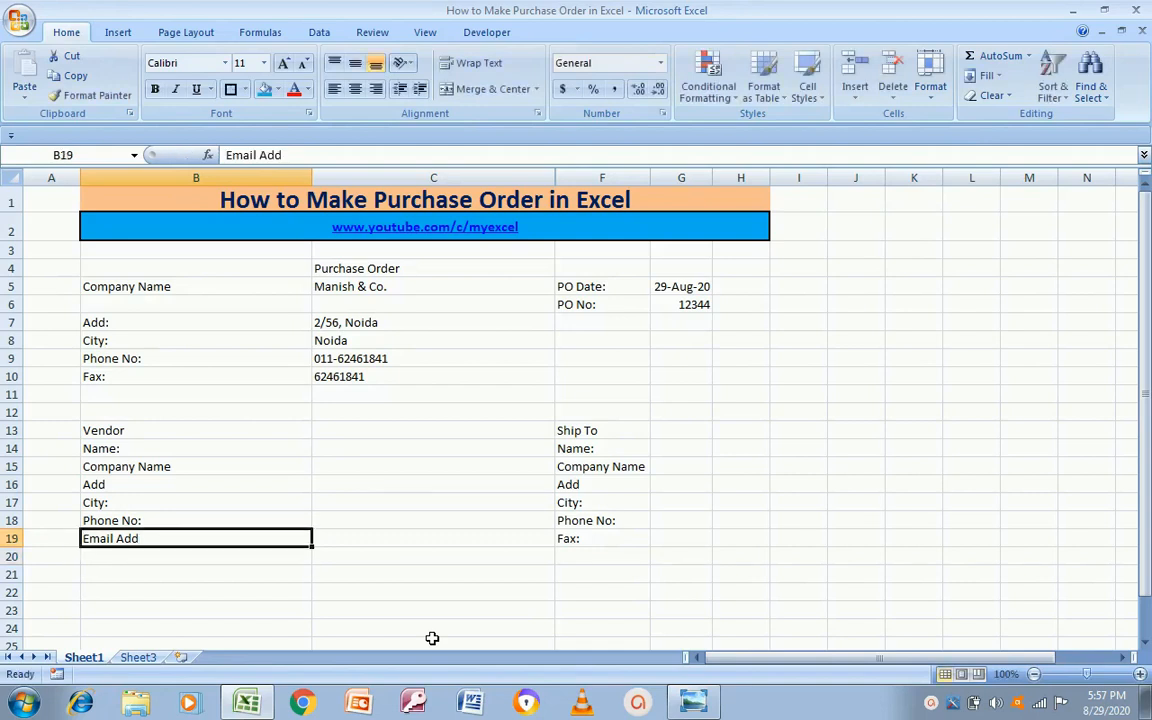
key(alt+Tab)
key(alt+Tab)
key(Right)
key(Right)
key(Up)
key(Up)
key(Up)
key(Up)
key(Up)
key(Left)
key(Left)
key(Up)
key(Right)
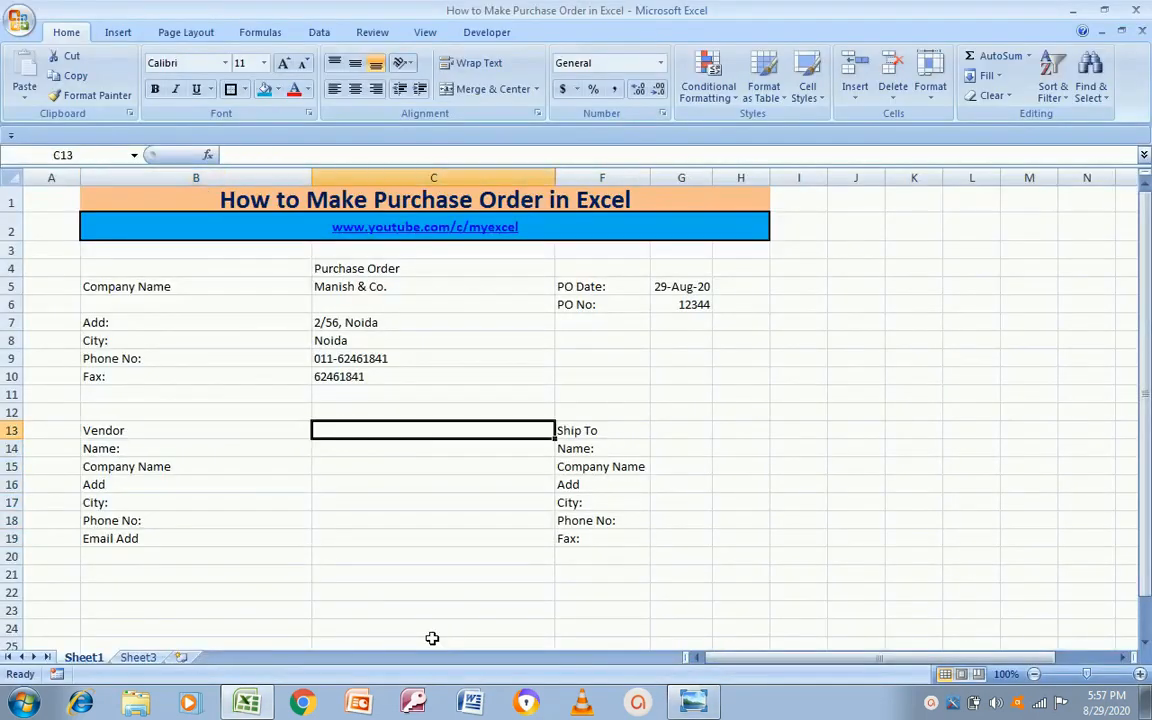
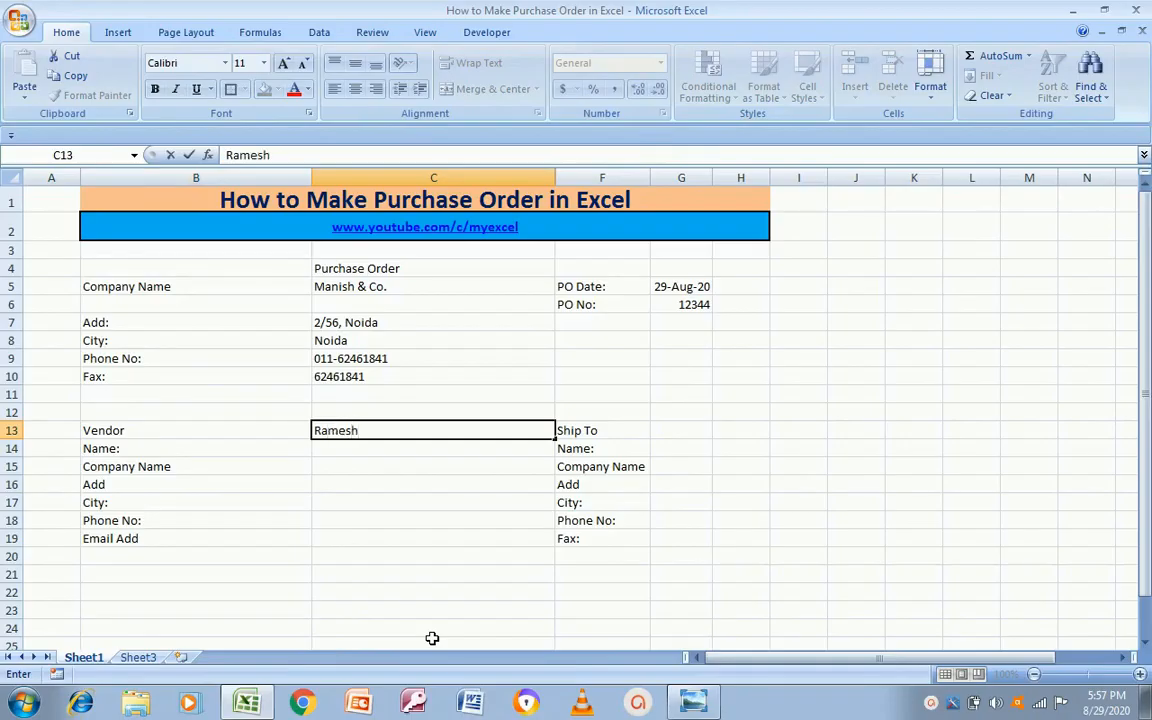
Step: Enter the vendor contact's name and company name, moving the company name into its row
key(Return)
key(Right)
text(Ramesh & Co)
key(Return)
key(Left)
key(Right)
key(Up)
key(Up)
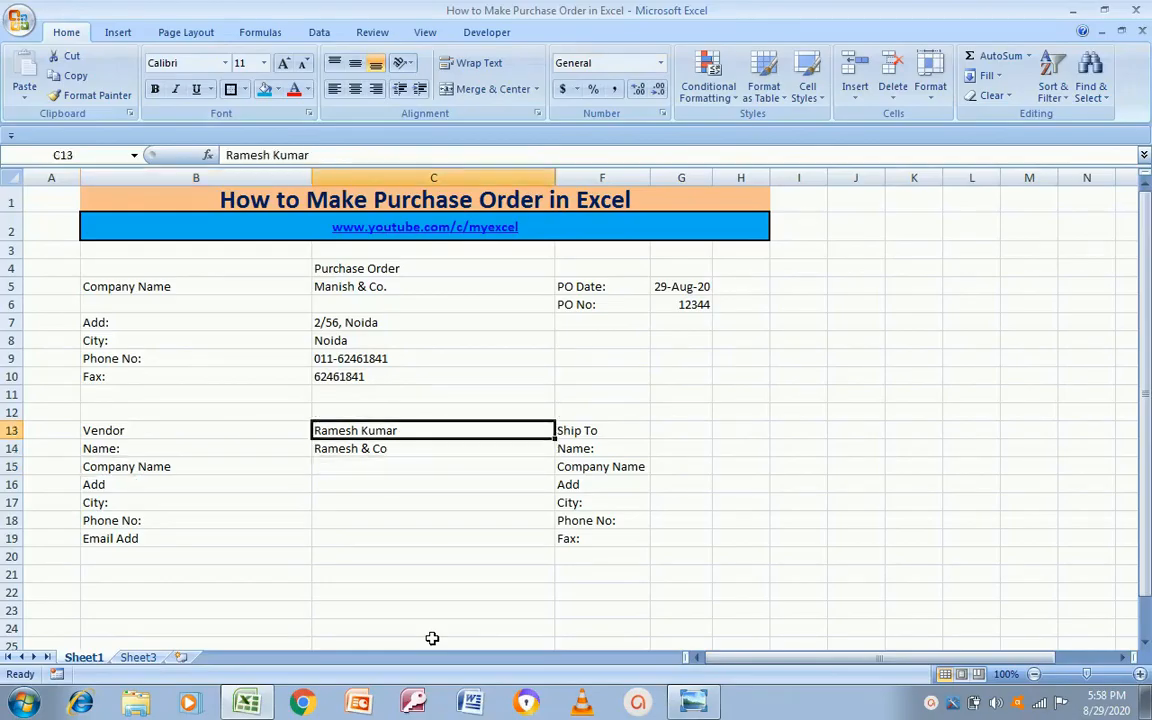
key(Delete)
key(Down)
key(ctrl+c)
key(Down)
key(Return)
key(Up)
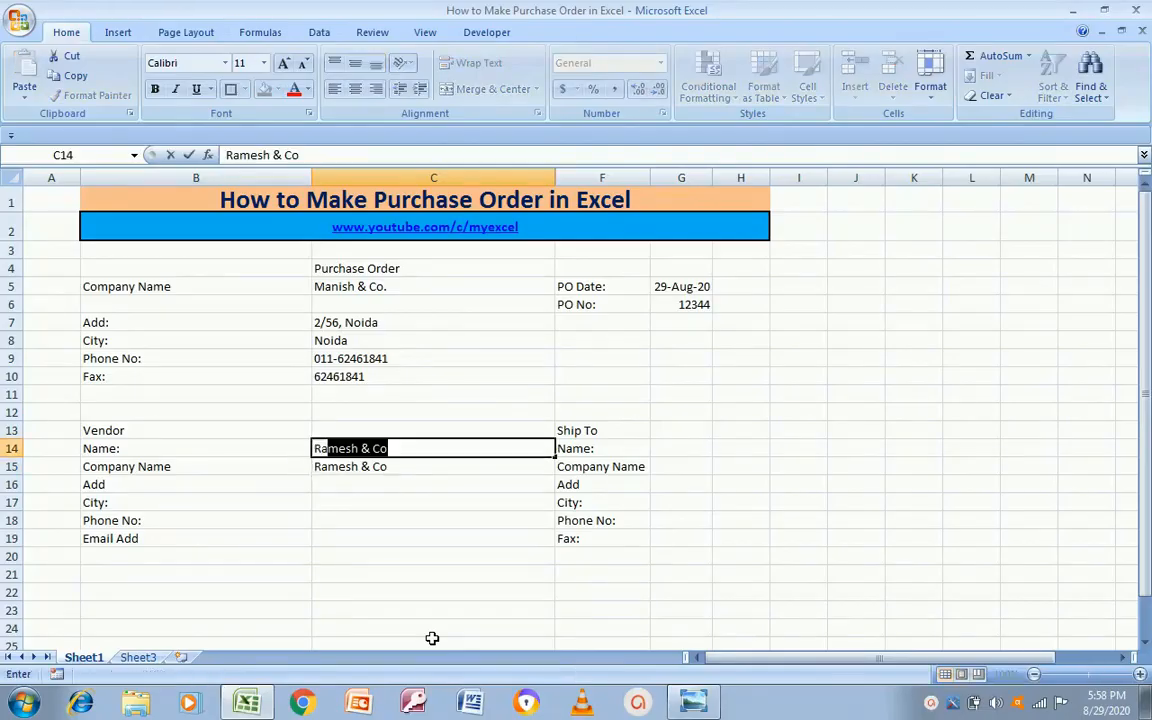
Step: Correct the entry beside Name: to the contact's full name and delete the stray 'Ku' text
click(432, 640)
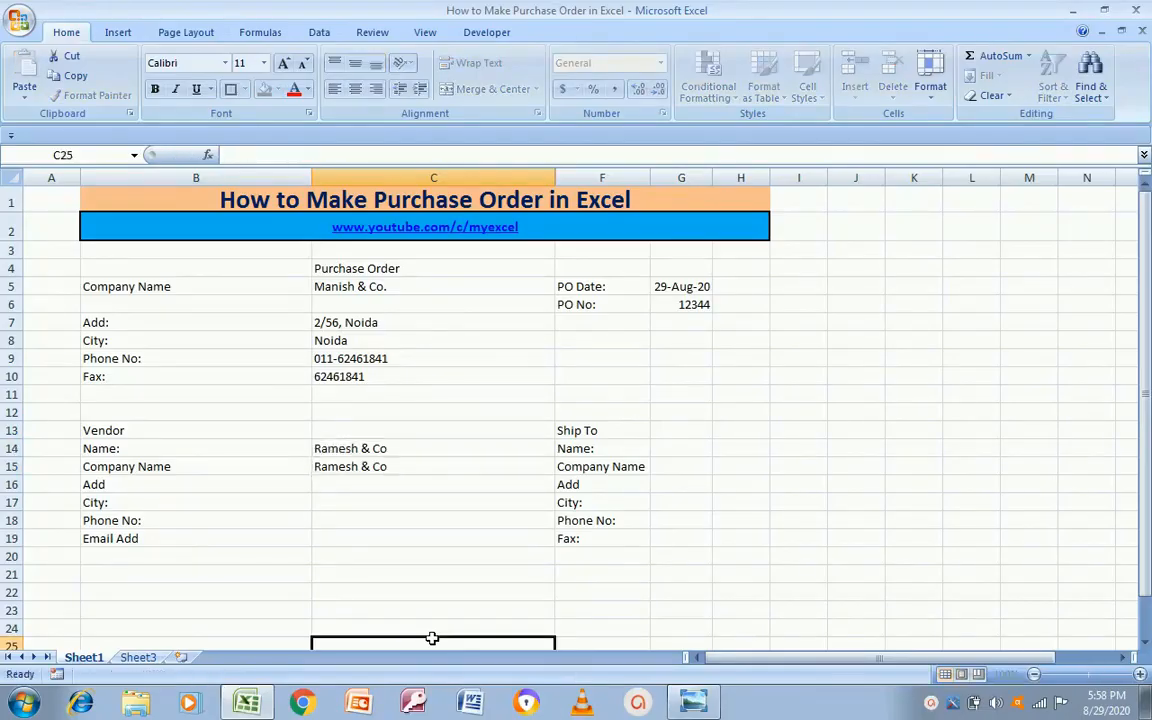
text(Ku)
key(Up)
key(Up)
key(Up)
key(Up)
key(Up)
key(Up)
key(Up)
key(Up)
key(Up)
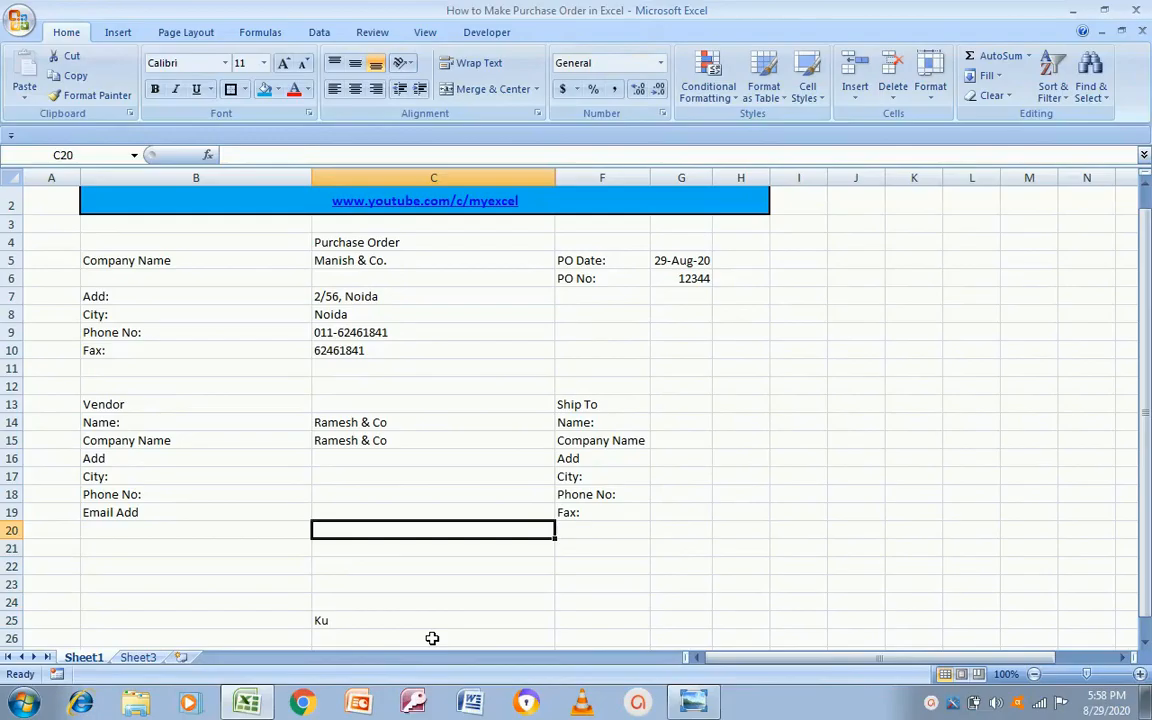
key(F2)
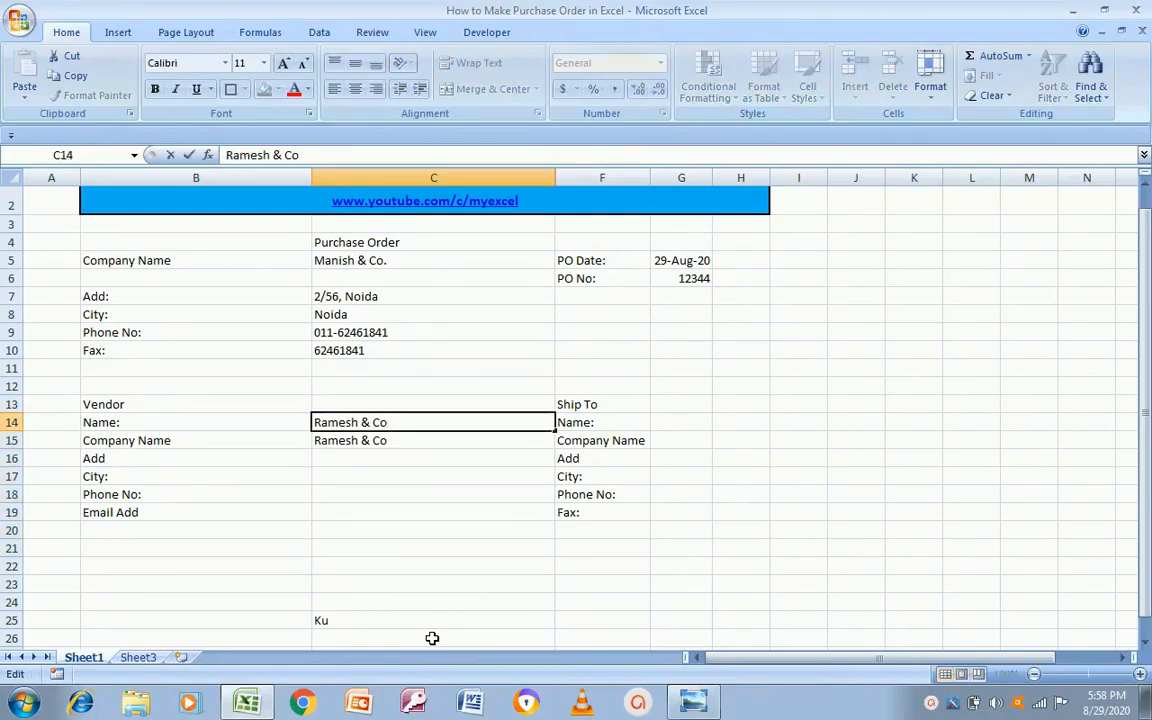
key(Return)
key(Up)
key(F2)
key(Left)
key(Left)
key(Left)
key(Left)
key(shift+Right)
key(shift+Right)
key(shift+Right)
key(shift+Right)
key(Return)
key(Down)
key(Down)
key(Down)
key(Down)
key(Down)
key(Down)
key(Down)
key(Down)
key(Down)
key(Down)
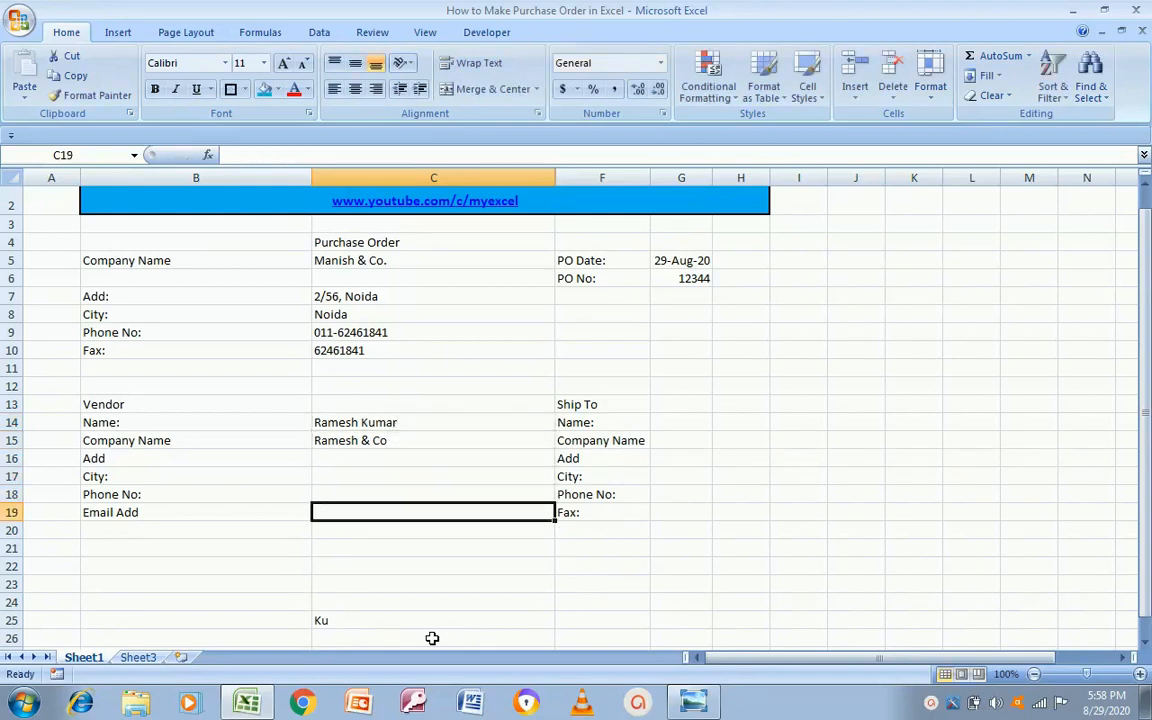
key(Delete)
Step: Enter the vendor's street address and copy 'Delhi' from it into the city cell C17
key(Up)
key(Up)
key(Up)
key(Up)
key(Up)
key(Up)
key(Up)
key(Up)
key(Up)
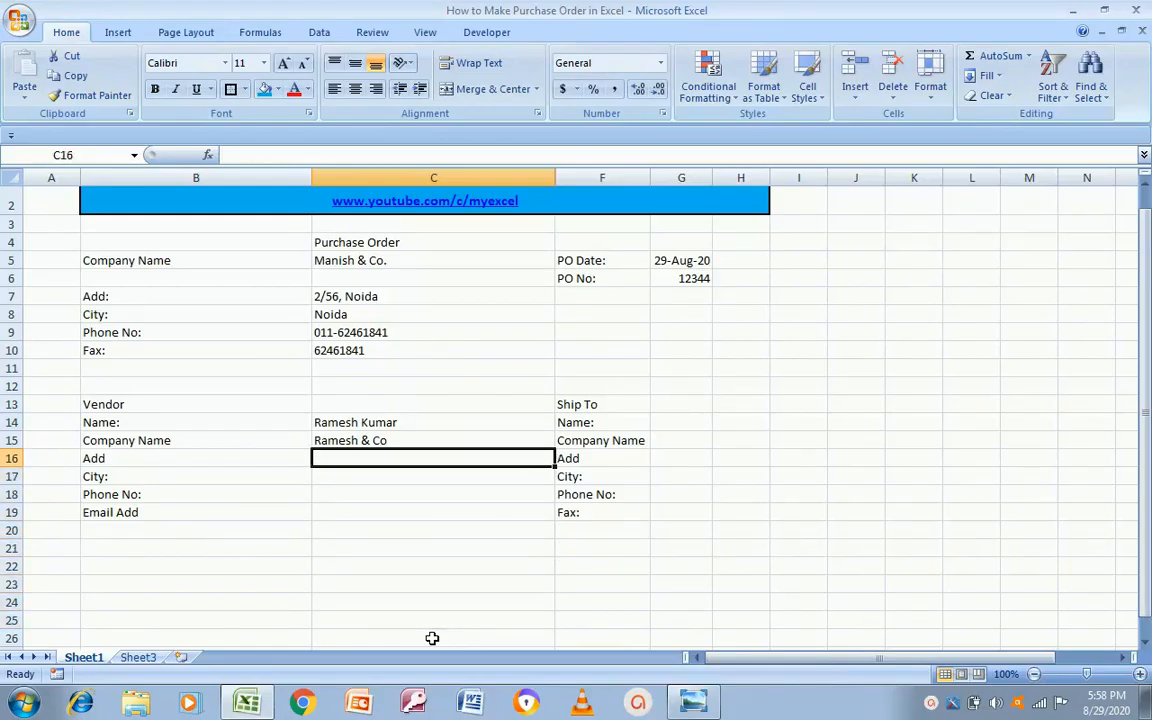
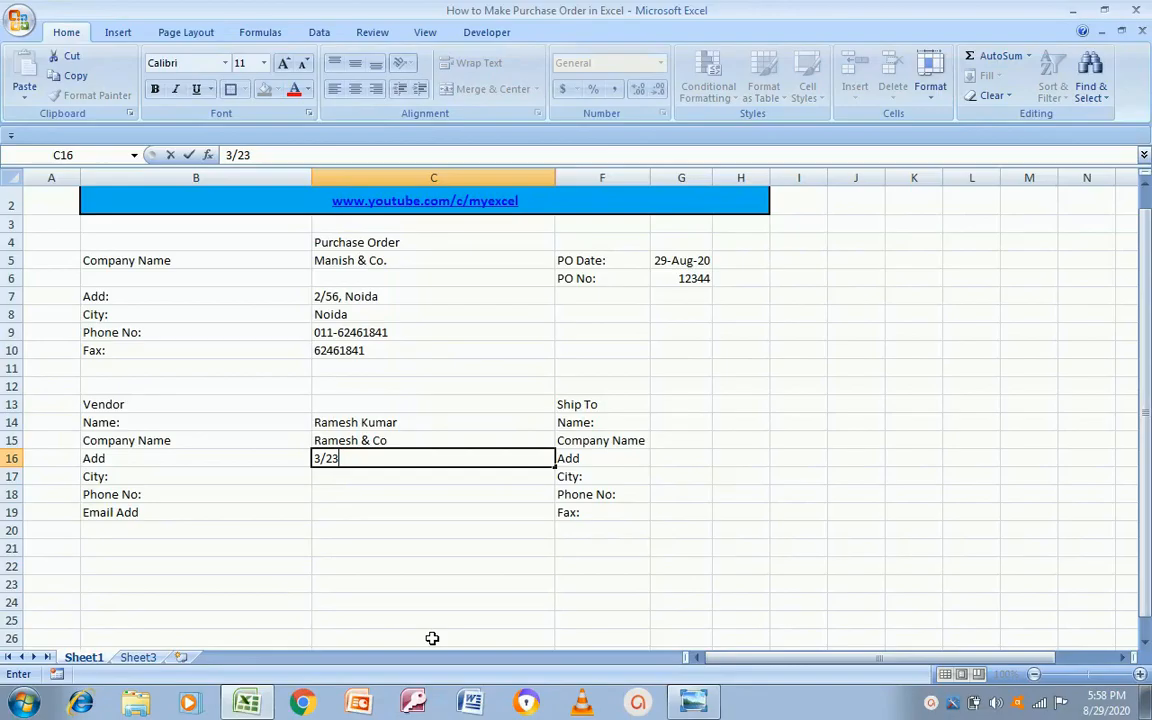
key(Return)
key(Up)
key(F2)
key(ctrl+shift+Left)
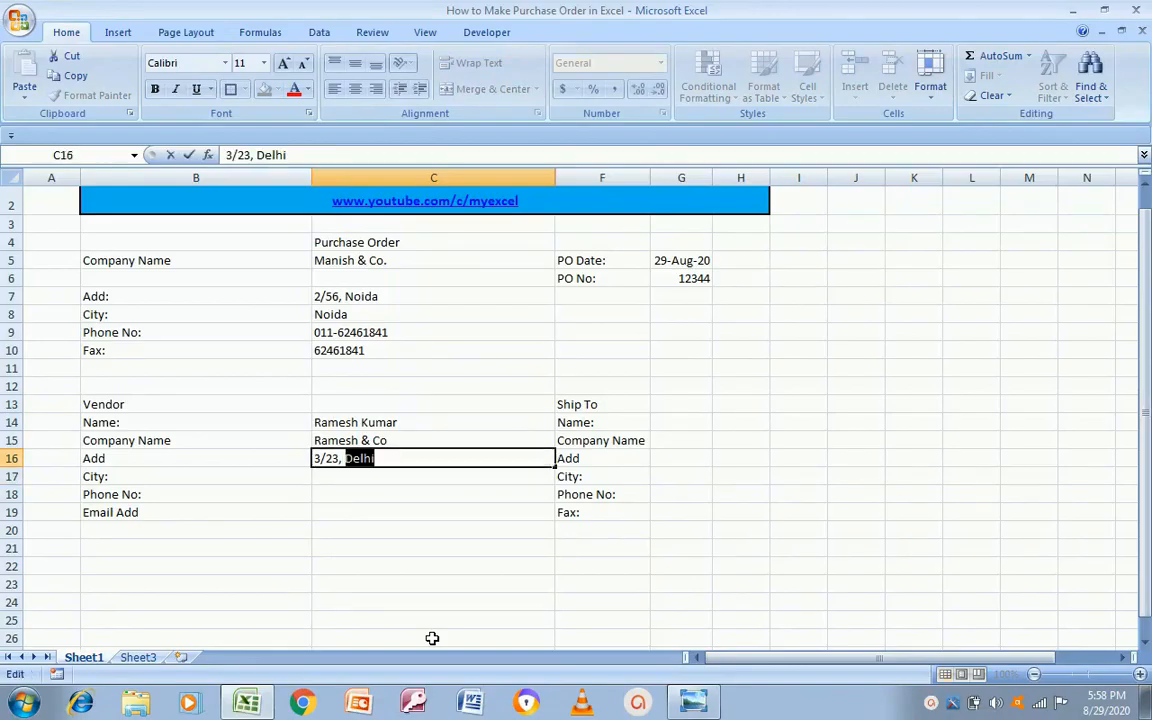
key(Return)
key(ctrl+v)
key(Return)
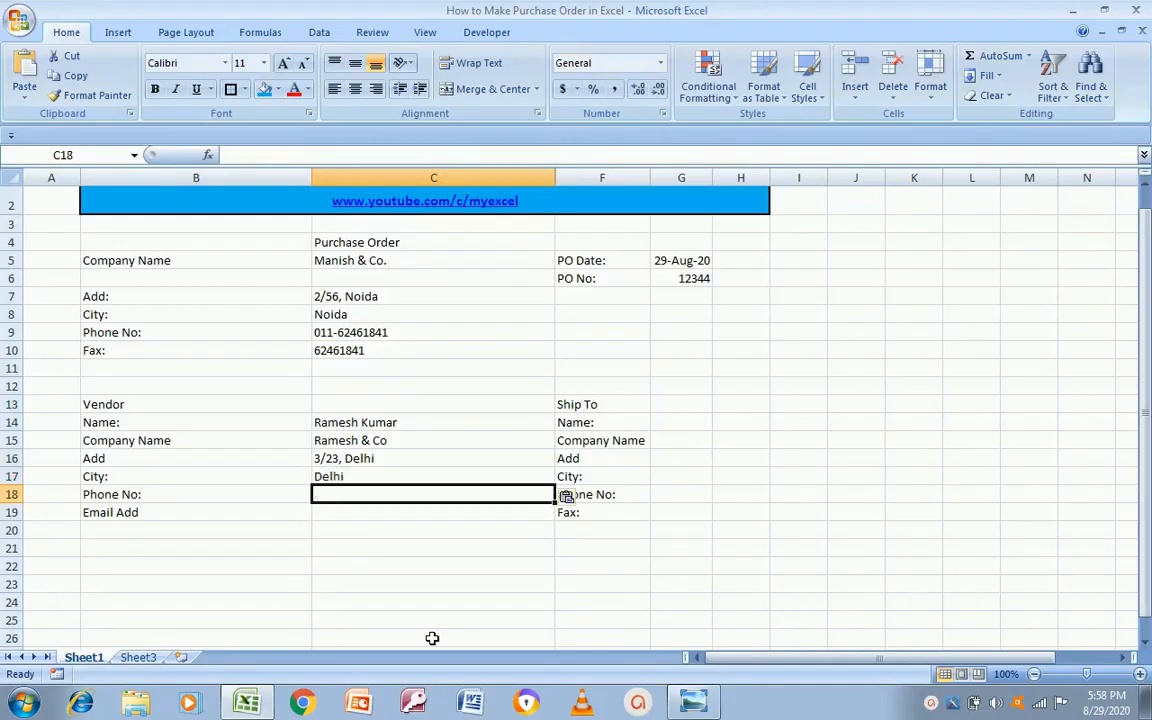
Step: Enter the vendor's phone number and the number in the email row (C18:C19)
text(46146184)
key(Return)
key(Return)
key(Up)
key(Up)
key(Up)
key(Up)
key(Up)
key(Down)
key(Up)
key(Up)
key(shift+Down)
key(shift+Down)
key(Right)
key(Up)
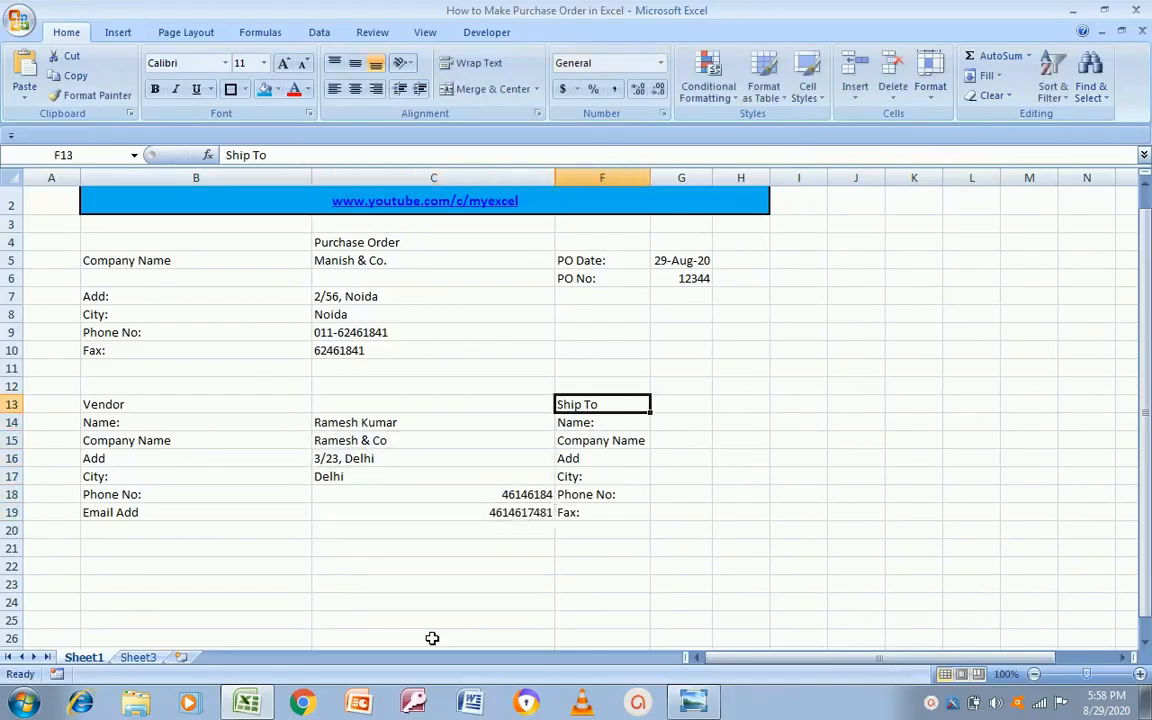
key(Right)
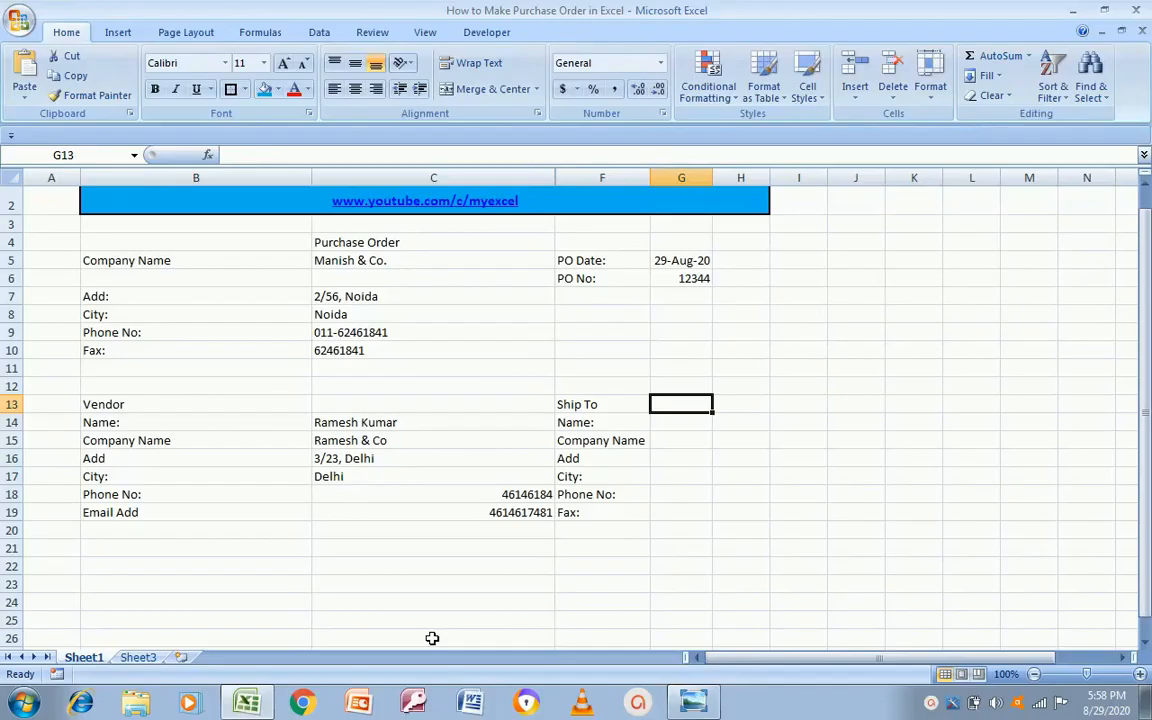
Step: Enter the Ship To contact's name in G14 and widen column G to fit it
key(Left)
key(Down)
key(Right)
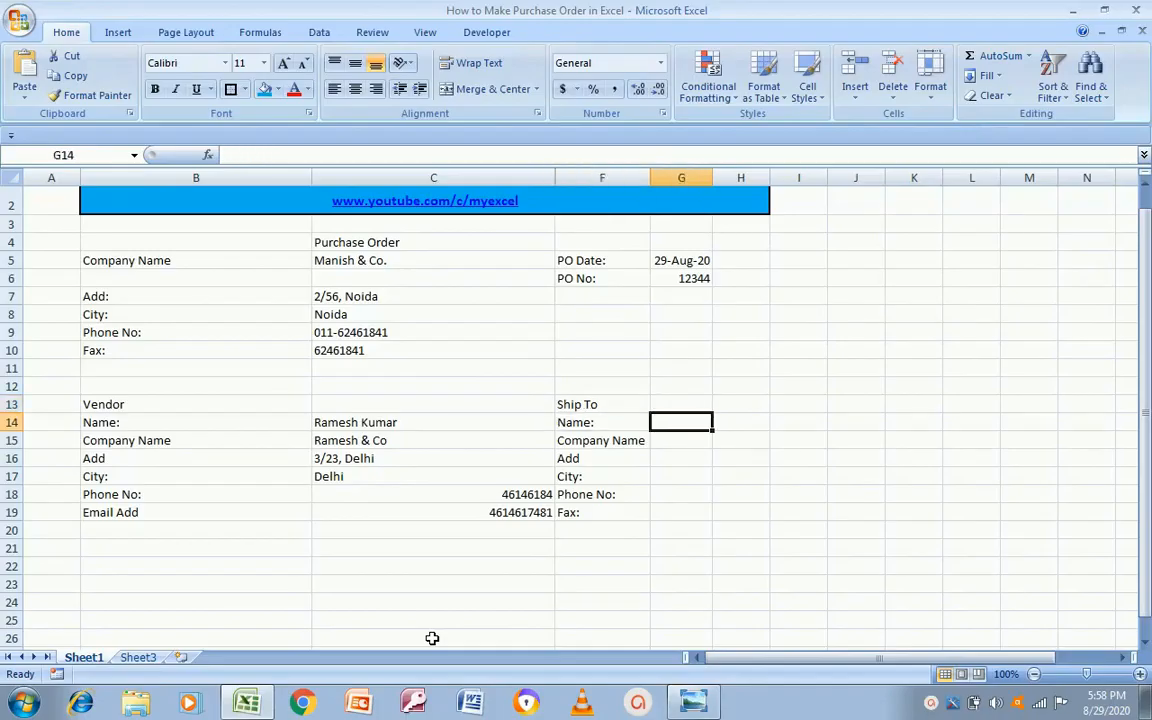
key(Return)
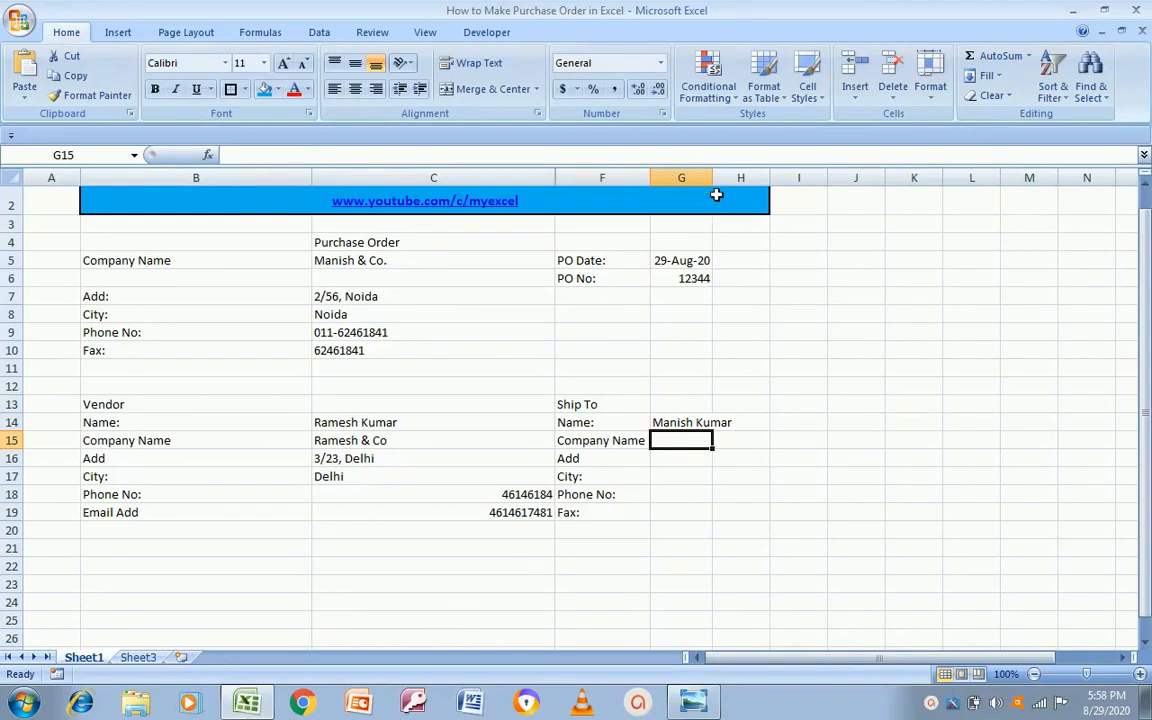
drag(712, 177, 737, 177)
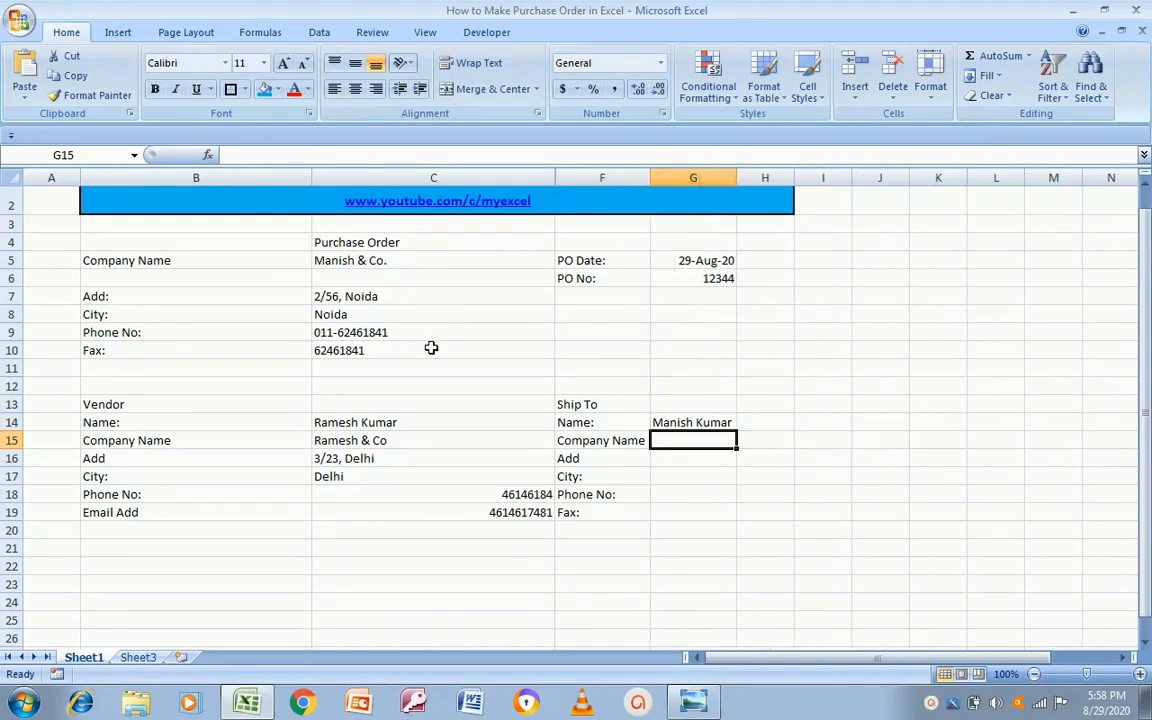
Step: Fill in the Ship To company name, street address and city Kanpur in G15:G17
click(352, 262)
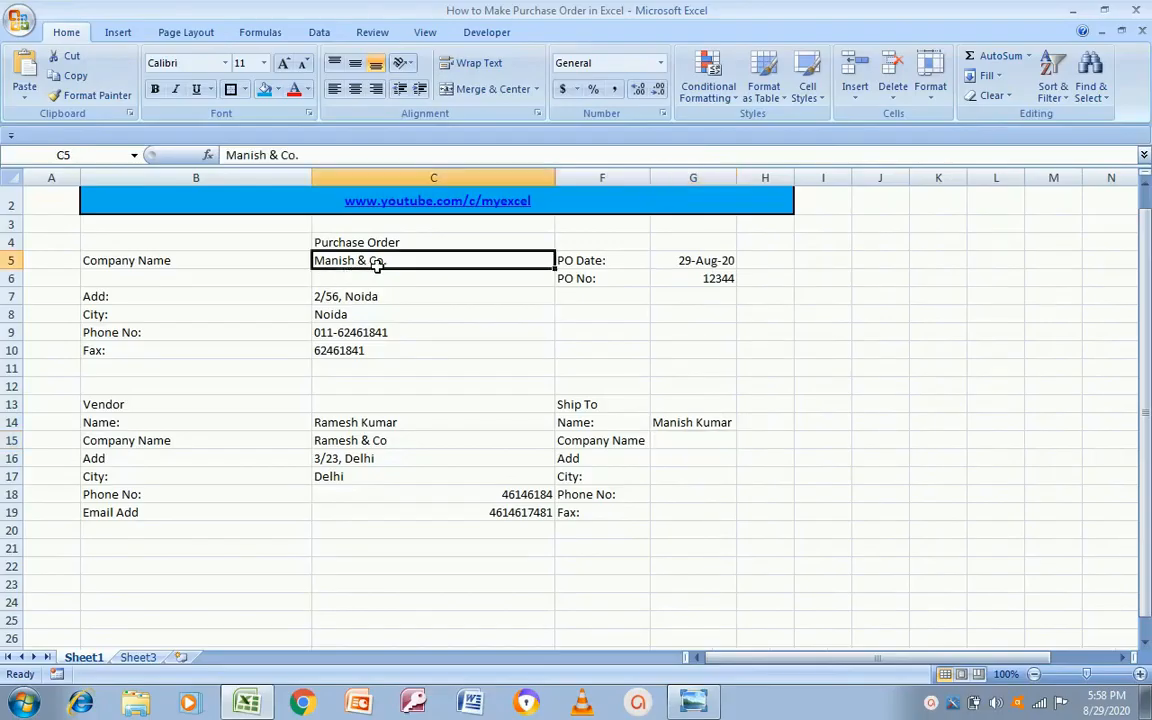
click(691, 442)
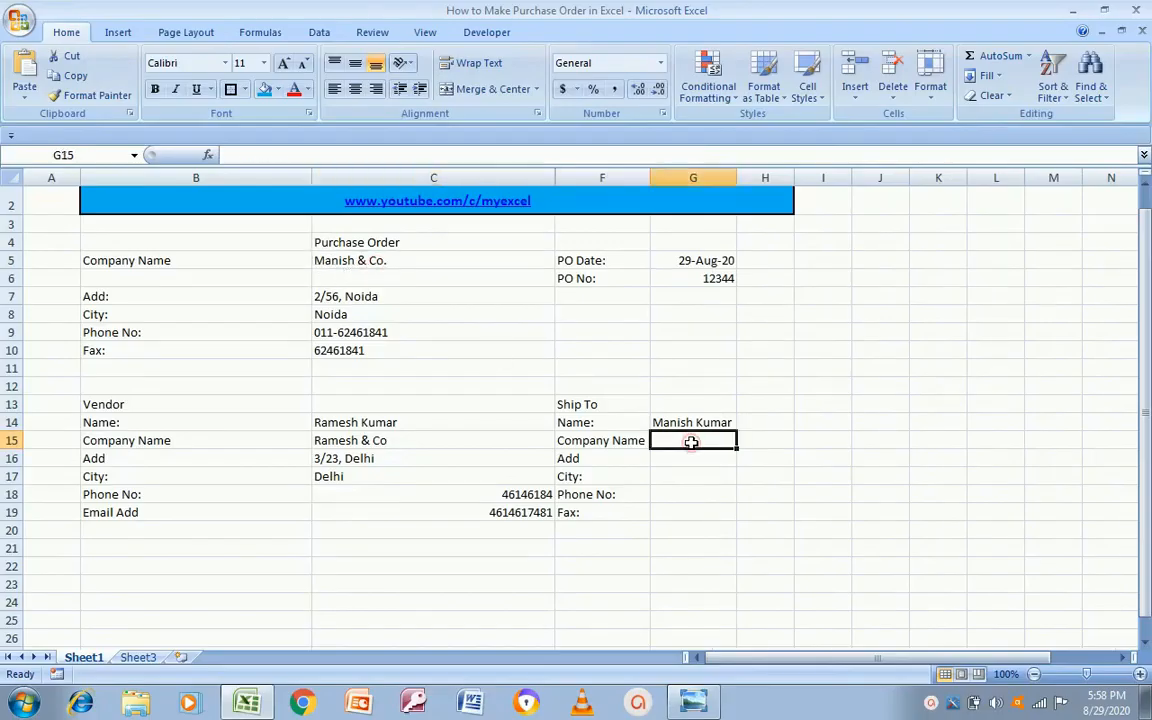
text(Manoj)
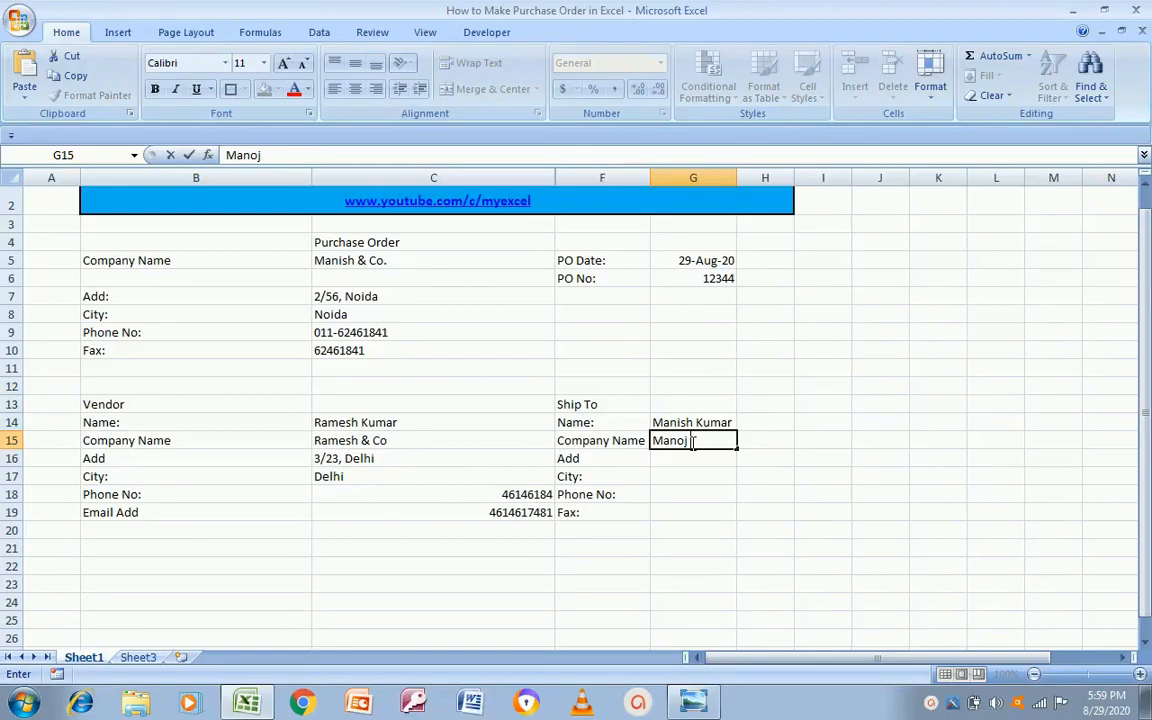
text( & Co)
key(Return)
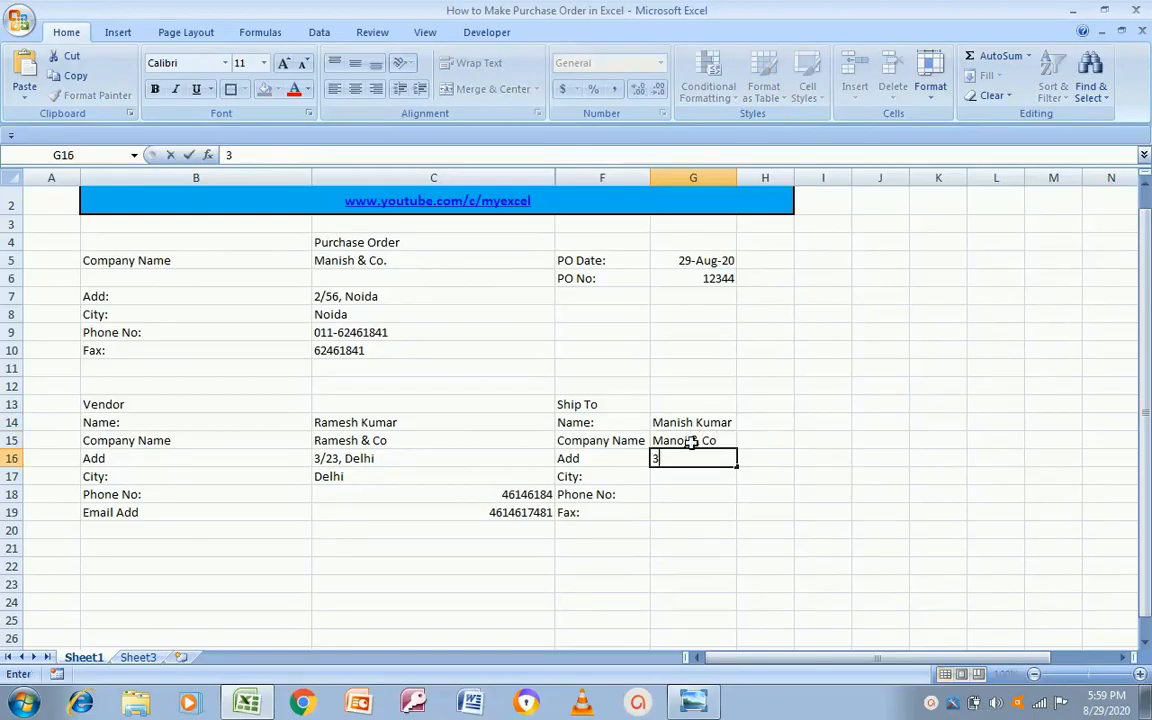
key(Return)
text(Kanpur)
key(Return)
Step: Copy the vendor's two numbers from C18:C19 into the Ship To phone and fax cells G18:G19
key(Left)
key(Left)
key(Left)
key(Left)
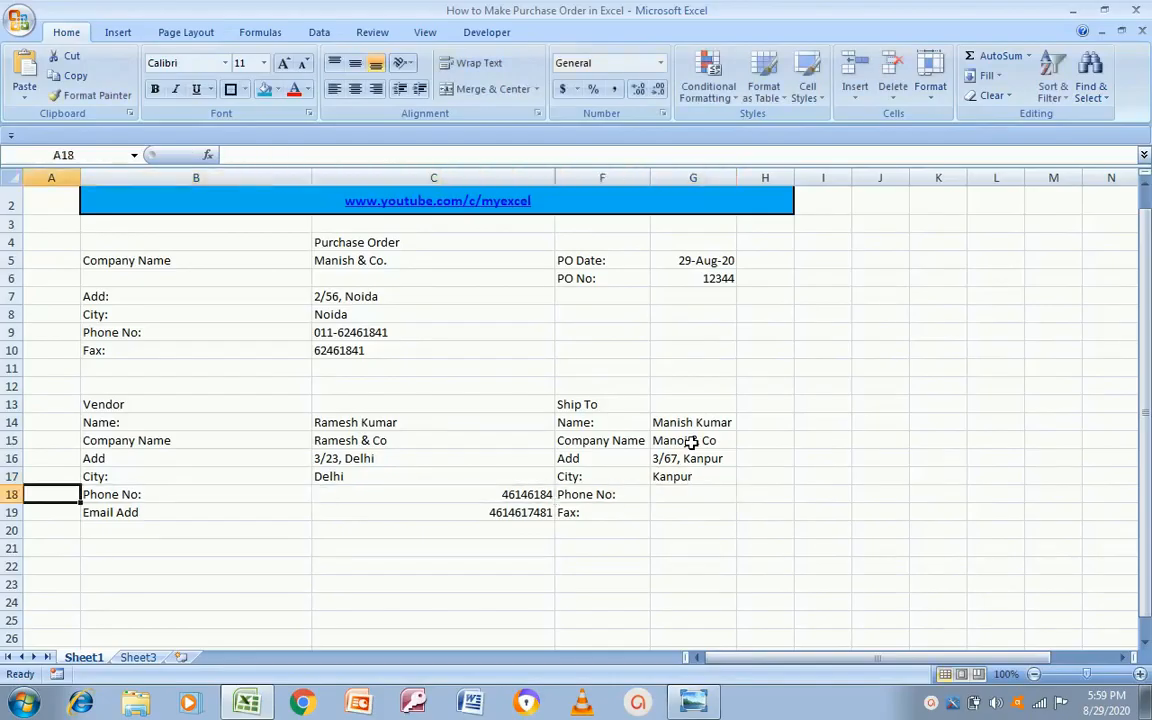
key(Right)
key(Right)
key(shift+Down)
key(ctrl+c)
key(Right)
key(Right)
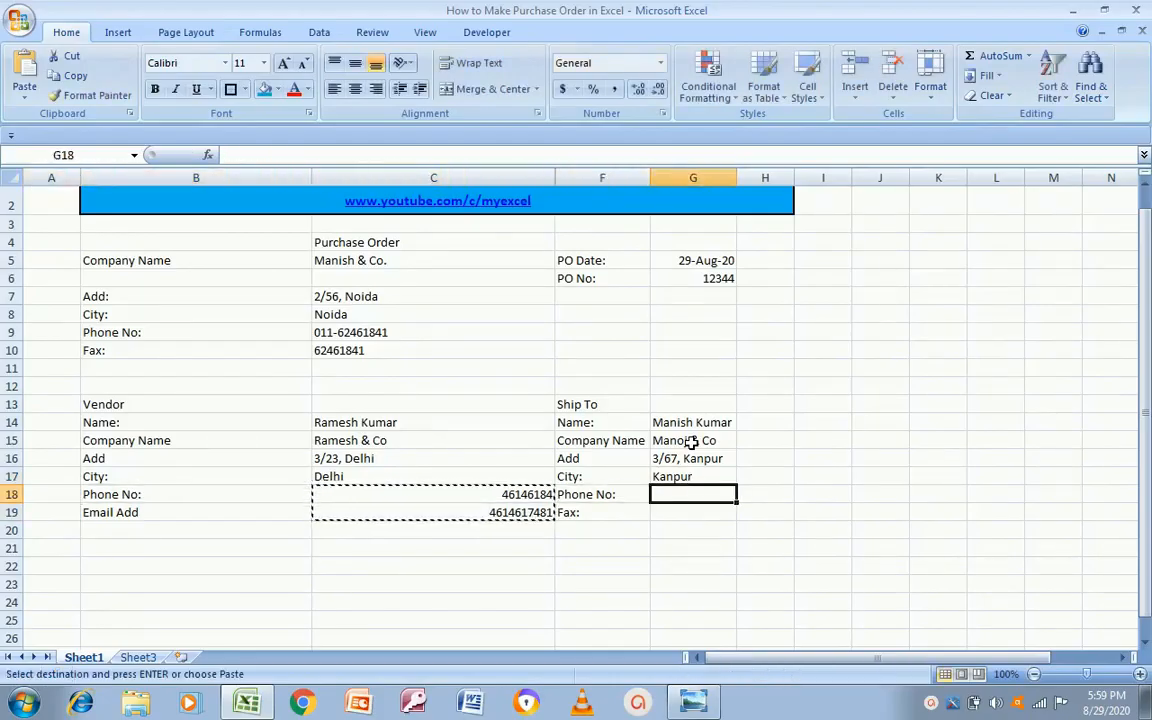
key(ctrl+v)
key(Escape)
key(Left)
key(Left)
key(Left)
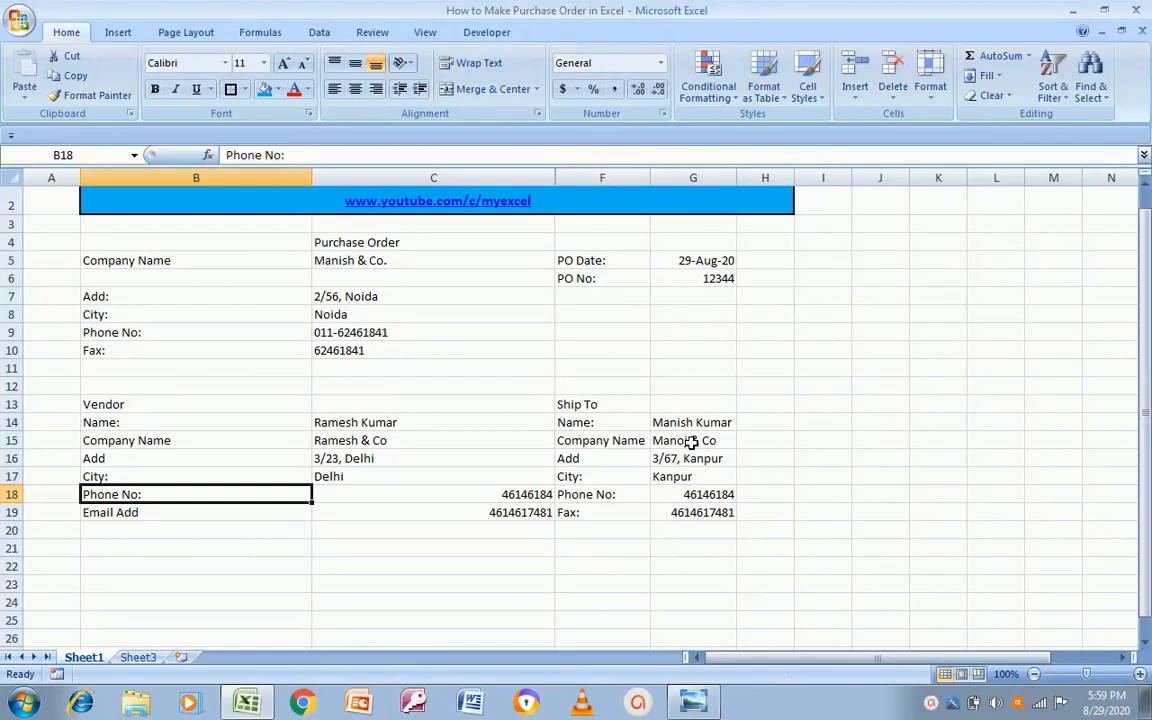
key(Down)
key(Down)
key(Down)
key(Down)
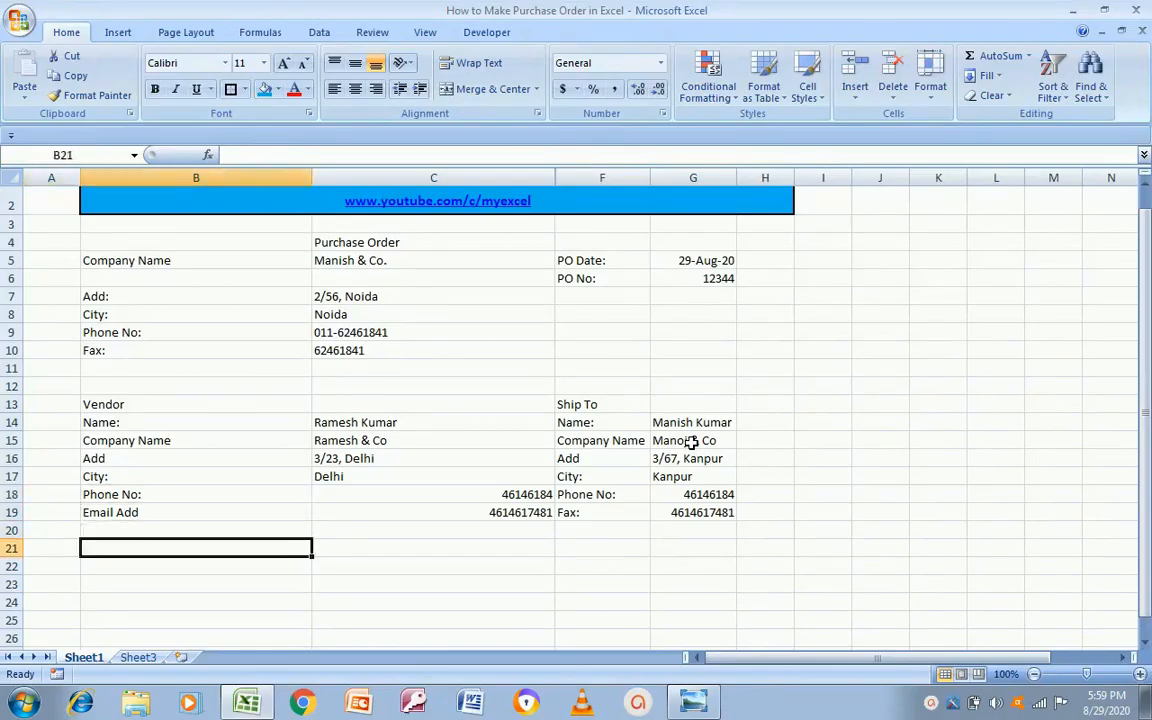
key(Up)
Step: Check the reference template and type the 'Deliver To' heading in F21
key(alt+Tab)
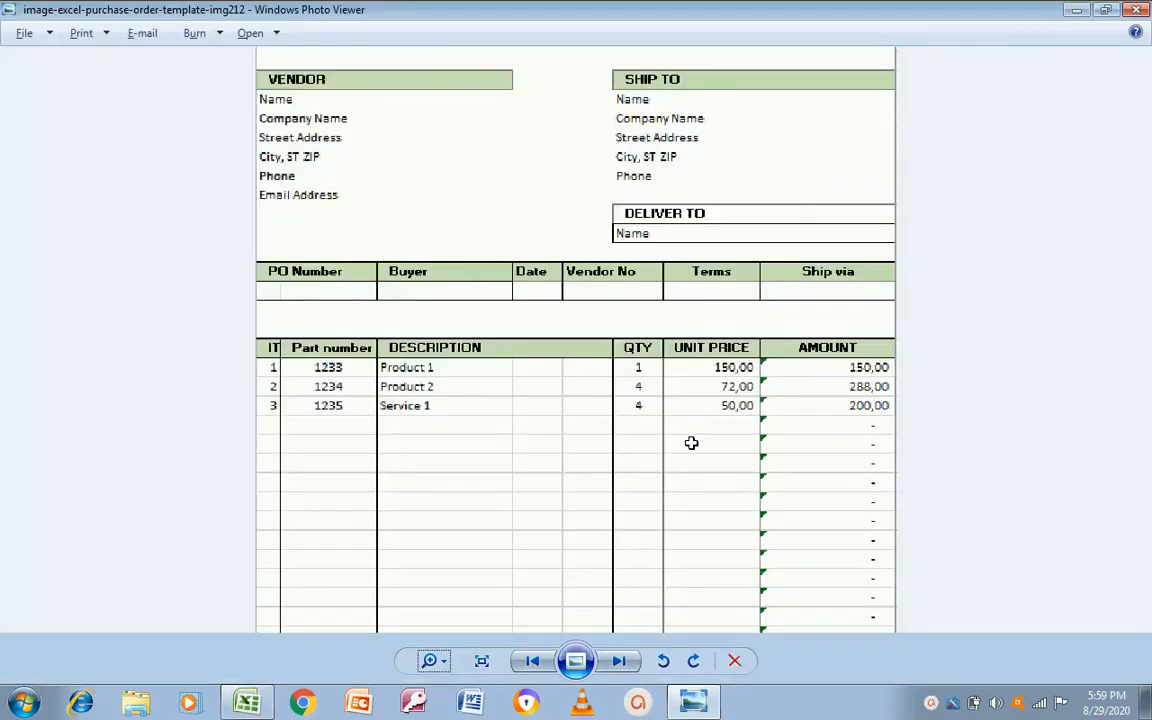
key(alt+Tab)
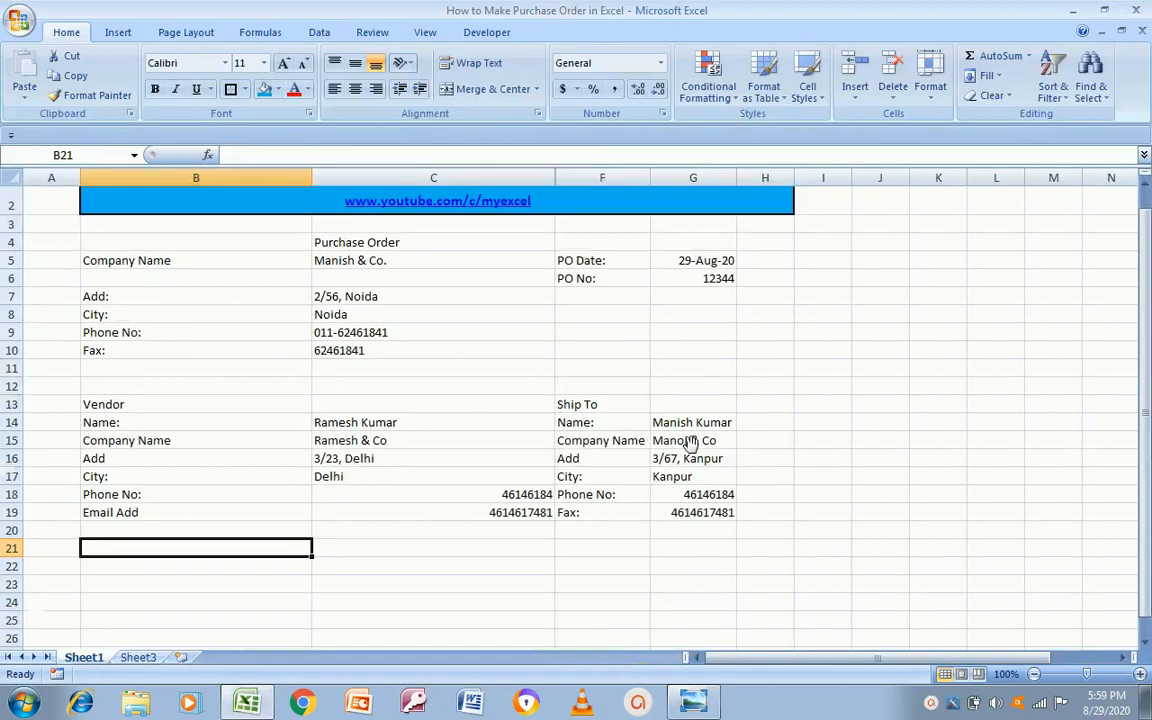
key(Right)
key(Right)
key(alt+Tab)
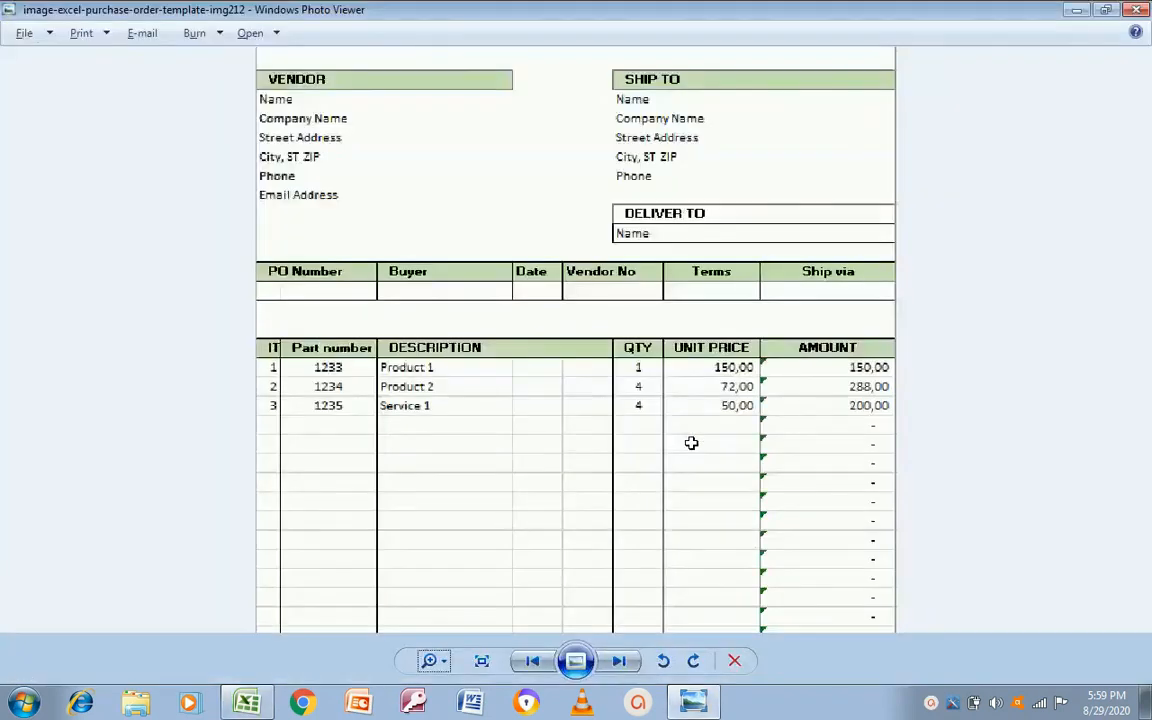
key(alt+Tab)
key(Down)
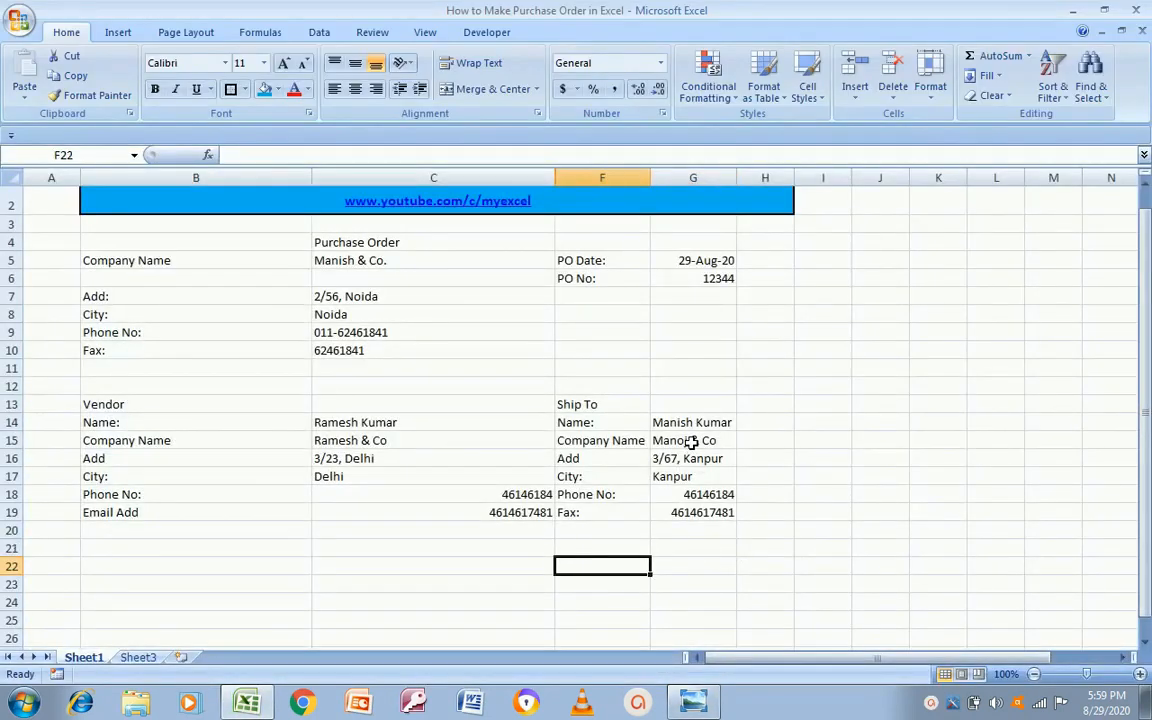
key(alt+Tab)
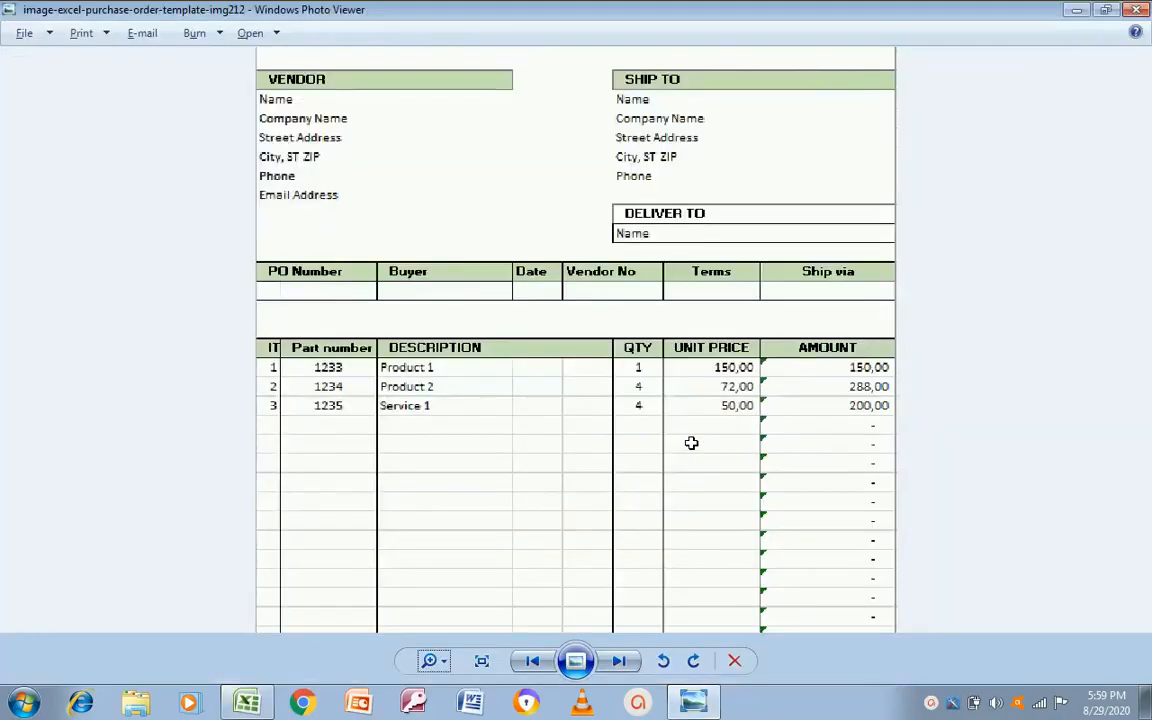
key(alt+Tab)
key(Up)
text(Deliver To)
key(Return)
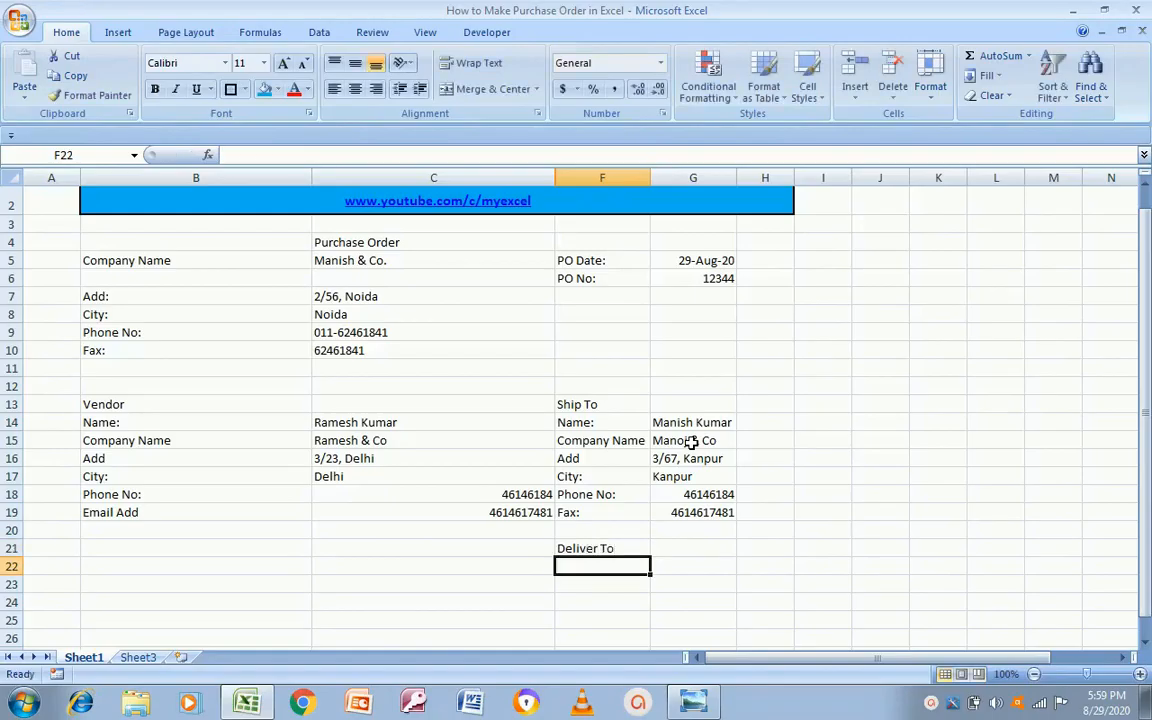
Step: Add a 'Name:' label in F22 with the recipient's name beside it in G22
key(alt+Tab)
key(alt+Tab)
text(Name:)
key(Return)
key(Up)
key(Right)
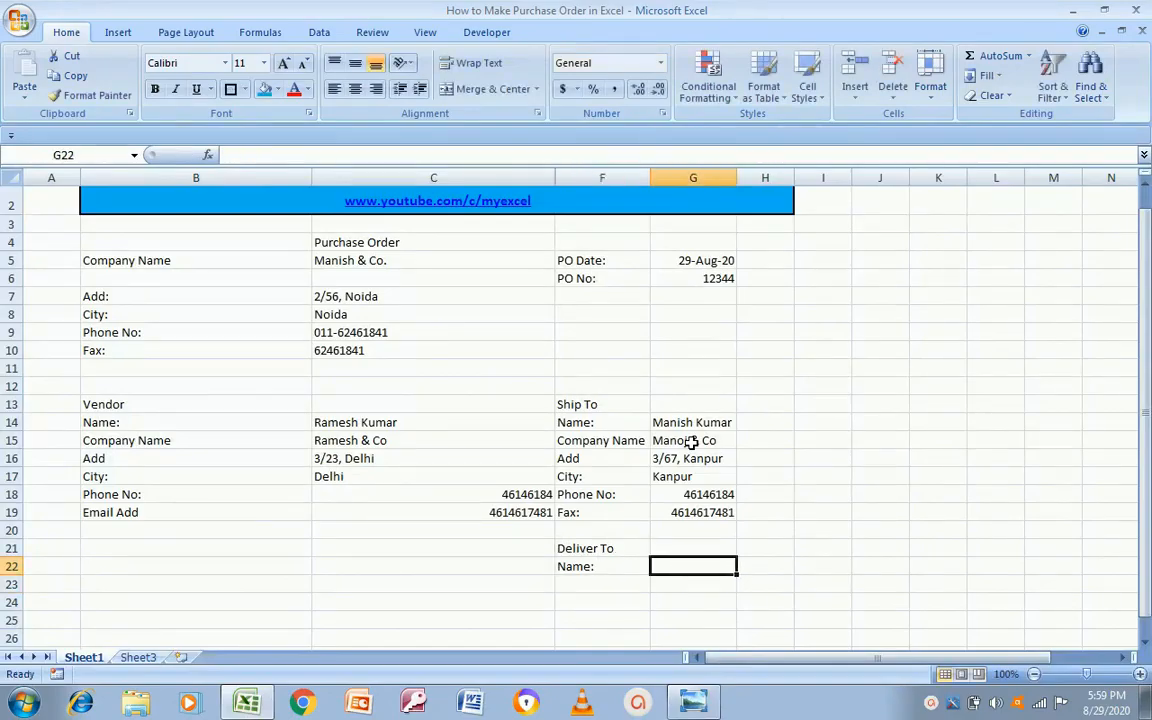
key(Return)
key(Left)
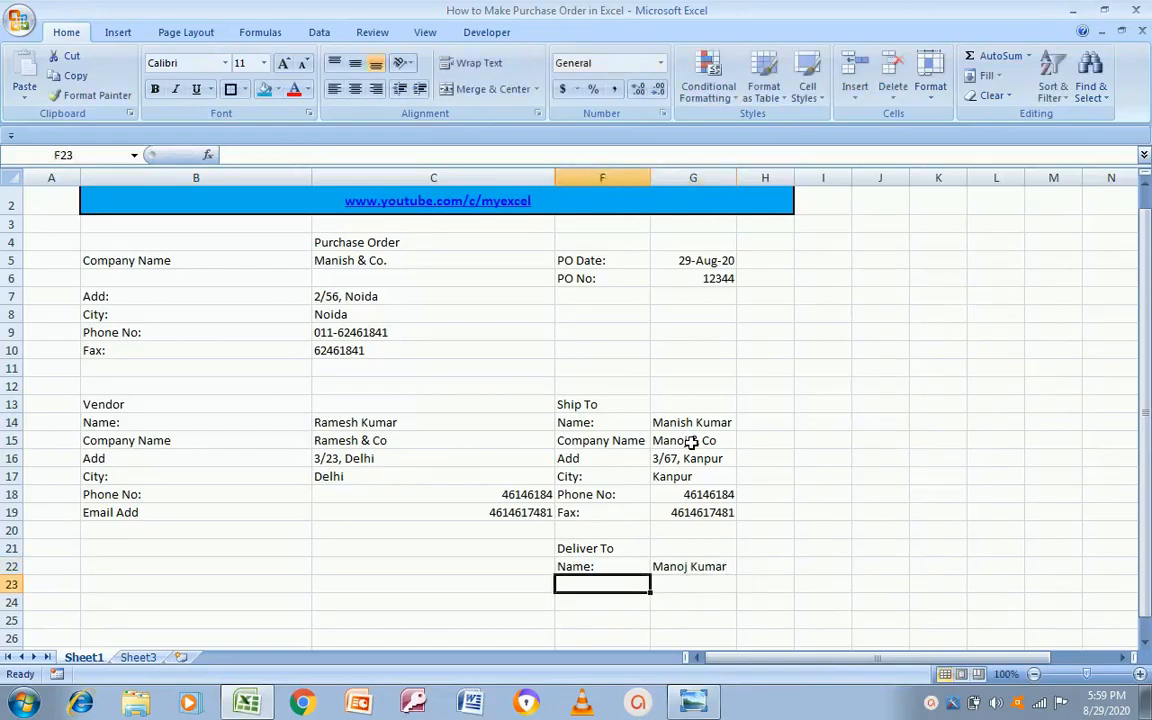
key(alt+Tab)
key(alt+Tab)
key(Left)
key(Left)
key(Left)
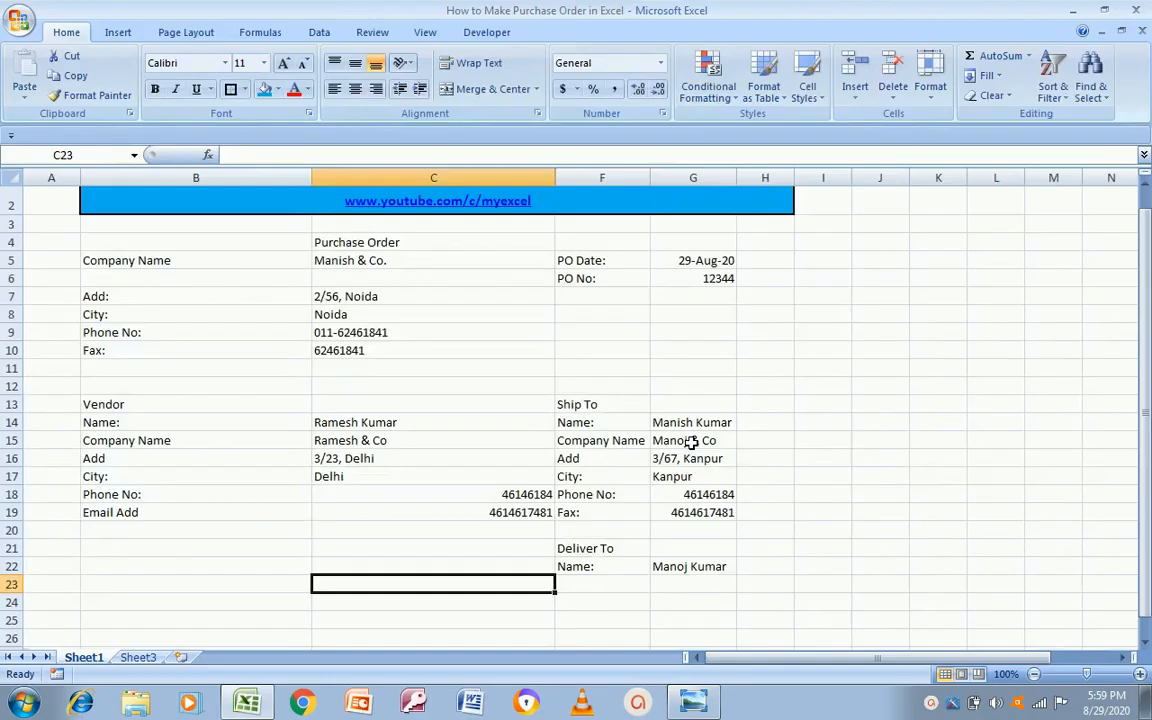
key(Right)
key(Down)
Step: Following the template, type PO Number, Buyer and Date headings into B24, C24 and F24
key(alt+Tab)
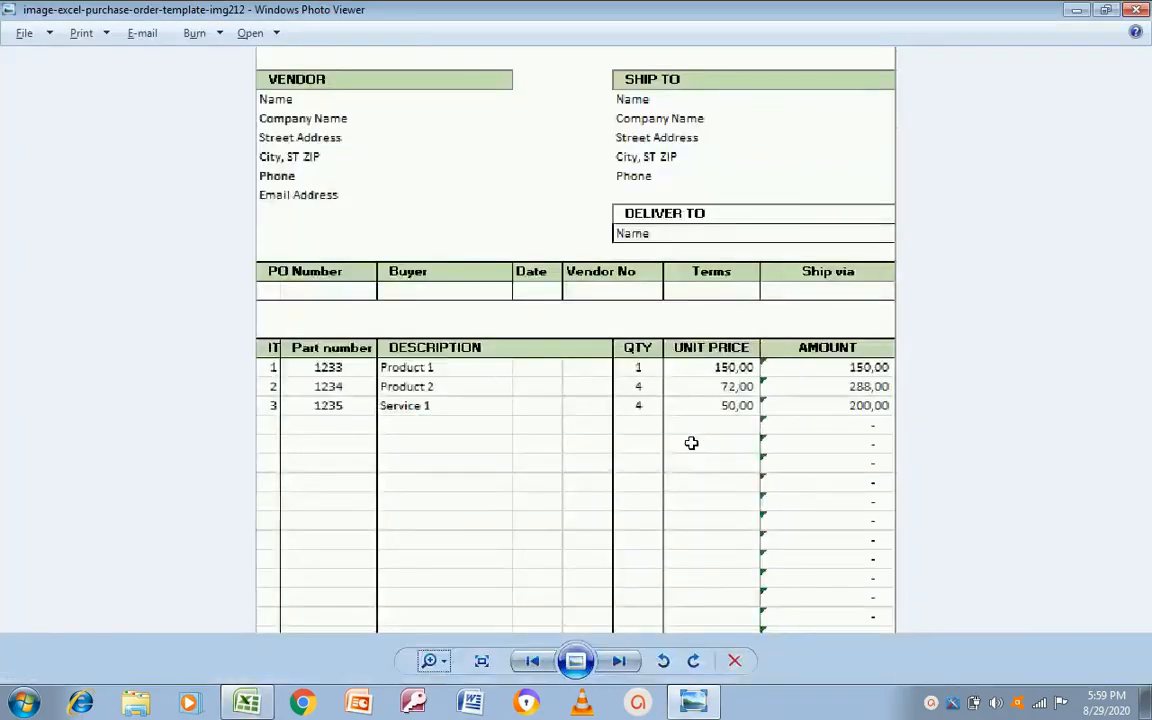
key(alt+Tab)
text(PO Number)
key(Return)
key(alt+Tab)
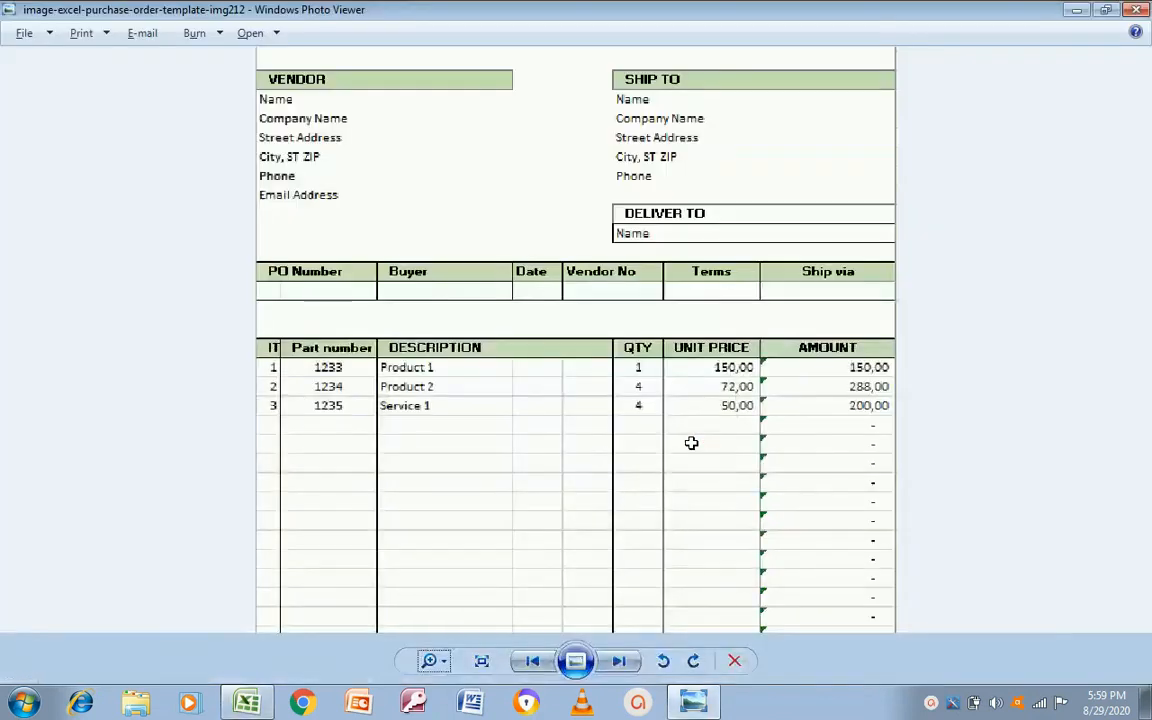
key(alt+Tab)
text(Buyer)
key(Tab)
key(alt+Tab)
key(alt+Tab)
text(Date)
Step: Add Vendor No, Terms and Ship Via headings in G24, H24 and I24
key(Tab)
key(alt+Tab)
key(alt+Tab)
text(Ve)
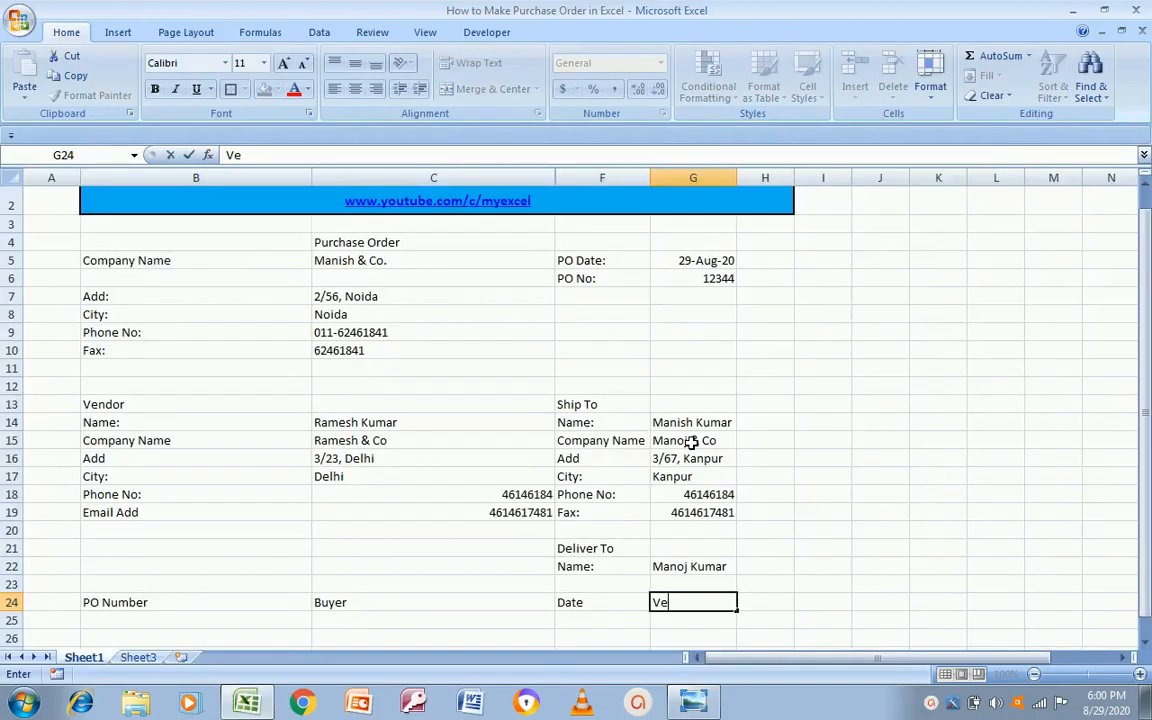
text(ndor No)
key(Tab)
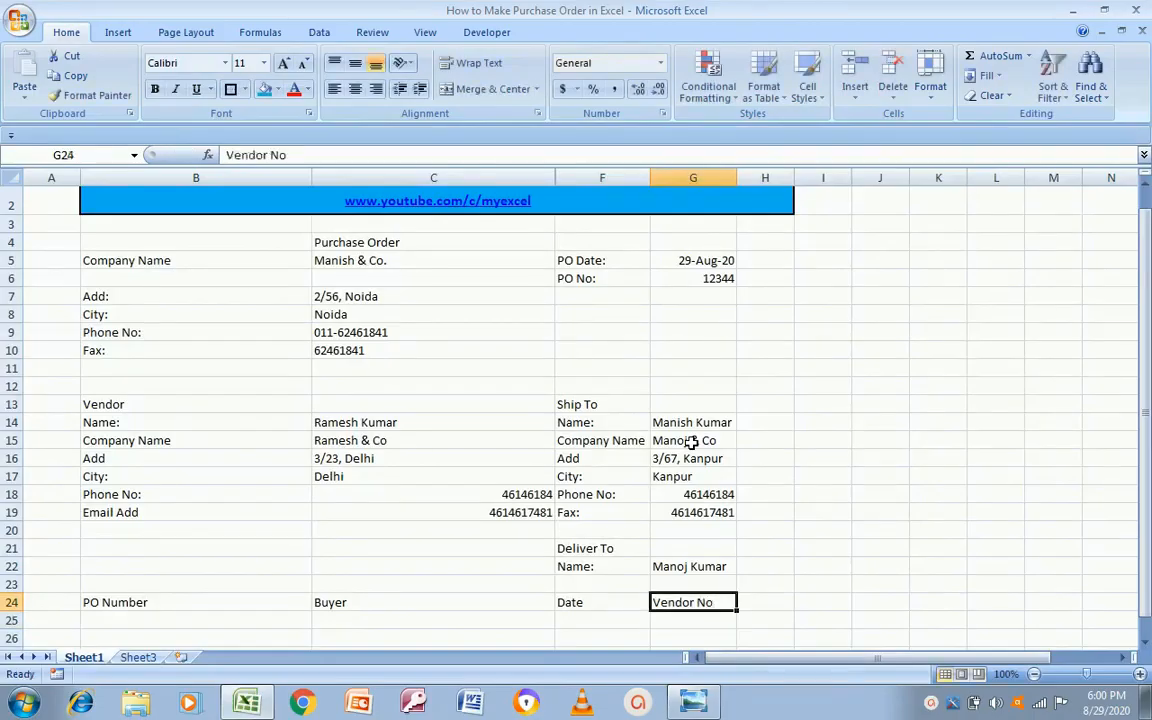
key(alt+Tab)
key(alt+Tab)
text(Terms)
key(Tab)
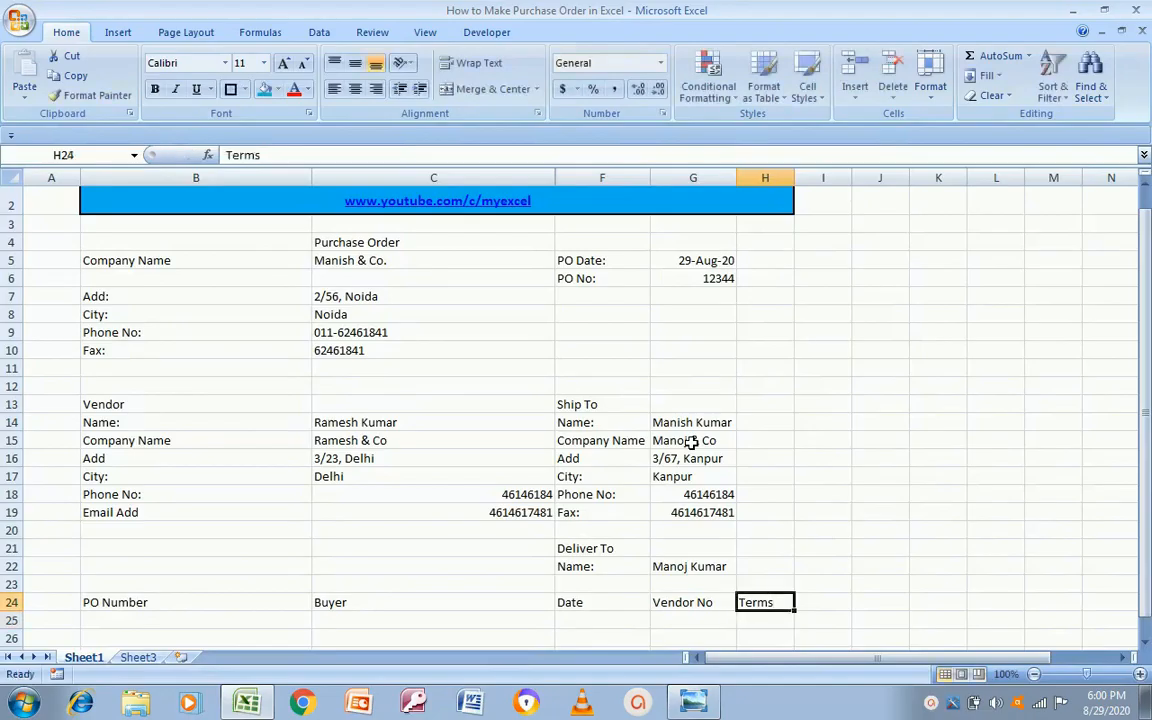
key(alt+Tab)
key(alt+Tab)
text(Ship Via)
key(Return)
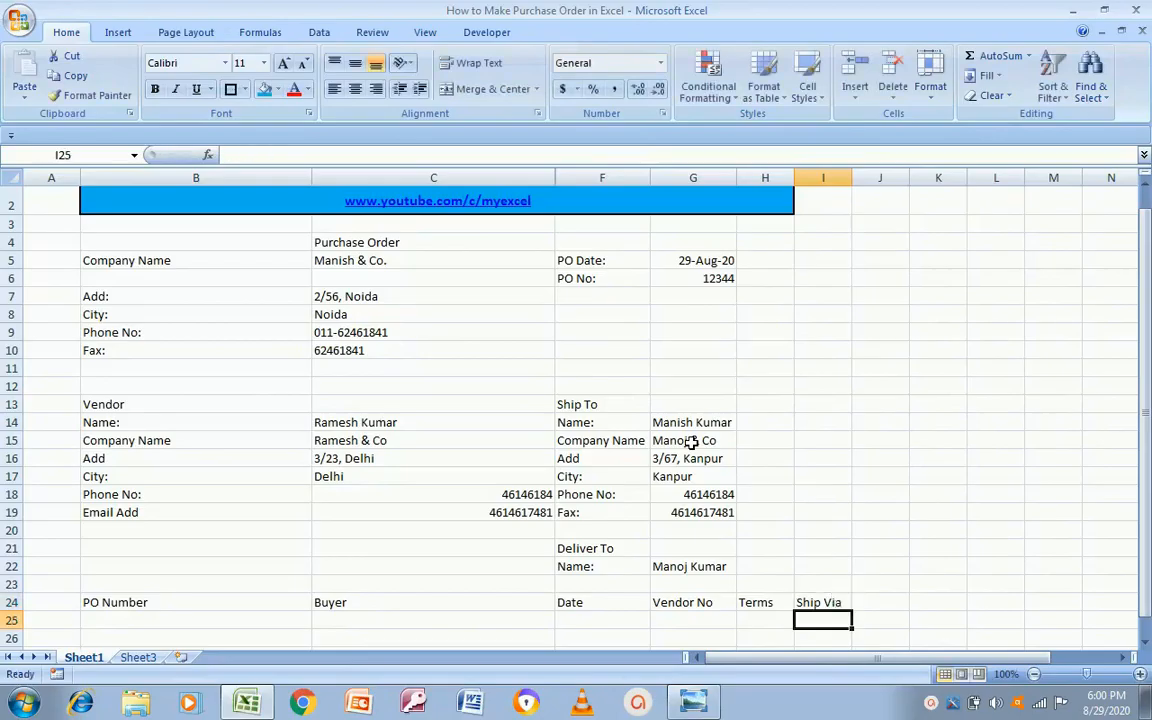
key(Left)
key(Left)
key(Left)
key(Left)
key(Left)
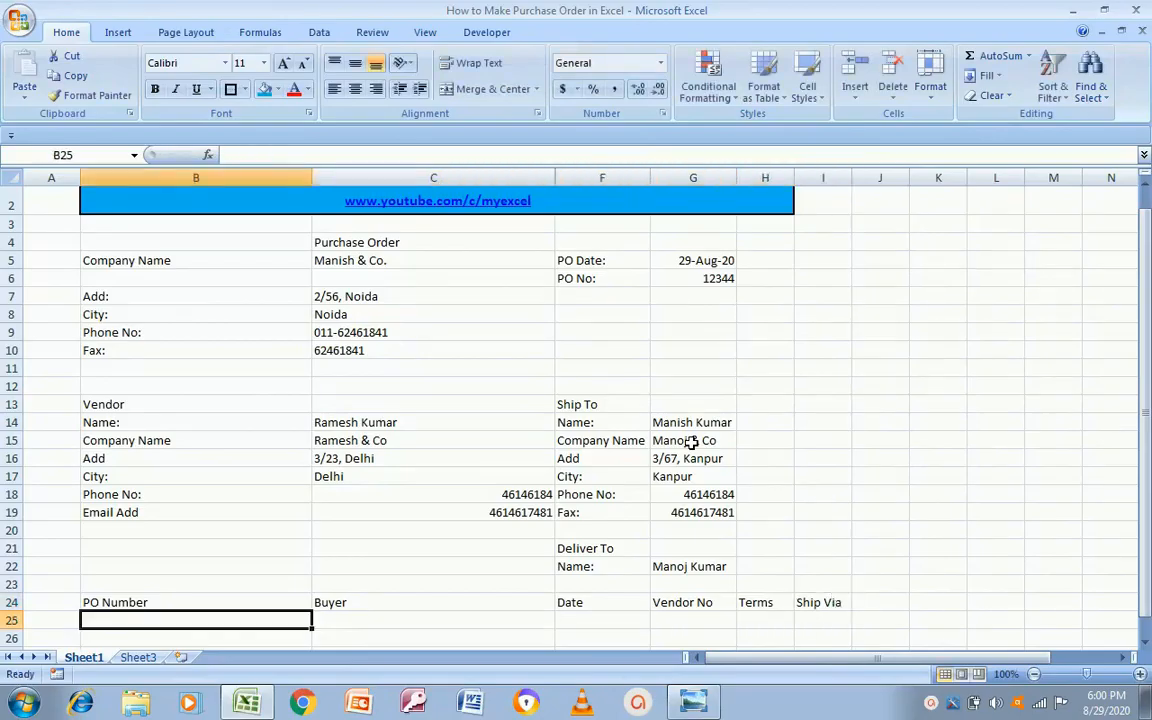
Step: Enter PO number 12344 and the buyer's company name in the order row
text(12344)
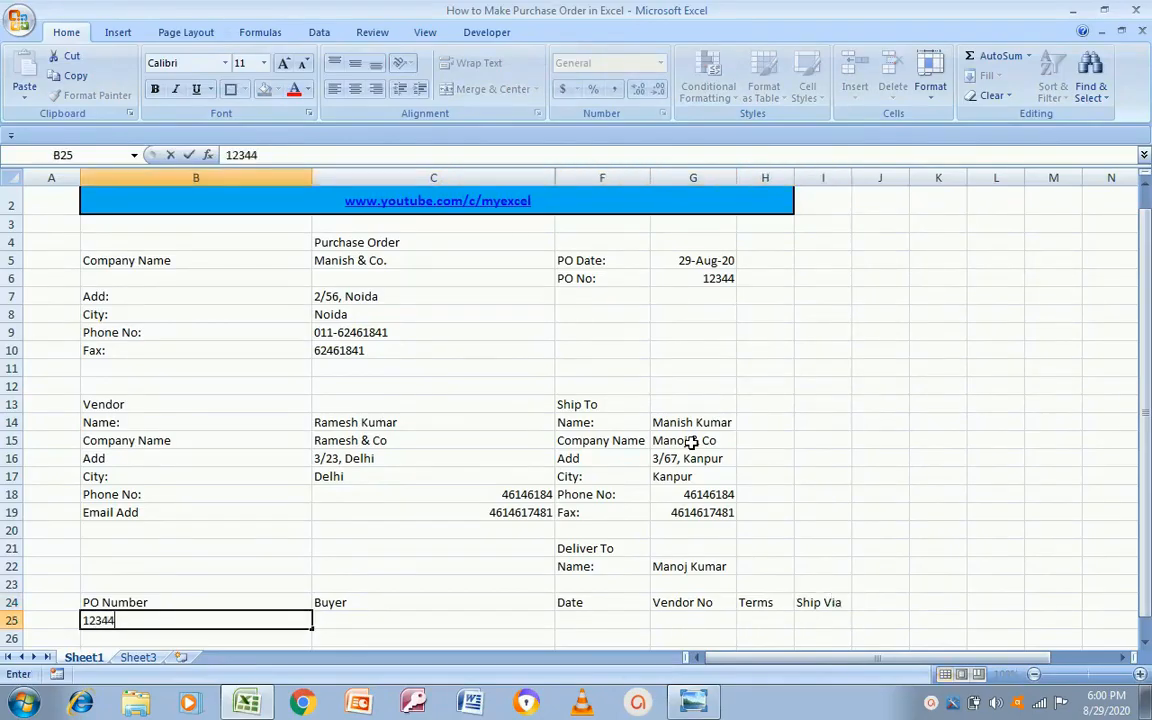
key(Return)
key(Up)
key(Right)
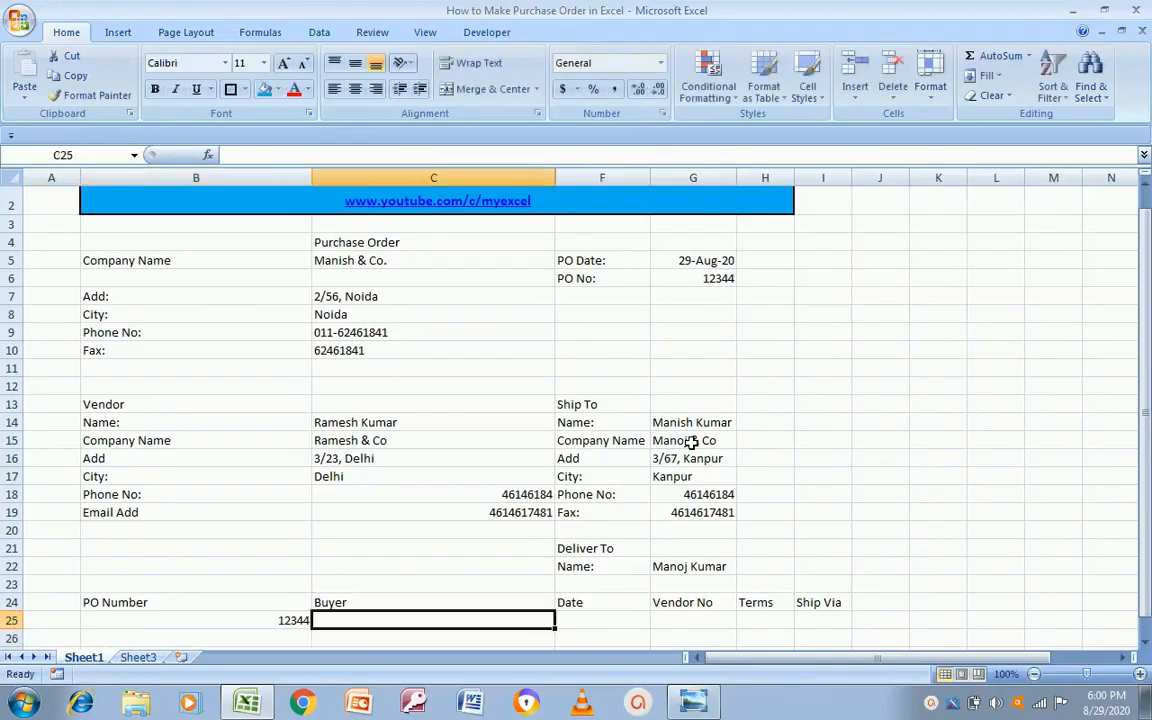
text(Ma)
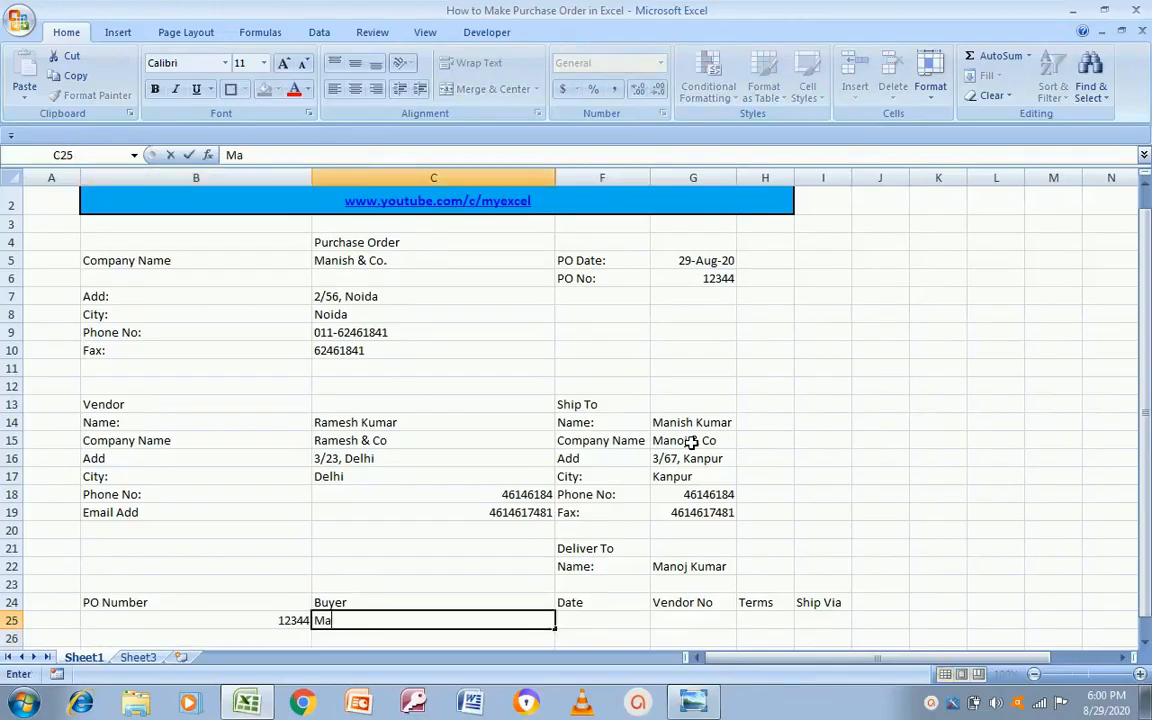
text(nish & Co)
key(Return)
key(Up)
key(Right)
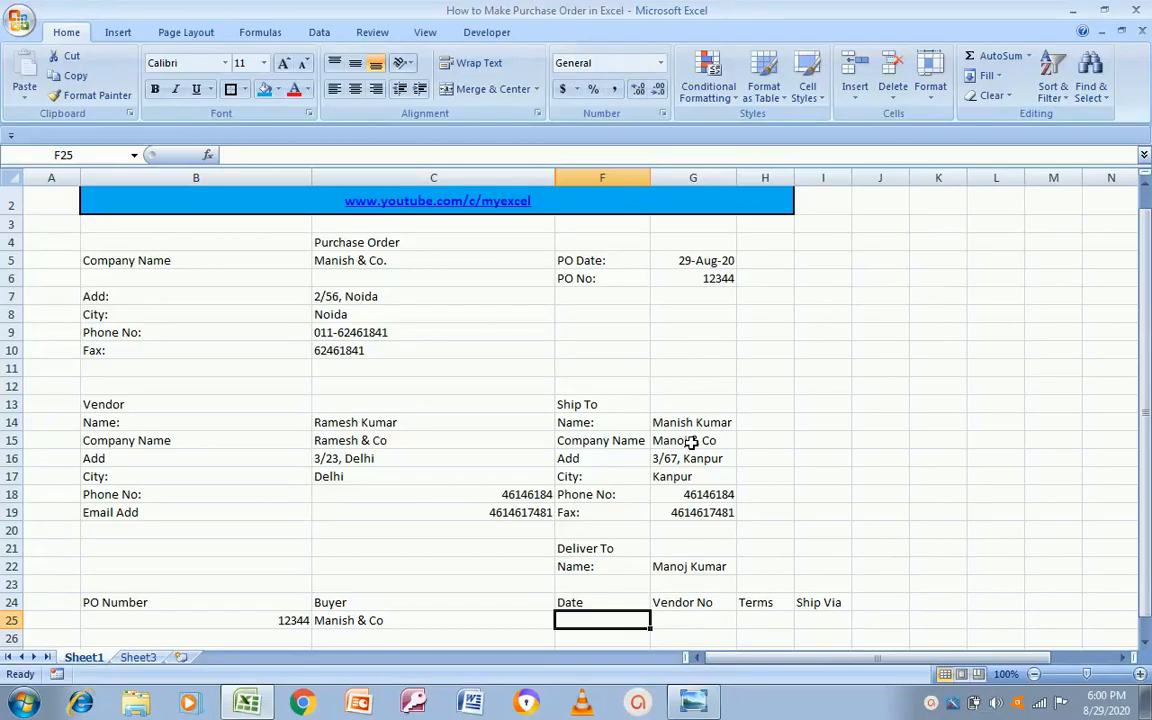
Step: Enter the date 30-Aug-2020 in F25 and vendor number 1213 in G25
text(30)
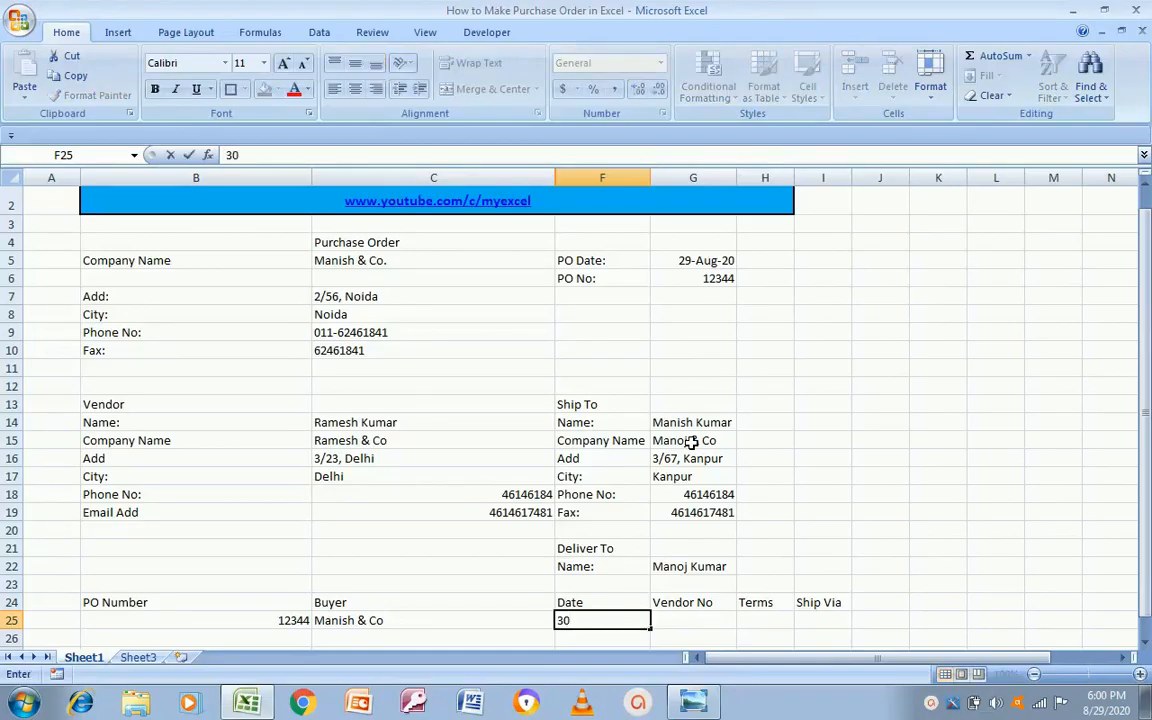
key(BackSpace)
text(0-Aug-2-2-)
key(BackSpace)
text(020)
key(Return)
key(Up)
key(Right)
text(1213)
key(Tab)
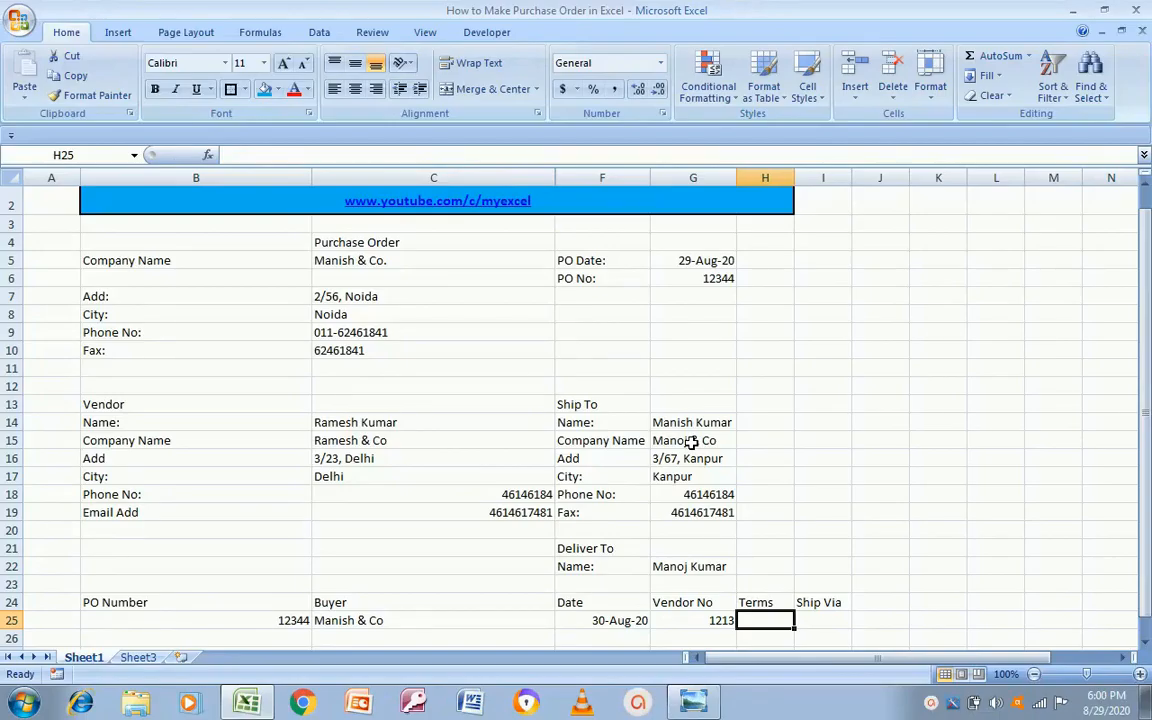
Step: Enter terms 'Payment with in 14 Days' in H25 and Transport as the shipping method in I25
text(Payment with in 14)
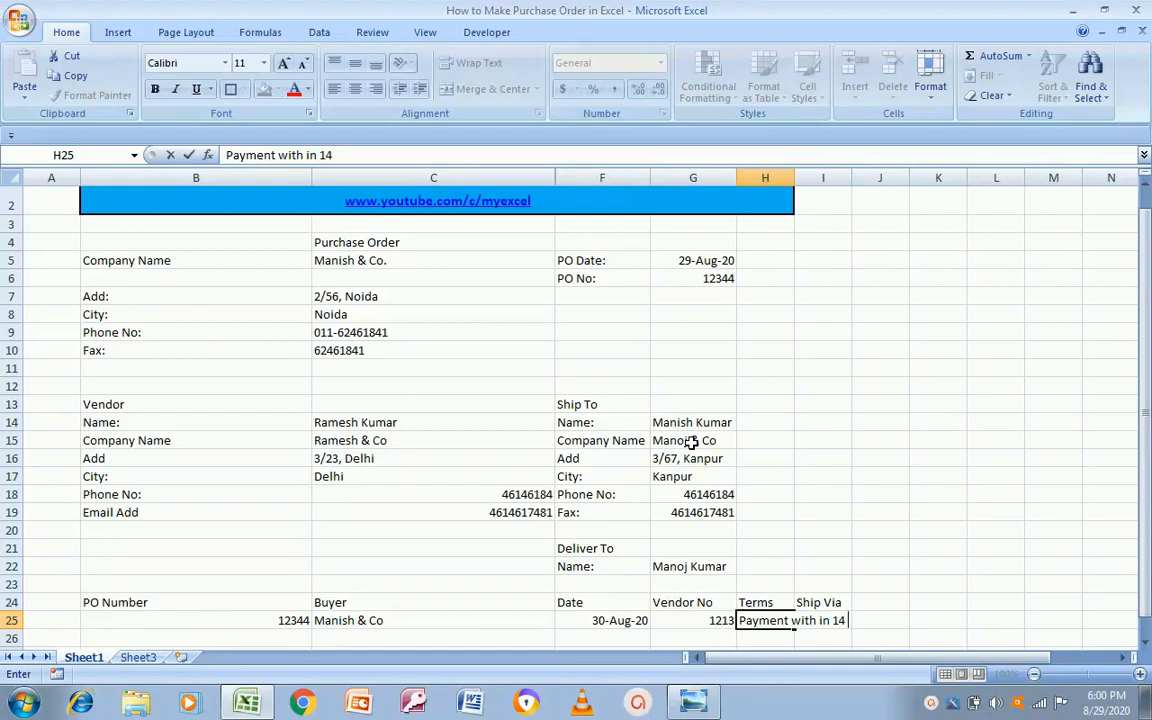
text( Days)
key(Tab)
key(Left)
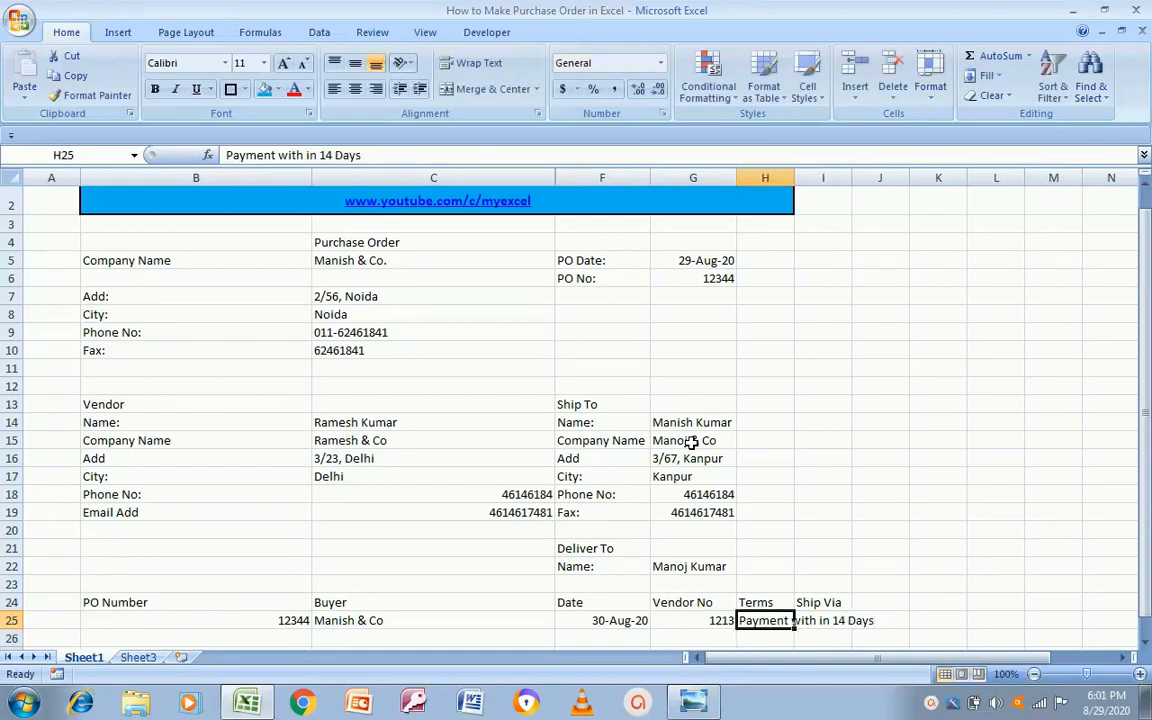
key(Right)
key(Up)
key(Down)
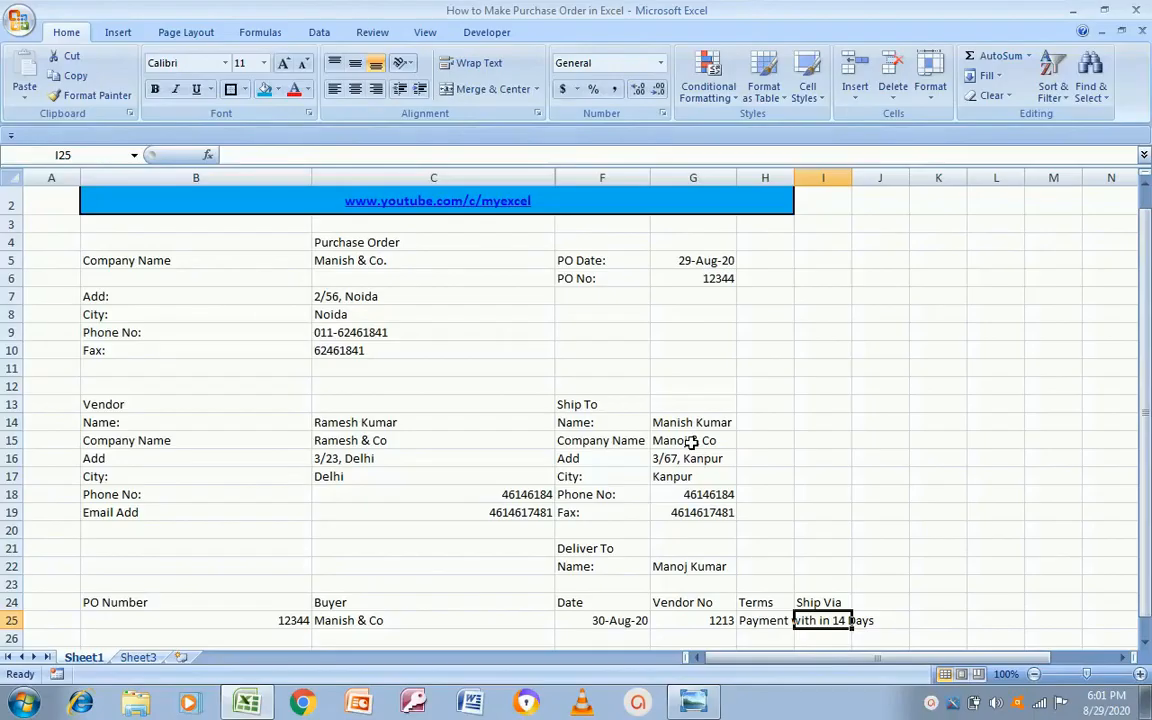
text(Tar)
key(BackSpace)
key(BackSpace)
text(an)
key(BackSpace)
key(BackSpace)
text(ransport)
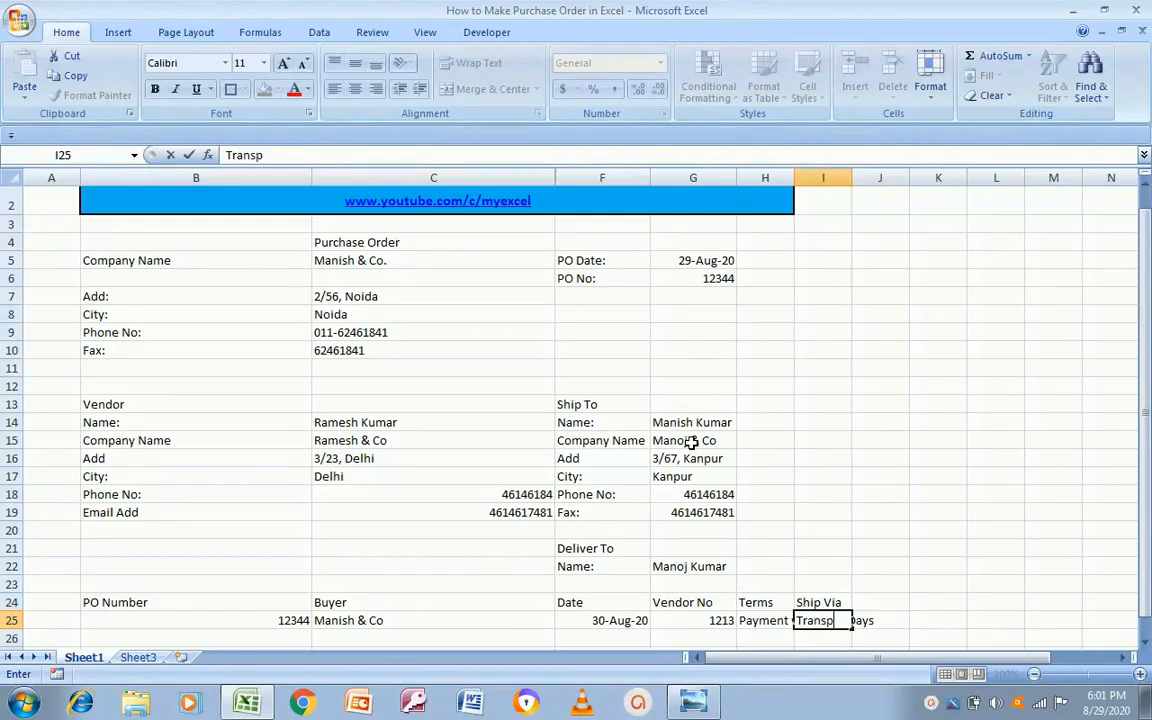
key(Return)
key(Down)
key(Down)
key(Down)
key(Down)
key(Down)
key(Down)
key(Down)
key(Down)
key(Down)
key(Down)
key(Down)
key(Down)
key(Down)
key(Down)
key(Down)
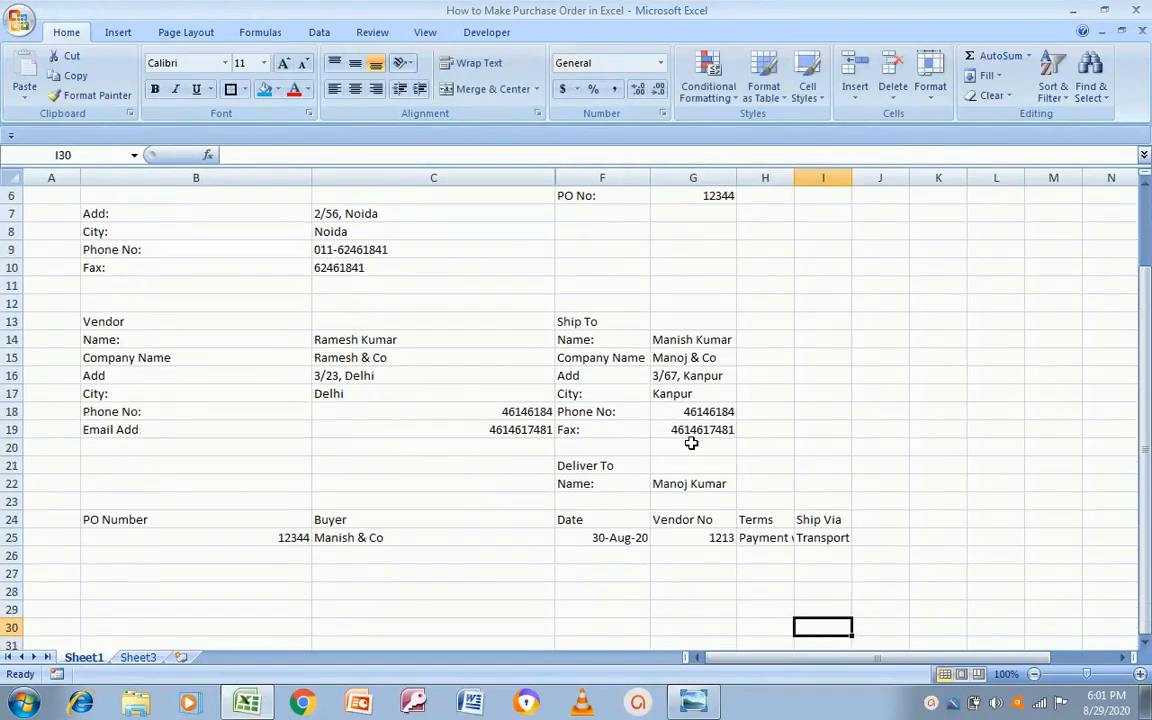
Step: Compare with the template image and enter the S.No. heading in B27
key(Up)
key(Up)
key(Up)
key(Up)
key(Up)
key(Up)
key(Up)
key(Up)
key(Up)
key(Up)
key(Up)
key(Up)
key(Up)
key(Up)
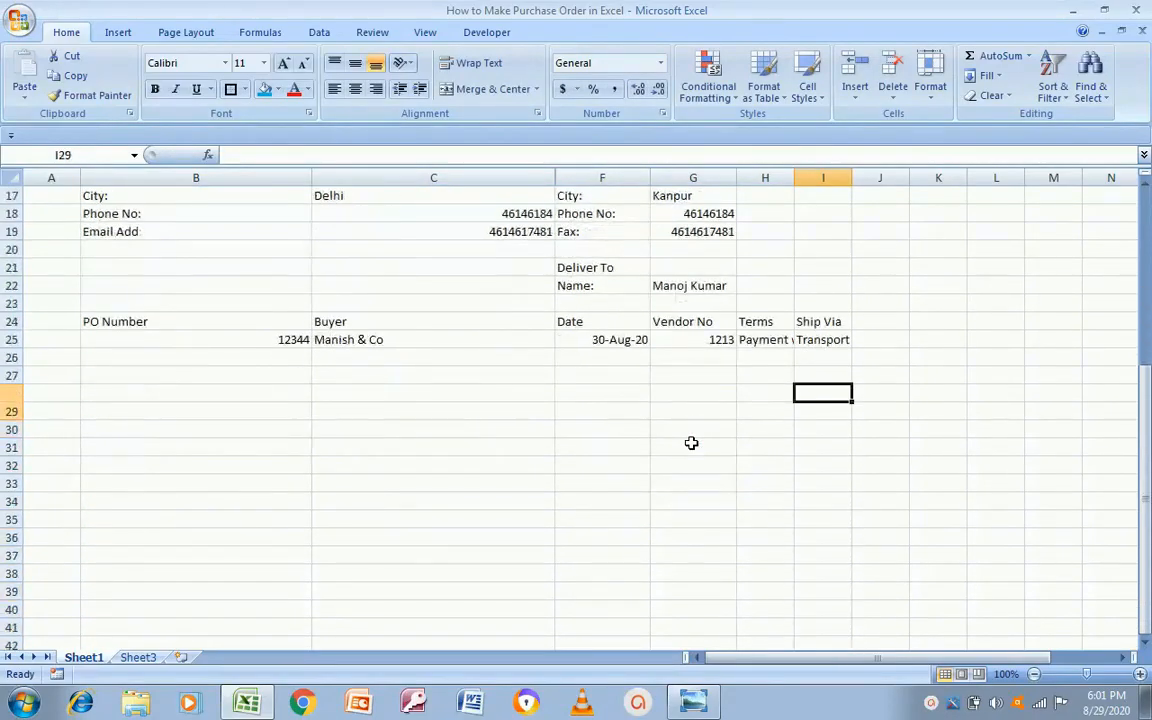
key(Left)
key(Left)
key(Left)
key(Left)
key(Left)
key(alt+Tab)
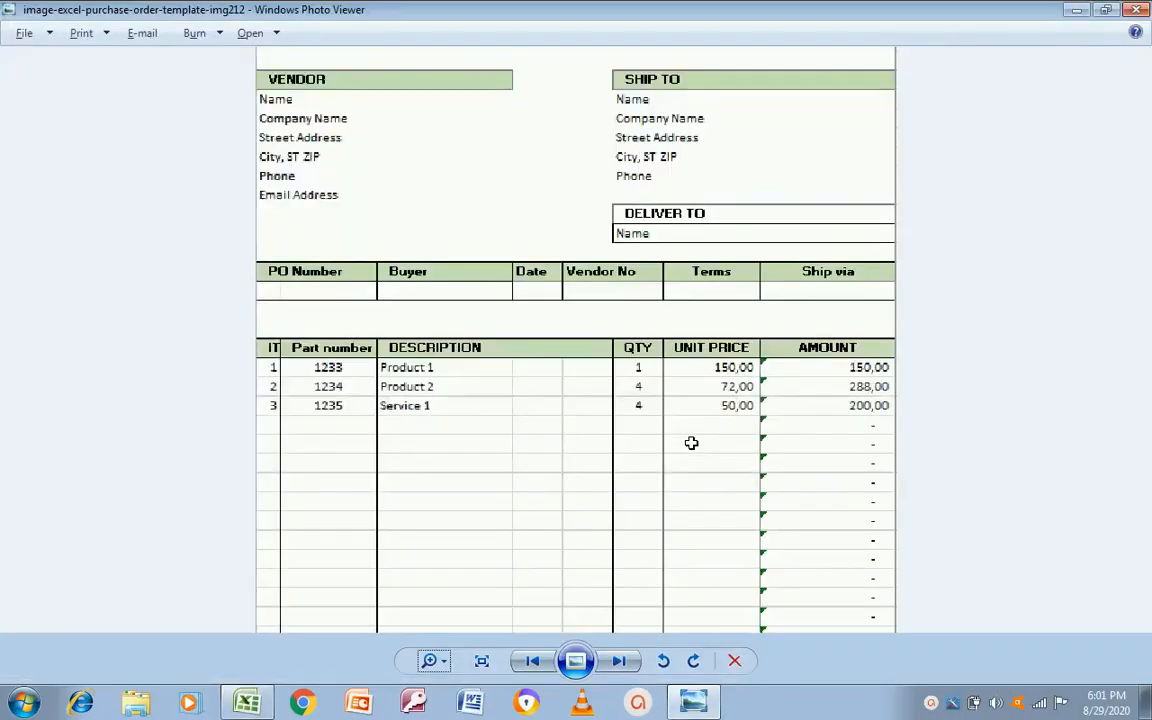
key(alt+Tab)
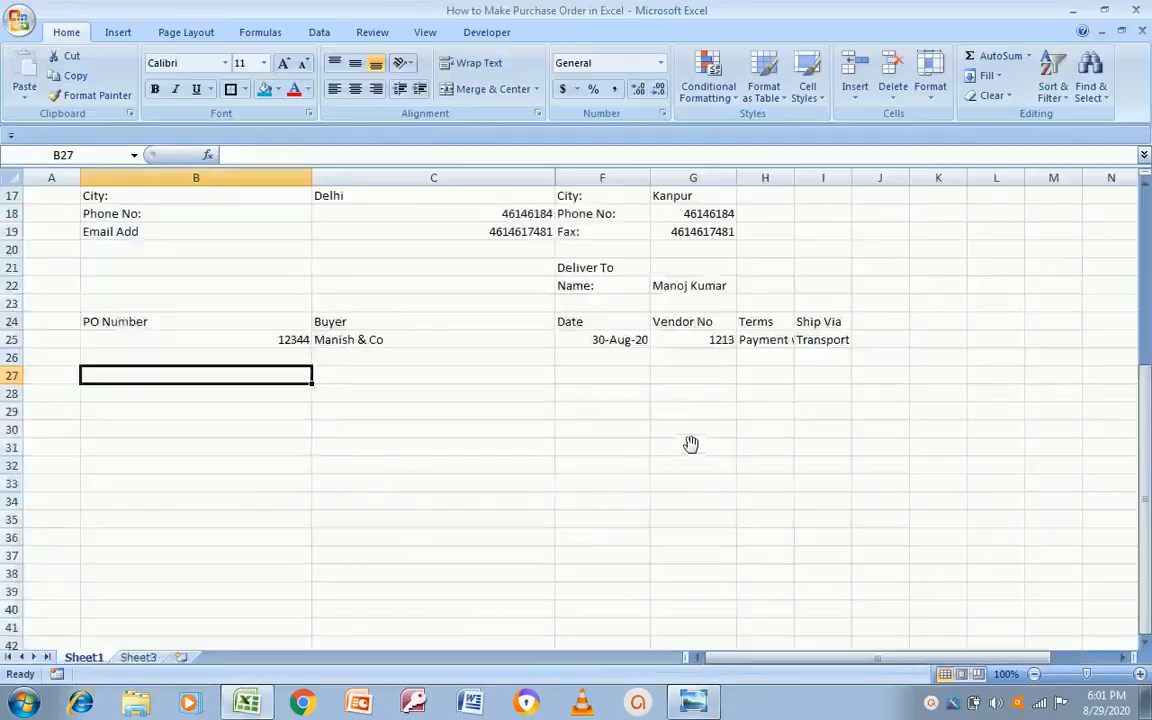
key(Up)
key(Up)
key(Down)
key(alt+Tab)
key(alt+Tab)
key(Down)
key(Down)
key(Up)
key(alt+Tab)
key(alt+Tab)
key(alt+Tab)
key(alt+Tab)
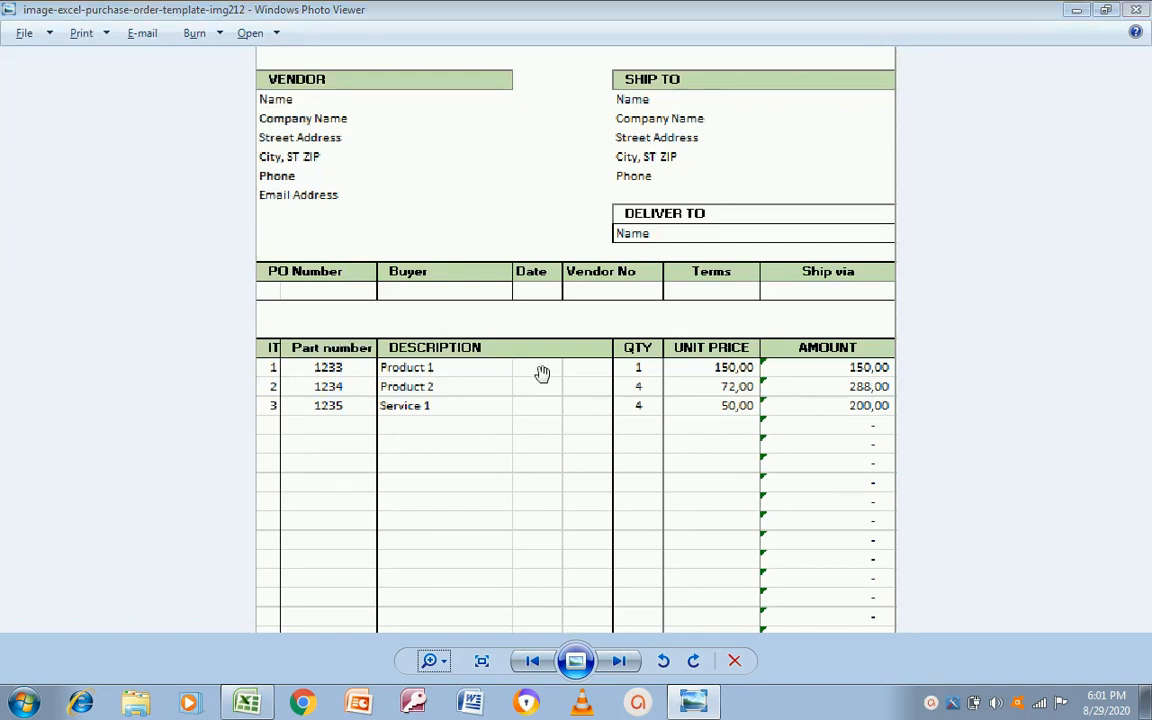
key(alt+Tab)
text(S,No)
key(BackSpace)
key(BackSpace)
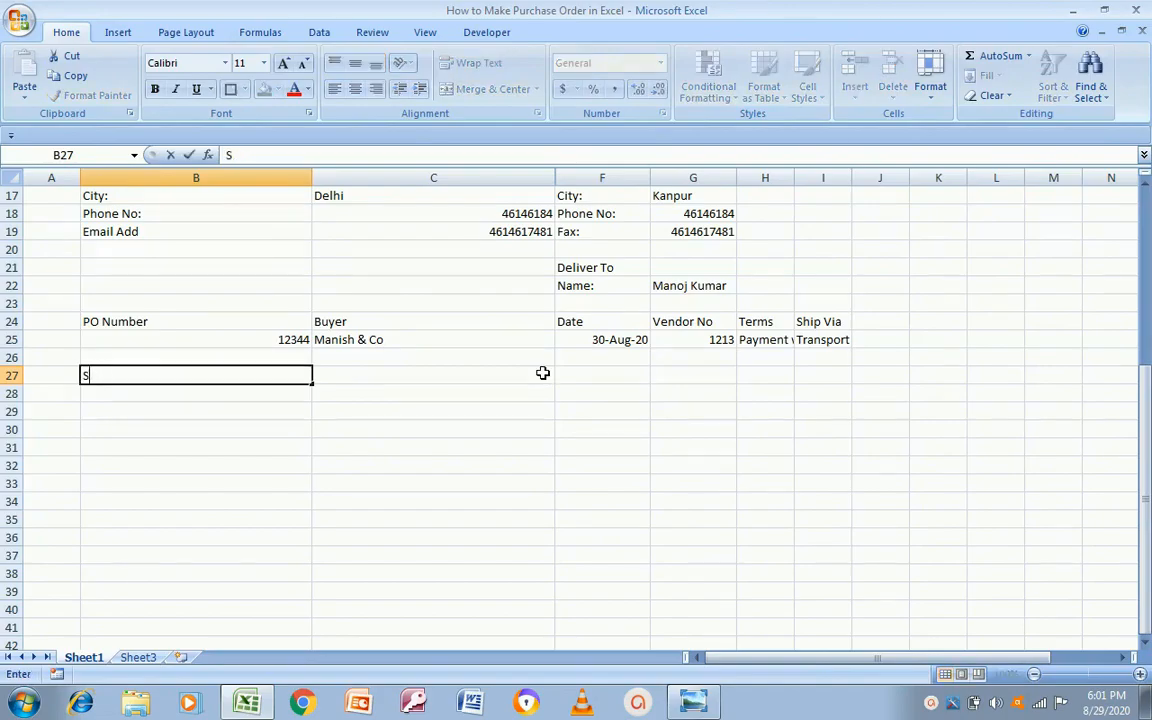
text(No)
key(Return)
Step: Add the Description heading in C27 and the Qty heading in F27
click(542, 373)
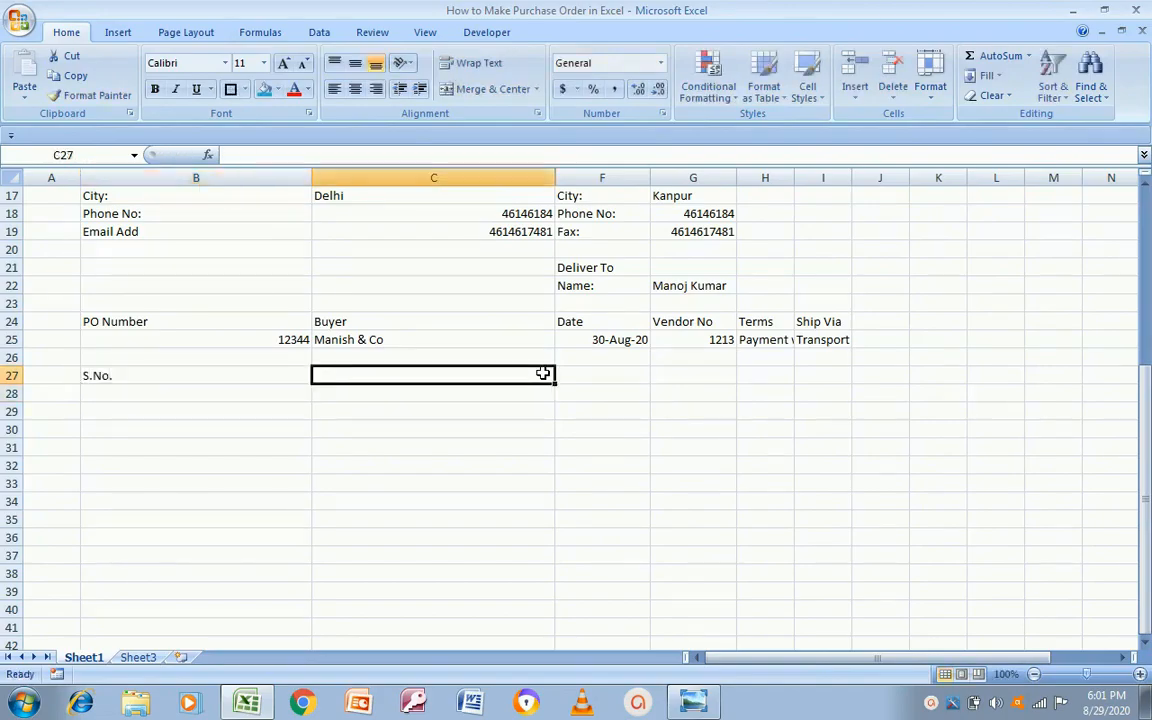
key(alt+Tab)
key(alt+Tab)
key(alt+Tab)
key(alt+Tab)
key(alt+Tab)
key(alt+Tab)
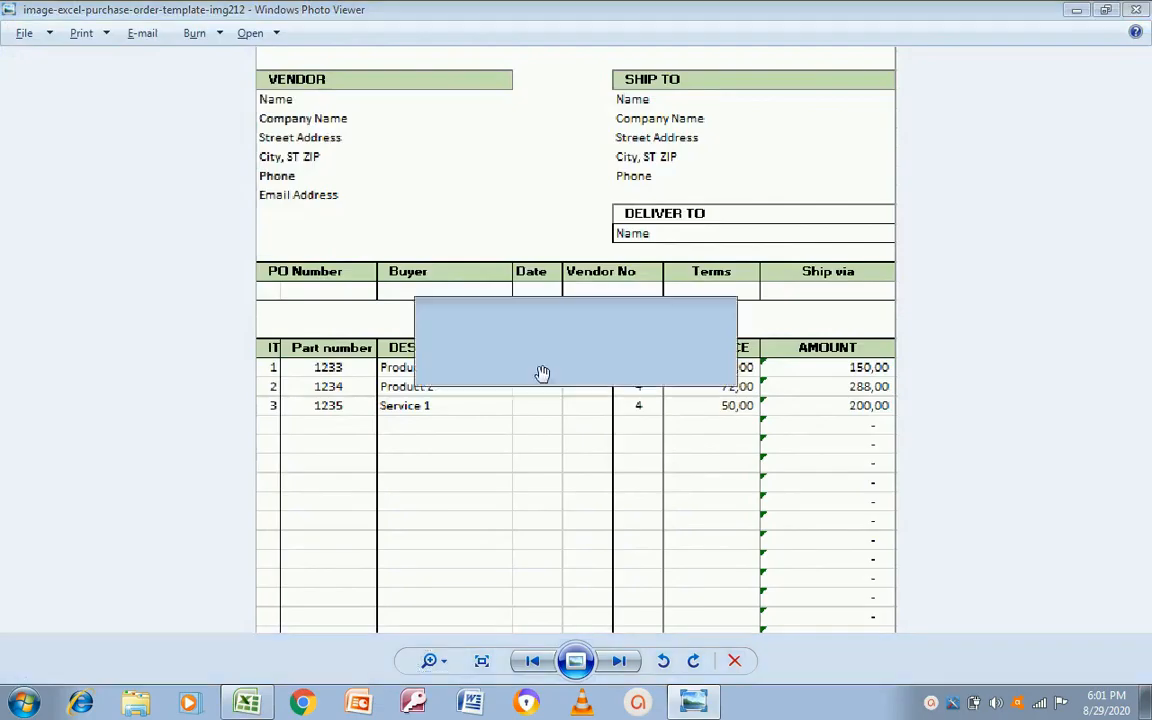
text(Name of)
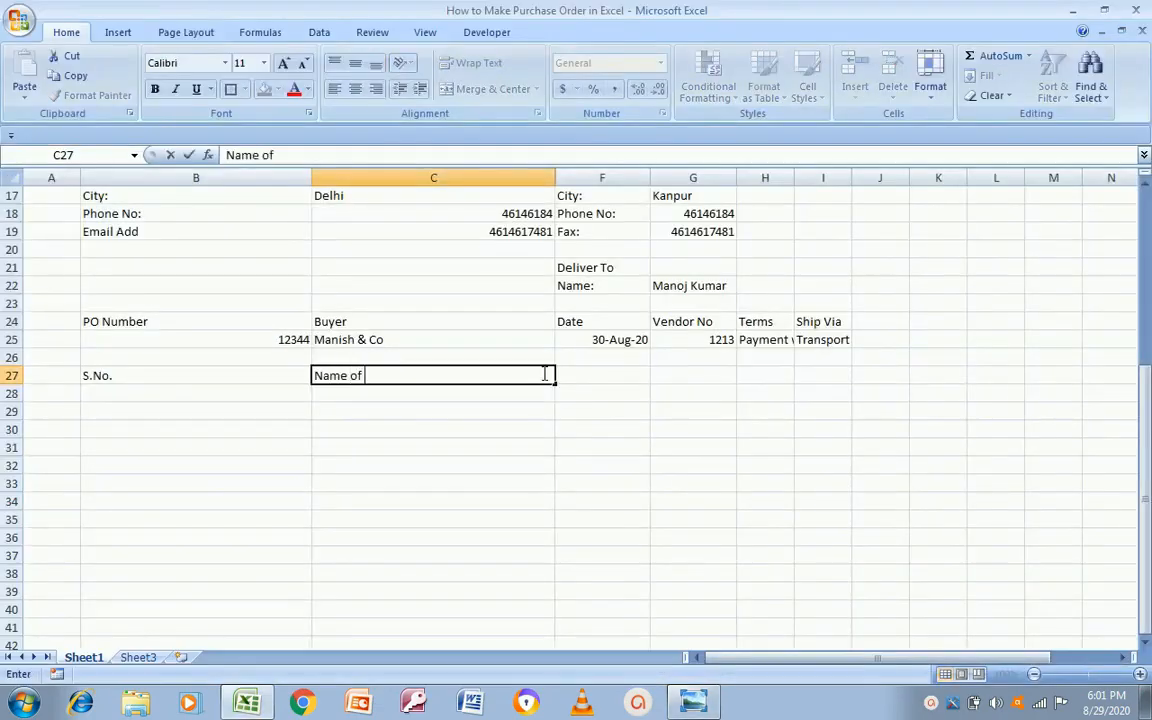
key(Escape)
text(Description)
key(Return)
click(543, 375)
key(alt+Tab)
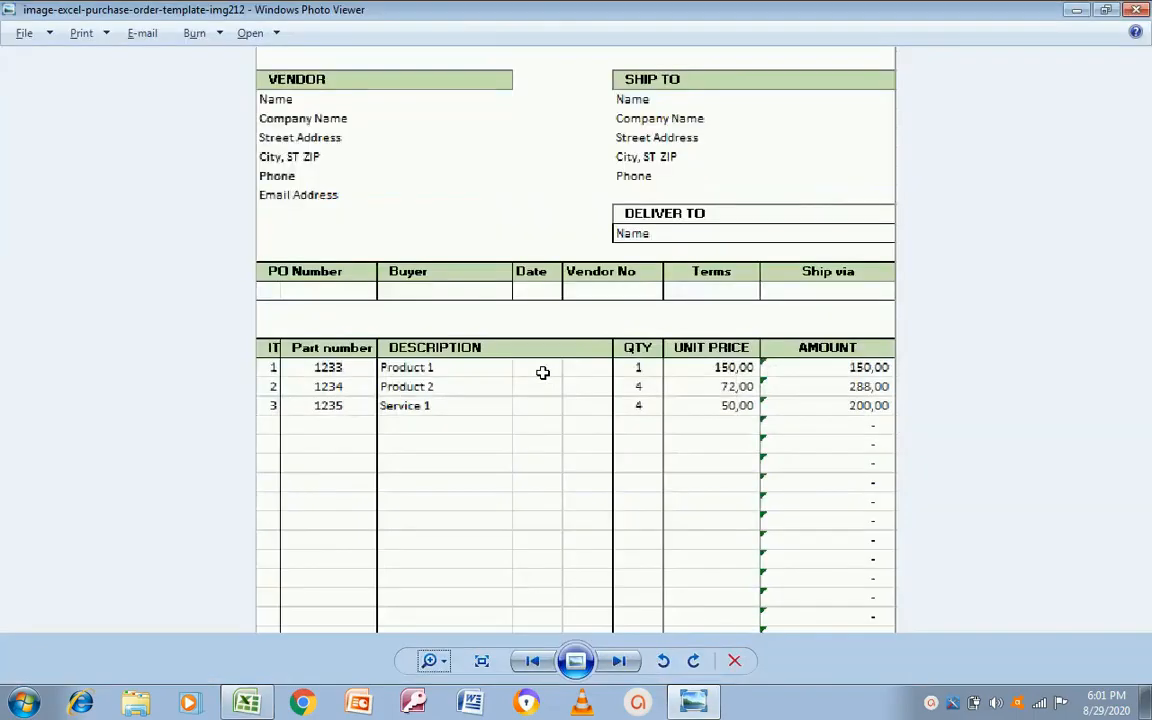
key(alt+Tab)
text(Qty)
text(s)
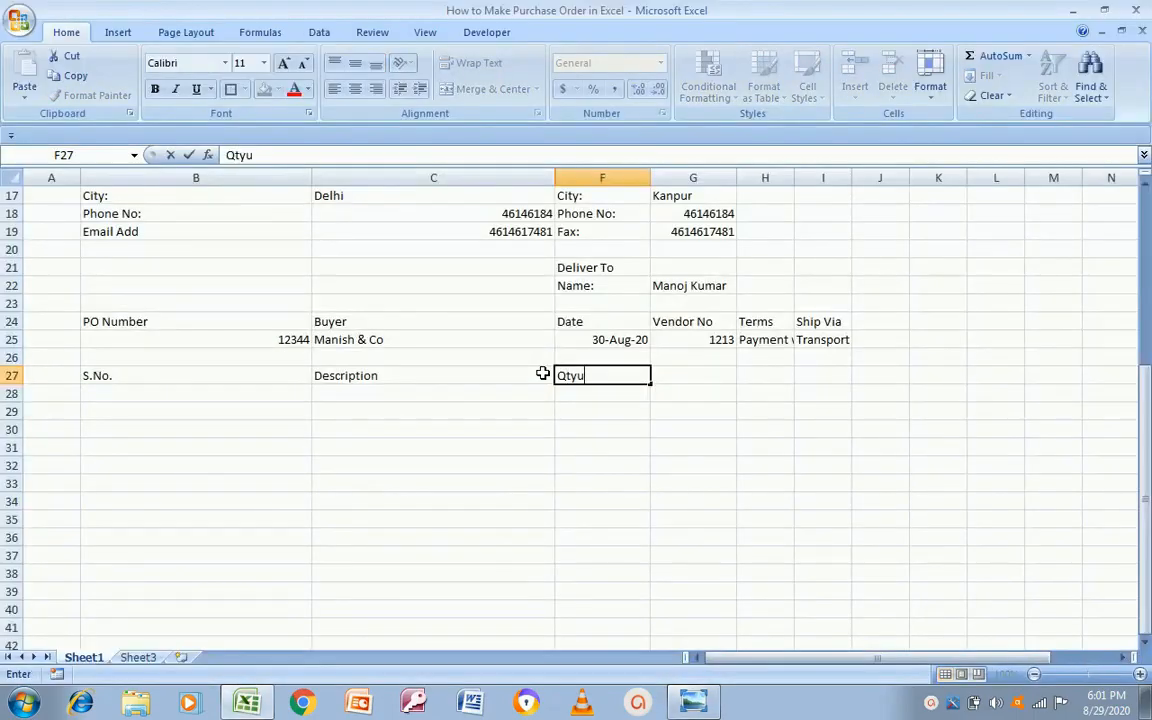
key(BackSpace)
key(Return)
Step: Add the Price heading in G27 and the Amount heading in I27
key(Up)
key(Right)
key(alt+Tab)
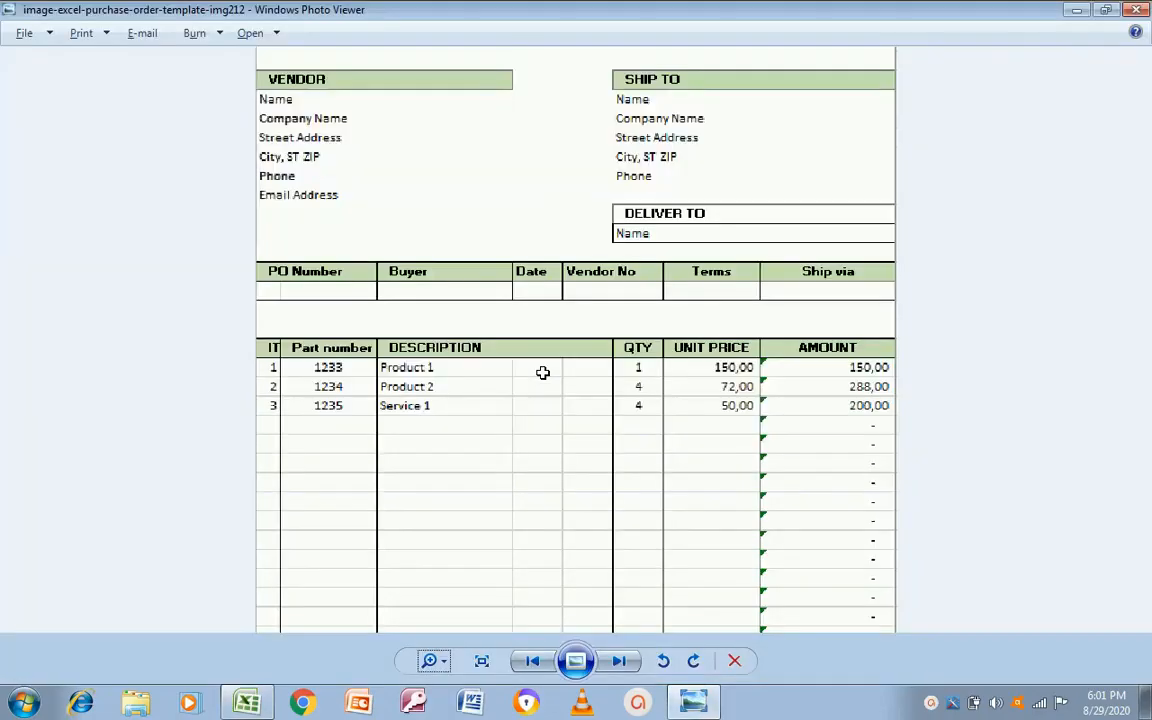
key(alt+Tab)
text(Price)
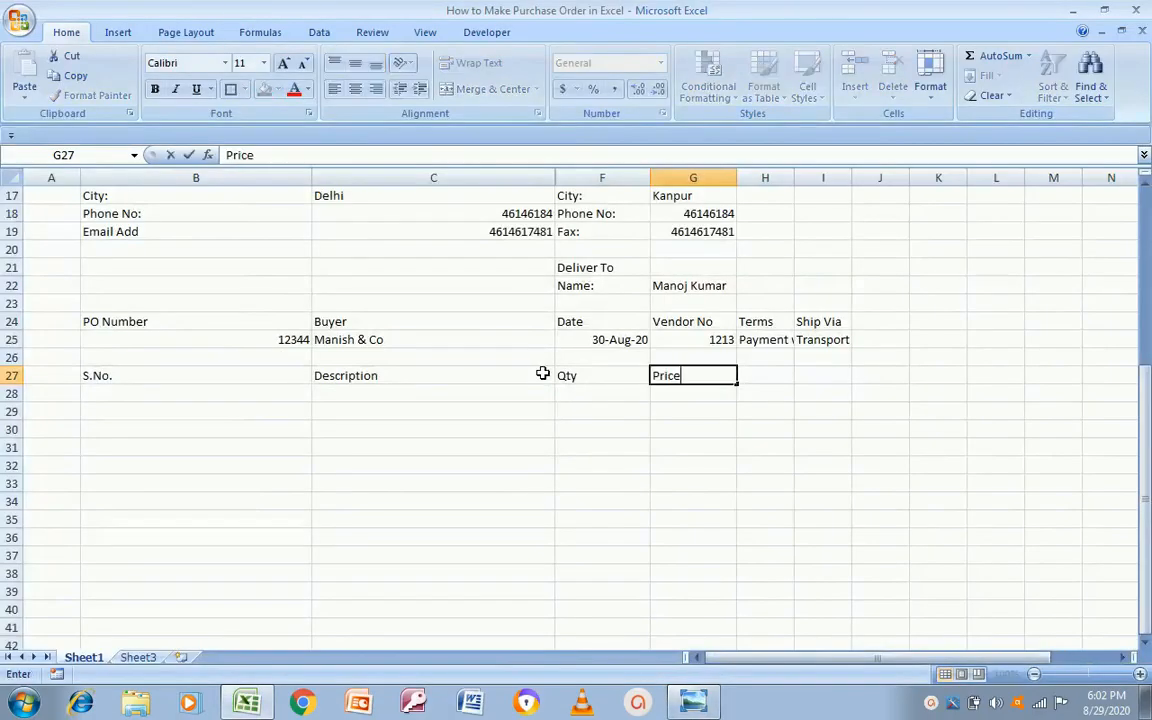
key(Return)
key(Up)
key(Right)
key(alt+Tab)
key(alt+Tab)
text(A)
key(Escape)
key(Right)
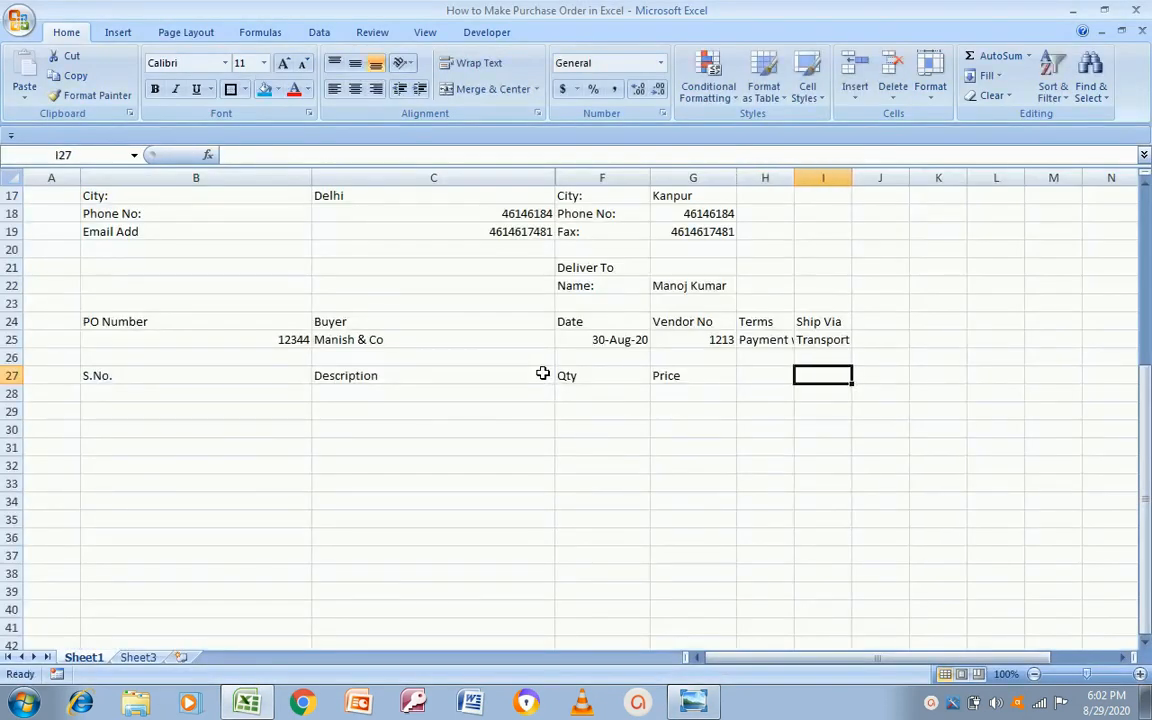
text(Amount)
key(Return)
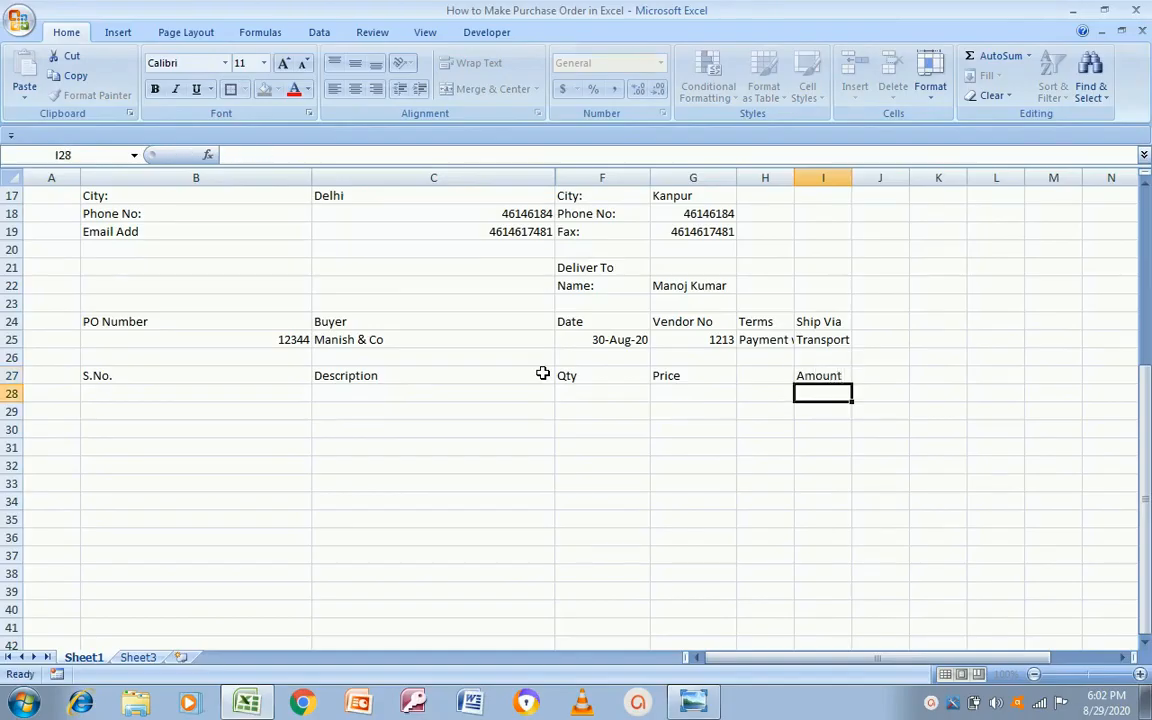
key(Left)
key(Left)
key(Left)
key(Left)
key(Left)
key(alt+Tab)
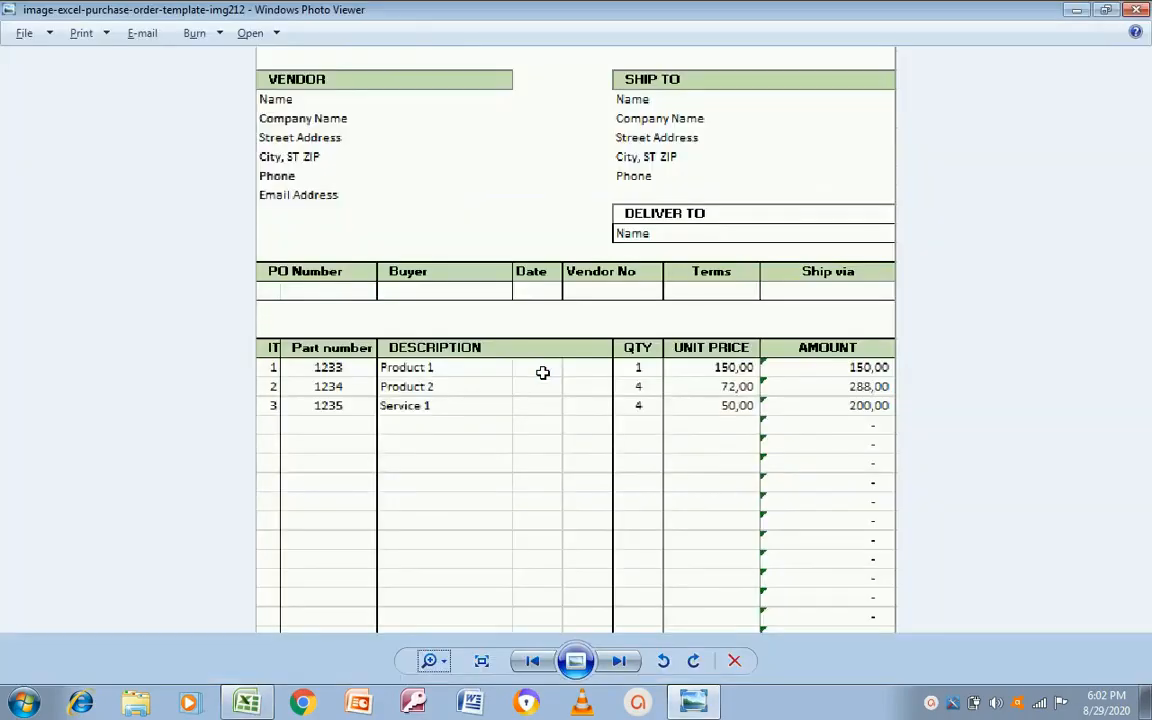
key(alt+Tab)
Step: Fill serial numbers 1 to 10 into B28:B37 from a 1, 2 series, clearing the extra 11
text(1)
key(Return)
text(2)
key(Up)
key(shift+Down)
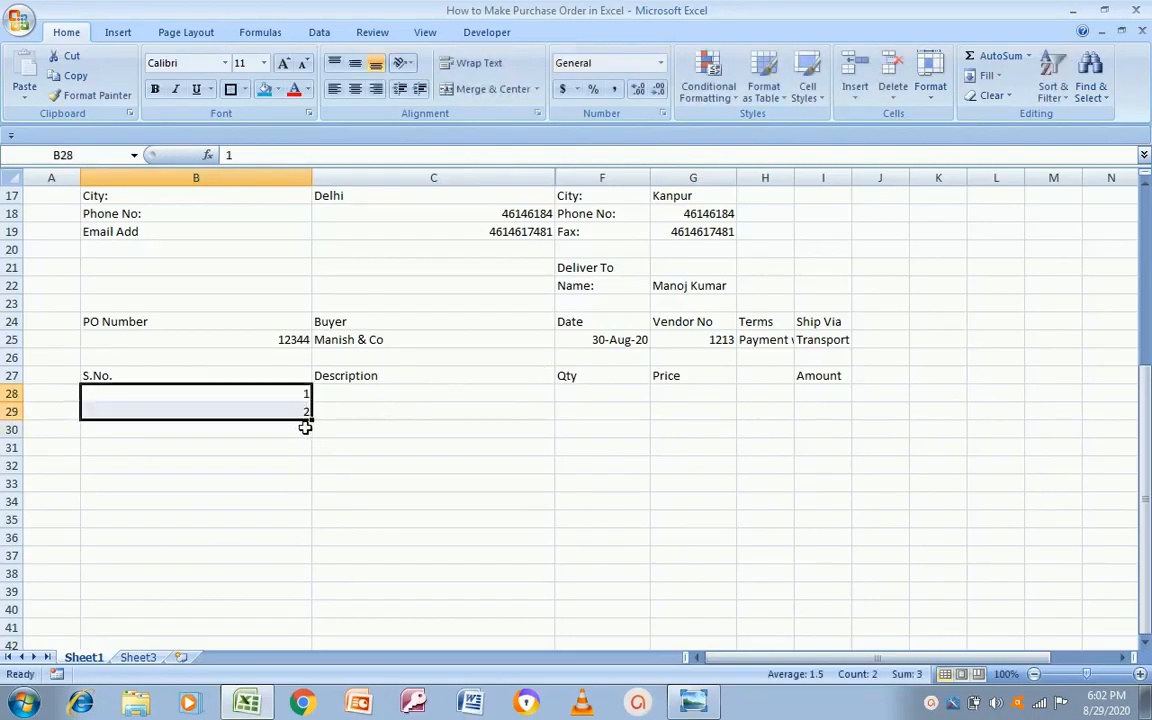
drag(311, 419, 295, 578)
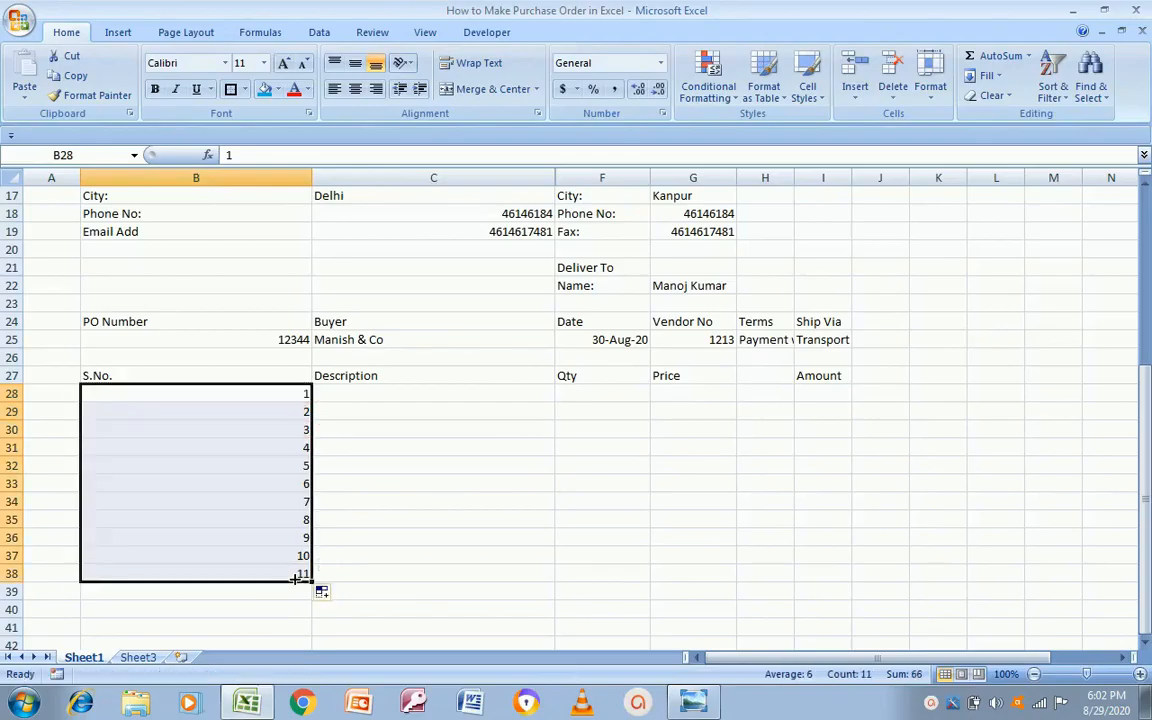
click(242, 573)
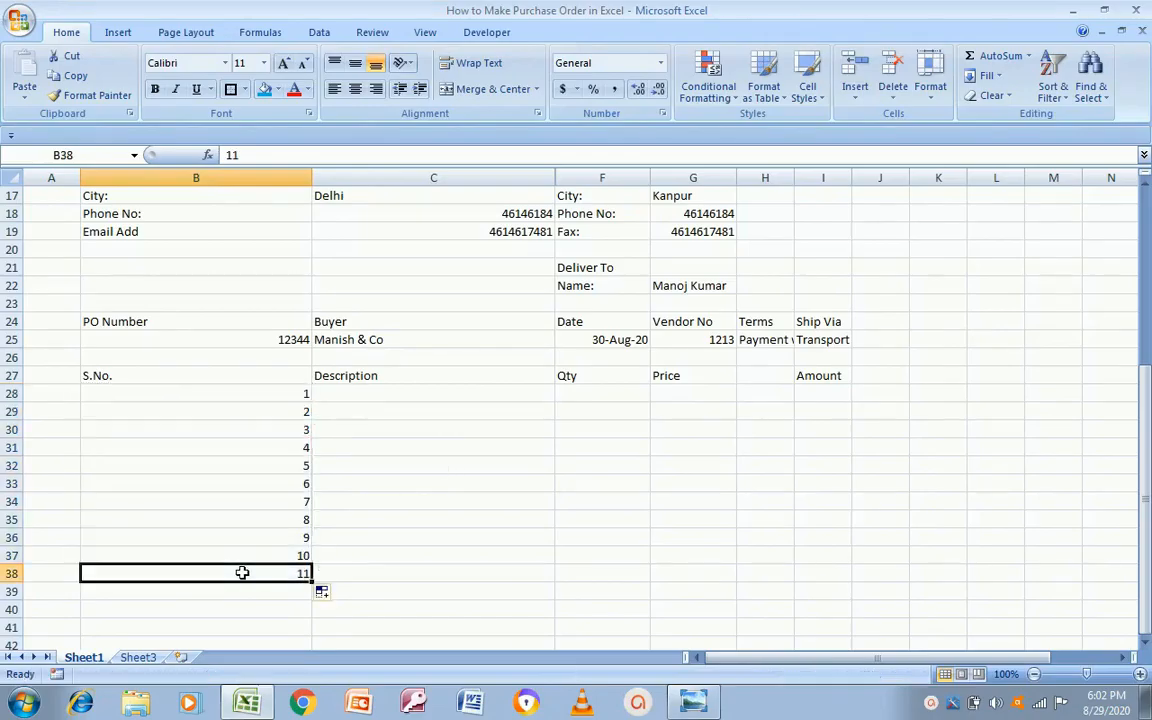
key(shift+space)
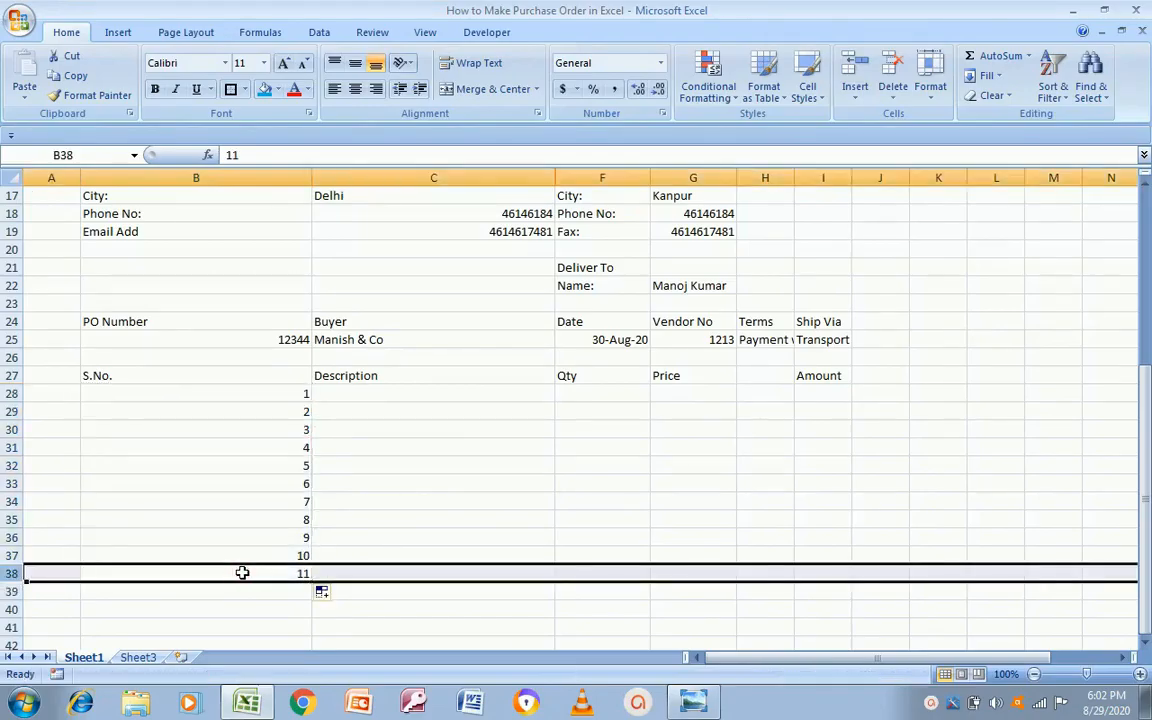
key(Delete)
key(Up)
key(Up)
key(Up)
key(Up)
key(Up)
key(Up)
key(Up)
key(Up)
key(Up)
key(Up)
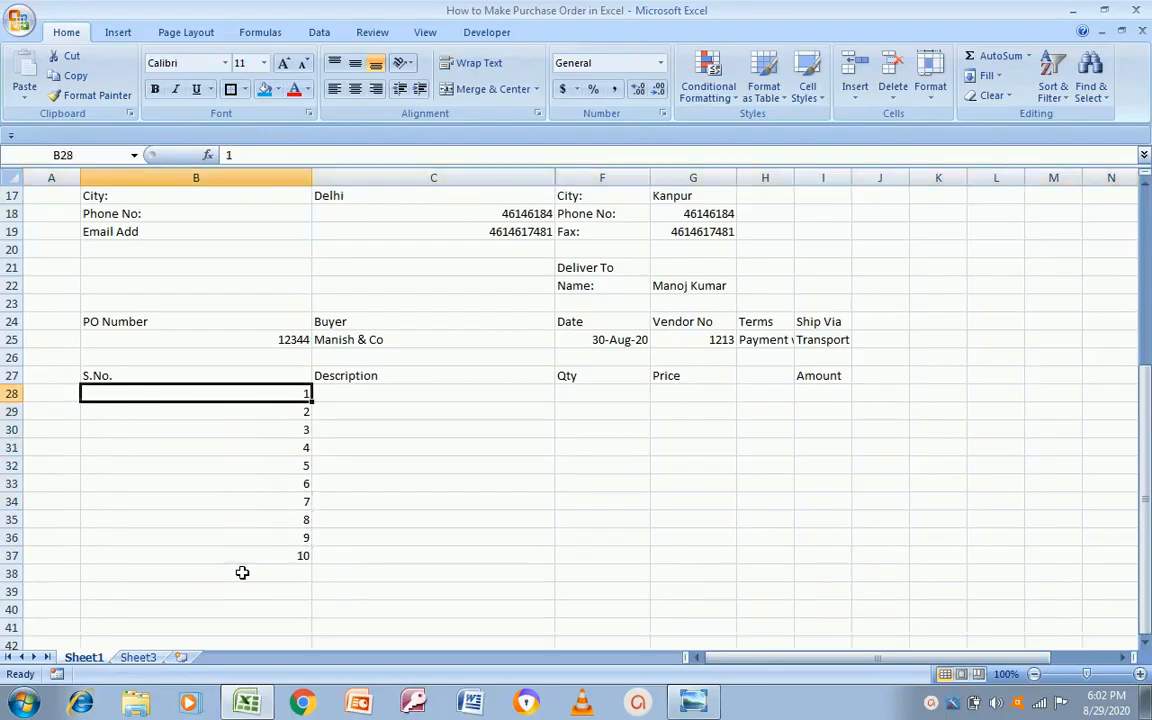
key(Right)
key(alt+Tab)
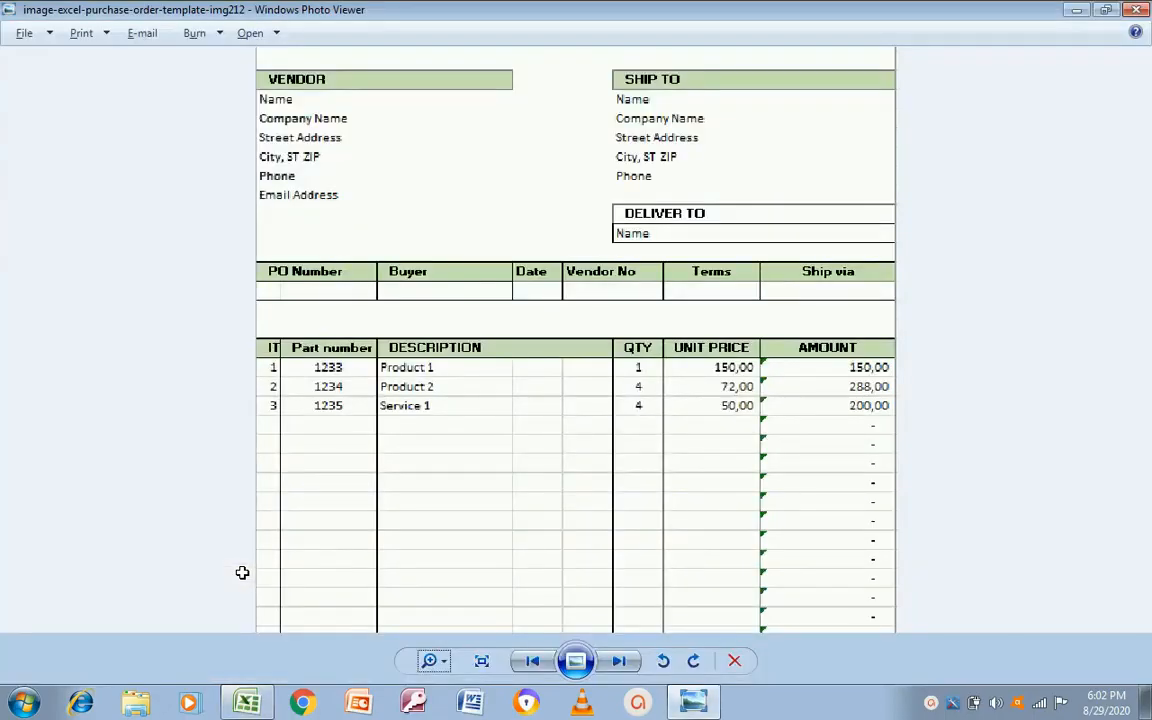
Step: Enter descriptions LED, LCD and Mixer Grinder for items 1 to 3
key(alt+Tab)
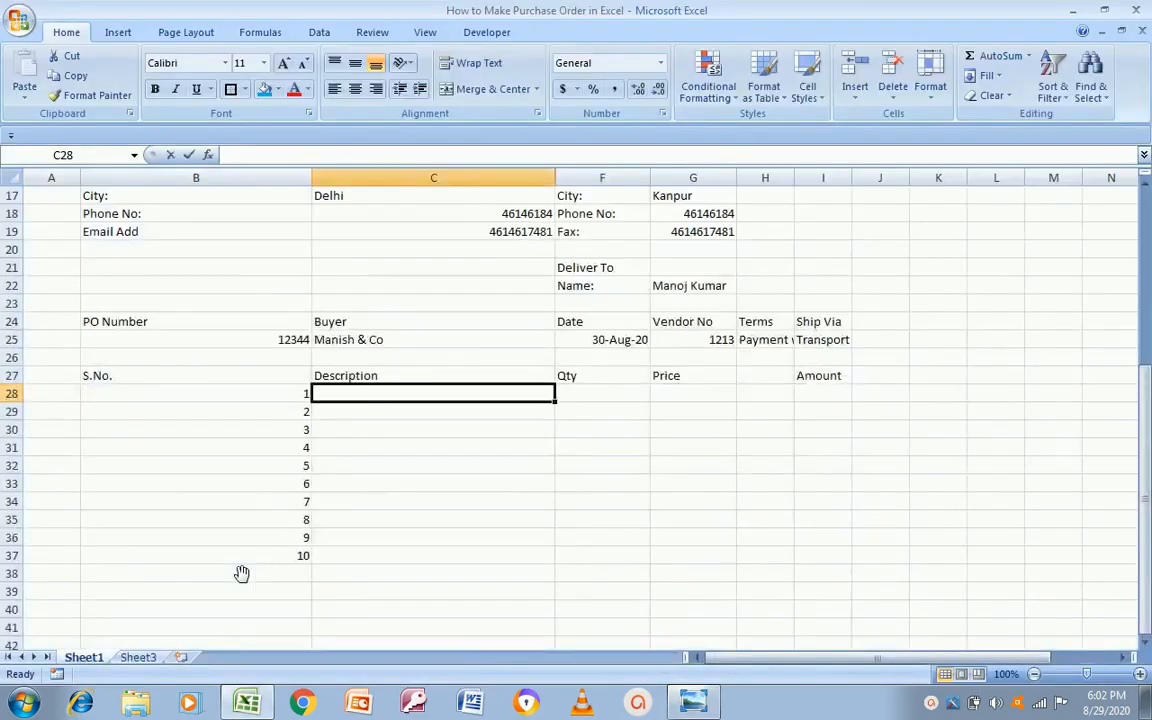
text(LED)
key(Return)
text(LCD)
key(Return)
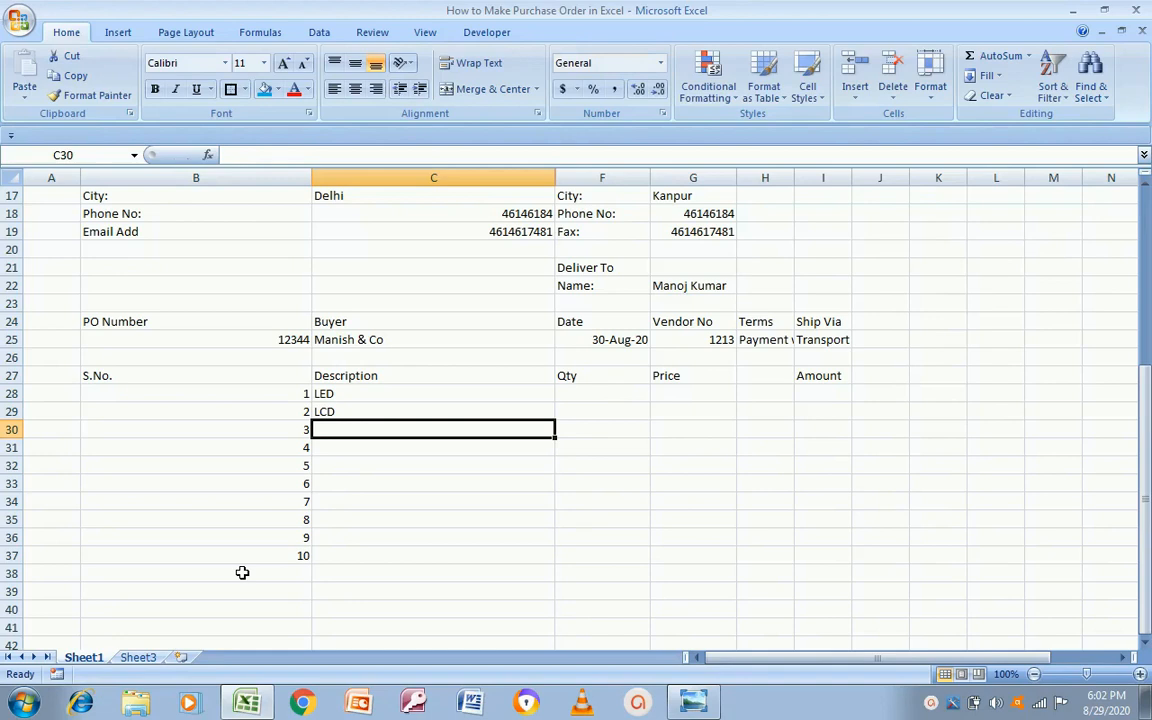
text(Mixer)
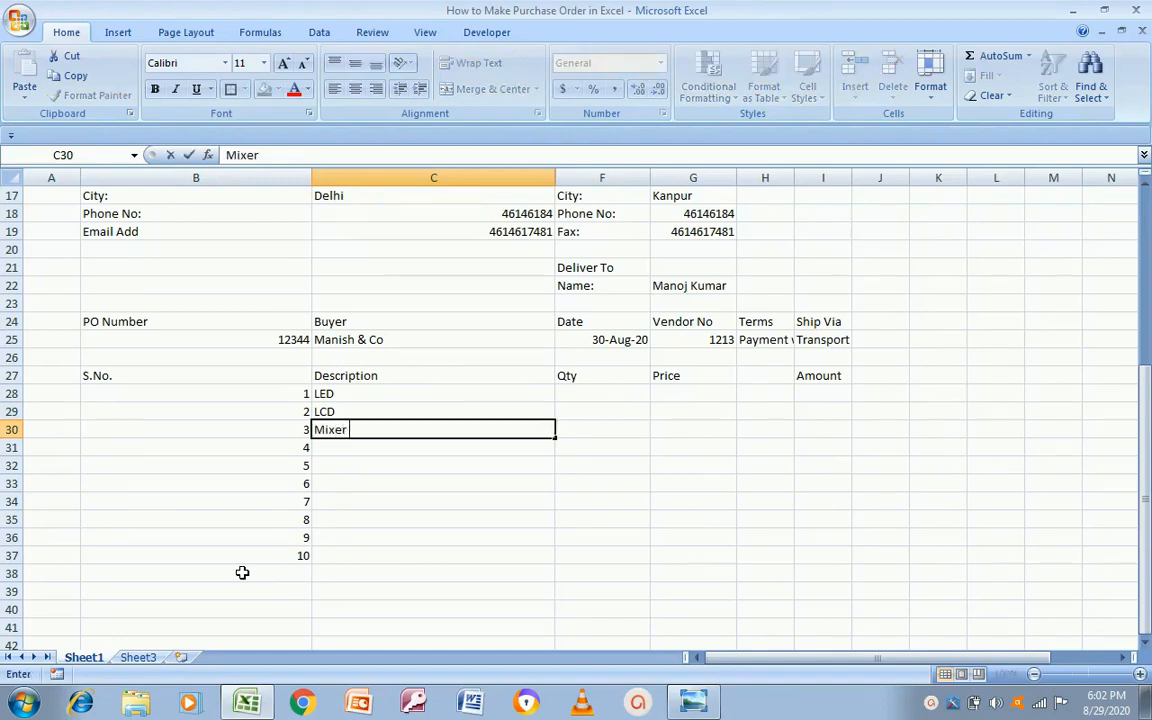
text( G)
click(242, 573)
text(in)
click(242, 573)
key(Escape)
key(Up)
key(Up)
key(Up)
key(Up)
key(Up)
key(Up)
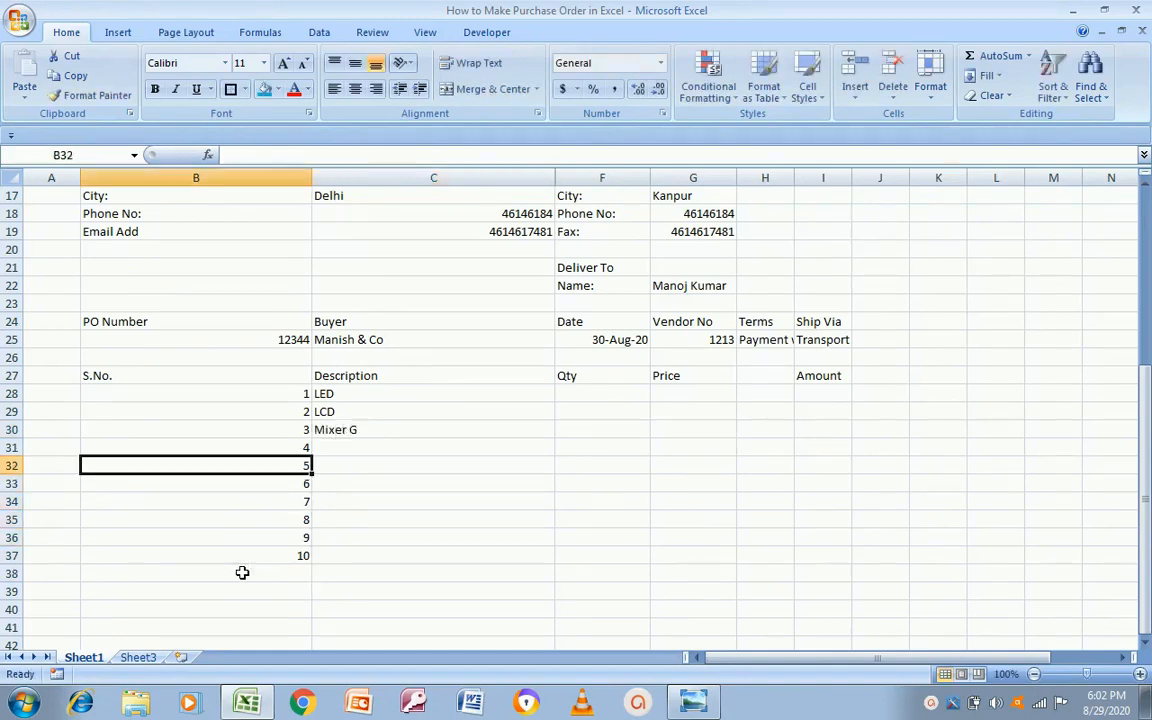
key(Up)
key(Up)
key(Right)
key(F2)
text(rinde)
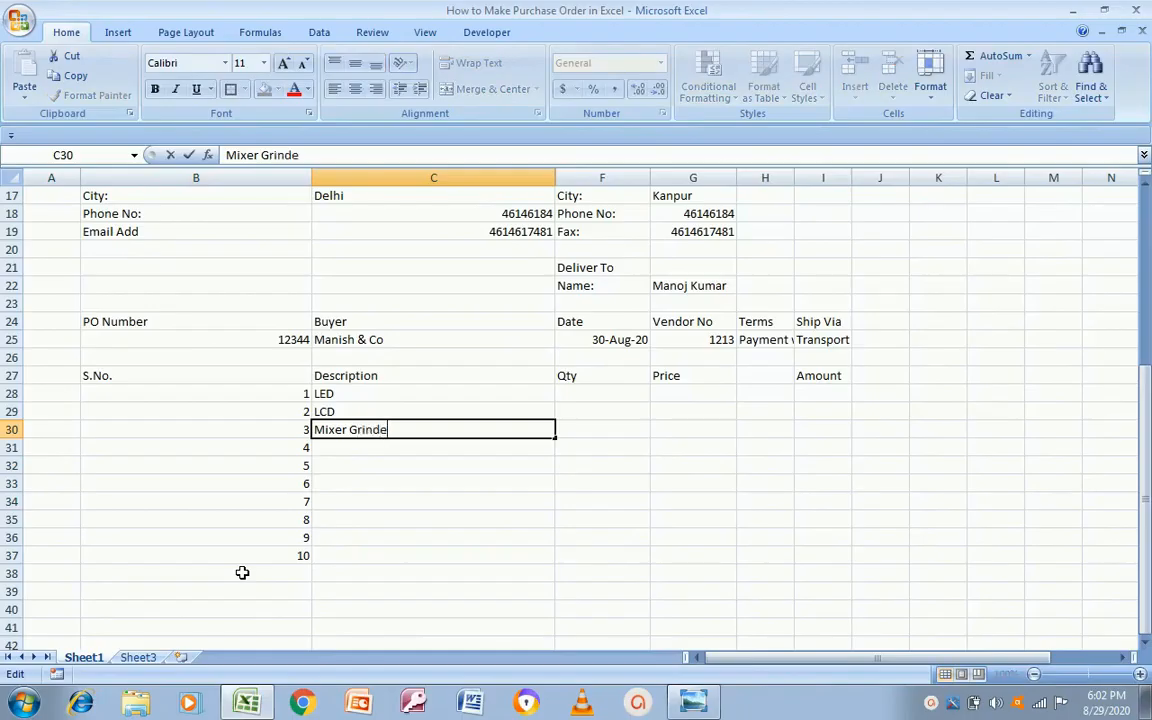
text(r)
key(Return)
key(Up)
key(Down)
Step: Enter Microwave, Juicer Mixer Grinder, AC, Window AC, Mobile Phone and Tea Maker for items 4 to 9
text(Microwave)
key(Return)
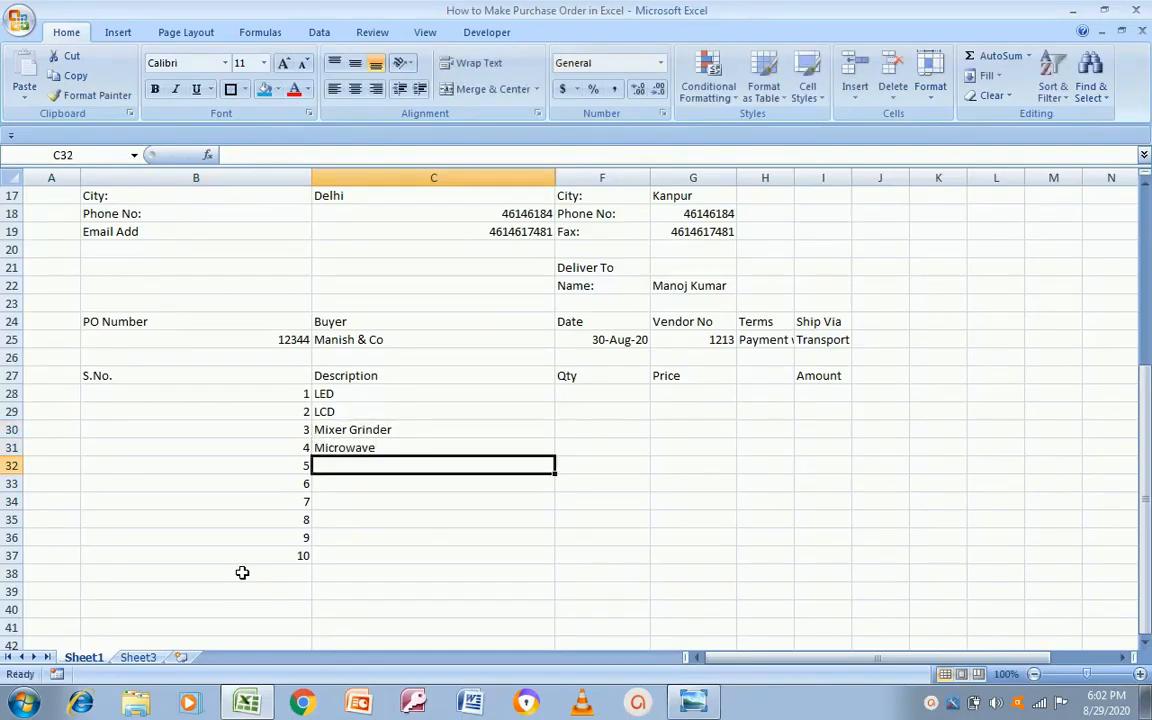
text(Juicer Mixer F)
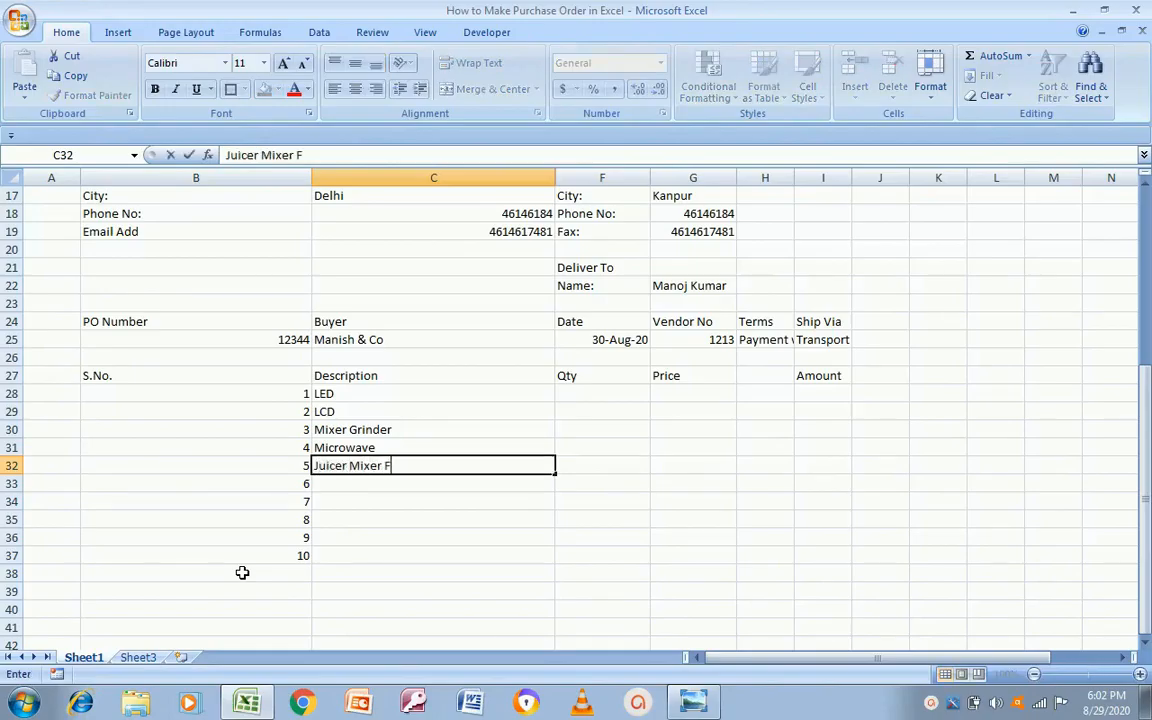
key(BackSpace)
text(Grinder)
key(Return)
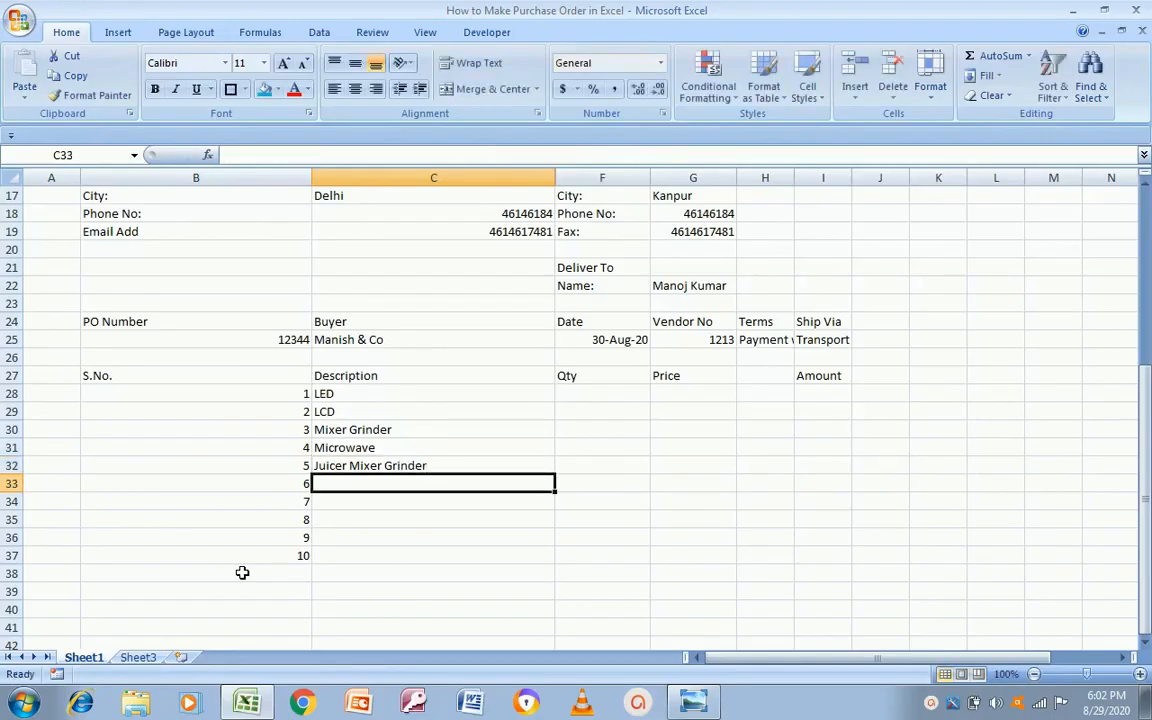
text(AC)
key(Return)
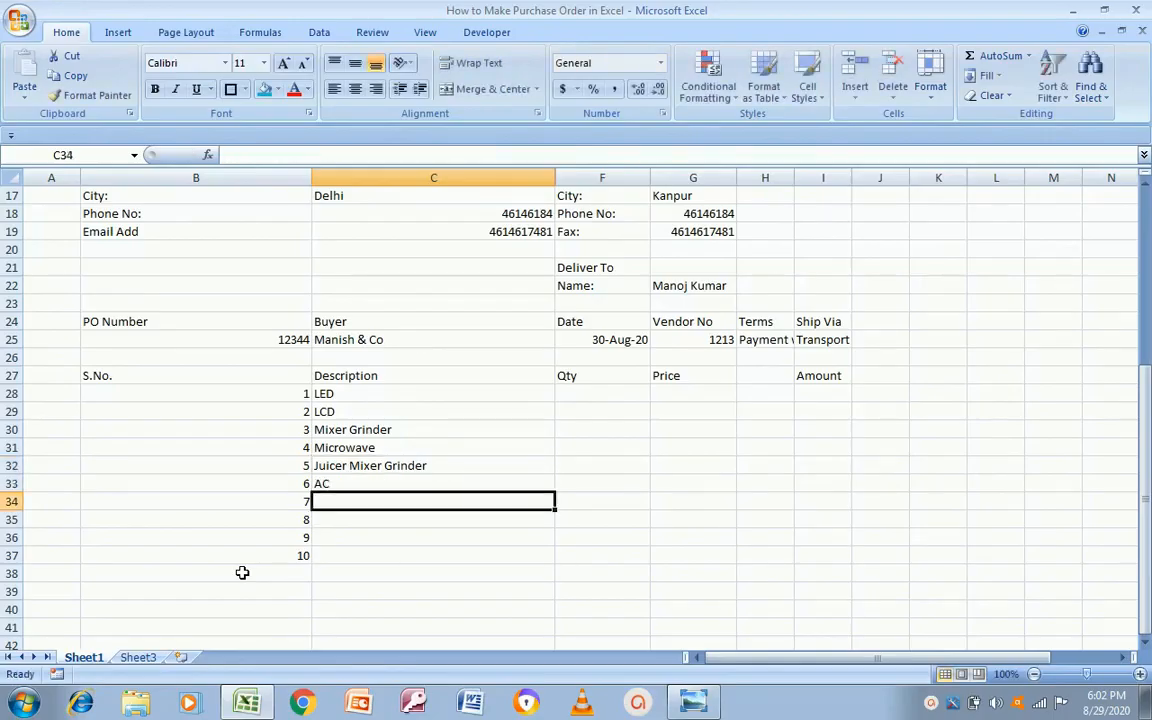
text(Window)
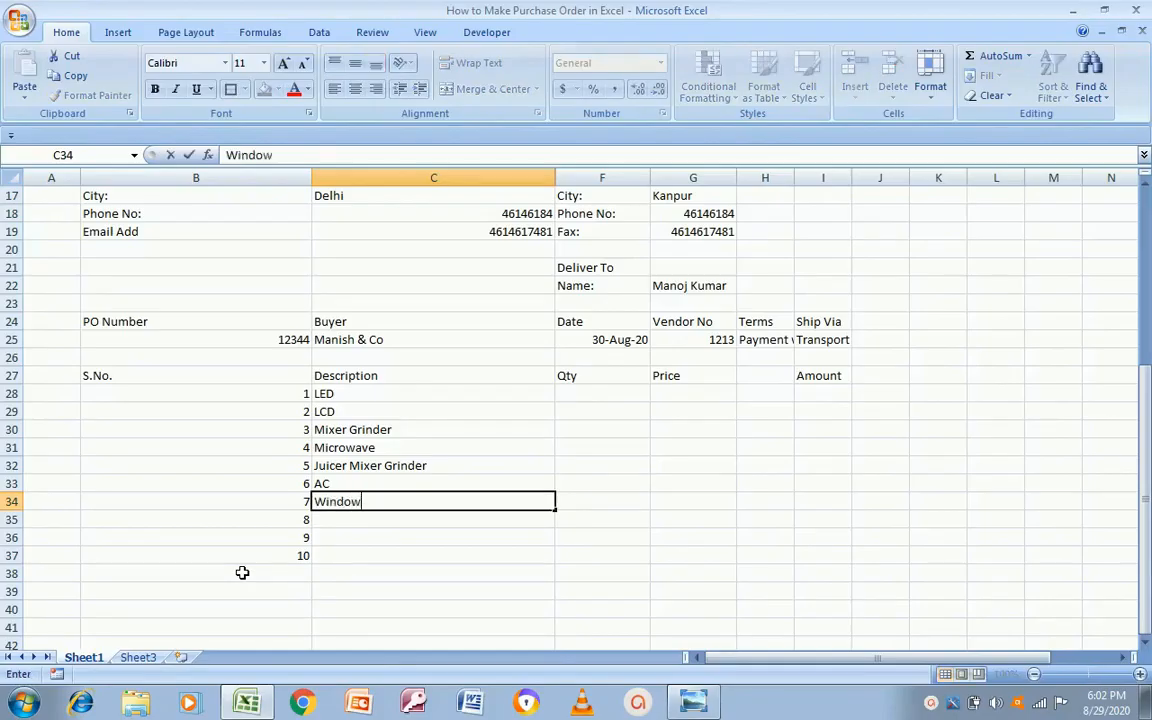
text( AC)
key(Return)
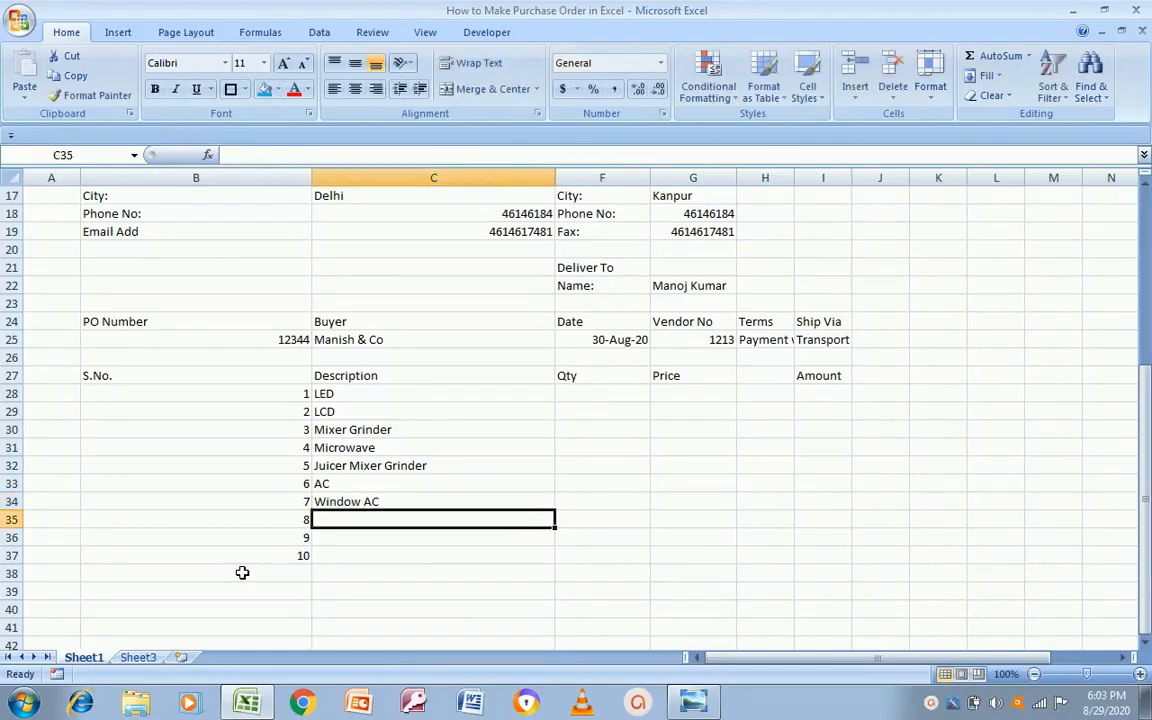
text(Mobile Phon)
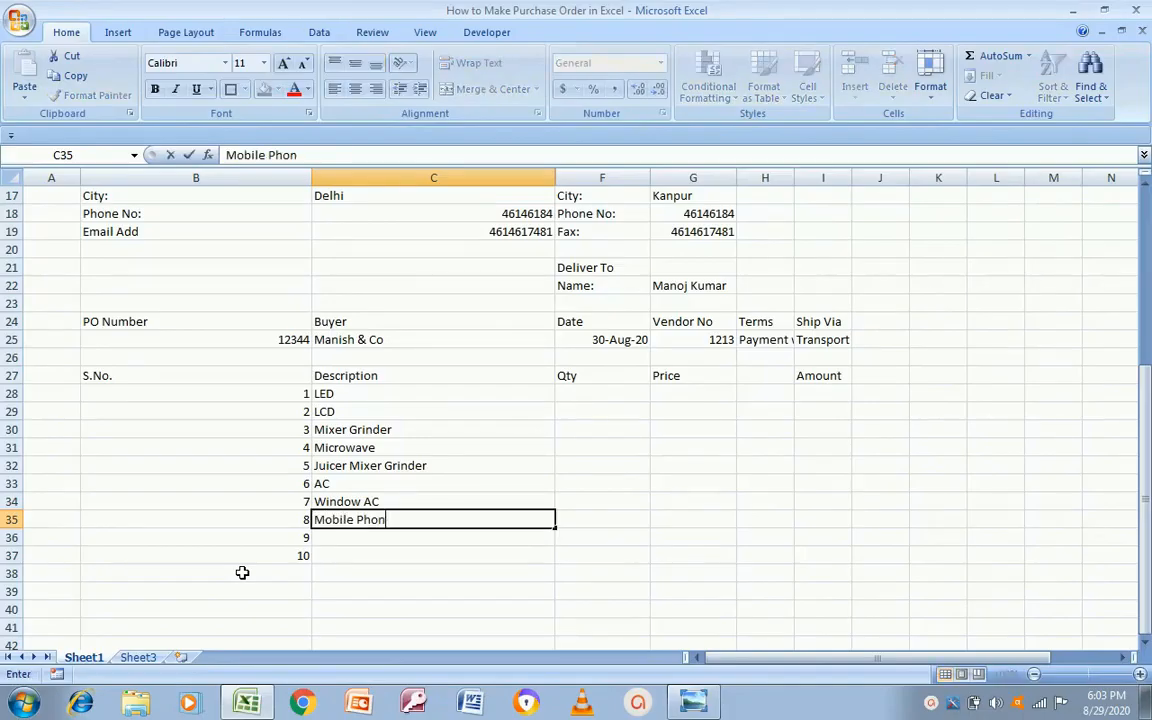
text(e)
key(Return)
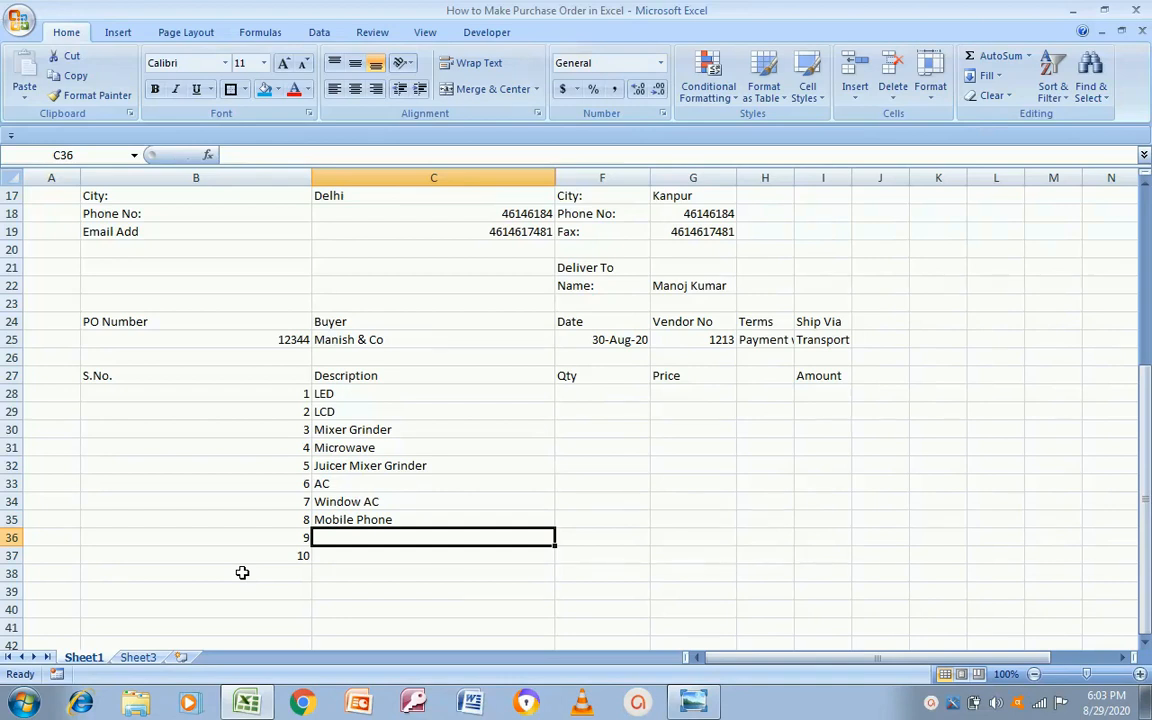
text(T)
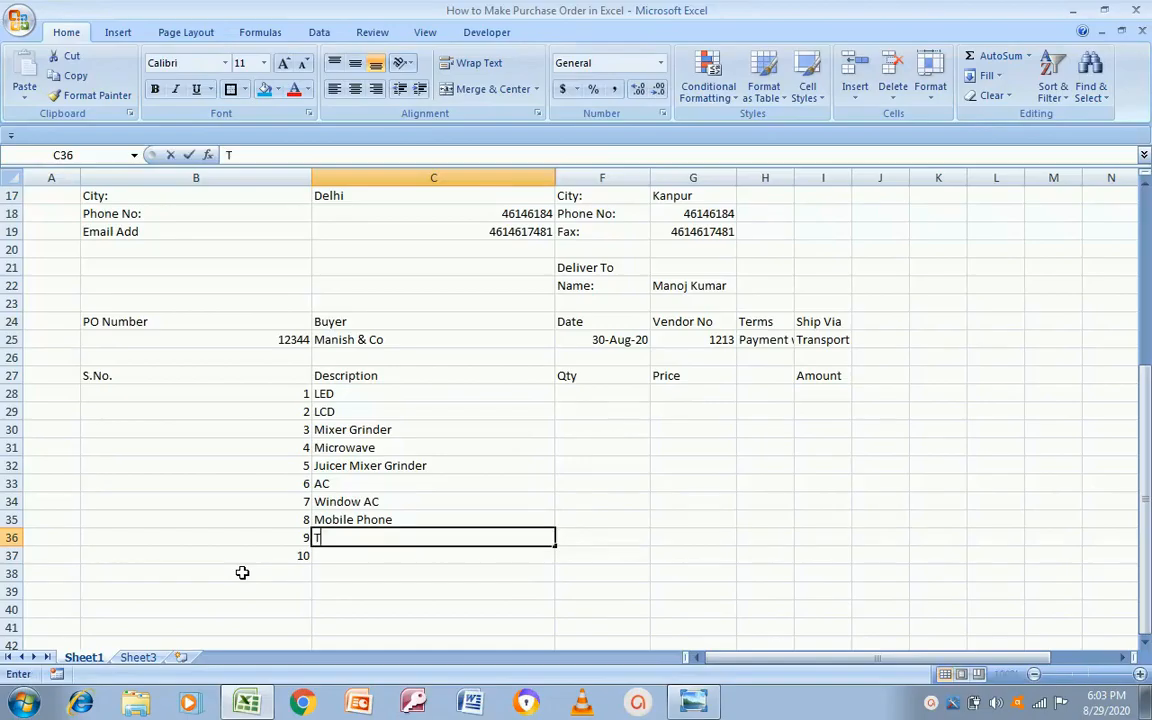
text(ea Maker)
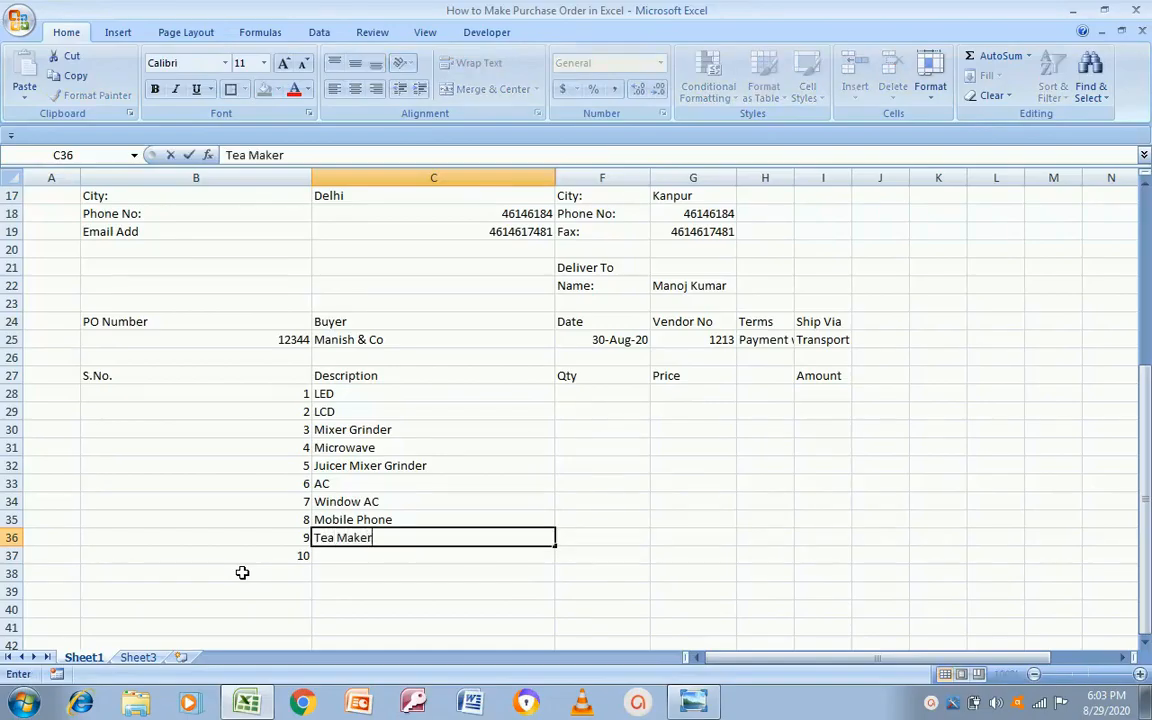
key(Return)
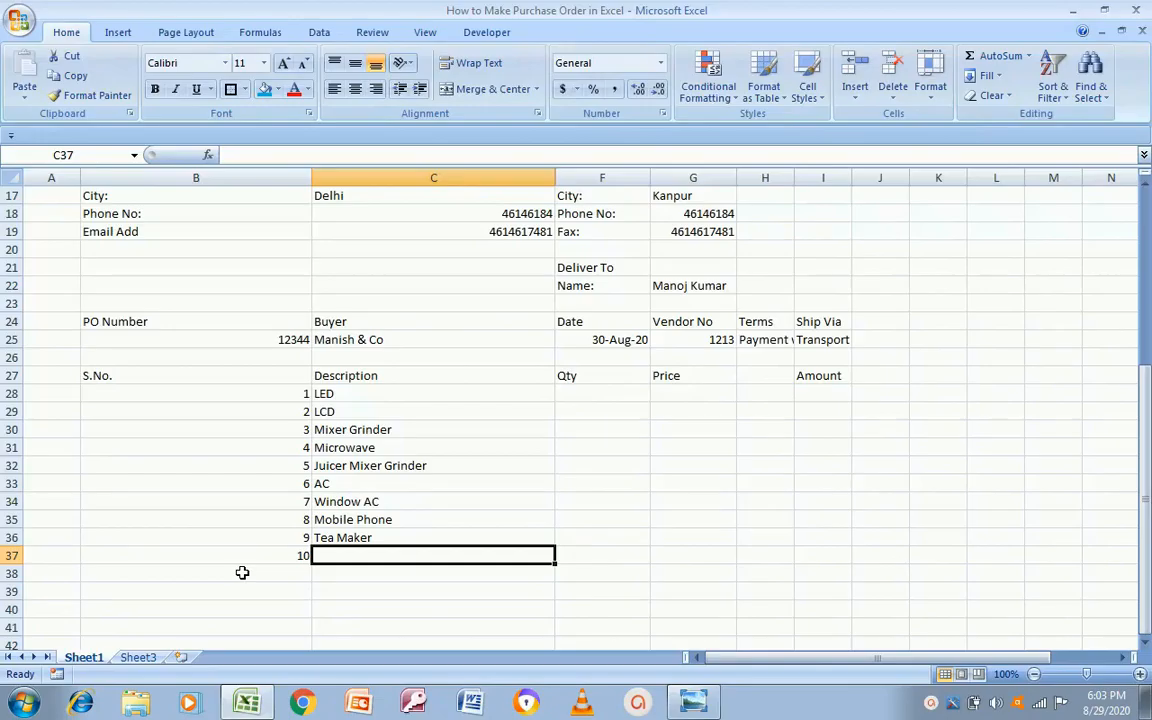
Step: Enter Smart TV as the tenth item's description
key(Up)
key(Up)
key(Down)
key(Down)
text(Smart TV)
key(Return)
Step: Fill in the Qty column F28:F37, from 2 for LED and 3 for LCD to 2 for Smart TV
key(Up)
key(Up)
key(Up)
key(Up)
key(Up)
key(Up)
key(Up)
key(Up)
key(Up)
key(Up)
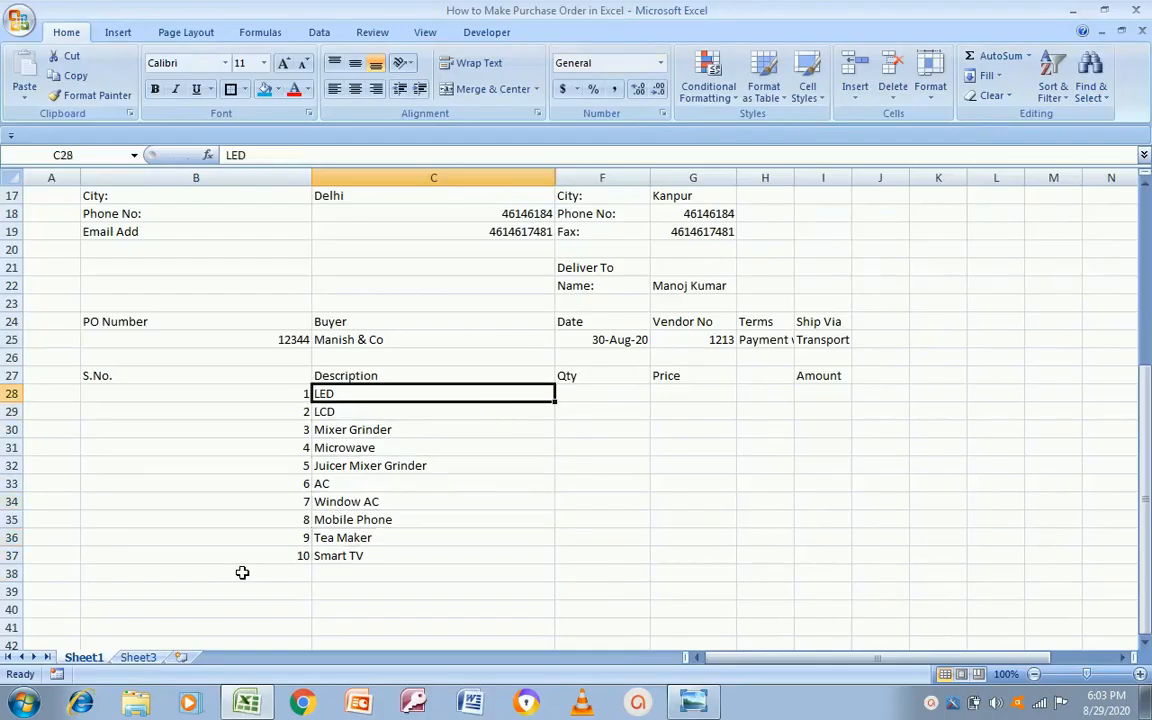
key(Right)
text(12)
key(Escape)
text(2)
key(Return)
text(3)
key(Return)
text(5)
key(Return)
text(6)
key(Return)
text(2)
key(Return)
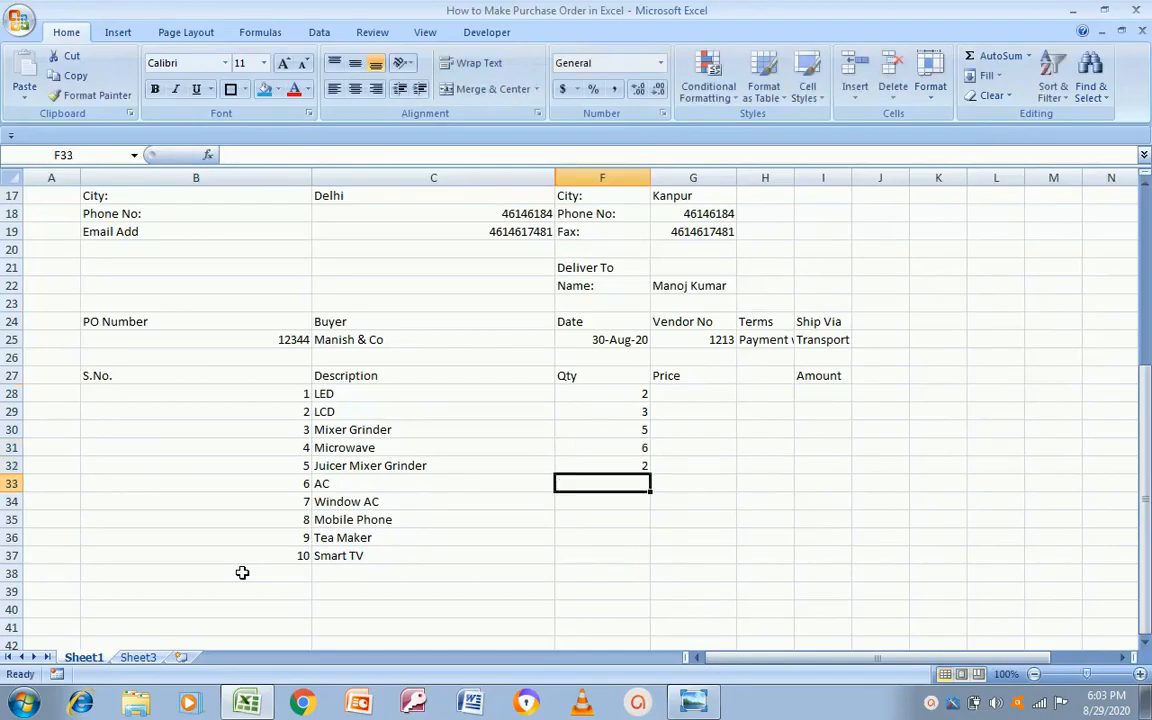
text(4)
key(Return)
text(3)
key(Return)
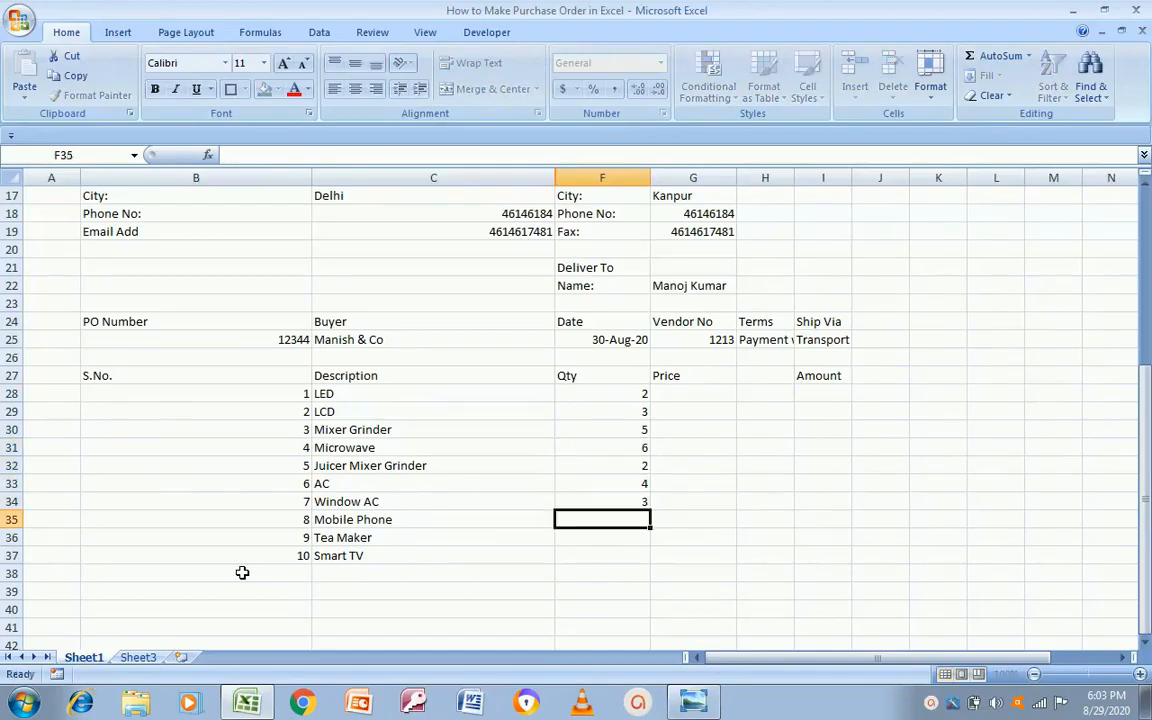
text(2)
key(Return)
text(3)
key(Return)
text(2)
key(Up)
key(Up)
key(Up)
key(Up)
key(Up)
key(Up)
key(Up)
key(Up)
key(Up)
Step: Enter prices 12000, 13000, 2000, 5000, 1500 and 40000 for LED through AC
key(Right)
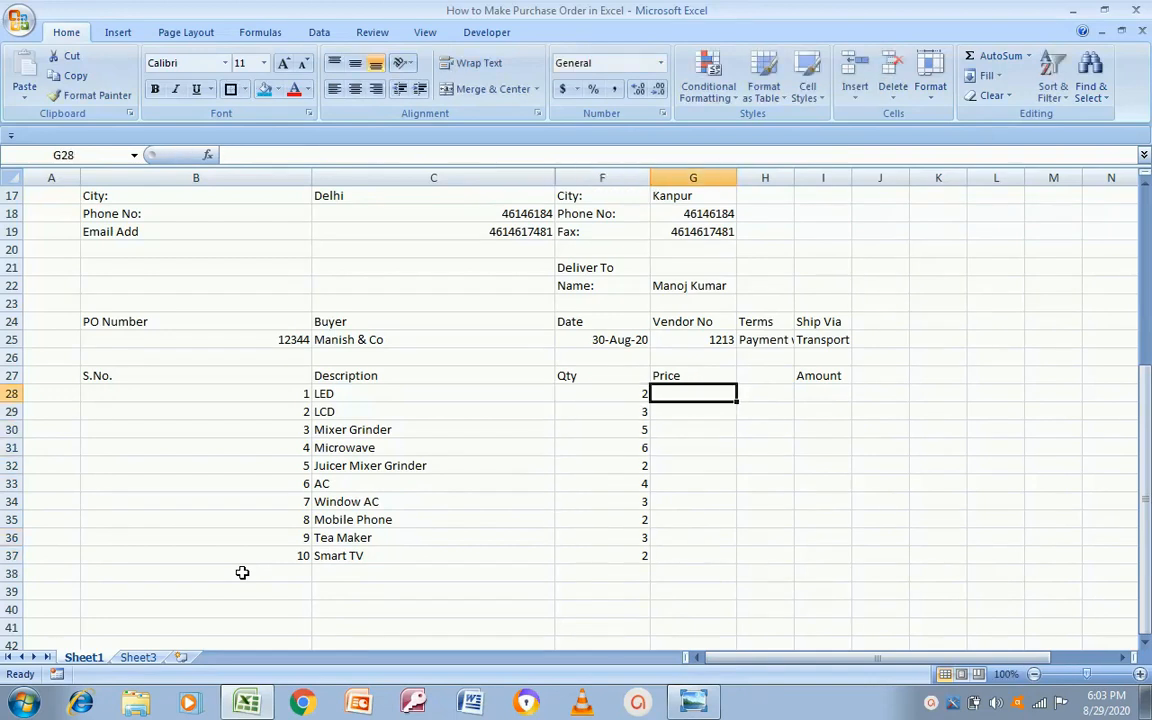
text(12000)
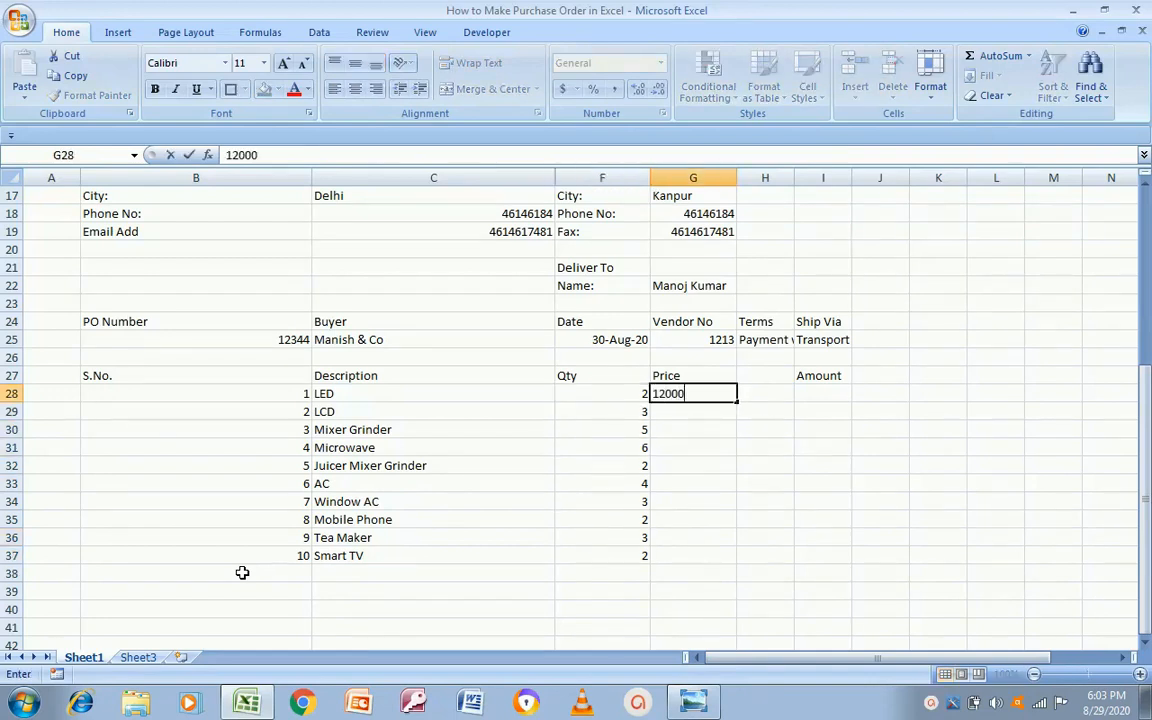
key(Return)
text(13000)
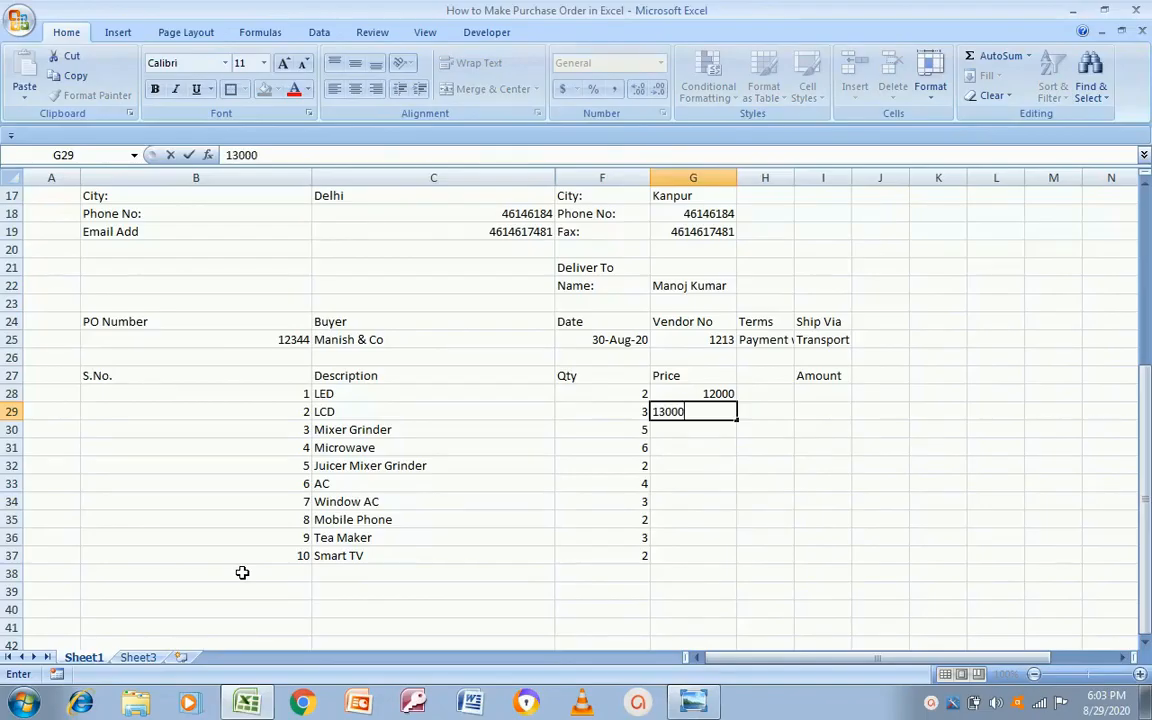
key(Return)
text(2000)
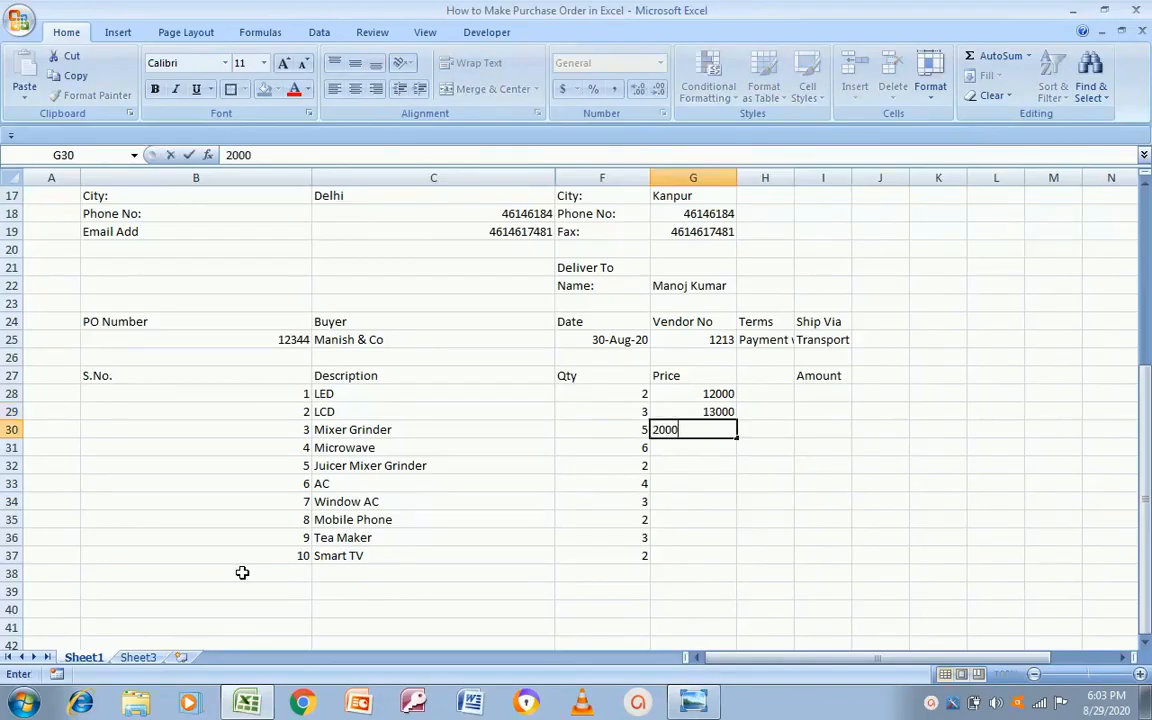
key(Return)
text(5000)
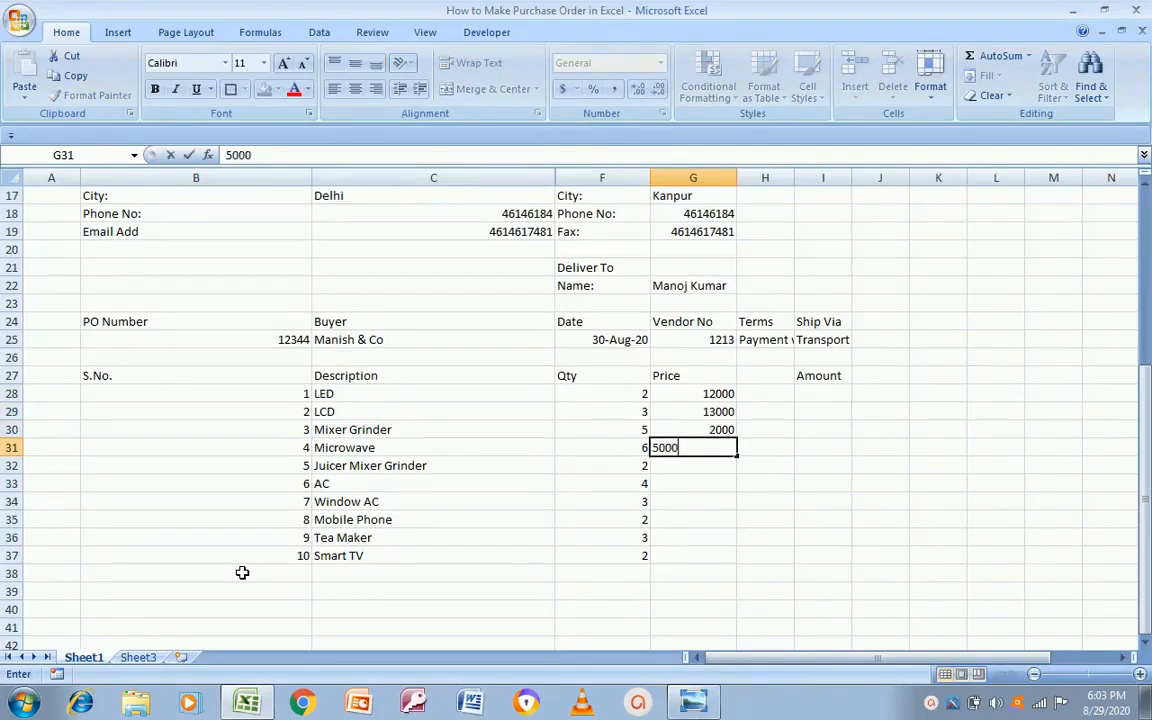
key(Return)
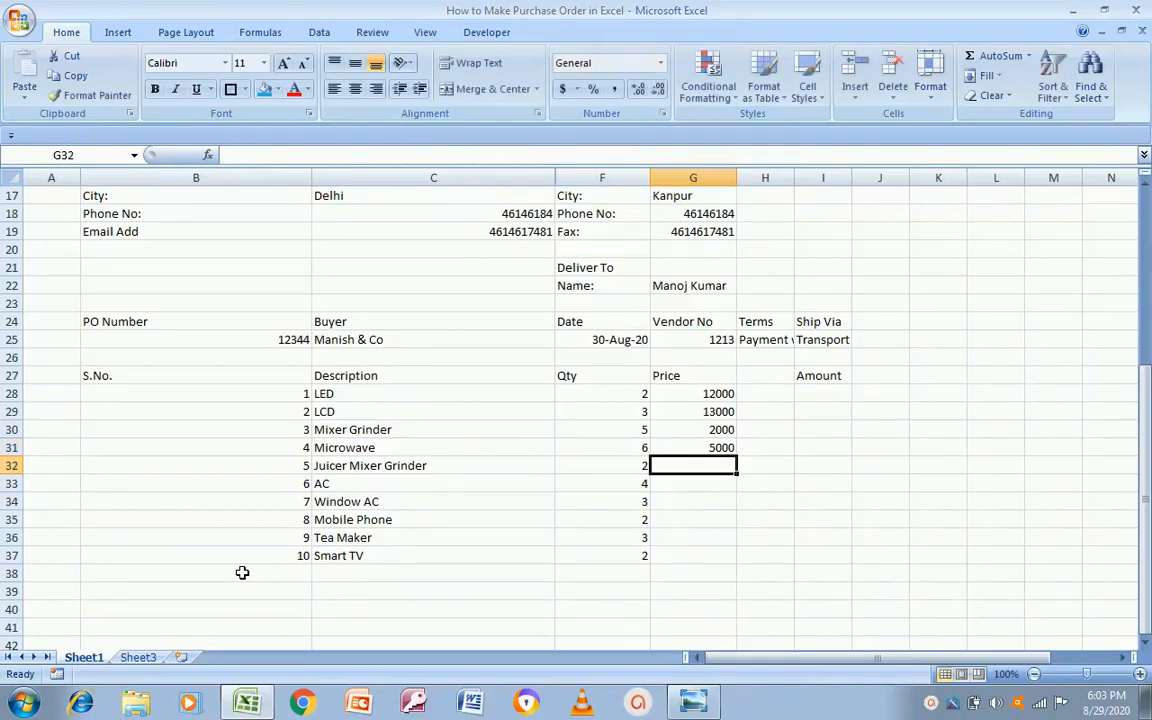
text(1500)
key(Return)
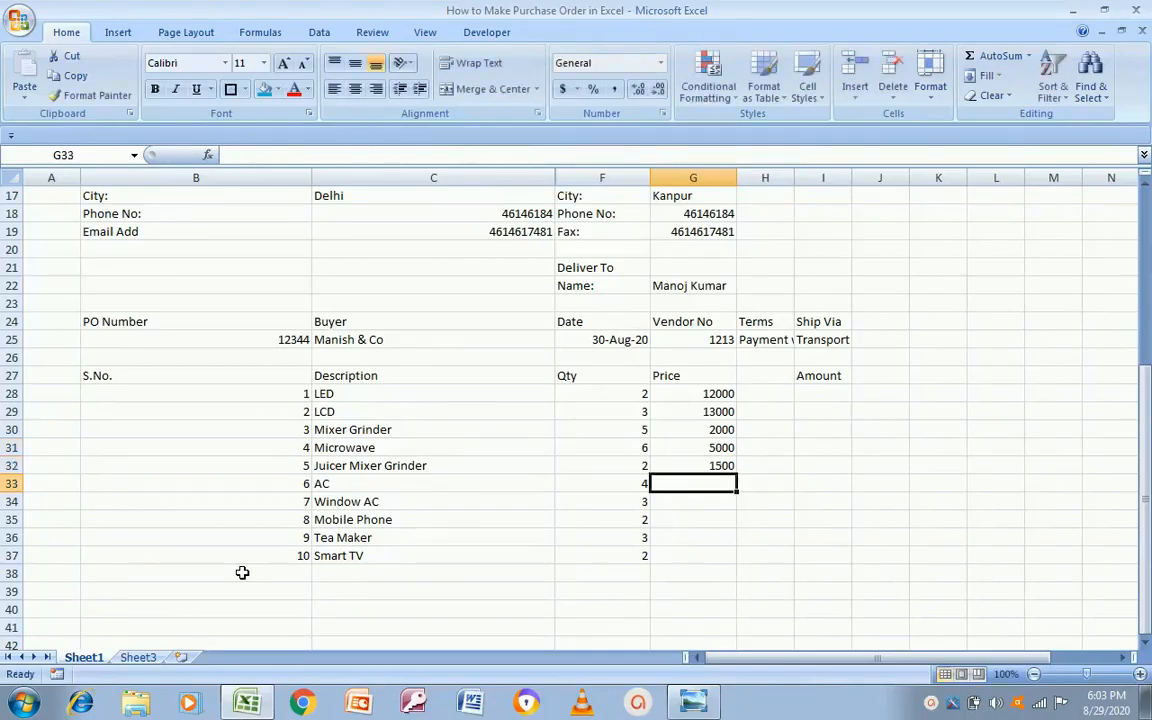
text(40000)
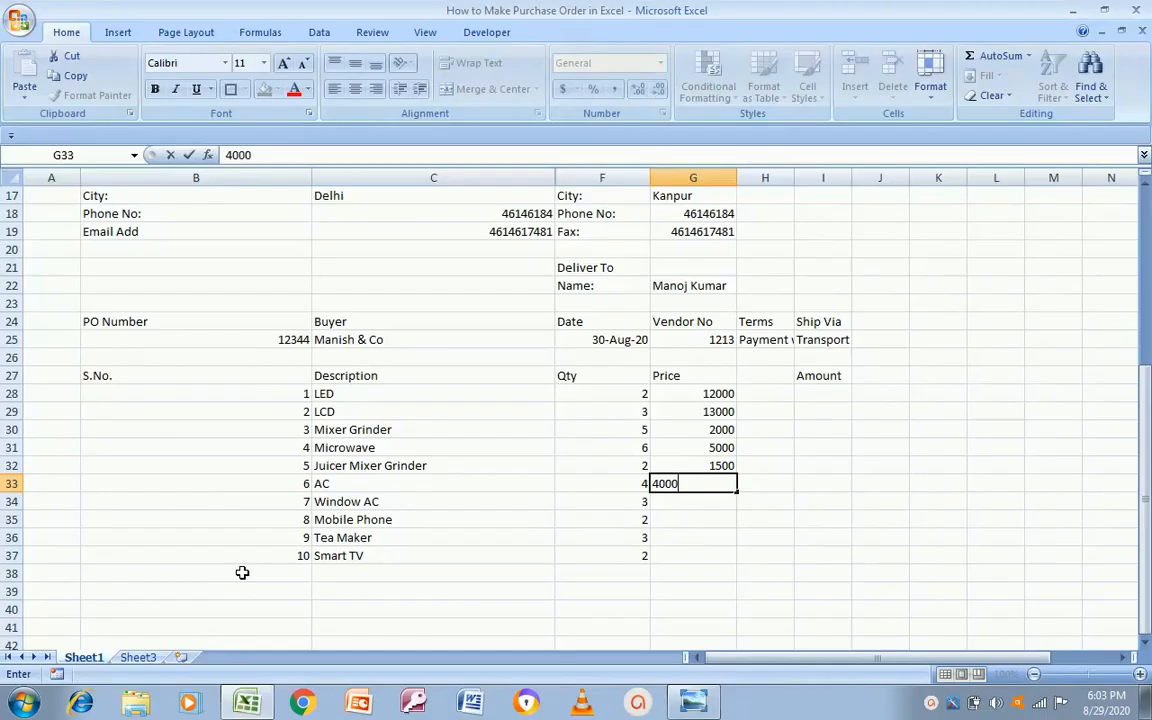
key(Return)
Step: Price Window AC 30000, Mobile Phone 12000, Tea Maker 1200 and Smart TV 9000
key(Left)
key(Left)
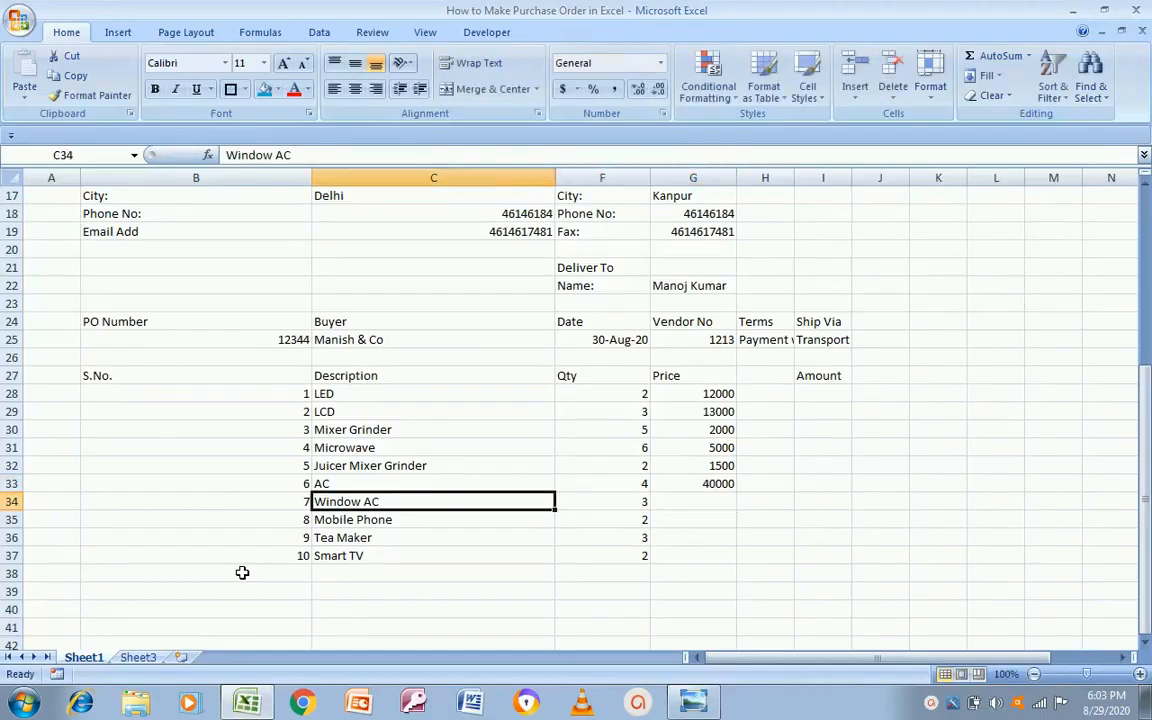
key(Right)
key(Right)
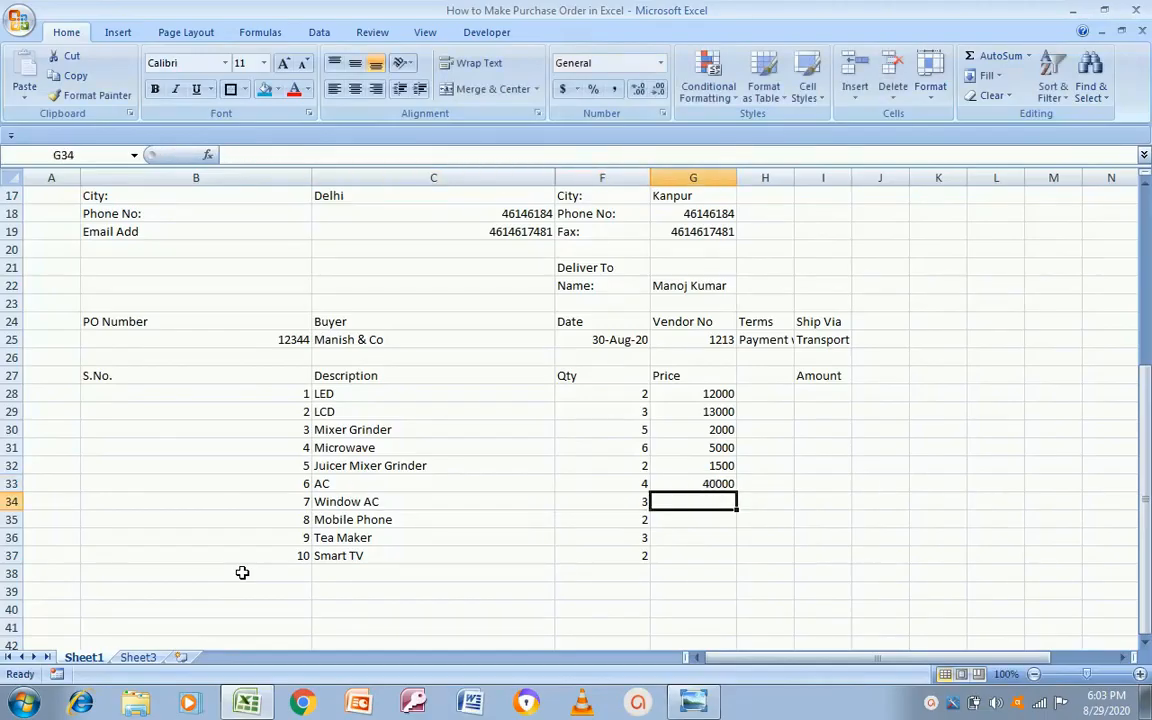
text(30000)
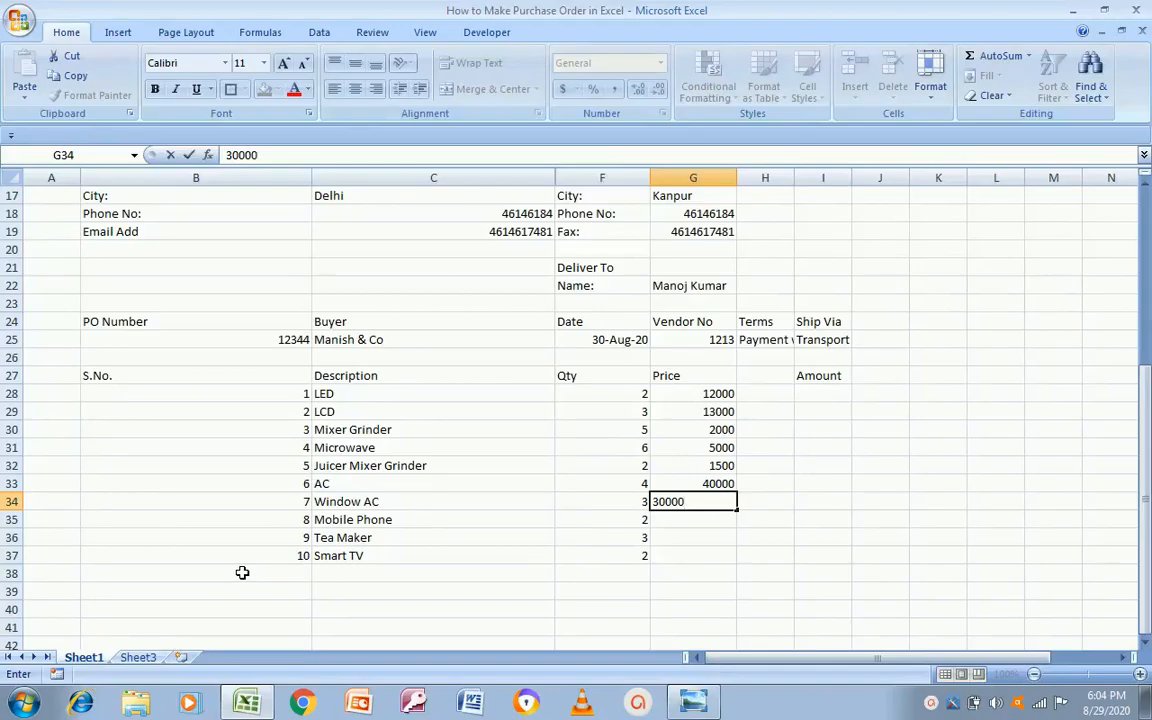
key(Return)
key(Left)
key(Left)
key(Right)
key(Right)
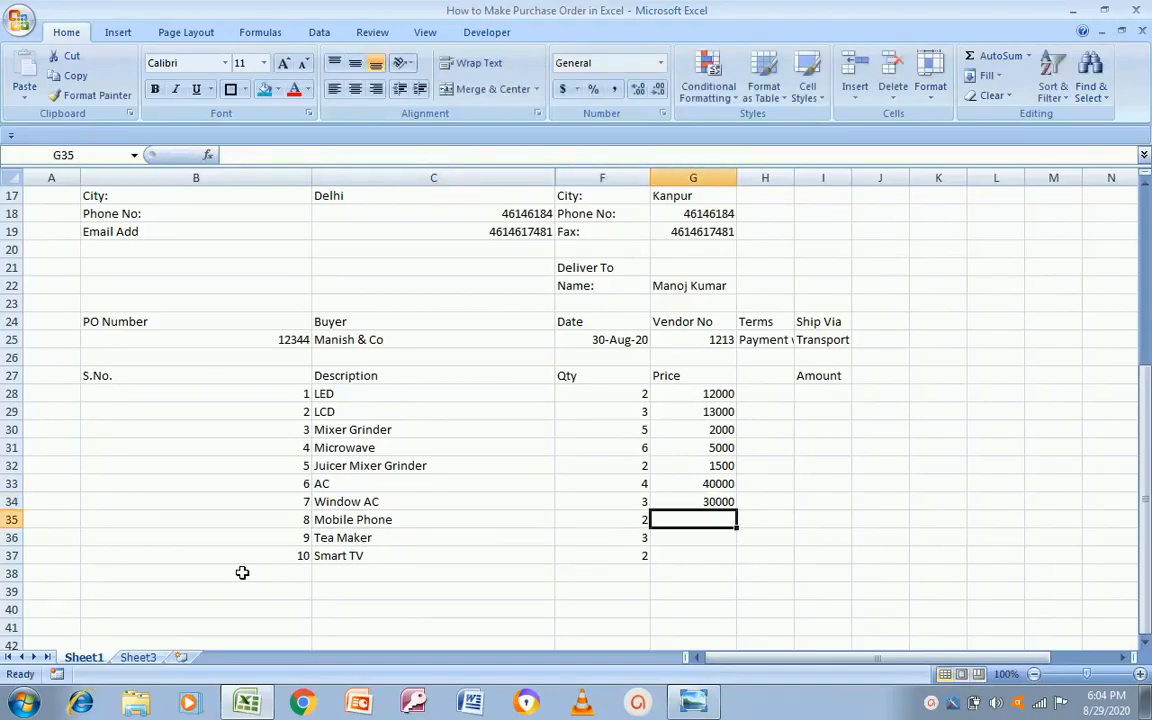
text(12000)
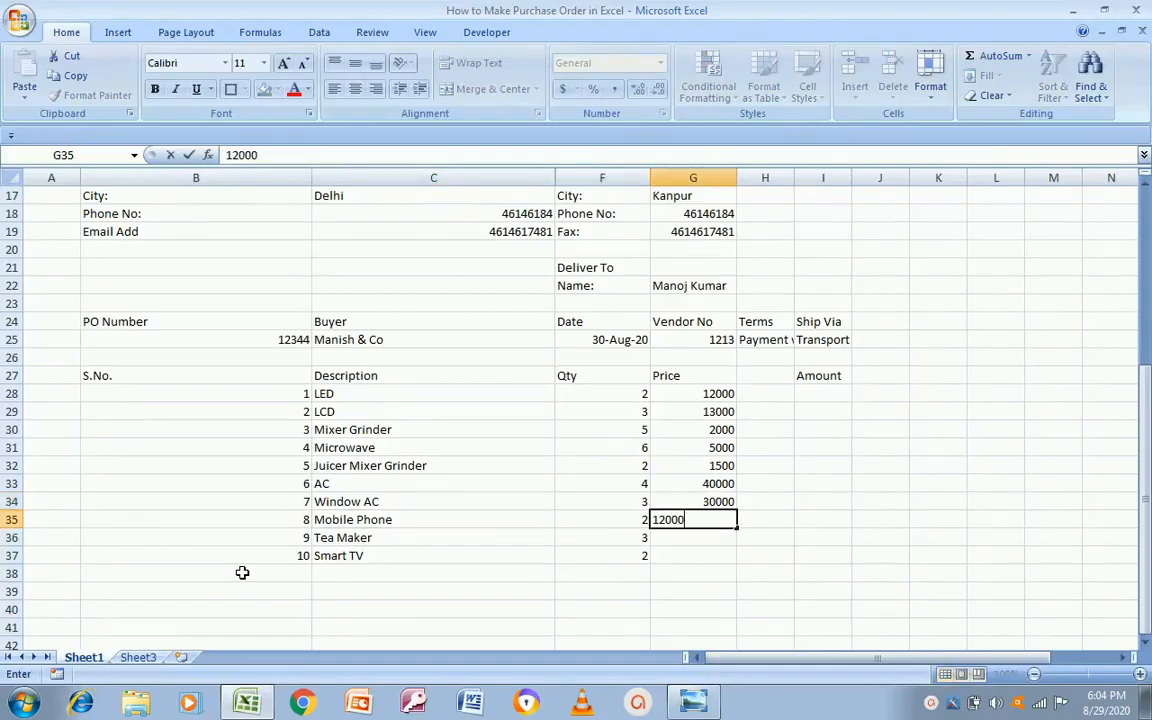
key(Return)
key(Left)
key(Right)
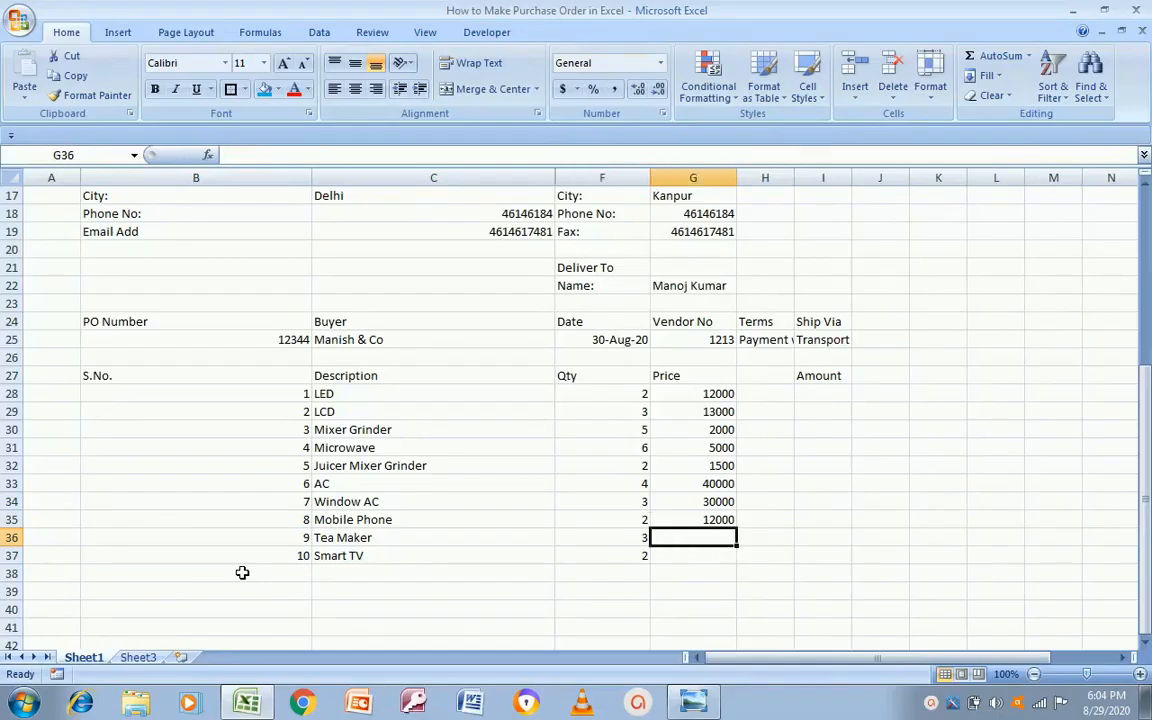
text(1200)
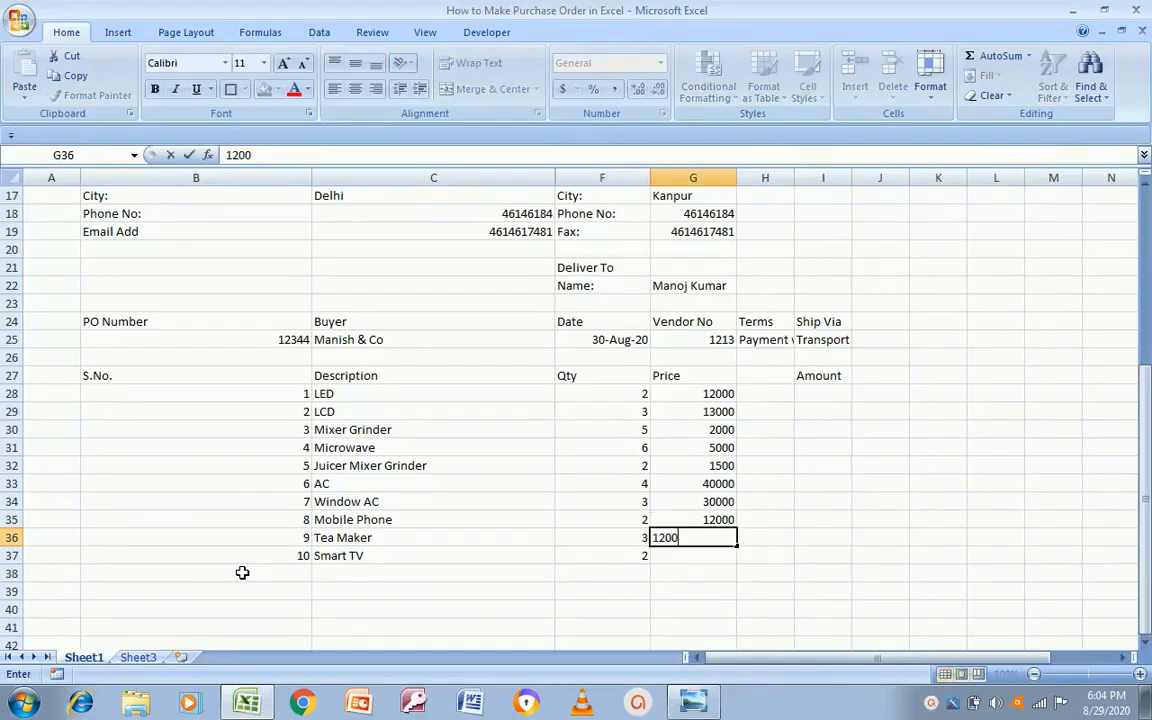
key(Return)
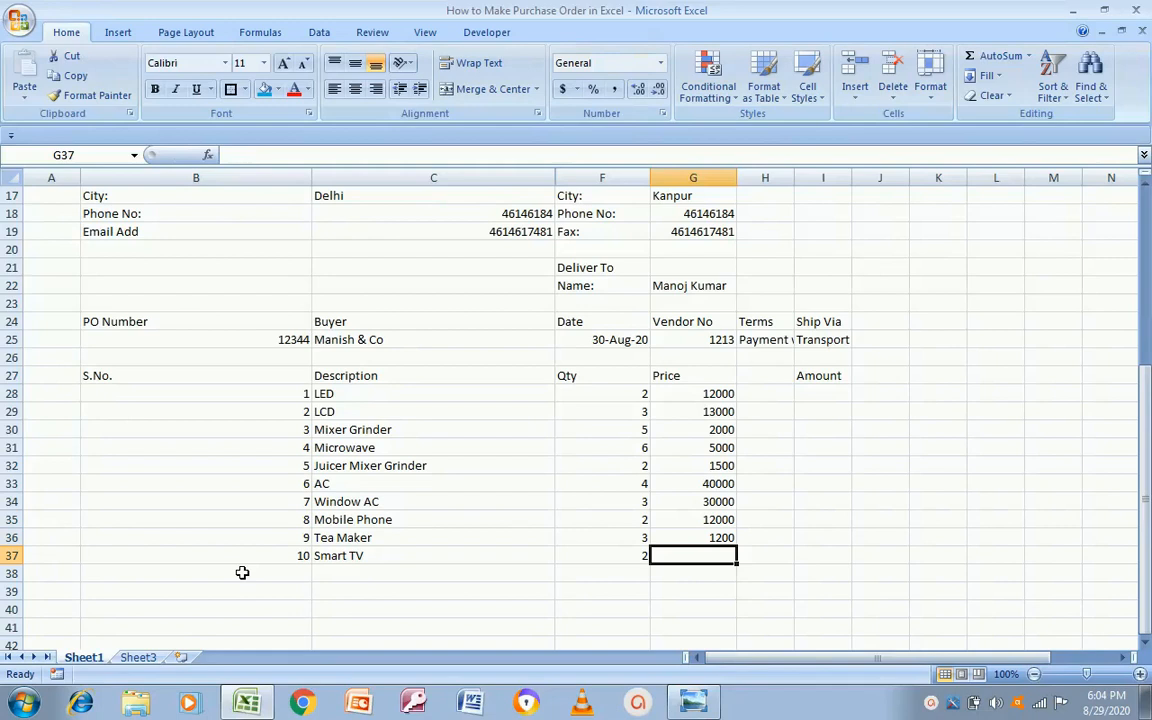
text(9000)
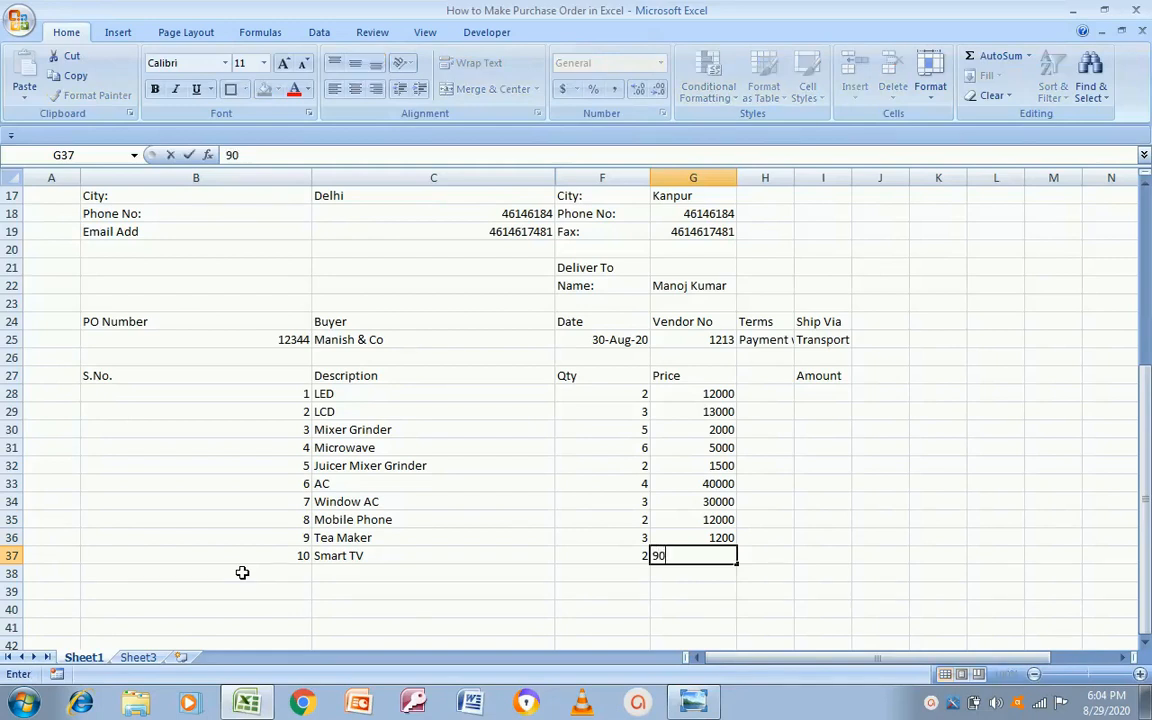
key(Return)
key(Up)
key(Up)
key(Up)
key(Up)
key(Up)
key(Up)
key(Up)
key(Up)
key(Up)
key(Up)
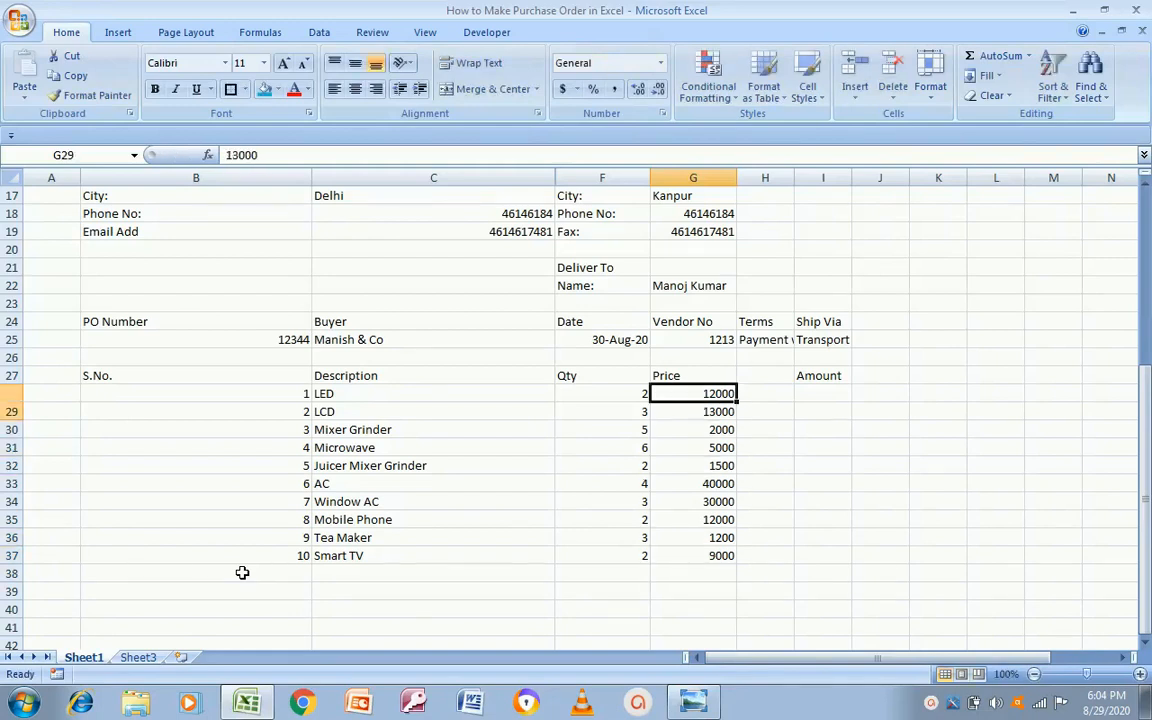
key(Right)
key(Right)
key(Left)
key(Left)
key(Right)
key(Right)
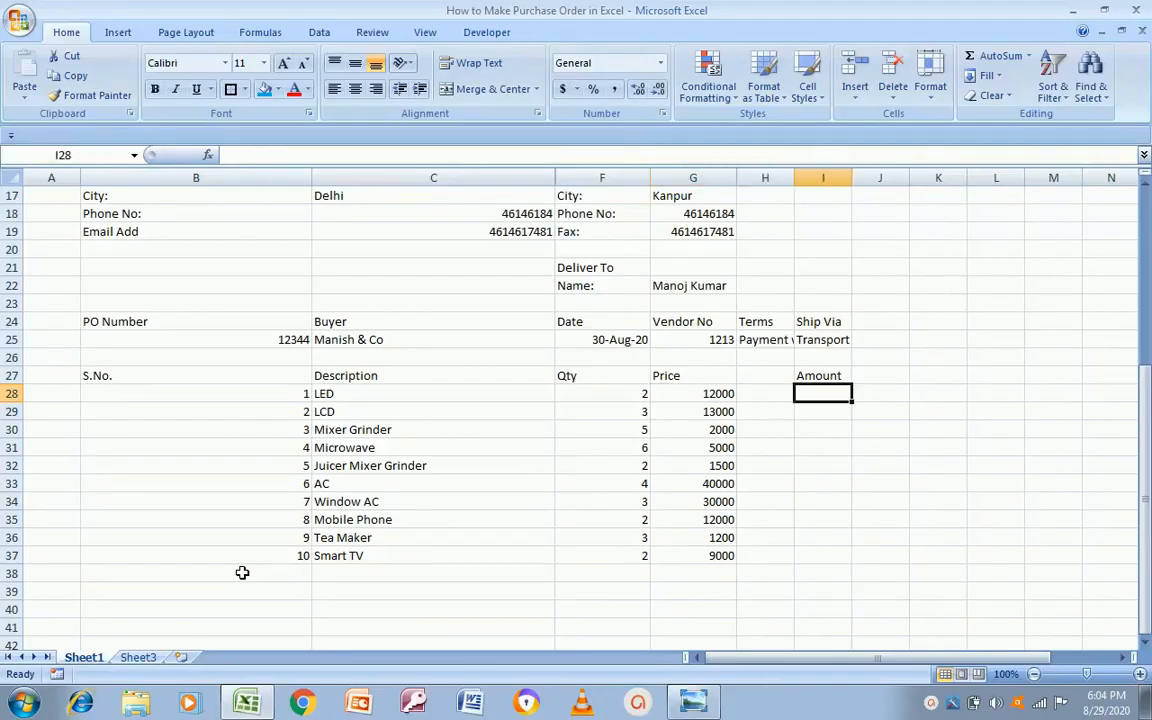
Step: Enter =G28*F28 in I28, copy it down to I37, and bring up the template image
text(=)
key(Left)
key(Left)
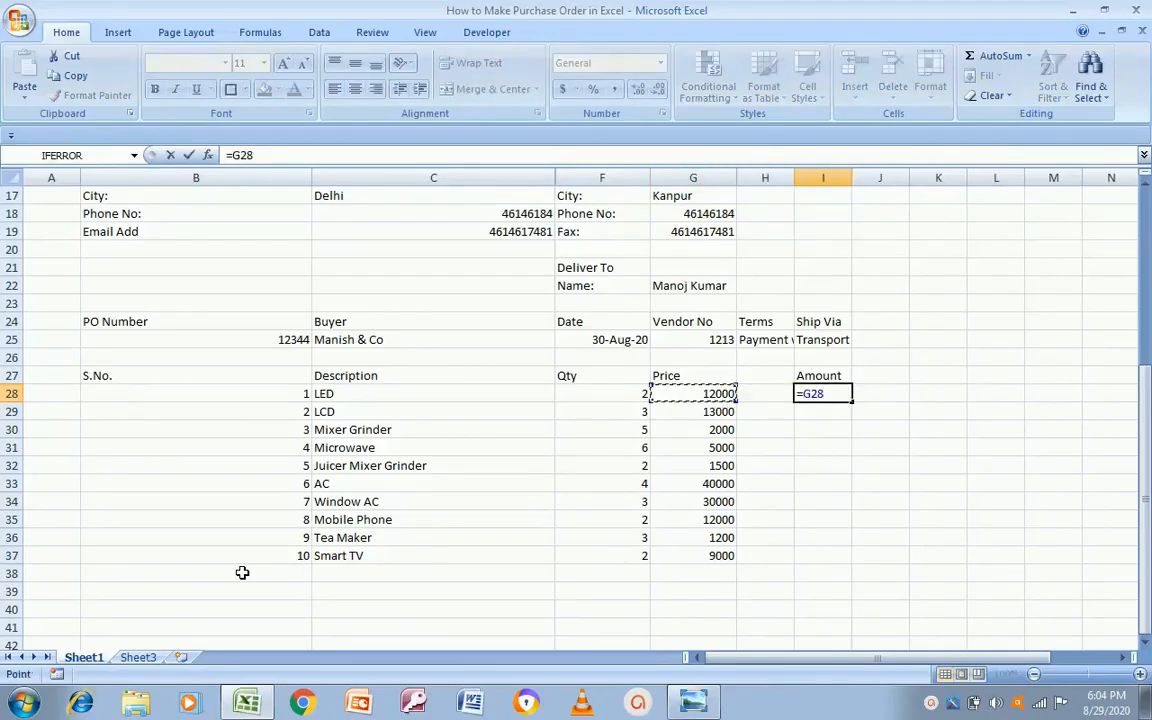
text(*)
key(Left)
key(Left)
key(Left)
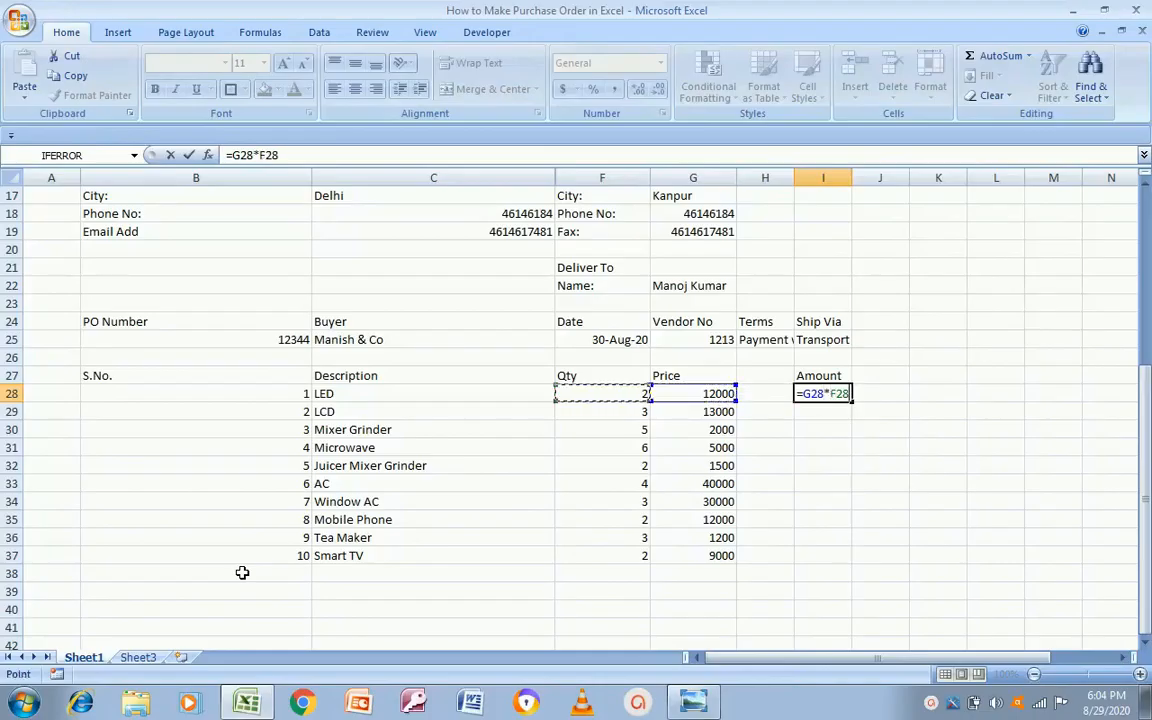
key(Return)
key(Up)
key(ctrl+c)
key(shift+Down)
key(shift+Down)
key(shift+Down)
key(shift+Down)
key(shift+Down)
key(shift+Down)
key(shift+Down)
key(shift+Down)
key(shift+Down)
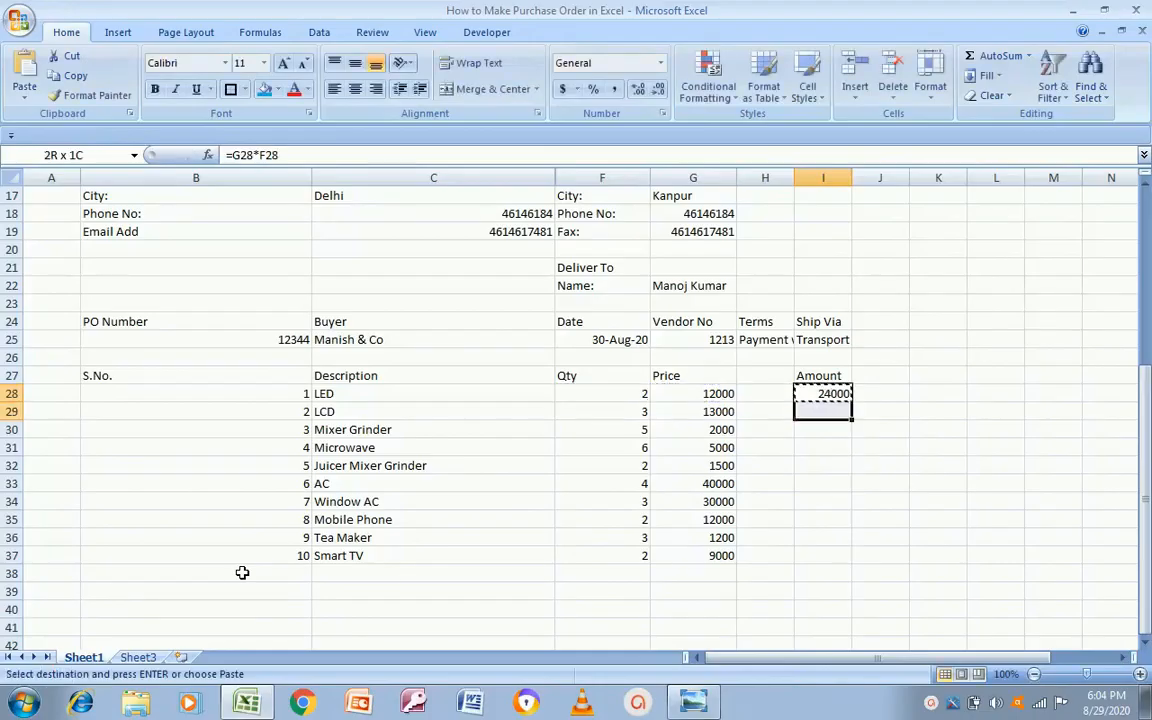
key(ctrl+v)
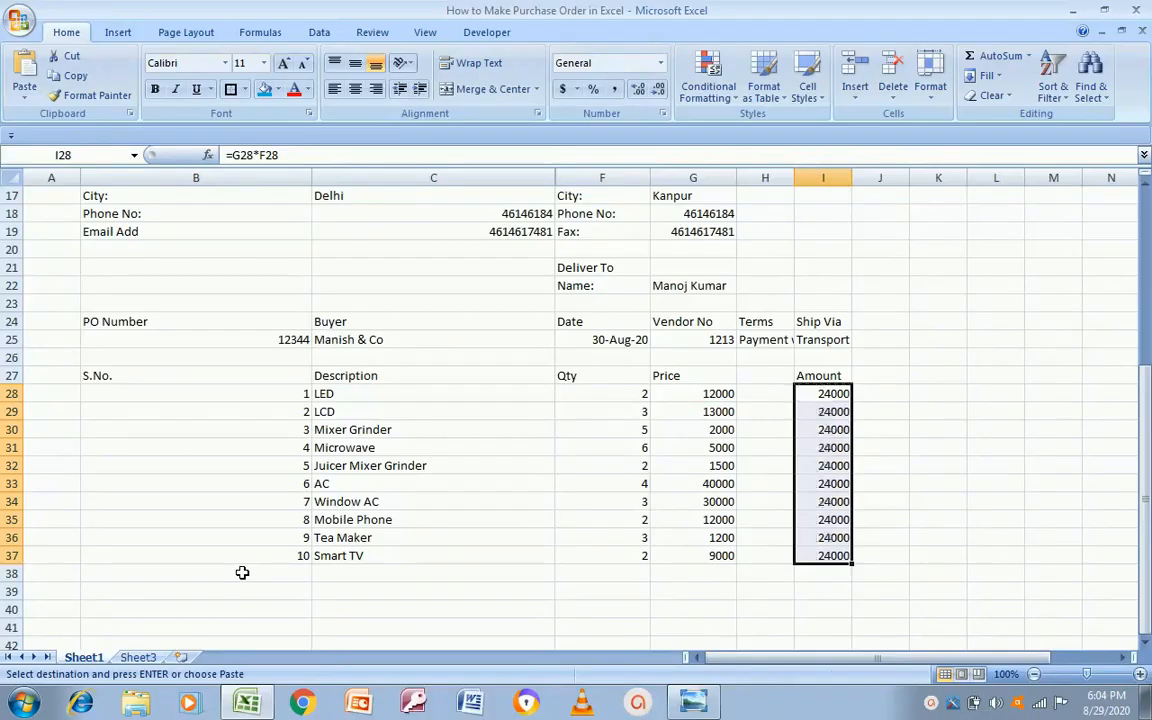
key(alt+Tab)
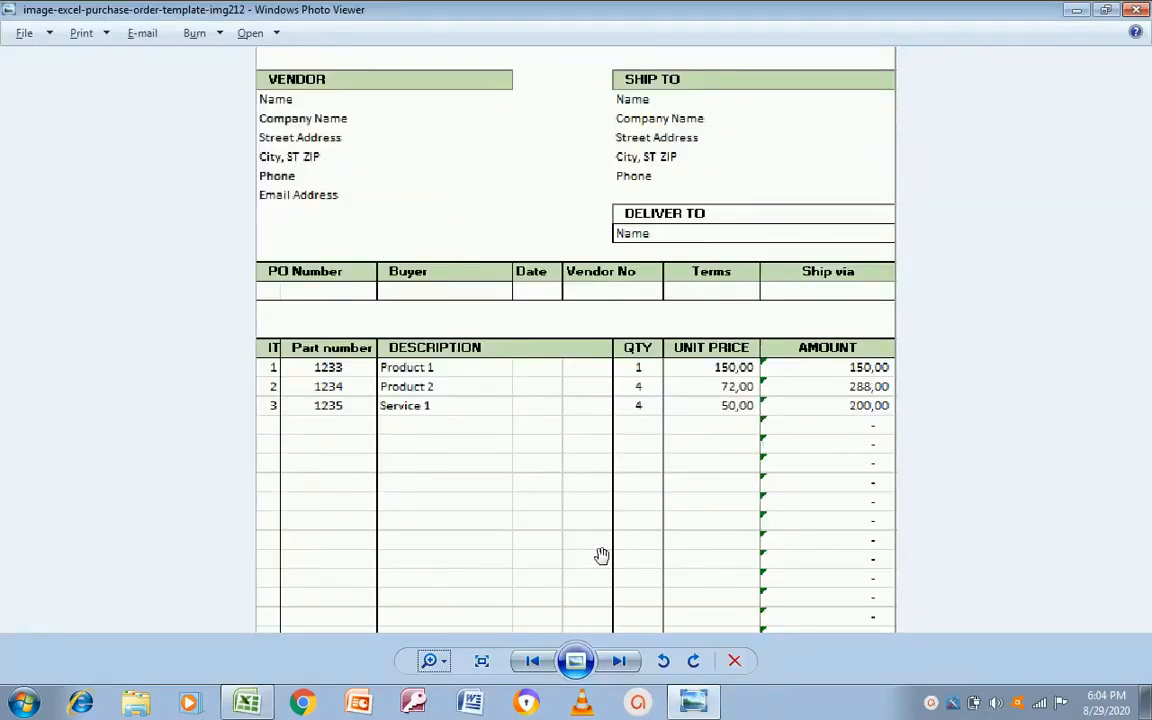
Step: Zoom out the template image to see its header and TOTAL NET row, then return to Excel
click(431, 660)
drag(434, 659, 433, 670)
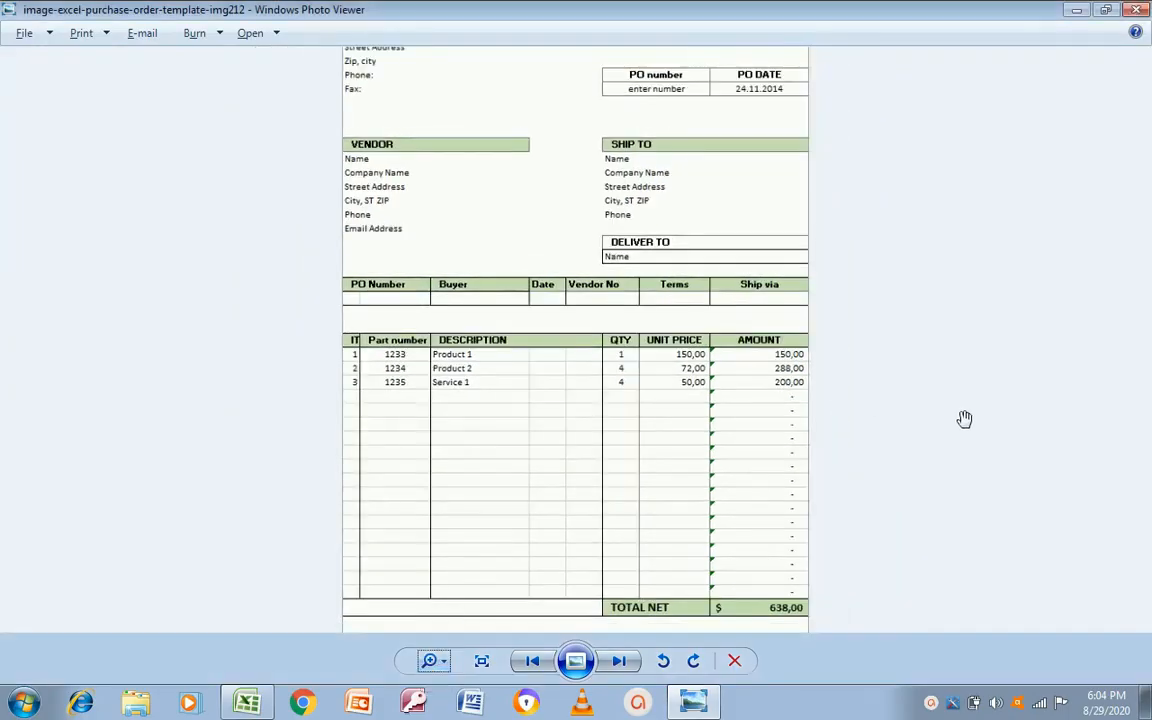
key(alt+Tab)
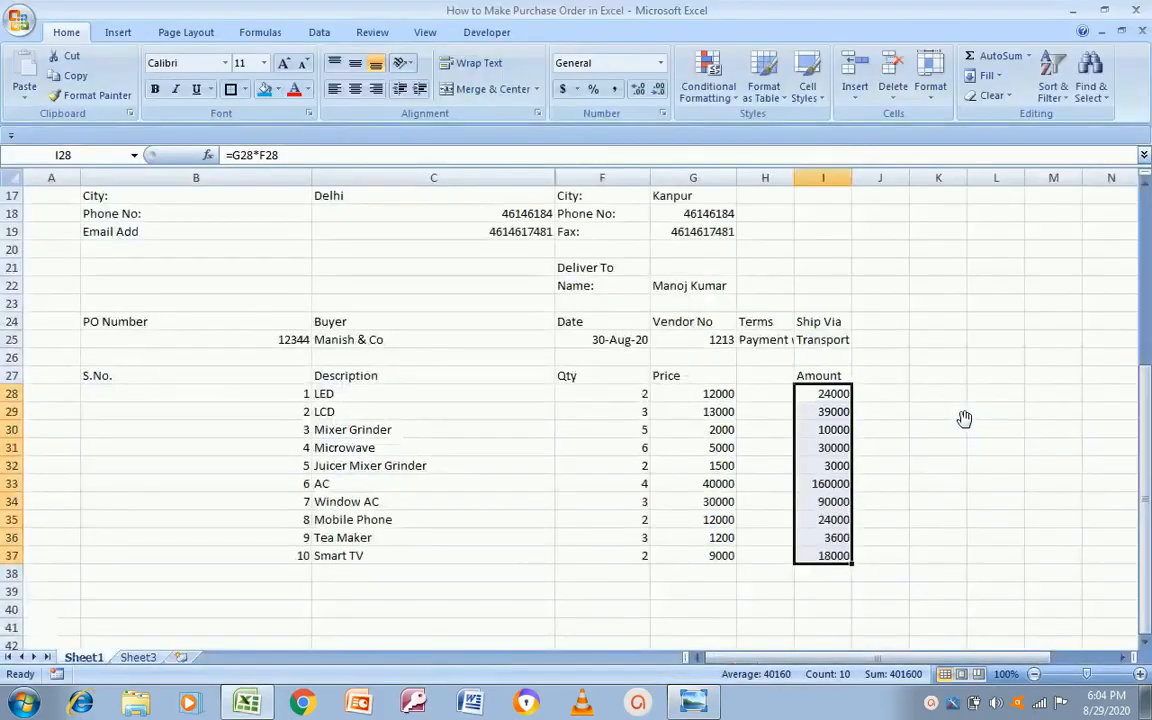
Step: Copy the I37 Amount formula down through I50
click(757, 576)
key(Left)
key(Up)
key(Right)
key(Right)
key(ctrl+c)
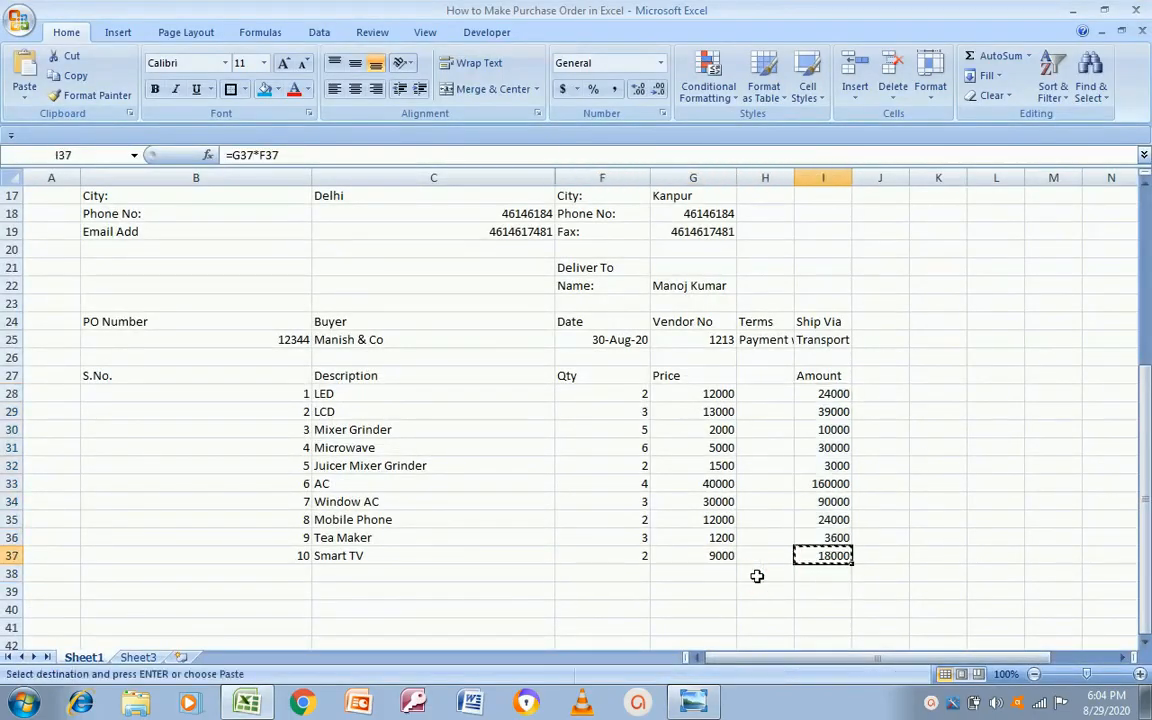
key(shift+Down)
key(shift+Down)
key(shift+Down)
key(shift+Down)
key(shift+Down)
key(shift+Down)
key(shift+Down)
key(shift+Down)
key(shift+Down)
key(shift+Down)
key(shift+Down)
key(shift+Down)
key(shift+Down)
key(ctrl+v)
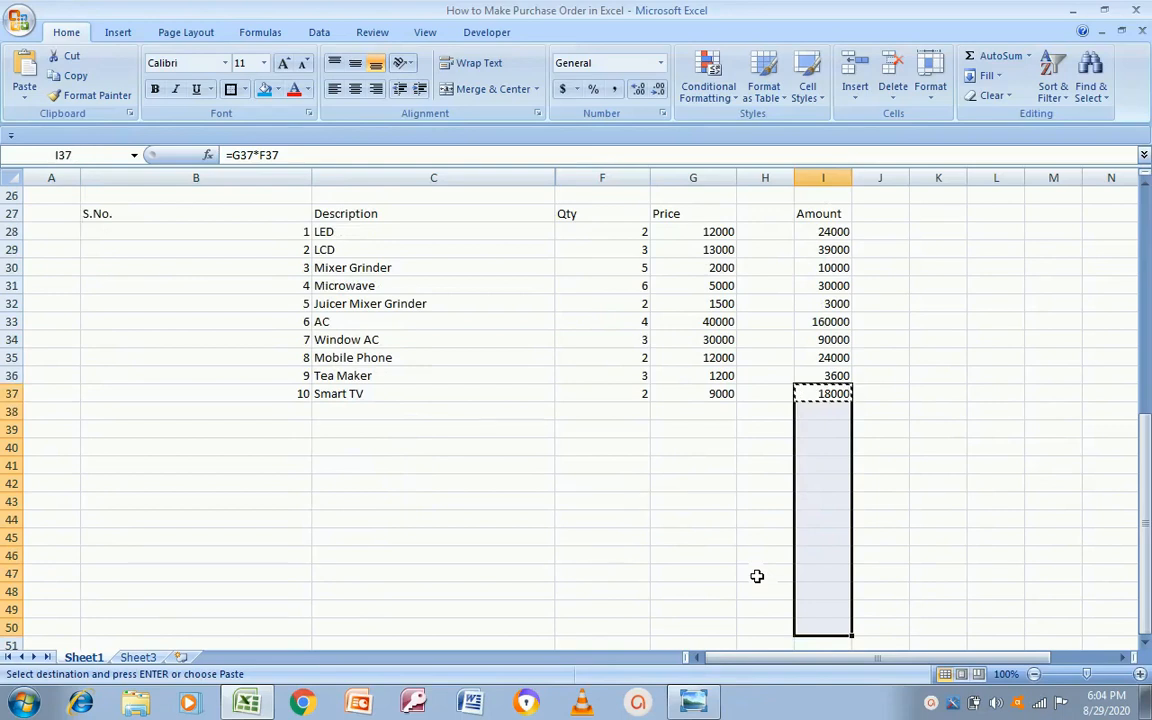
key(Escape)
Step: Continue the S.No. series from 9 and 10 to number rows 38–50 as 11 through 23
key(Down)
key(Left)
key(Left)
key(Left)
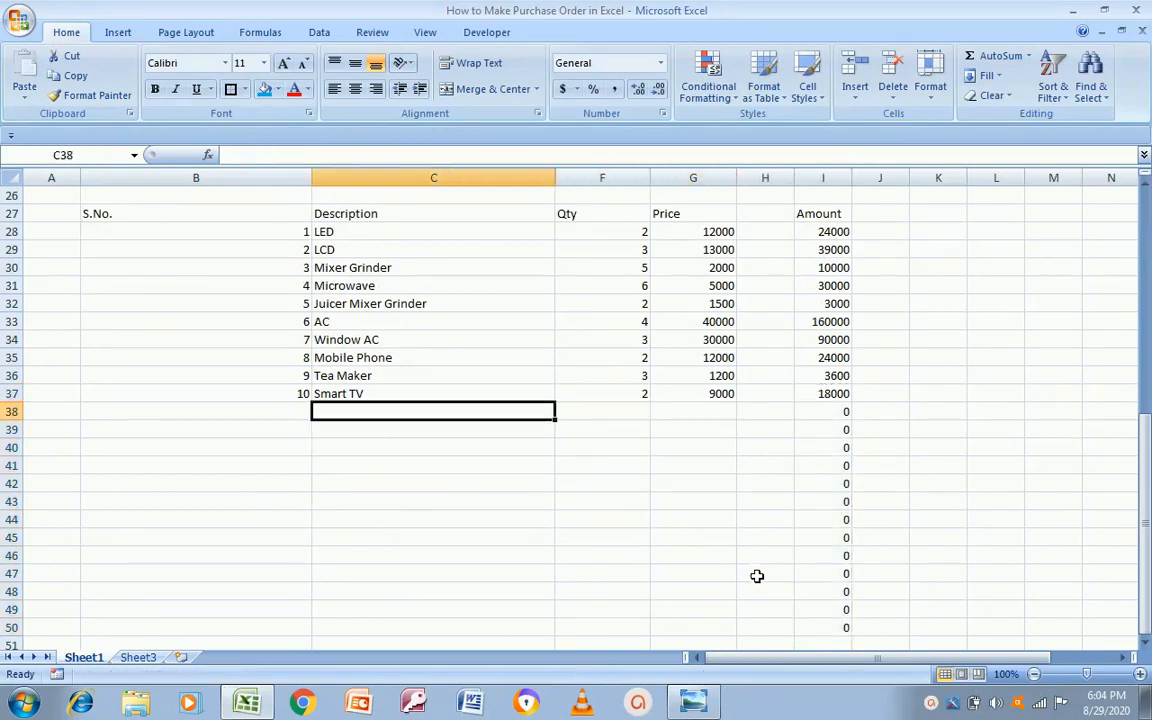
key(Up)
key(Left)
key(Left)
key(Up)
key(shift+Down)
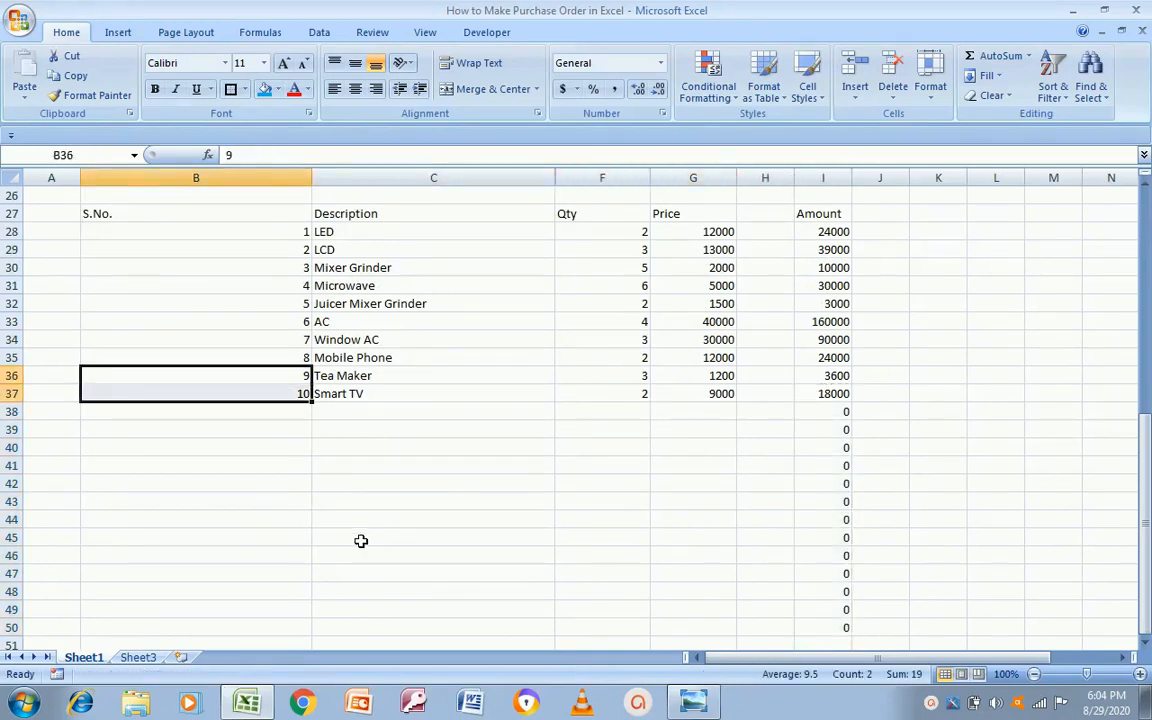
drag(311, 401, 306, 628)
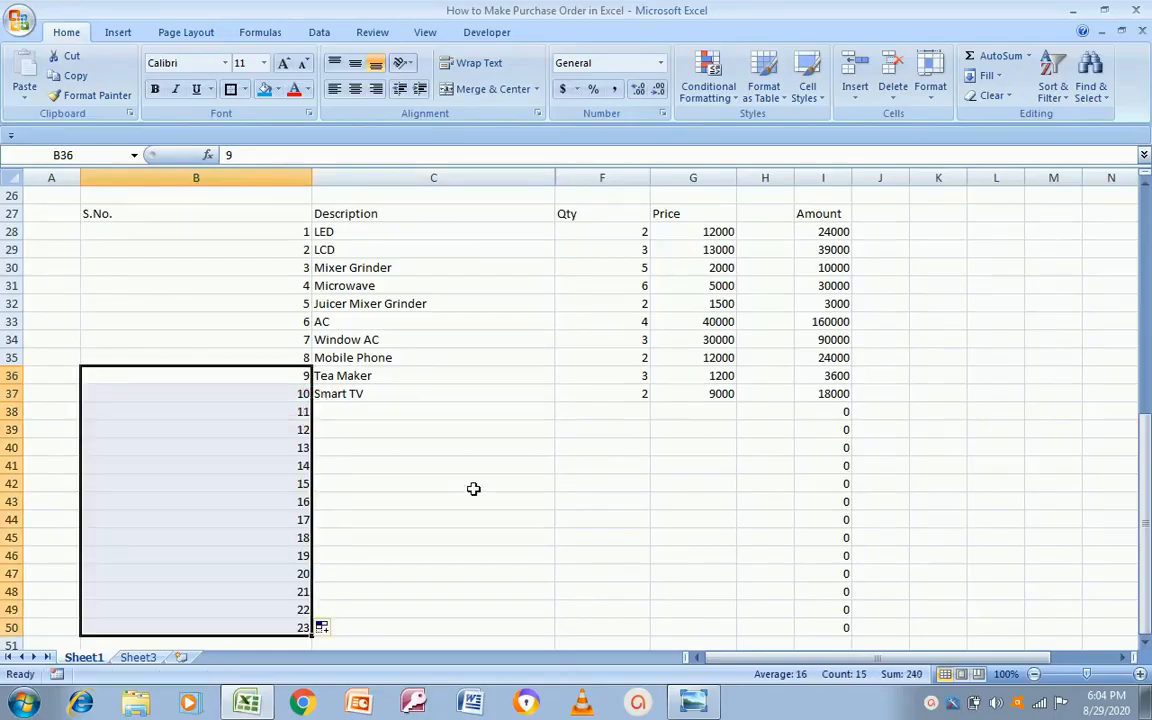
click(408, 416)
click(408, 416)
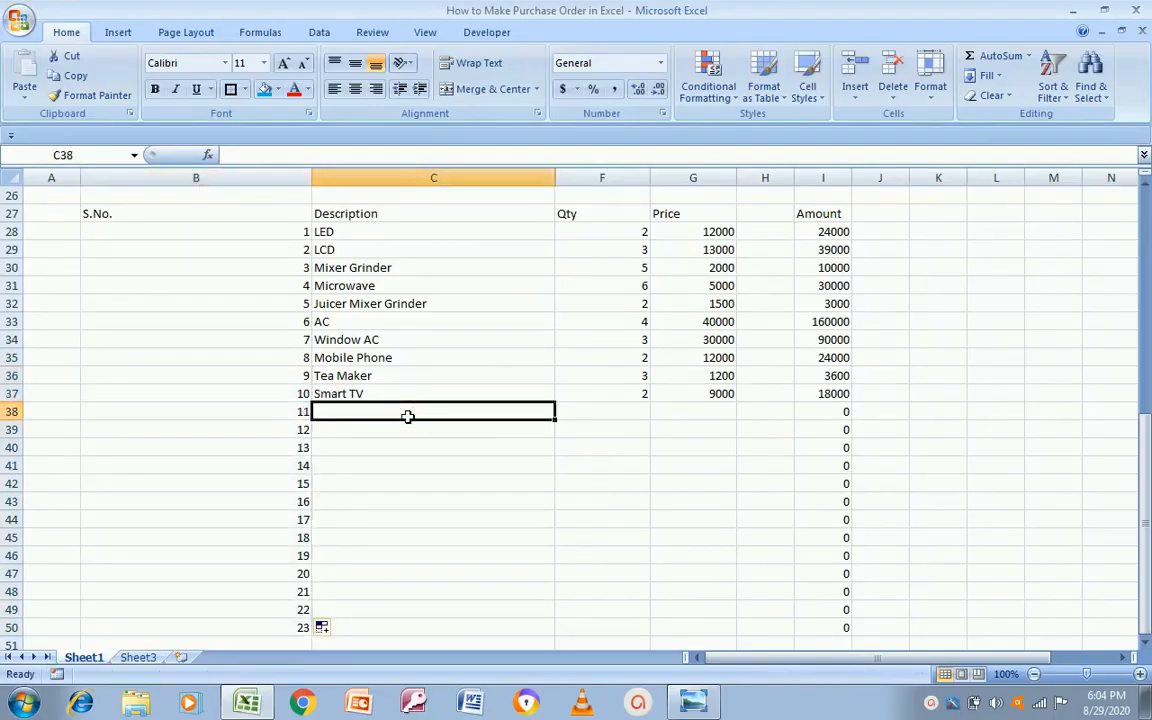
Step: Compare the extended table with the template image, ending at row 51 in column F
key(alt+Tab)
key(alt+Tab)
key(Right)
key(Right)
key(Right)
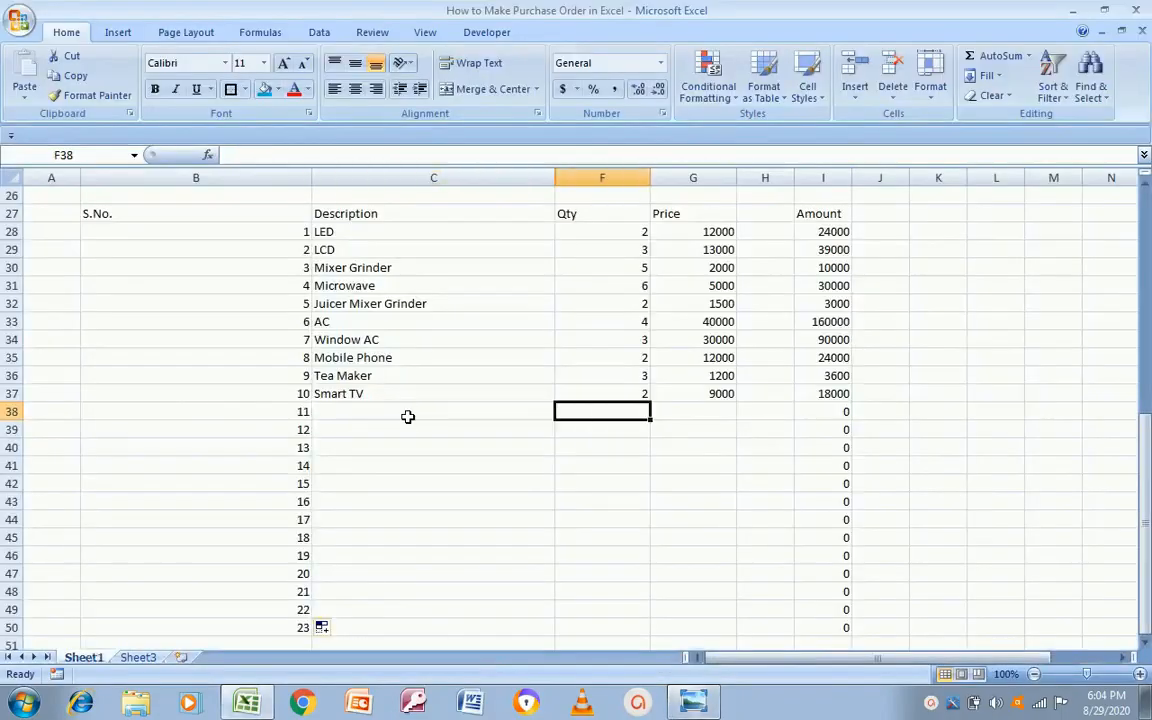
key(Left)
key(Left)
key(Right)
key(Right)
key(alt+Tab)
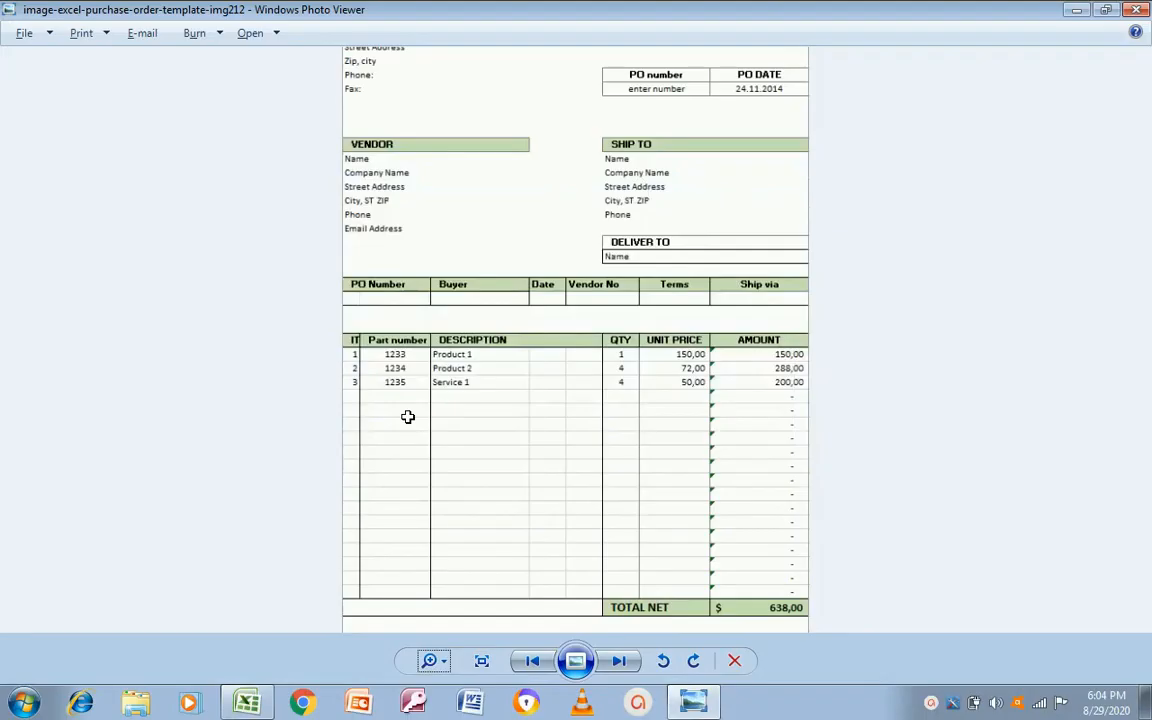
key(alt+Tab)
key(Down)
key(Down)
key(Down)
key(Down)
key(Down)
key(Down)
key(Down)
key(Down)
key(Down)
key(Down)
key(Down)
key(Down)
key(Down)
key(Down)
key(Down)
key(Down)
key(Down)
key(Up)
key(Up)
key(Up)
key(Up)
key(Left)
key(Left)
key(Left)
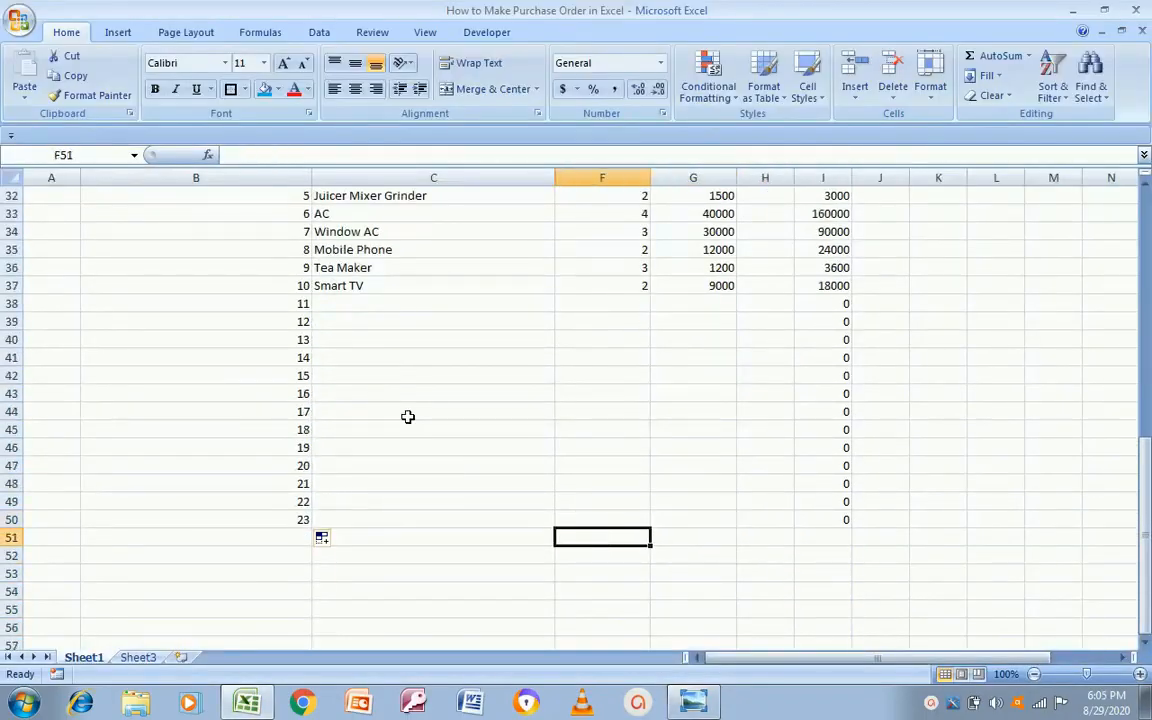
Step: Select entire rows 45–48 and delete them with Ctrl+minus
key(Up)
key(Up)
key(Up)
key(Up)
key(Up)
key(Up)
key(Up)
key(Up)
key(Up)
key(Up)
key(Left)
key(Left)
key(Left)
key(Down)
key(Up)
key(Down)
key(shift+Down)
key(shift+Down)
key(shift+Down)
key(Down)
key(Down)
key(Down)
key(shift+Down)
key(shift+Down)
key(shift+Down)
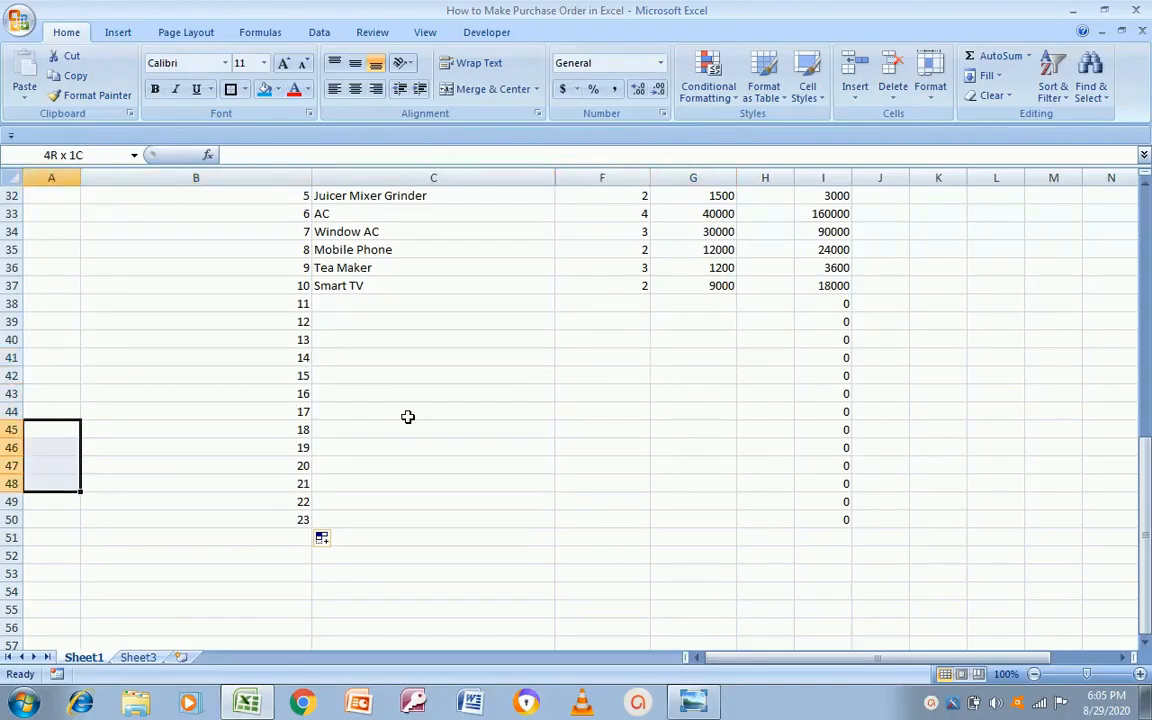
key(shift+space)
key(ctrl+minus)
Step: Review the Price column from the table top and compare it against the template image
key(Up)
key(Up)
key(Up)
key(Up)
key(Up)
key(Up)
key(Up)
key(Up)
key(Up)
key(Up)
key(Up)
key(Up)
key(Up)
key(Up)
key(Up)
key(Up)
key(Up)
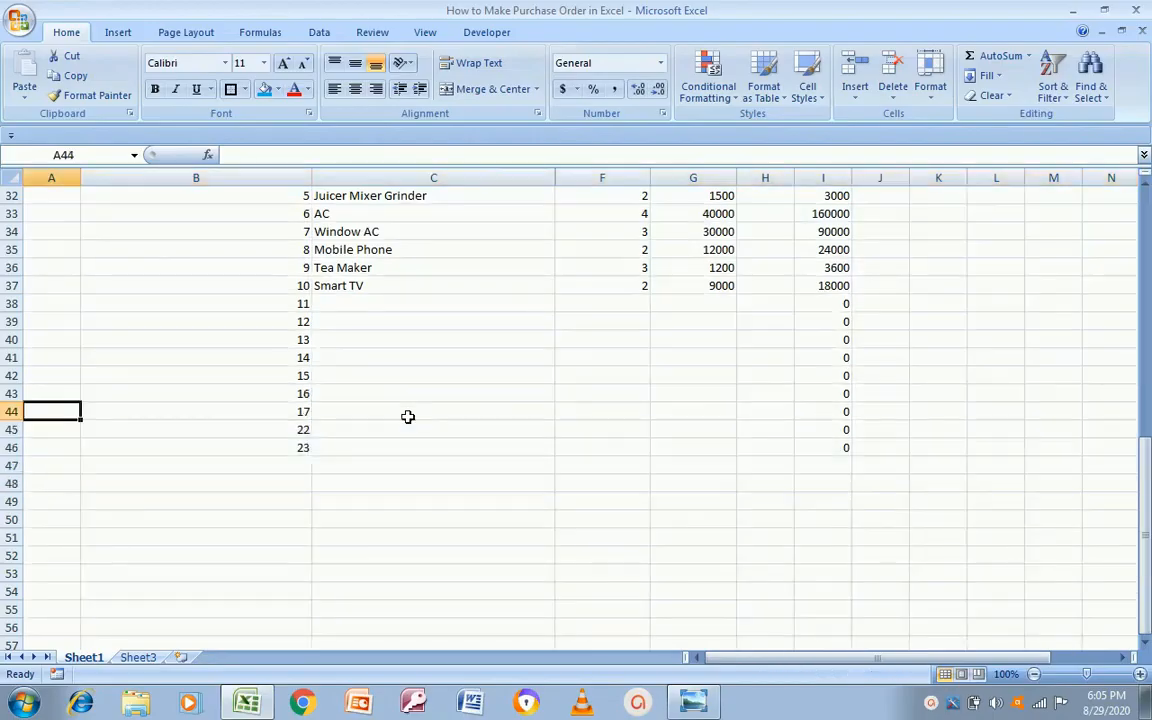
key(Up)
key(Up)
key(Right)
key(Right)
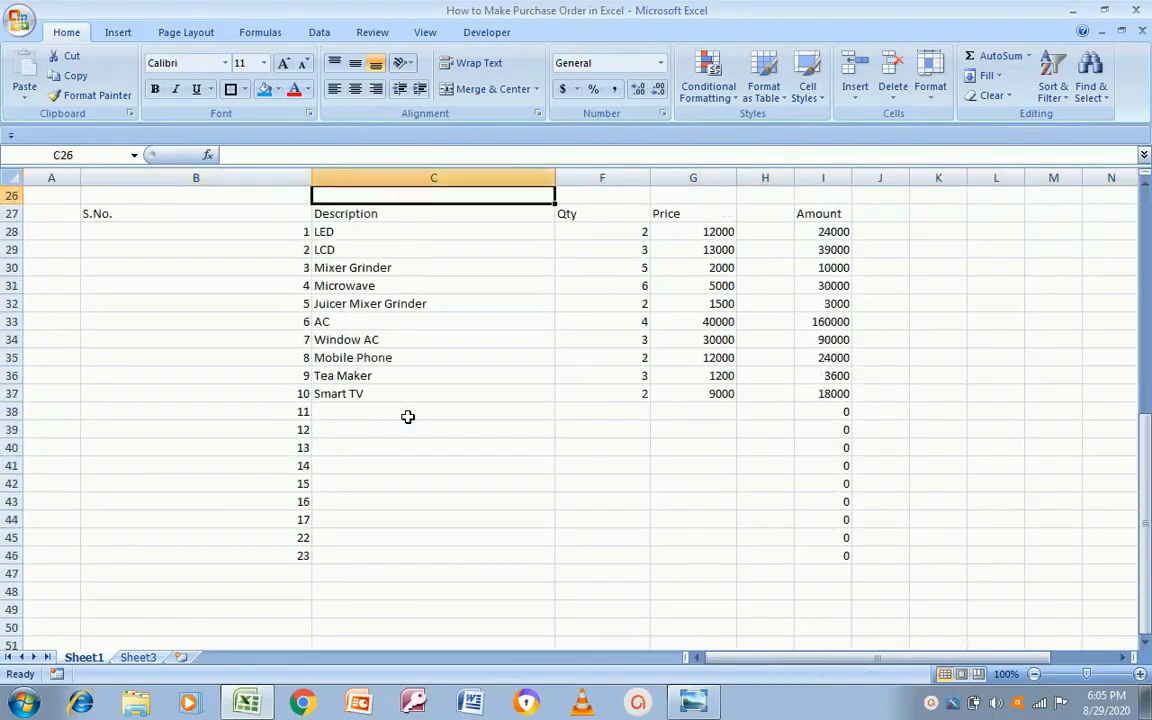
key(Right)
key(Right)
key(Down)
key(Down)
key(Down)
key(Down)
key(Down)
key(Down)
key(Down)
key(Down)
key(Down)
key(Down)
key(Down)
key(Down)
key(Down)
key(Down)
key(Down)
key(Down)
key(Down)
key(Down)
key(Down)
key(Down)
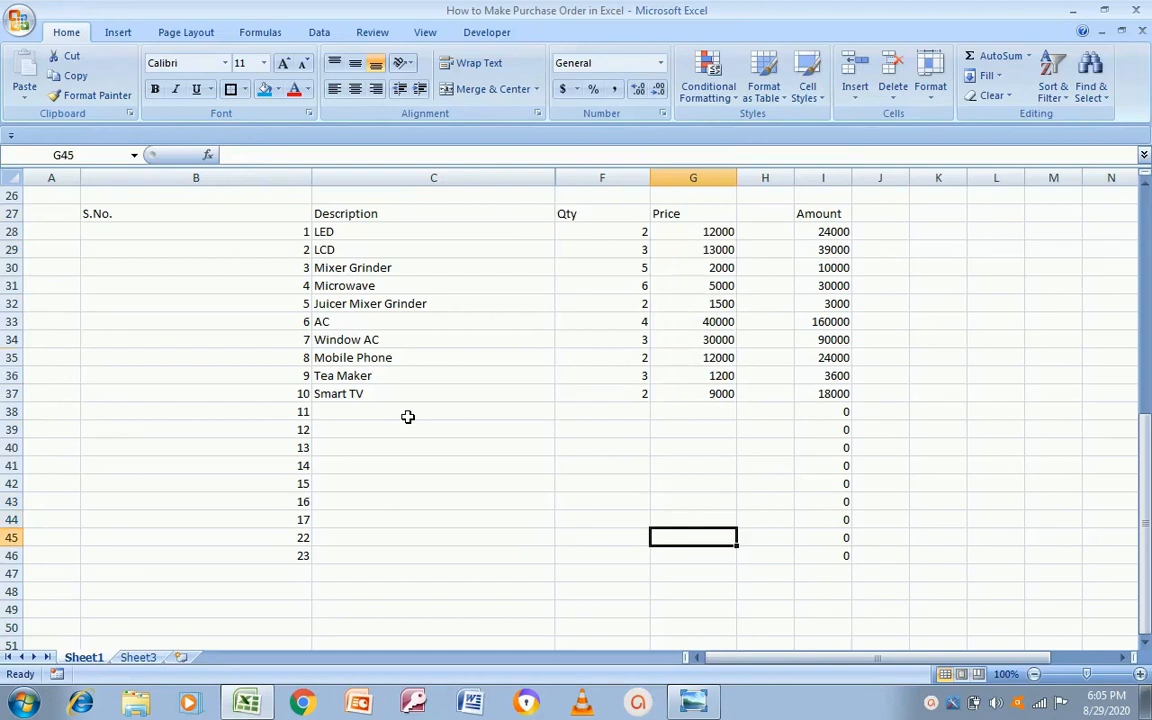
key(Left)
key(Left)
key(alt+Tab)
key(alt+Tab)
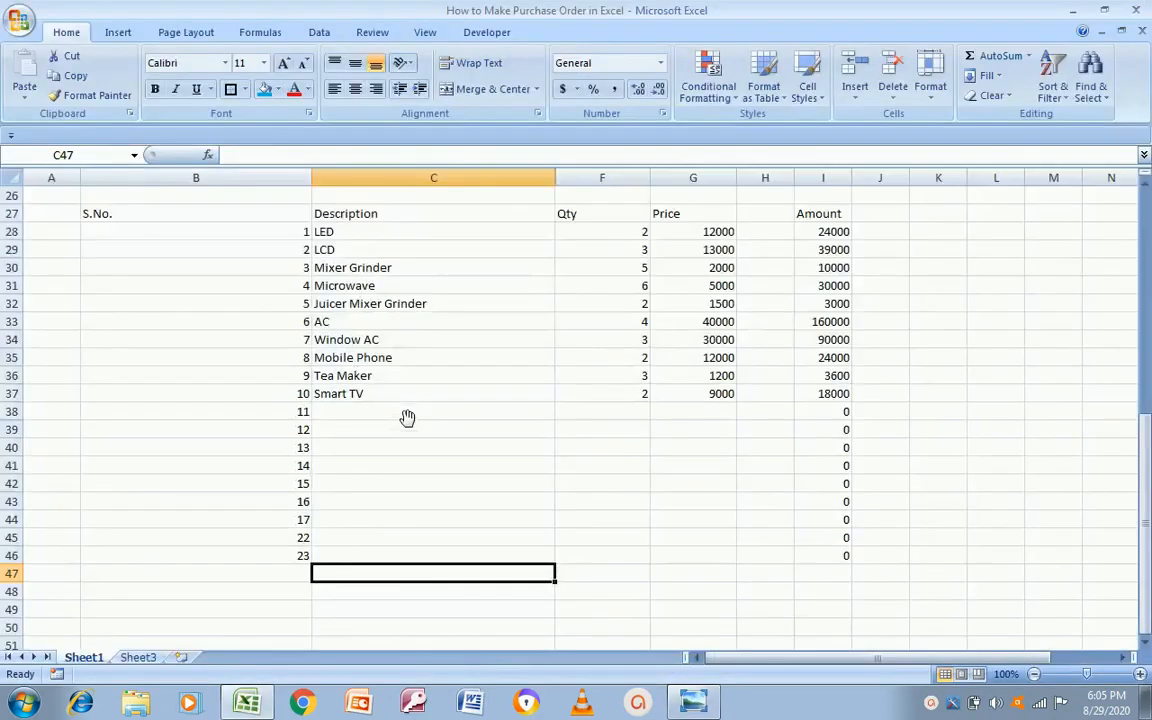
key(alt+Tab)
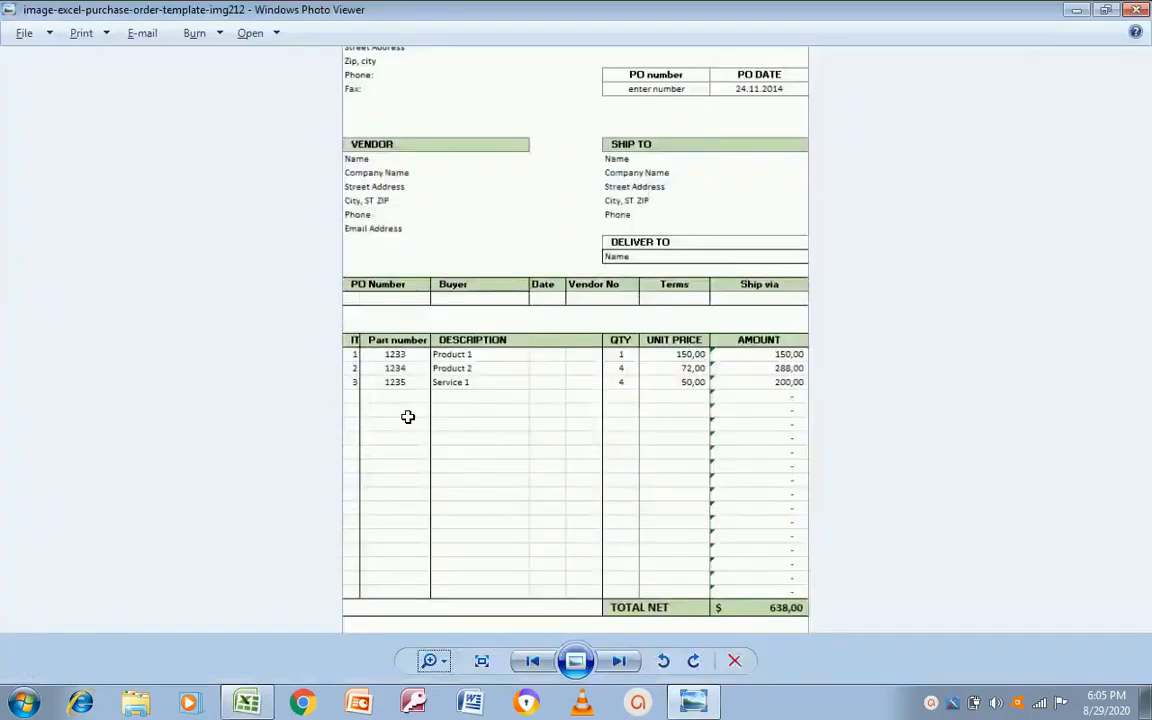
key(alt+Tab)
key(alt+Tab)
key(alt+Tab)
Step: Merge F47:G47 below the table and begin typing the total label, starting with 'T'
key(shift+Right)
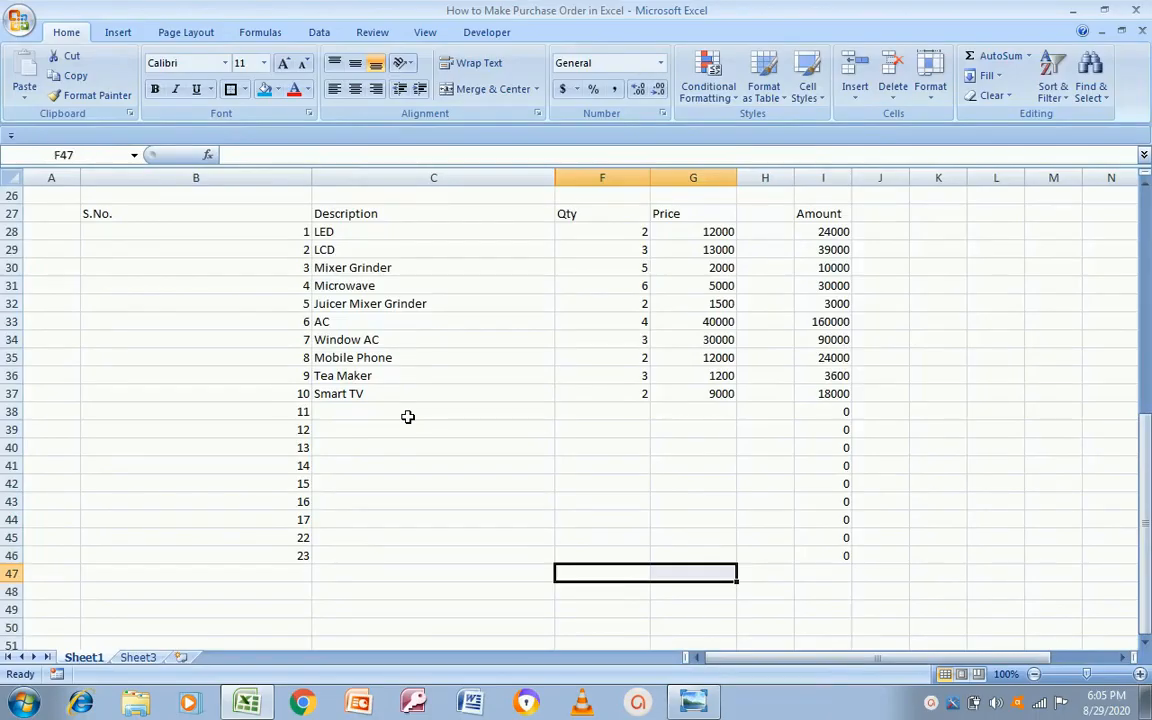
click(481, 92)
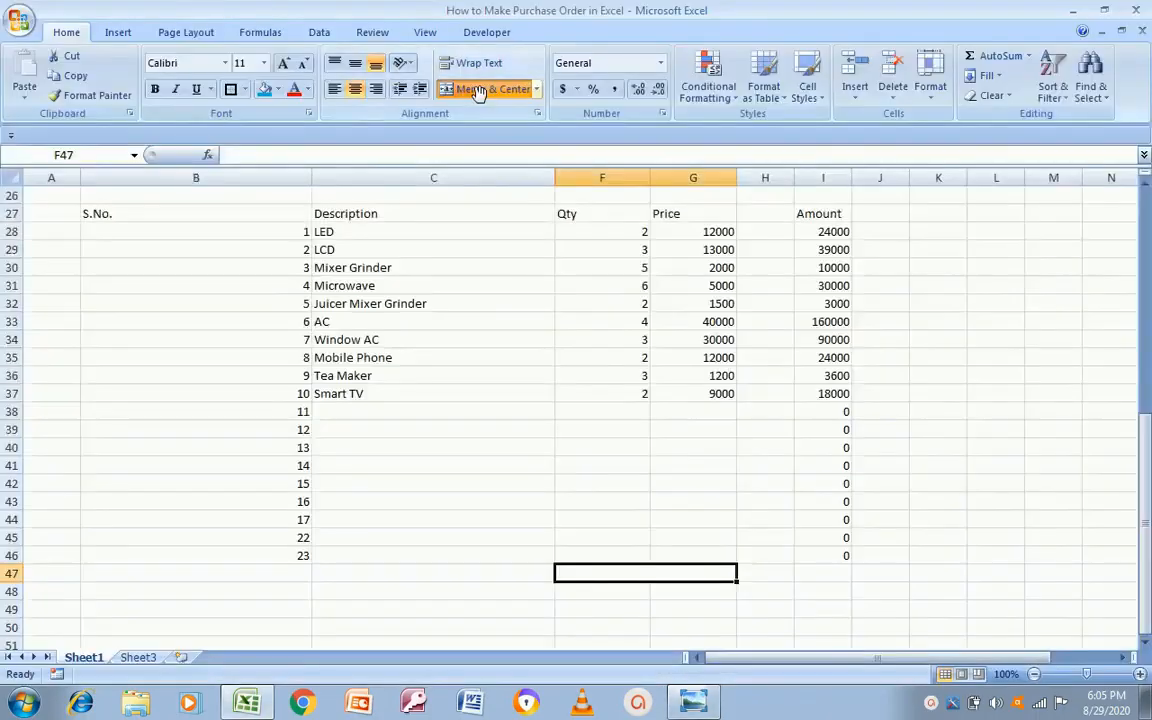
text(To)
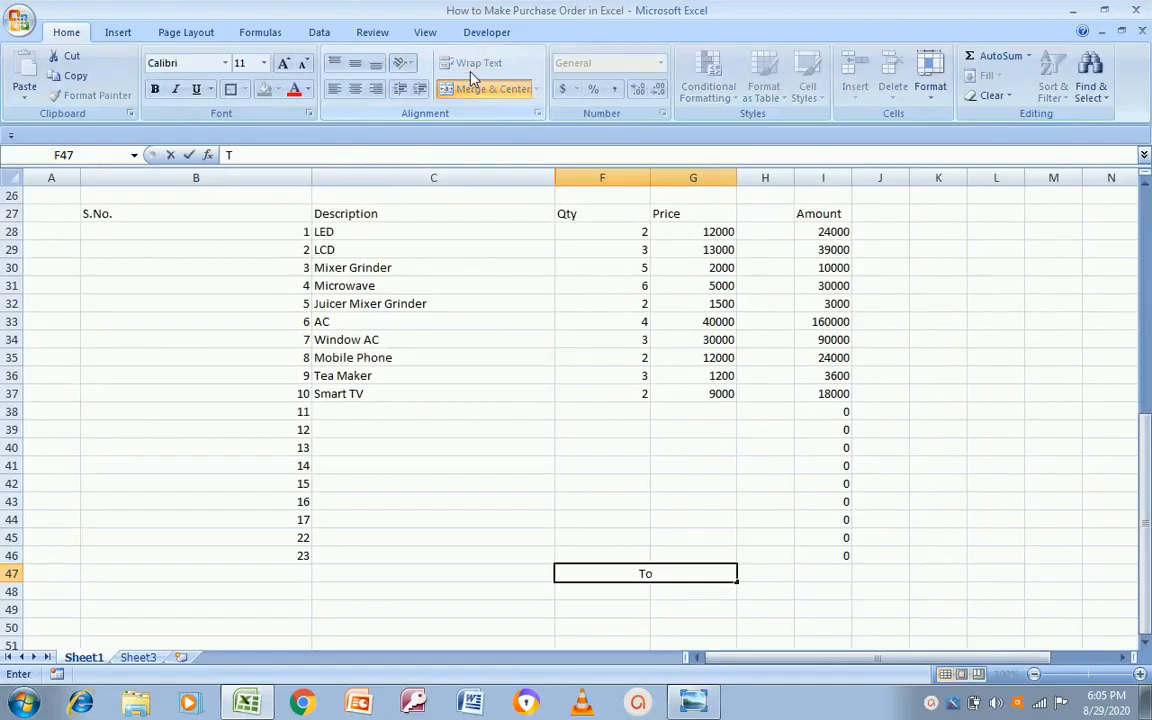
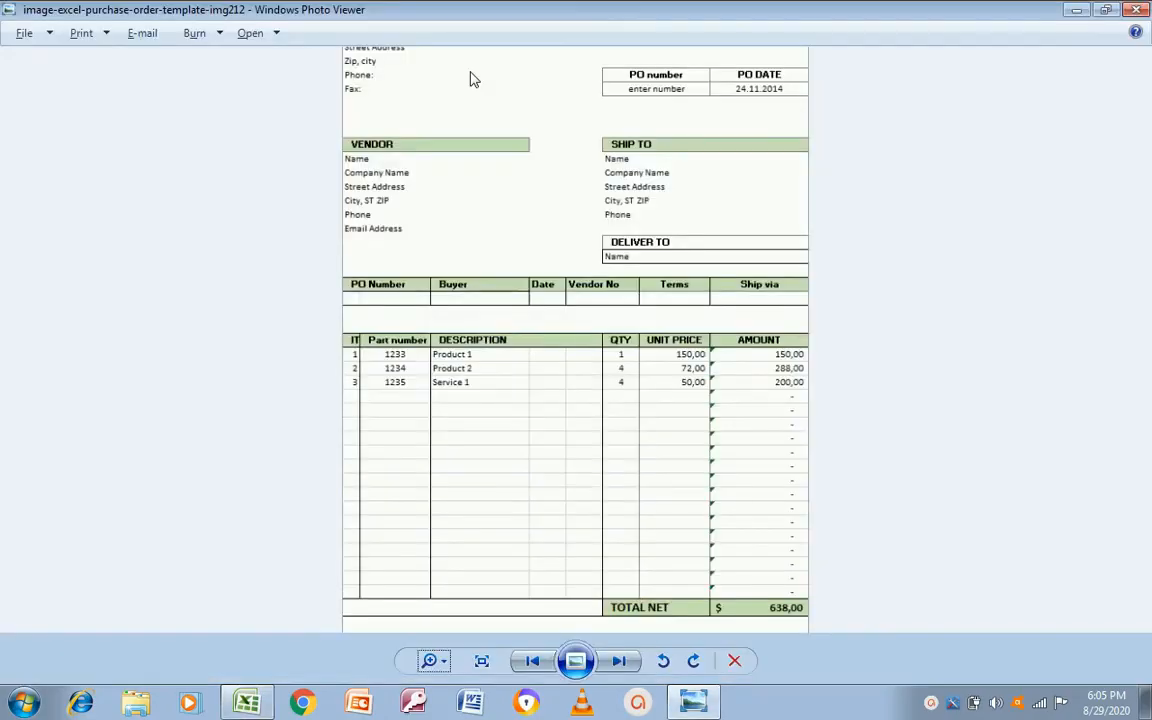
Step: Finish the 'Total Amount' label in F47 and enter =SUM(I28:I46) in I47, giving 401600
key(alt+Tab)
text(Amount)
key(Tab)
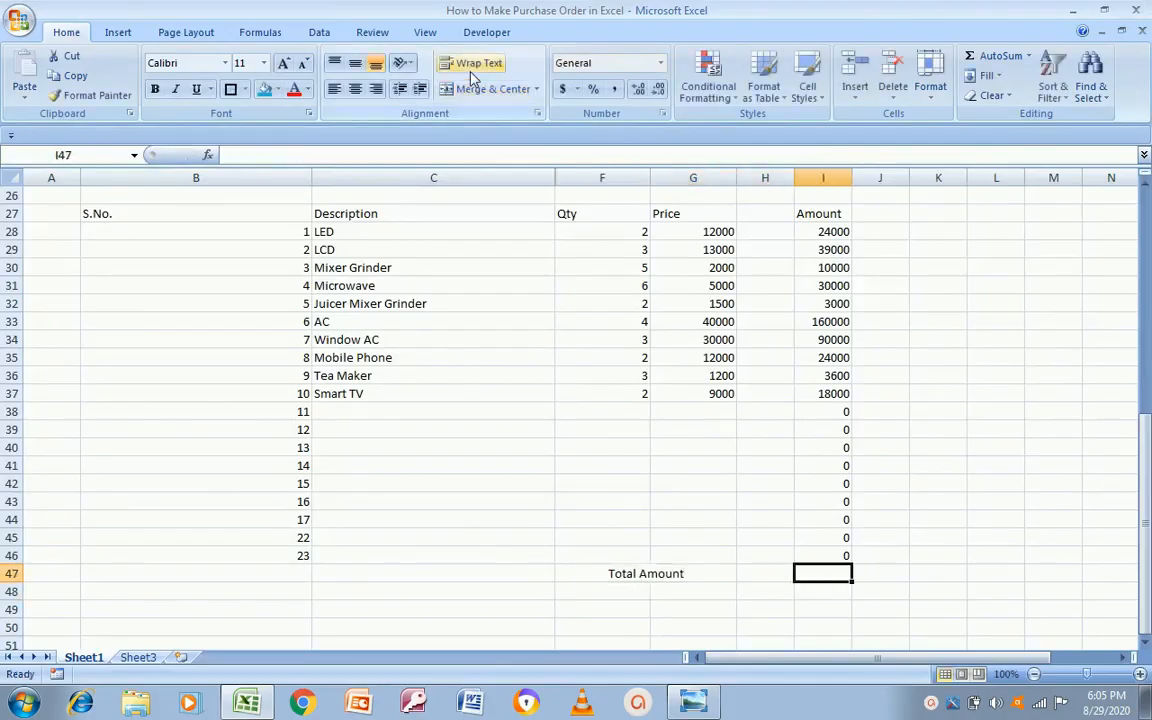
text(=sum)
key(Tab)
key(Up)
key(Up)
key(Up)
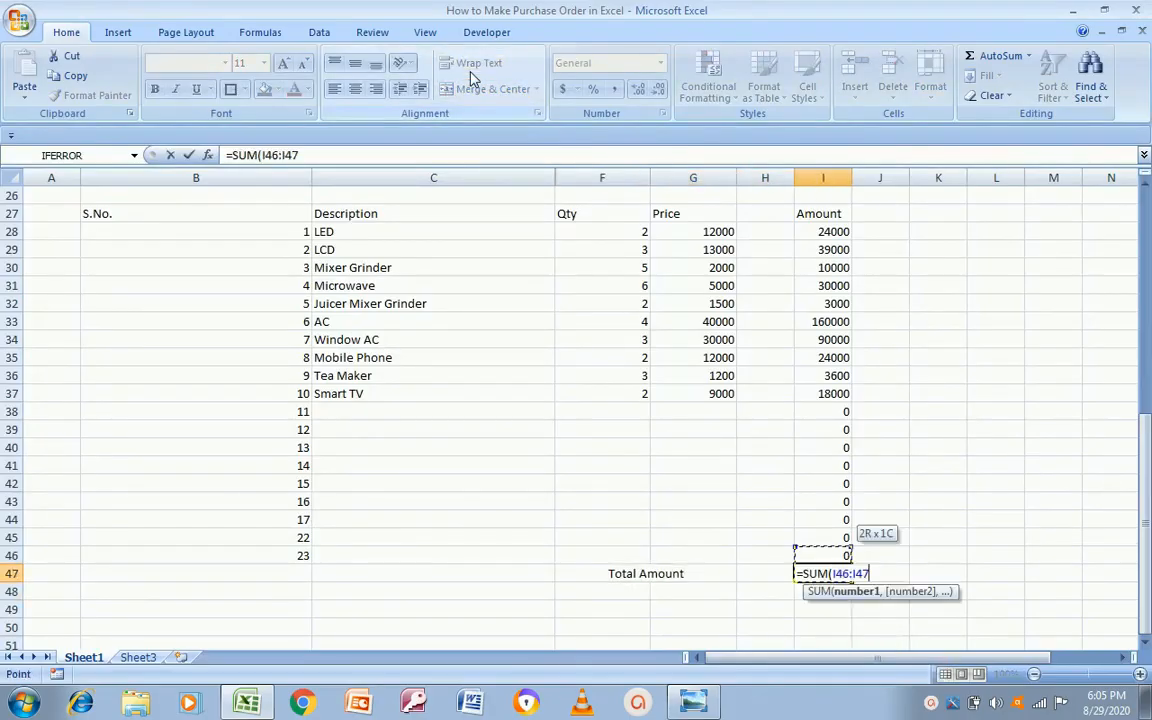
key(Up)
key(Up)
key(Up)
key(Up)
key(Up)
key(Up)
key(Up)
key(Up)
key(Up)
key(Up)
key(Up)
key(Up)
key(Up)
key(Up)
key(Up)
key(Up)
key(Up)
key(Down)
key(shift+Down)
key(shift+Down)
key(shift+Down)
key(shift+Down)
key(shift+Down)
key(shift+Down)
key(shift+Down)
key(shift+Down)
key(shift+Down)
key(shift+Down)
key(shift+Down)
key(shift+Down)
key(shift+Down)
key(shift+Down)
key(shift+Down)
key(shift+Down)
key(shift+Down)
key(shift+Down)
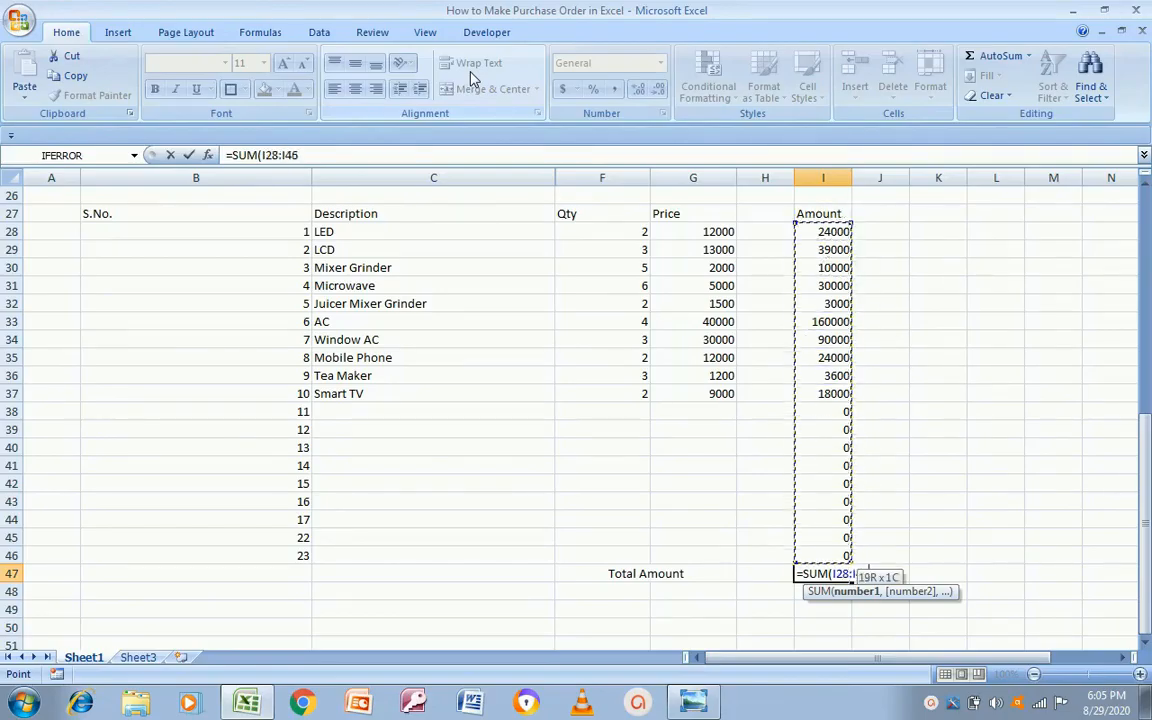
key(Return)
Step: Compare the total row and the top of the form against the template image
key(Up)
key(Left)
key(Left)
key(Left)
key(Left)
key(alt+Tab)
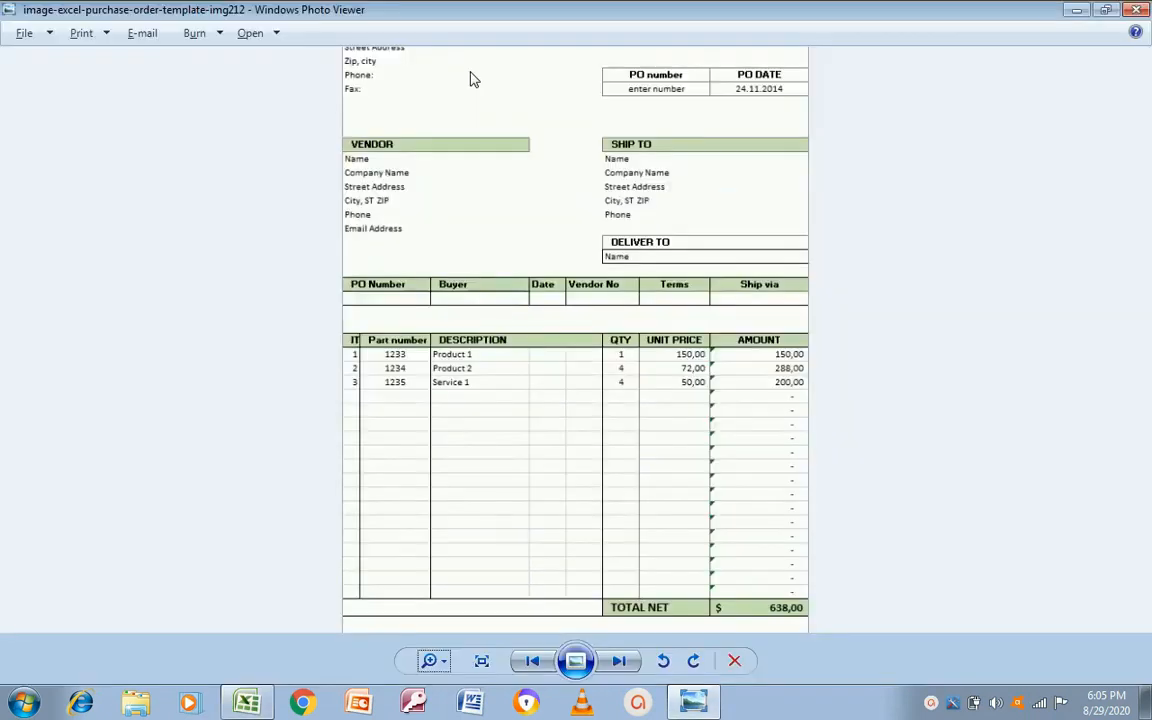
key(alt+Tab)
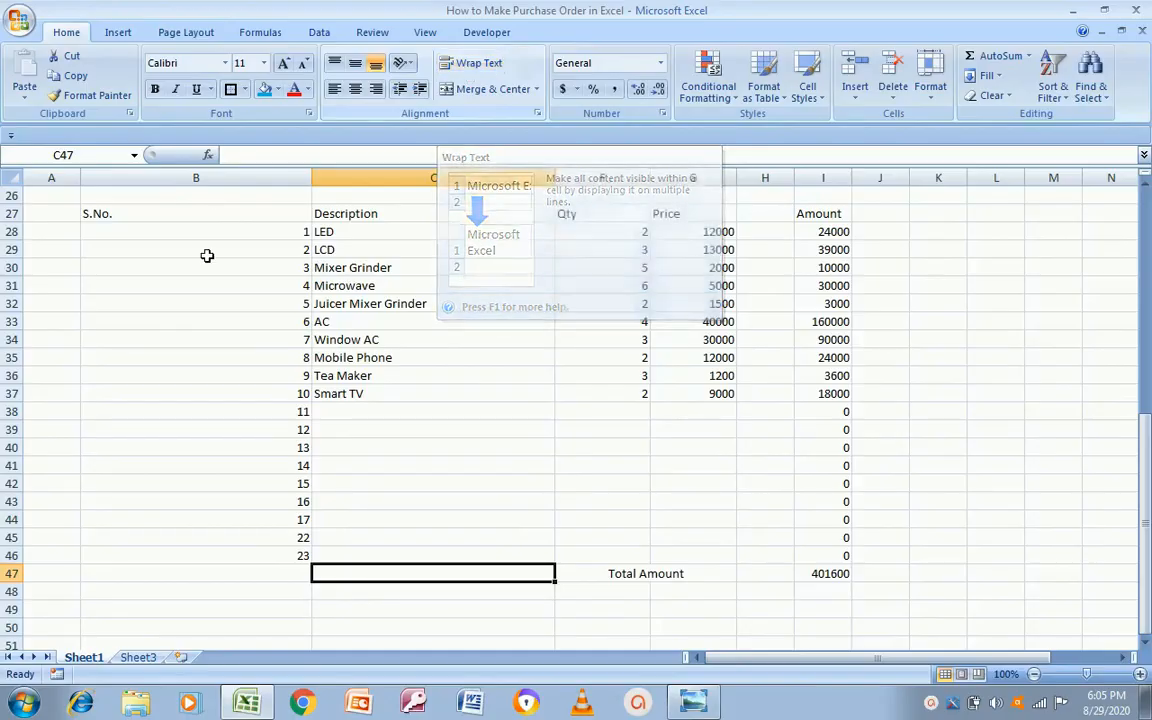
click(144, 252)
key(Up)
key(Up)
key(Up)
key(Up)
key(Up)
key(Up)
key(Up)
key(Up)
key(Up)
key(Up)
key(Up)
key(Up)
key(Up)
key(Up)
key(Up)
key(Up)
key(Up)
key(Up)
key(Up)
key(Up)
key(Up)
key(Up)
key(Up)
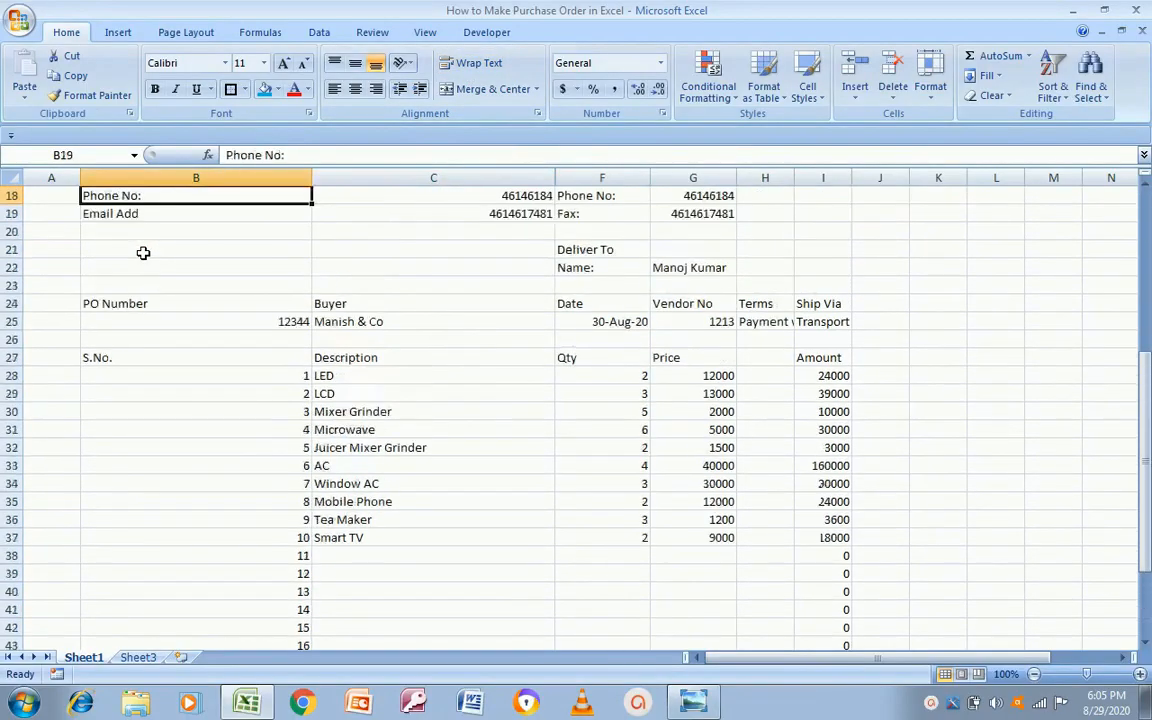
key(alt+Tab)
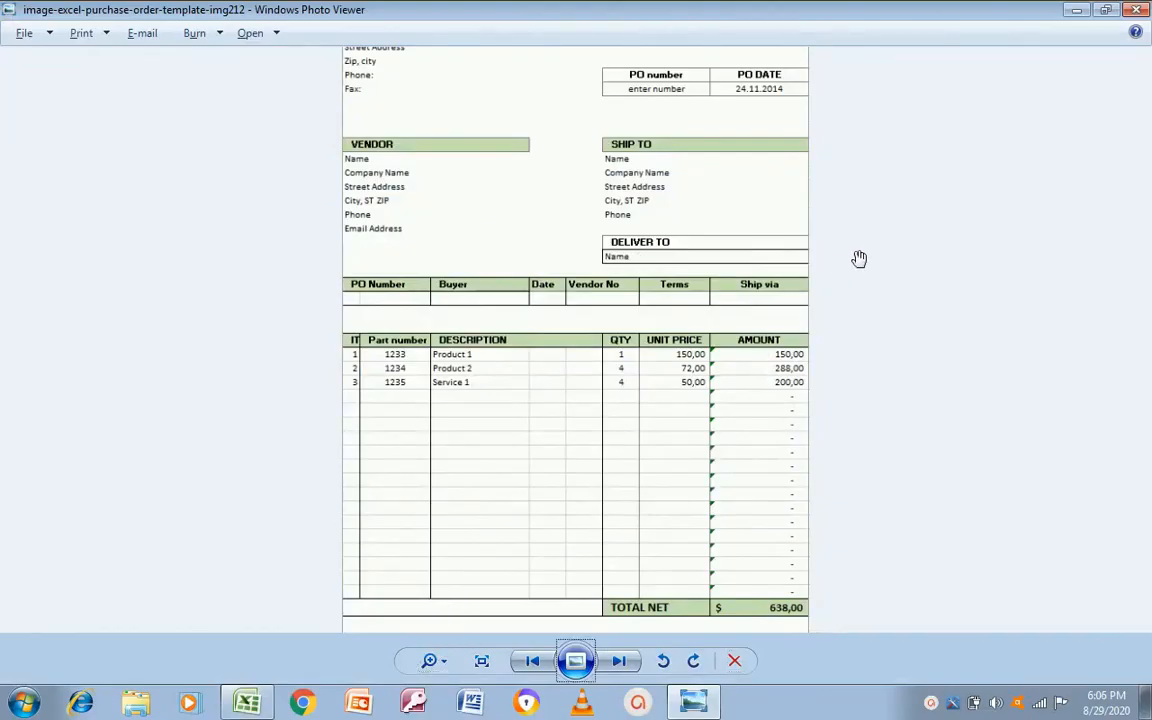
Step: Zoom the template image in slightly, then out to fit the whole page
click(434, 665)
drag(434, 658, 432, 664)
click(437, 664)
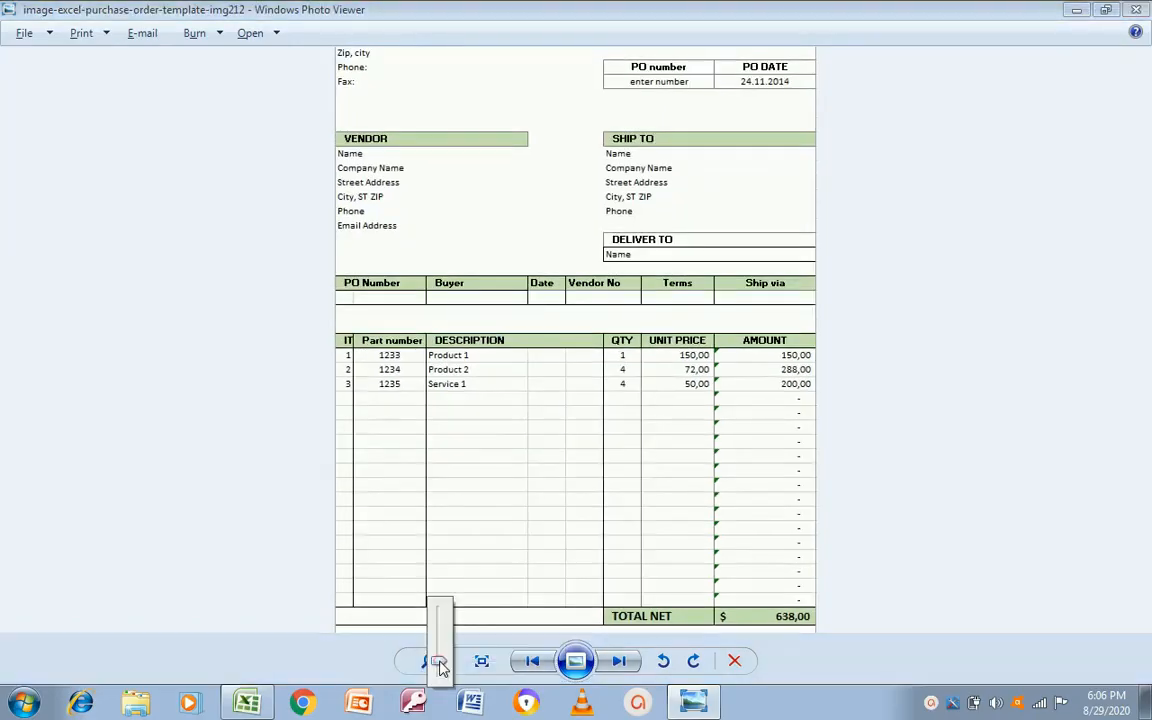
drag(440, 660, 438, 669)
Step: Go to the Purchase Order title cell and recheck the template's heading
key(alt+Tab)
key(Up)
key(Up)
key(Down)
key(Down)
key(Right)
key(alt+Tab)
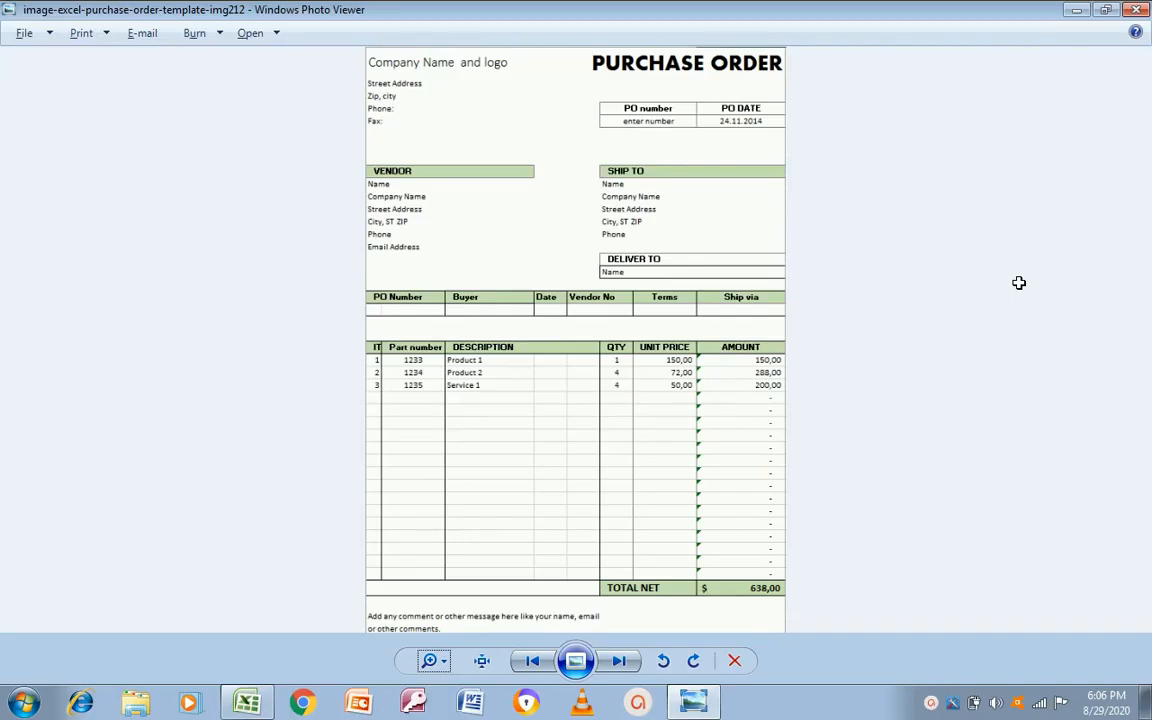
key(alt+Tab)
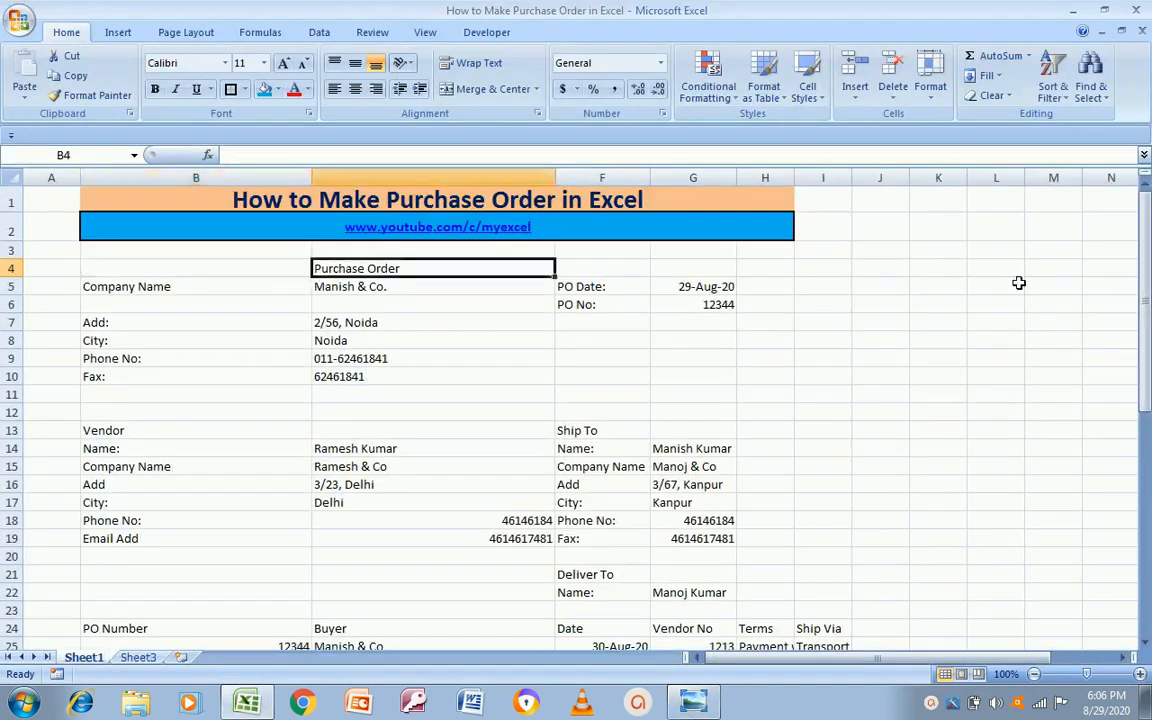
Step: Merge and centre the Purchase Order title across B4:H4, 18 pt bold
key(shift+Right)
key(shift+Right)
key(shift+Right)
key(shift+Right)
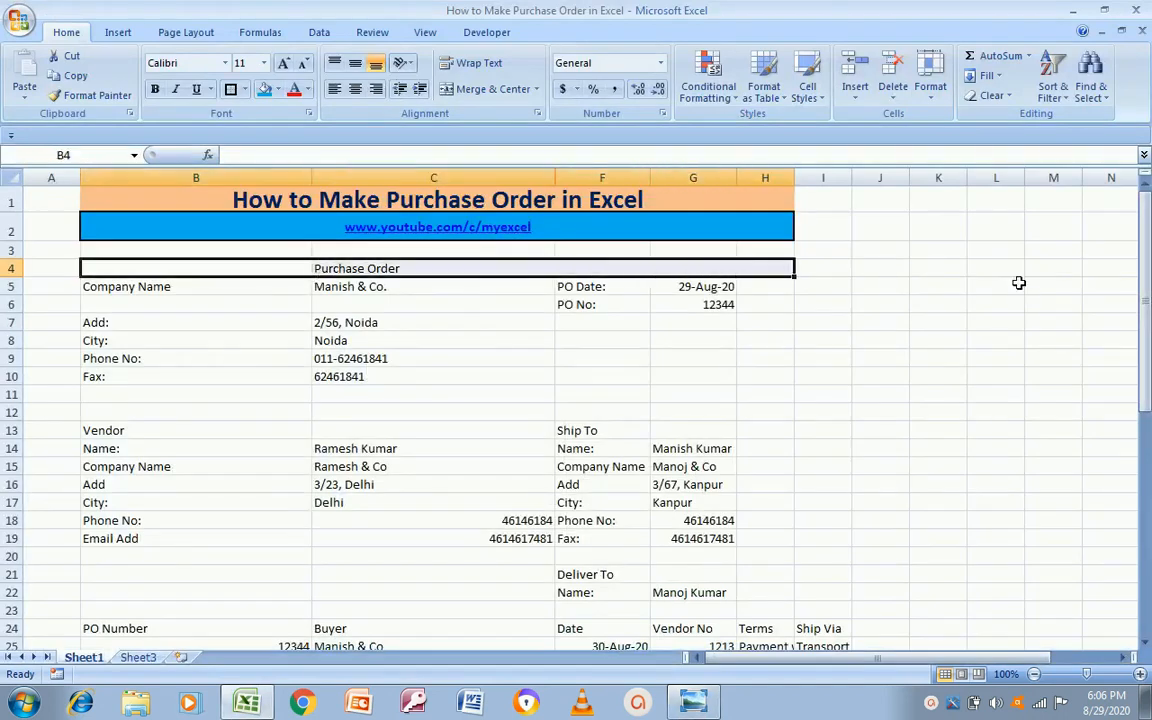
click(490, 89)
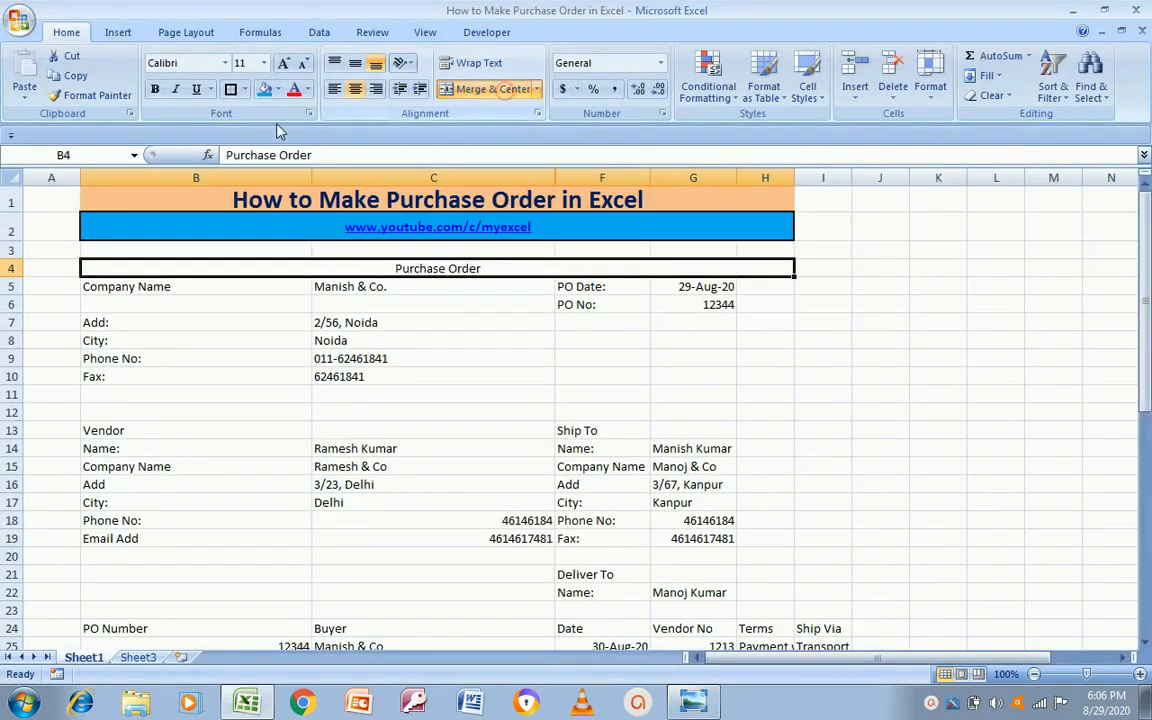
click(263, 63)
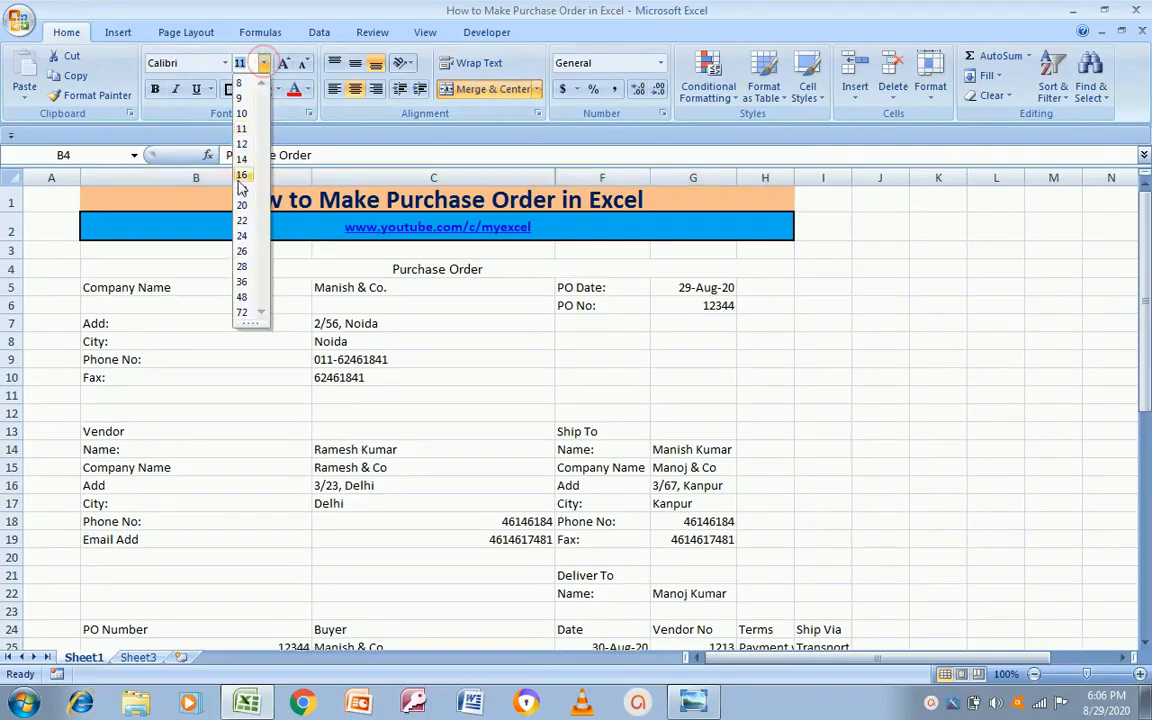
click(241, 189)
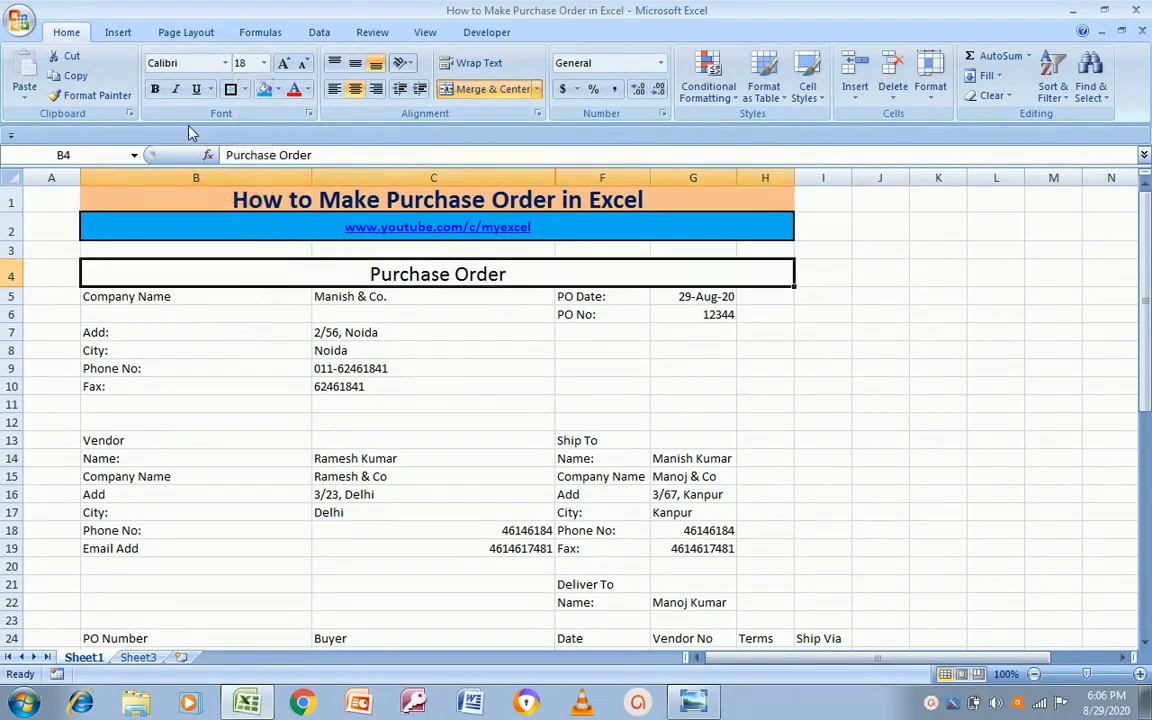
click(156, 89)
Step: Bold the Company Name, PO Date and PO No labels
key(alt+Tab)
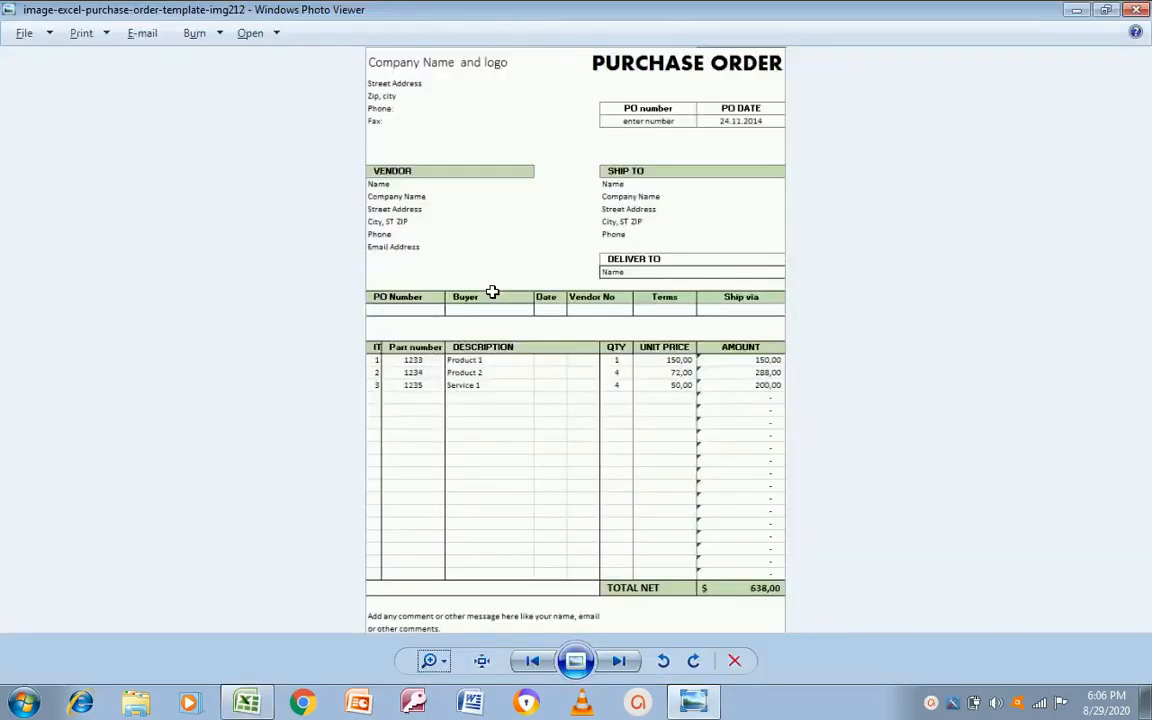
key(alt+Tab)
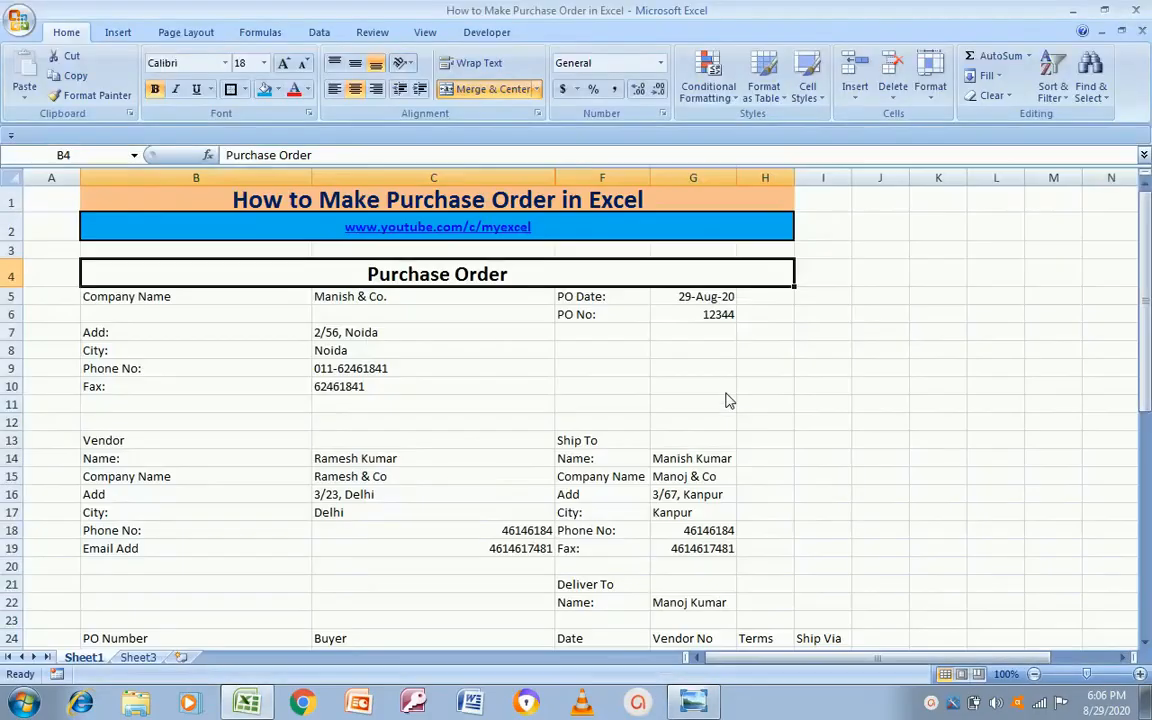
click(172, 297)
key(alt+Tab)
key(alt+Tab)
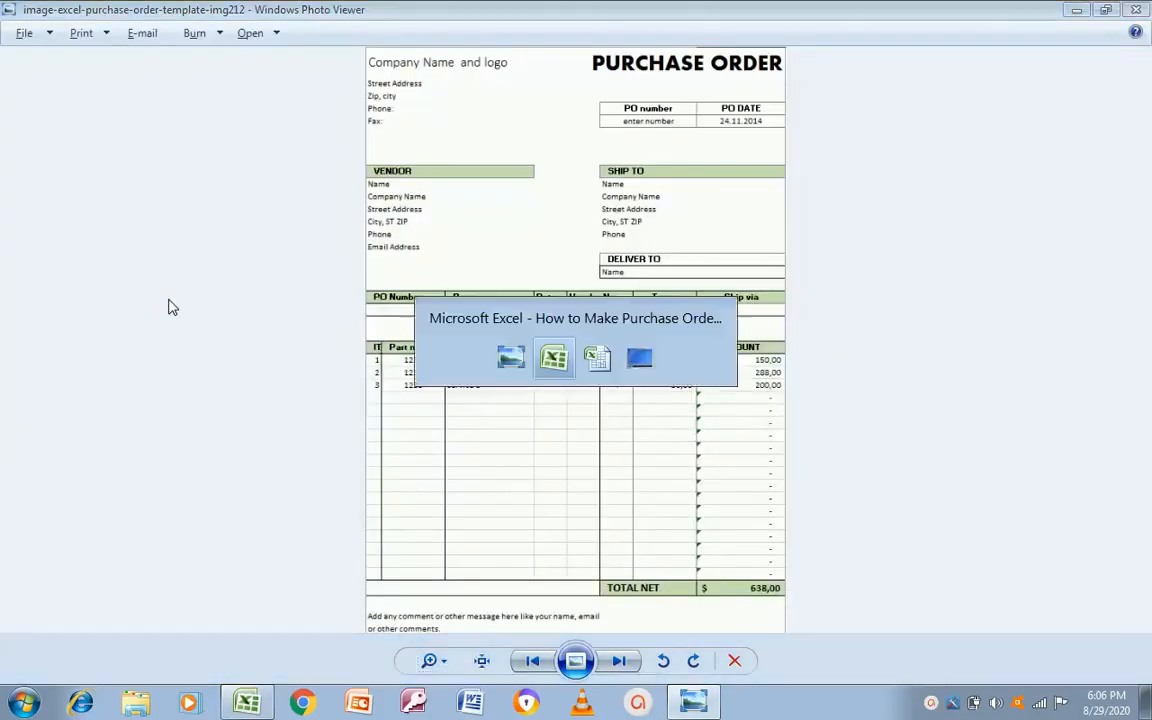
key(Right)
key(alt+Tab)
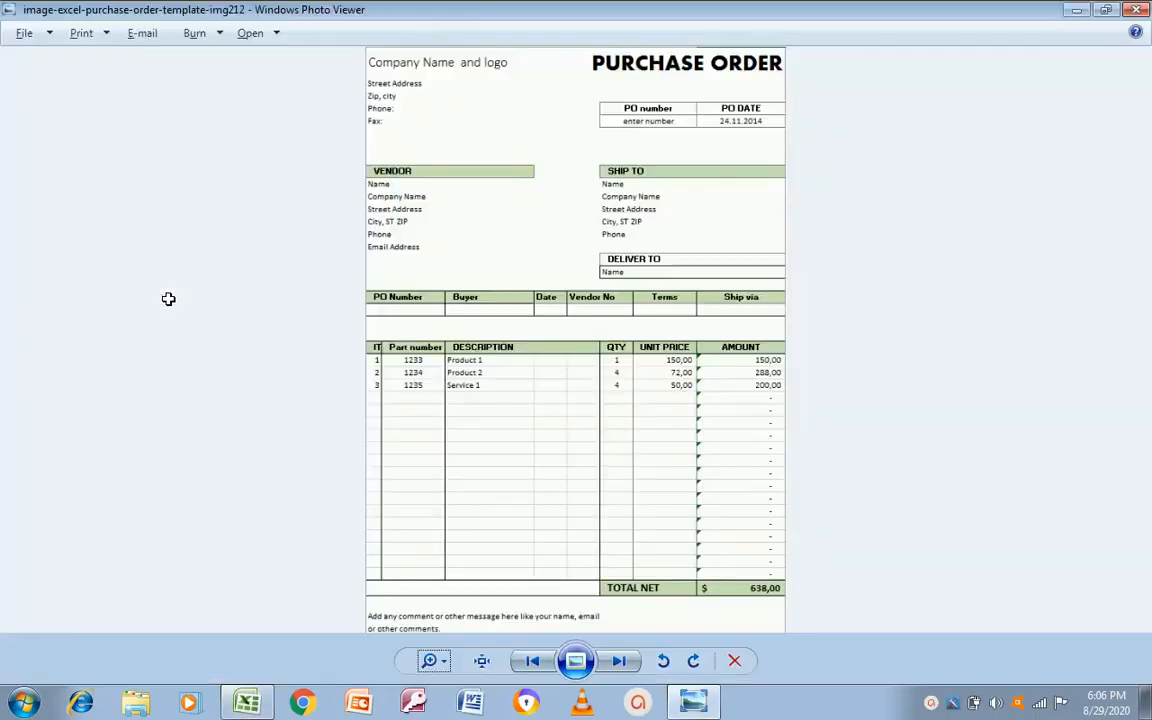
key(alt+Tab)
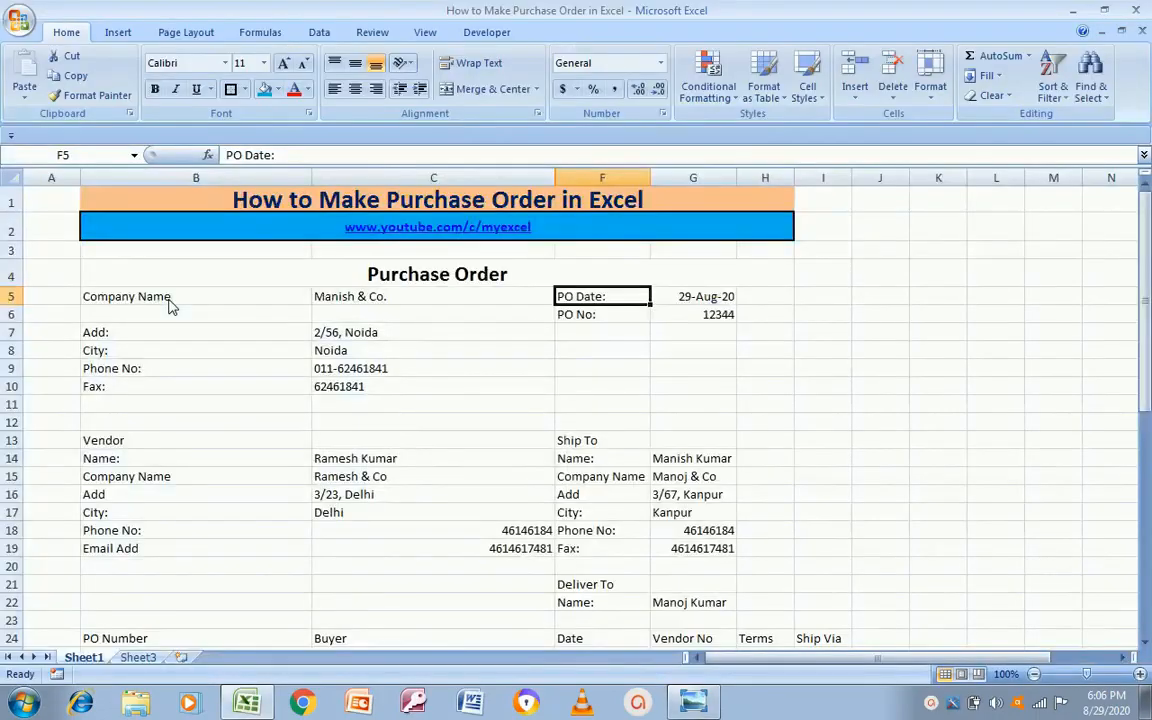
click(168, 297)
key(Right)
key(Right)
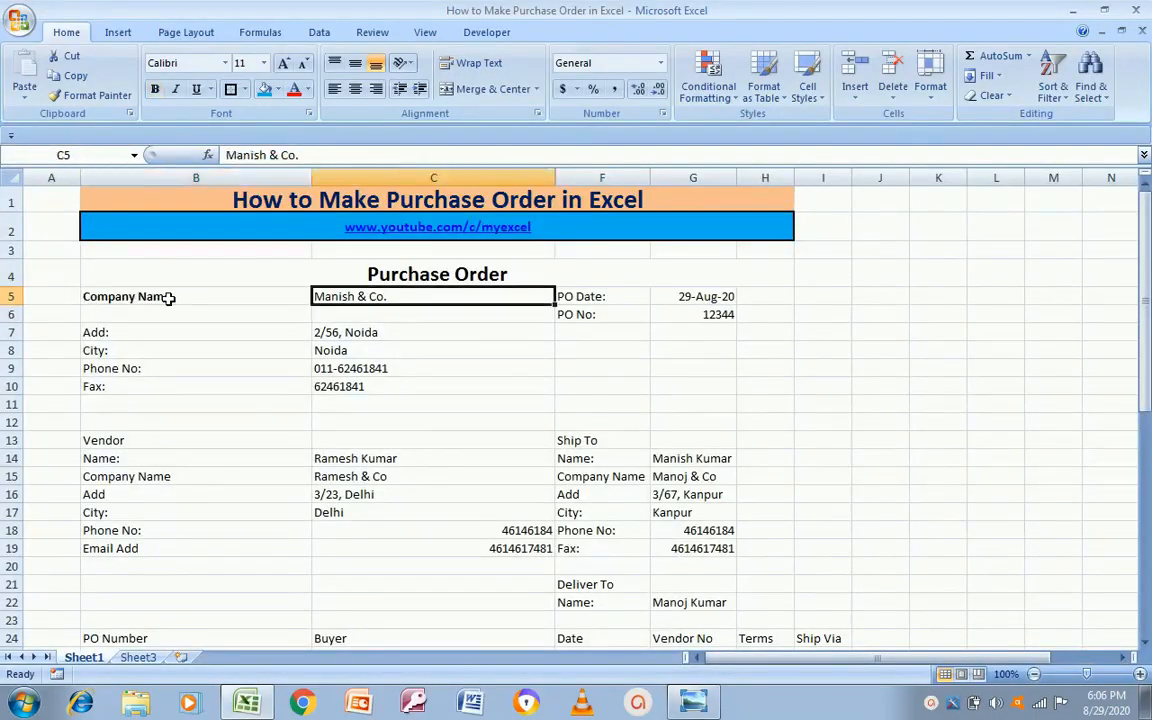
key(Down)
key(Right)
Step: Bold the Add, City, Phone No and Fax labels in column B
key(Left)
key(Left)
key(Left)
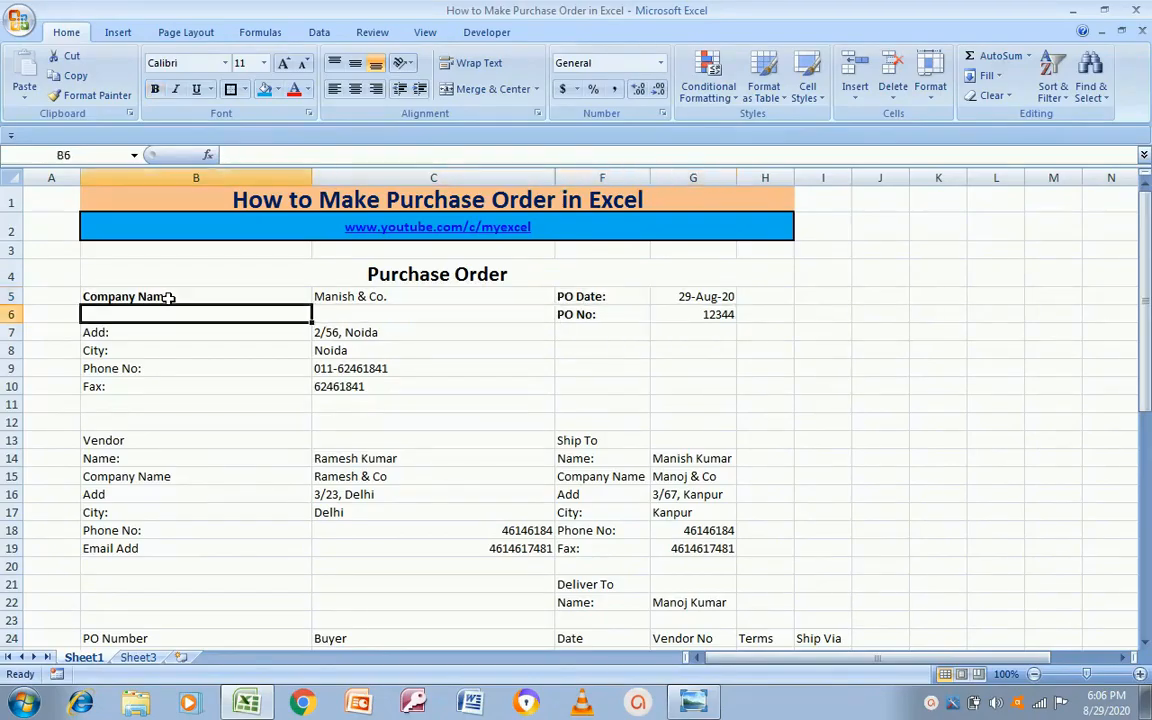
key(Down)
key(shift+Down)
key(shift+Down)
key(shift+Down)
key(ctrl+b)
key(Right)
key(Right)
key(Right)
key(Left)
key(Left)
key(Left)
key(Up)
key(Up)
key(Right)
key(Left)
key(alt+Tab)
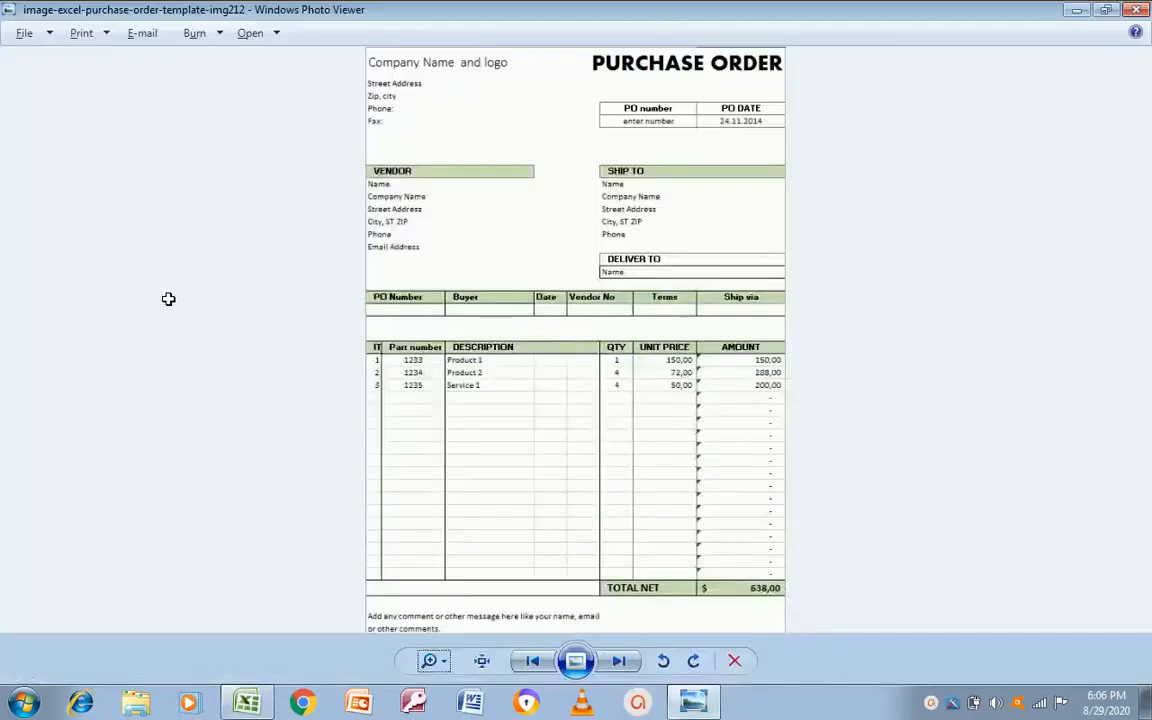
key(alt+Tab)
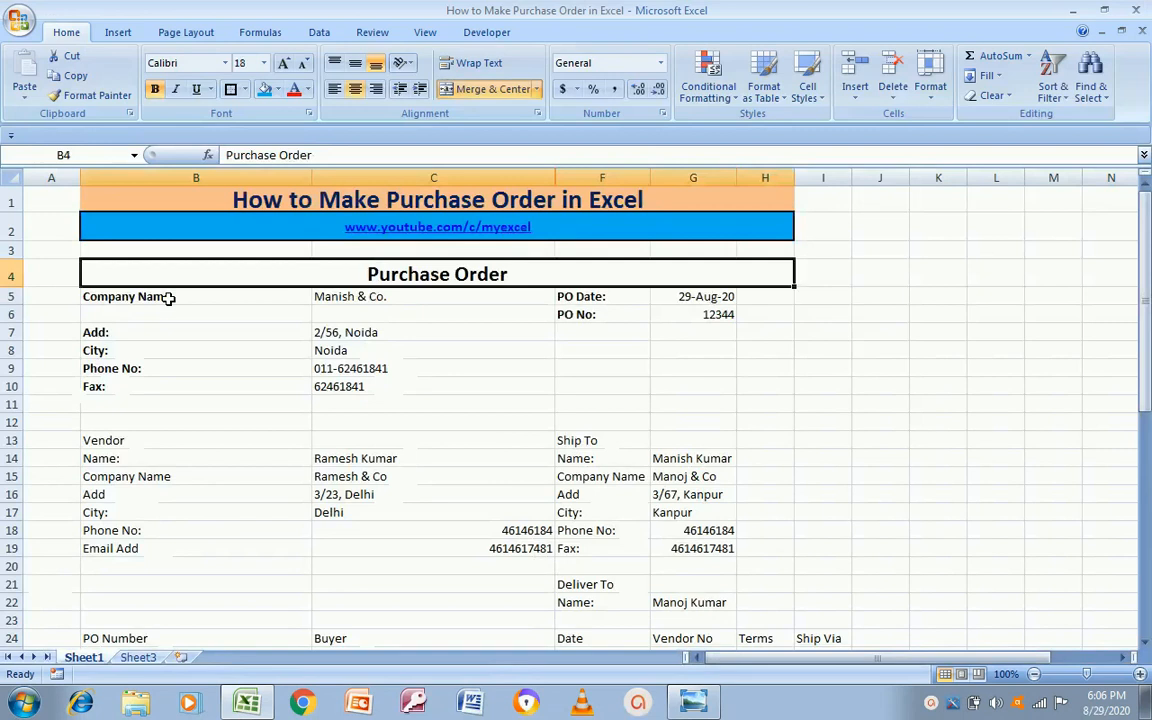
Step: Merge and centre the PO date across G5:H5 and the PO number across G6:H6
key(Right)
key(Down)
key(Left)
key(Down)
key(Up)
key(Left)
key(Left)
key(Left)
key(Left)
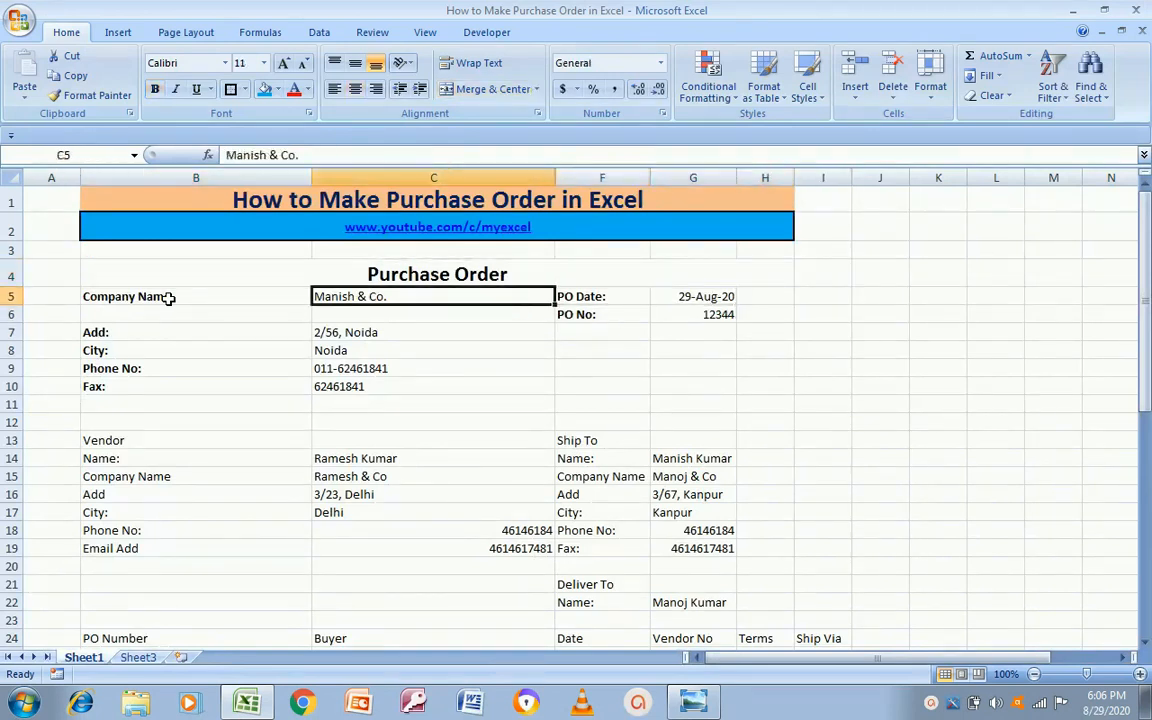
key(Right)
key(Right)
key(Right)
key(Right)
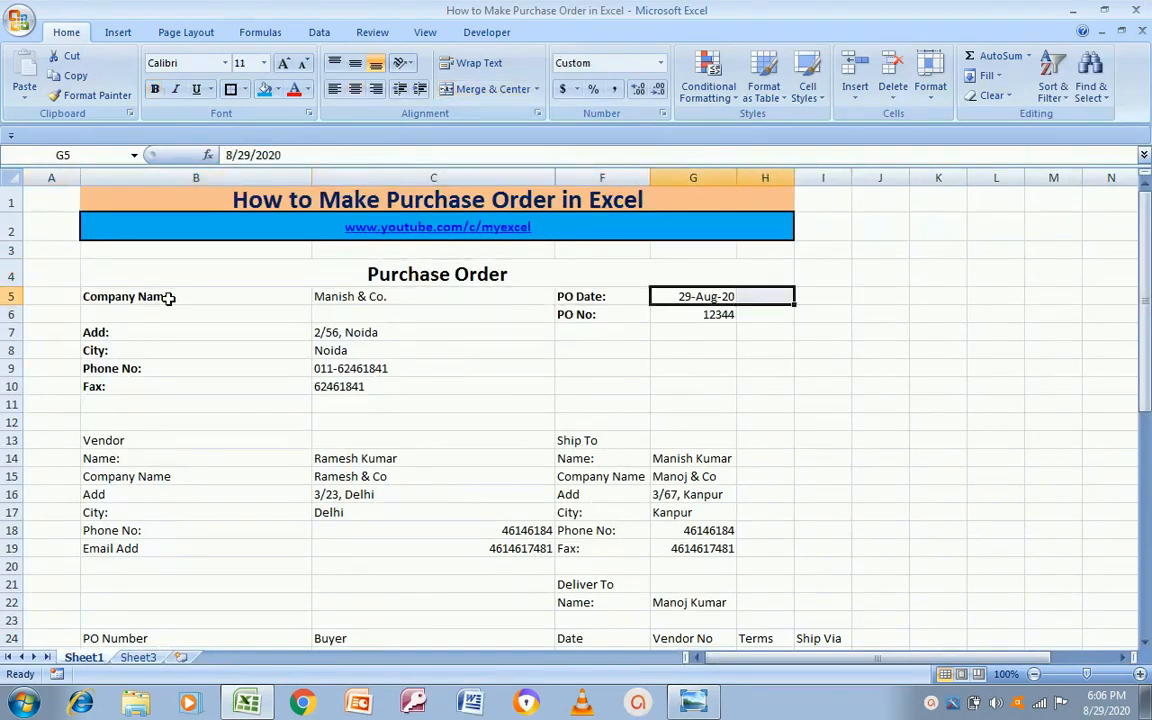
click(520, 89)
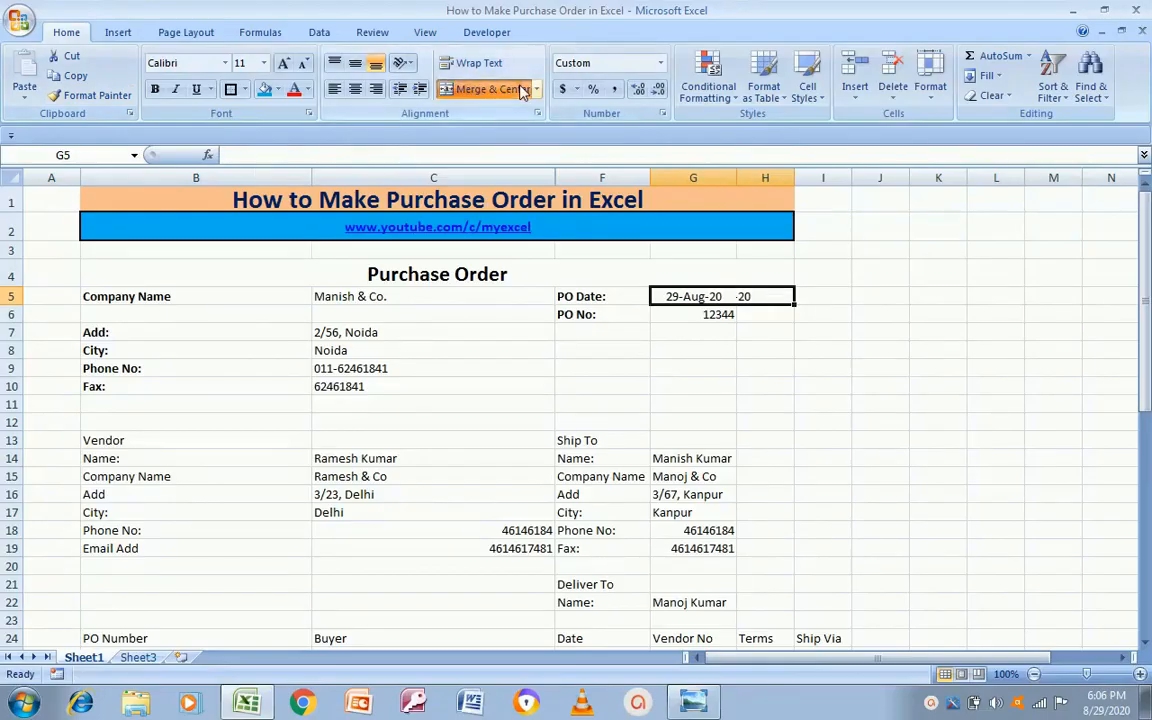
click(698, 316)
key(shift+Right)
click(446, 88)
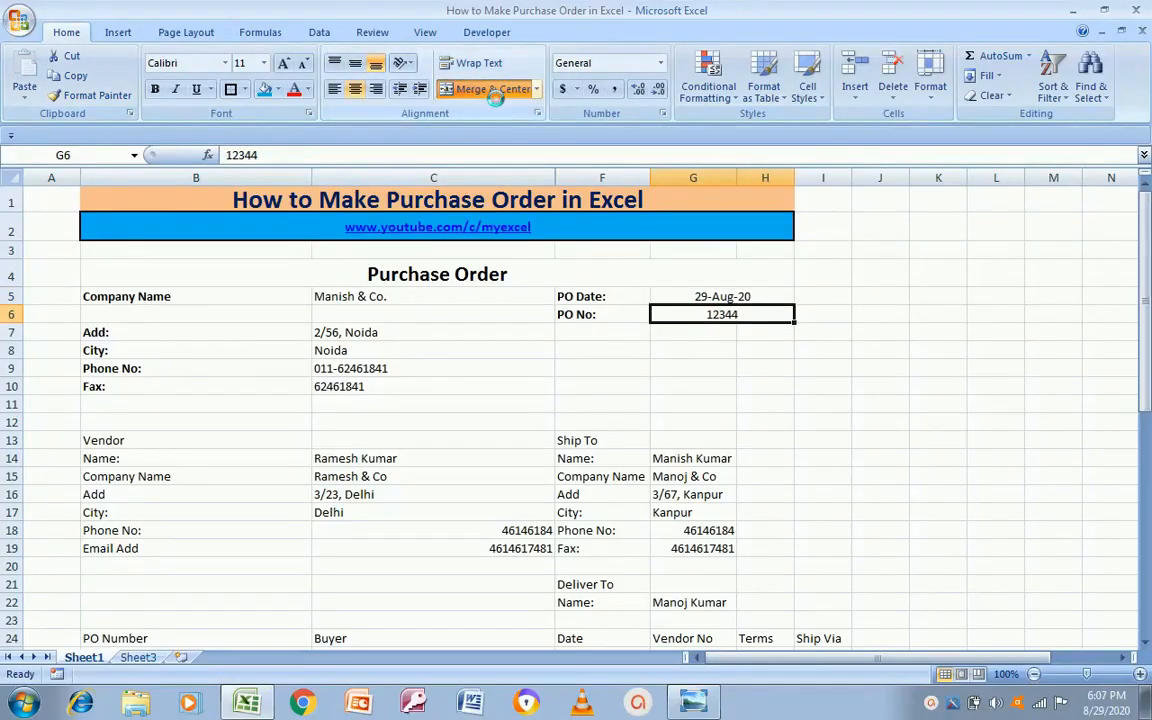
Step: Select the company details block from Company Name down to the Fax row
click(200, 292)
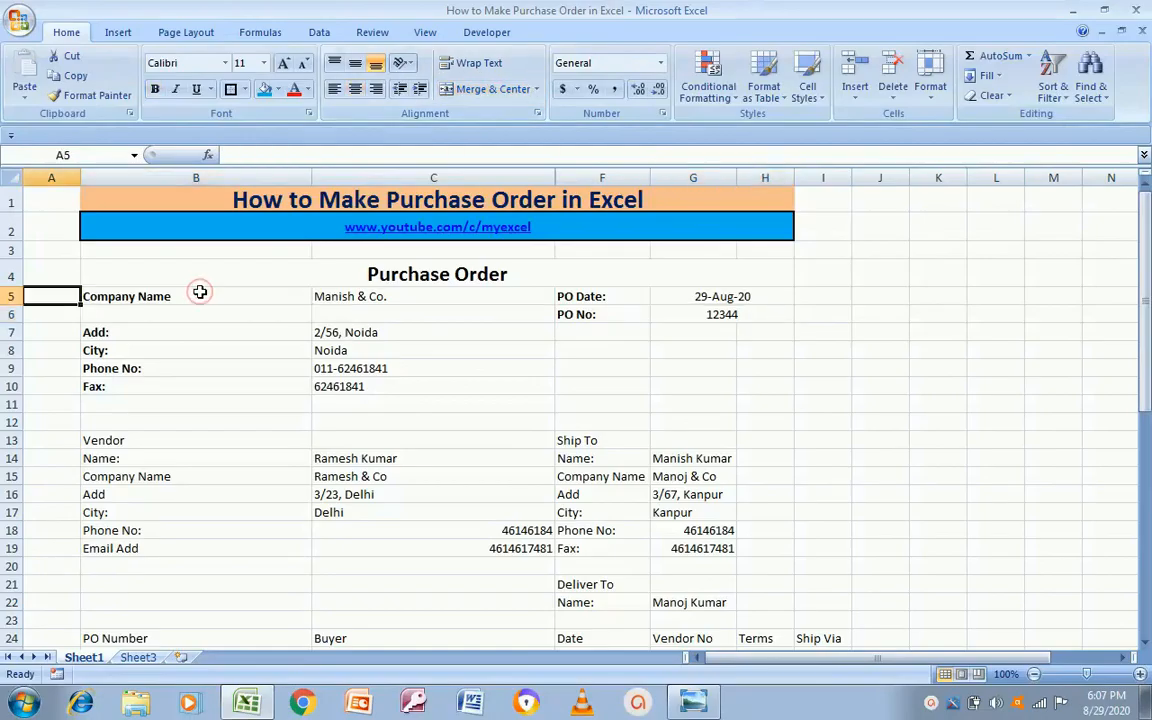
key(shift+Right)
key(shift+Right)
key(shift+Right)
key(shift+Right)
key(shift+Down)
key(shift+Down)
key(shift+Down)
key(shift+Down)
key(shift+Down)
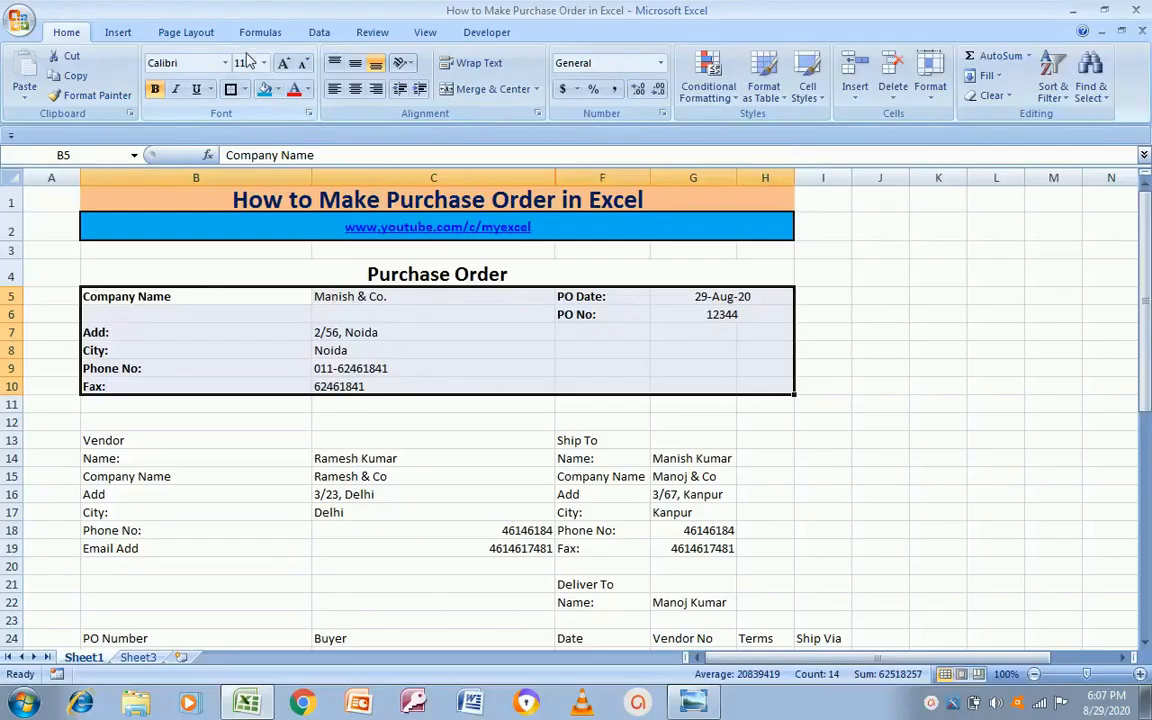
Step: Put an outside border around the company details block B5:H10
click(231, 88)
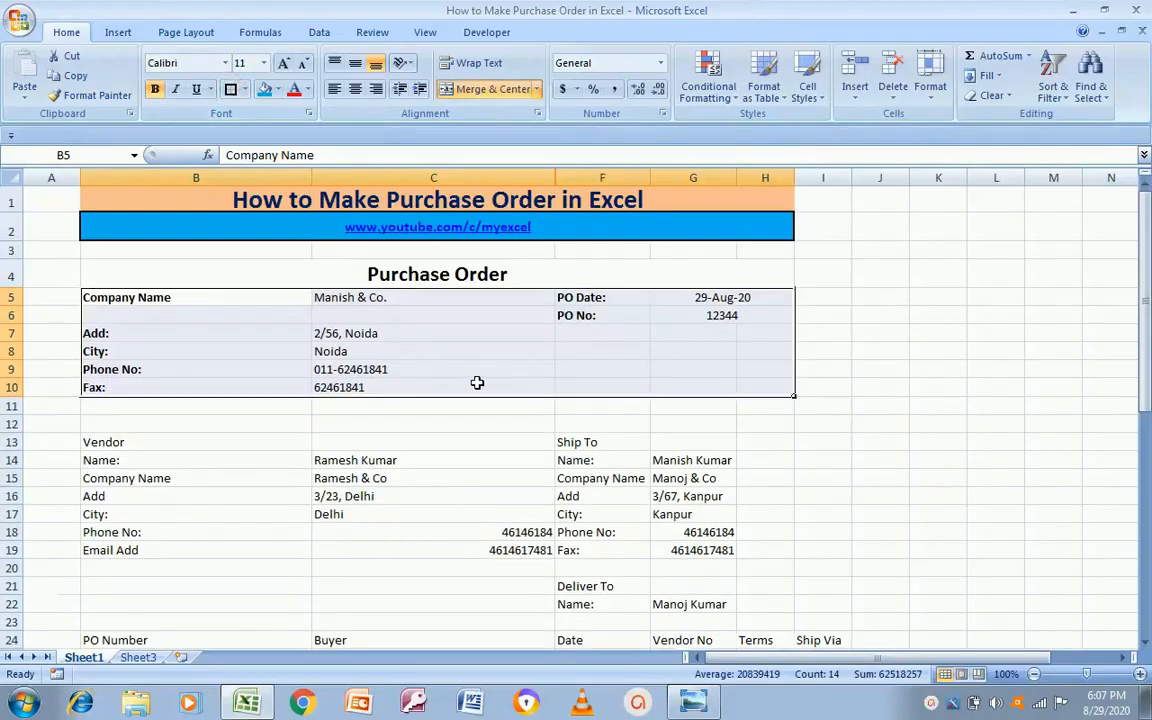
click(494, 372)
click(178, 418)
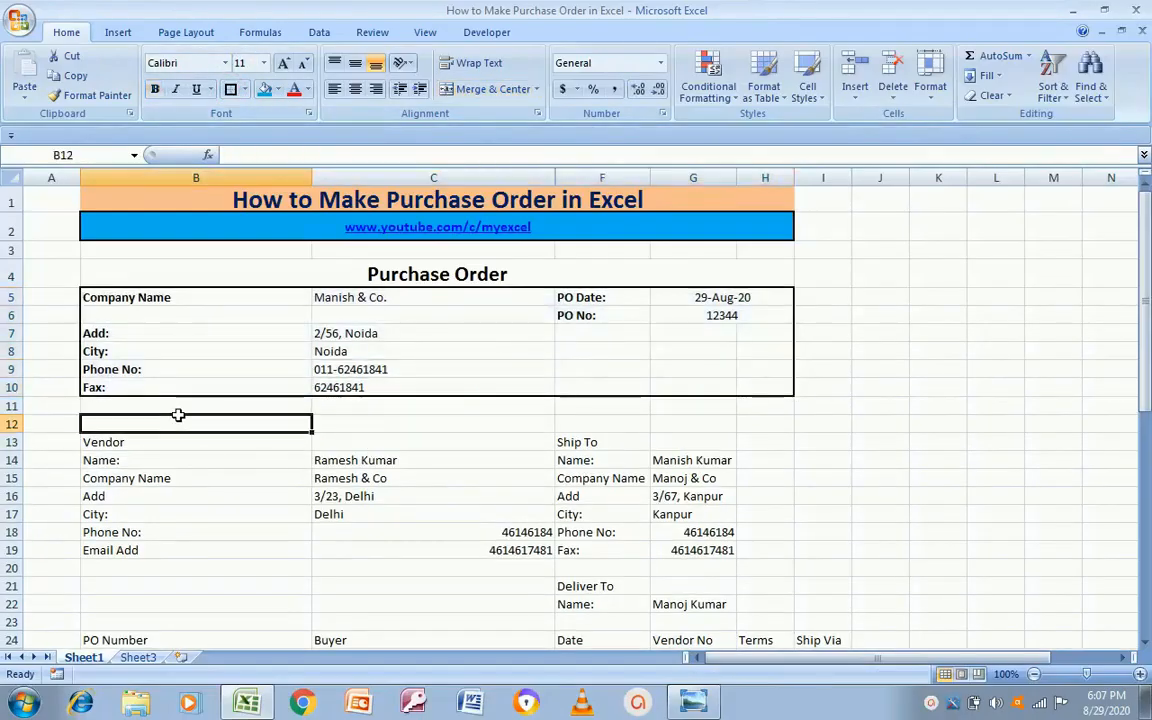
key(alt+Tab)
key(alt+Tab)
key(Left)
key(Right)
key(Left)
key(Right)
Step: Bold the vendor labels B13:B19 and the ship-to labels F13:F19
key(Down)
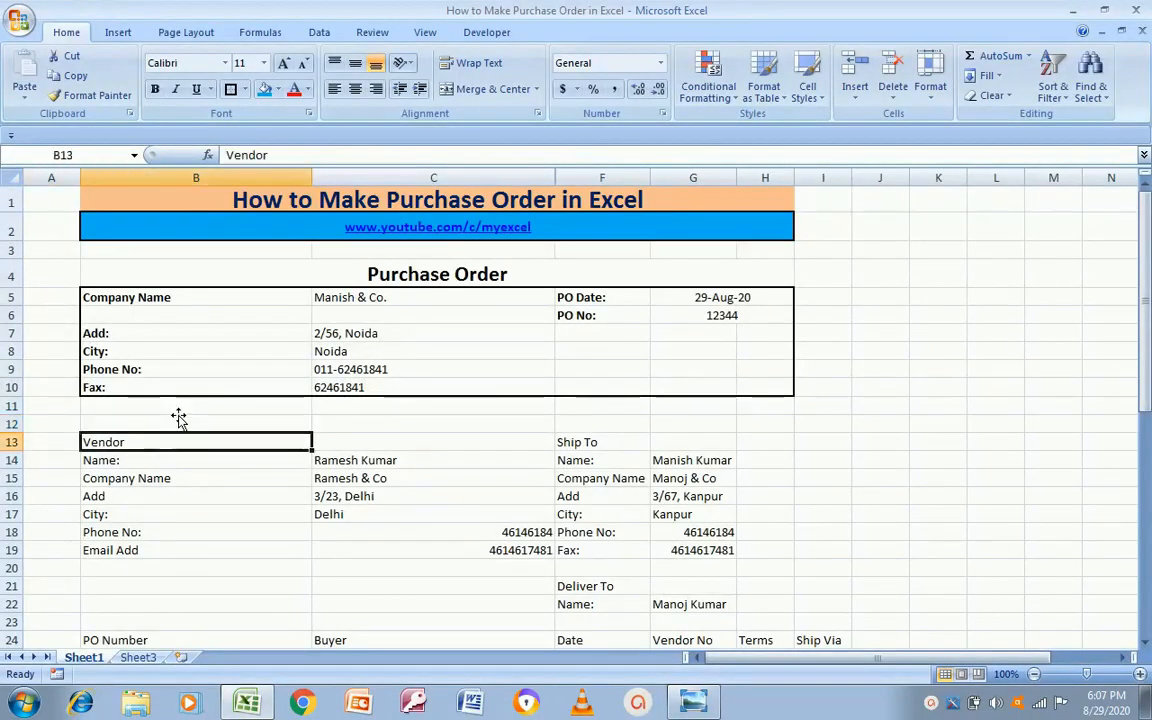
key(shift+Down)
key(shift+Down)
key(shift+Down)
key(shift+Down)
key(shift+Down)
key(shift+Down)
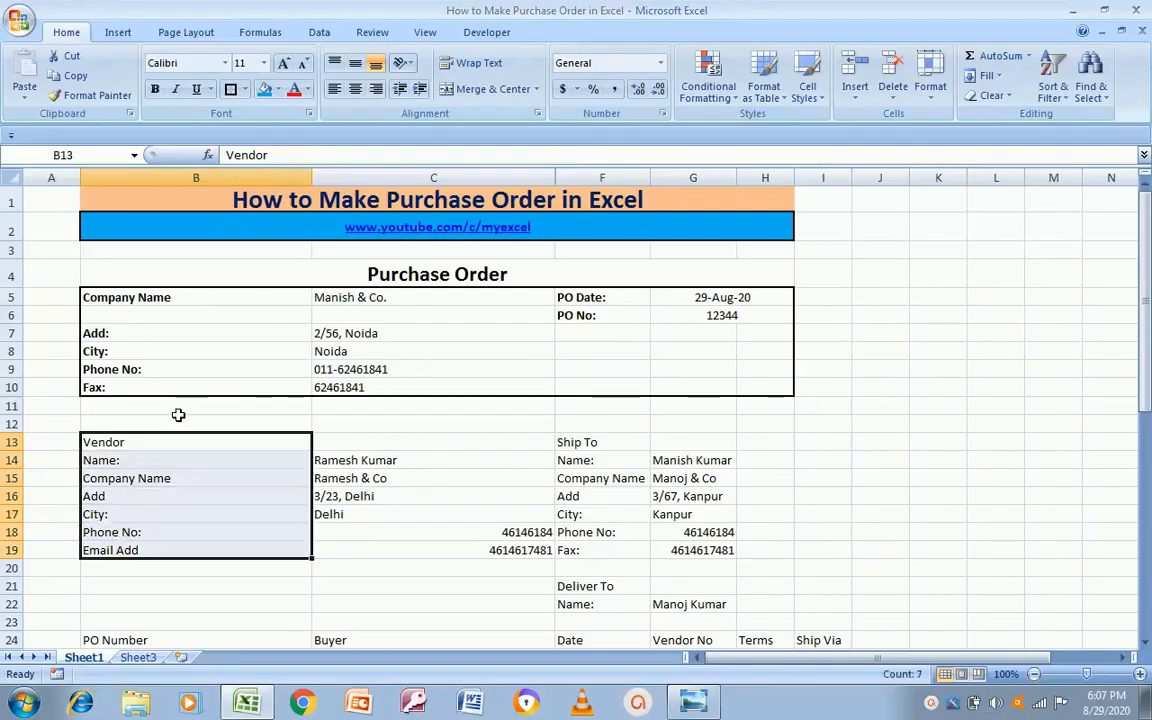
key(ctrl+b)
key(Right)
key(Right)
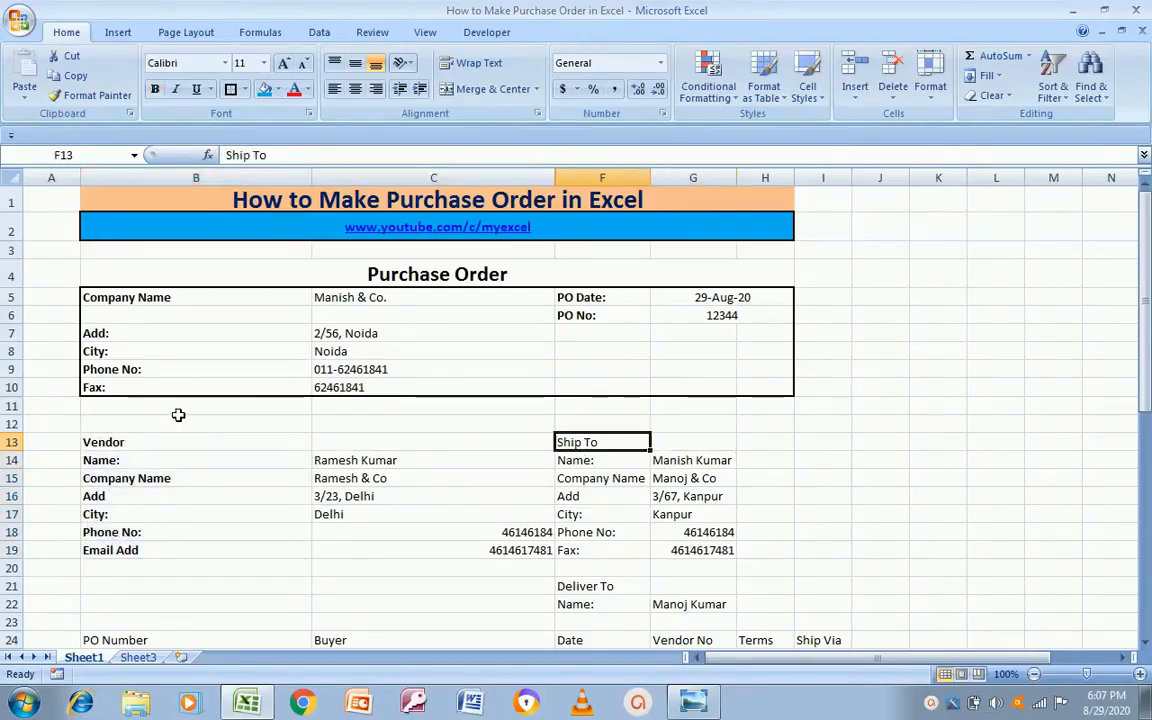
key(shift+Down)
key(shift+Down)
key(shift+Down)
key(shift+Down)
key(shift+Down)
key(shift+Down)
key(ctrl+b)
Step: Left-align the vendor phone and email numbers in C18:C19
key(Left)
key(Left)
key(Down)
key(Down)
key(Down)
key(Down)
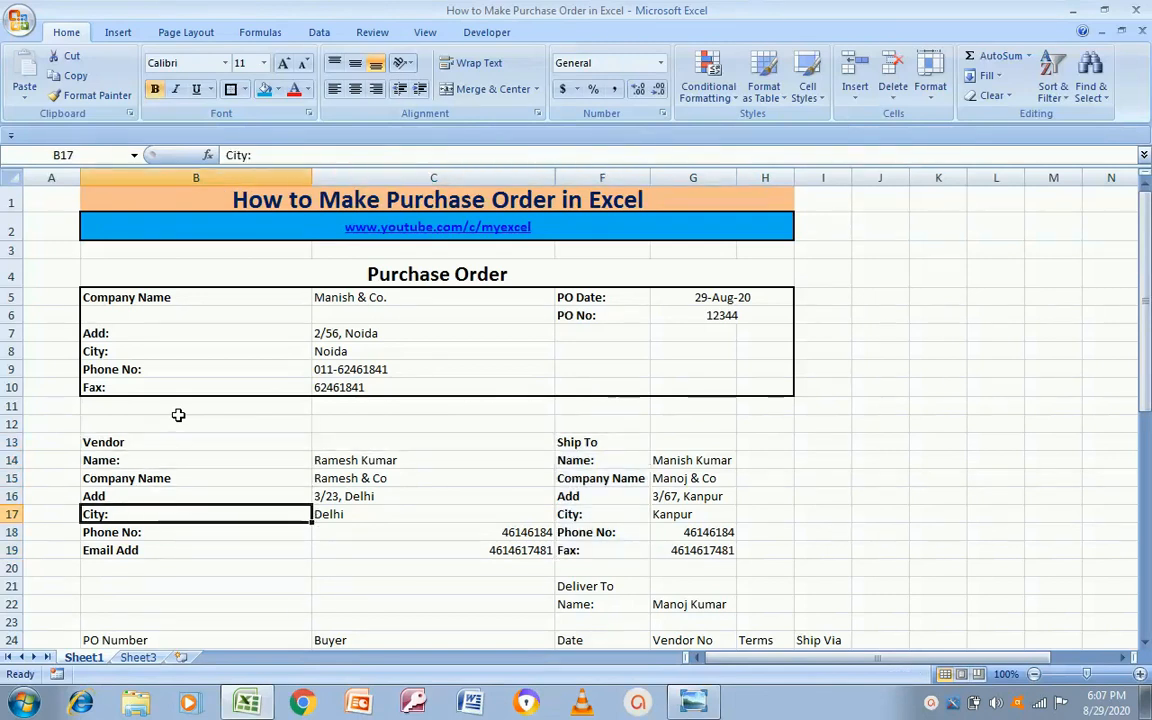
key(Right)
key(Down)
key(shift+Down)
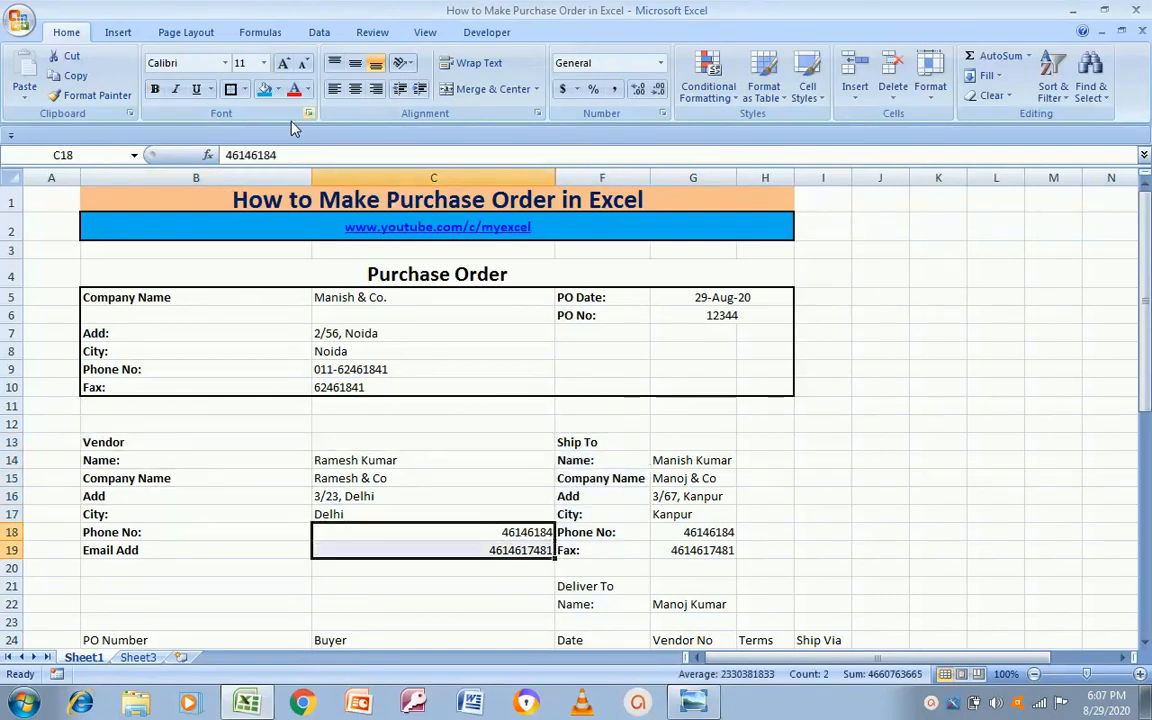
click(334, 89)
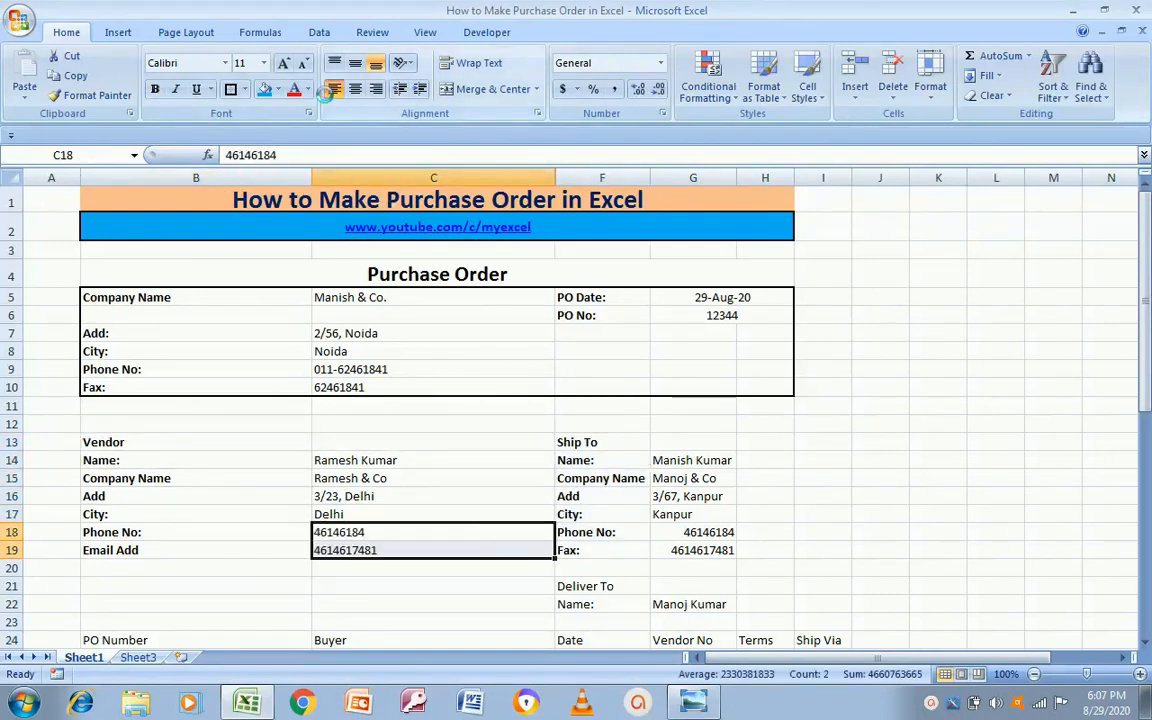
Step: Compare the Vendor heading and company details against the template
click(166, 444)
key(alt+Tab)
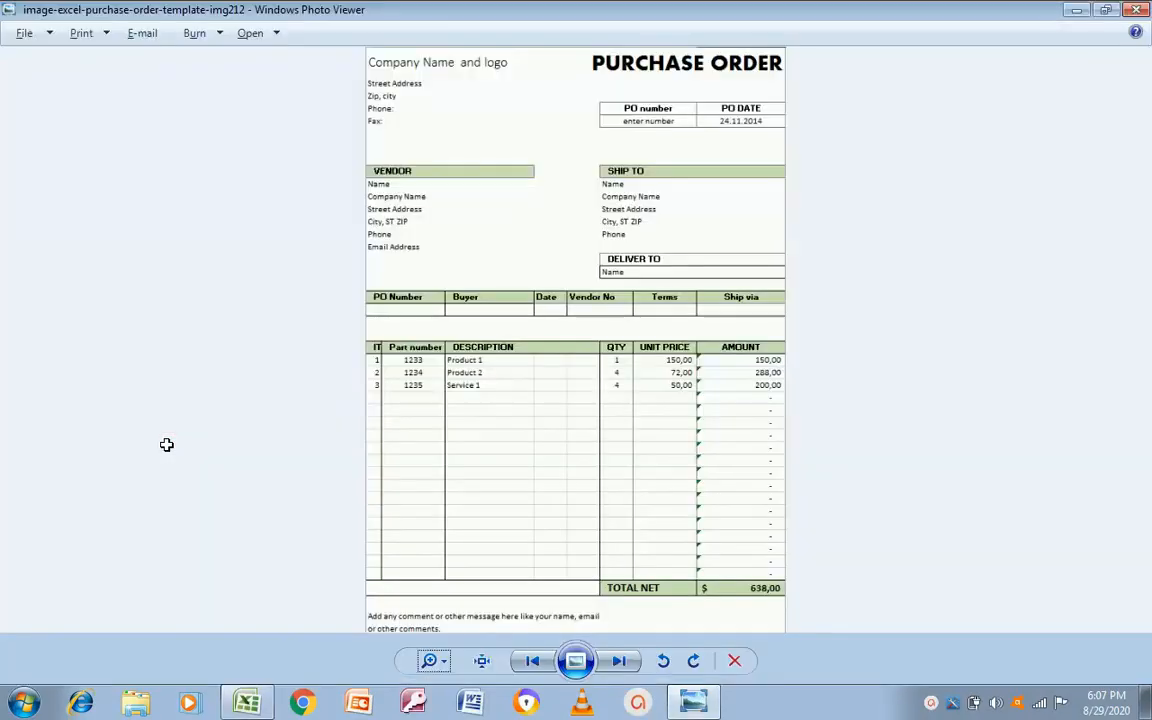
key(alt+Tab)
key(Up)
key(Up)
key(Up)
key(Up)
key(Up)
key(Up)
key(Up)
key(alt+Tab)
key(alt+Tab)
key(Down)
key(Down)
key(Down)
key(Down)
key(Down)
key(Down)
key(Down)
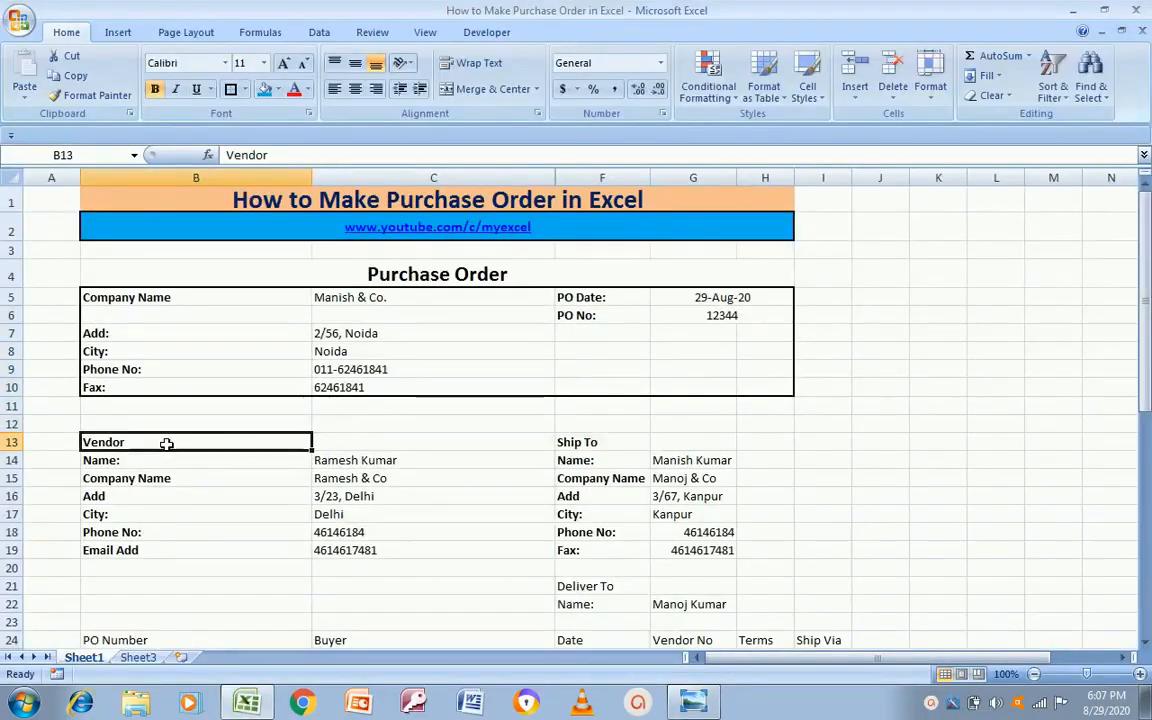
Step: Fill Vendor in B13 olive green; merge-centre Ship To across F13:H13 with the same green
click(277, 89)
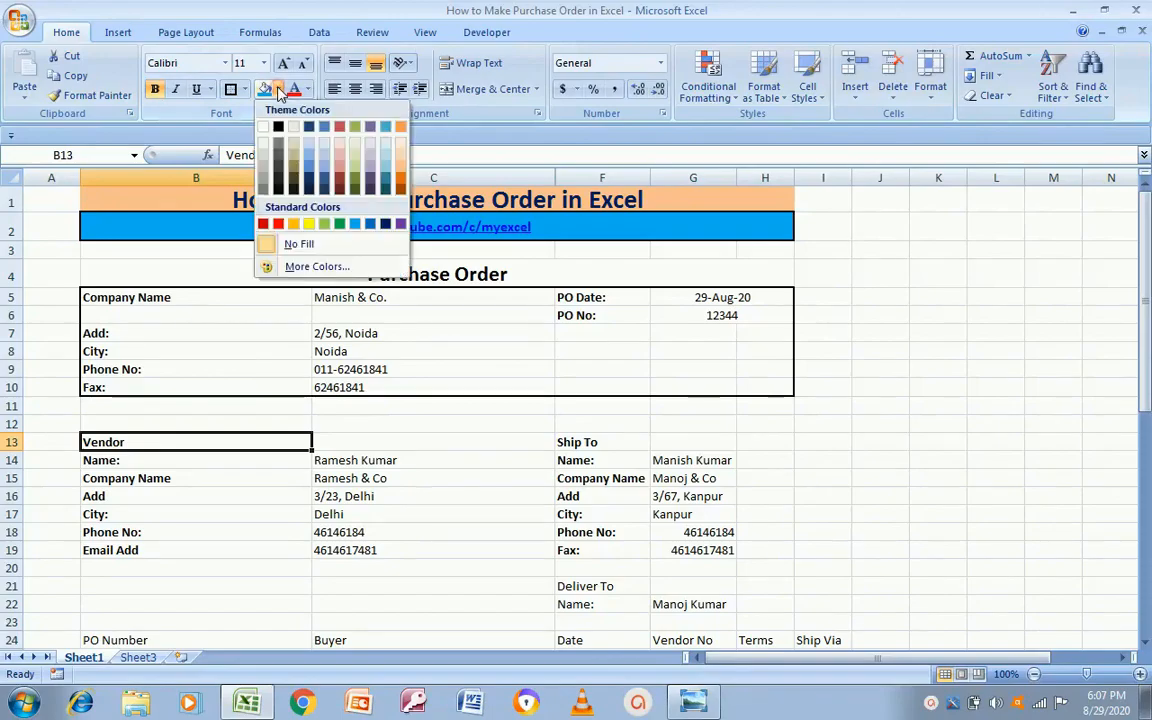
click(355, 170)
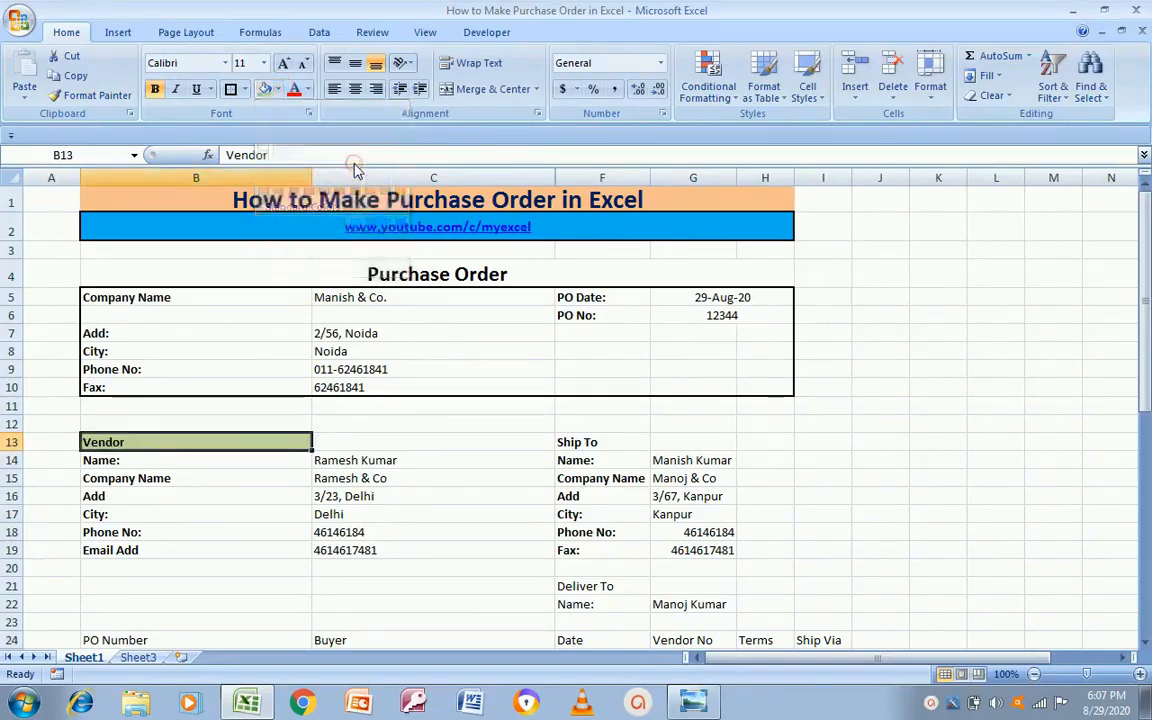
click(604, 443)
key(alt+Tab)
key(alt+Tab)
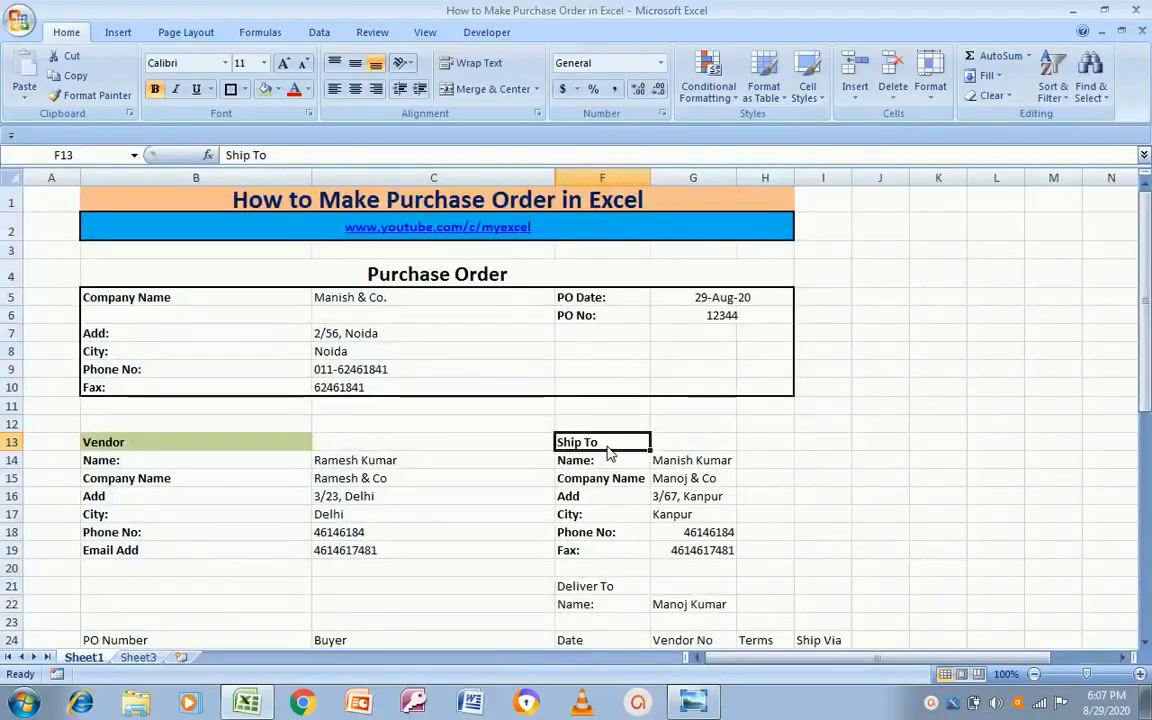
key(shift+Right)
key(shift+Right)
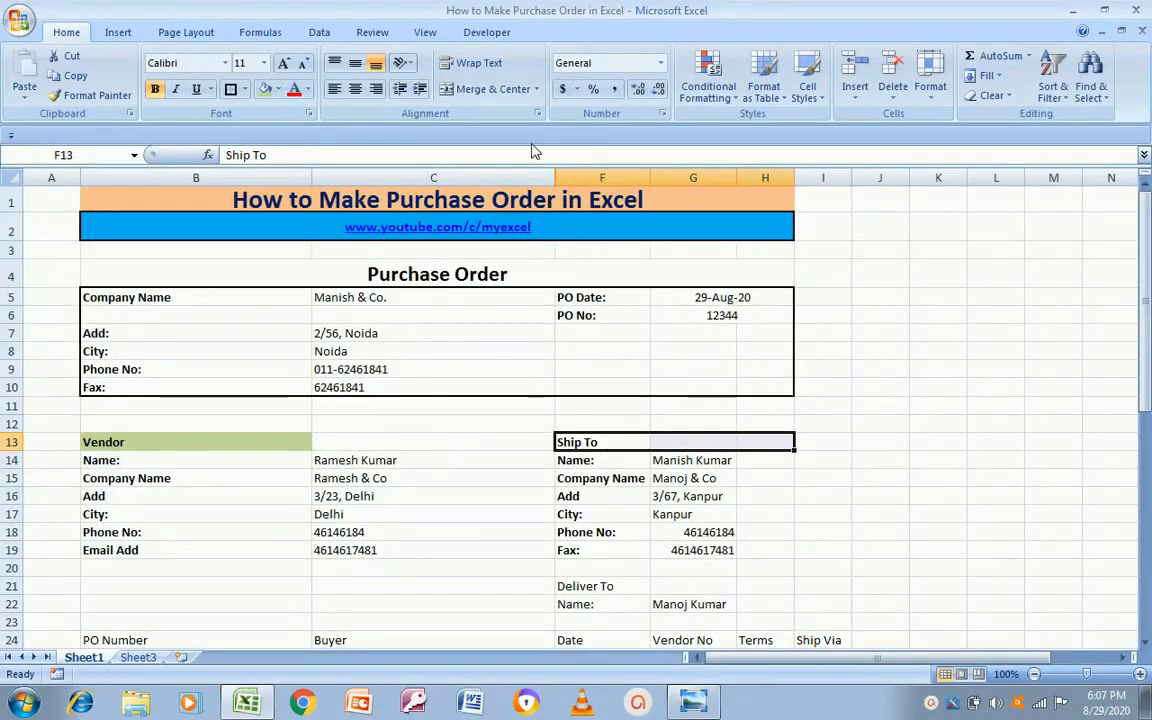
click(478, 89)
click(265, 89)
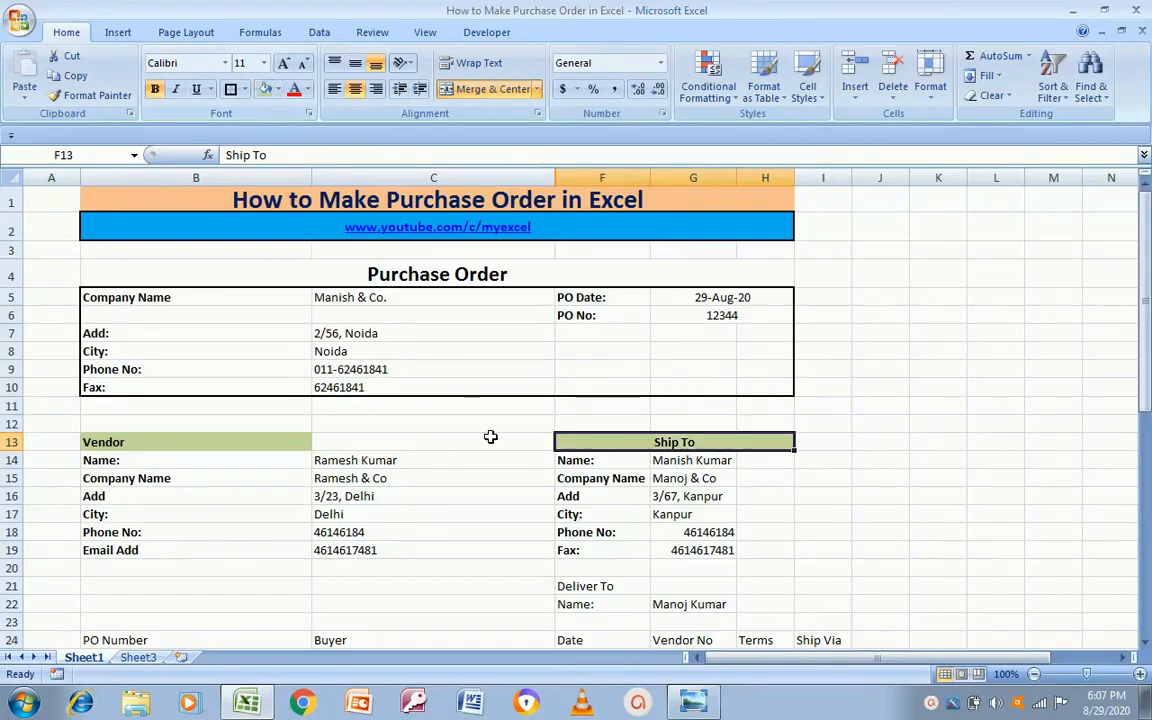
click(253, 456)
click(260, 442)
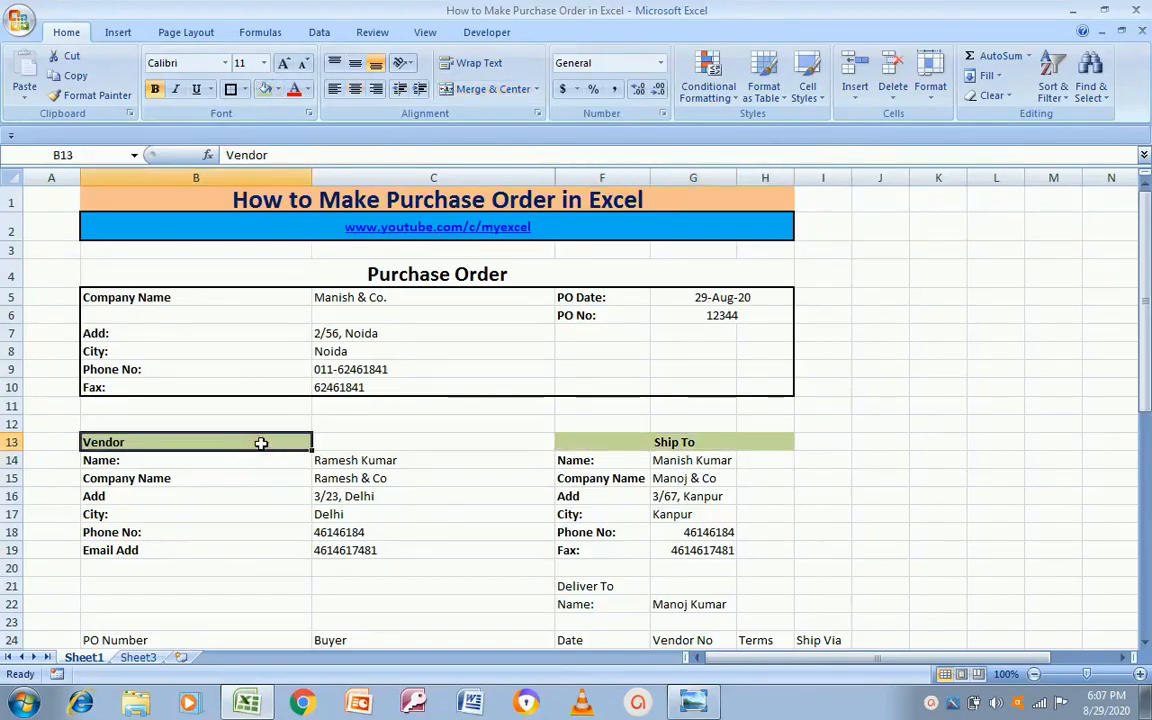
Step: Add borders around the Vendor heading B13 and the merged Ship To heading
click(231, 89)
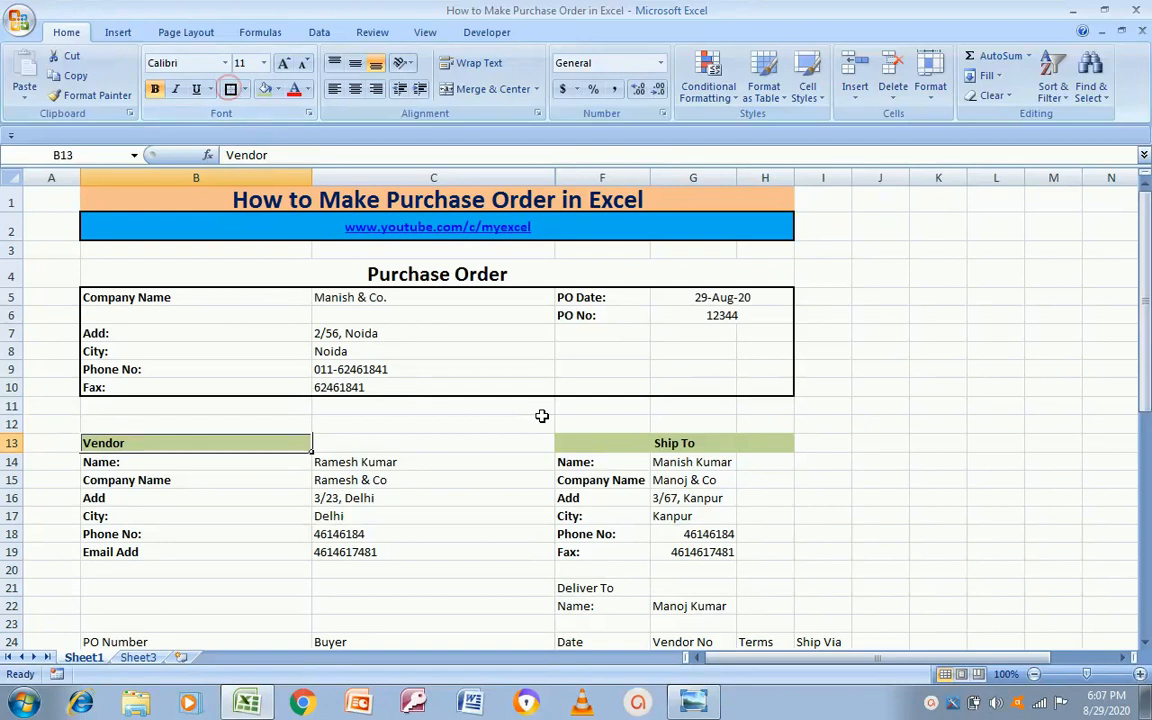
click(602, 442)
click(231, 89)
click(825, 479)
key(Left)
key(Left)
key(Left)
key(Left)
key(Left)
key(Up)
Step: Apply a thick box border around the vendor and ship-to block B13:H19
key(Up)
key(alt+Tab)
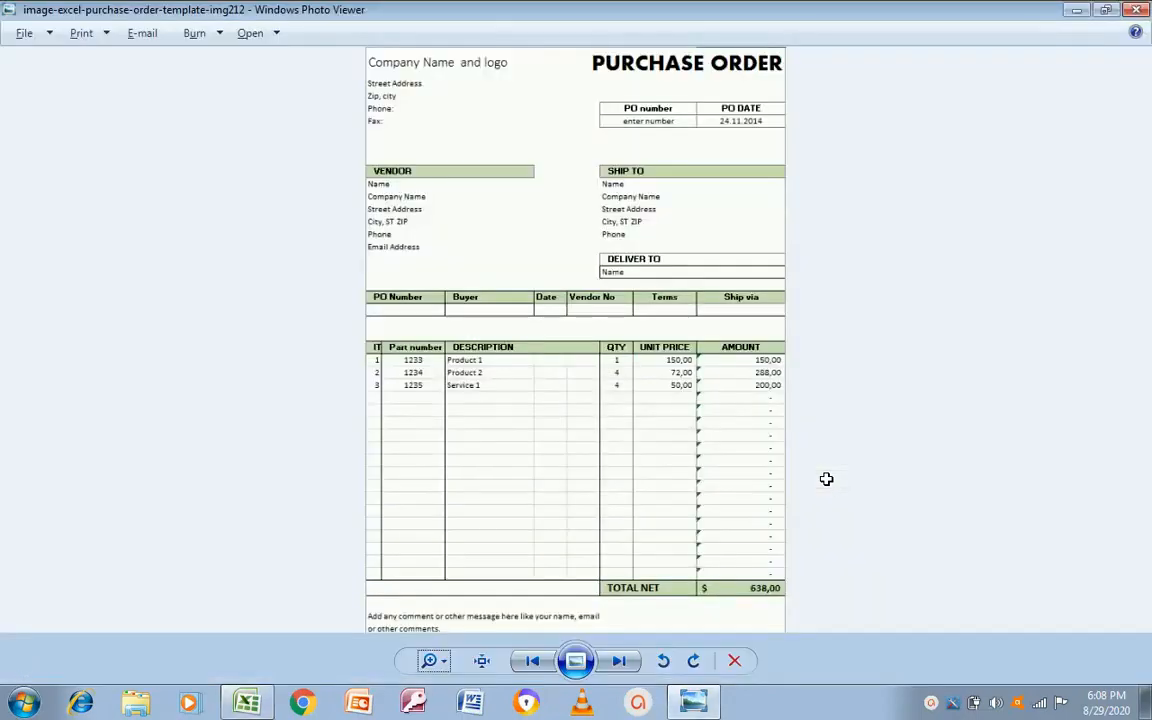
key(alt+Tab)
key(shift+Right)
key(Down)
key(Up)
key(shift+Right)
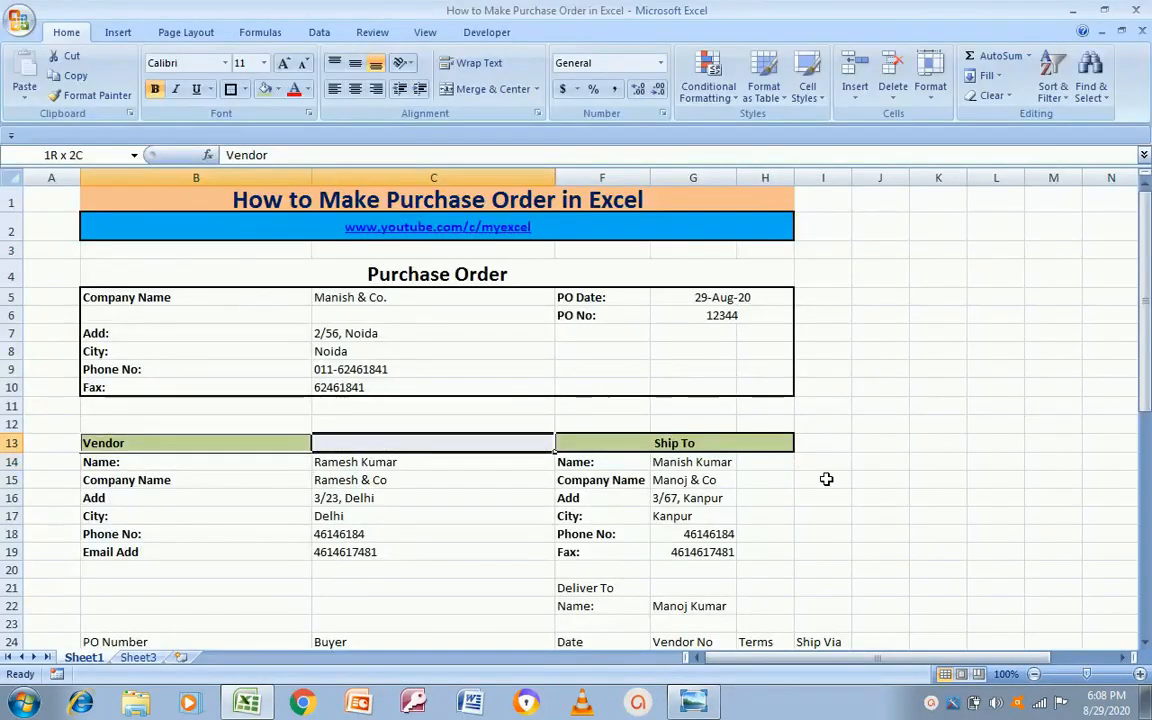
key(shift+Down)
key(shift+Down)
key(shift+Down)
key(shift+Down)
key(shift+Down)
key(shift+Down)
key(shift+Right)
key(shift+Right)
key(shift+Right)
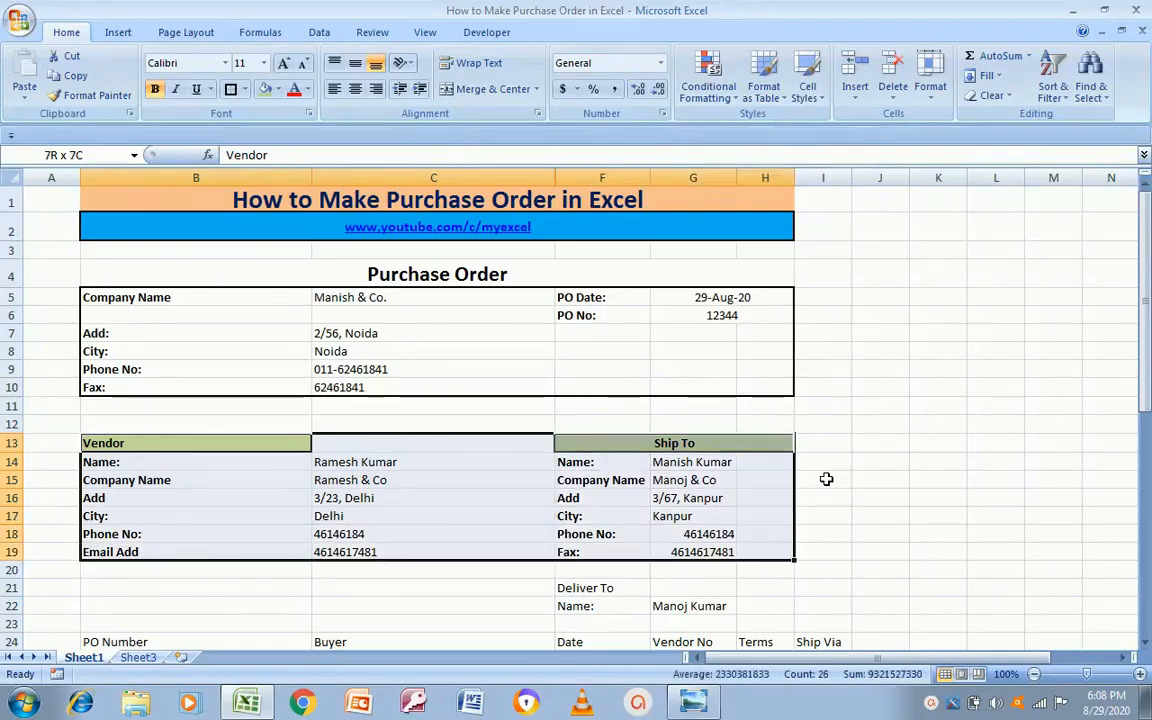
click(234, 91)
click(895, 464)
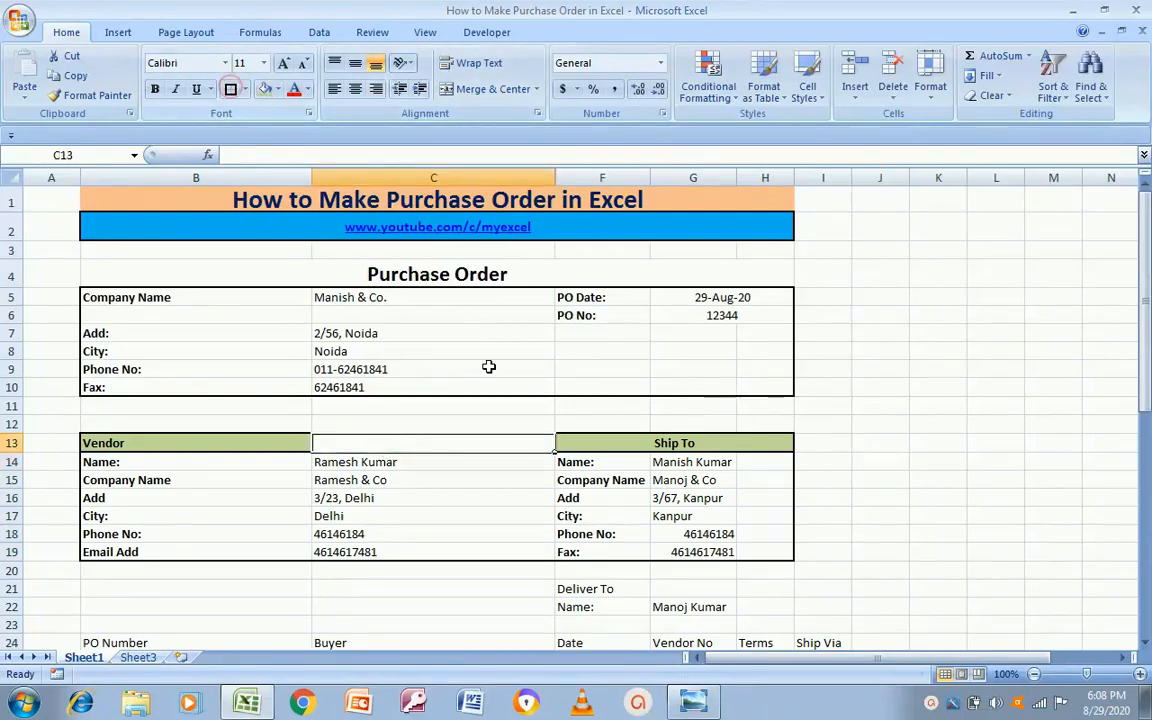
Step: Review the bordered vendor block, briefly selecting the vendor values C13:C19
click(806, 459)
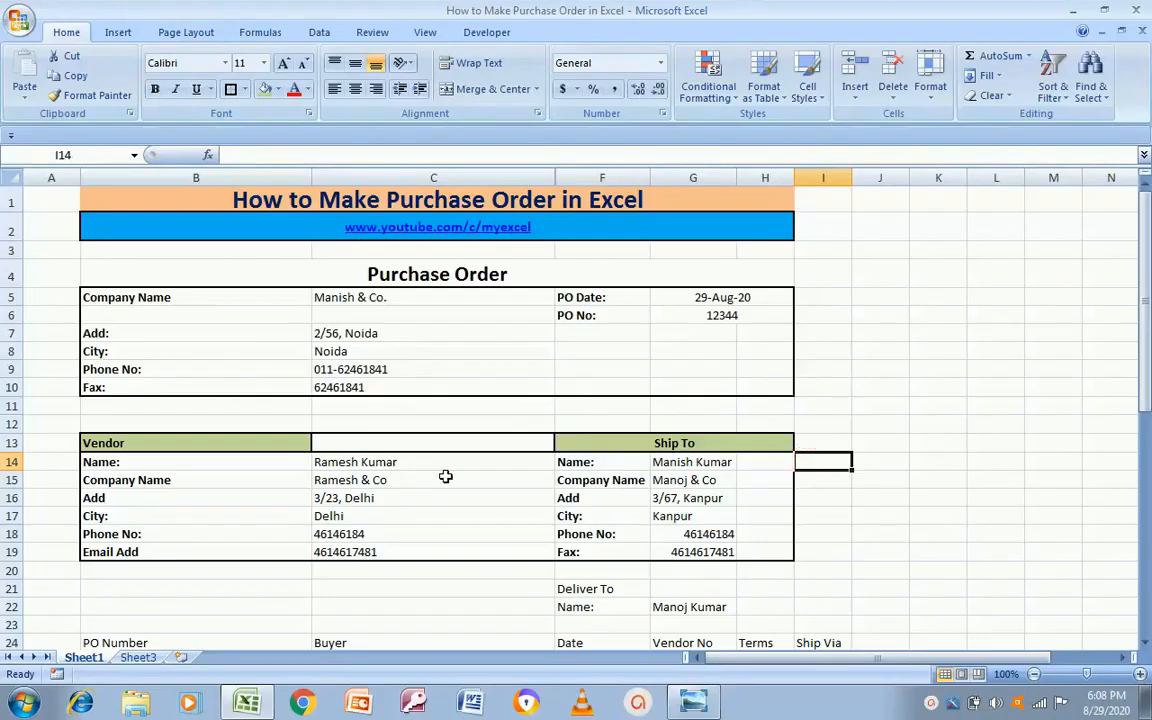
click(407, 467)
click(183, 460)
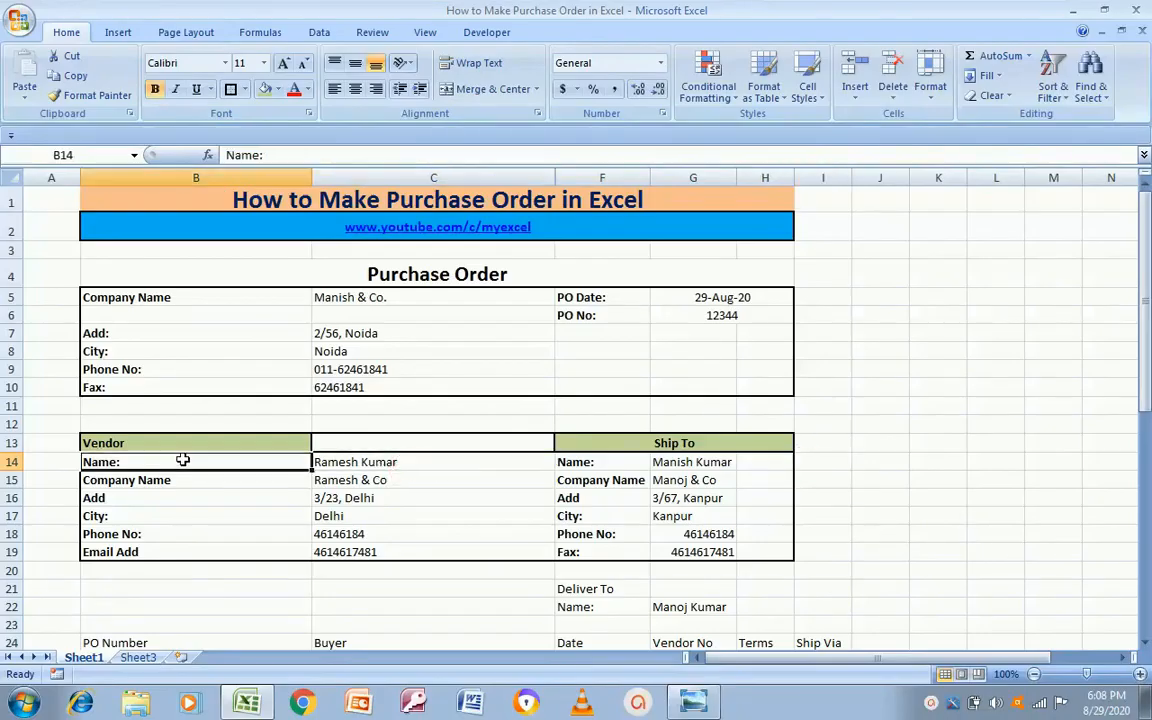
key(Down)
key(Right)
key(Up)
key(Left)
key(Up)
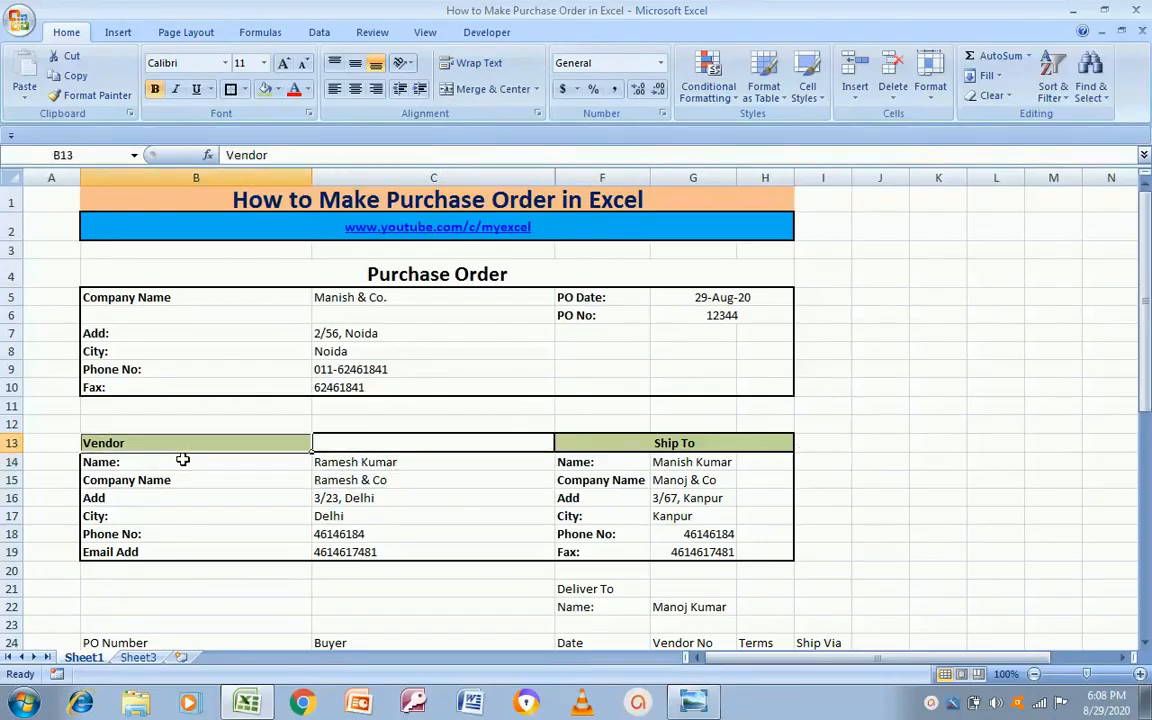
key(Right)
key(shift+Down)
key(shift+Down)
key(shift+Down)
key(shift+Down)
key(shift+Down)
key(shift+Down)
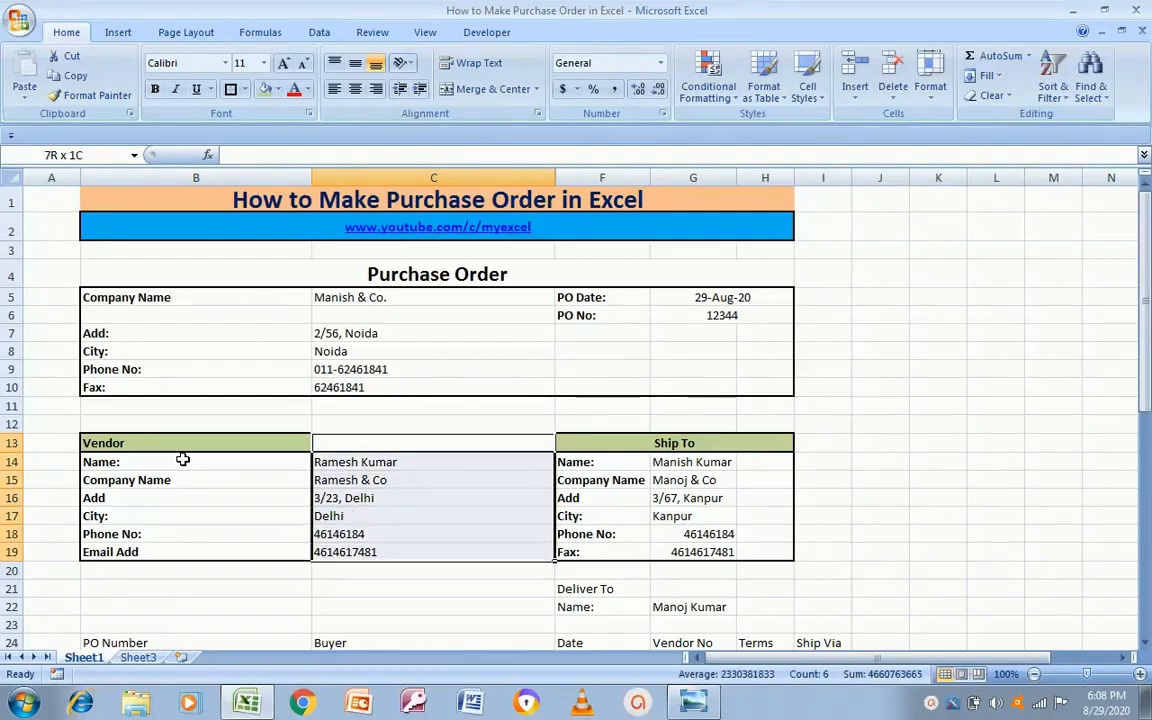
key(Left)
key(Down)
key(Down)
key(Down)
key(Down)
key(Down)
key(Down)
key(Down)
key(Down)
key(Down)
key(Down)
key(Down)
key(Down)
key(Down)
key(Down)
key(Down)
key(Down)
key(Down)
key(Down)
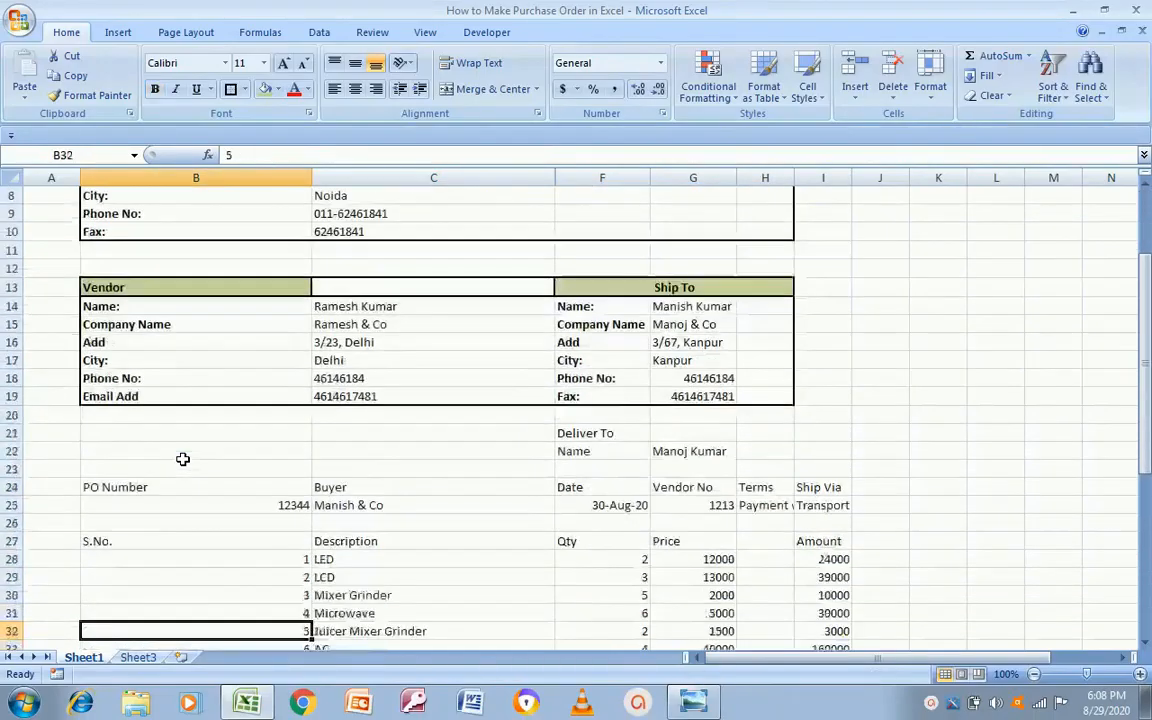
Step: Merge and centre the Deliver To label across F21:H21
key(Up)
key(Up)
key(Up)
key(Up)
key(Up)
key(Up)
key(Up)
key(Up)
key(alt+Tab)
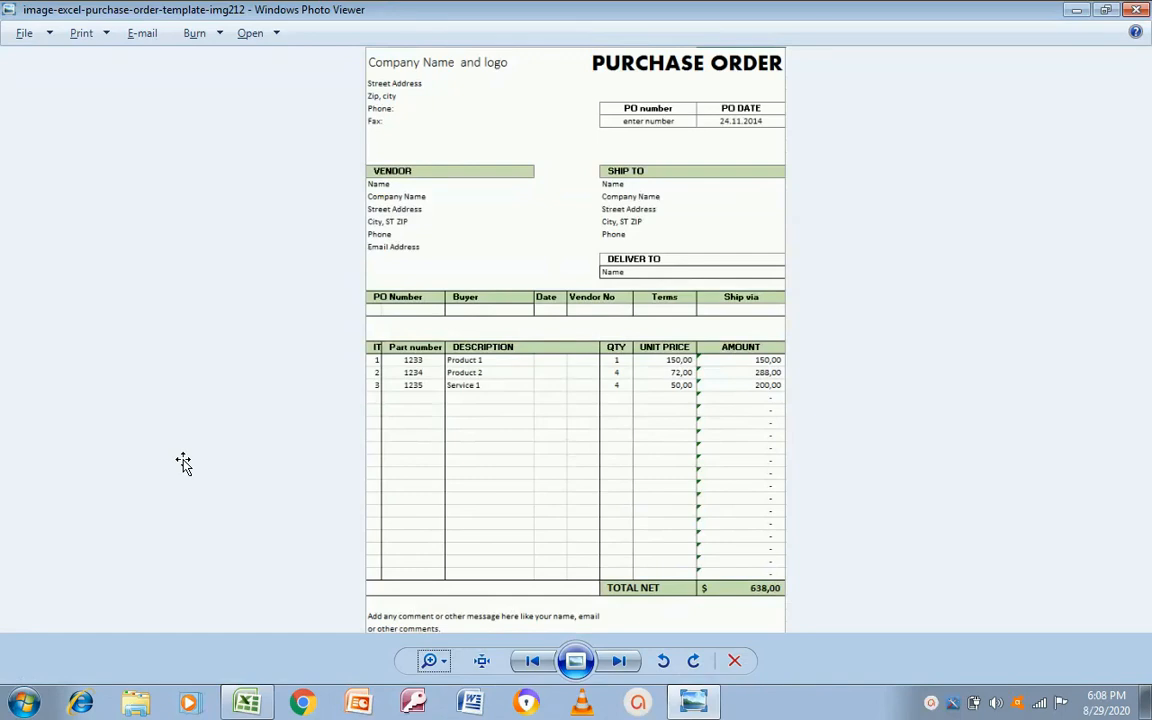
key(alt+Tab)
key(Up)
key(Right)
key(Right)
key(Right)
key(Right)
key(Right)
key(Left)
key(Up)
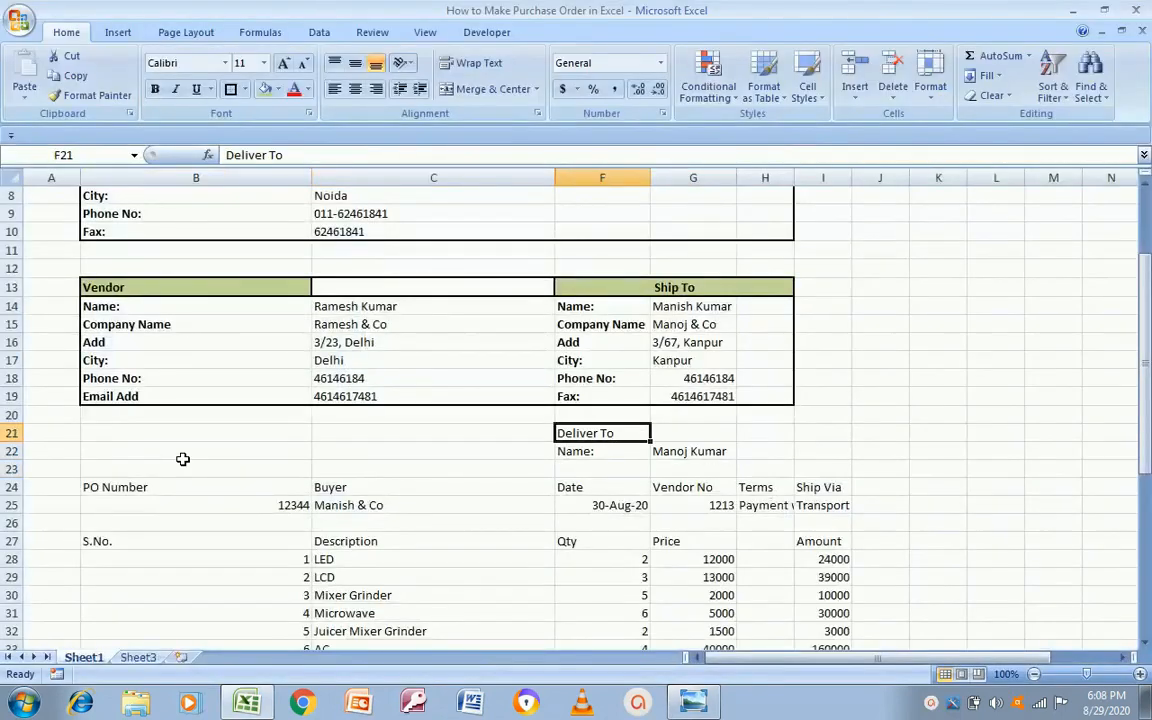
key(shift+Right)
key(shift+Right)
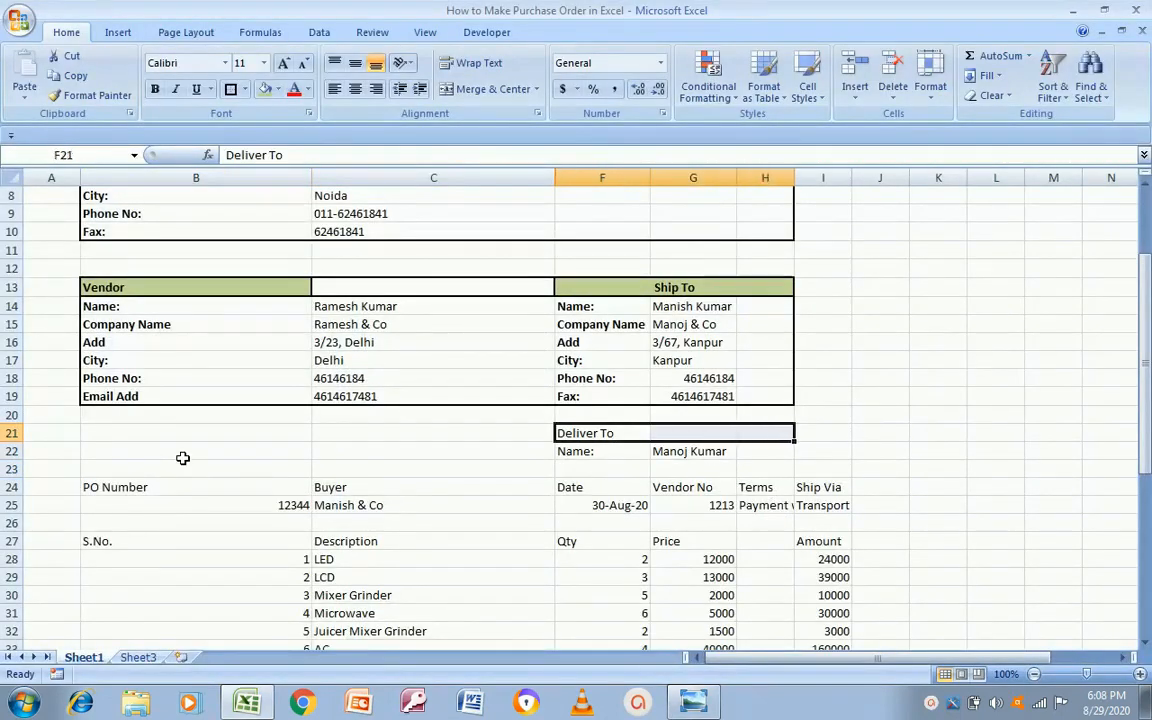
click(470, 93)
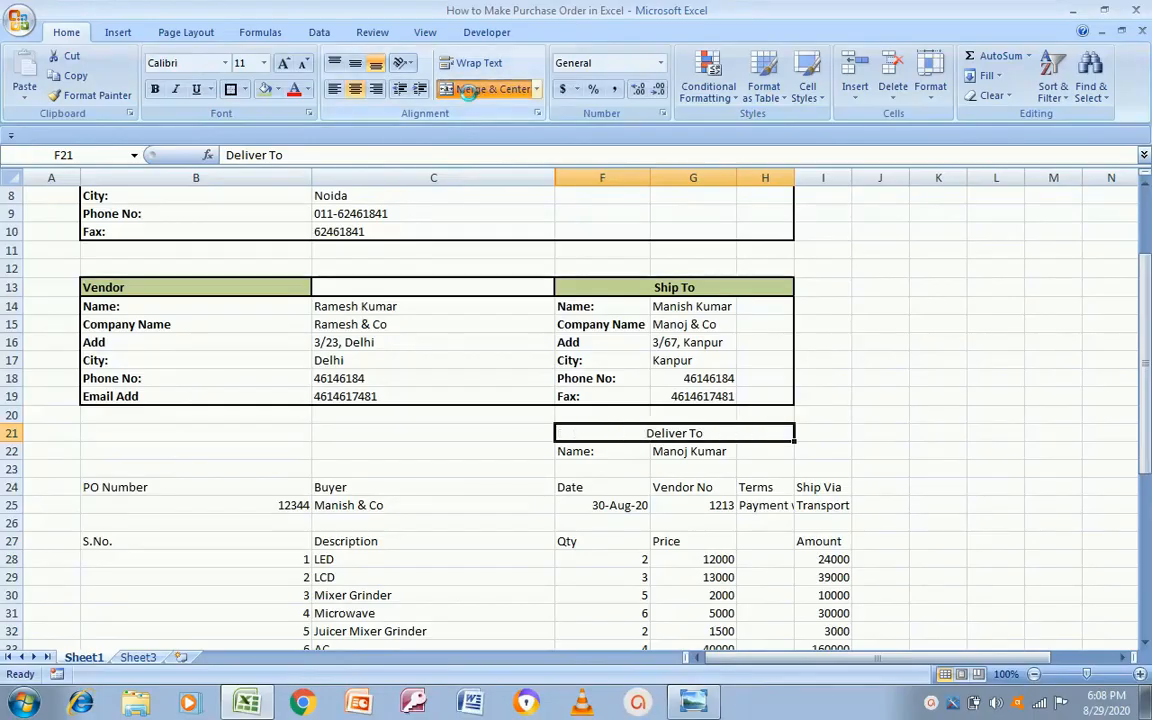
Step: Merge and centre the name cell across G22:H22
key(alt+Tab)
key(alt+Tab)
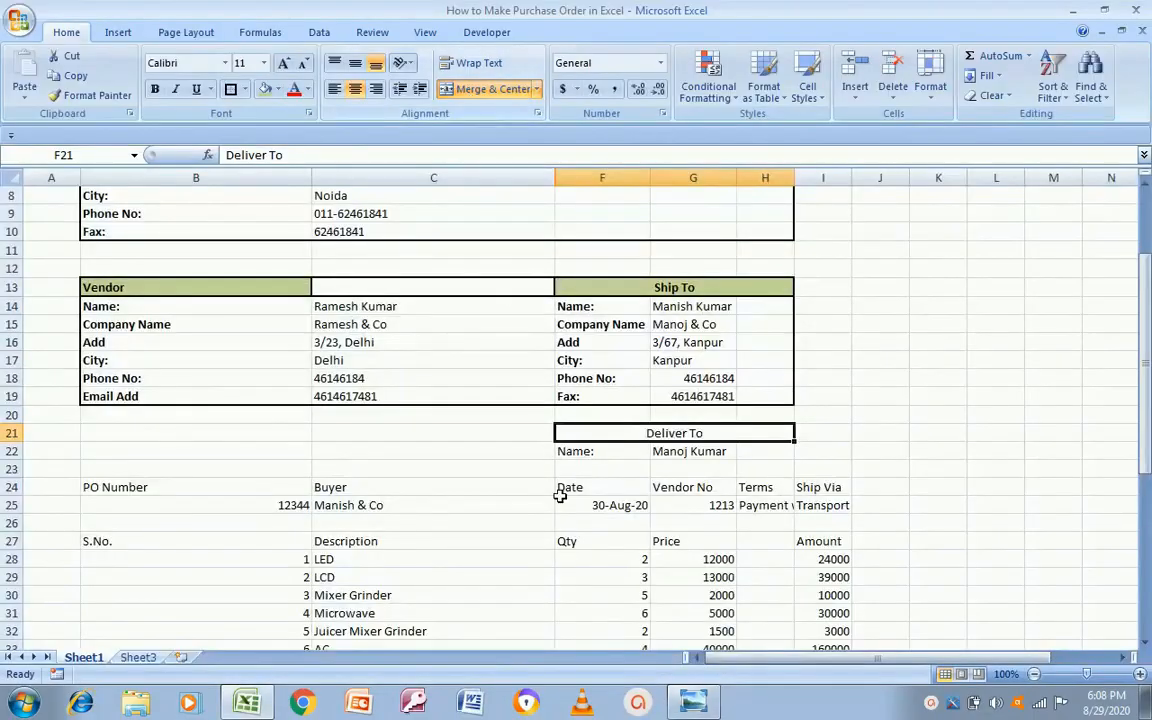
key(alt+Tab)
key(alt+Tab)
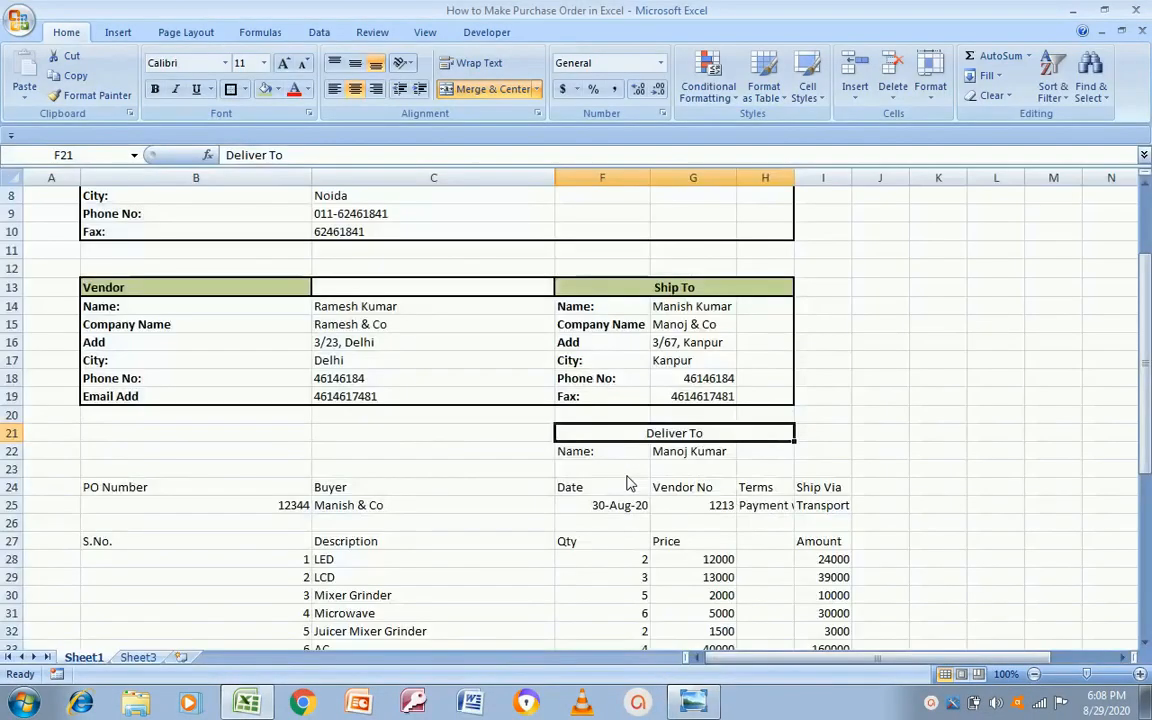
click(609, 452)
key(alt+Tab)
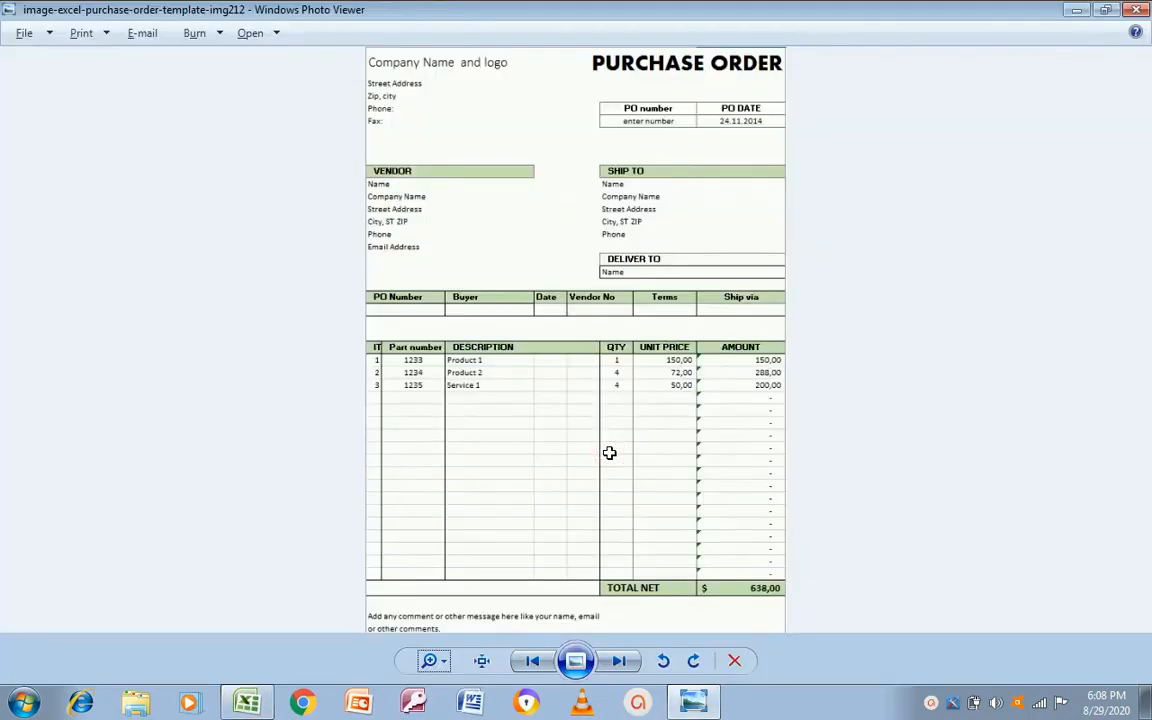
key(alt+Tab)
key(Right)
key(shift+Right)
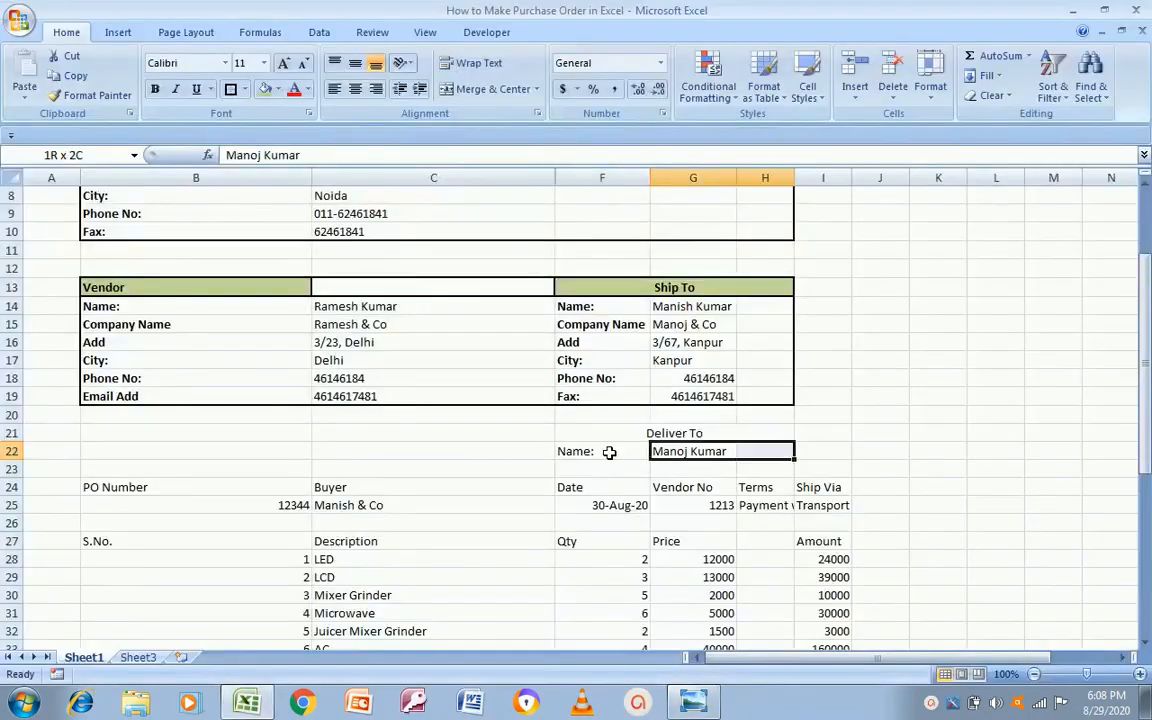
click(480, 94)
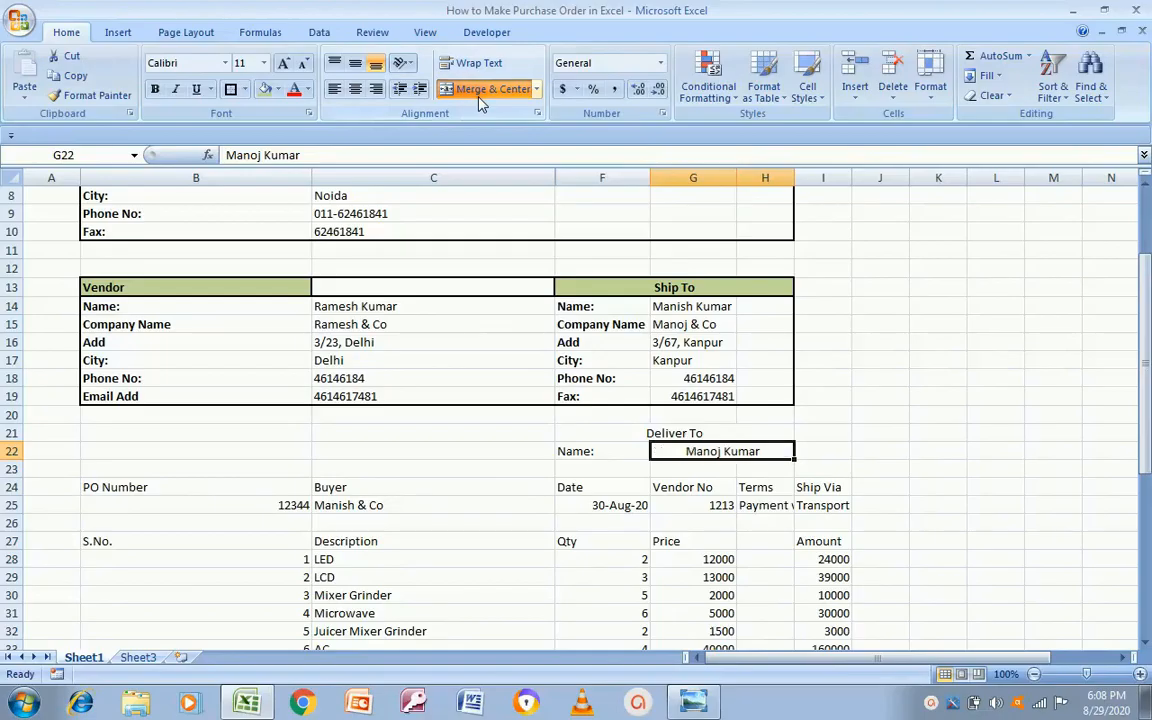
Step: Give the Deliver To block F21:H22 an outside border, then all borders
click(447, 439)
key(Right)
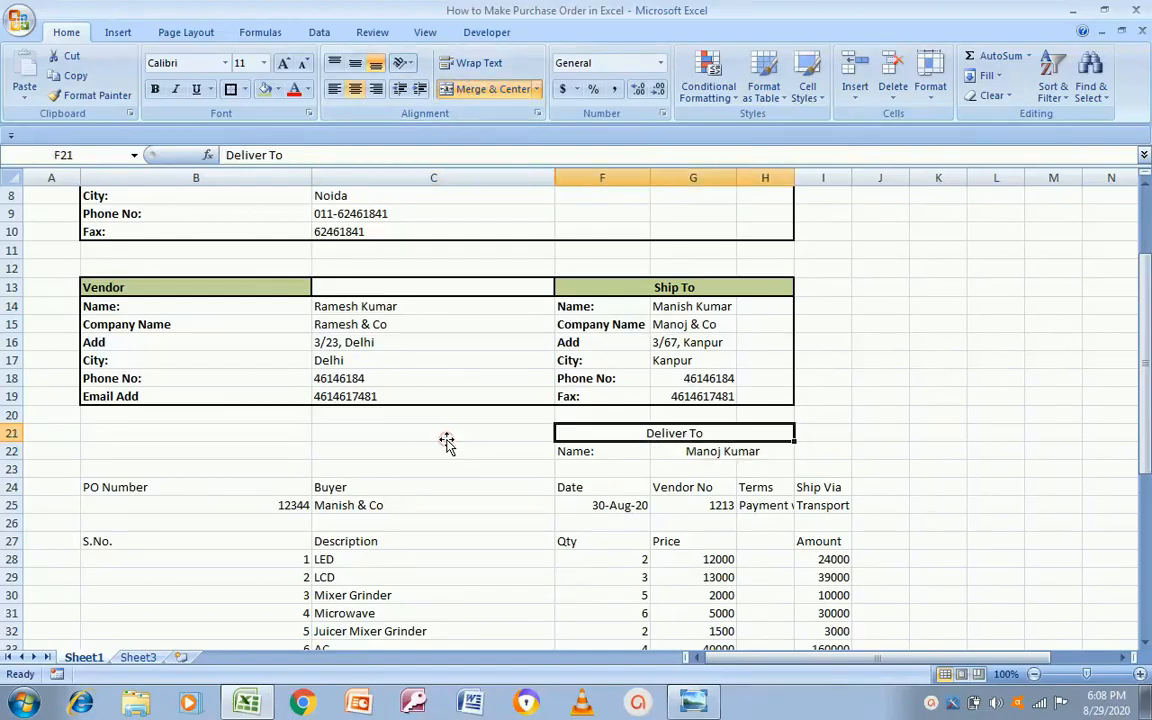
key(shift+Down)
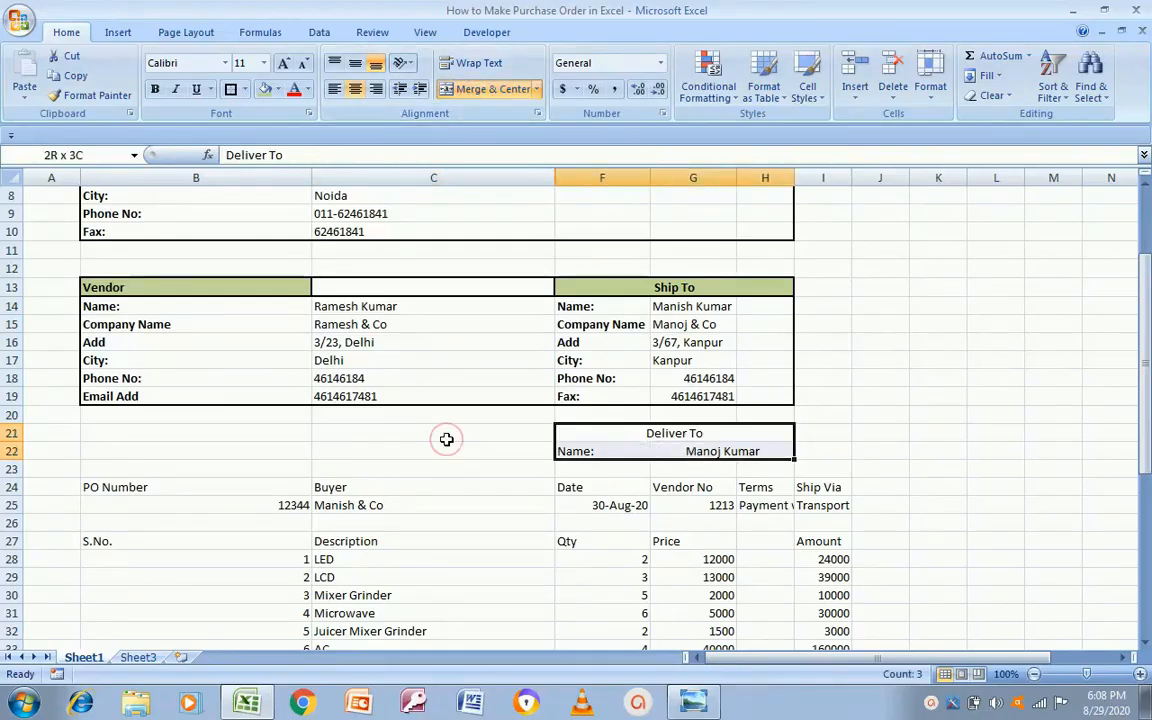
click(230, 89)
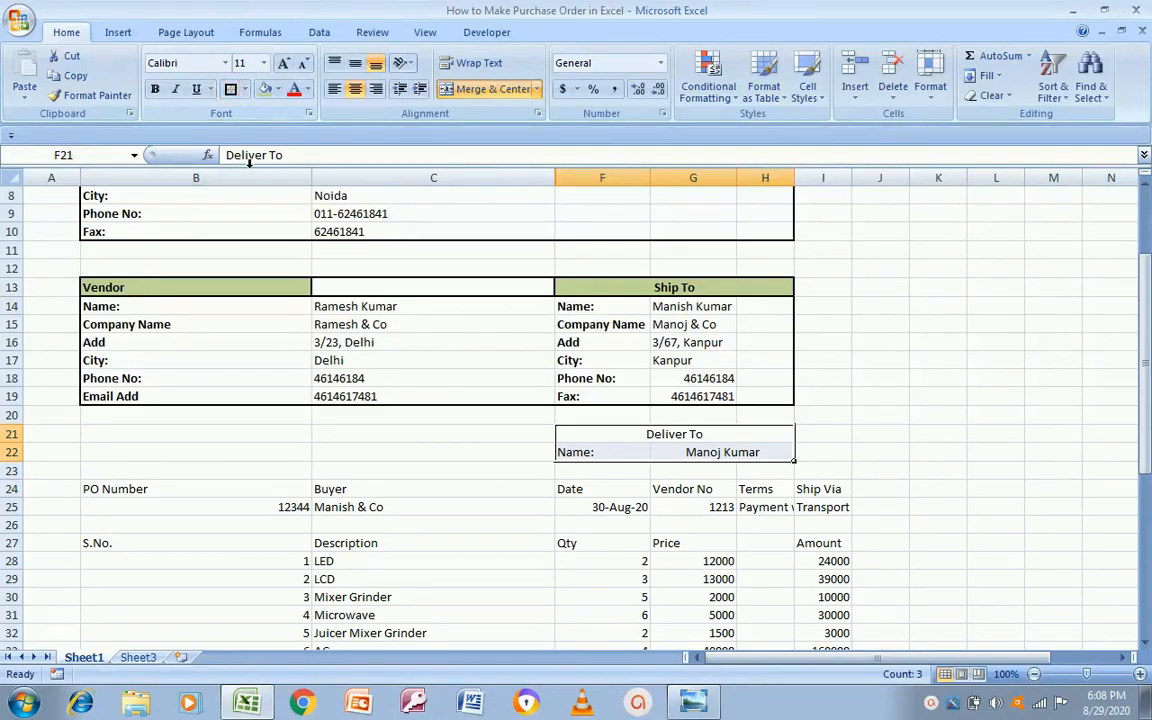
click(244, 89)
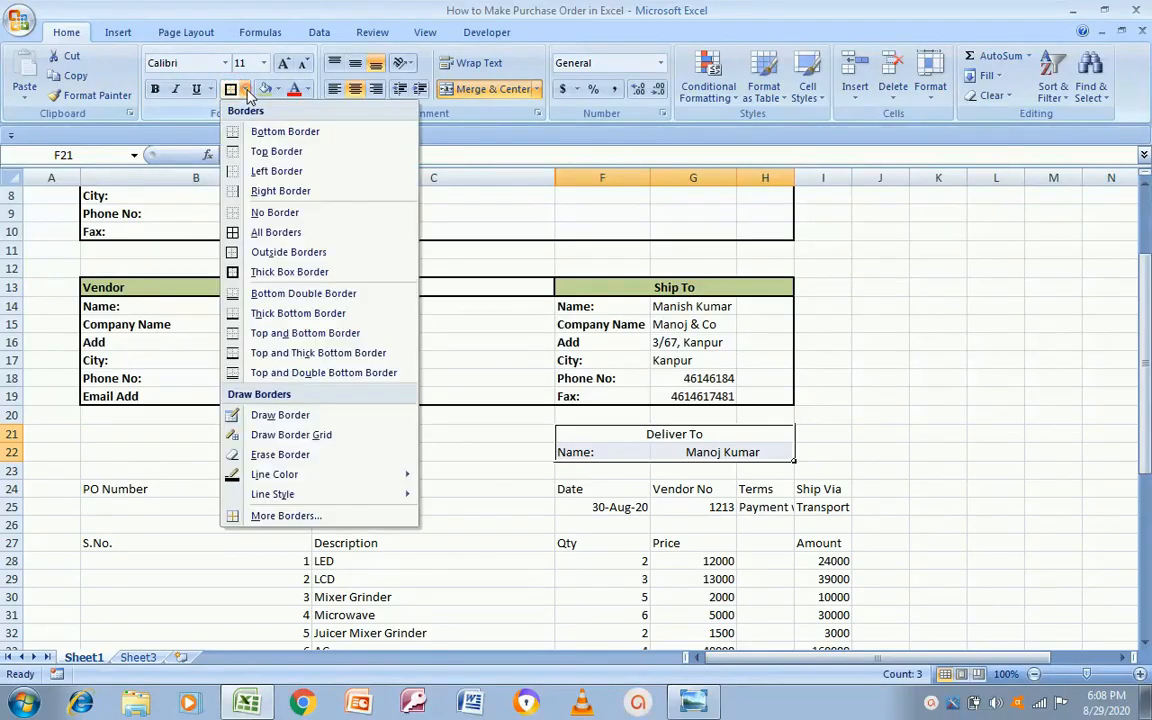
click(229, 234)
click(172, 398)
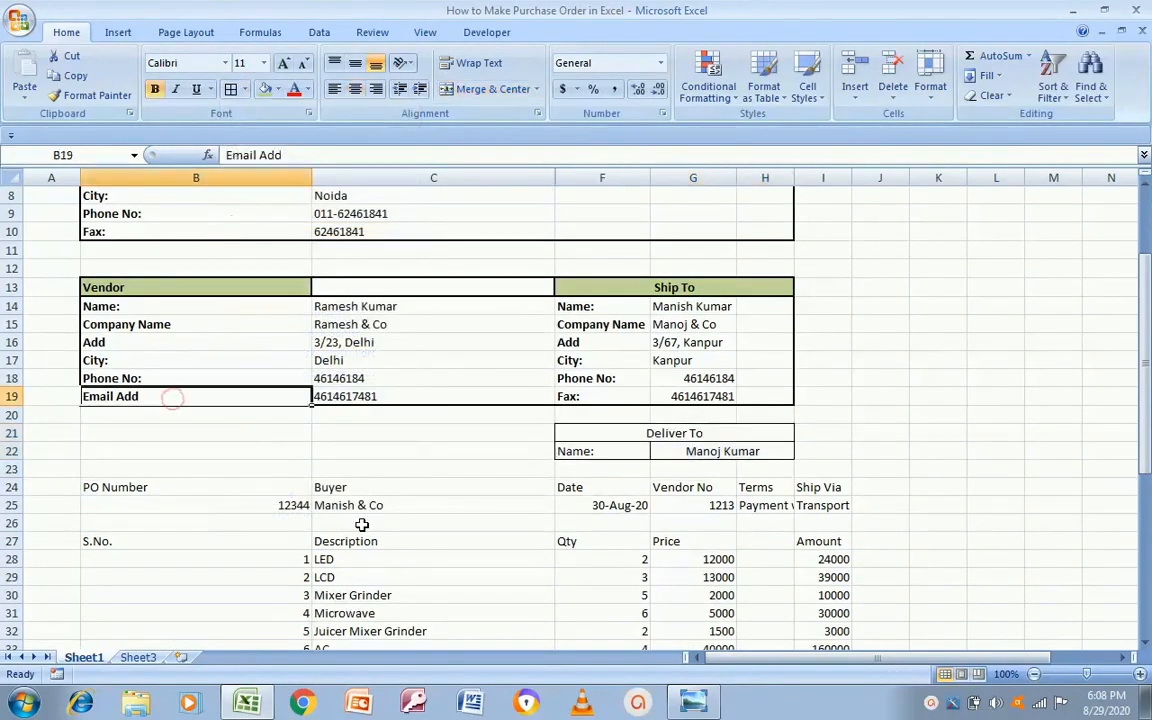
click(147, 489)
key(alt+Tab)
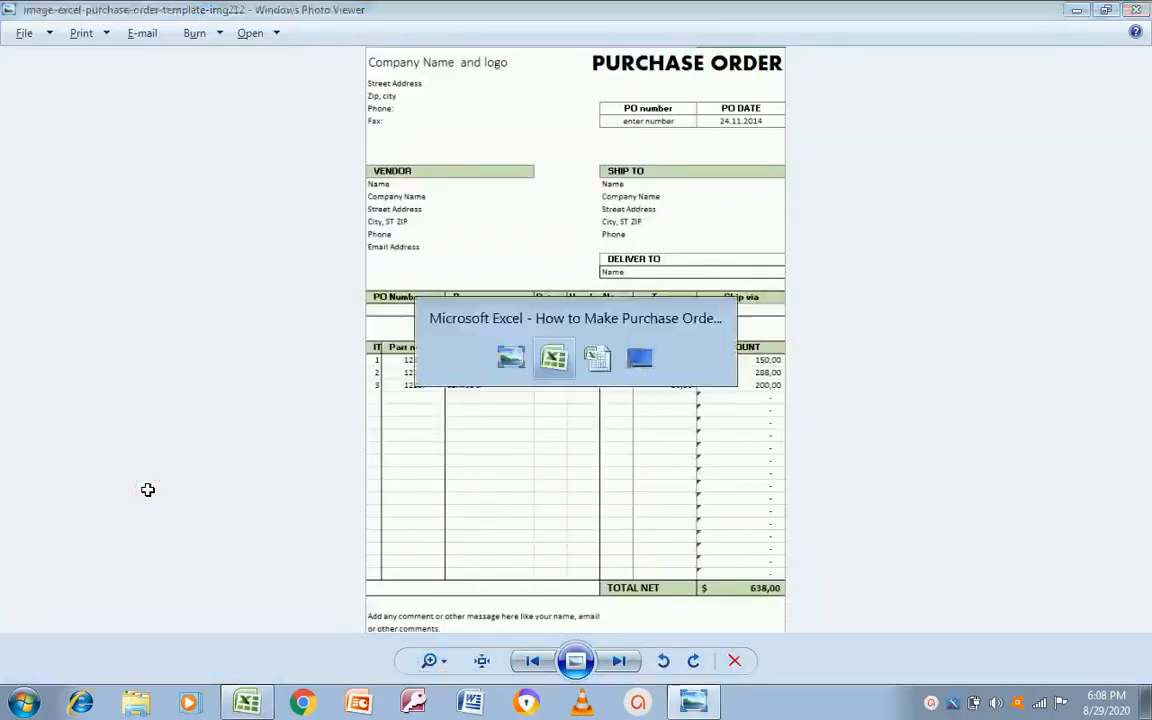
Step: Narrow column B by dragging its header border left
key(alt+Tab)
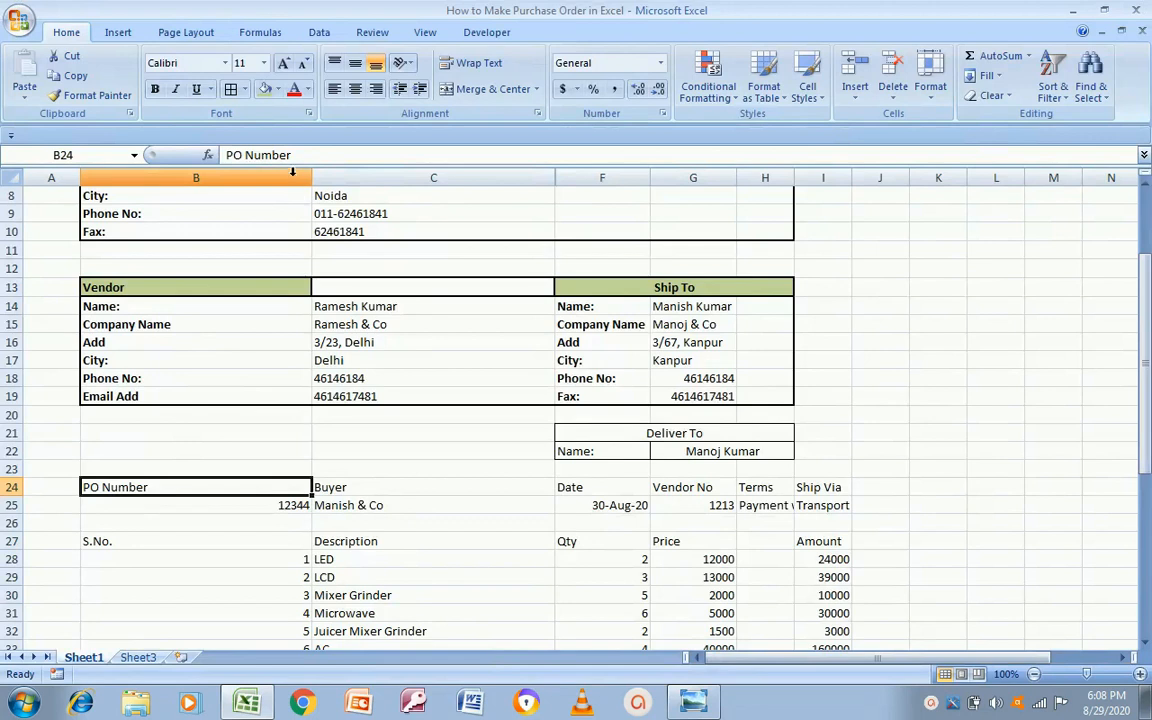
drag(311, 175, 188, 213)
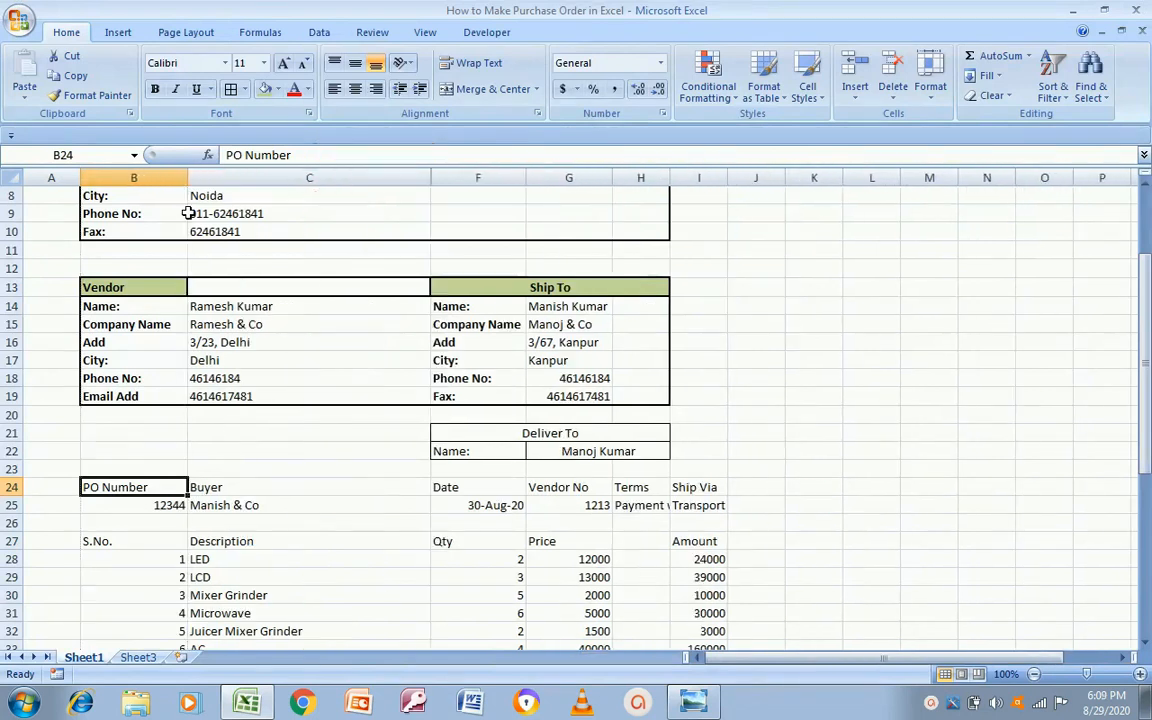
drag(1147, 412, 1147, 360)
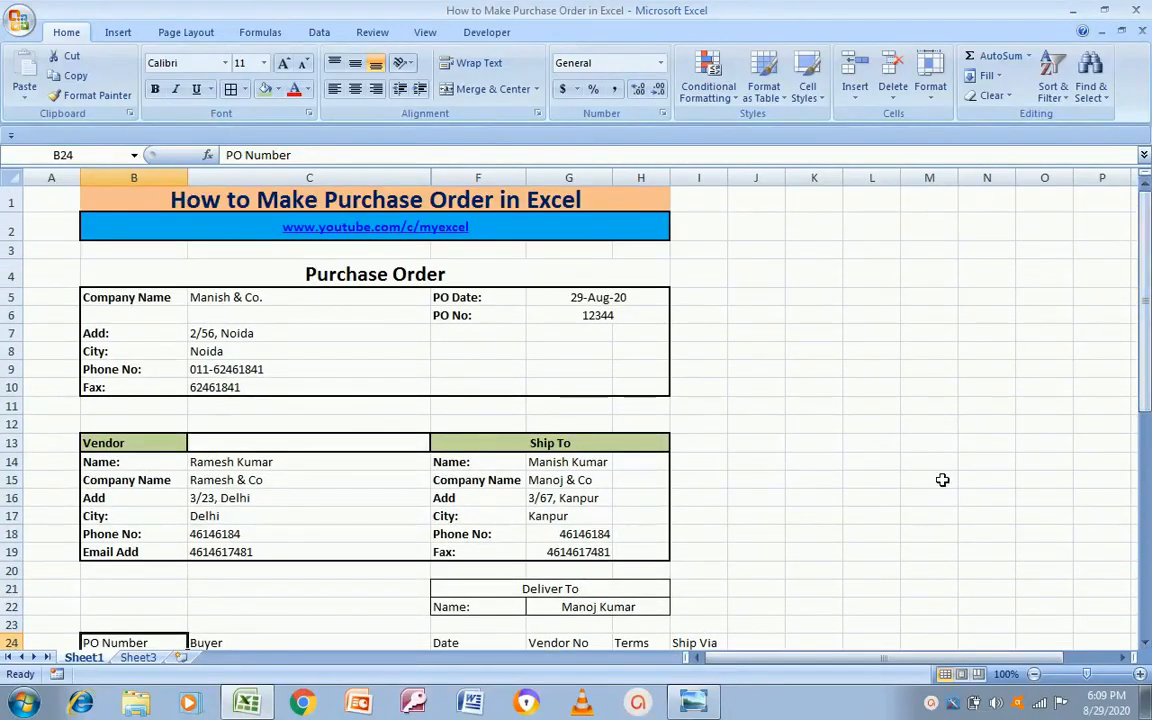
click(766, 499)
key(Down)
key(Down)
key(Down)
key(Down)
key(Down)
key(Down)
key(Down)
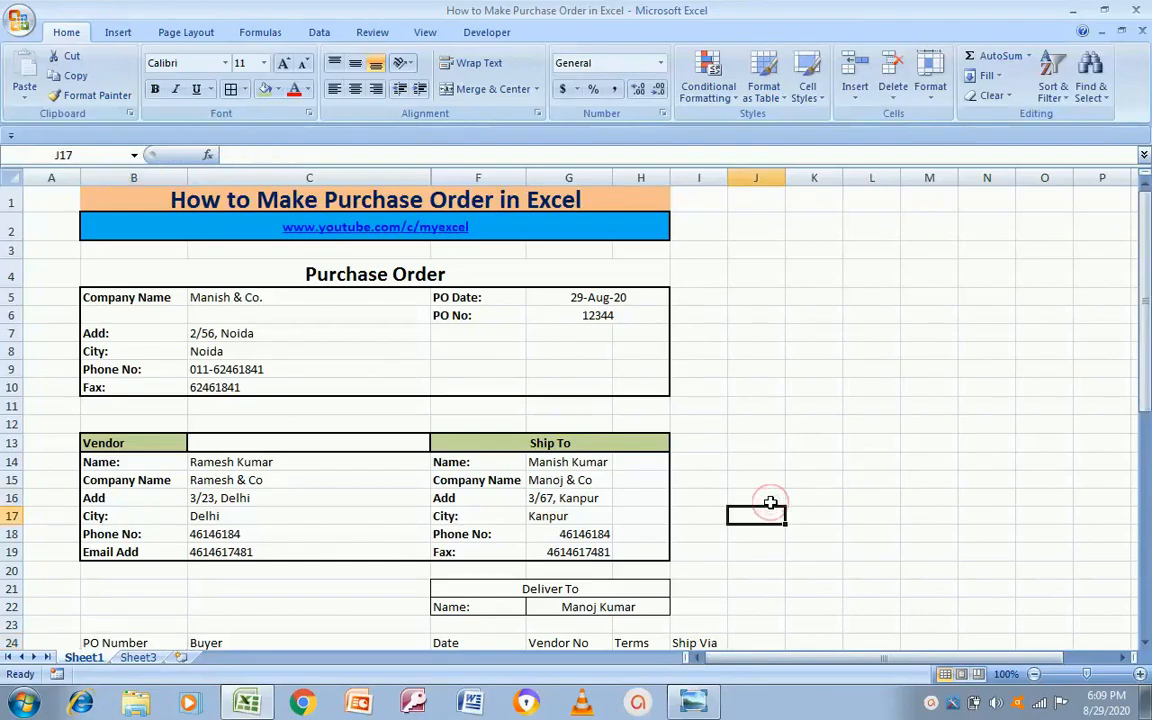
key(Down)
key(Down)
key(Down)
key(Down)
key(Down)
key(Down)
key(Down)
key(Down)
key(Down)
key(Down)
key(Down)
key(Down)
key(Down)
key(Down)
key(Down)
key(Down)
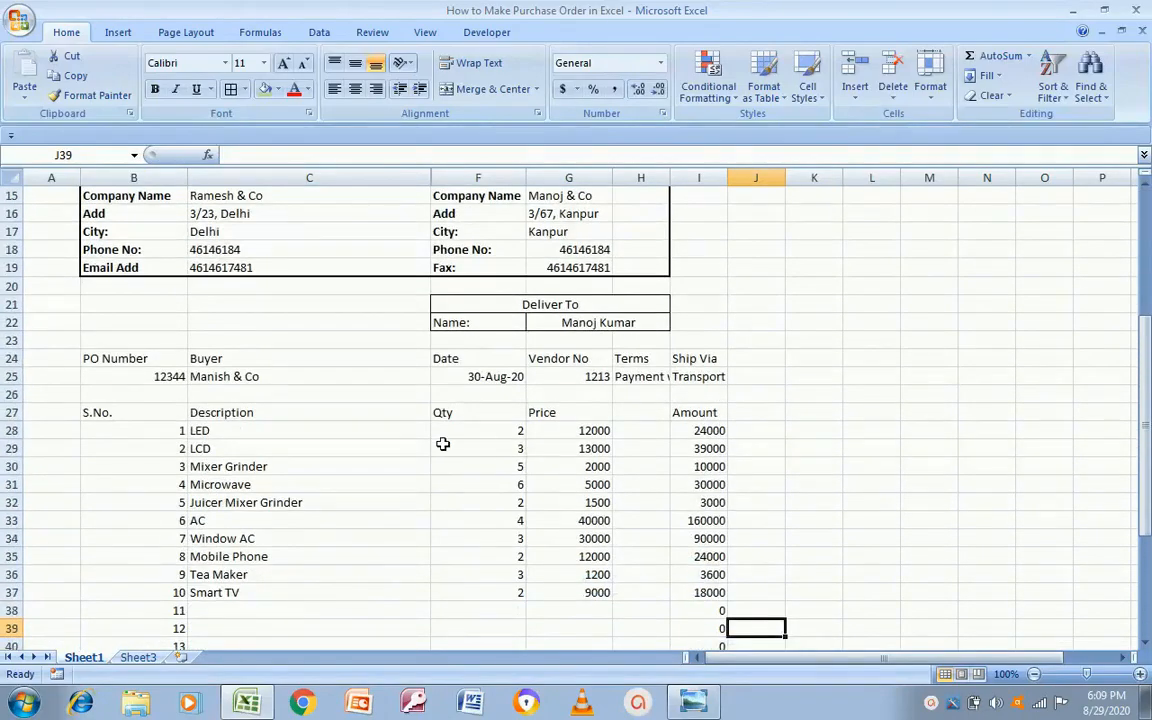
key(alt+Tab)
key(alt+Tab)
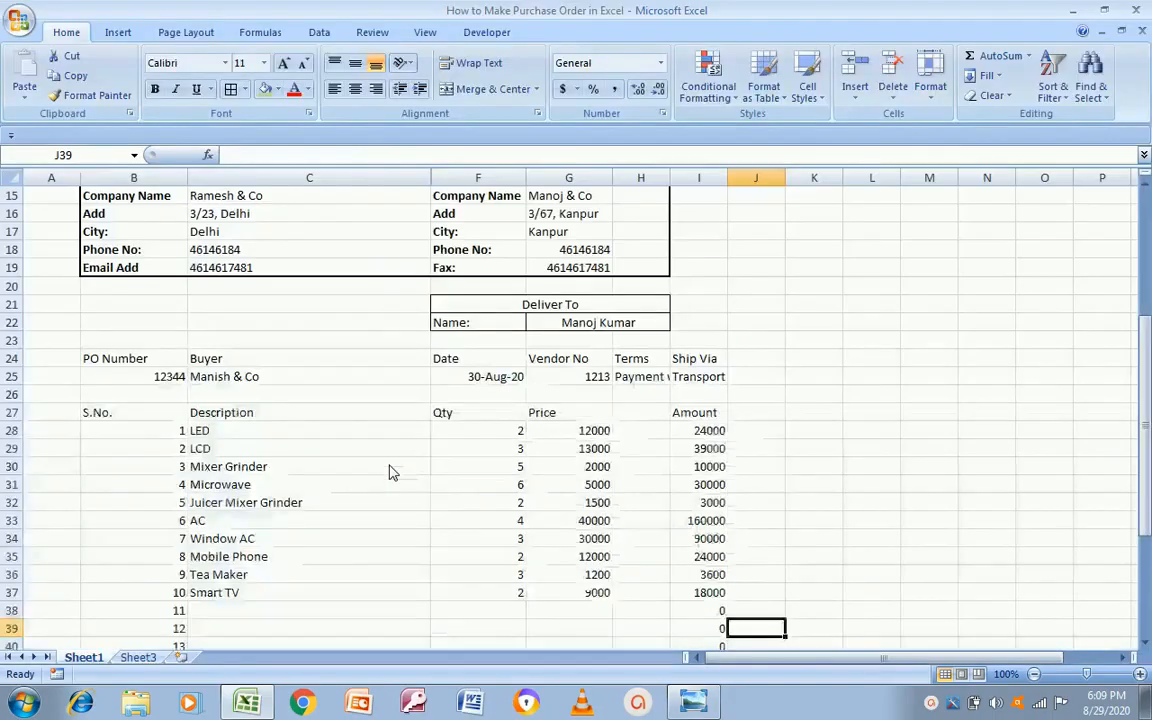
Step: Centre the PO Number to Ship Via headings and values in B24:I25
click(151, 356)
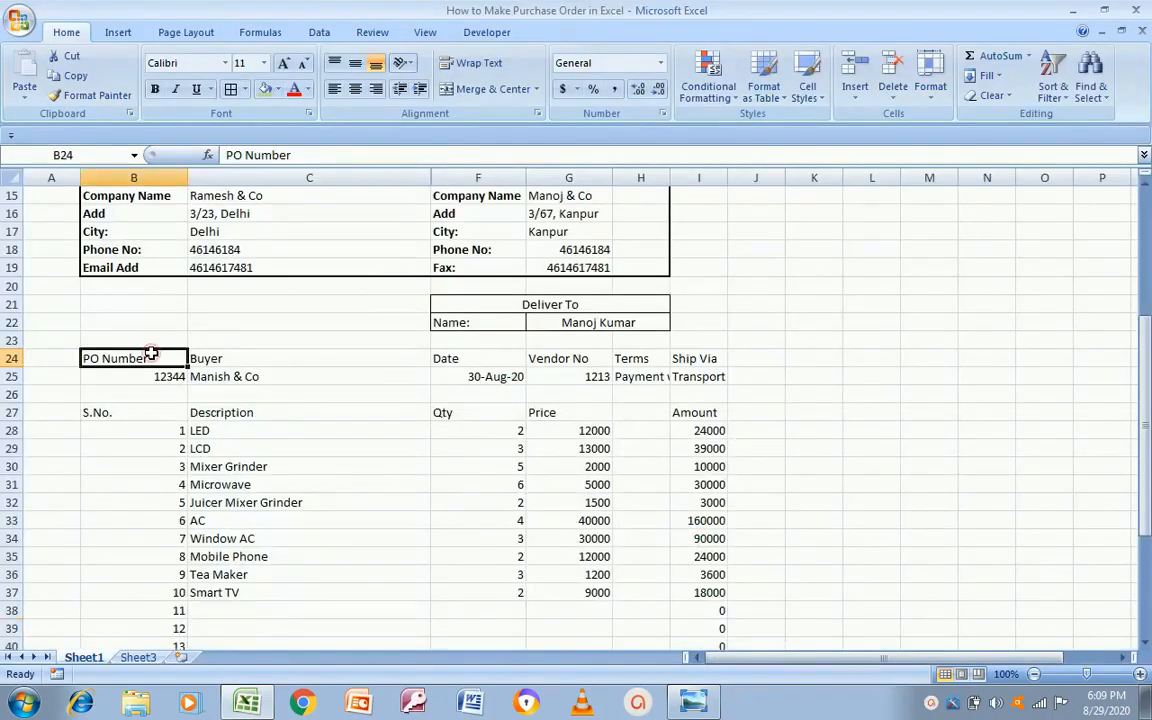
key(shift+Right)
key(shift+Right)
key(shift+Right)
key(shift+Right)
key(shift+Right)
key(shift+Right)
key(shift+Right)
key(shift+Down)
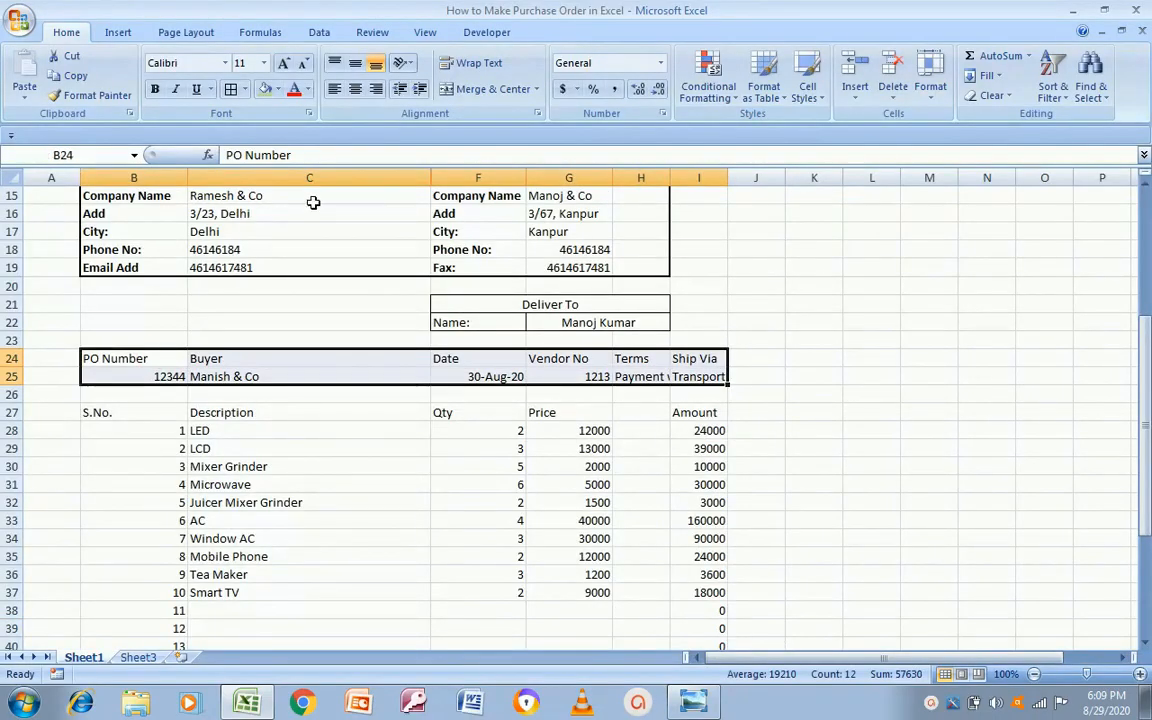
click(355, 89)
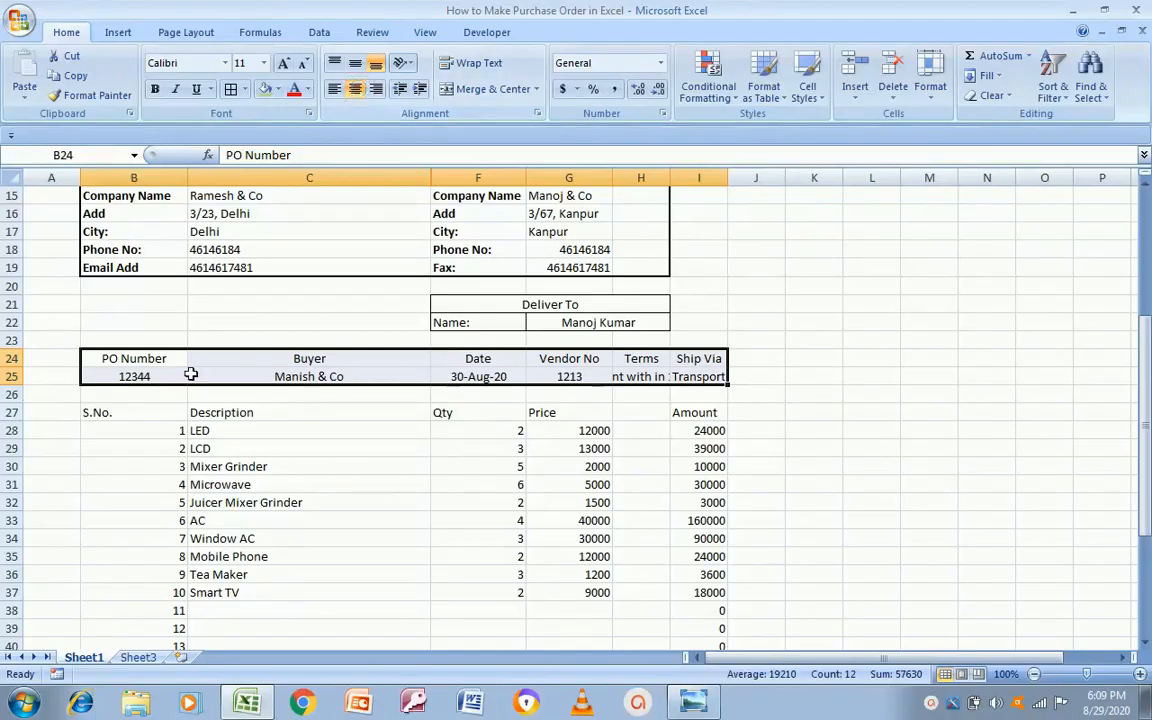
Step: Narrow columns B and C further and reselect the row 24 headings
mouse_move(186, 171)
mouse_down()
mouse_move(150, 171)
mouse_move(177, 171)
mouse_up()
drag(425, 169, 285, 237)
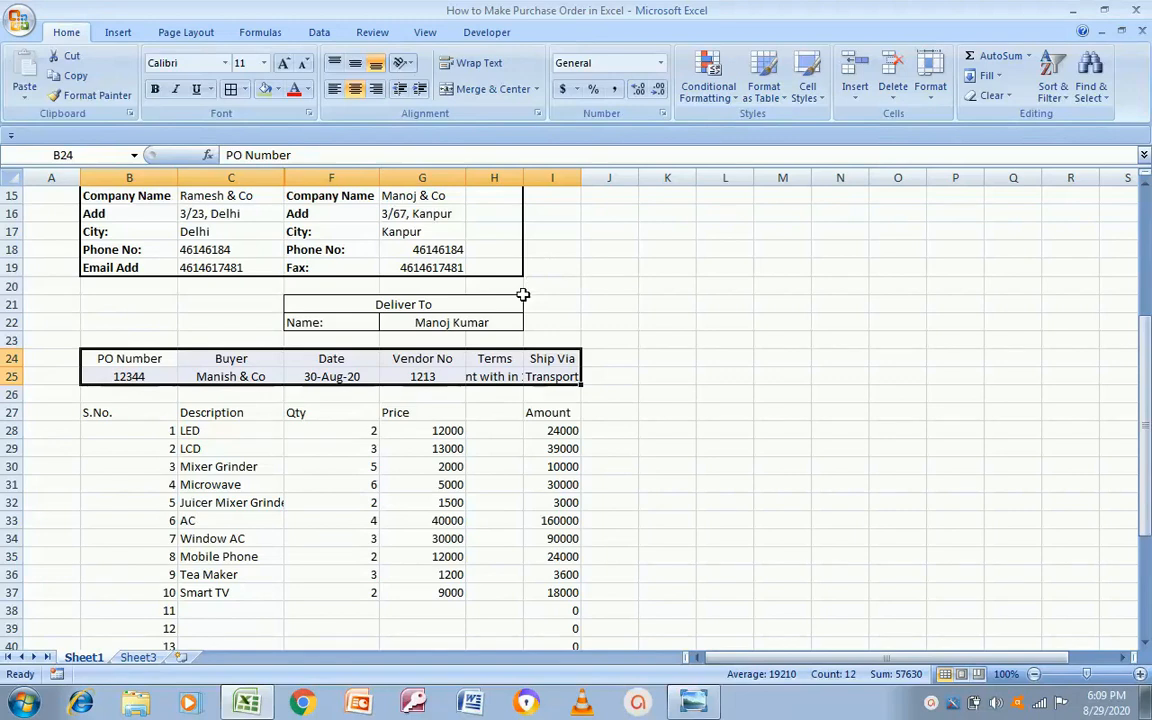
click(341, 372)
key(Left)
key(Left)
key(Up)
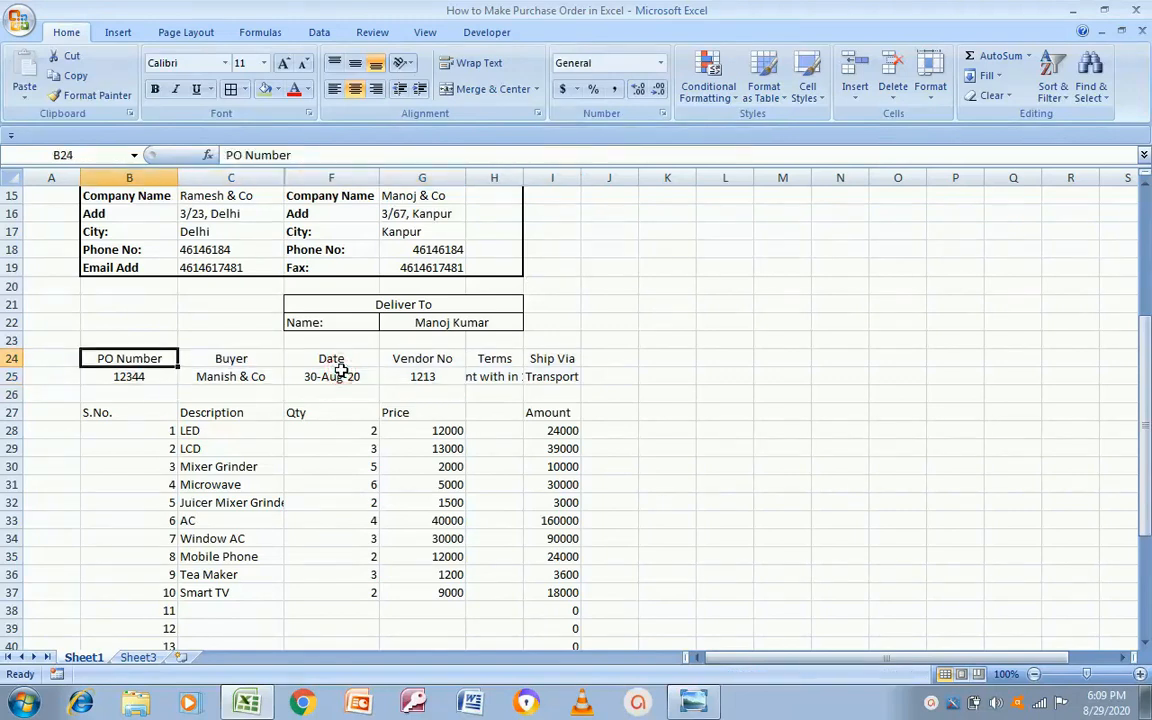
key(alt+Tab)
key(alt+Tab)
key(shift+Right)
key(shift+Right)
key(shift+Right)
key(shift+Right)
key(shift+Right)
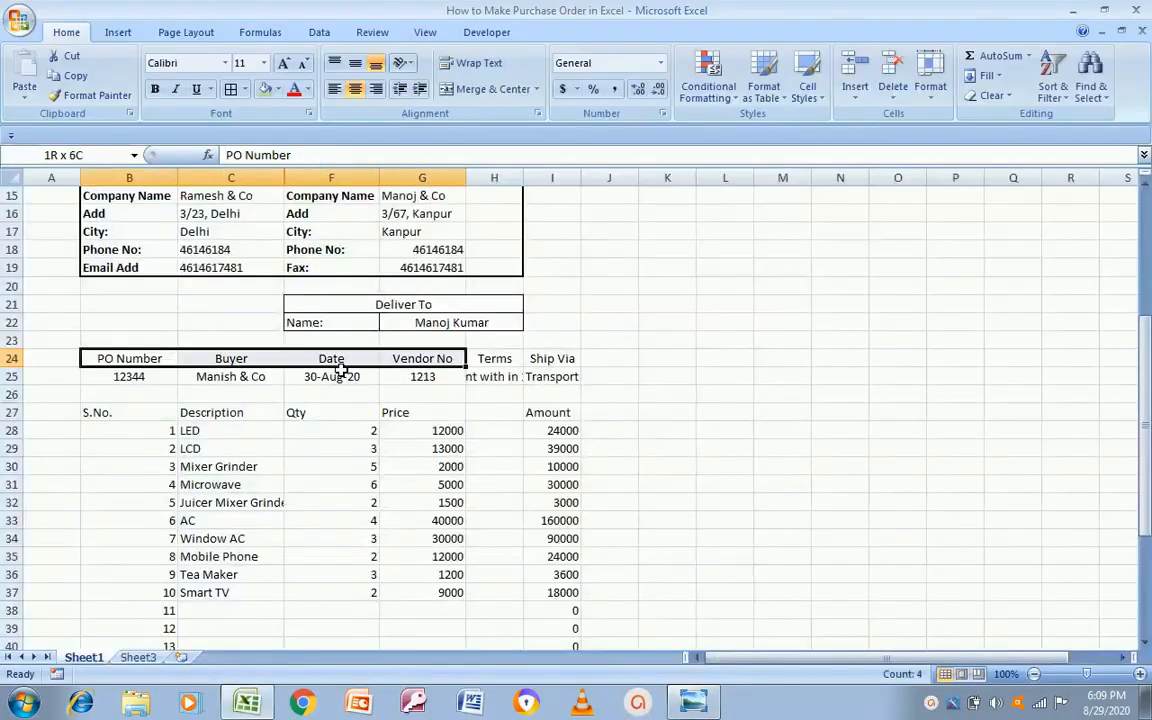
Step: Fill the row 24 headings olive green and make them bold
click(264, 90)
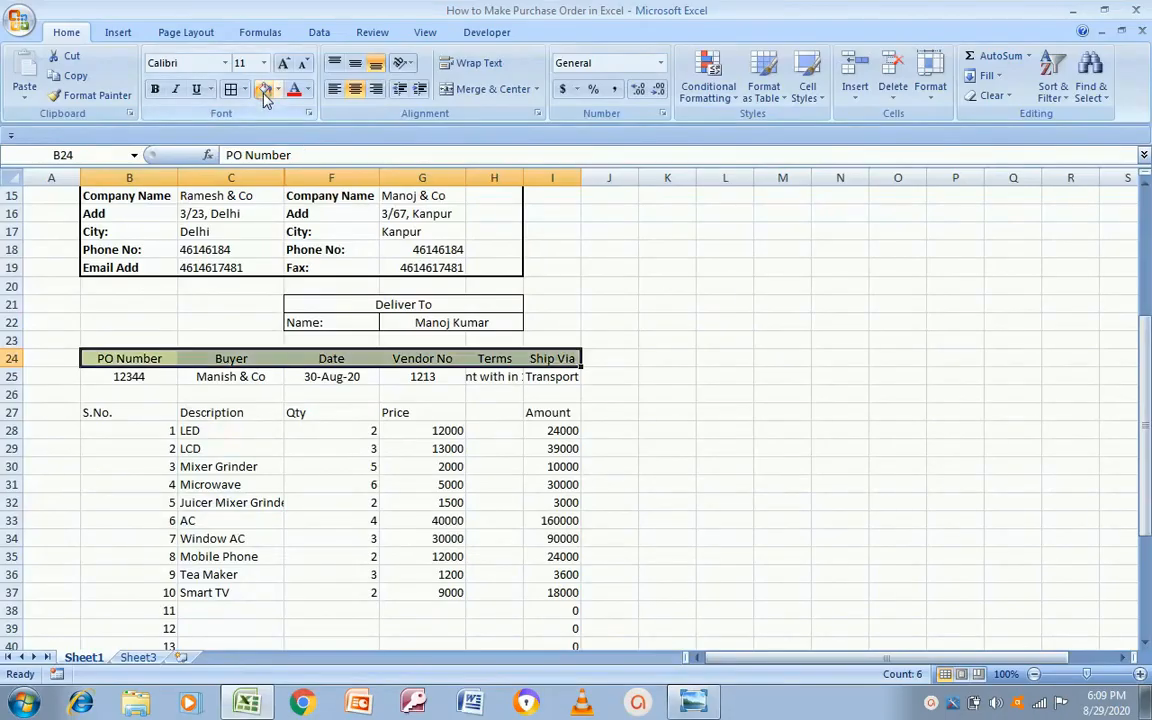
click(155, 90)
key(alt+Tab)
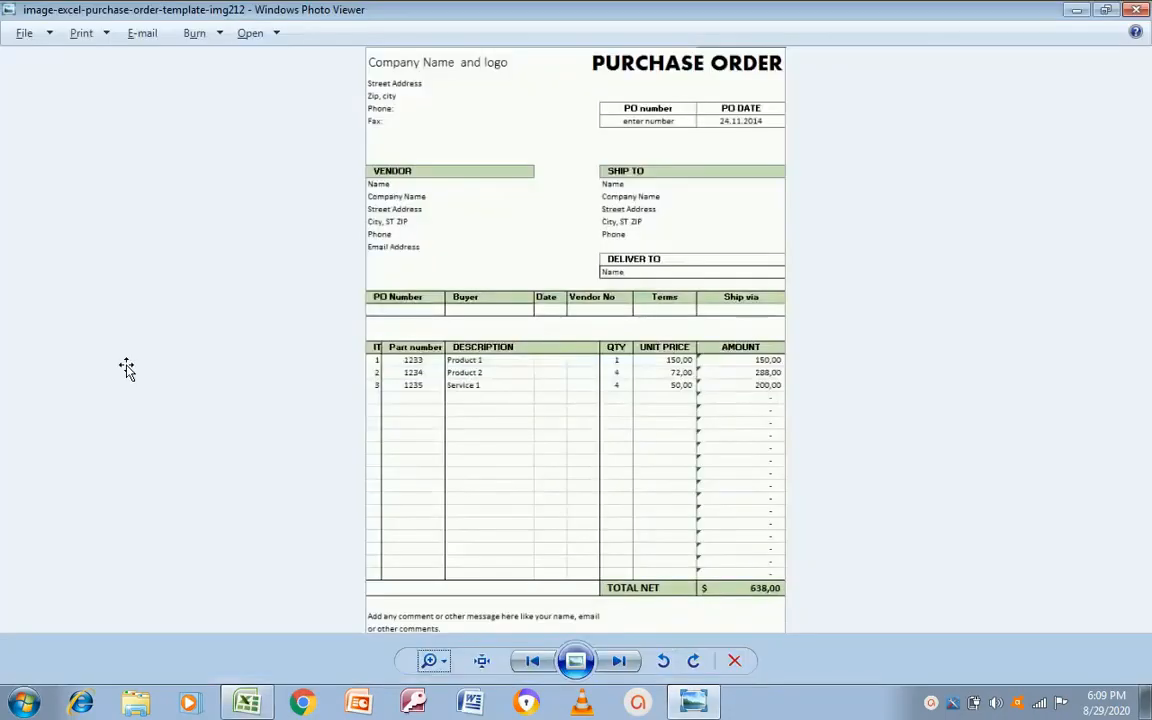
key(alt+Tab)
Step: Widen column H to fit the payment terms value
key(Down)
key(shift+Right)
key(shift+Right)
key(shift+Right)
key(shift+Right)
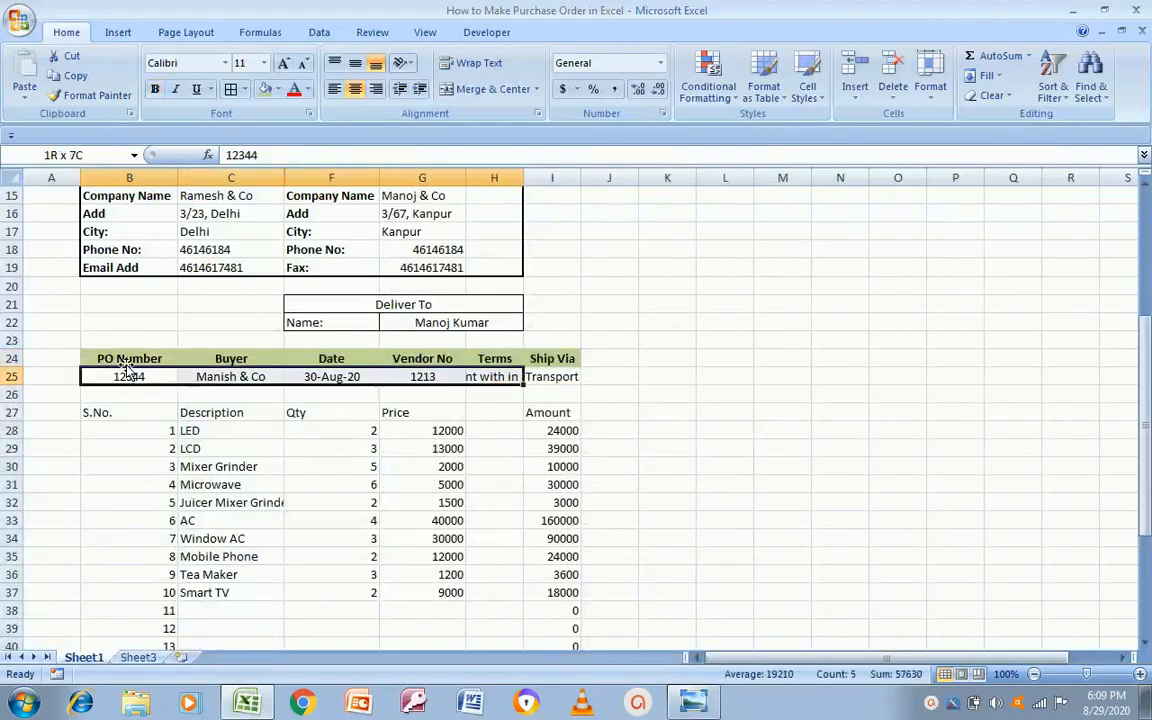
double_click(523, 178)
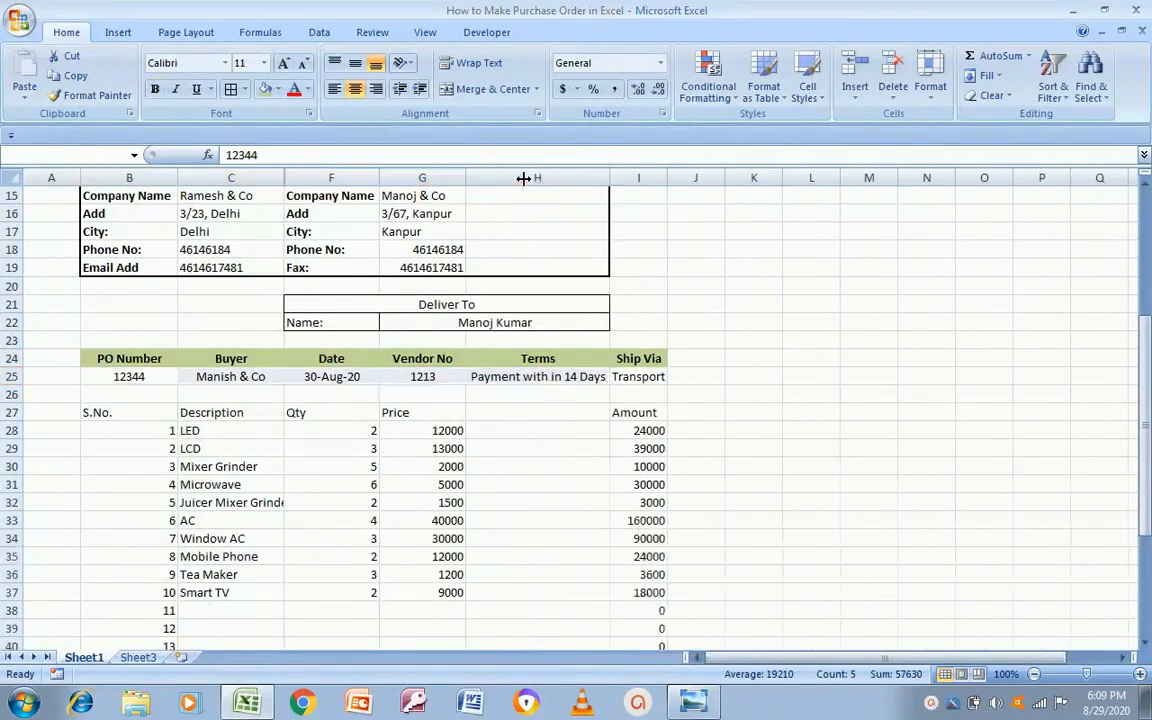
Step: Apply an outside border, then a thick box border, to the PO Number–Ship Via block
click(498, 363)
key(Left)
key(Left)
key(Left)
key(Left)
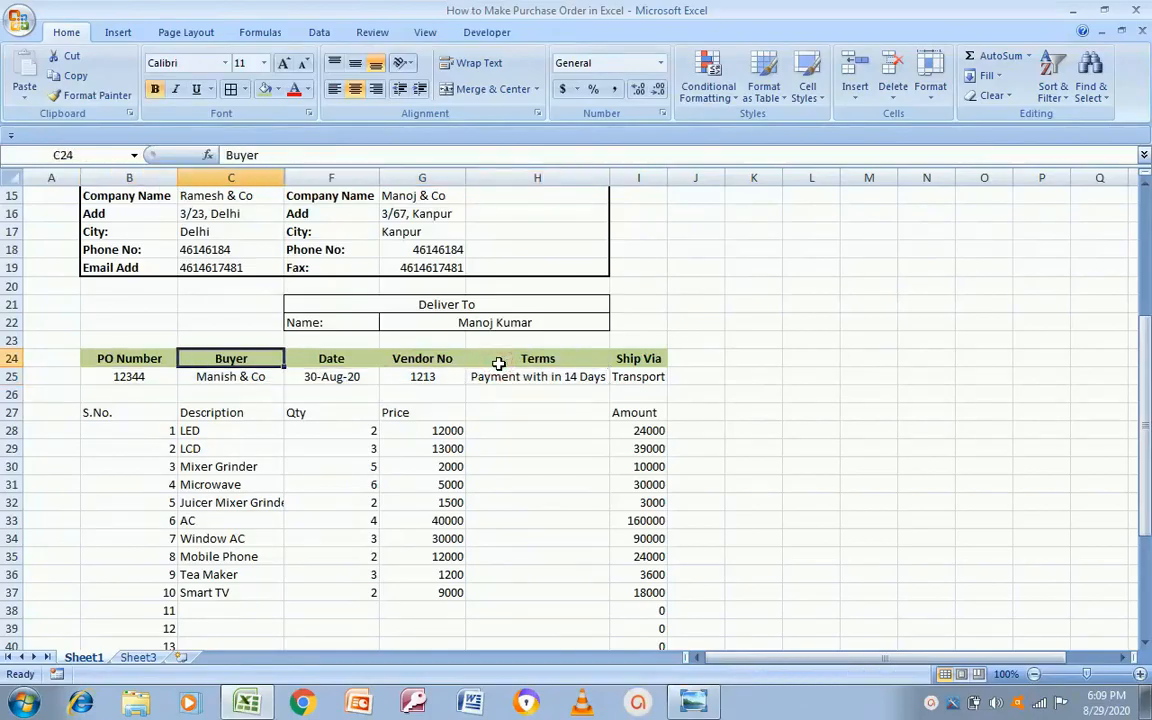
key(shift+Down)
key(shift+Right)
key(shift+Right)
key(shift+Right)
key(shift+Right)
key(shift+Right)
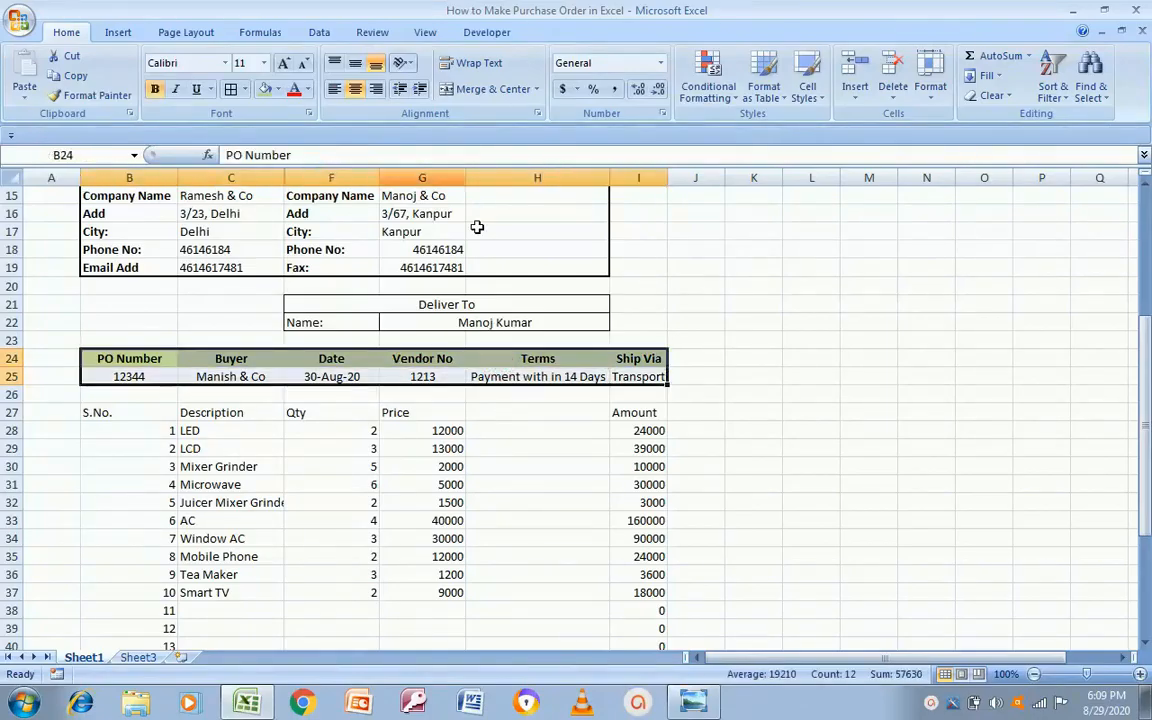
click(247, 90)
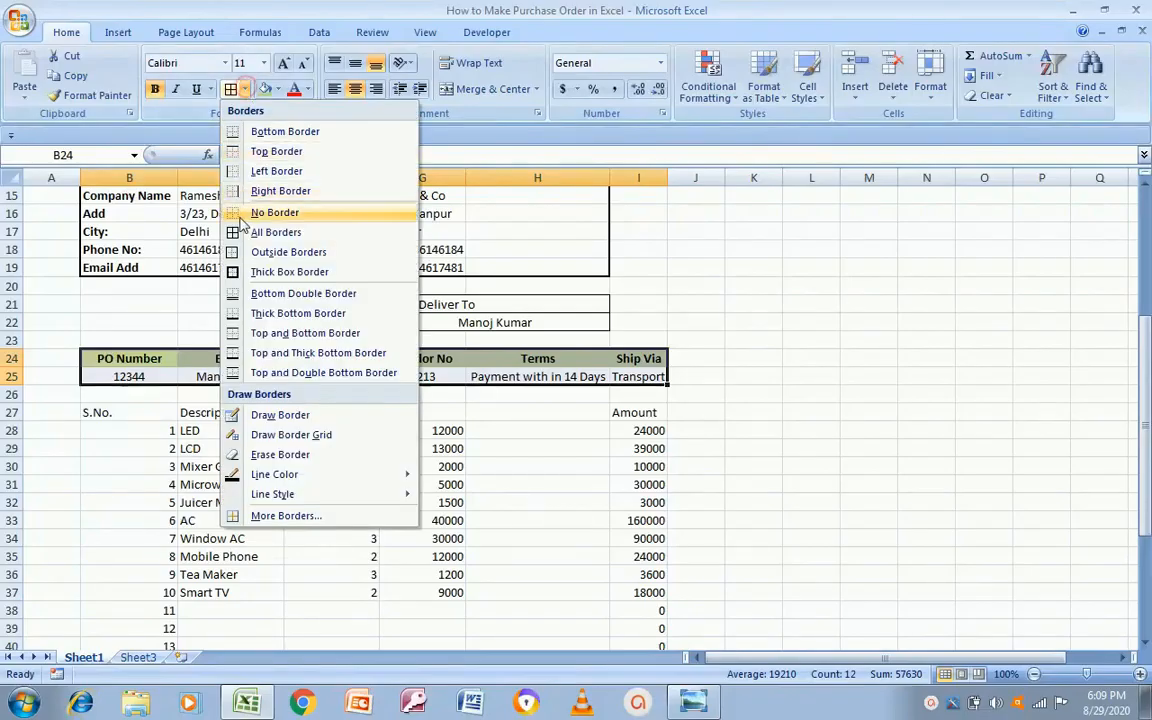
click(217, 249)
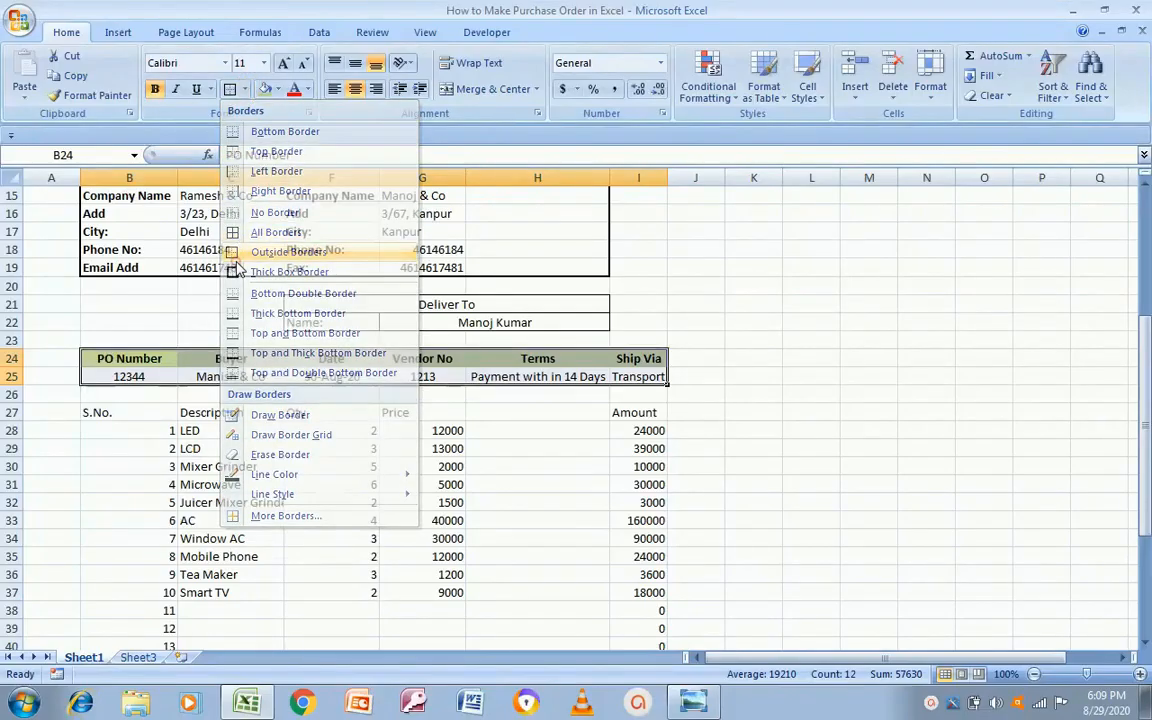
click(244, 90)
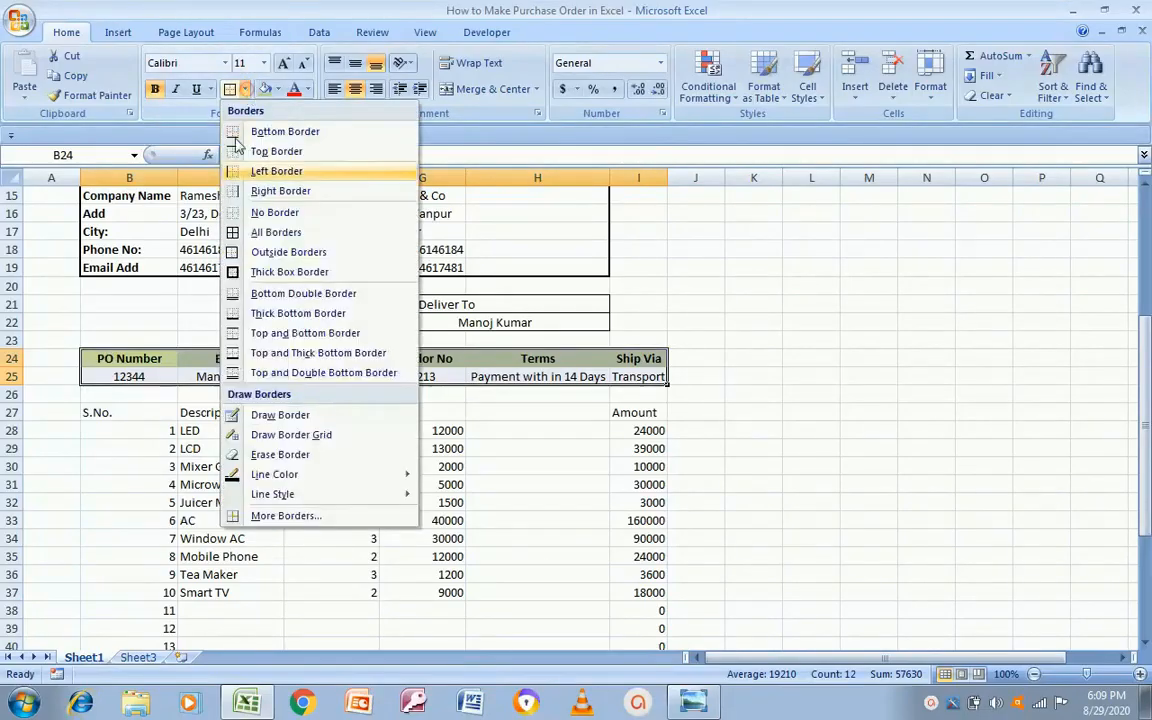
click(236, 280)
click(795, 411)
Step: Outline the row 25 values from 12344 across to Transport
key(Left)
key(Left)
key(Left)
key(Left)
key(Left)
key(Left)
key(Left)
key(Left)
key(Left)
key(Up)
key(Up)
key(Left)
key(shift+Right)
key(shift+Right)
key(shift+Right)
key(shift+Right)
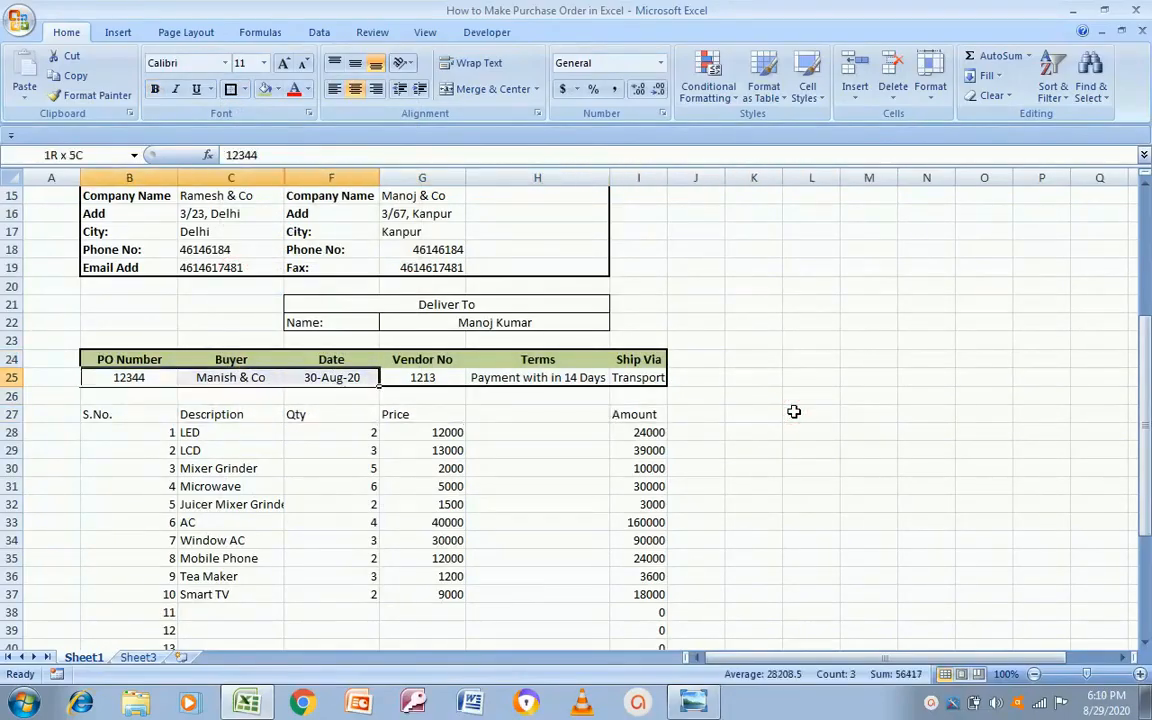
key(shift+Right)
key(shift+Right)
key(shift+Right)
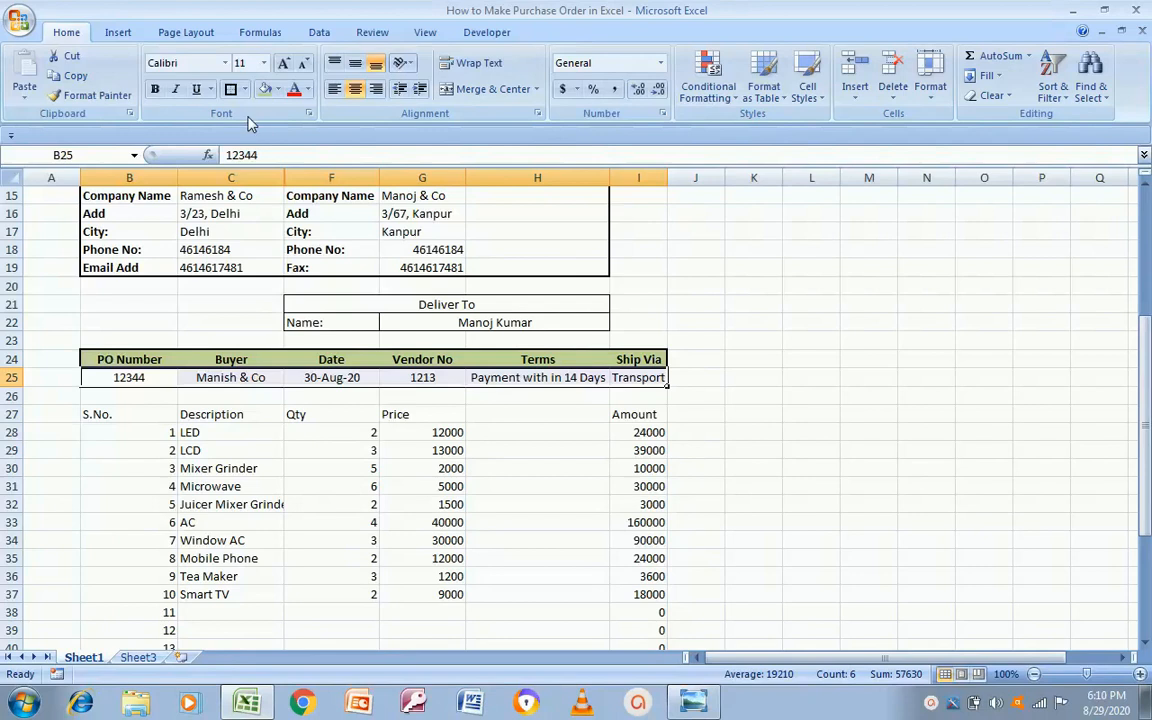
click(231, 89)
click(707, 428)
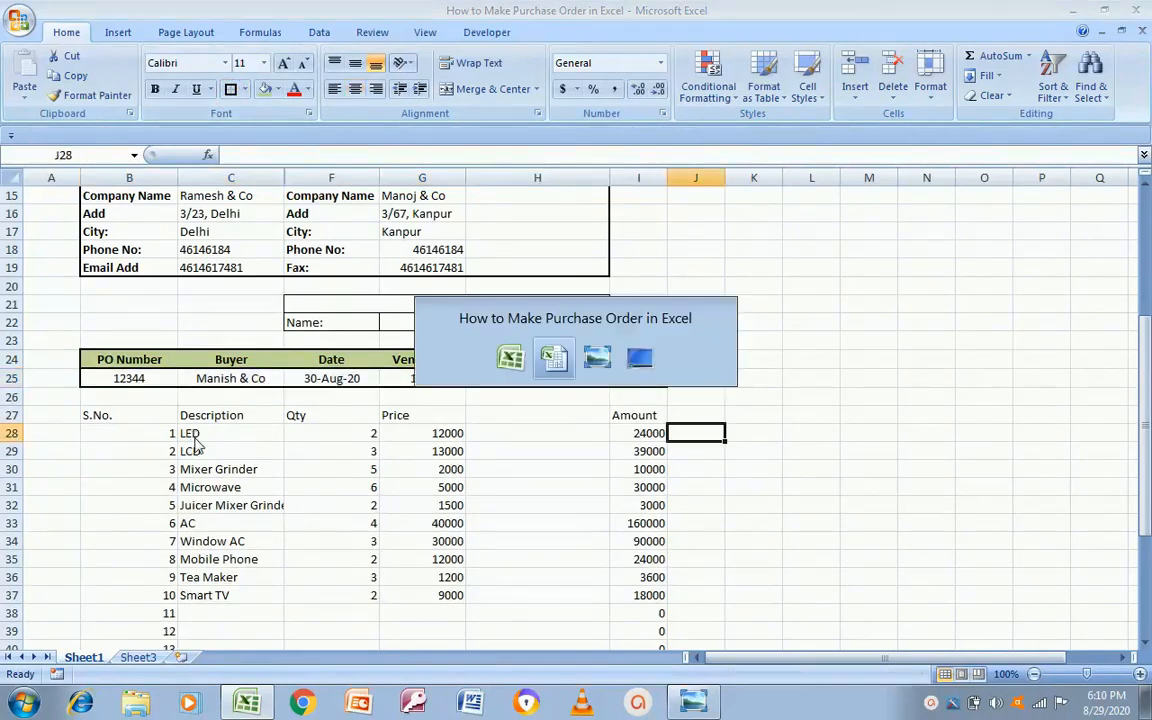
click(708, 706)
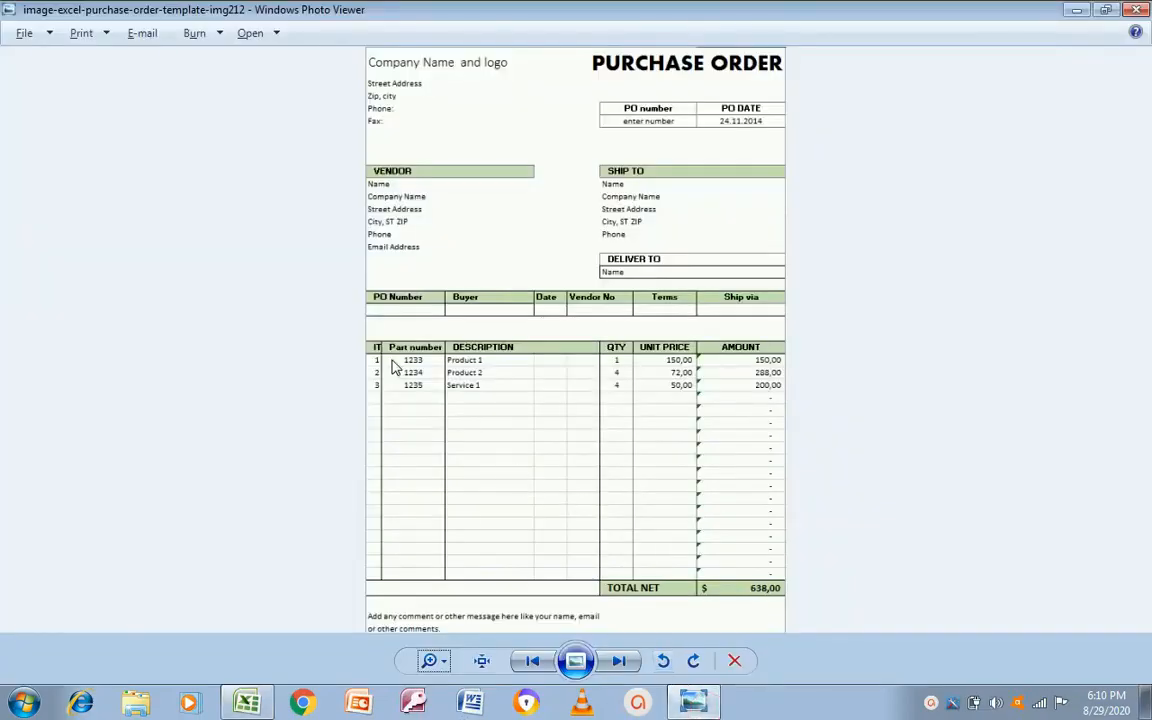
click(247, 703)
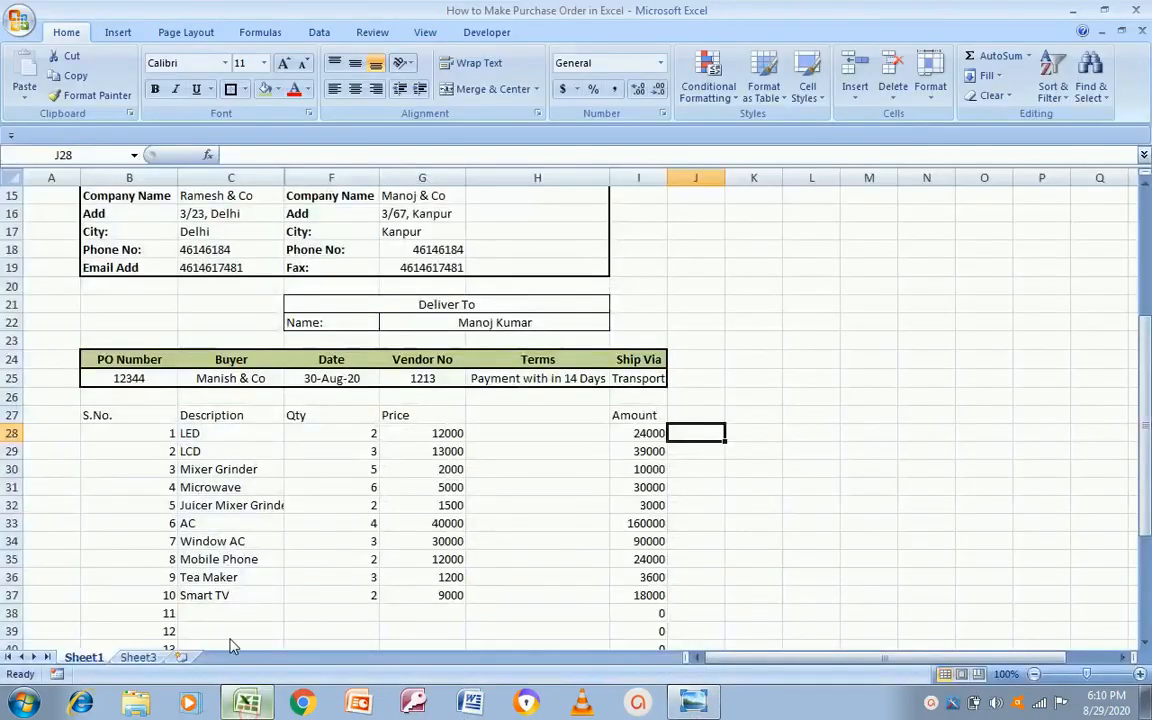
mouse_move(110, 359)
mouse_down()
mouse_move(230, 360)
mouse_move(120, 354)
mouse_up()
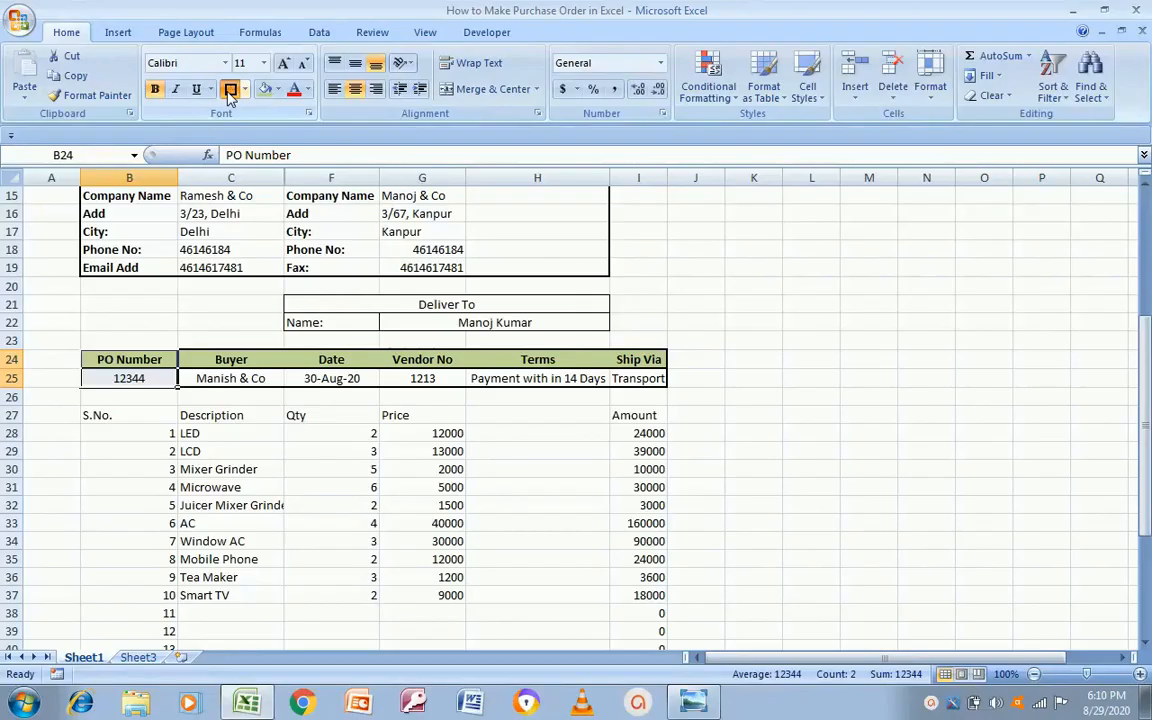
Step: Box the PO Number, Buyer, Date, Vendor No, Terms and Ship Via header-value pairs individually
click(228, 370)
drag(228, 362, 229, 374)
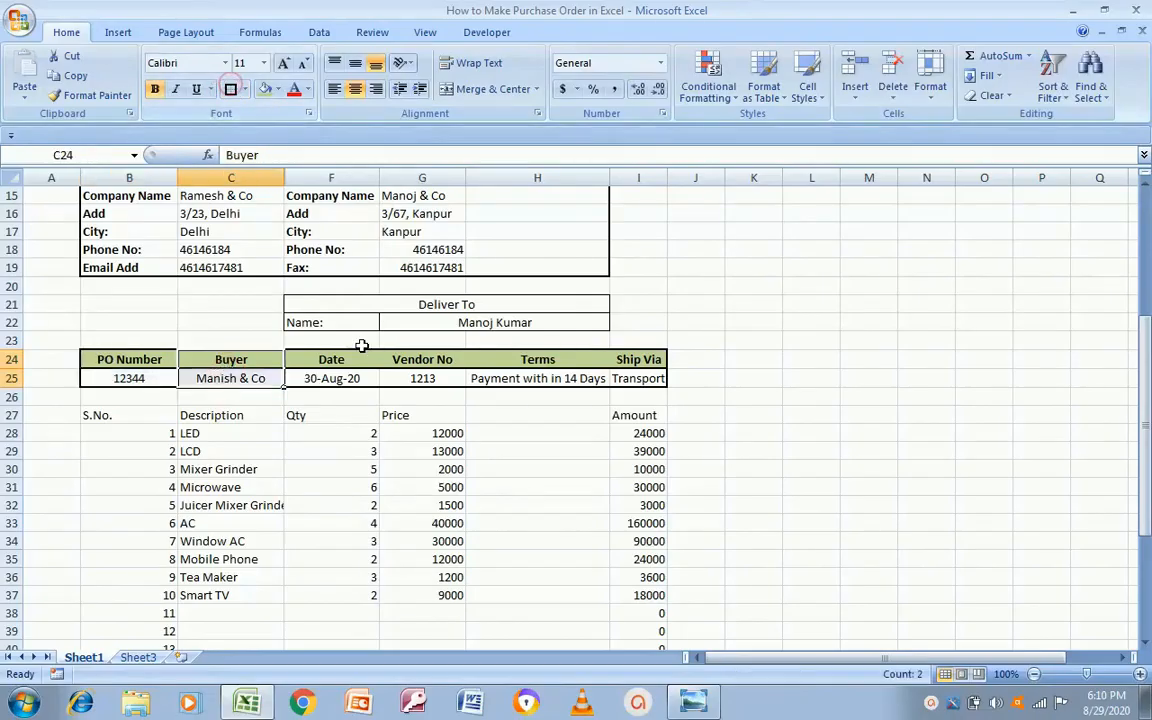
drag(351, 357, 348, 376)
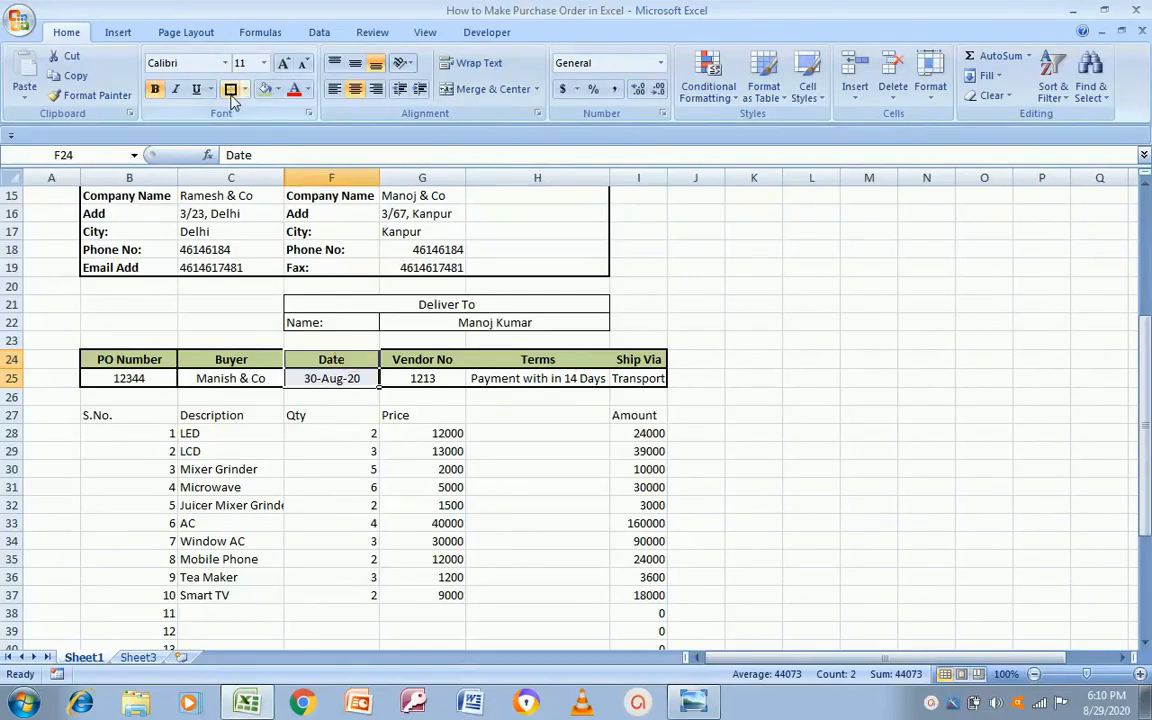
drag(447, 355, 440, 378)
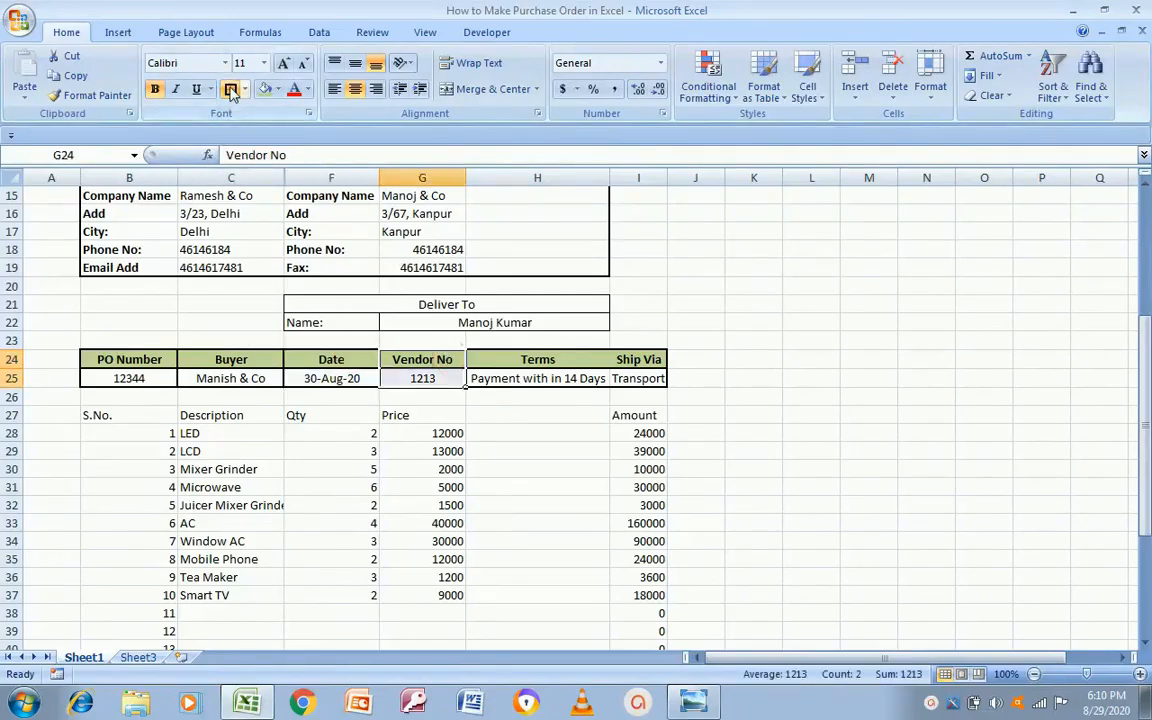
drag(578, 363, 578, 379)
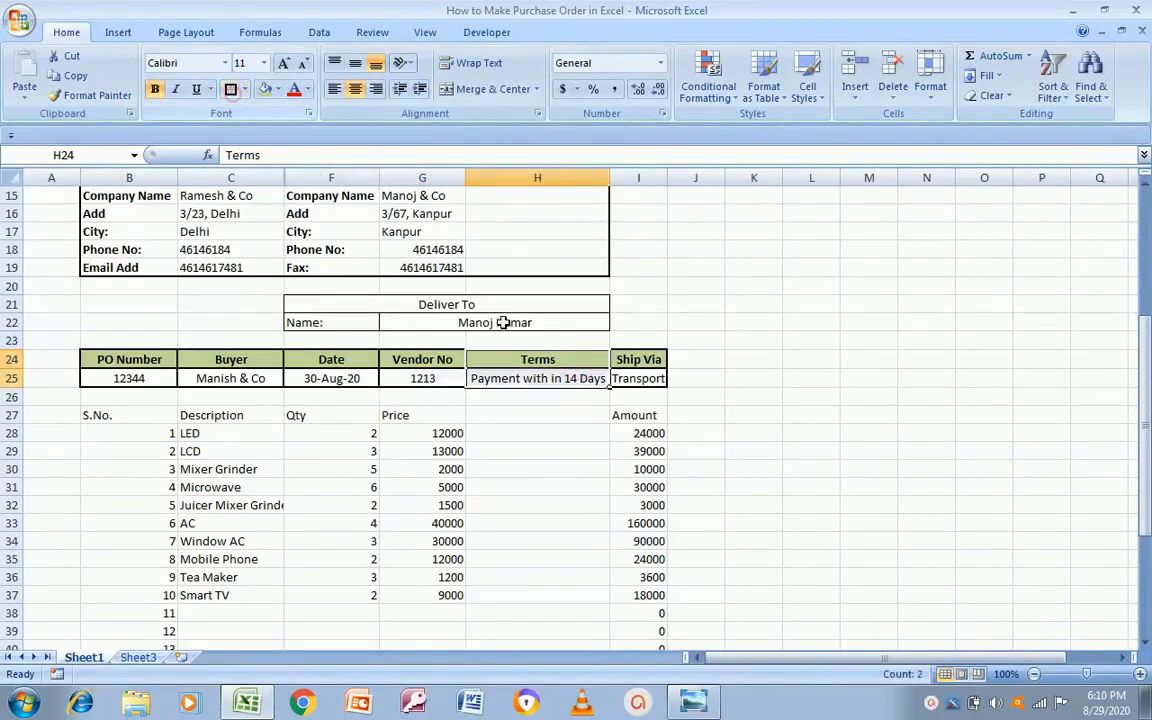
drag(630, 360, 636, 380)
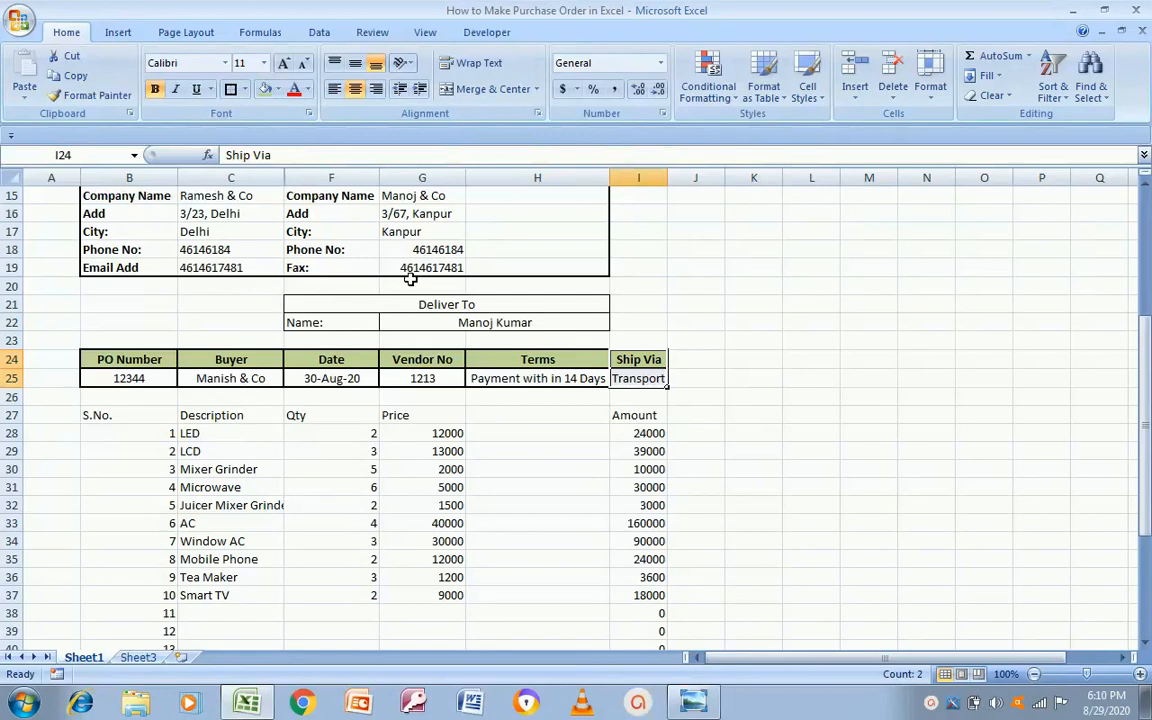
click(228, 91)
key(alt+Tab)
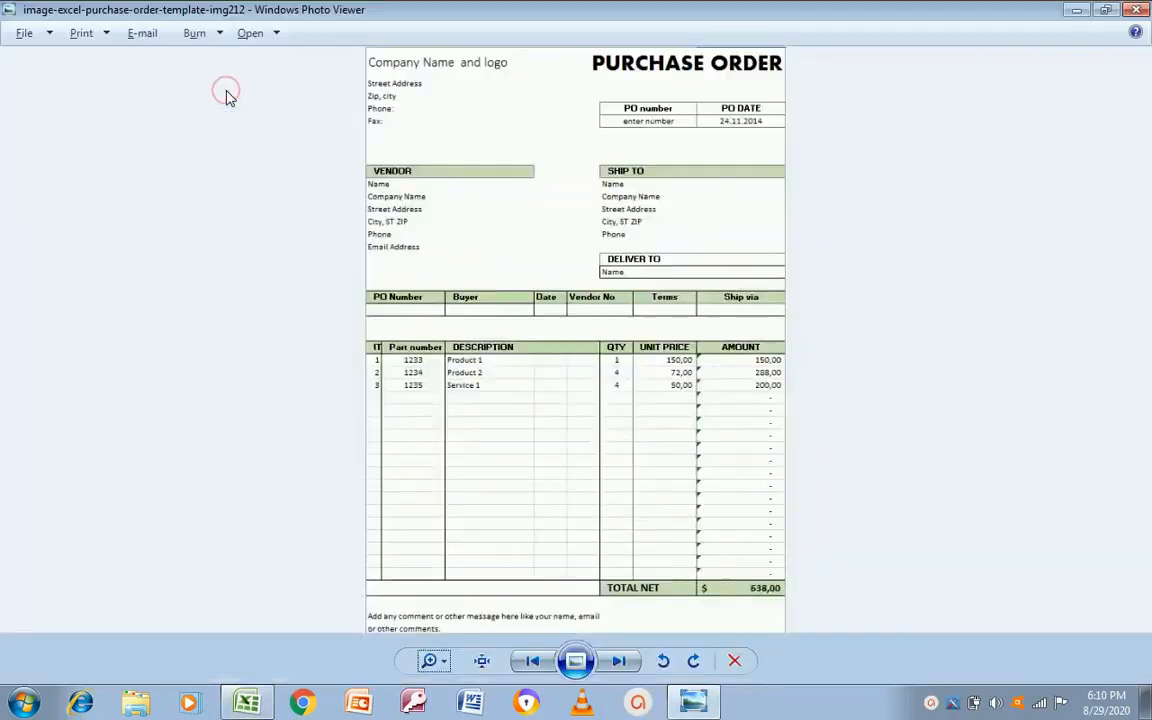
Step: Select the item header row 27, accidentally delete it, and undo the deletion
key(alt+Tab)
key(Down)
key(Down)
key(Down)
key(Down)
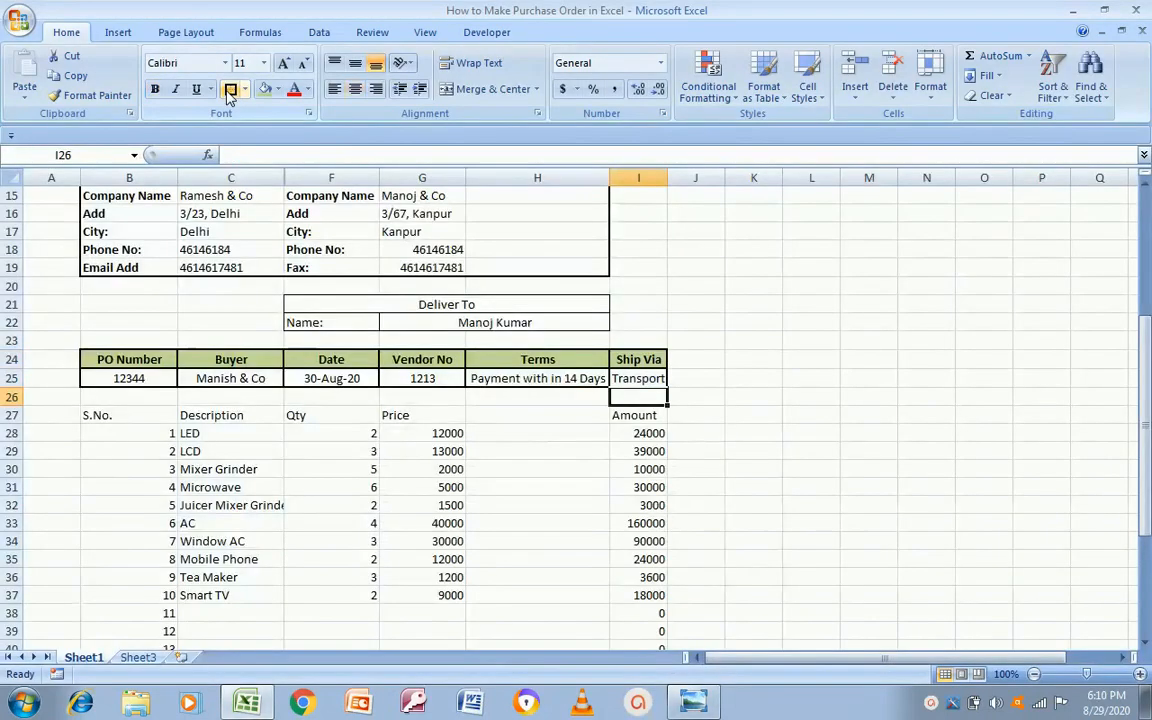
key(Left)
key(Left)
key(Left)
key(Left)
key(Up)
key(Left)
key(Left)
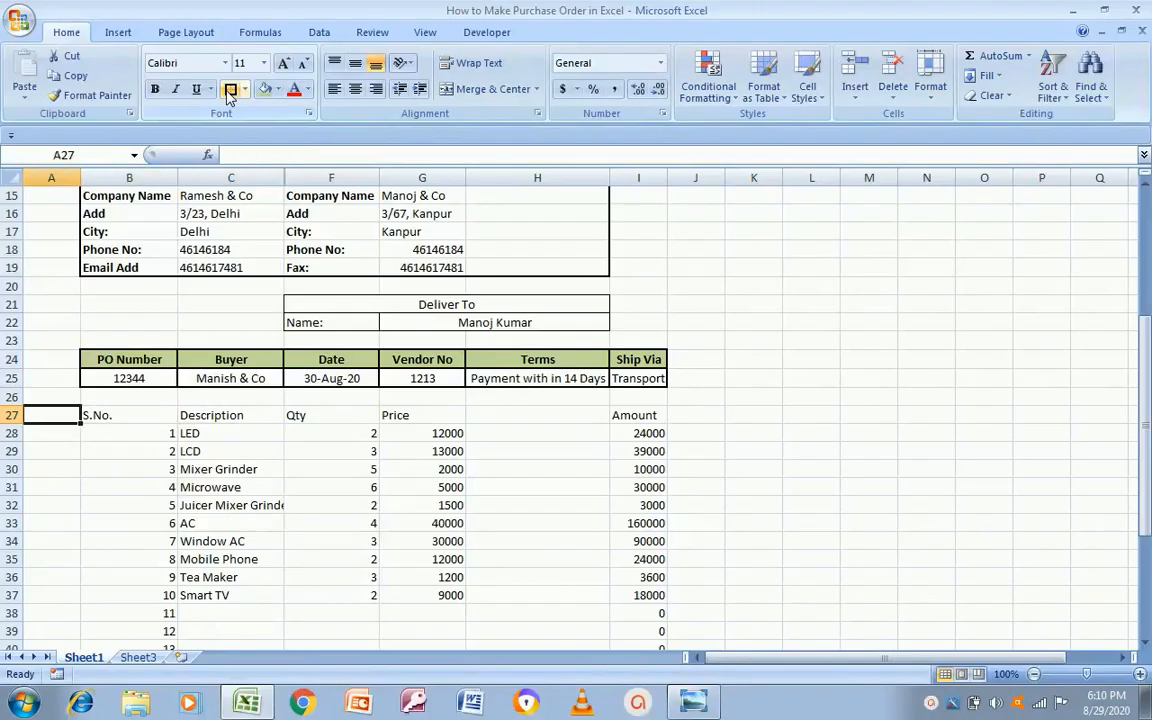
key(shift+space)
key(ctrl+minus)
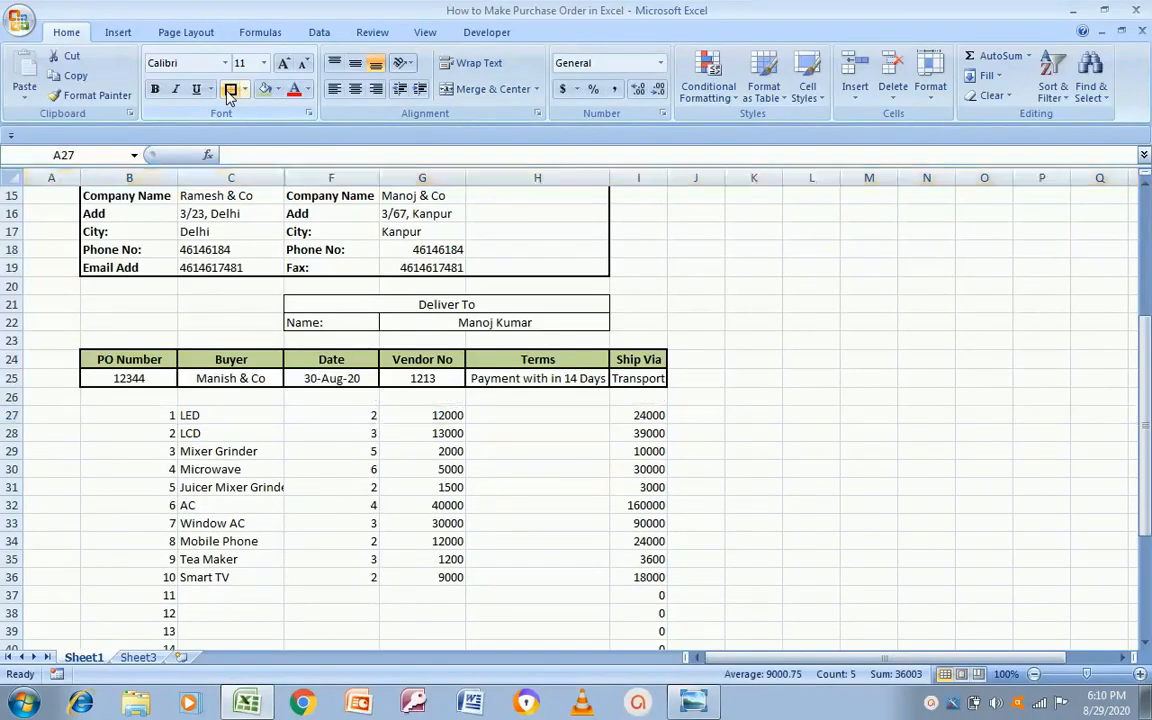
key(ctrl+z)
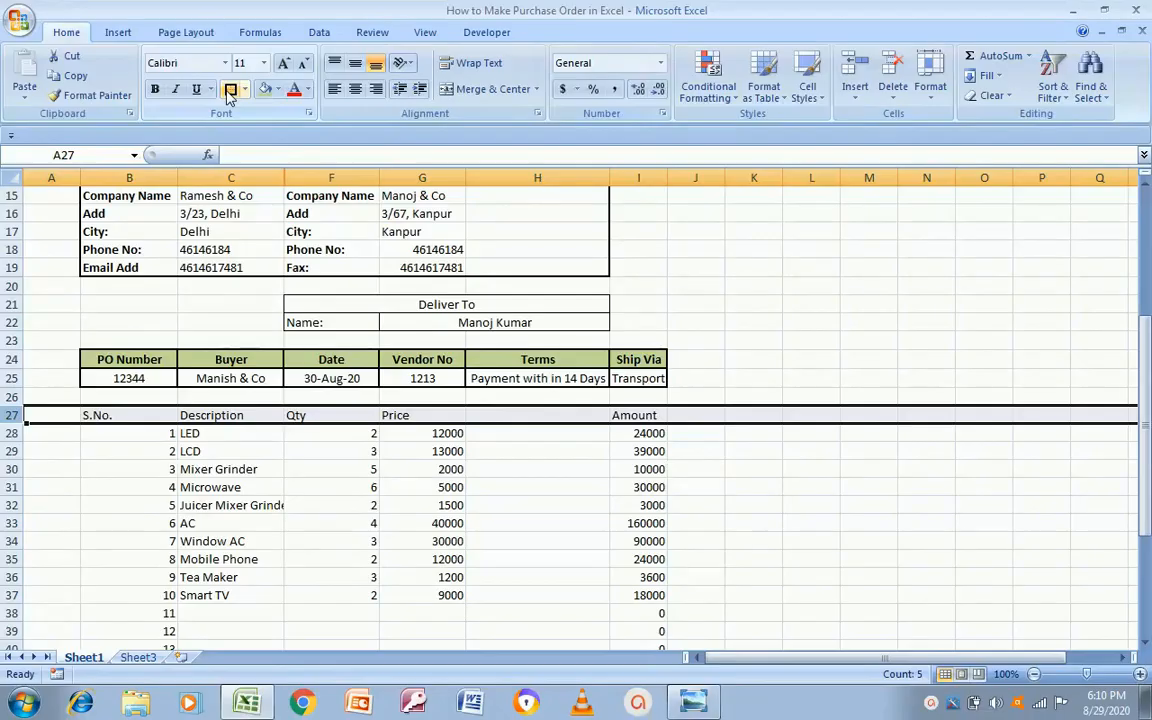
Step: Insert a blank row above the S.No. header, moving it to row 28
key(Down)
key(Up)
key(Right)
key(Right)
key(Left)
key(Left)
key(shift+space)
right_click(517, 415)
click(558, 506)
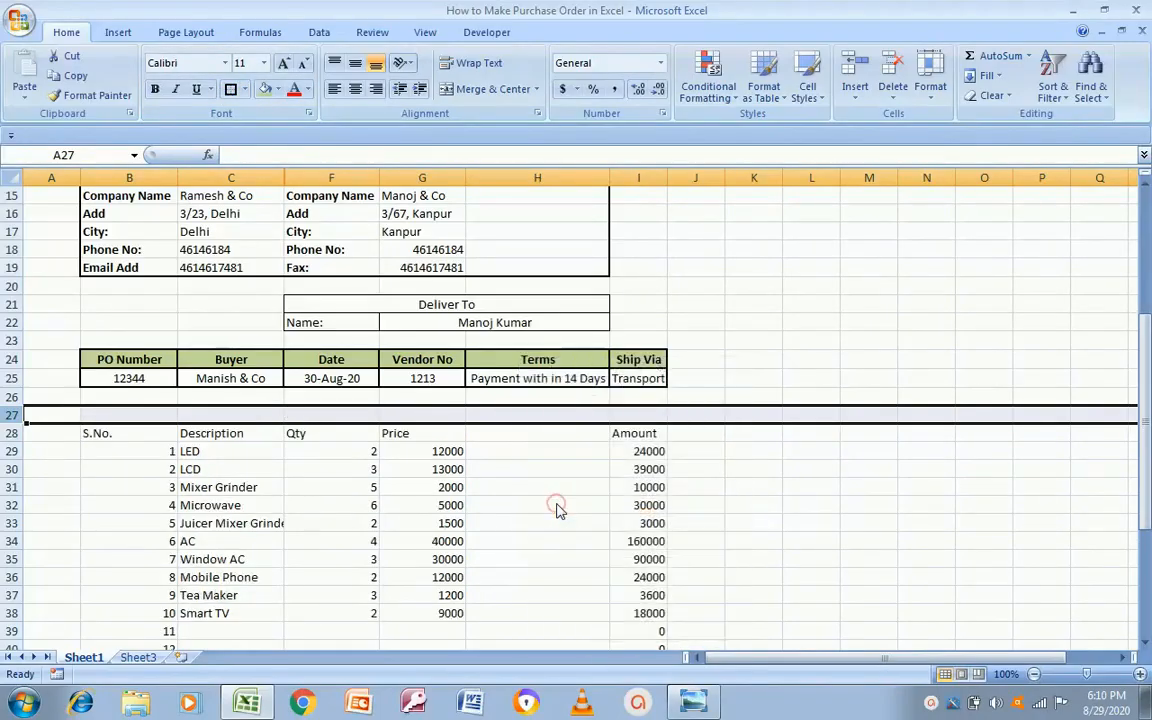
click(159, 437)
key(alt+Tab)
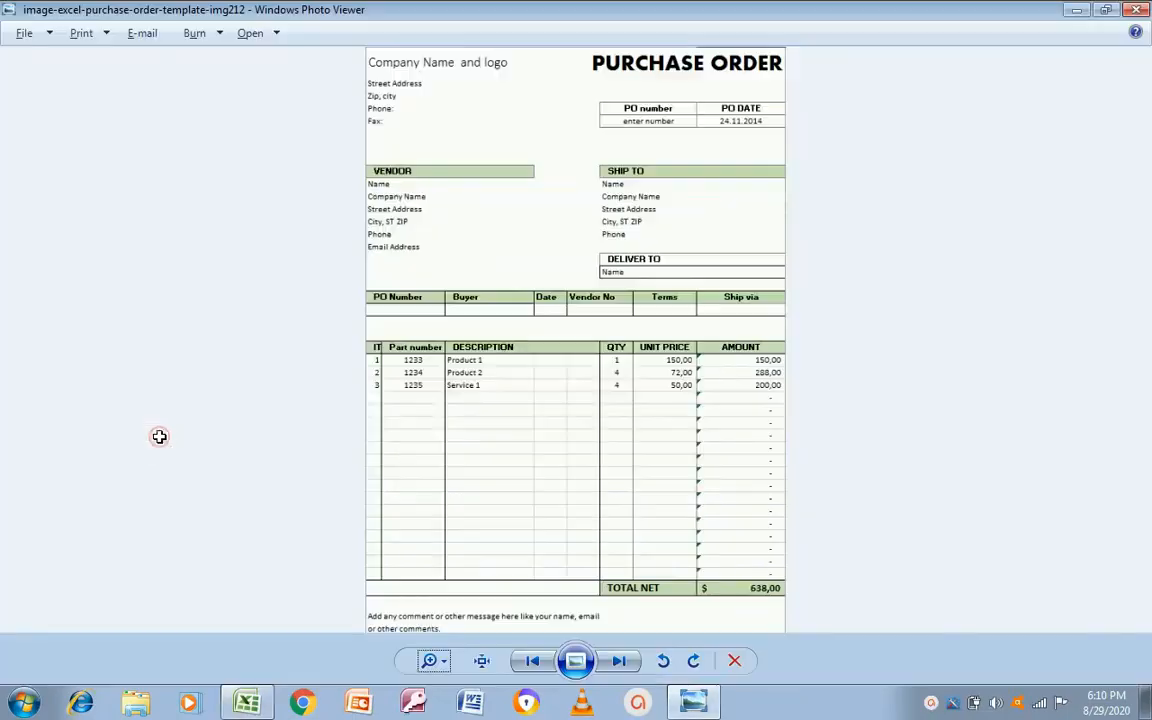
key(alt+Tab)
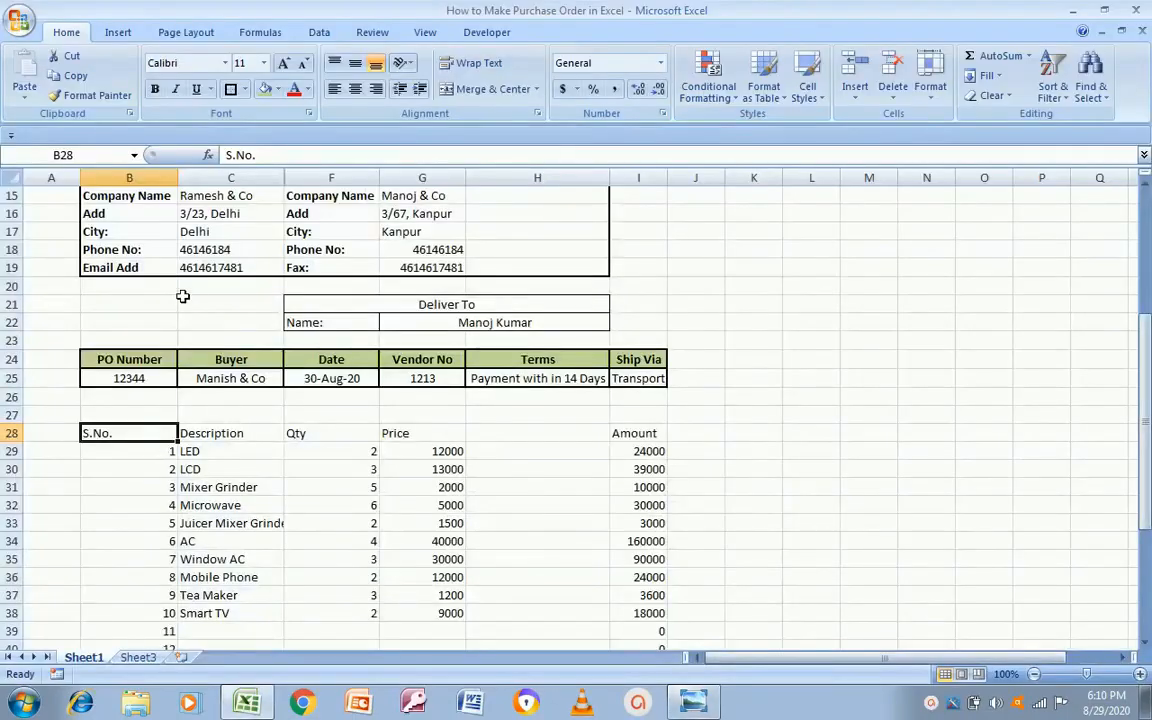
Step: Centre all the item table contents
key(shift+Right)
key(shift+Right)
key(shift+Right)
key(shift+Right)
key(shift+Right)
key(shift+Right)
key(shift+Right)
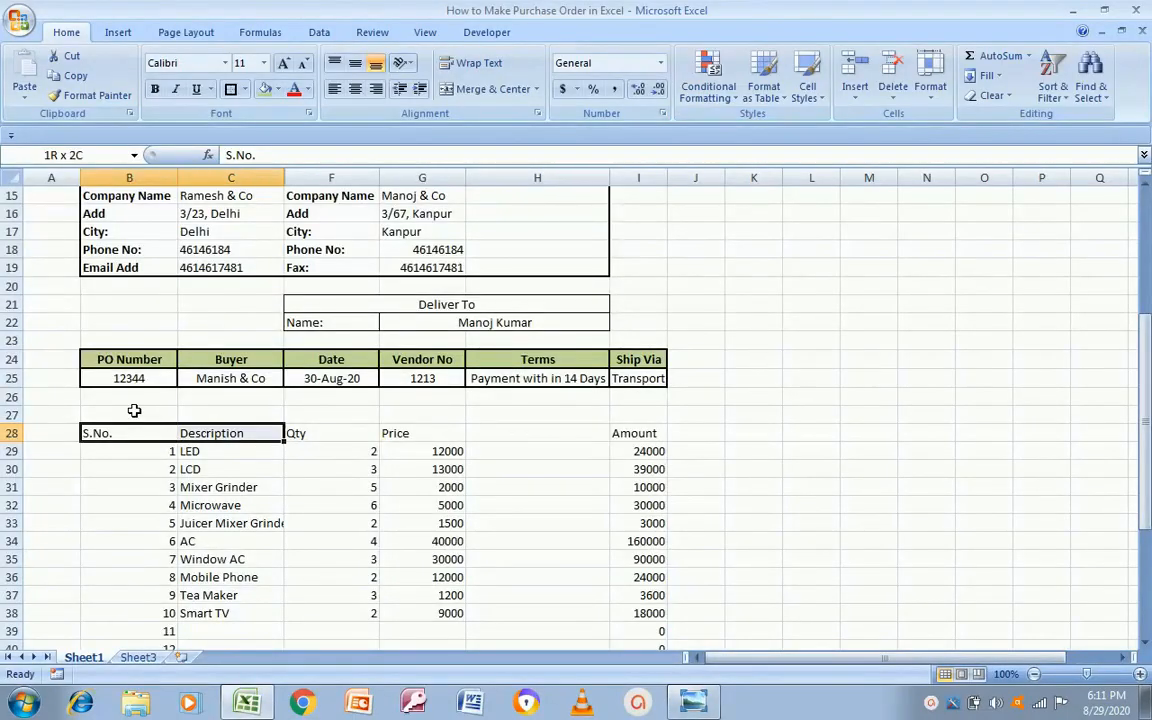
key(shift+Down)
key(shift+Down)
key(shift+Down)
key(shift+Down)
key(shift+Down)
key(shift+Down)
key(shift+Down)
key(shift+Down)
key(shift+Down)
key(shift+Down)
key(shift+Down)
key(shift+Down)
key(shift+Down)
key(shift+Down)
key(shift+Down)
key(shift+Down)
key(shift+Down)
key(shift+Down)
key(shift+Down)
key(shift+Down)
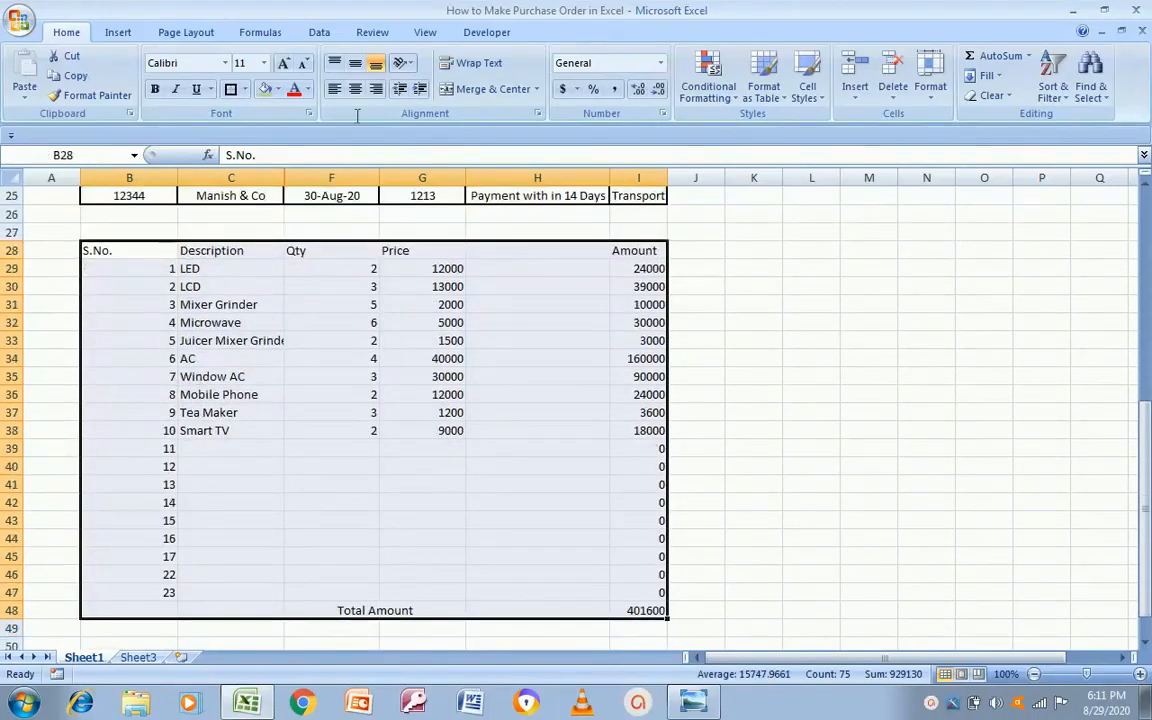
click(355, 89)
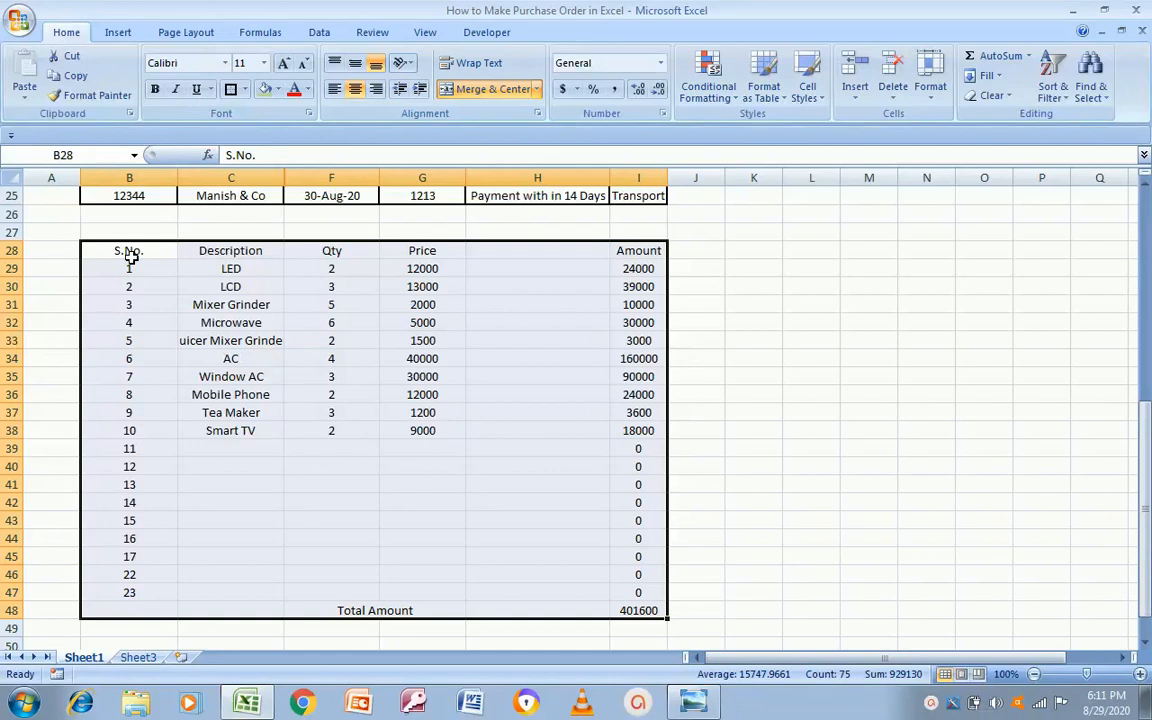
Step: Outline the item table from the S.No. header down to row 47
drag(131, 256, 331, 252)
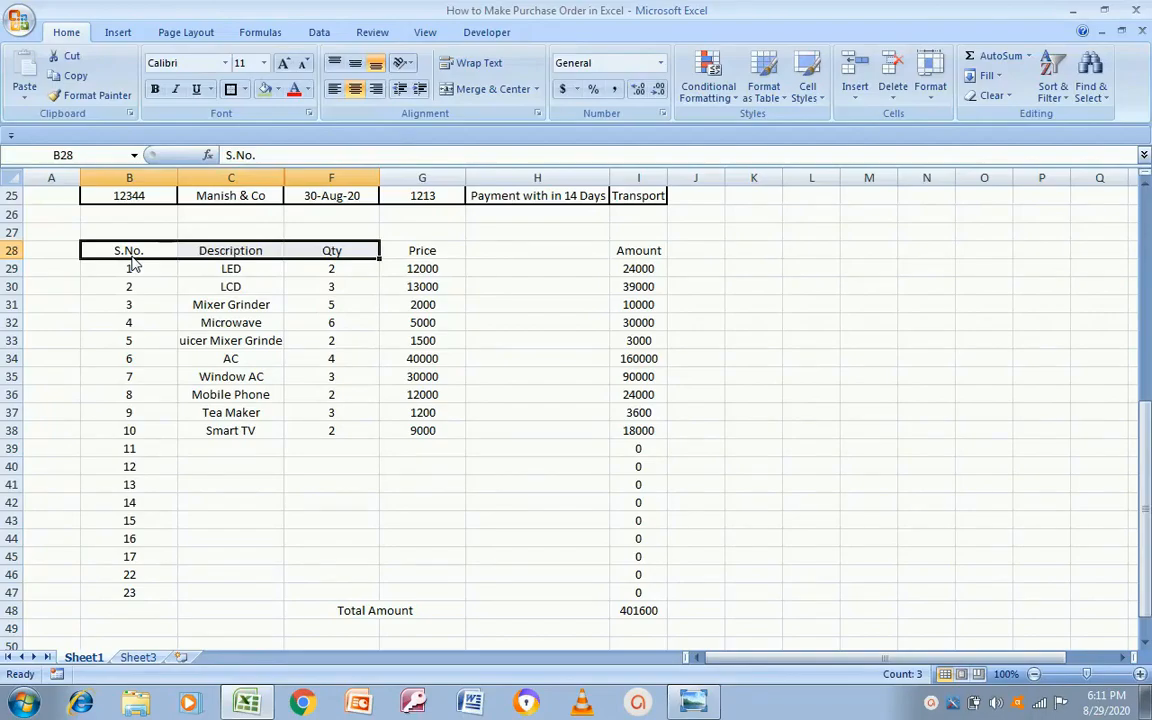
key(shift+Right)
key(shift+Right)
key(shift+Right)
key(shift+Down)
key(shift+Down)
key(shift+Down)
key(shift+Down)
key(shift+Down)
key(shift+Down)
key(shift+Down)
key(shift+Down)
key(shift+Down)
key(shift+Down)
key(shift+Down)
key(shift+Down)
key(shift+Down)
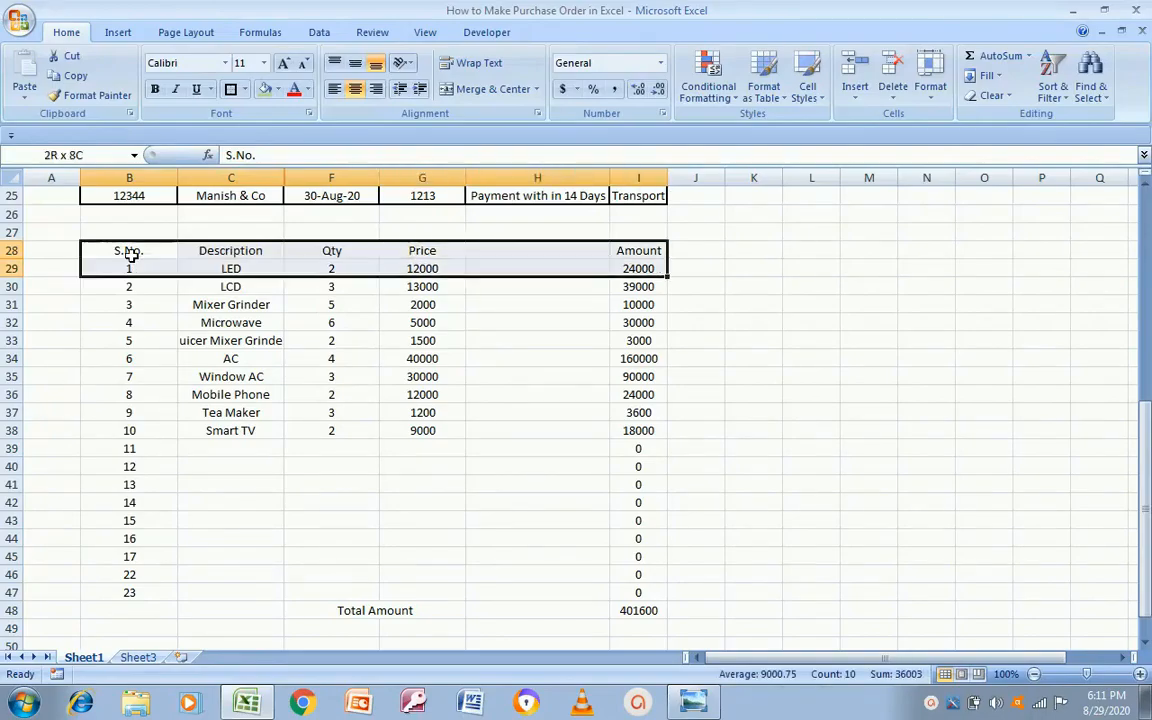
key(shift+Down)
key(shift+Down)
key(shift+Down)
key(shift+Down)
key(shift+Down)
key(shift+Down)
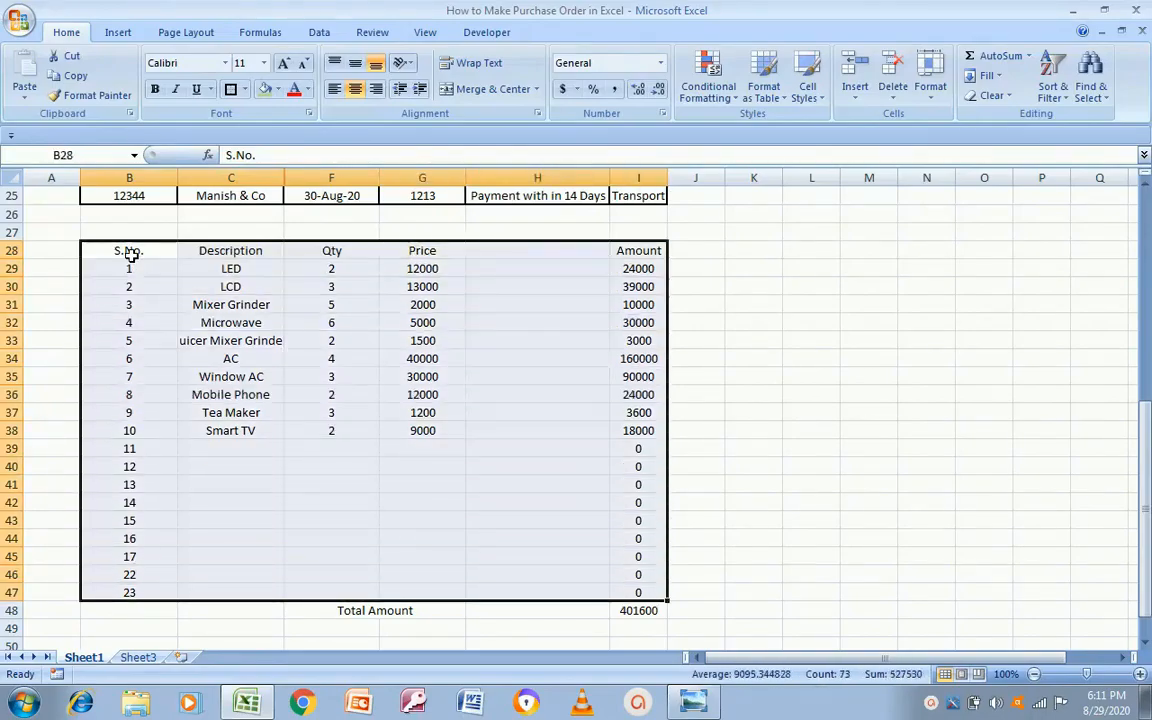
click(230, 89)
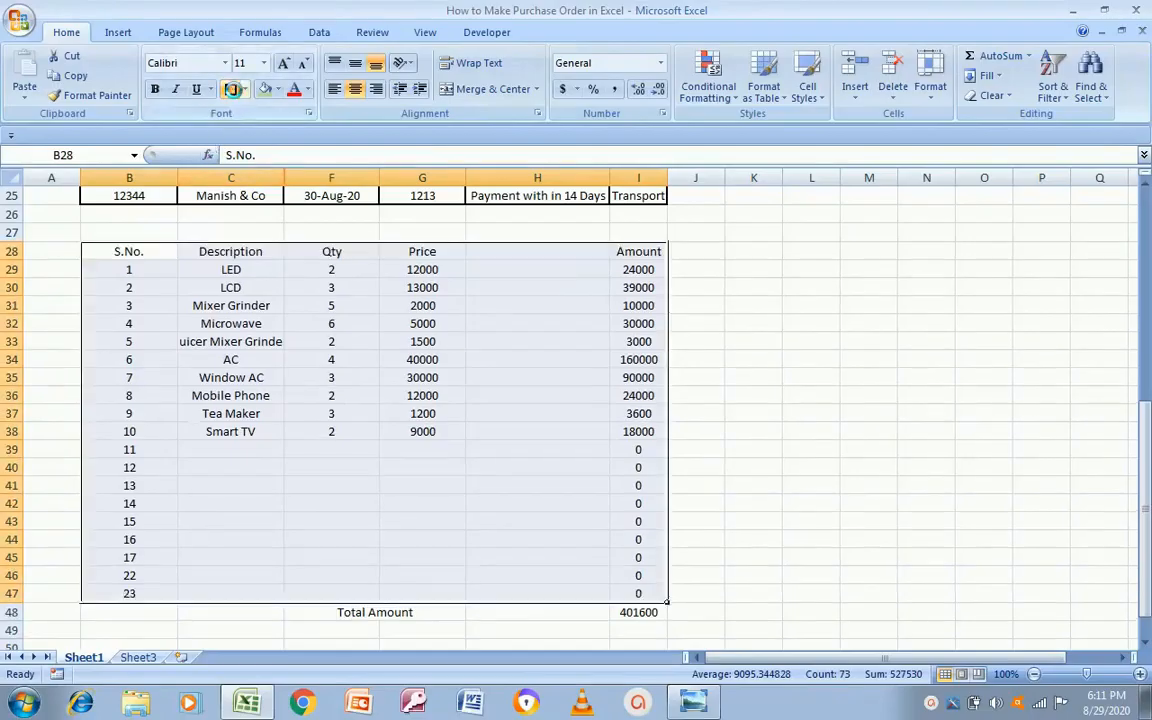
key(alt+Tab)
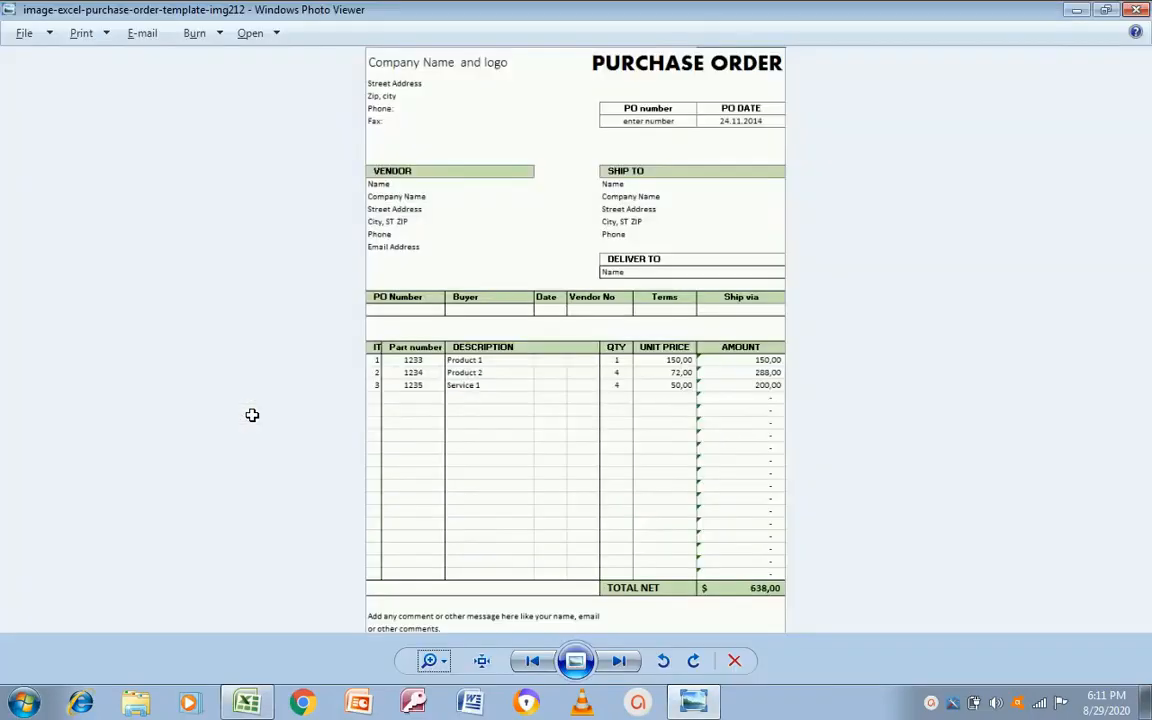
key(alt+Tab)
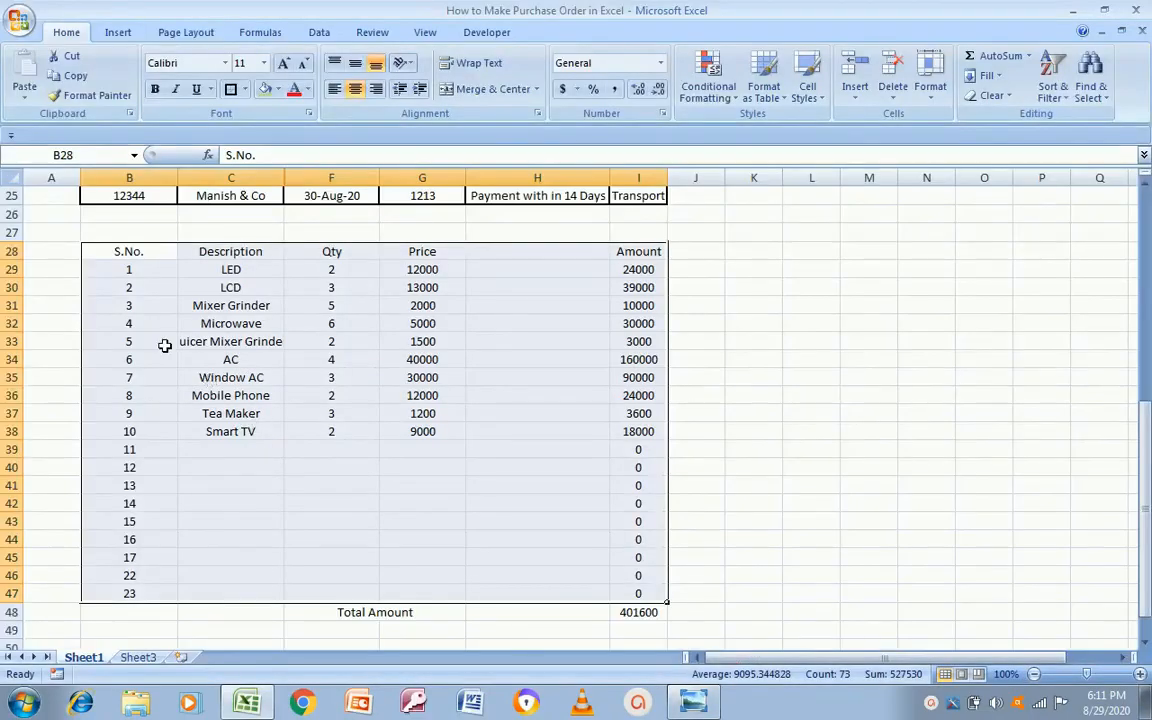
Step: Box the S.No. column down to row 47, then select the Description column
click(136, 262)
key(Up)
key(ctrl+shift+Down)
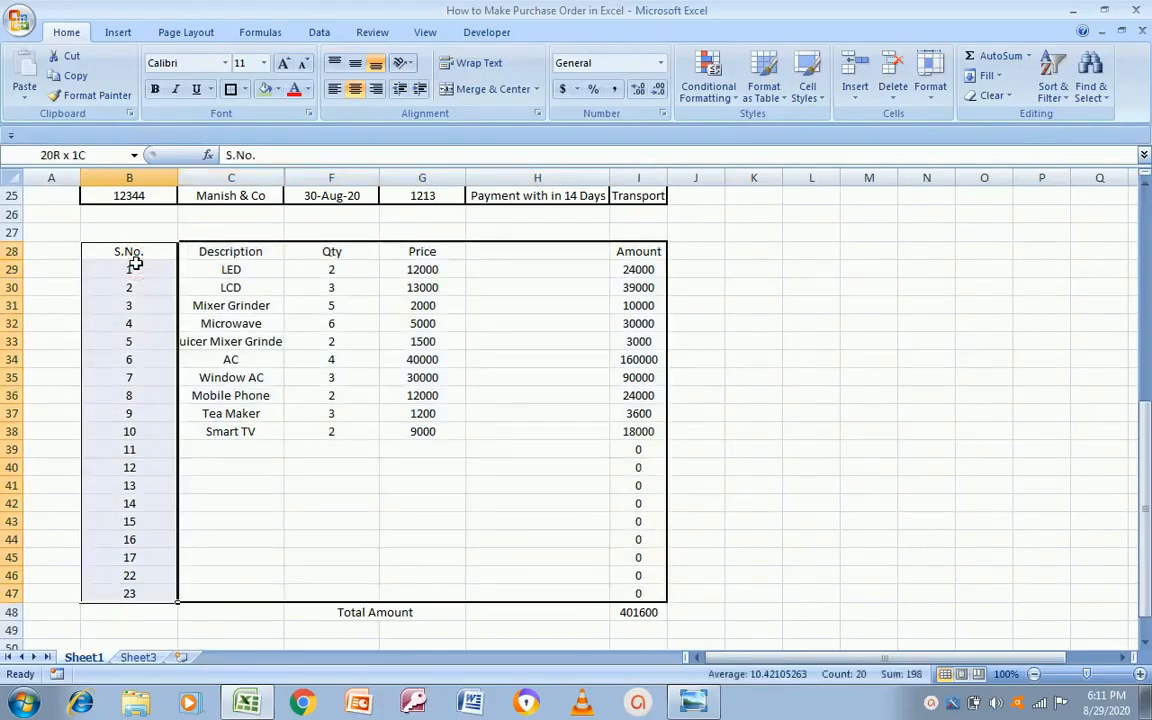
click(226, 269)
key(Up)
key(ctrl+shift+Down)
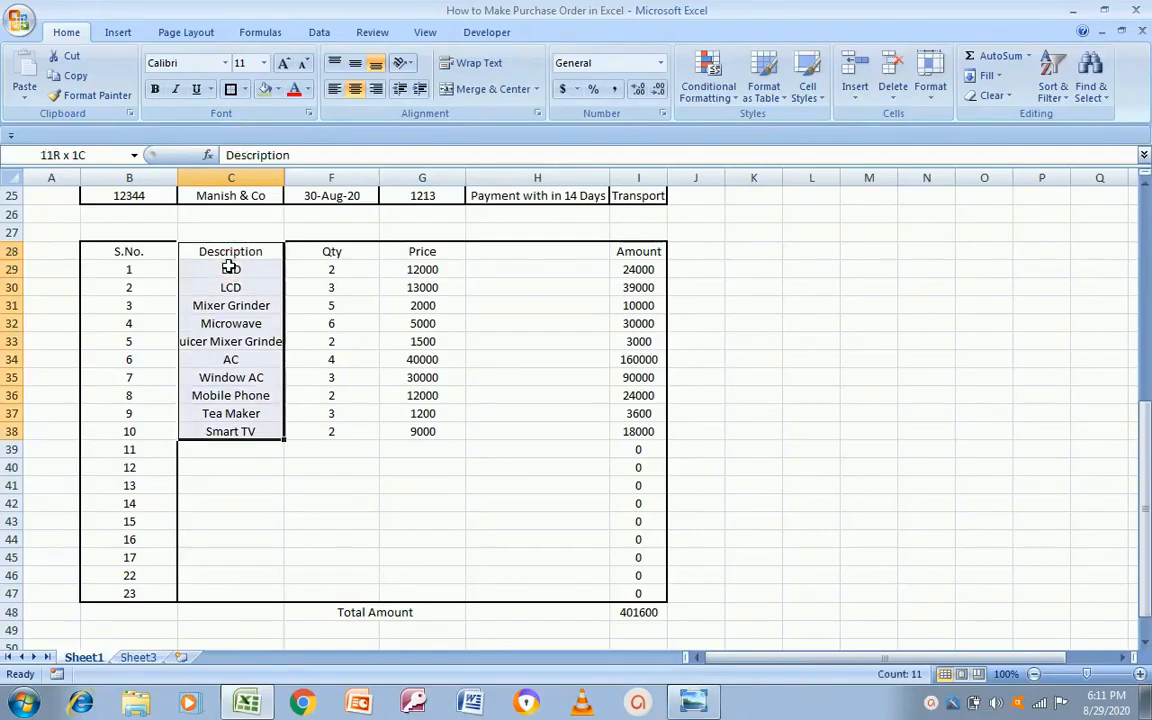
key(ctrl+shift+Down)
key(Up)
key(Up)
key(Down)
key(Down)
key(Down)
key(Up)
key(alt+Tab)
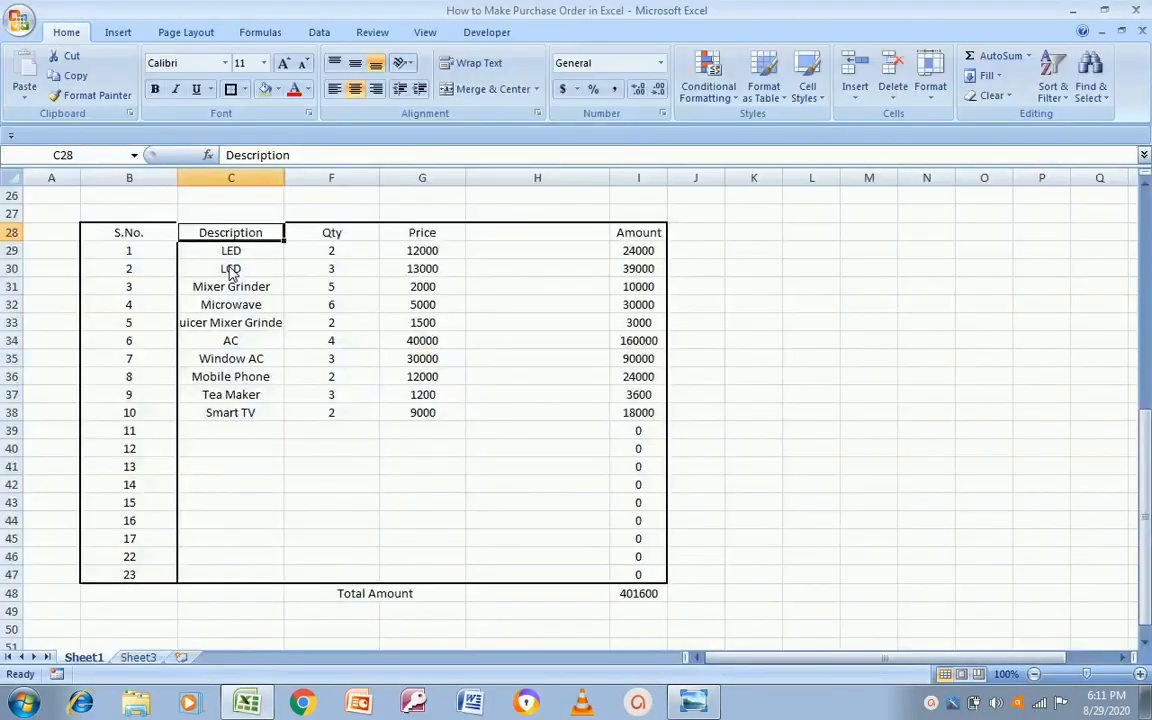
key(shift+Down)
key(shift+Down)
key(shift+Down)
key(shift+Down)
key(shift+Down)
key(shift+Down)
key(shift+Down)
key(shift+Down)
key(shift+Down)
key(shift+Down)
key(shift+Down)
key(shift+Down)
key(shift+Down)
key(shift+Down)
key(shift+Down)
key(shift+Down)
key(shift+Down)
key(shift+Down)
key(shift+Down)
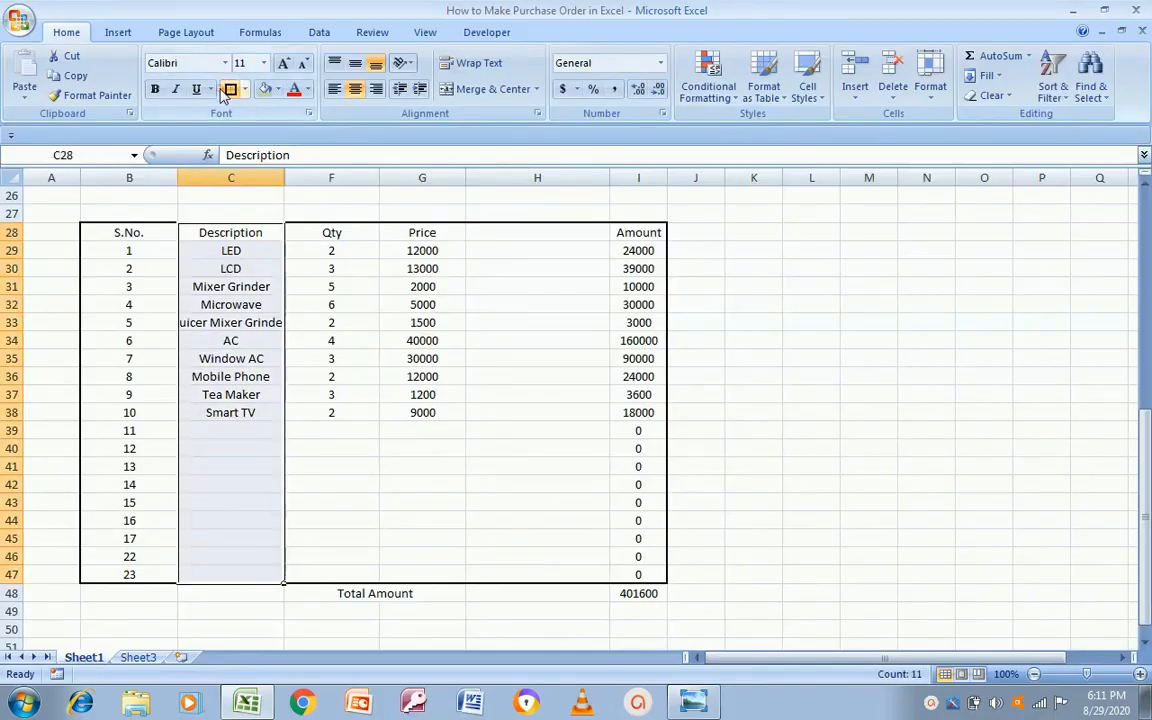
Step: Box the Qty, Price and Amount columns separately down to row 47
click(332, 238)
key(shift+Down)
key(shift+Down)
key(shift+Down)
key(shift+Down)
key(shift+Down)
key(shift+Down)
key(shift+Down)
key(shift+Down)
key(shift+Down)
key(shift+Down)
key(shift+Down)
key(shift+Down)
key(shift+Down)
key(shift+Down)
key(shift+Down)
key(shift+Down)
key(shift+Down)
key(shift+Down)
key(shift+Down)
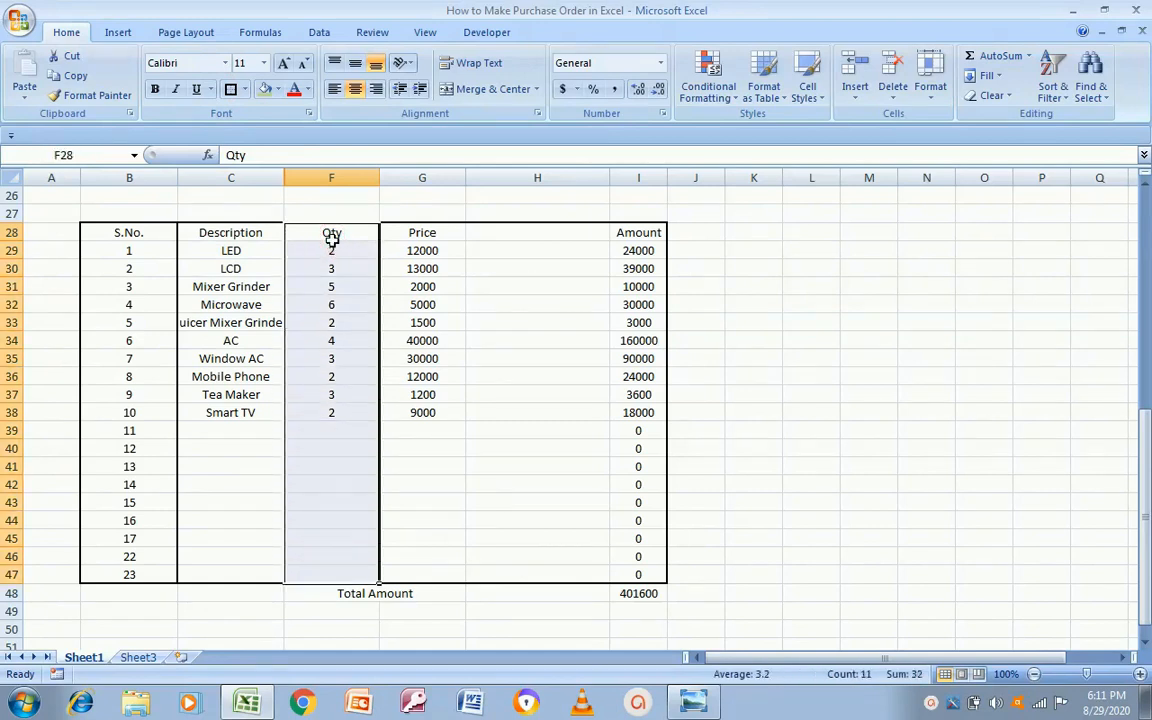
click(230, 89)
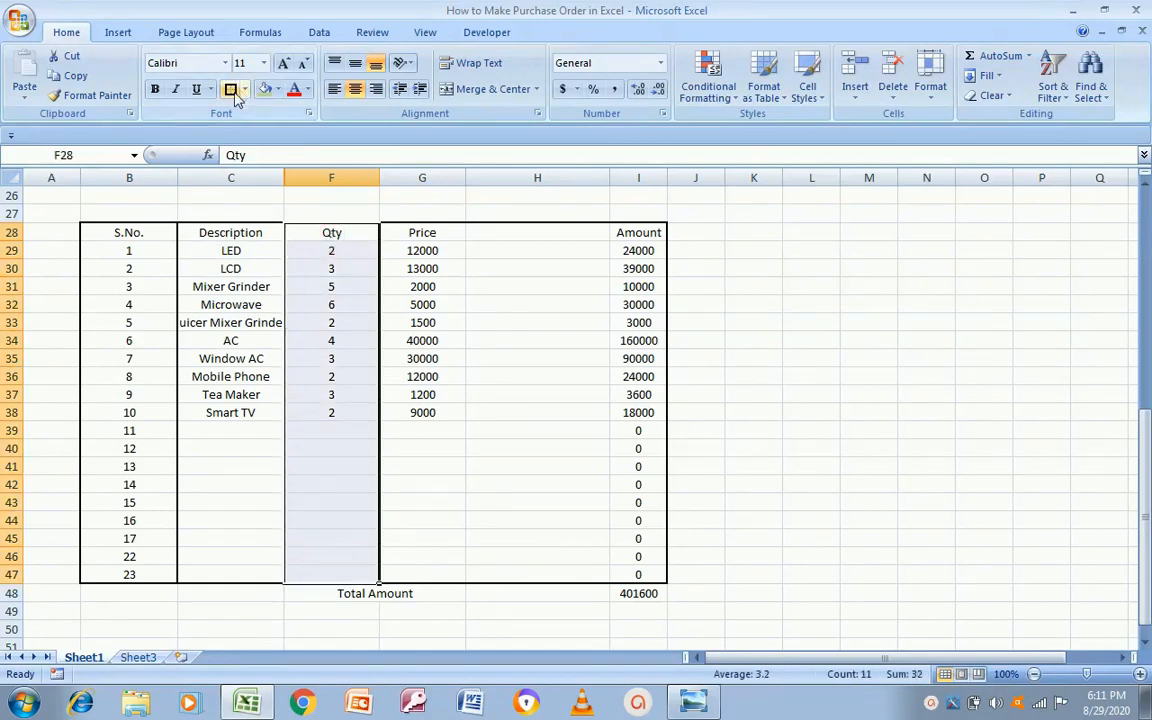
click(415, 232)
key(shift+Down)
key(shift+Down)
key(shift+Down)
key(shift+Down)
key(shift+Down)
key(shift+Down)
key(shift+Down)
key(shift+Down)
key(shift+Down)
key(shift+Down)
key(shift+Down)
key(shift+Down)
key(shift+Down)
key(shift+Down)
key(shift+Down)
key(shift+Down)
key(shift+Down)
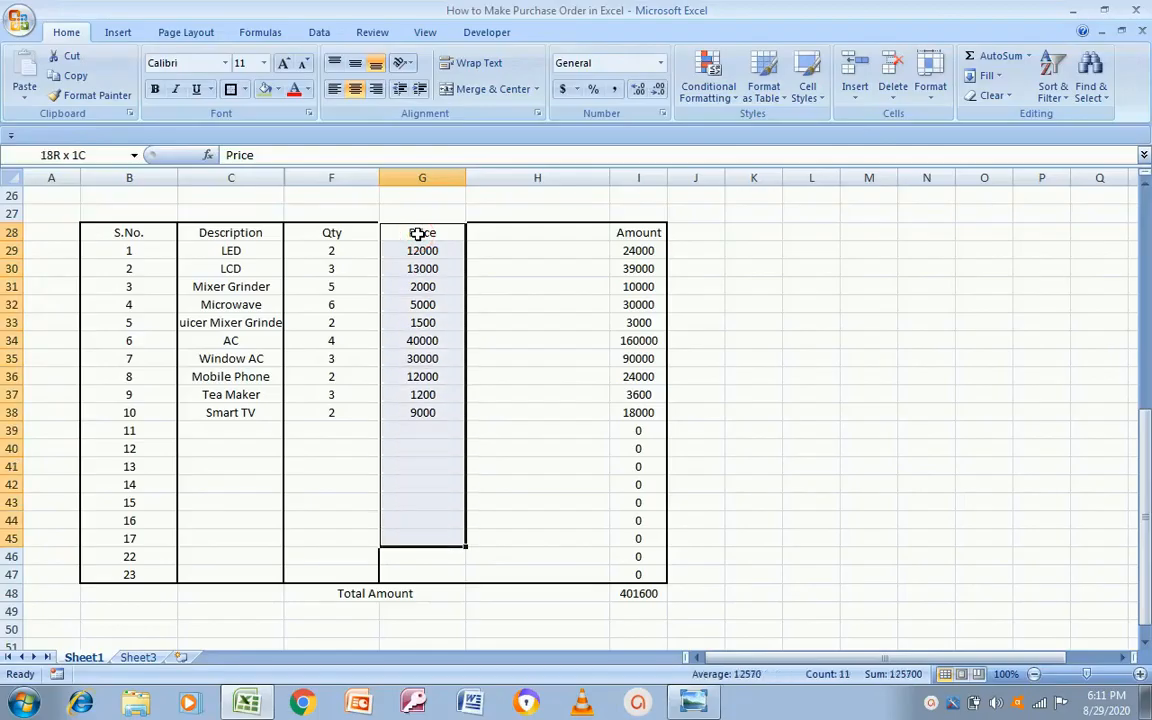
key(shift+Down)
key(shift+Down)
click(230, 89)
click(628, 240)
key(shift+Down)
key(shift+Down)
key(shift+Down)
key(shift+Down)
key(shift+Down)
key(shift+Down)
key(shift+Down)
key(shift+Down)
key(shift+Down)
key(shift+Down)
key(shift+Down)
key(shift+Down)
key(shift+Down)
key(shift+Down)
key(shift+Down)
key(shift+Down)
key(shift+Down)
key(shift+Down)
key(shift+Down)
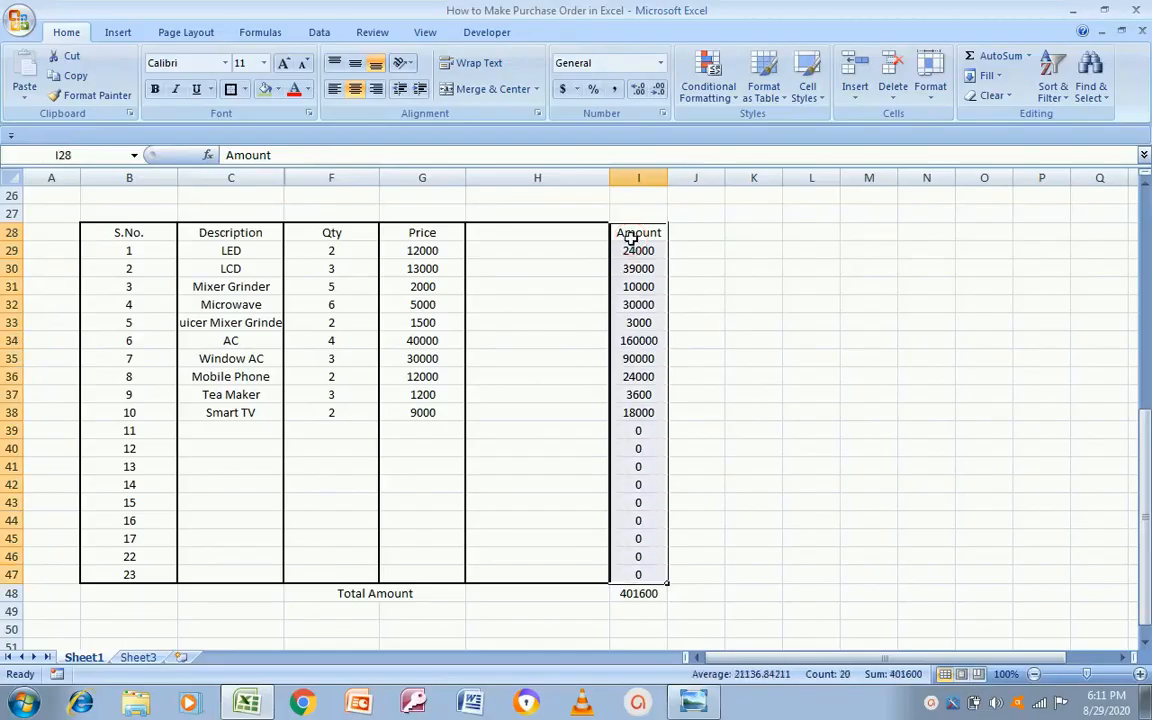
click(230, 89)
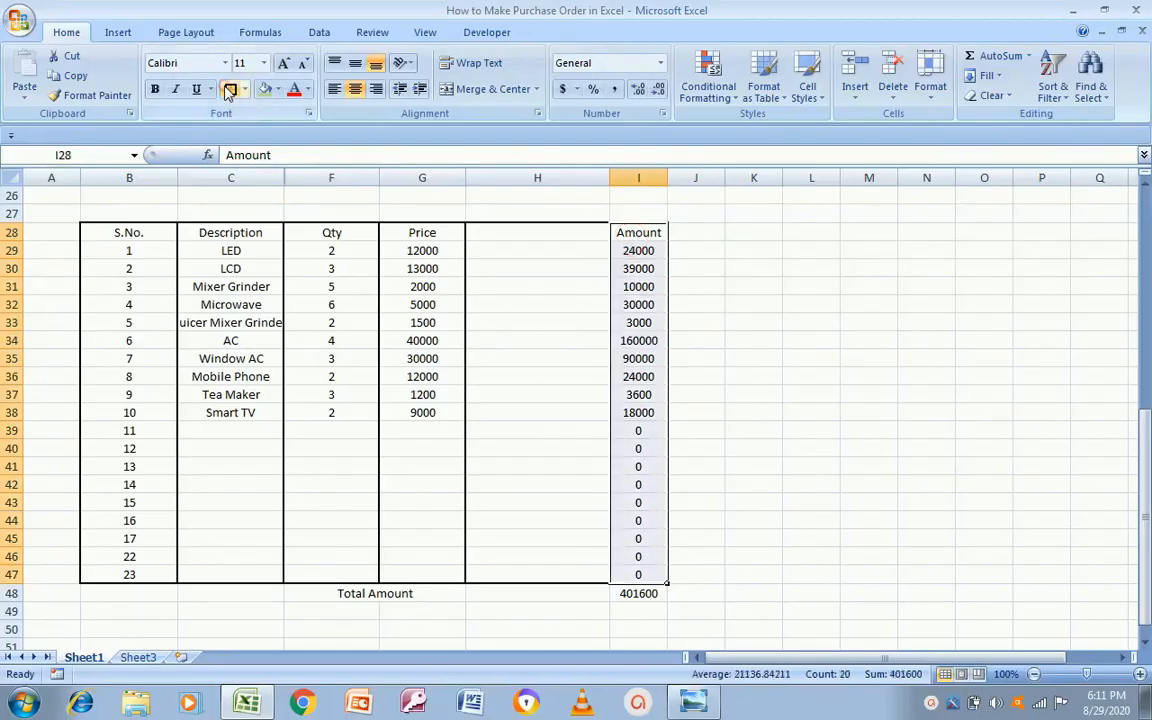
click(221, 524)
key(alt+Tab)
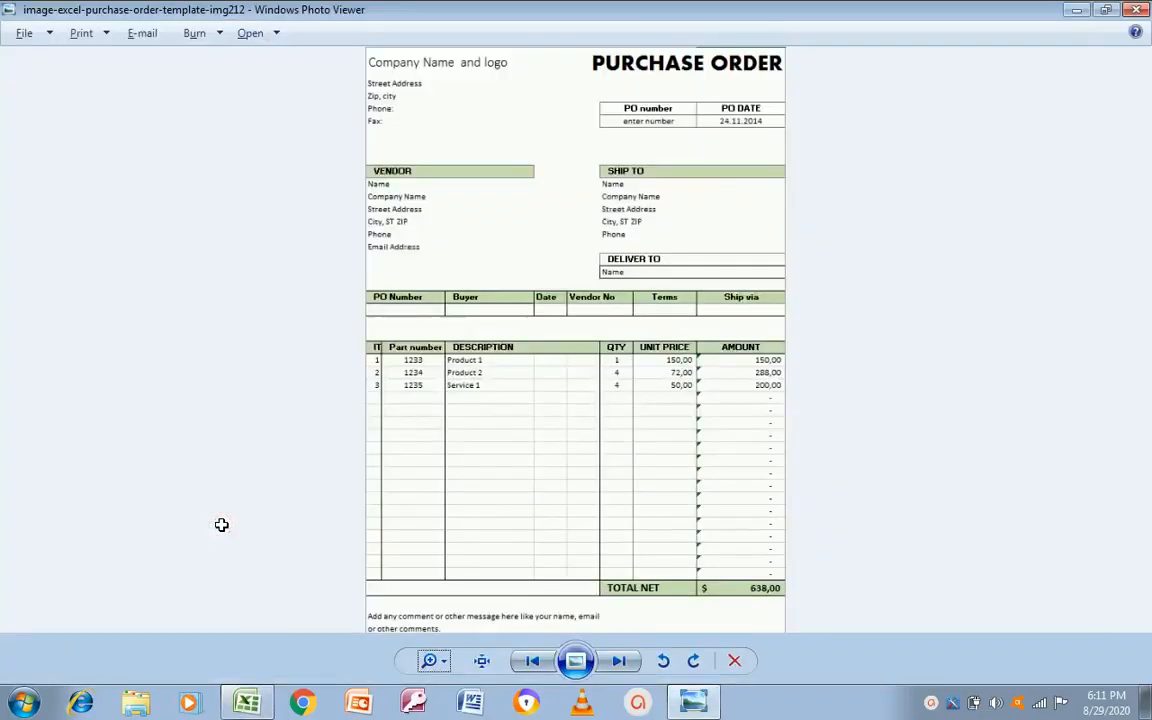
Step: Merge cells B48 and C48 into one cell on the Total Amount row
key(alt+Tab)
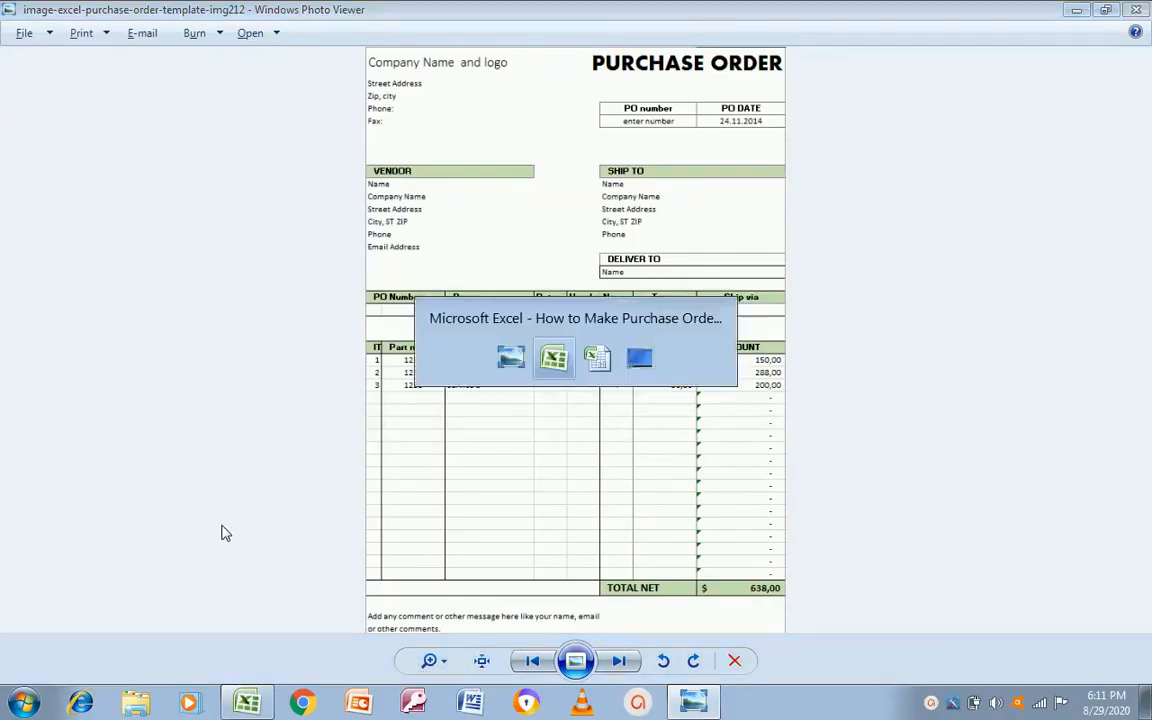
key(Down)
key(Down)
key(Down)
key(Down)
key(Left)
key(alt+Tab)
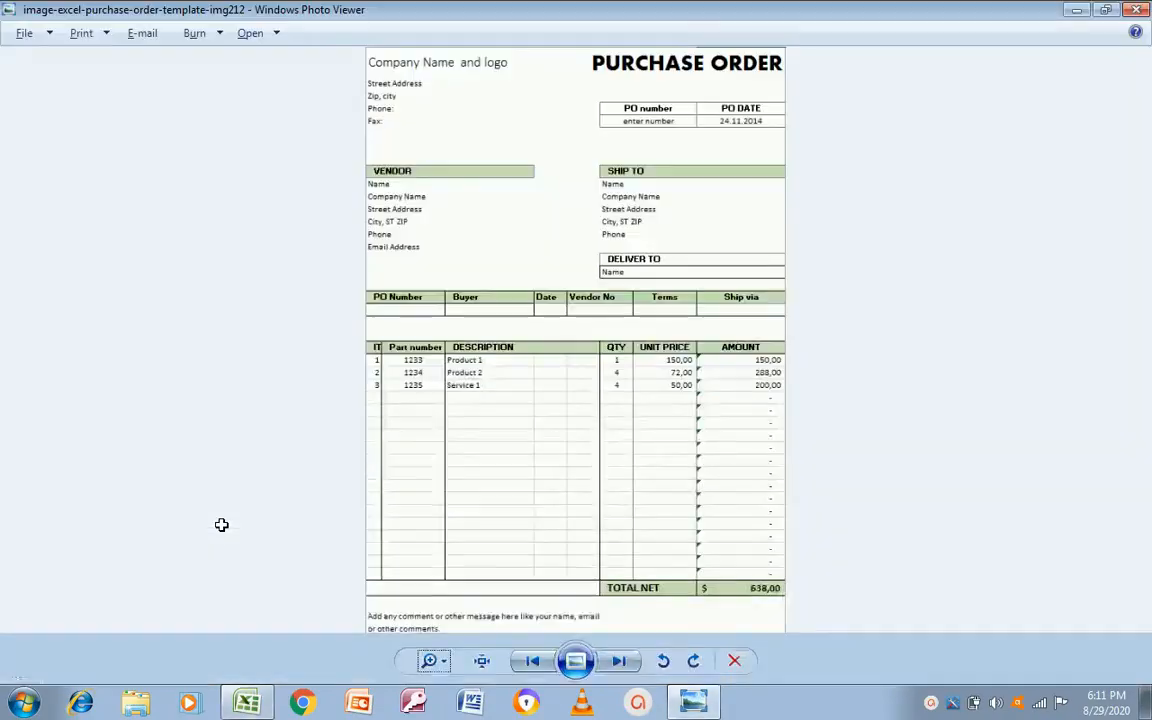
key(alt+Tab)
key(shift+Right)
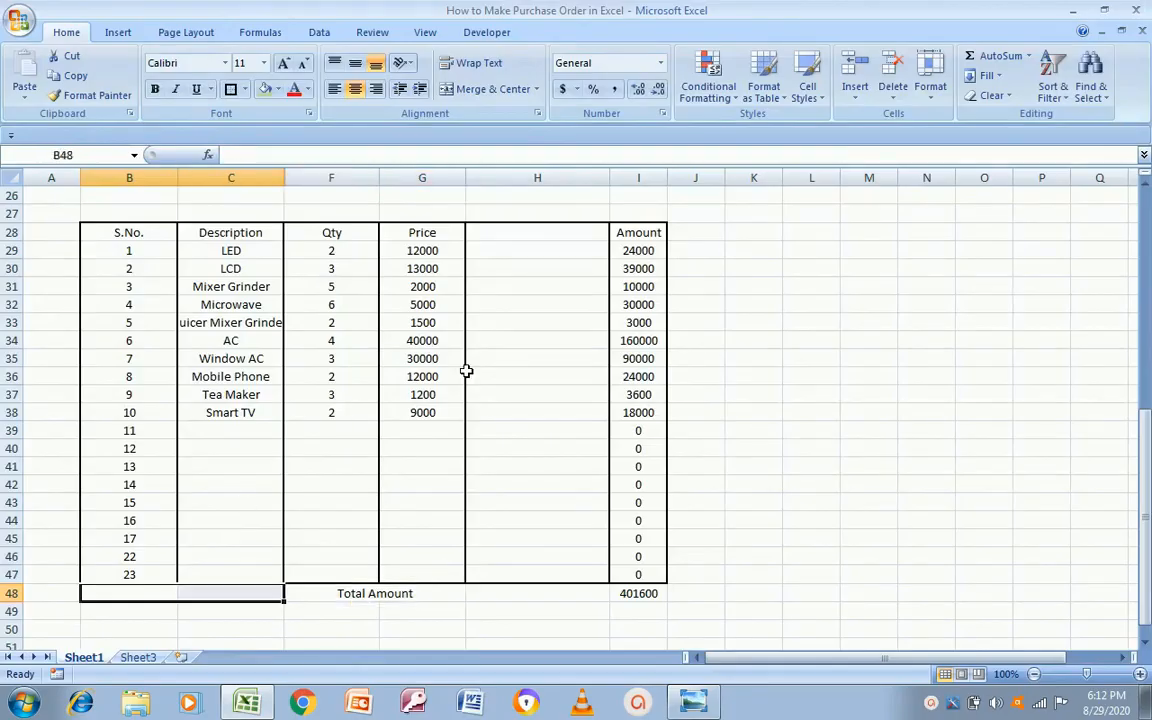
click(488, 89)
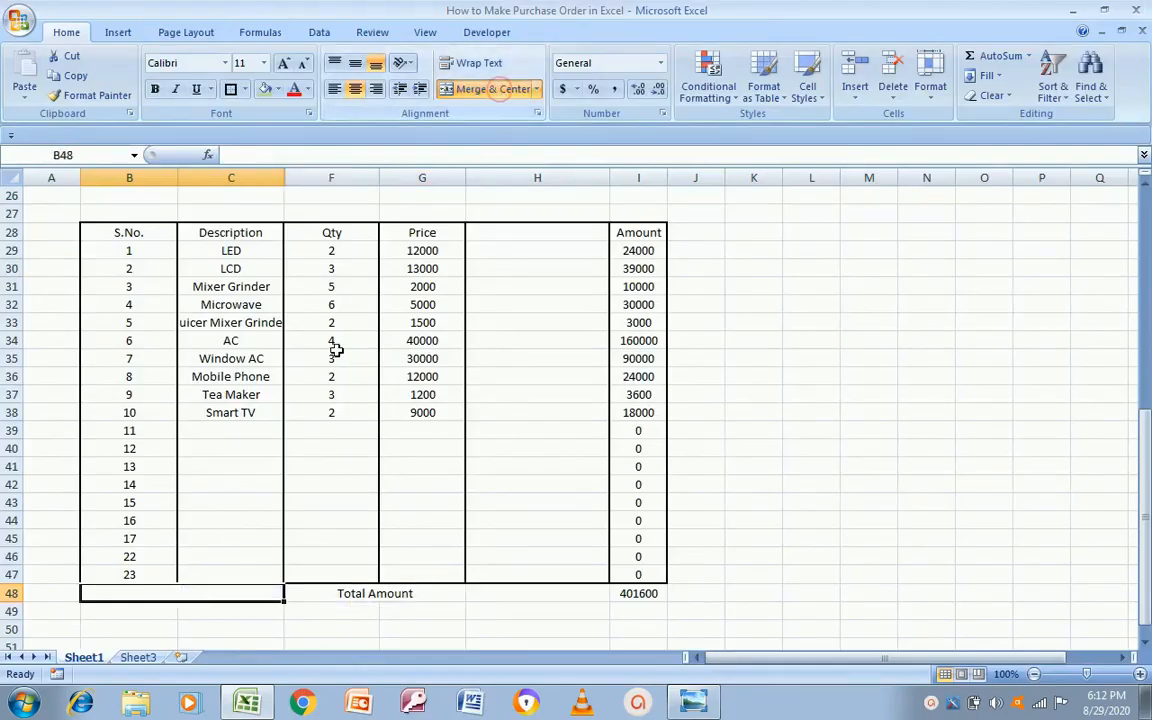
click(322, 595)
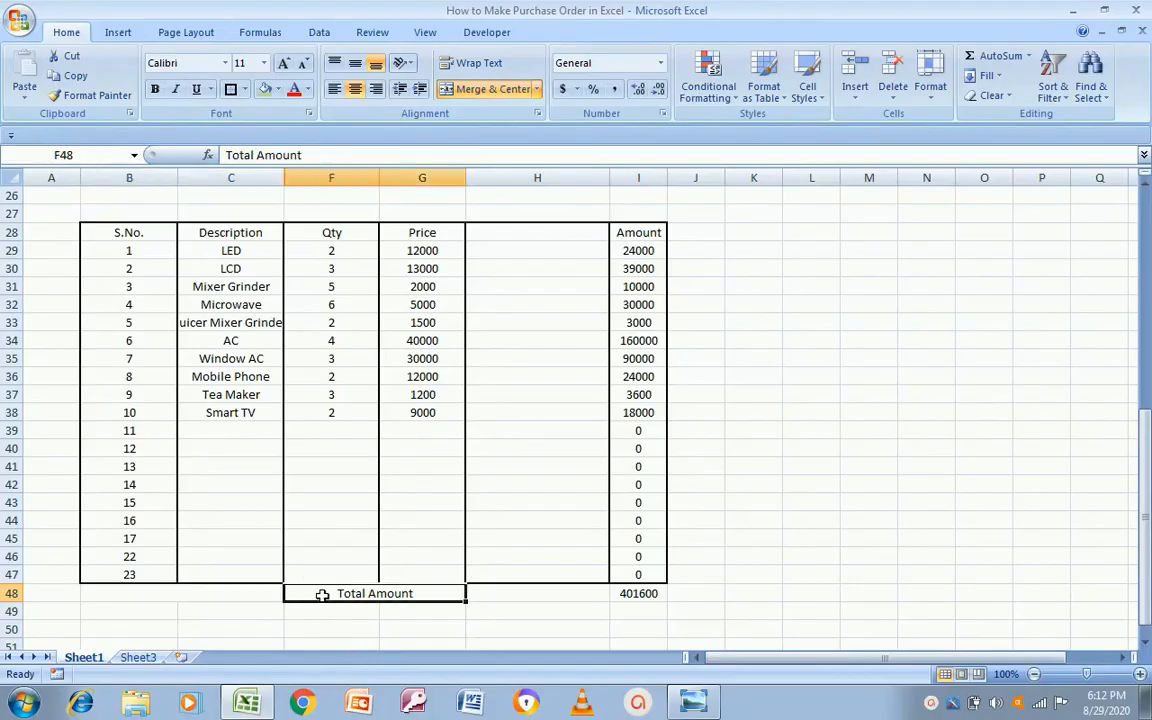
key(alt+Tab)
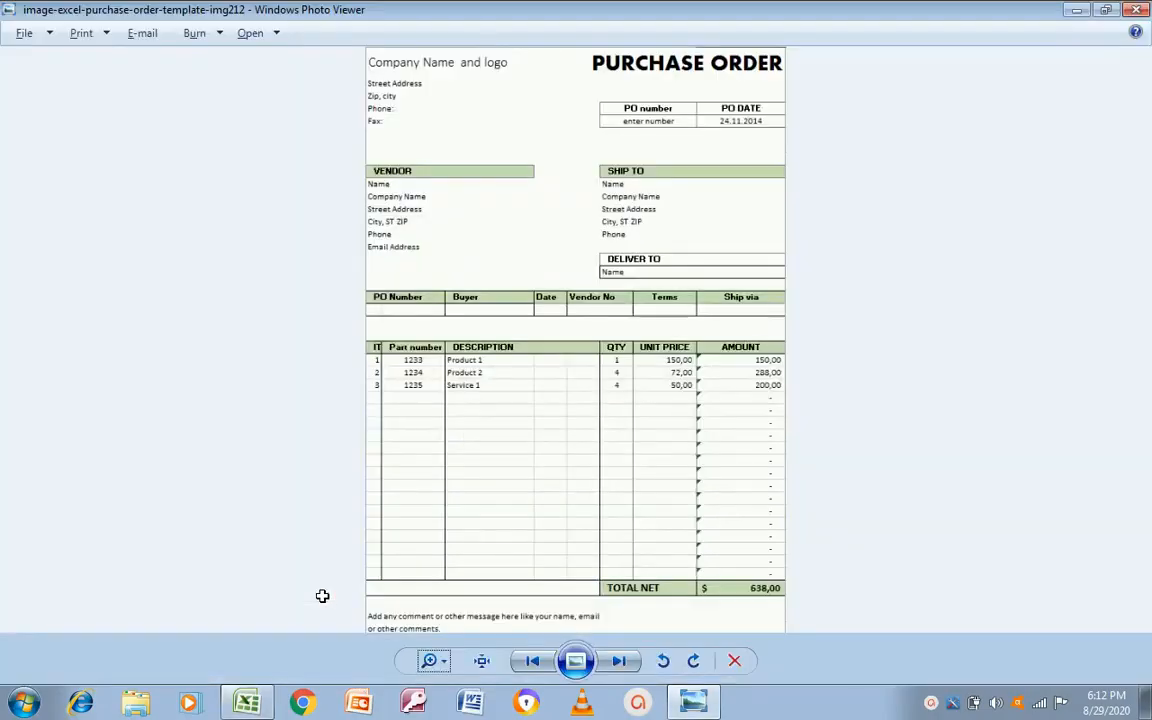
key(alt+Tab)
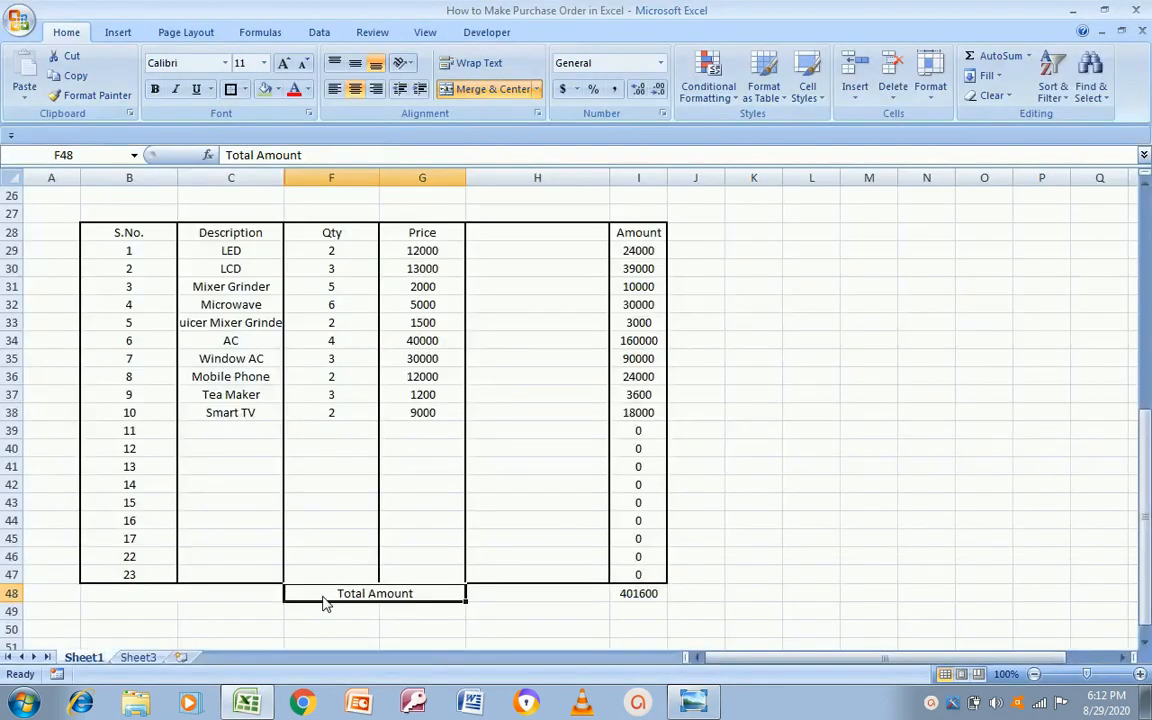
key(Up)
key(Up)
key(Up)
key(Up)
key(Up)
key(Up)
key(Up)
key(Up)
key(Up)
key(Up)
key(Up)
key(Up)
key(Up)
key(Up)
key(Up)
key(Up)
key(Up)
key(Up)
key(Up)
key(Up)
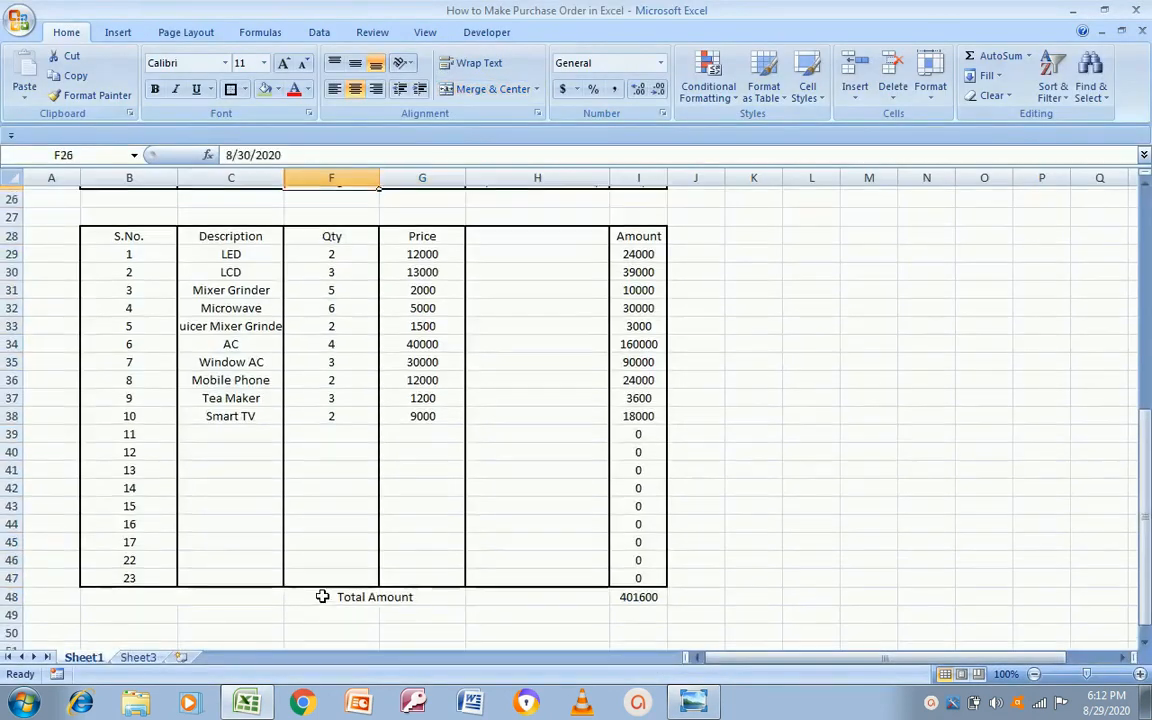
key(Down)
key(Down)
key(Down)
key(Down)
key(Down)
key(Down)
key(Down)
key(Down)
key(Down)
key(Down)
key(Down)
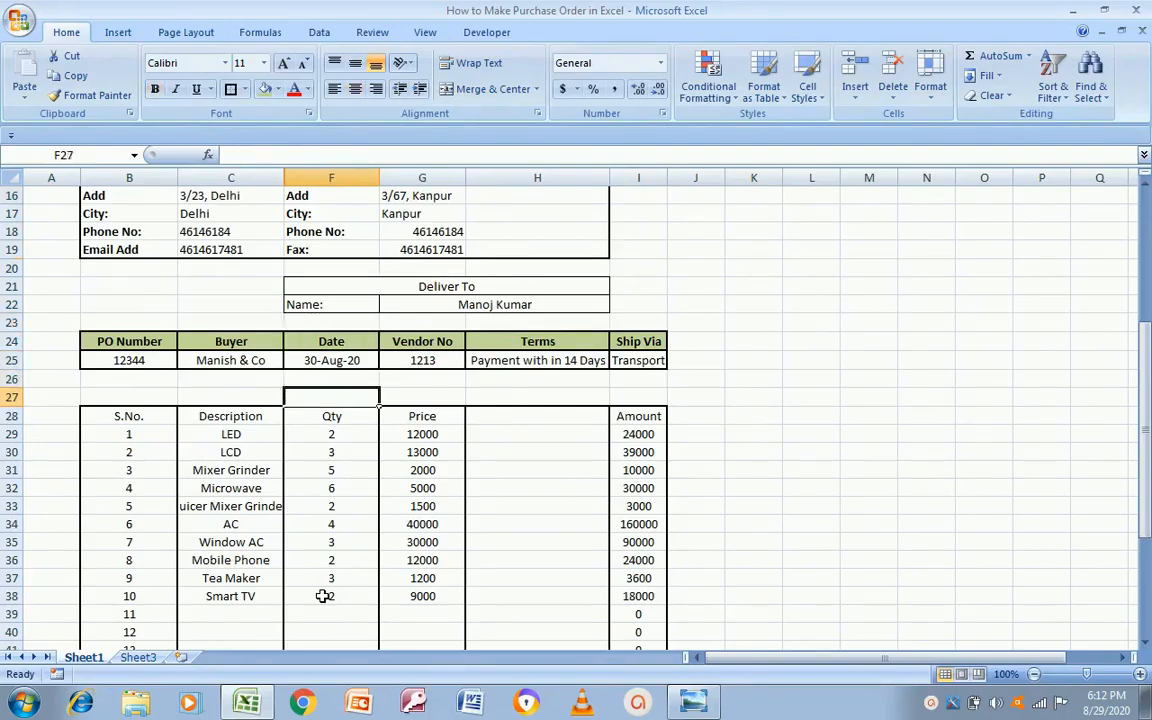
key(Right)
key(Right)
key(Up)
key(Up)
key(Down)
key(Down)
key(Down)
key(Down)
key(Down)
key(Down)
key(Down)
key(Down)
key(Down)
key(Down)
key(Down)
key(Down)
key(Down)
key(Down)
key(Down)
key(Down)
key(Down)
key(Down)
key(Down)
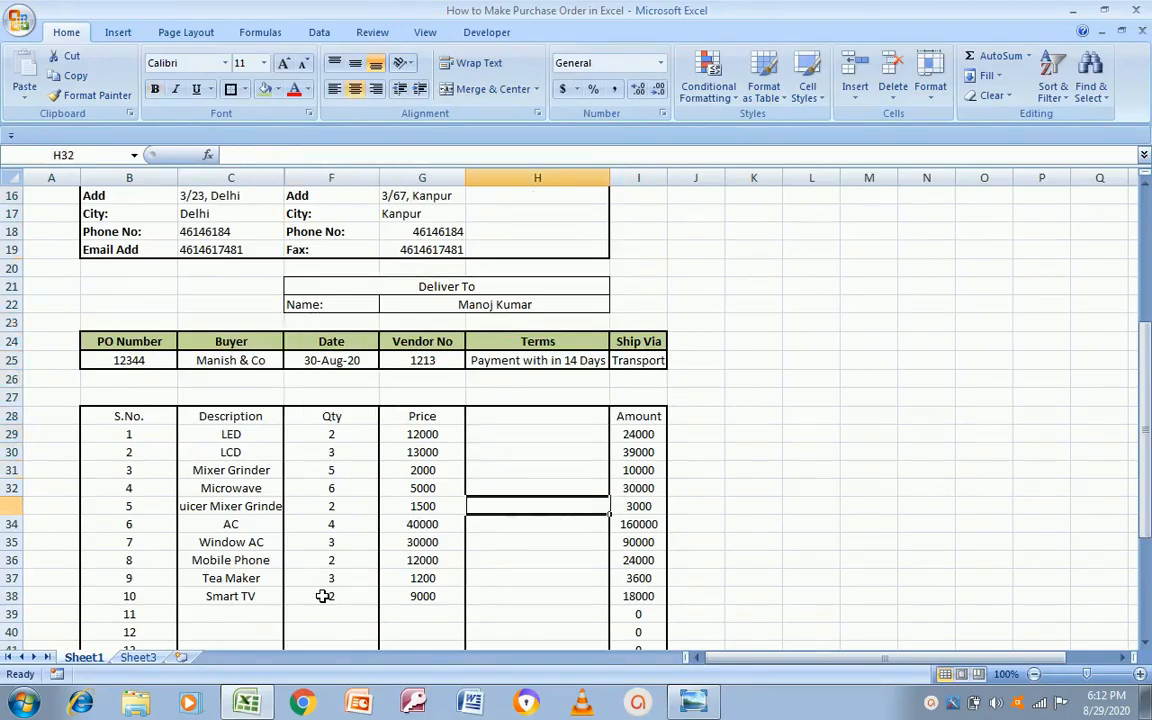
key(Down)
key(Down)
key(Down)
key(Down)
key(Down)
key(Down)
key(Down)
key(Up)
key(Up)
key(Up)
key(Up)
key(Up)
key(Up)
key(Up)
key(Up)
key(Up)
key(Up)
key(Up)
key(Up)
key(Up)
key(Up)
key(Up)
key(Up)
key(Up)
key(Up)
key(Up)
key(Up)
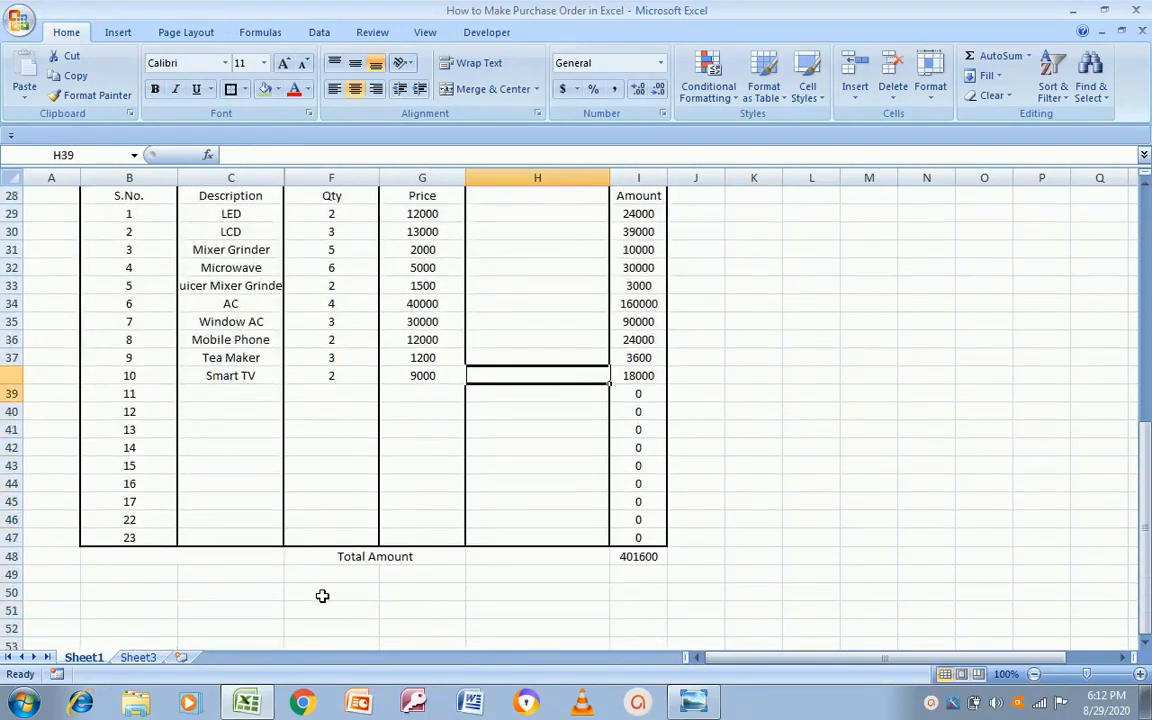
key(Down)
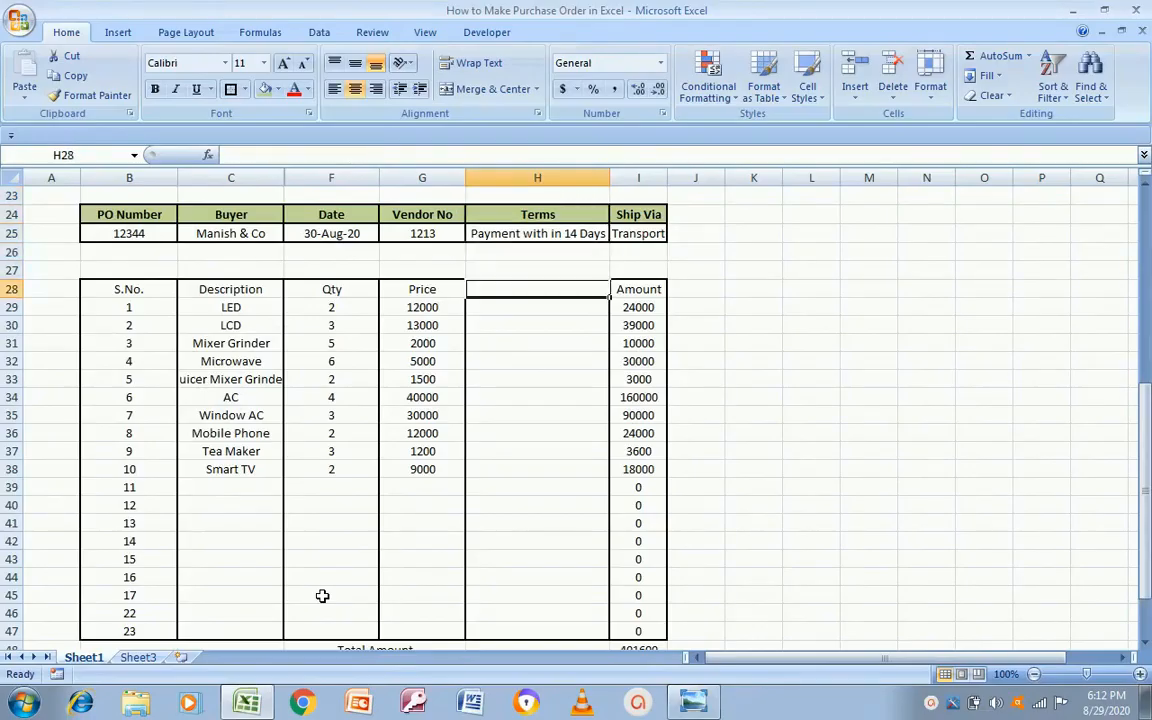
key(alt+Tab)
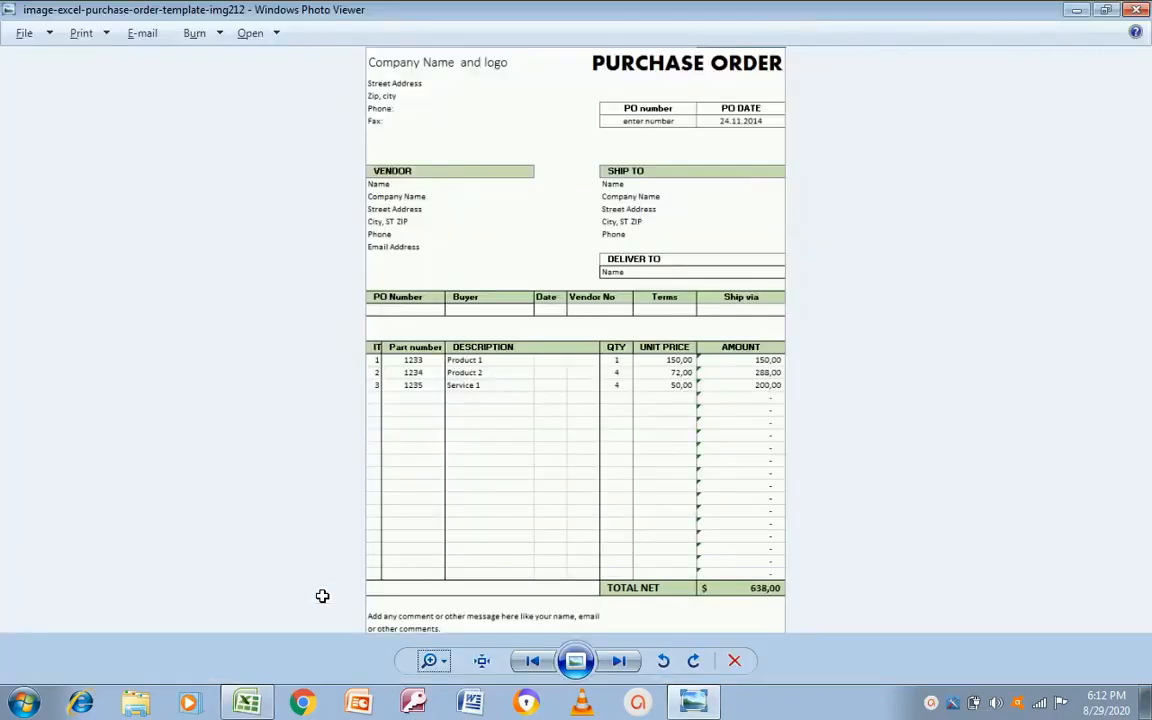
key(alt+Tab)
key(Left)
key(shift+Right)
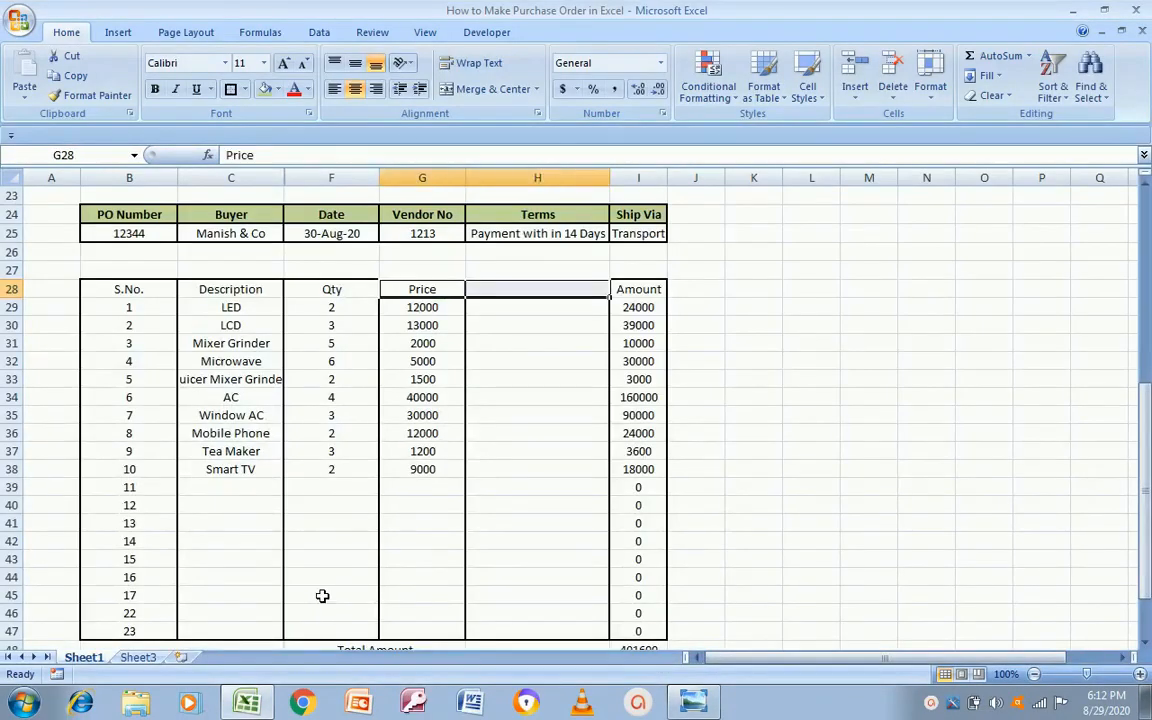
click(490, 89)
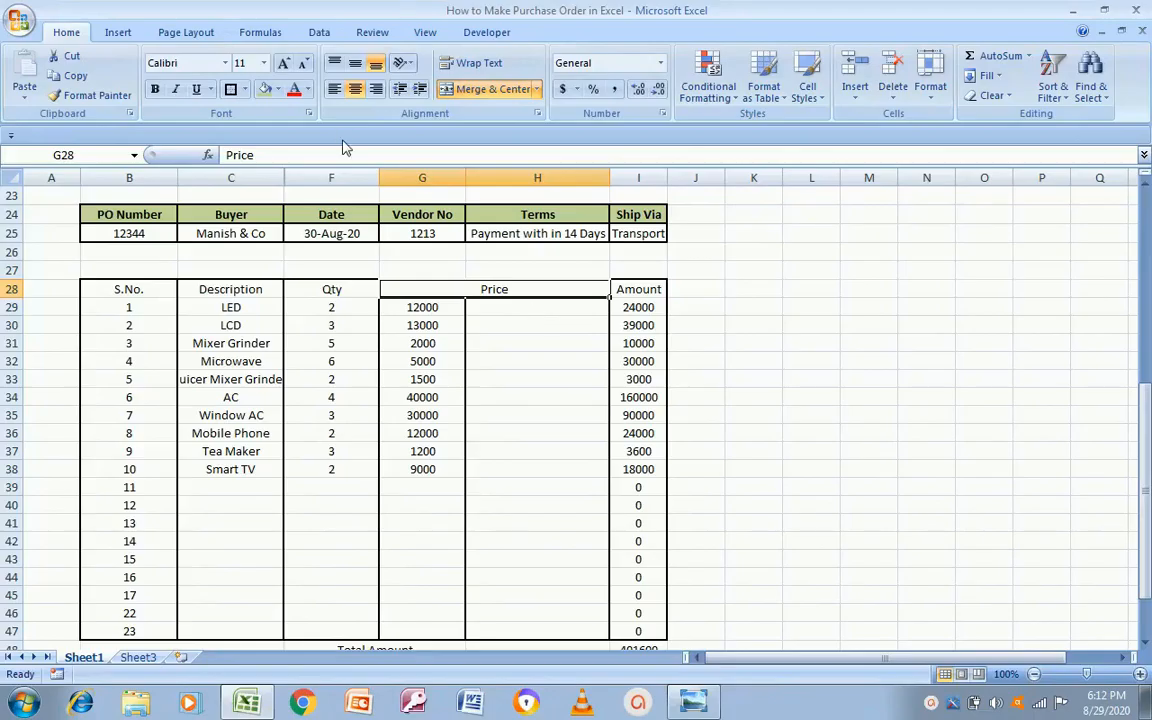
click(334, 89)
key(ctrl+z)
key(ctrl+z)
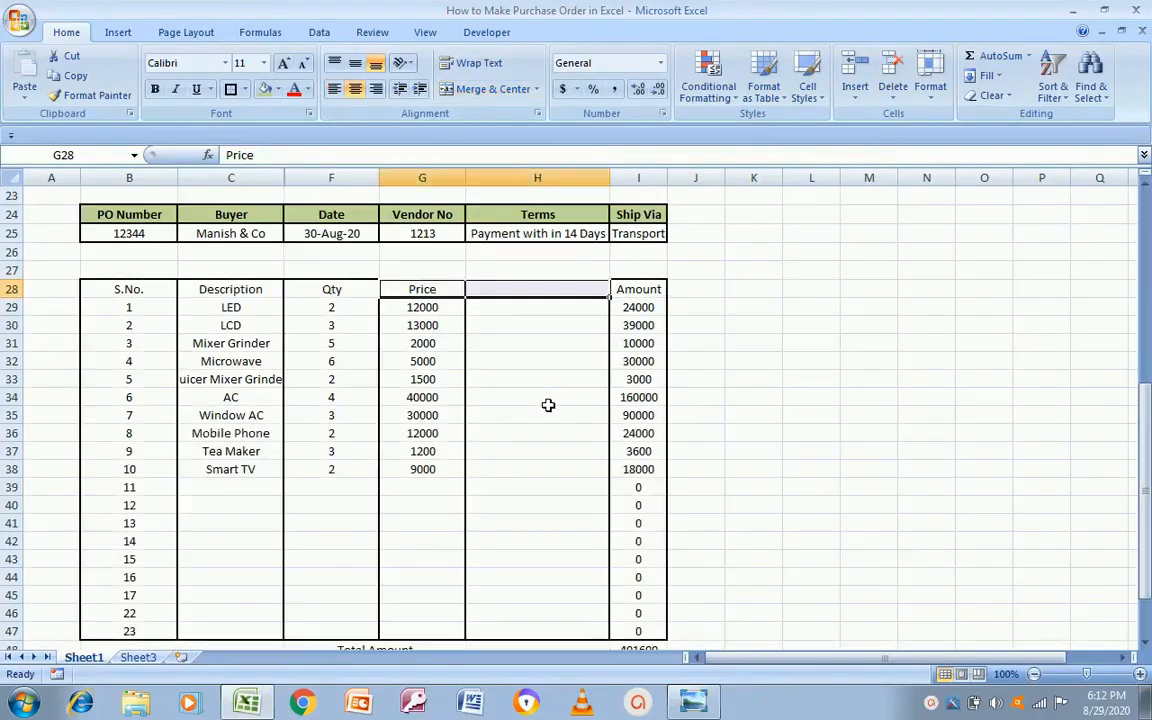
click(512, 332)
drag(519, 291, 520, 291)
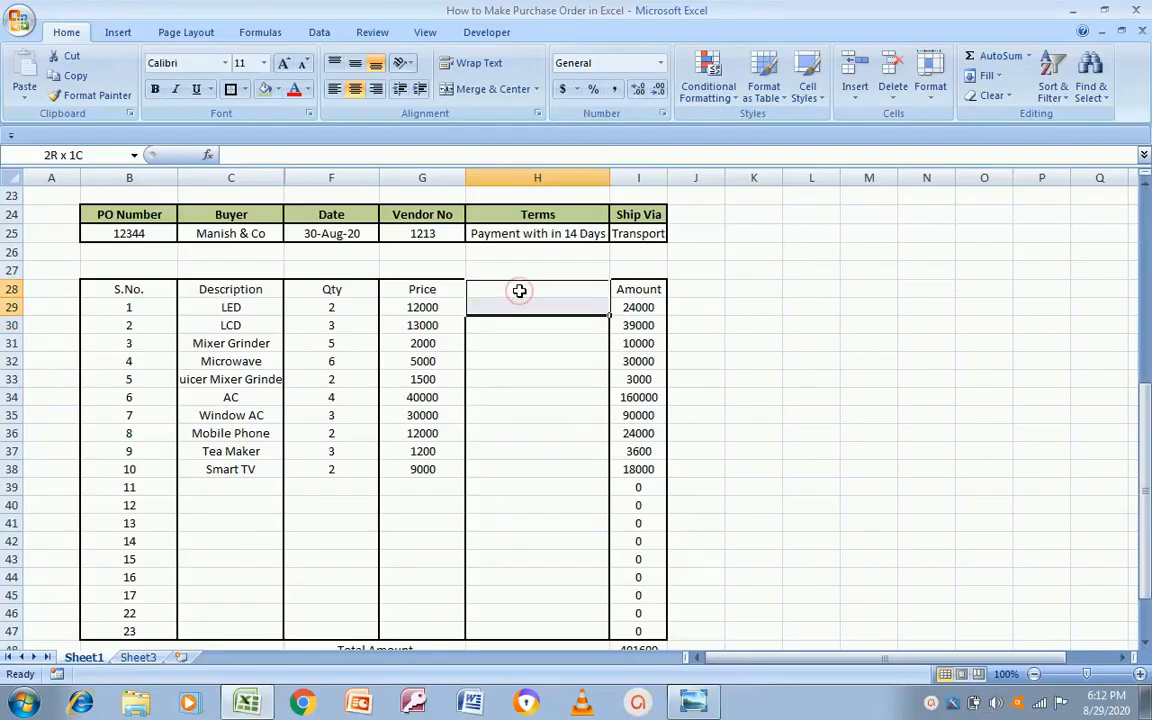
key(shift+Down)
key(shift+Down)
key(shift+Down)
key(shift+Down)
key(shift+Down)
key(shift+Down)
key(shift+Down)
key(shift+Down)
key(shift+Down)
key(shift+Down)
key(shift+Down)
key(shift+Down)
key(shift+Down)
key(shift+Down)
key(shift+Down)
key(shift+Down)
key(shift+Down)
key(shift+Down)
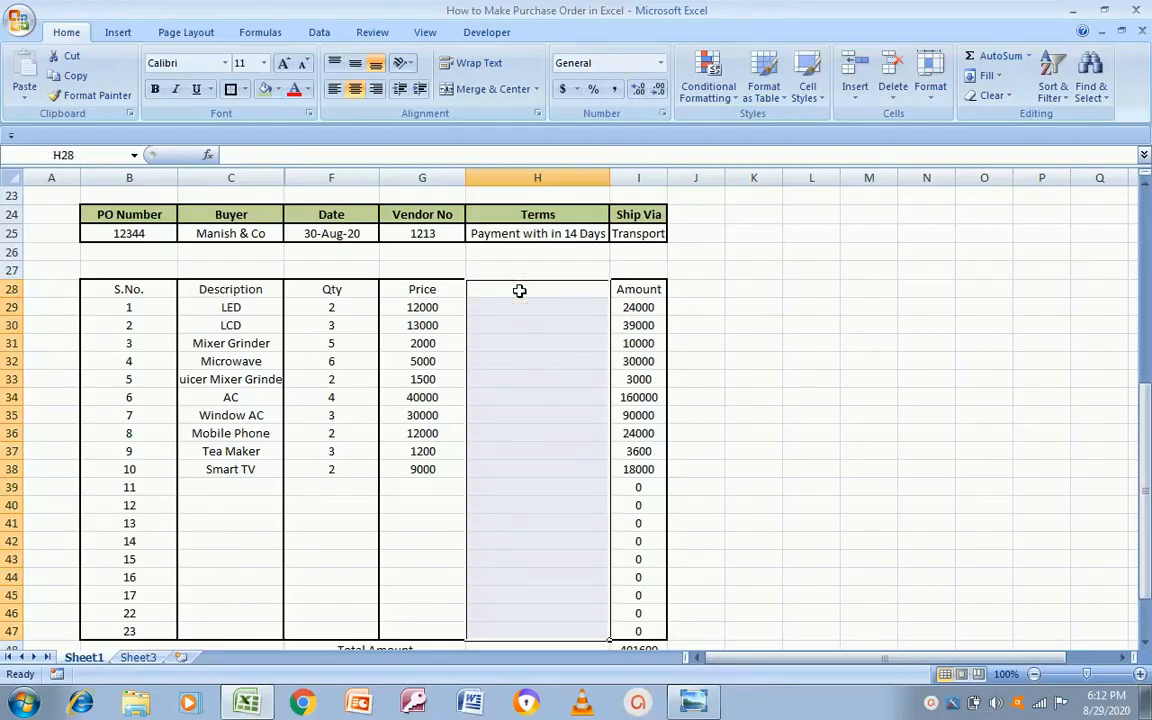
key(alt+Tab)
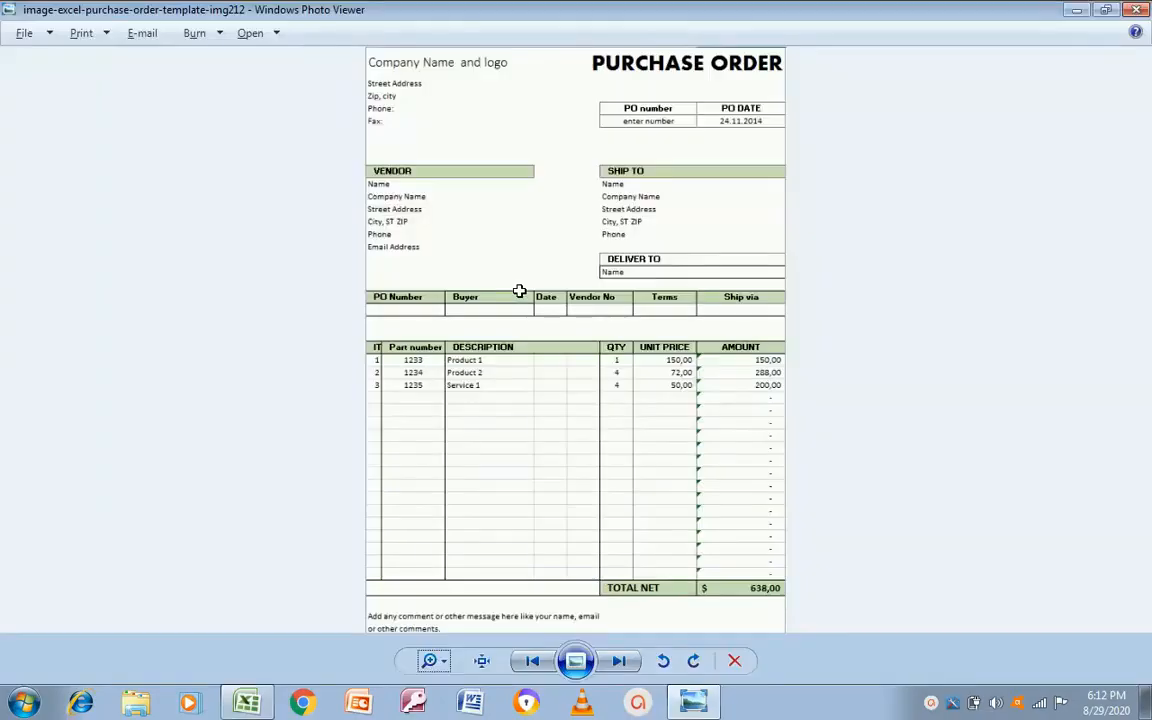
key(alt+Tab)
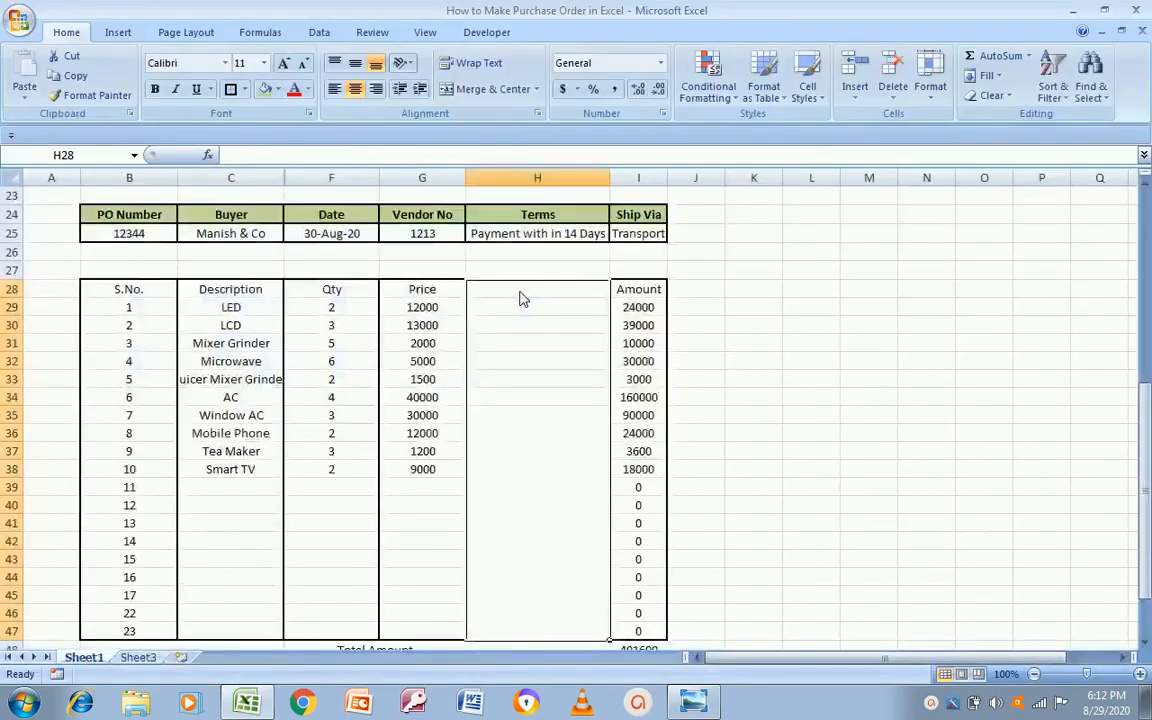
key(Left)
key(Left)
key(Left)
key(Right)
key(Right)
key(Right)
key(Left)
key(Right)
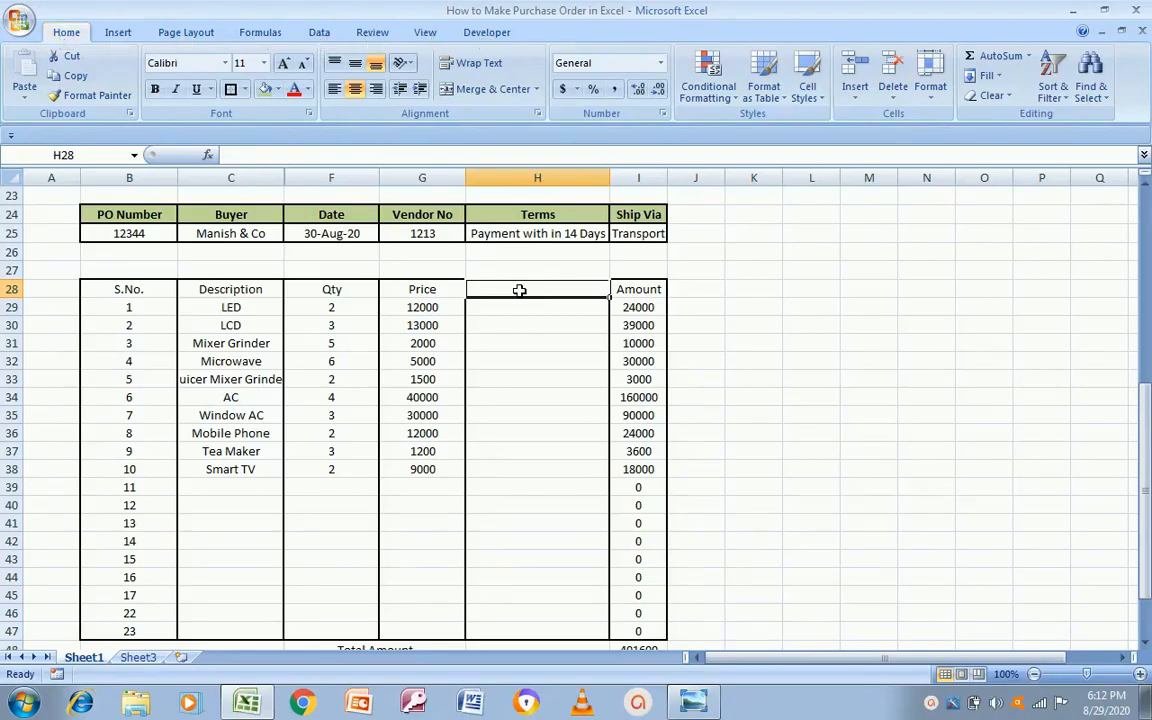
key(Right)
key(alt+Tab)
key(alt+Tab)
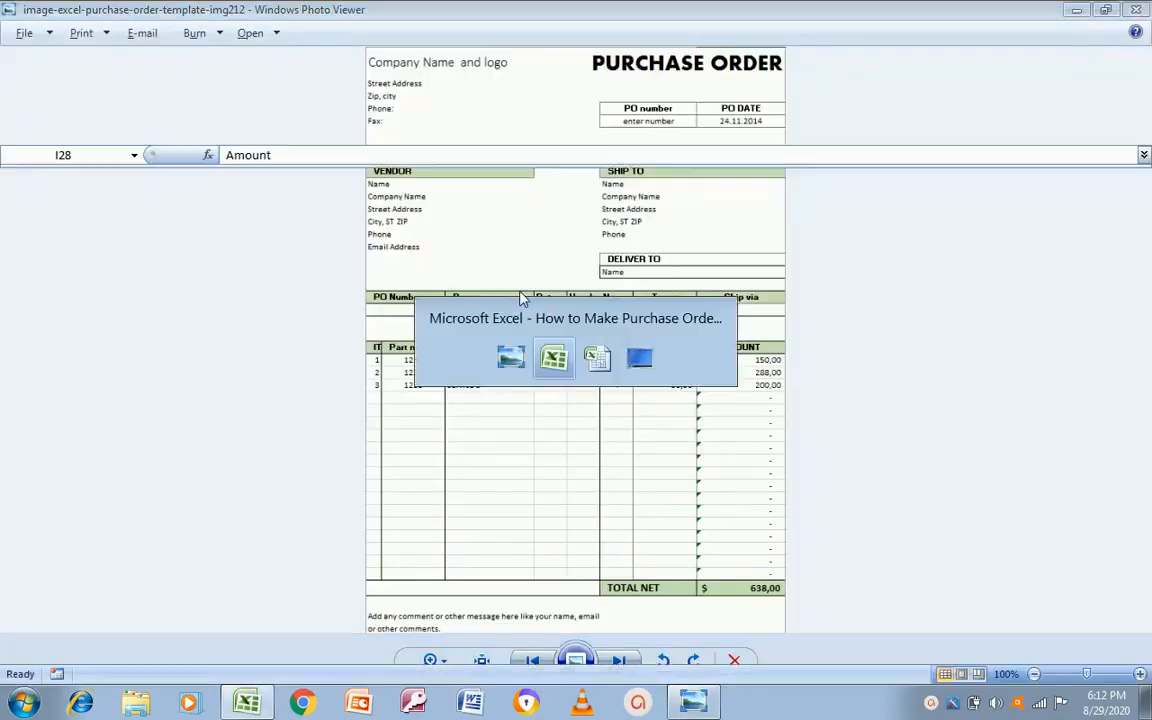
key(Left)
key(Down)
key(Down)
key(Down)
key(Down)
key(Down)
key(Down)
key(Down)
key(Down)
key(Down)
key(Down)
key(Down)
key(Down)
key(Down)
key(Down)
key(Down)
key(Down)
key(Down)
key(Down)
key(Down)
key(Up)
key(Up)
key(Up)
key(Up)
key(Up)
key(Up)
key(Up)
key(Up)
key(Up)
key(Up)
key(Up)
key(Up)
key(Up)
key(Up)
key(Up)
key(Up)
key(Up)
key(Up)
click(519, 290)
key(shift+Down)
key(shift+Down)
key(shift+Down)
key(shift+Down)
key(shift+Down)
key(shift+Down)
key(shift+Down)
key(shift+Down)
key(shift+Down)
key(shift+Down)
key(shift+Down)
key(shift+Down)
key(shift+Down)
key(shift+Down)
key(shift+Down)
key(shift+Down)
key(shift+Down)
key(shift+Down)
key(shift+Down)
key(shift+Down)
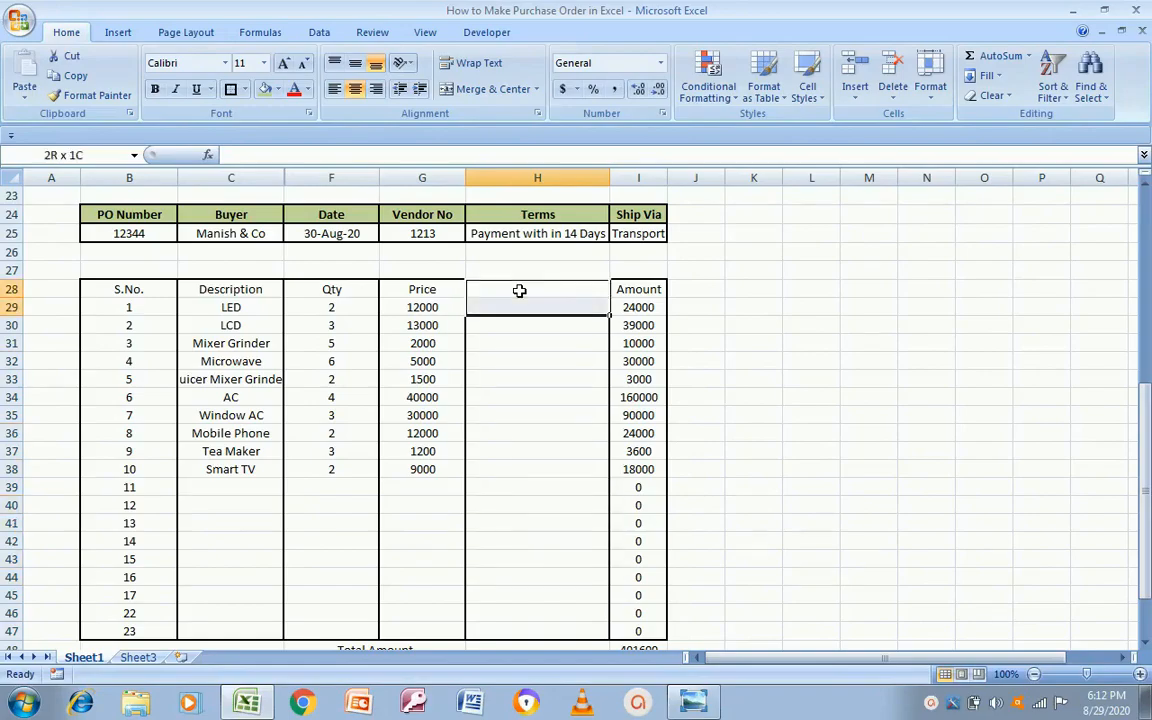
key(shift+Up)
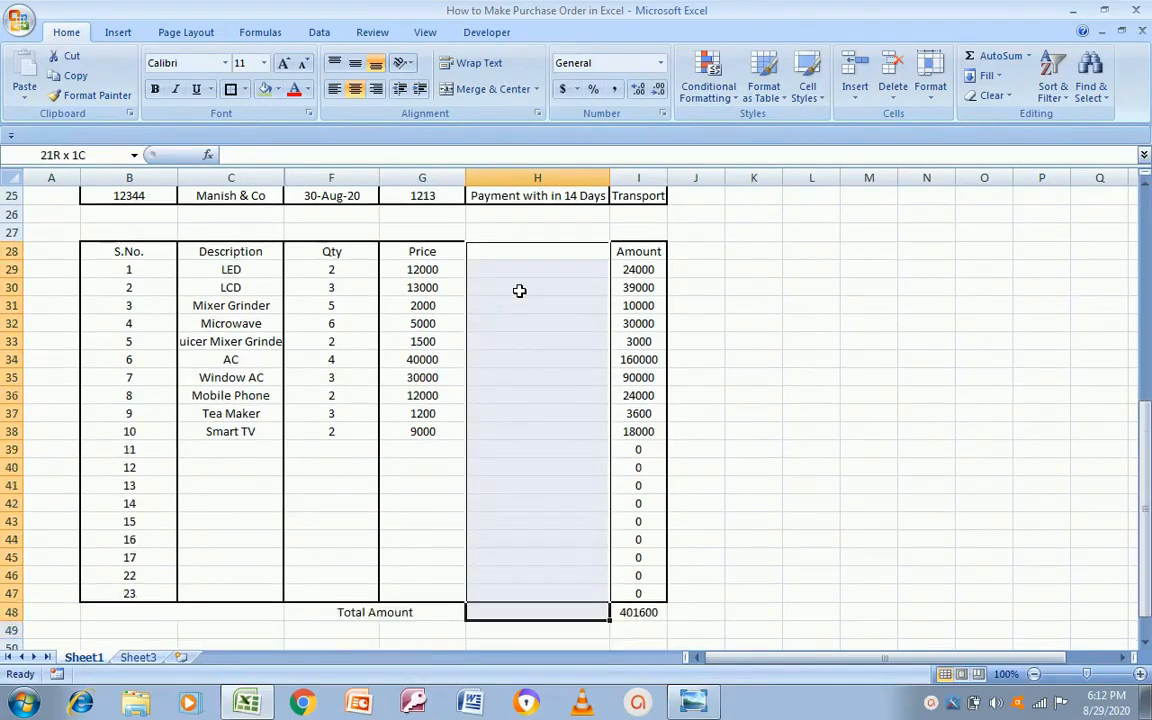
Step: Delete the entire empty column so Amount sits directly beside Price
right_click(520, 339)
key(Escape)
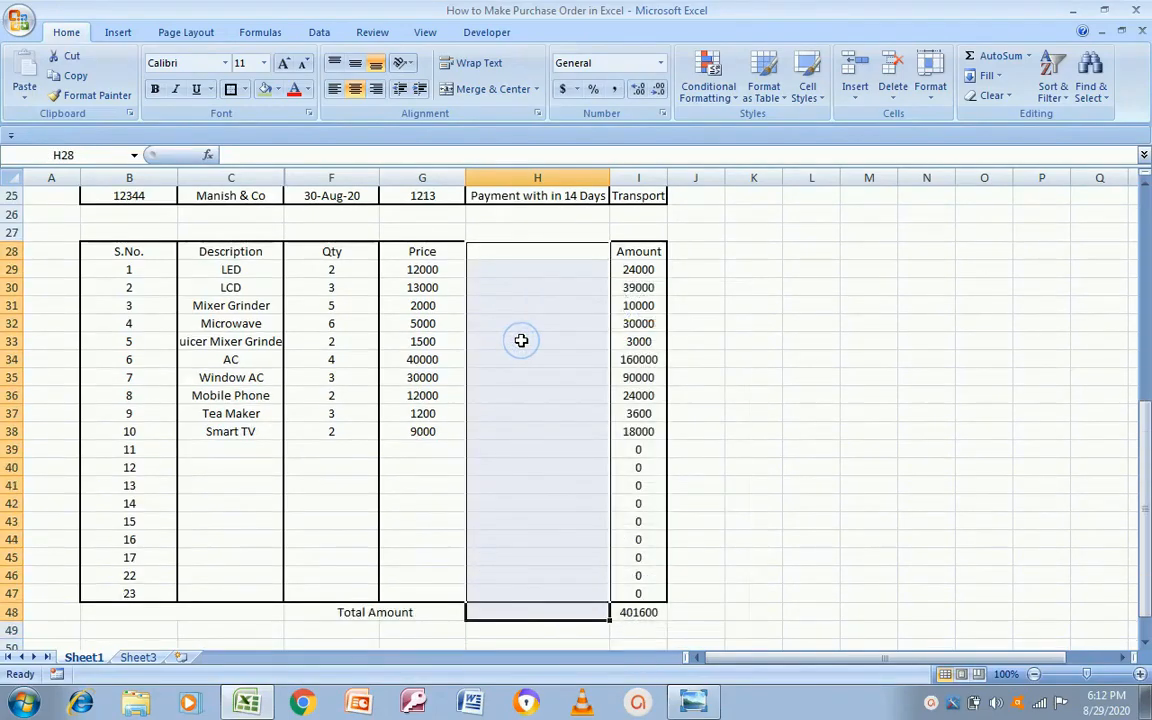
right_click(521, 338)
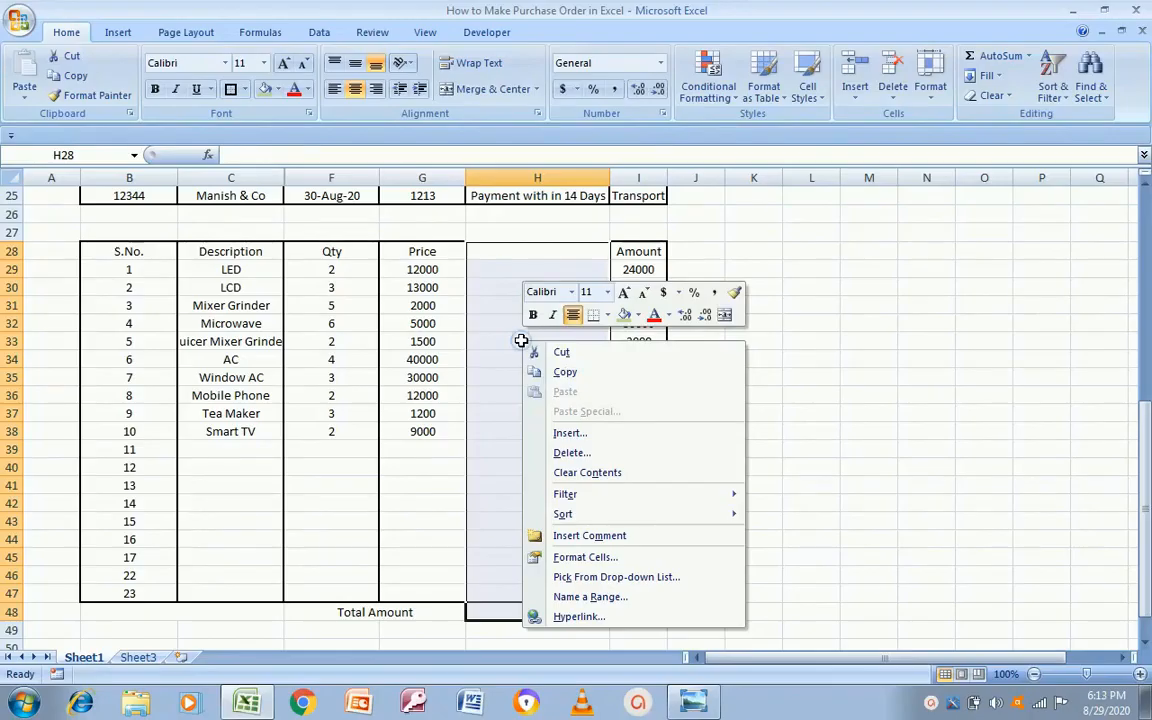
click(574, 452)
click(535, 478)
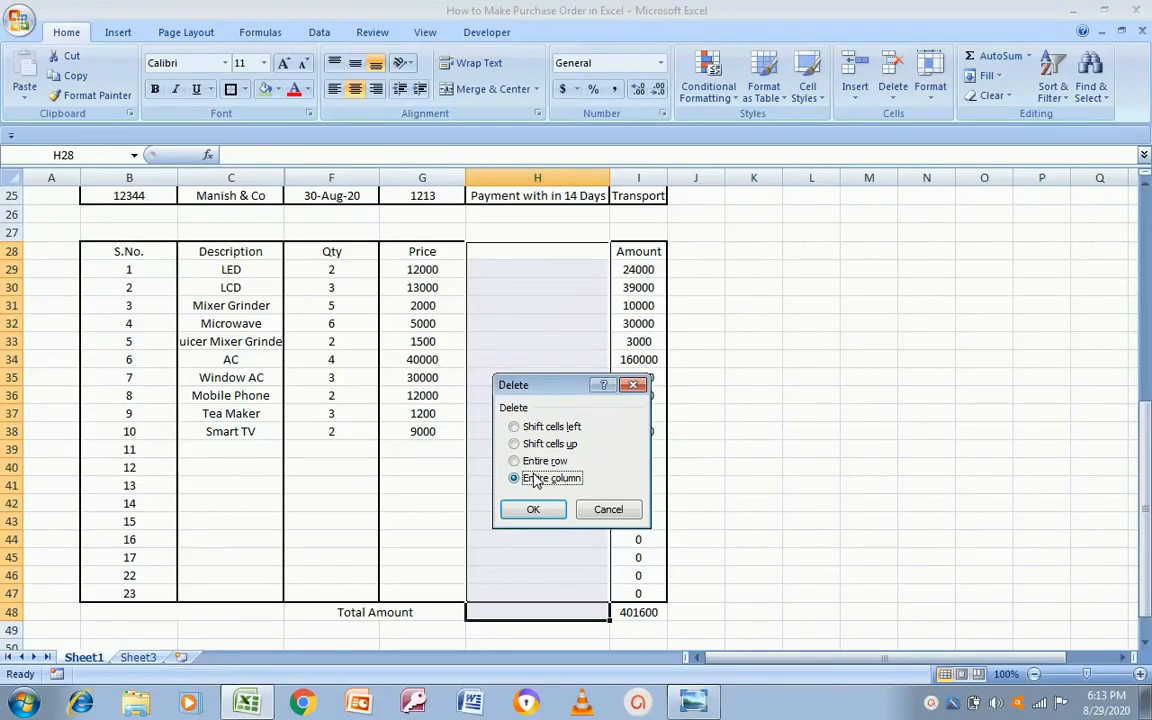
click(531, 509)
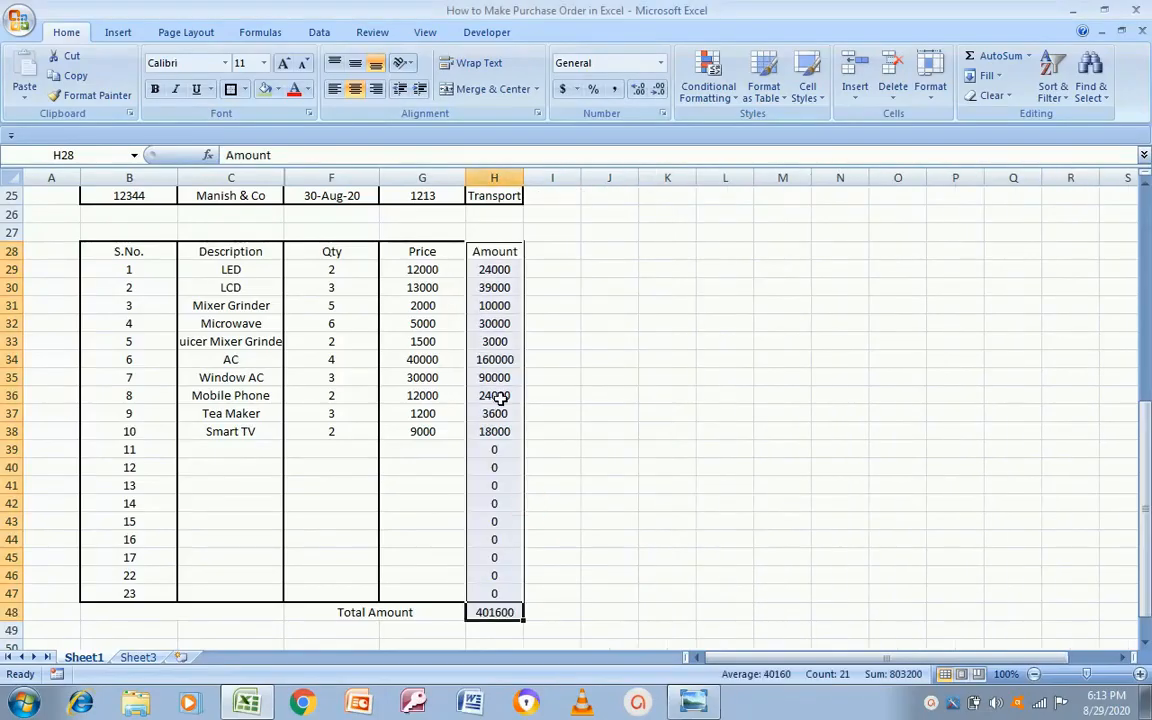
Step: Scroll through the order form and compare it with the reference purchase order image
drag(1146, 545, 1147, 494)
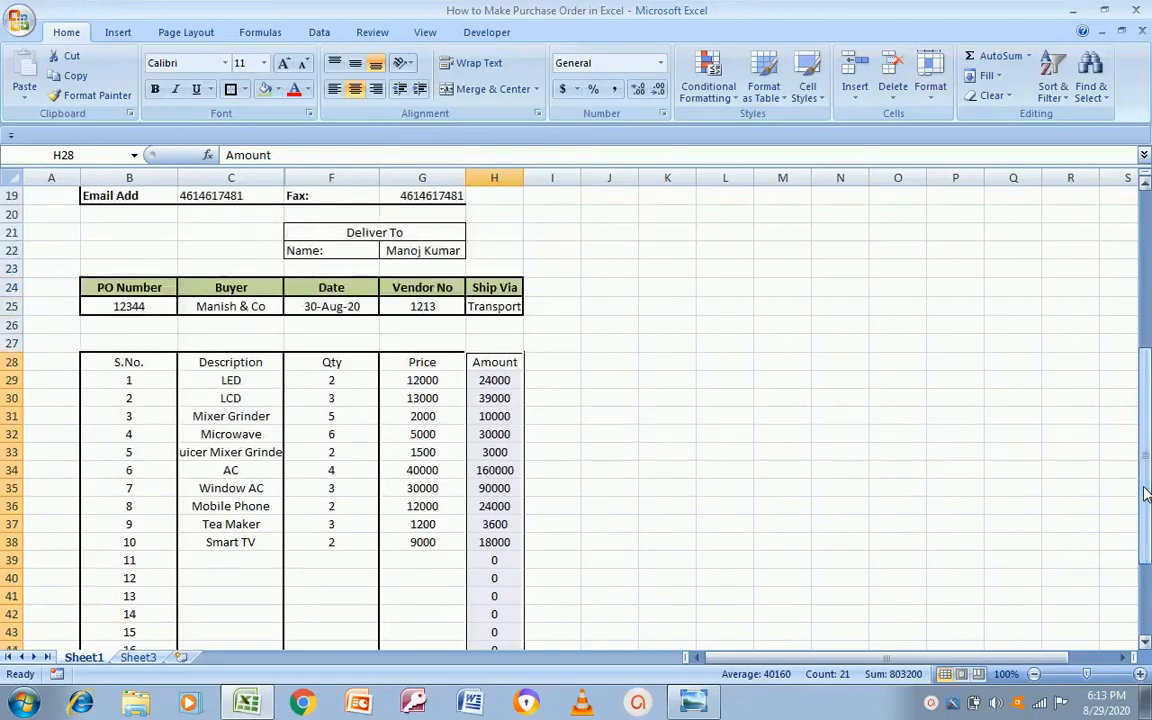
key(alt+Tab)
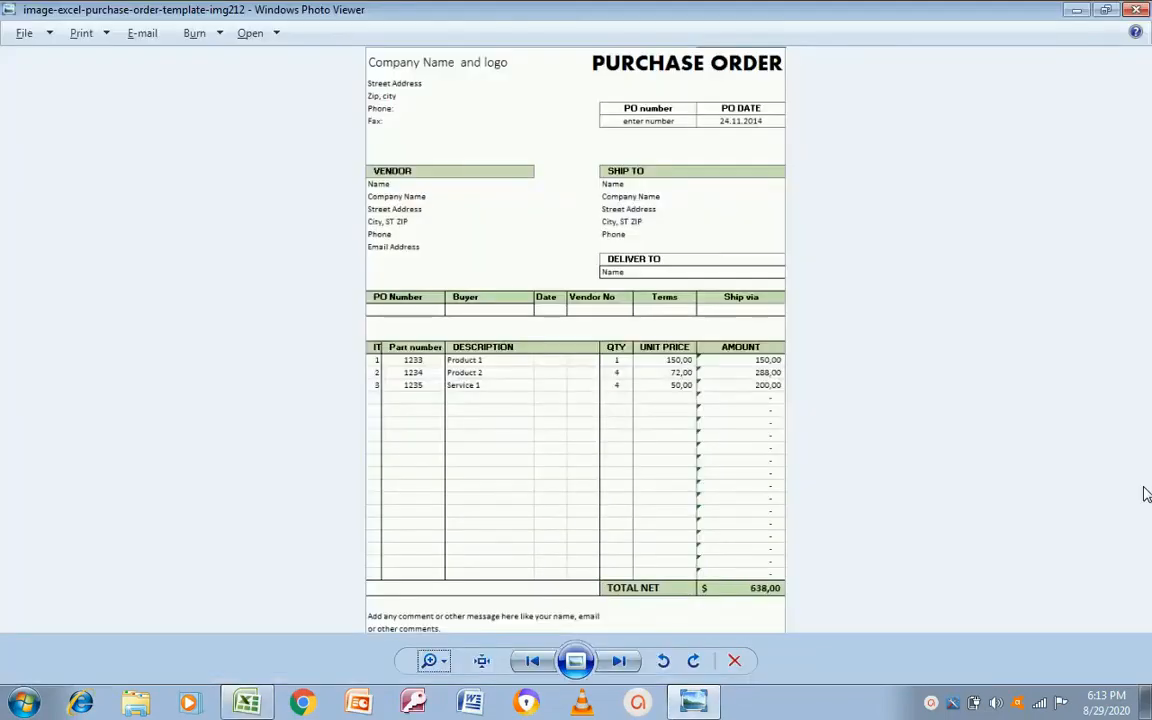
key(alt+Tab)
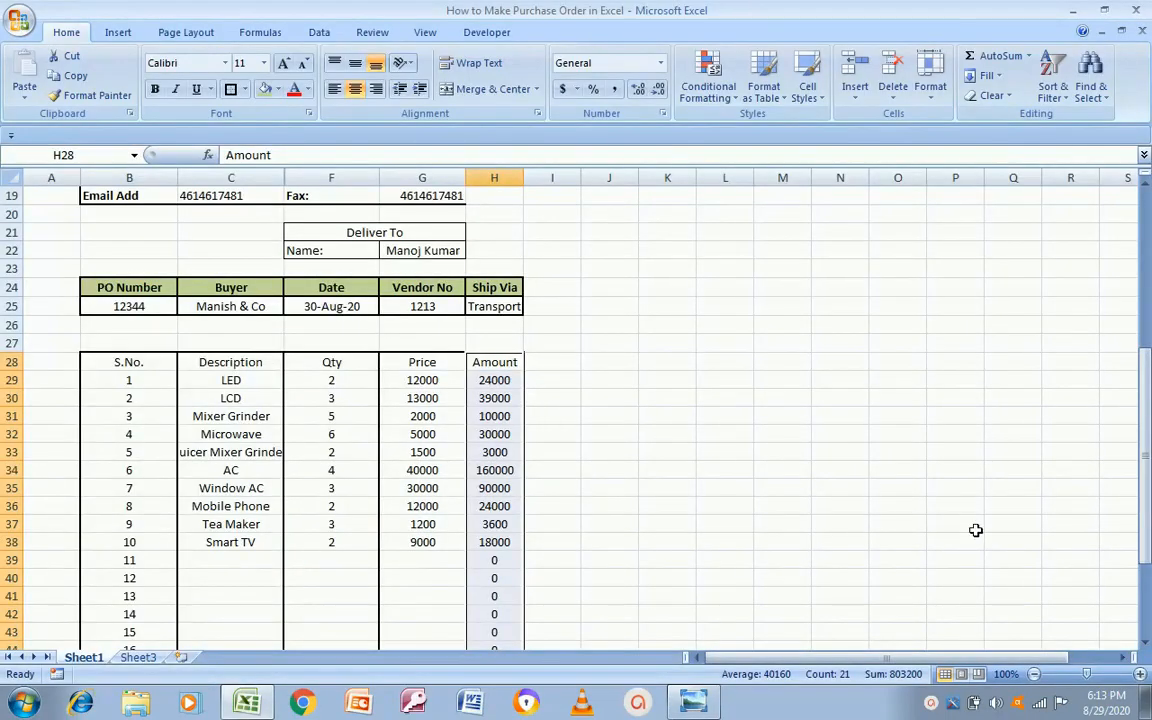
drag(1146, 530, 1148, 368)
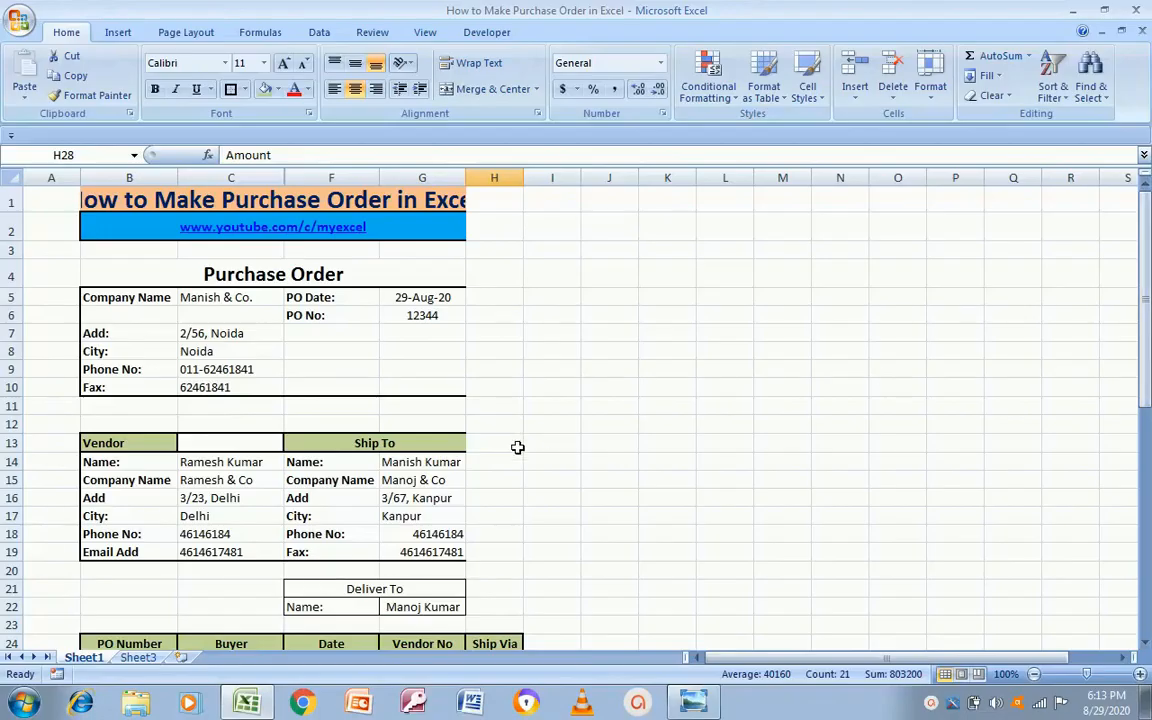
key(alt+Tab)
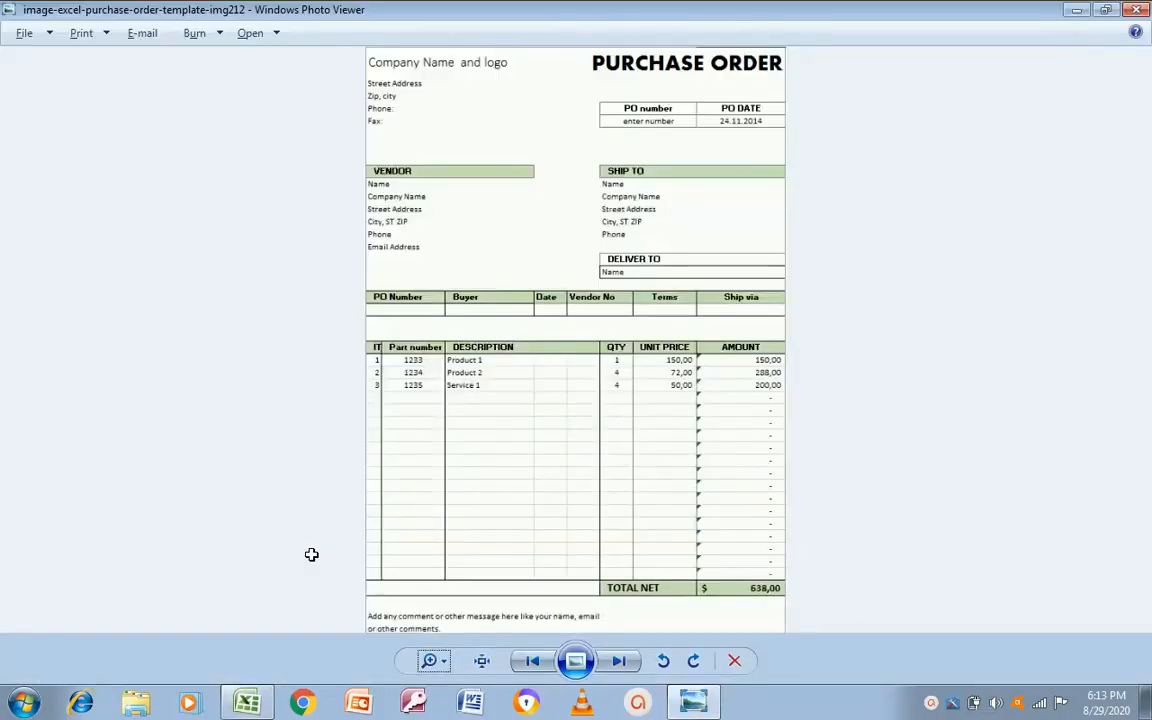
key(alt+Tab)
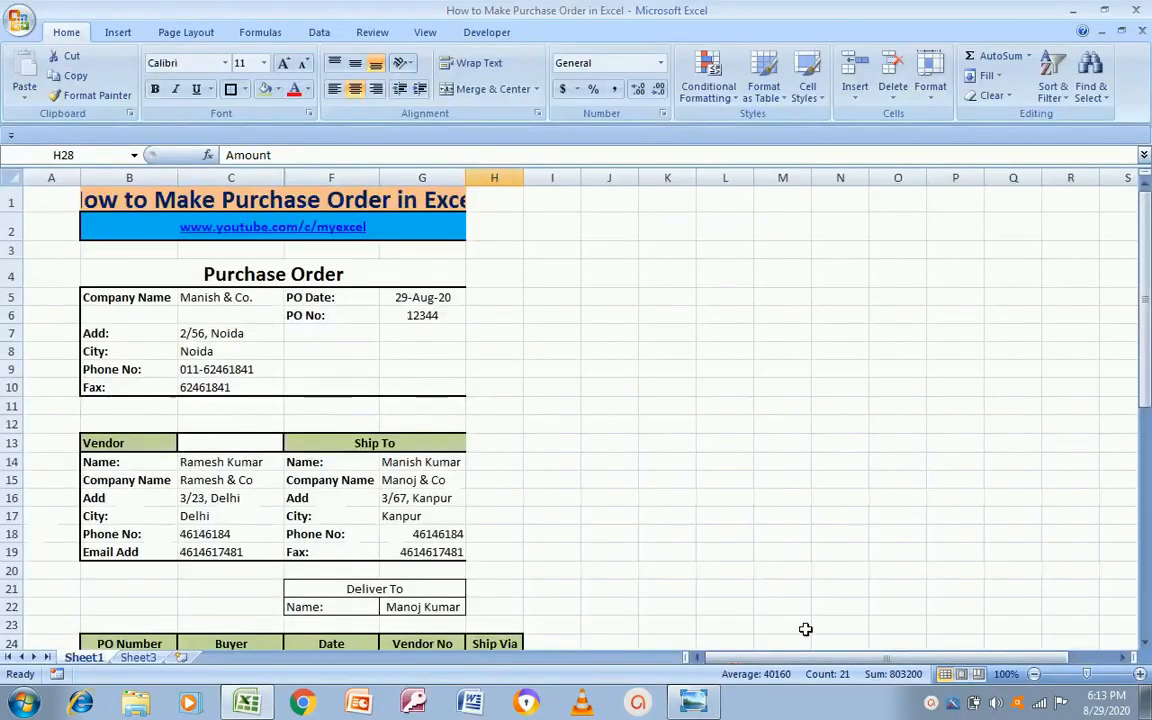
drag(1144, 396, 1093, 589)
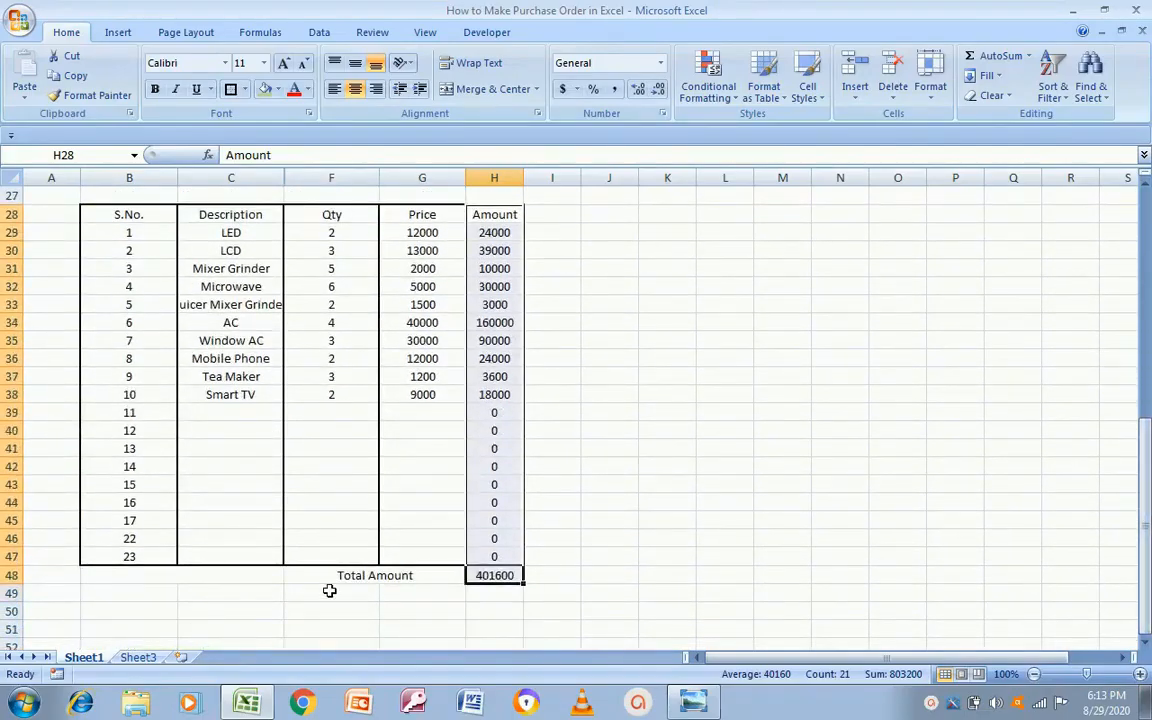
Step: Fill the merged cell B48 with the green header colour
click(145, 578)
key(alt+Tab)
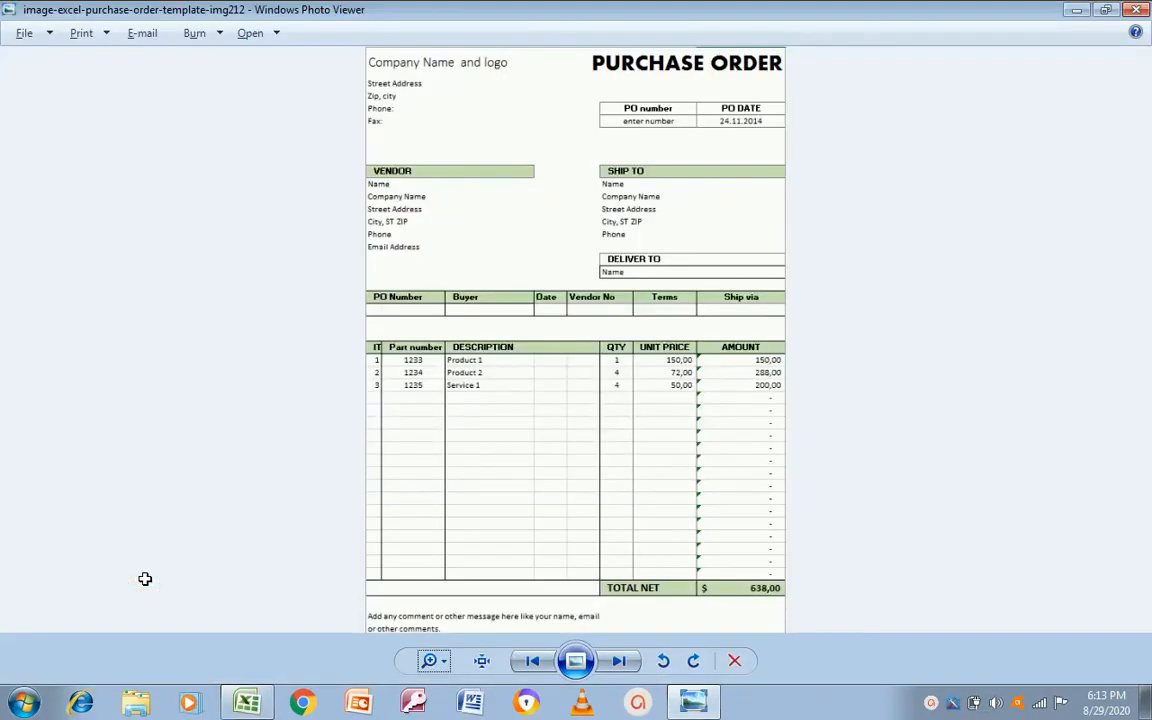
key(alt+Tab)
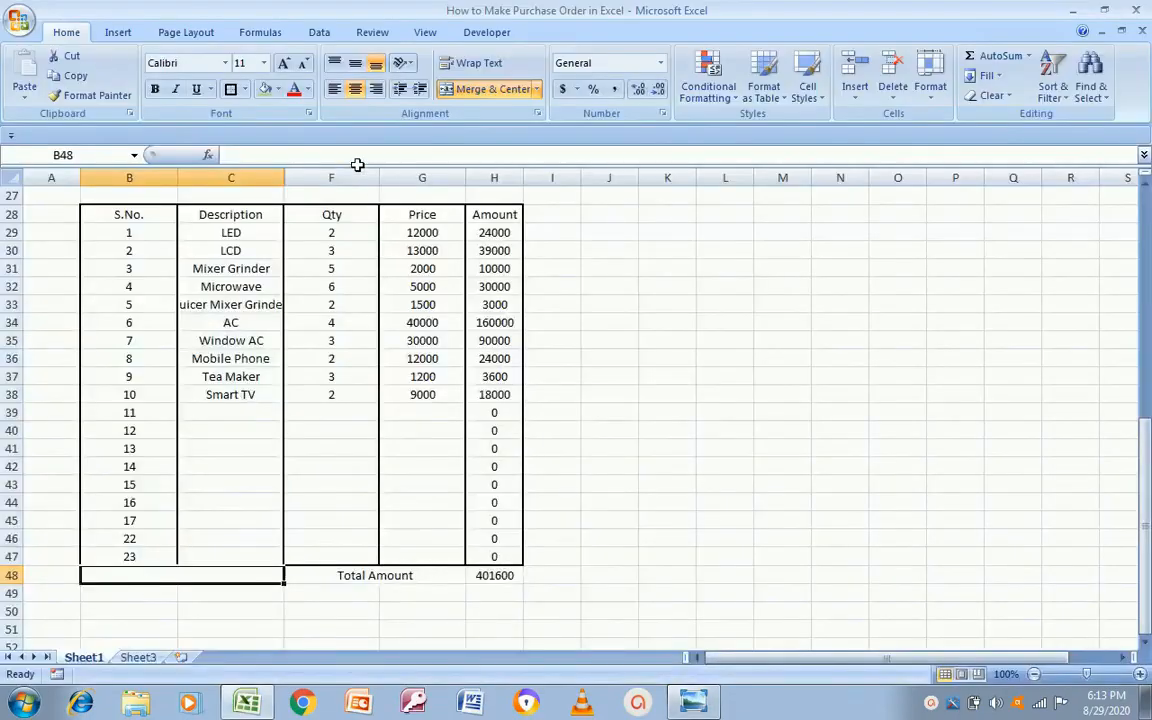
click(265, 89)
key(alt+Tab)
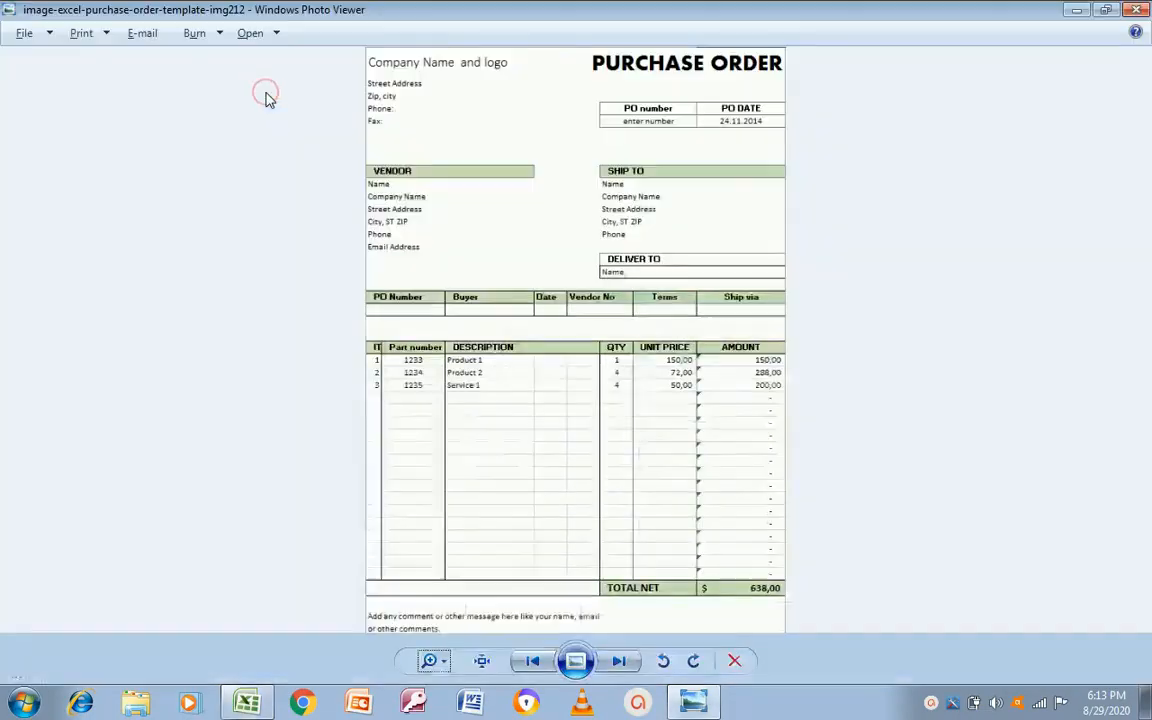
key(alt+Tab)
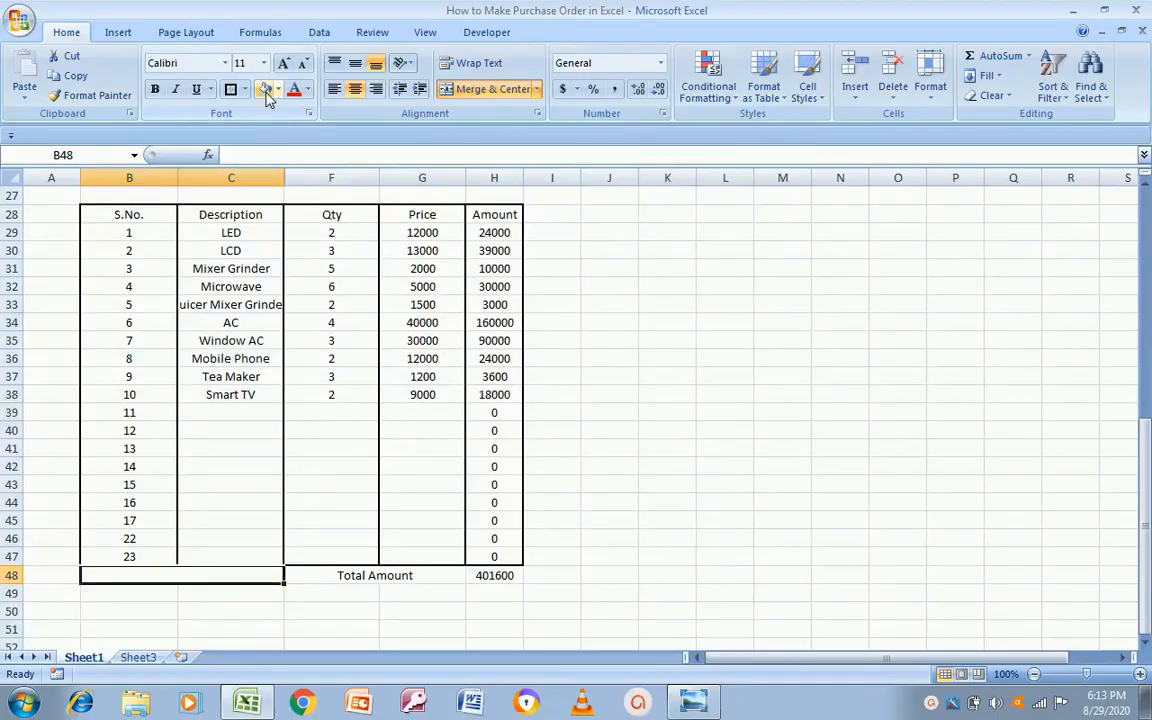
Step: Apply the same green fill to the Total Amount label and the 401600 total in H48
click(331, 591)
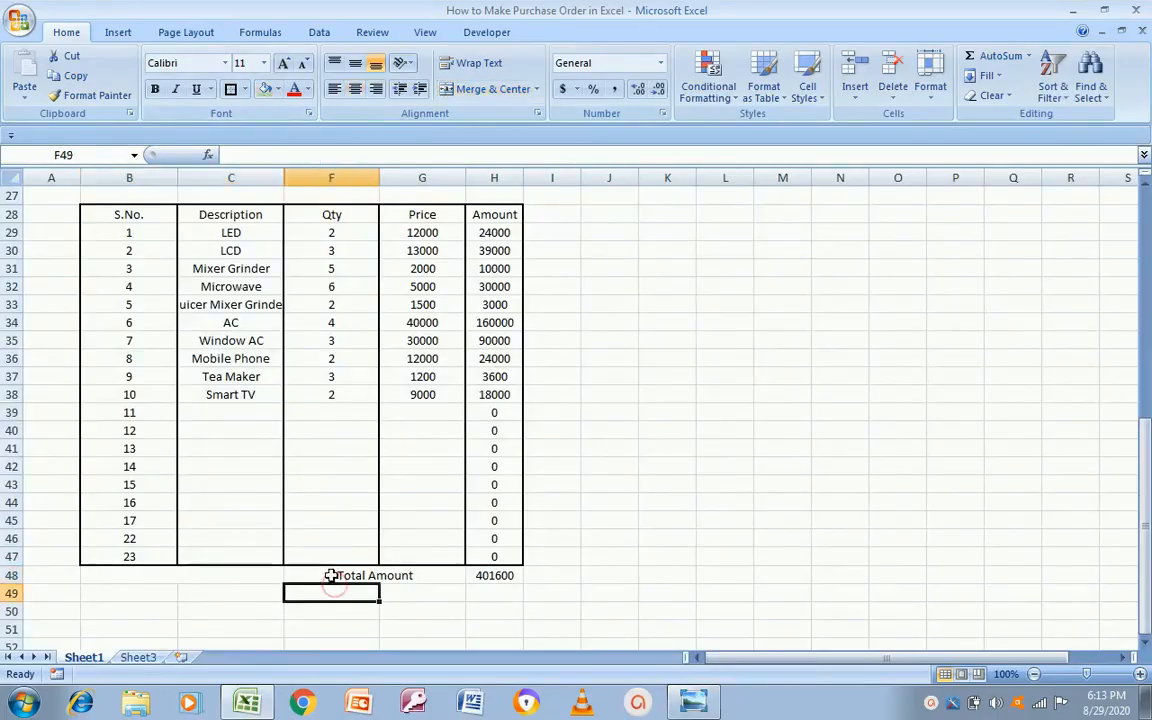
click(331, 576)
click(265, 89)
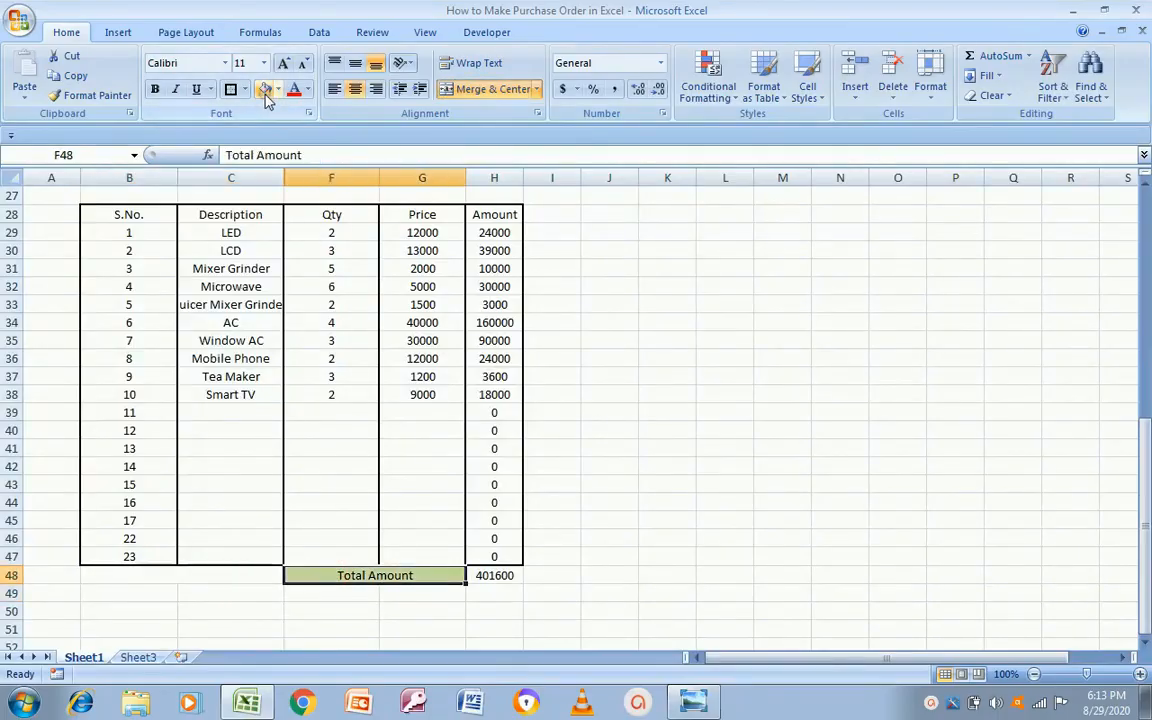
key(alt+Tab)
key(alt+Tab)
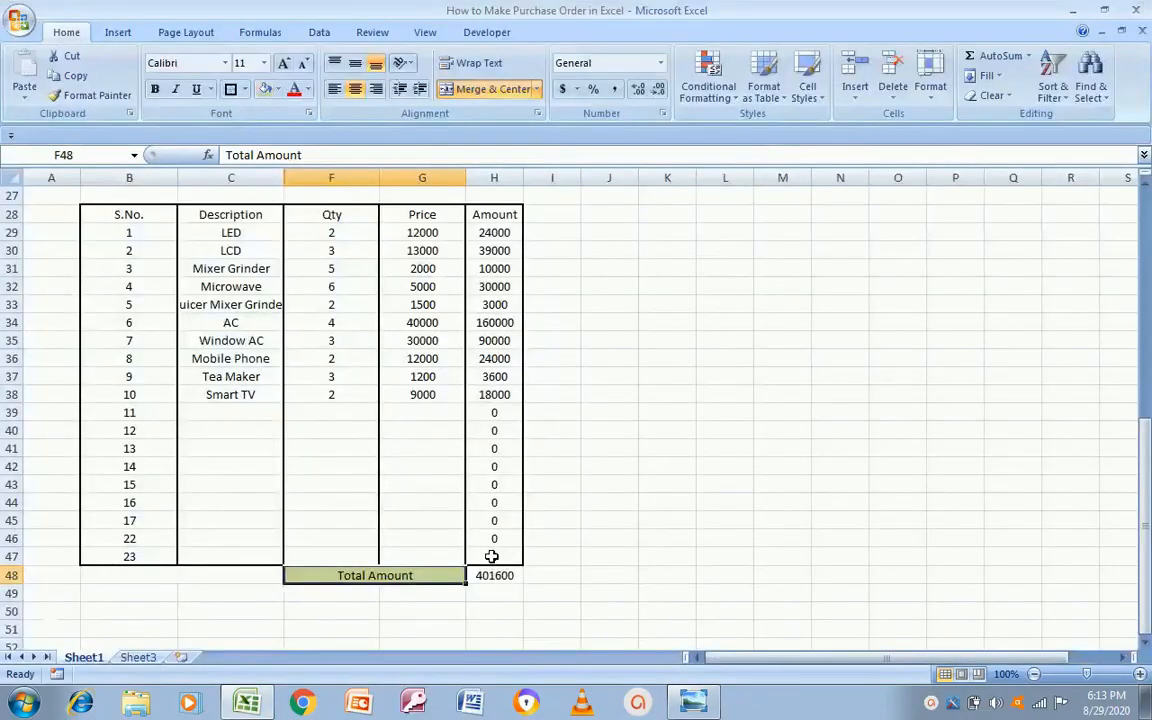
click(494, 575)
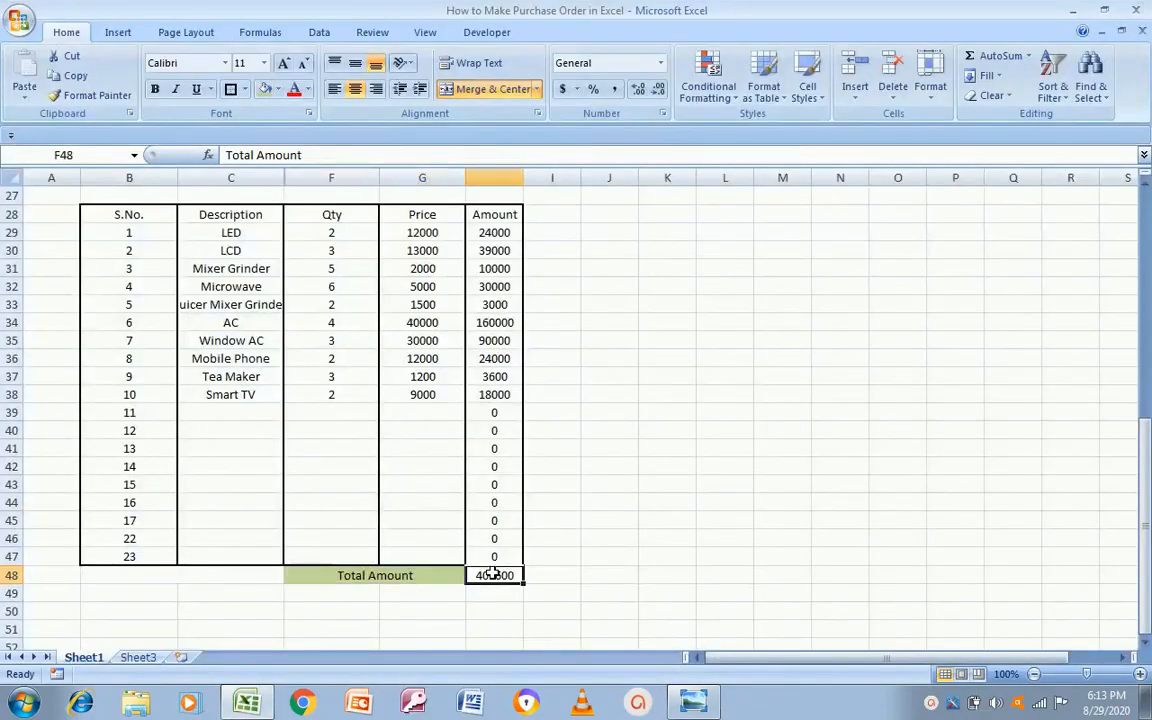
click(266, 89)
click(324, 575)
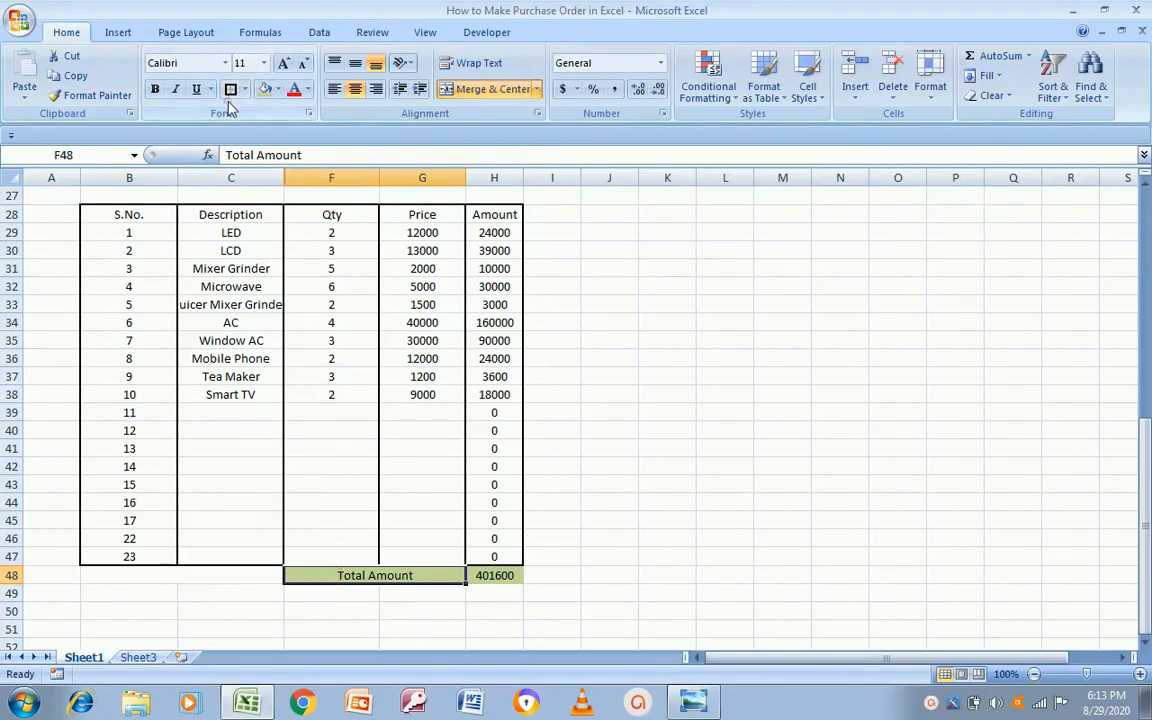
click(494, 575)
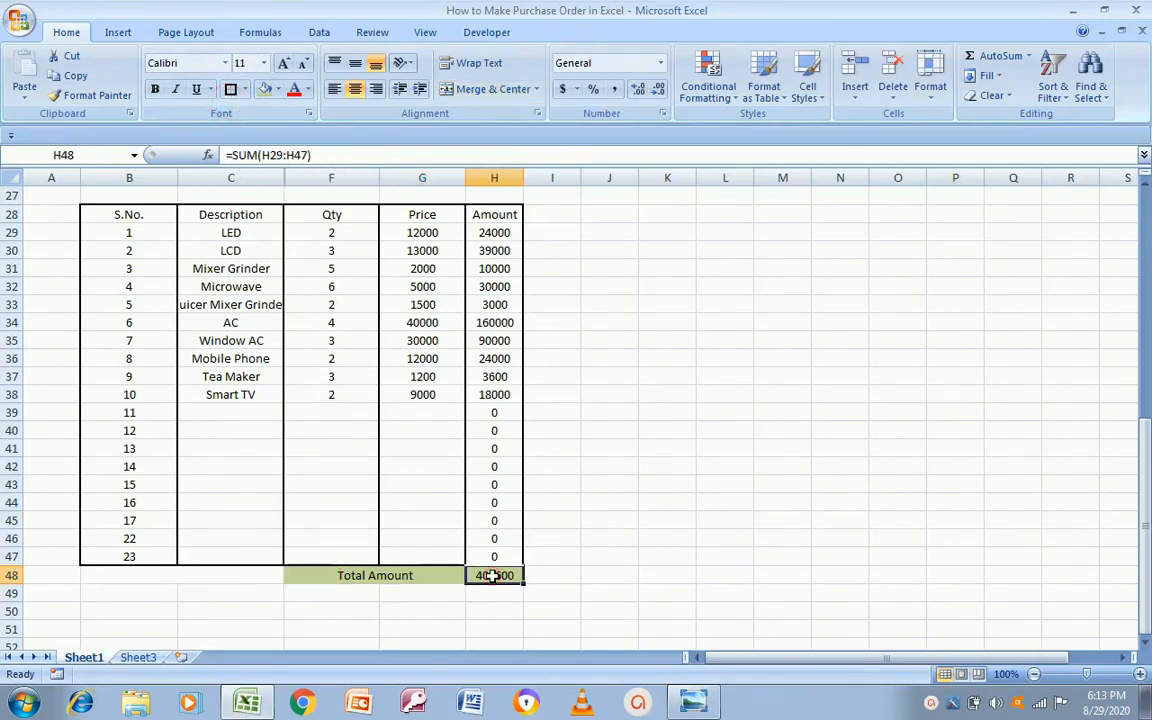
Step: Format the H48 total as Currency so it reads $401,600.00
right_click(494, 575)
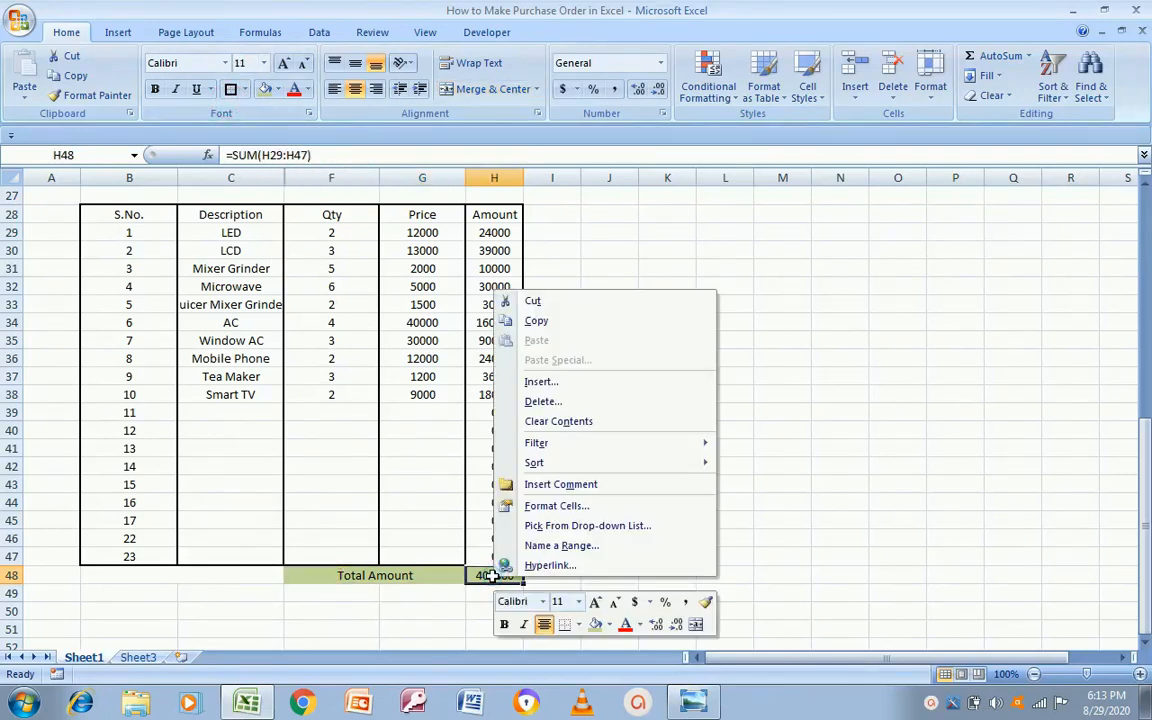
click(545, 506)
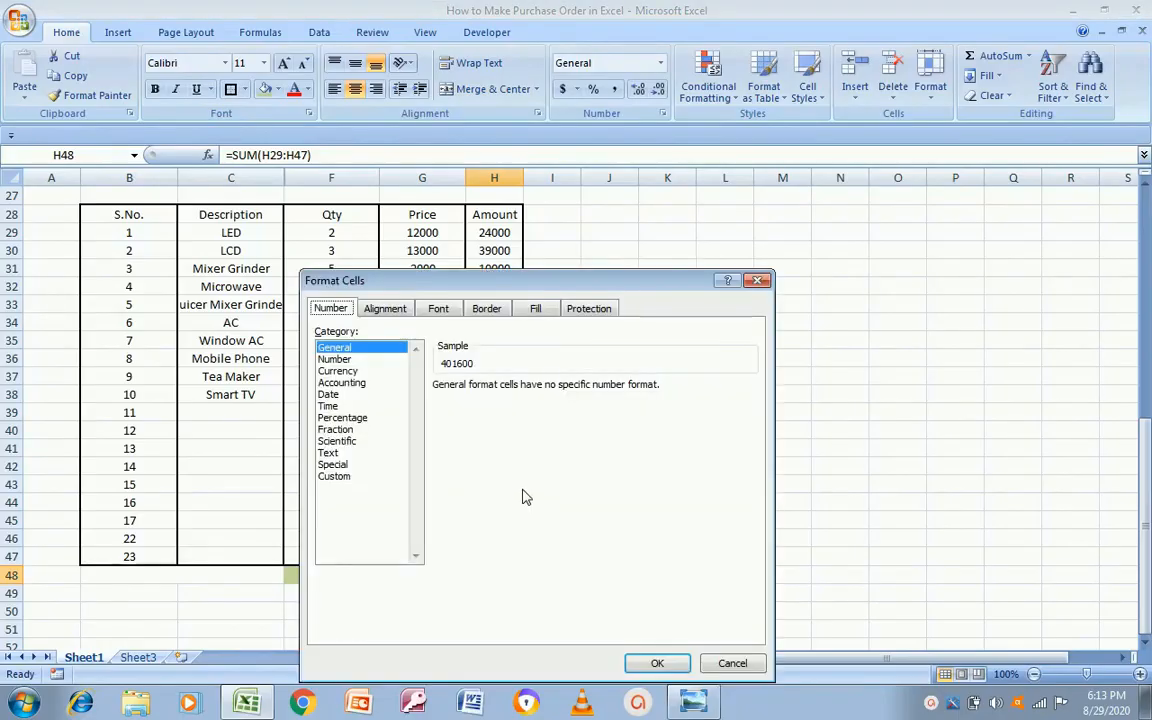
click(345, 371)
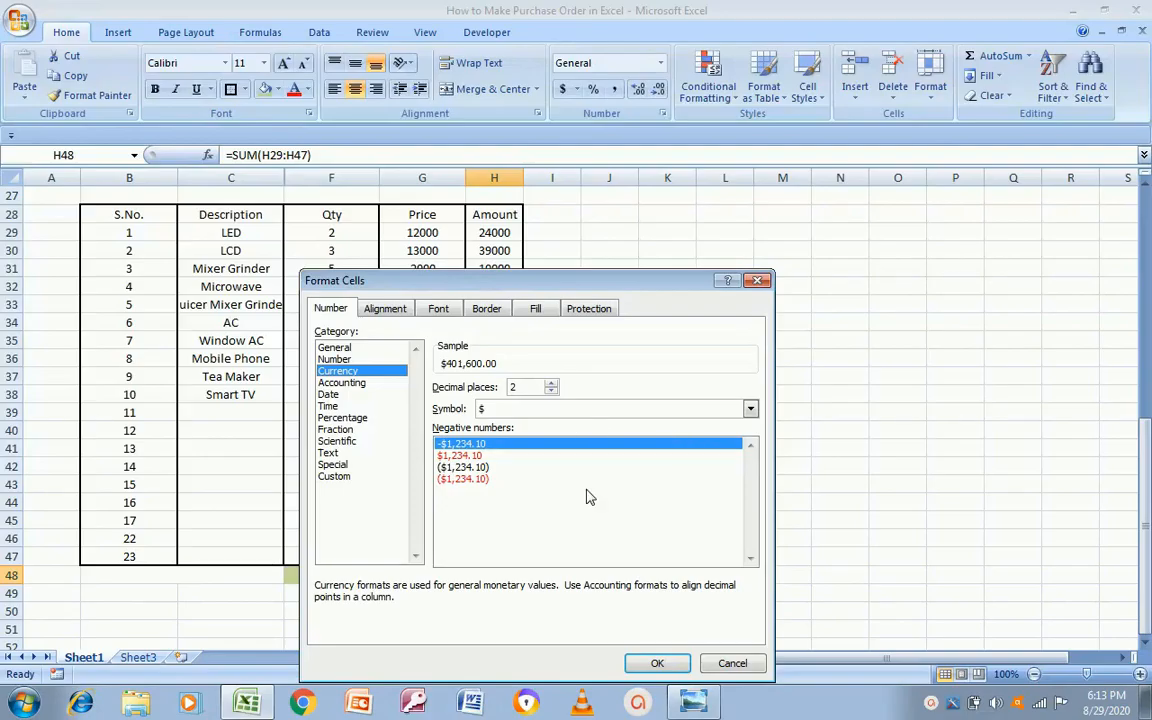
click(659, 665)
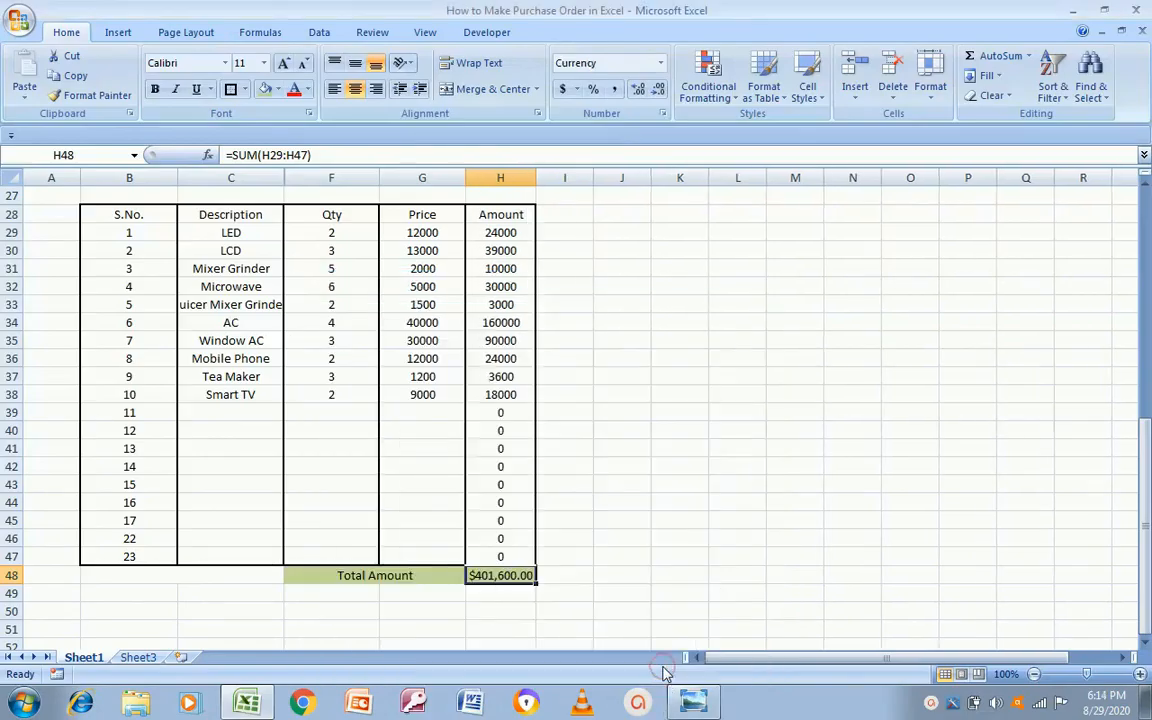
Step: Compare with the template, then select the item amounts in H29:H47
key(alt+Tab)
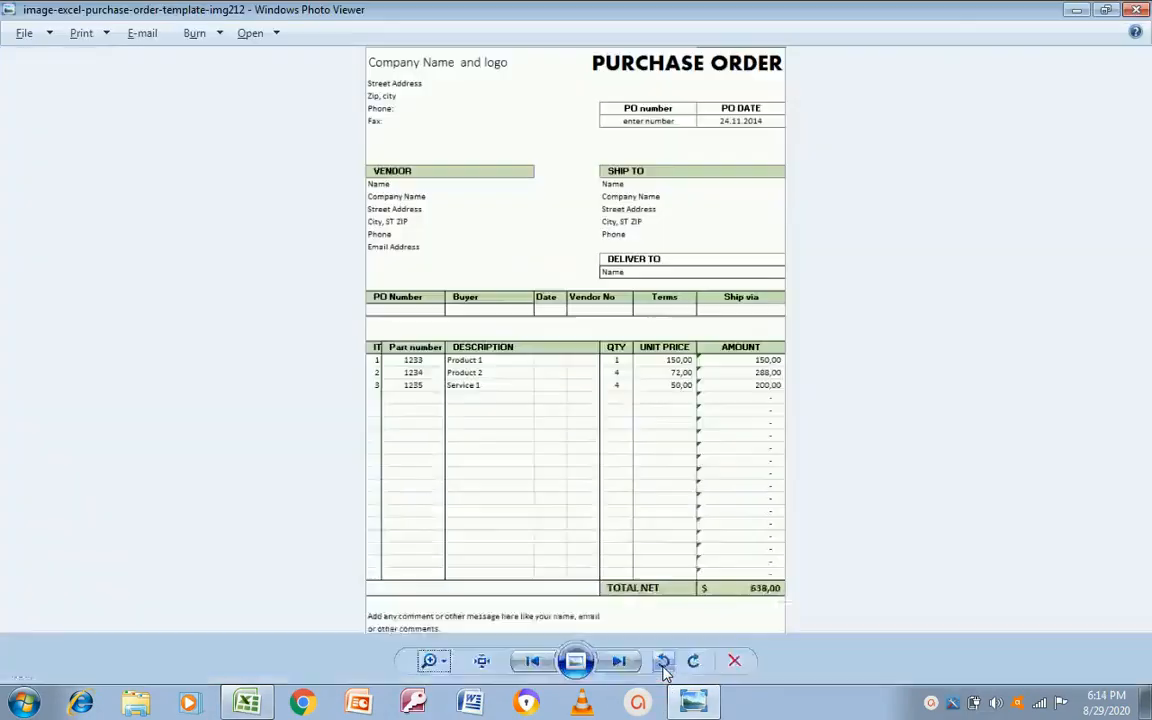
key(alt+Tab)
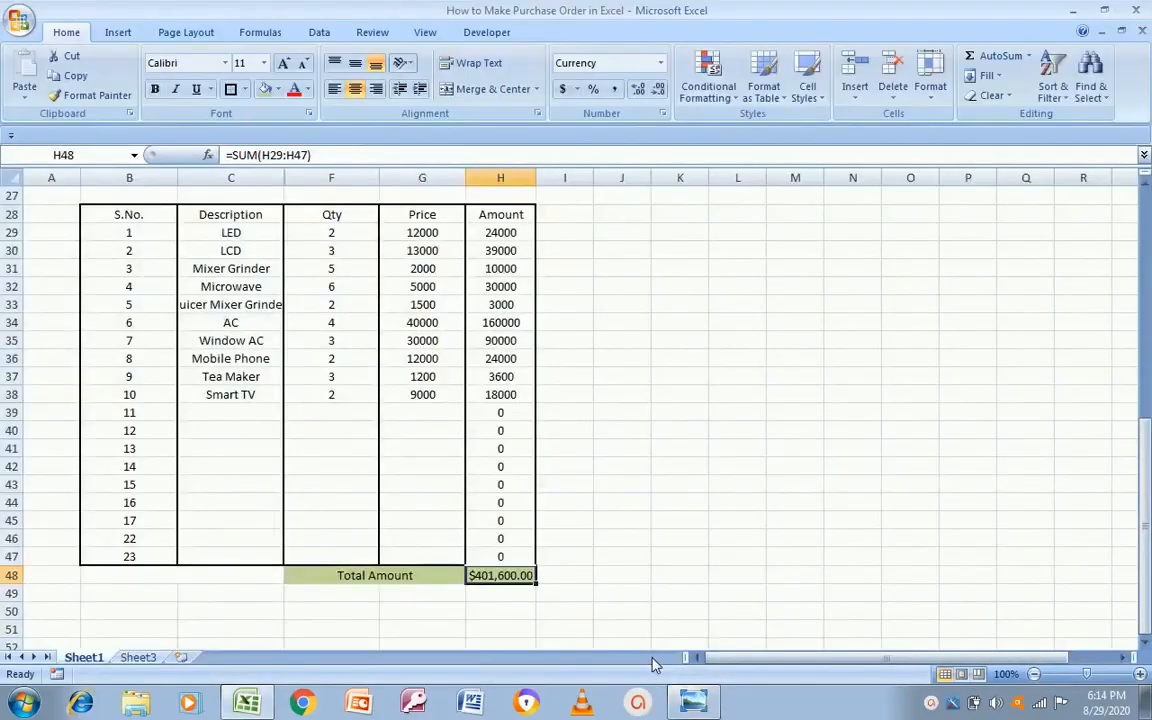
click(230, 219)
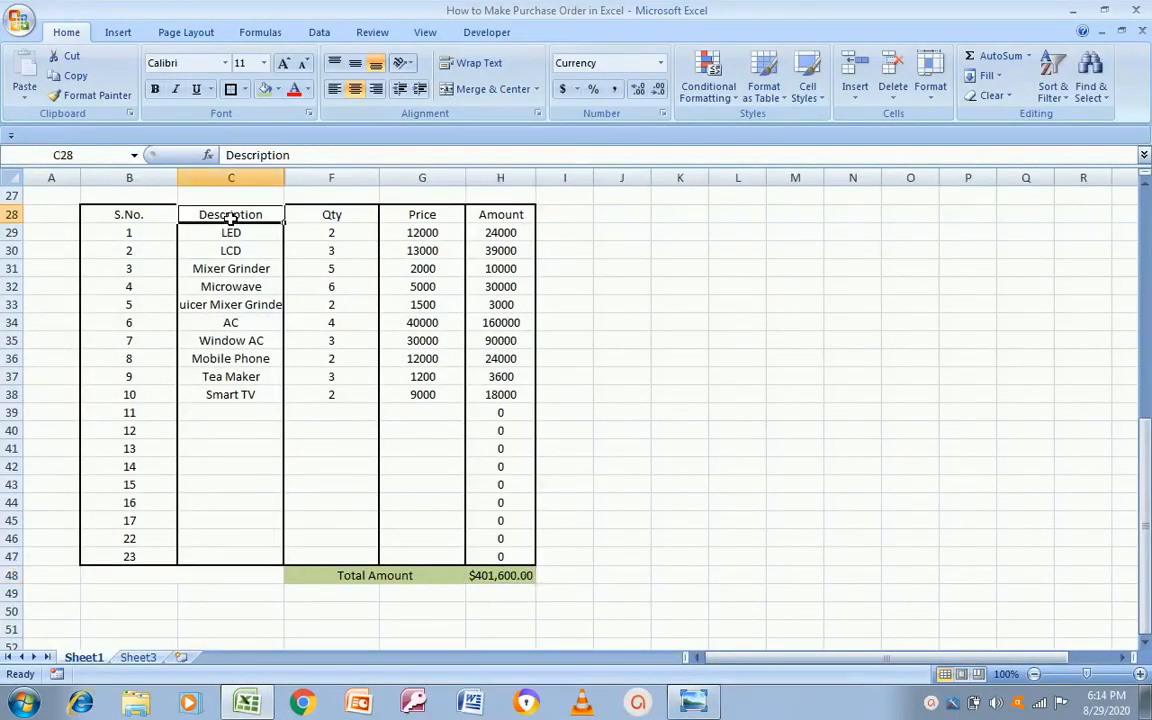
key(alt+Tab)
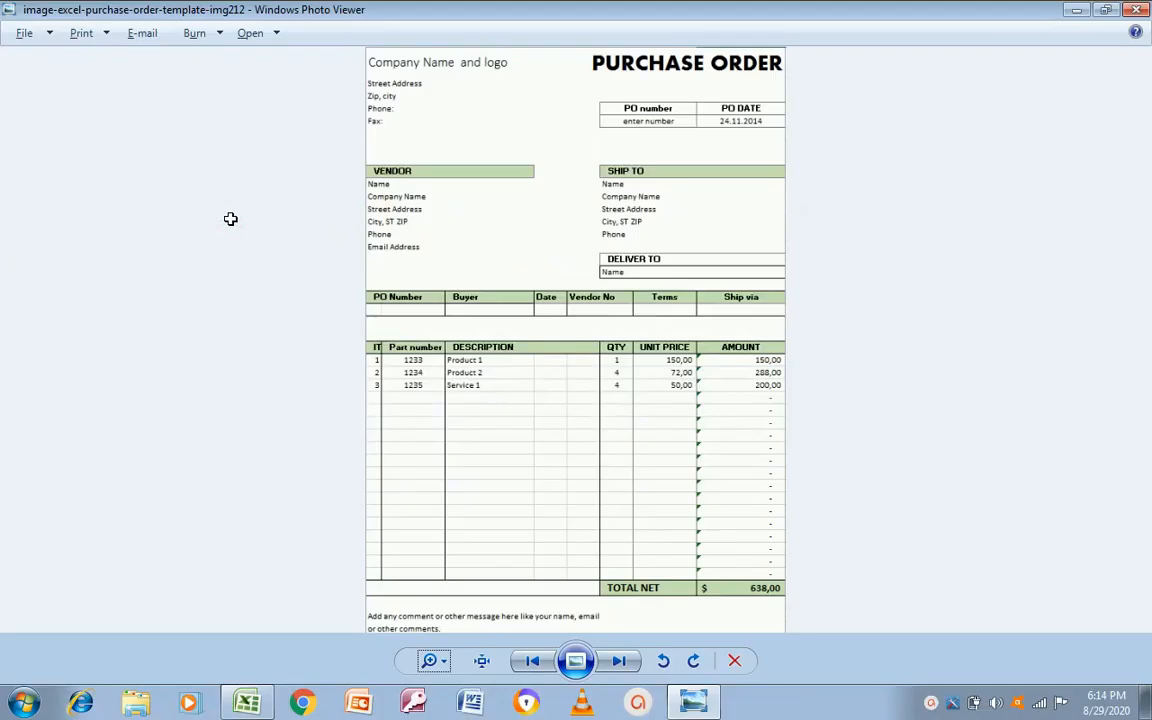
key(alt+Tab)
click(506, 238)
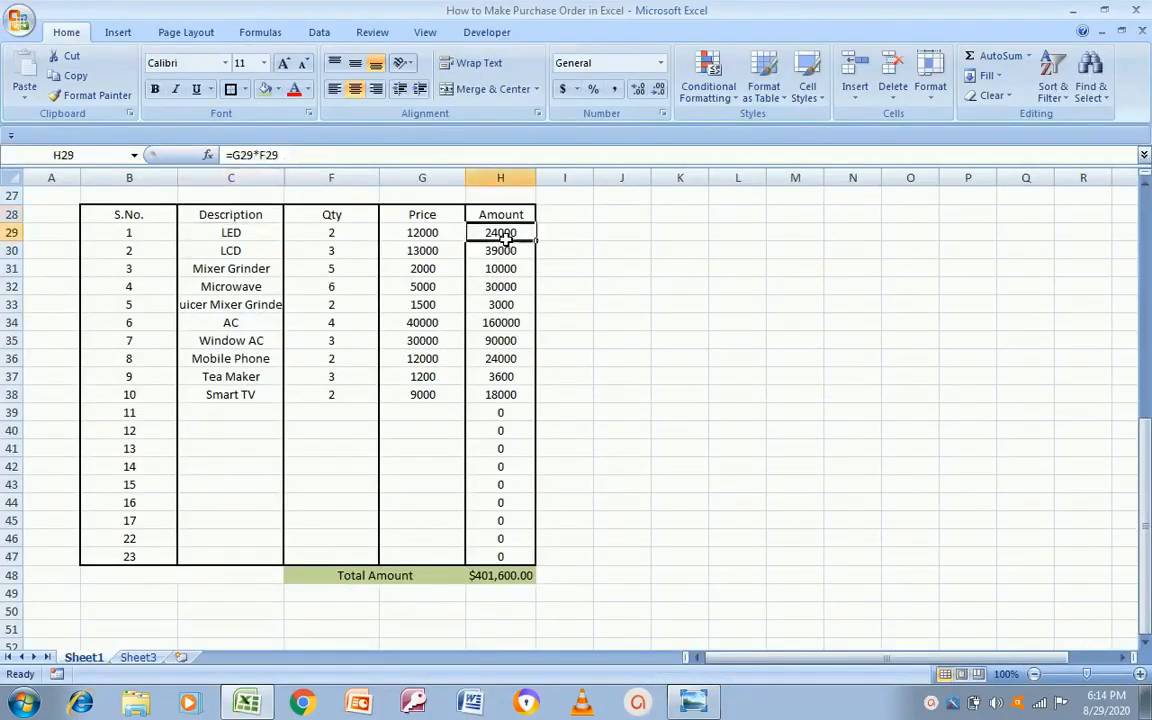
key(shift+Down)
key(shift+Down)
key(shift+Down)
key(shift+Down)
key(shift+Down)
key(shift+Down)
key(shift+Down)
key(shift+Down)
key(shift+Down)
key(shift+Down)
key(shift+Down)
key(shift+Down)
key(shift+Down)
key(shift+Down)
key(shift+Down)
key(shift+Down)
key(shift+Down)
key(shift+Down)
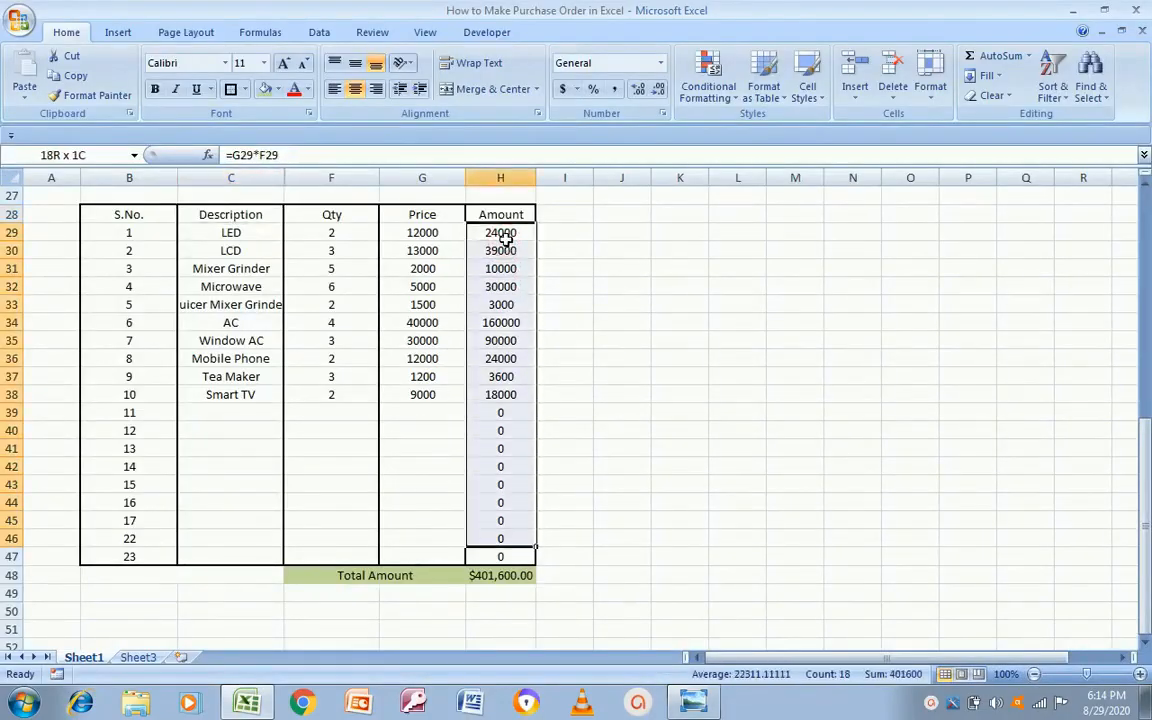
Step: Format the item amounts H29:H47 as Accounting with no currency symbol
right_click(490, 424)
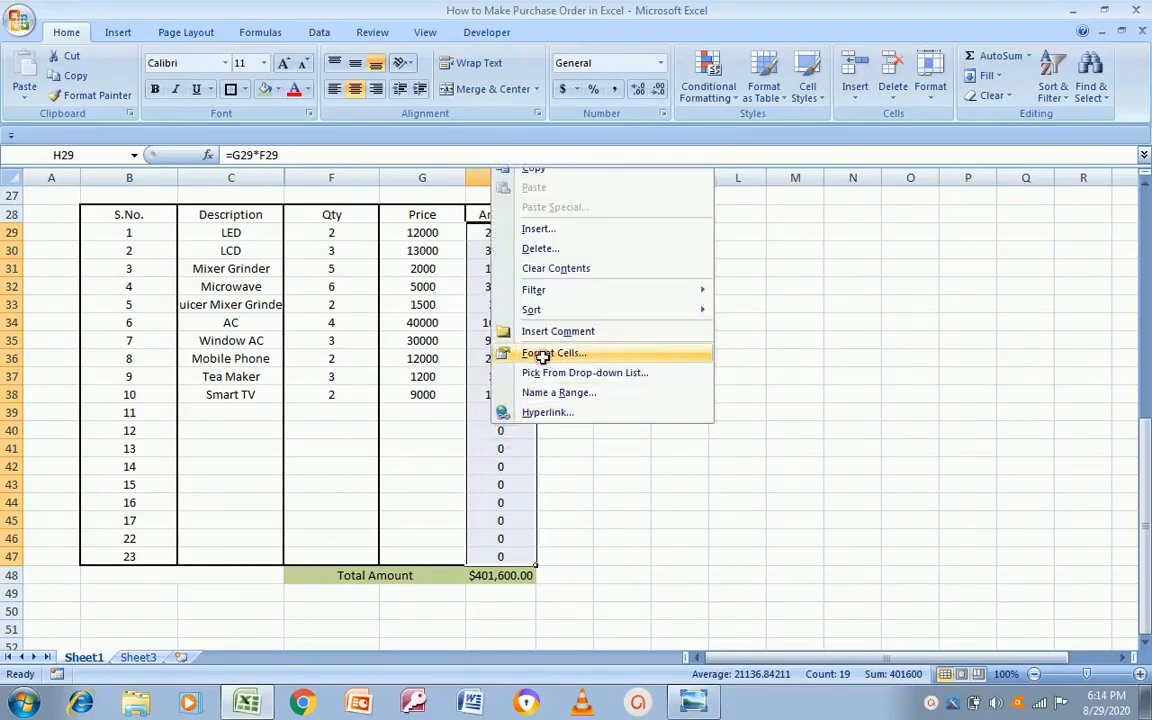
click(541, 354)
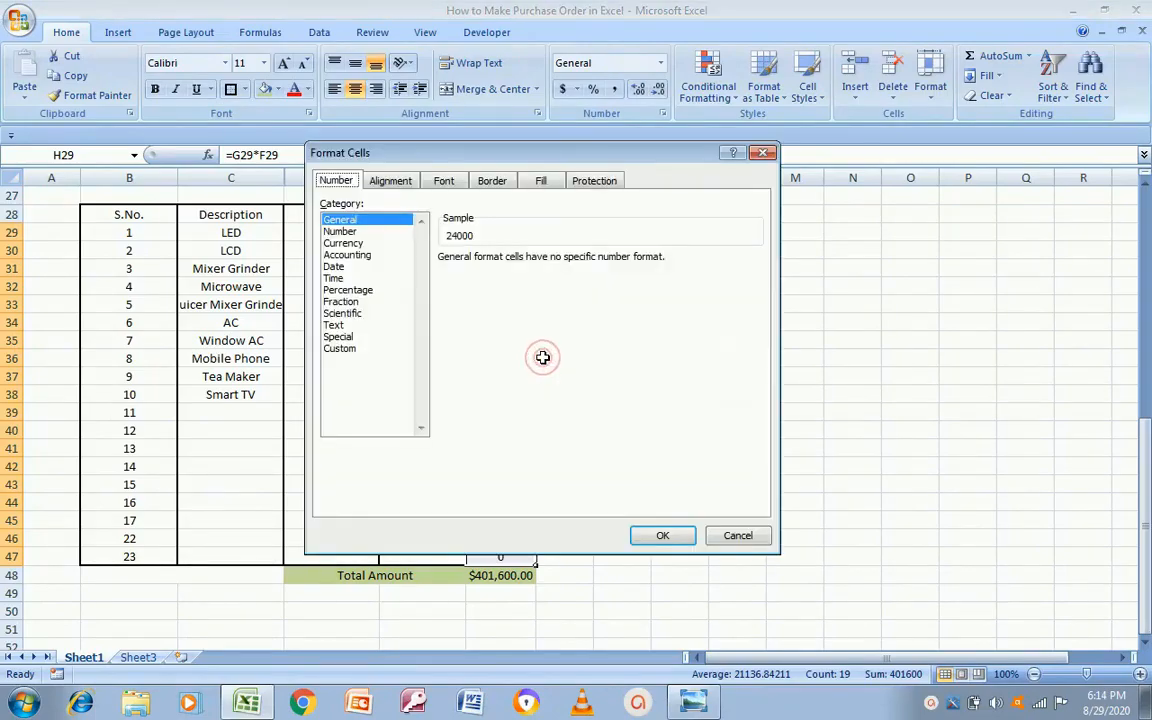
click(349, 256)
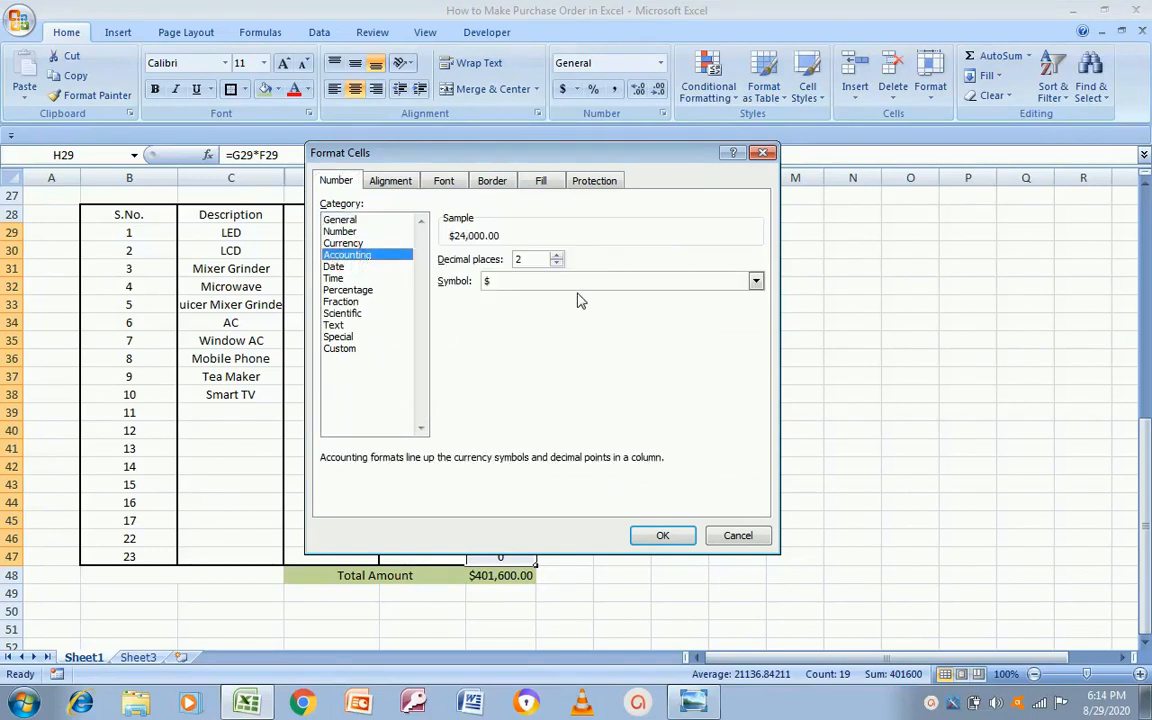
click(757, 283)
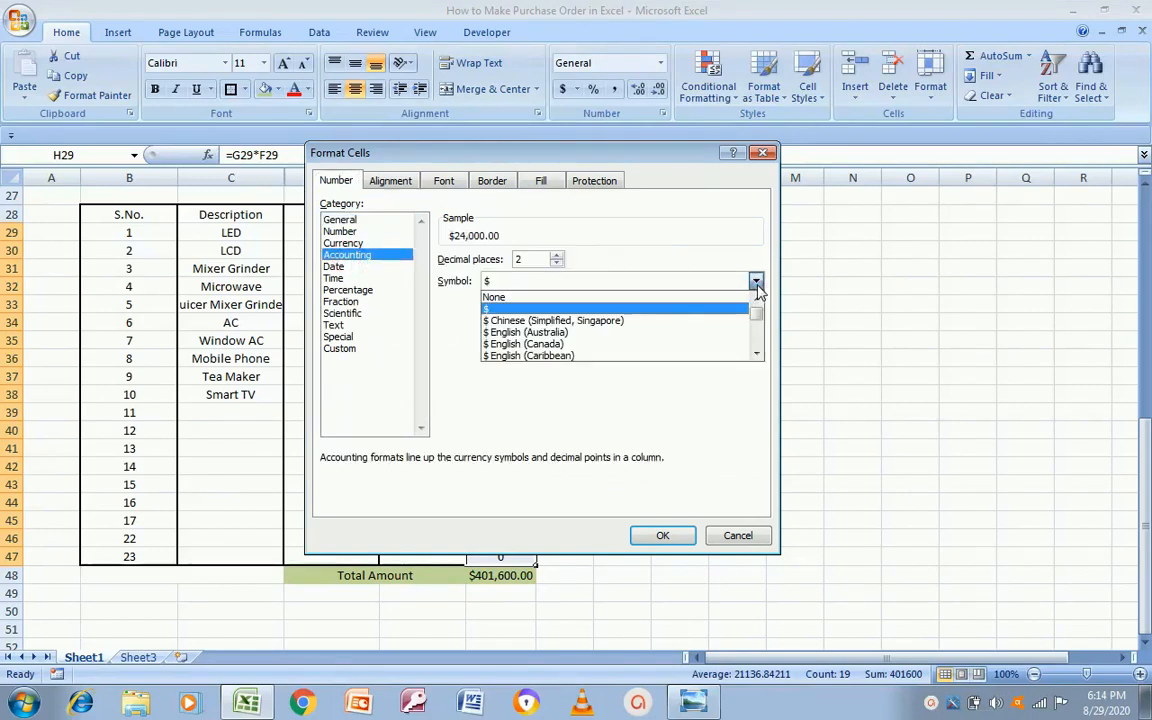
click(563, 296)
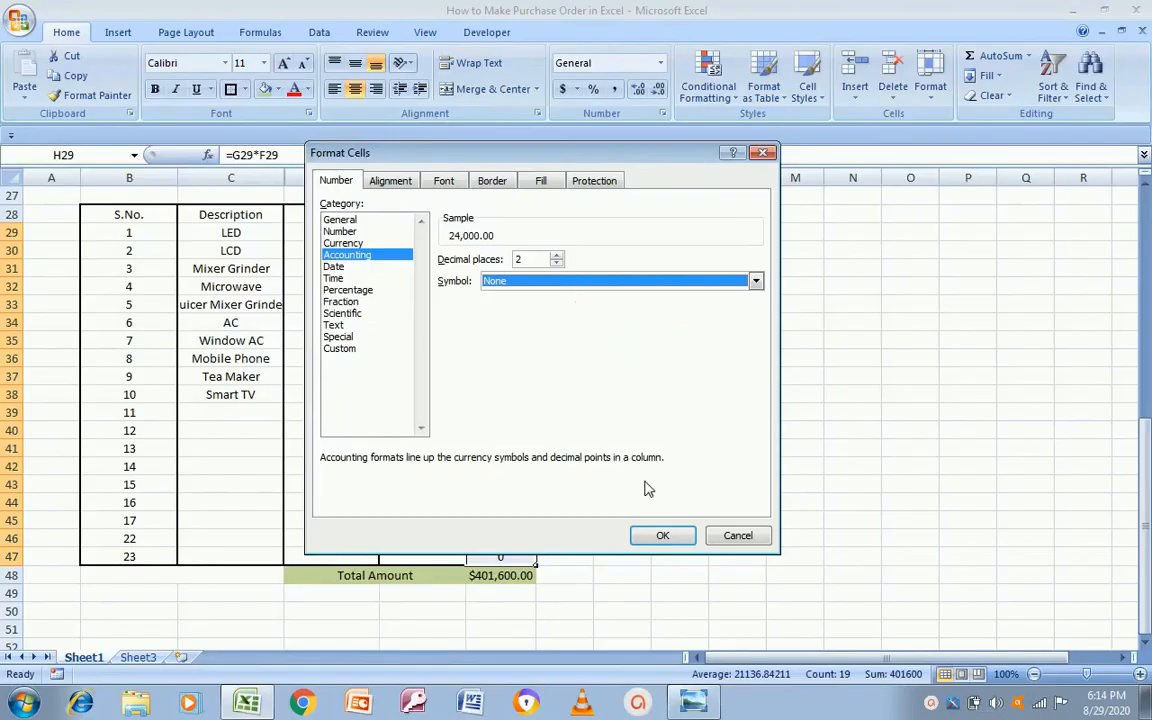
click(660, 537)
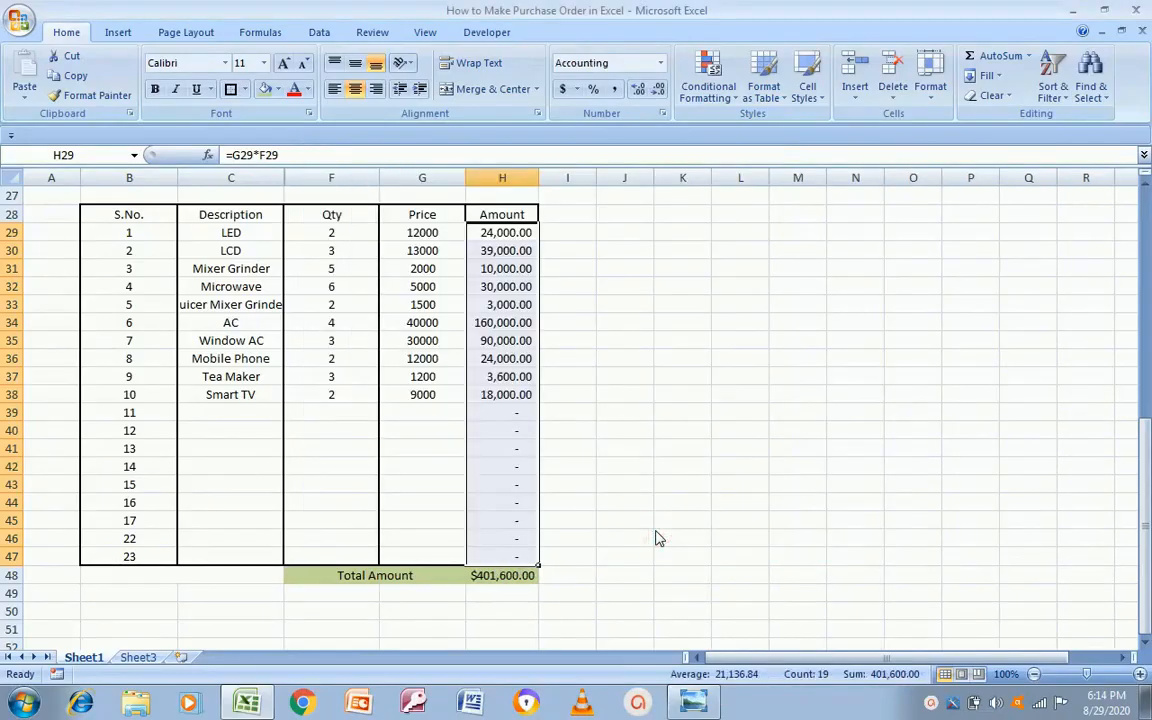
Step: Give the H48 total the same Accounting format with symbol None, showing 401,600.00
click(478, 578)
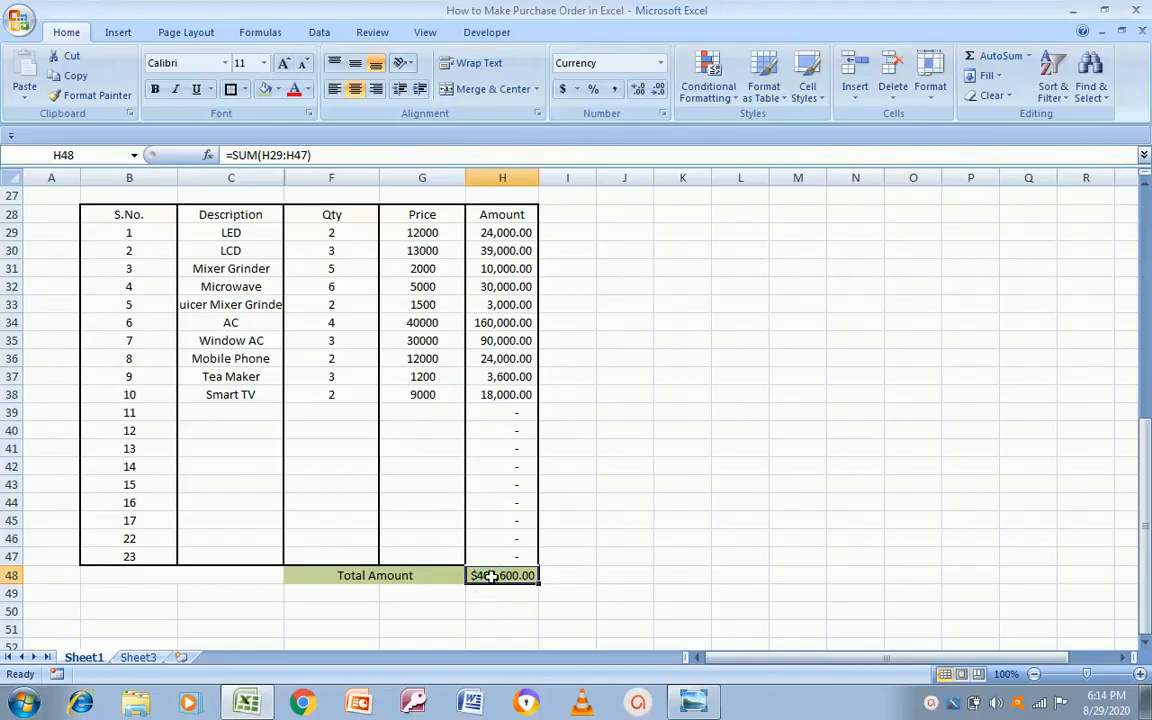
right_click(490, 579)
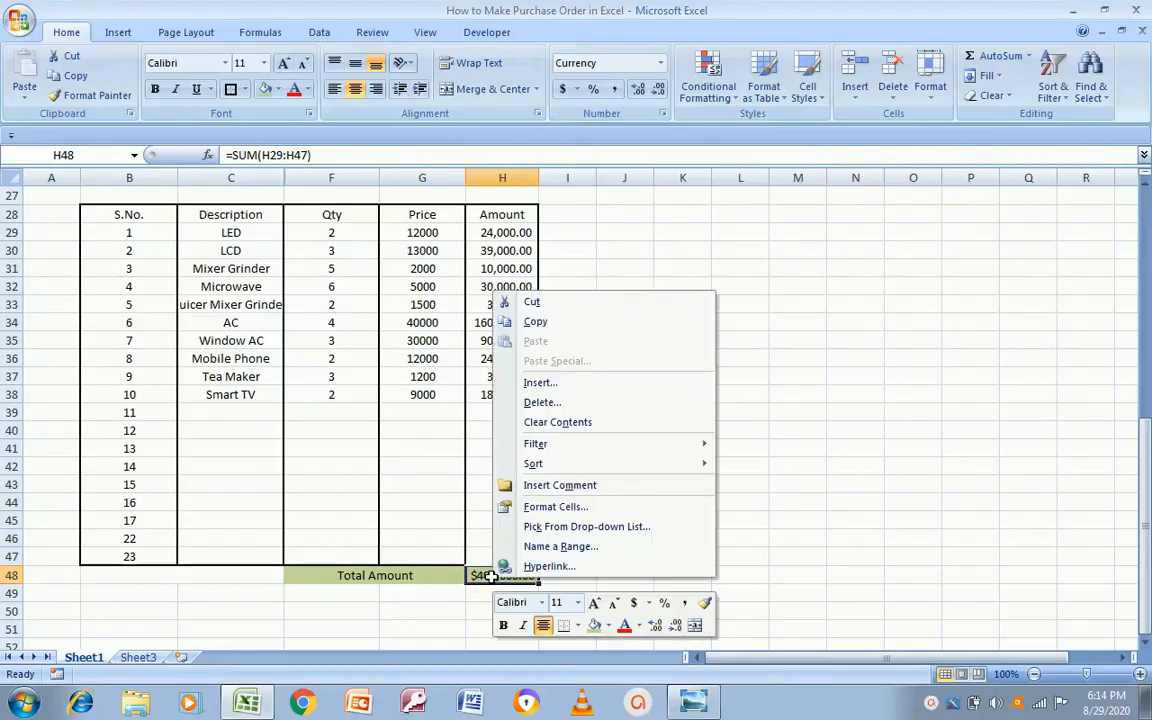
click(515, 508)
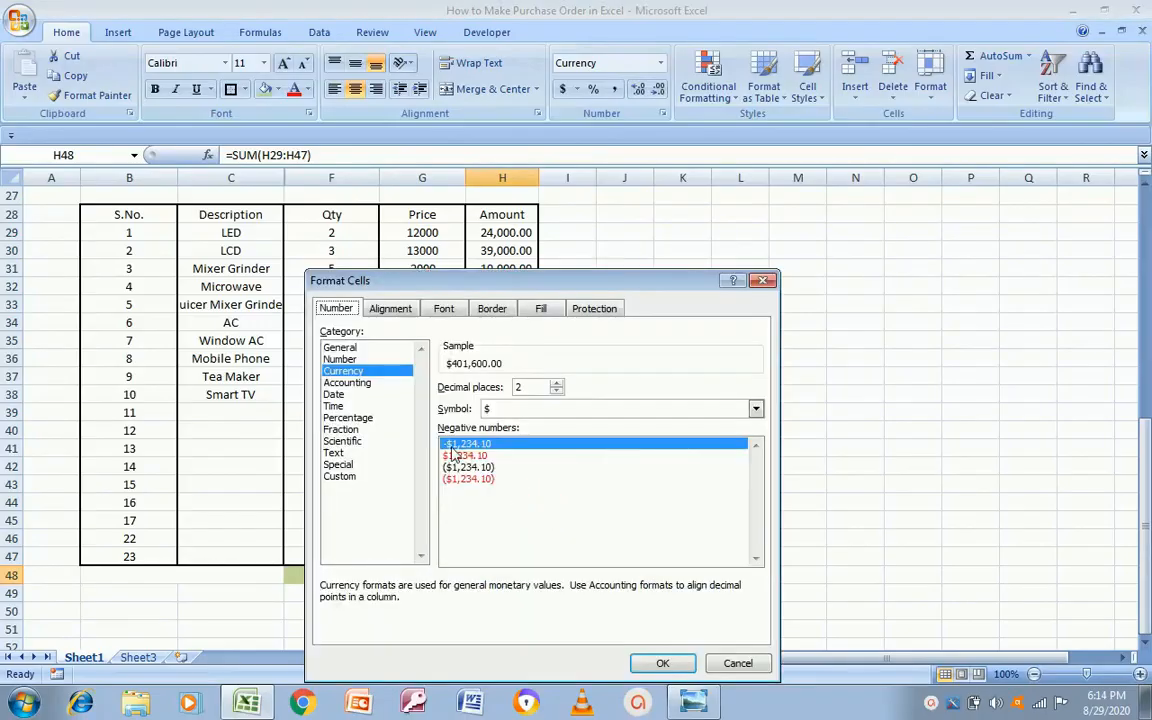
click(352, 383)
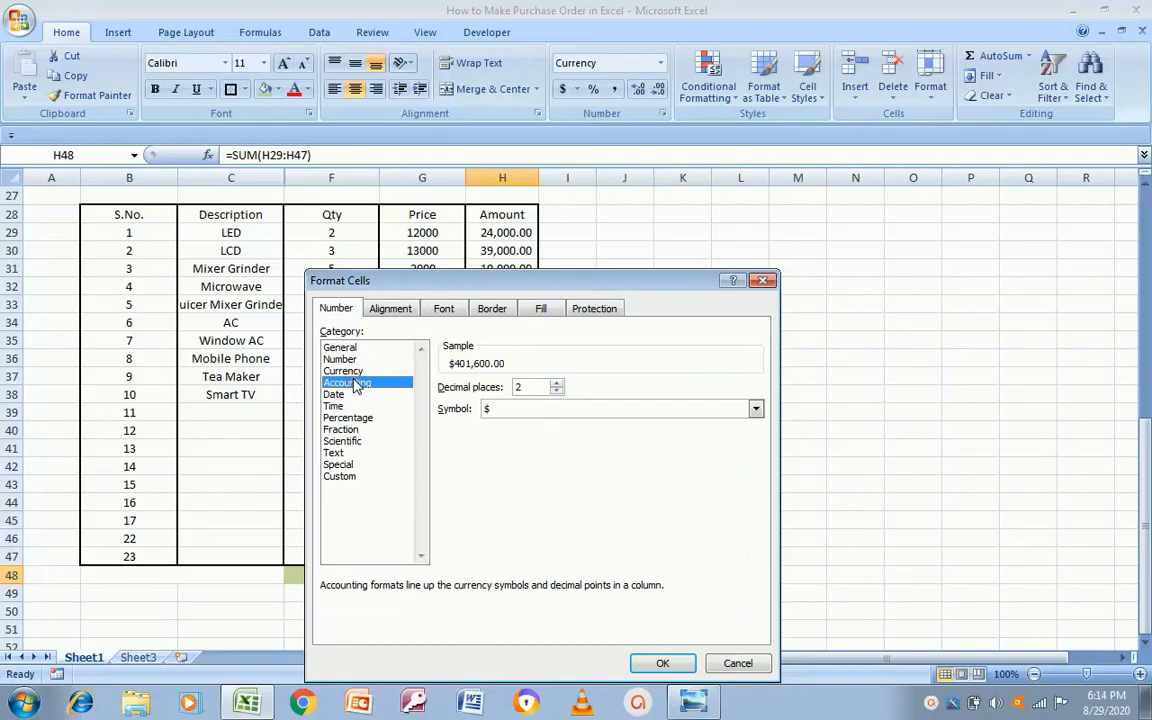
click(757, 413)
click(614, 424)
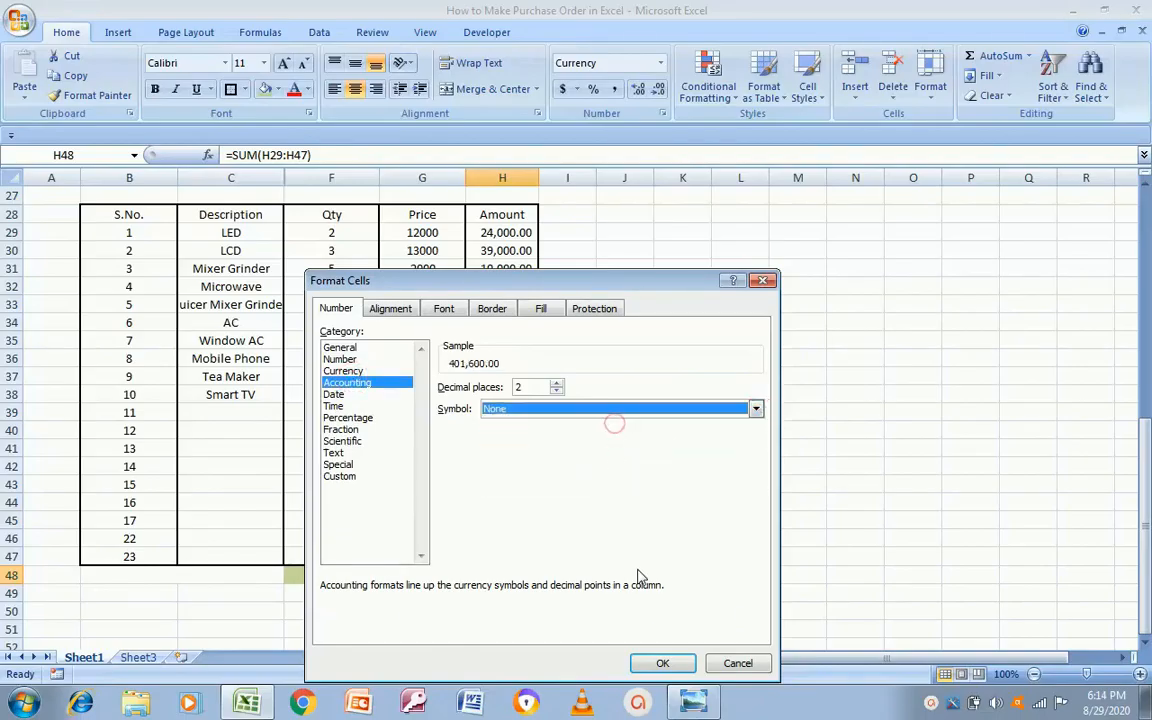
click(662, 663)
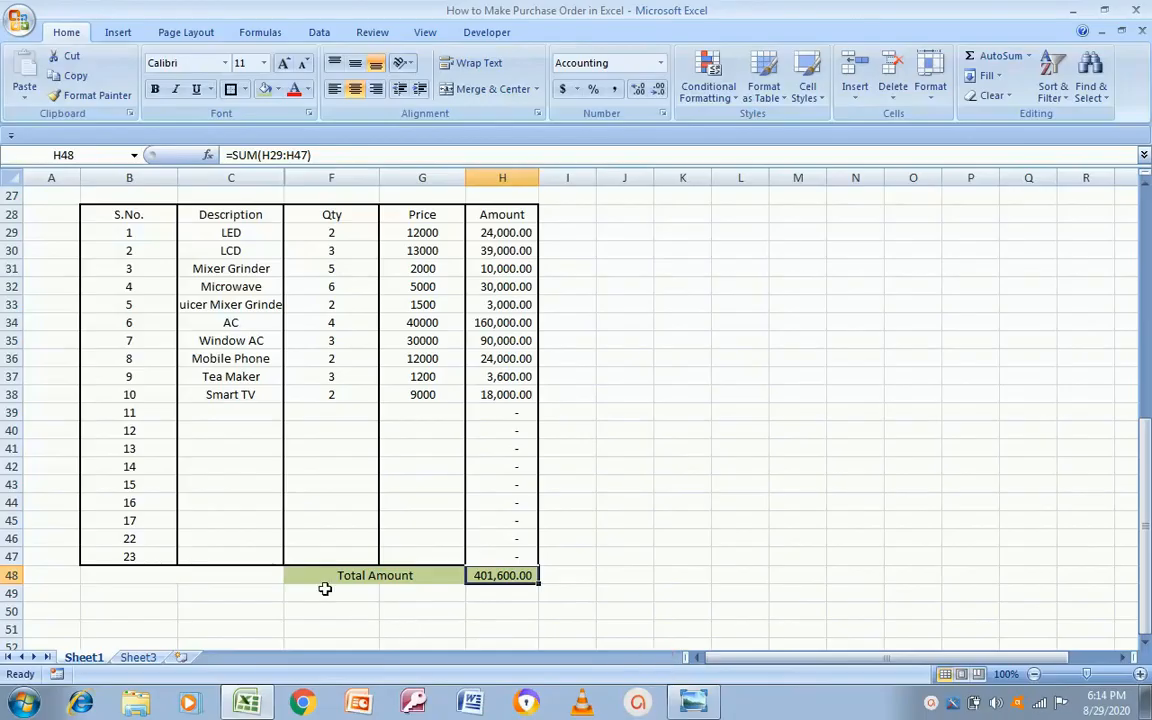
click(256, 575)
Step: Bold the Total Amount label and its total in row 48
key(Right)
key(Left)
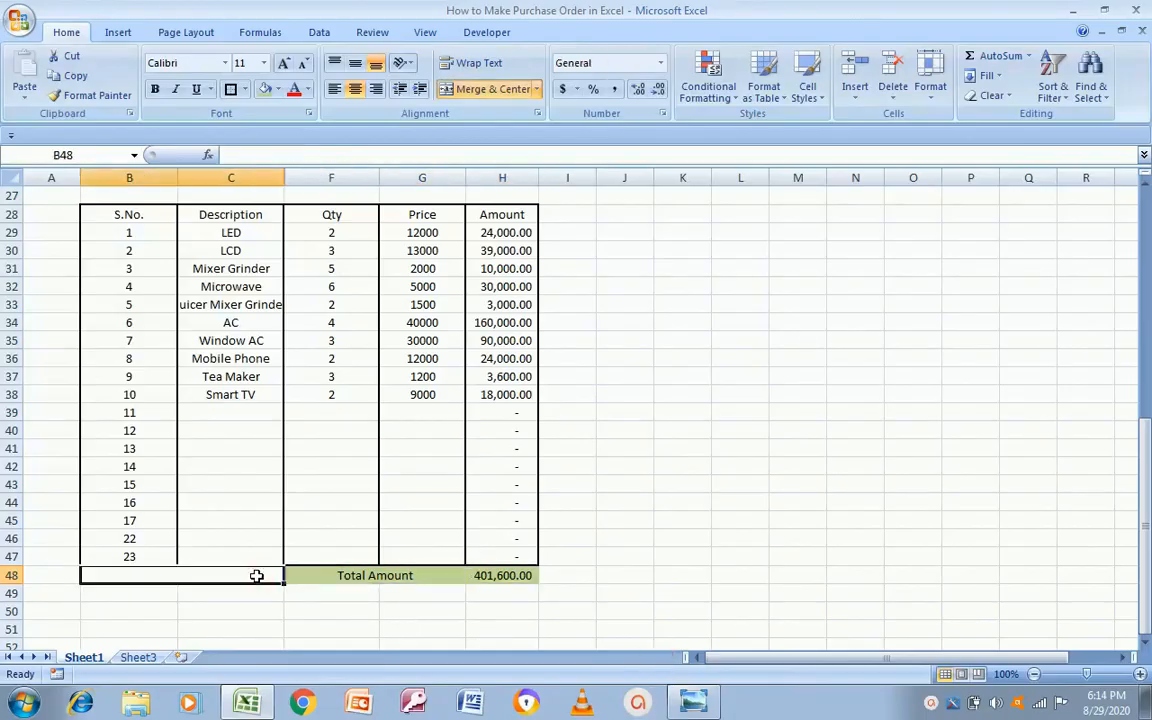
click(215, 430)
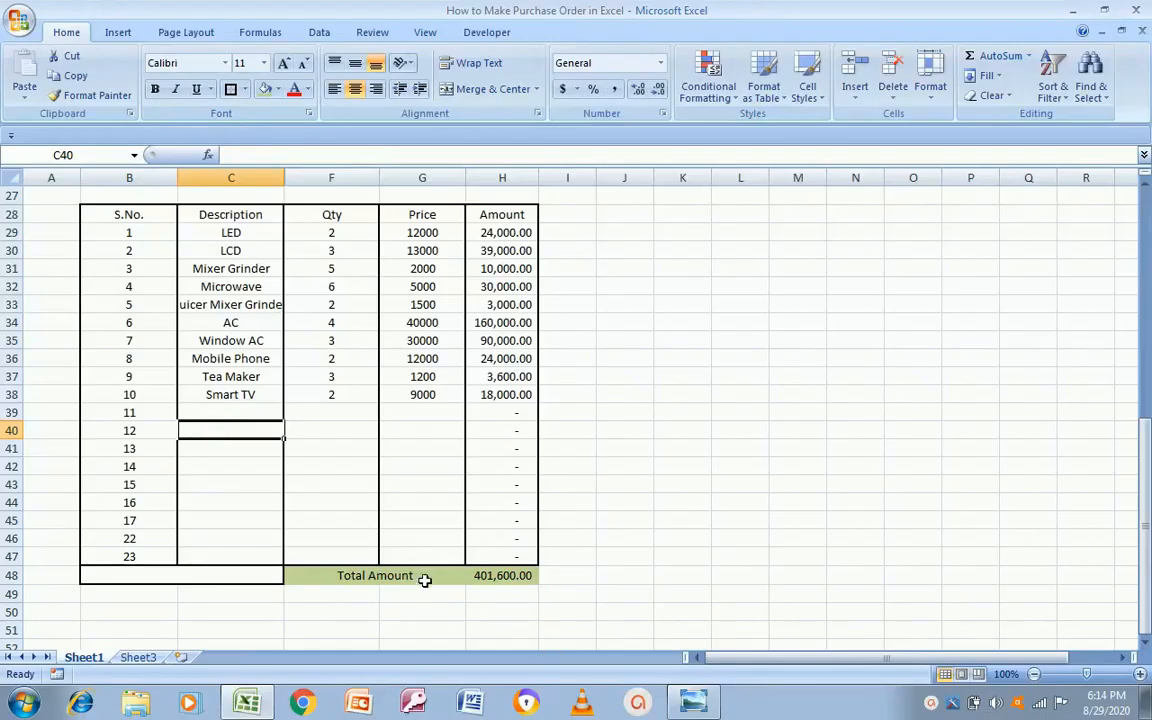
click(392, 577)
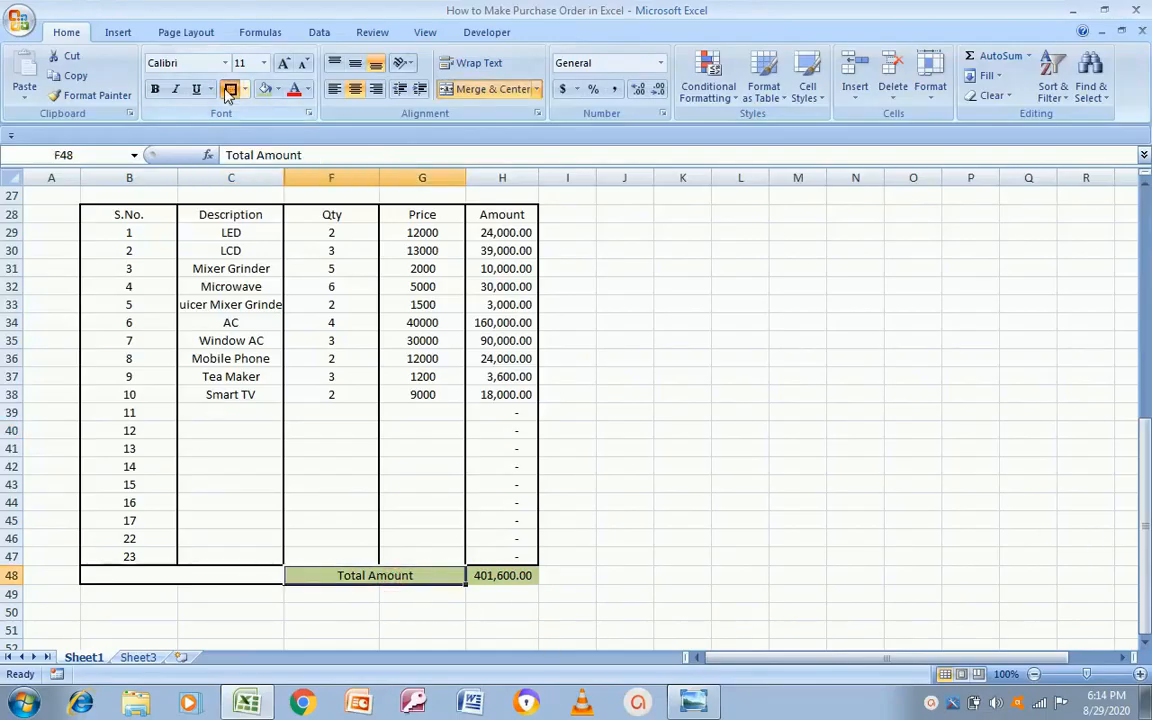
click(496, 577)
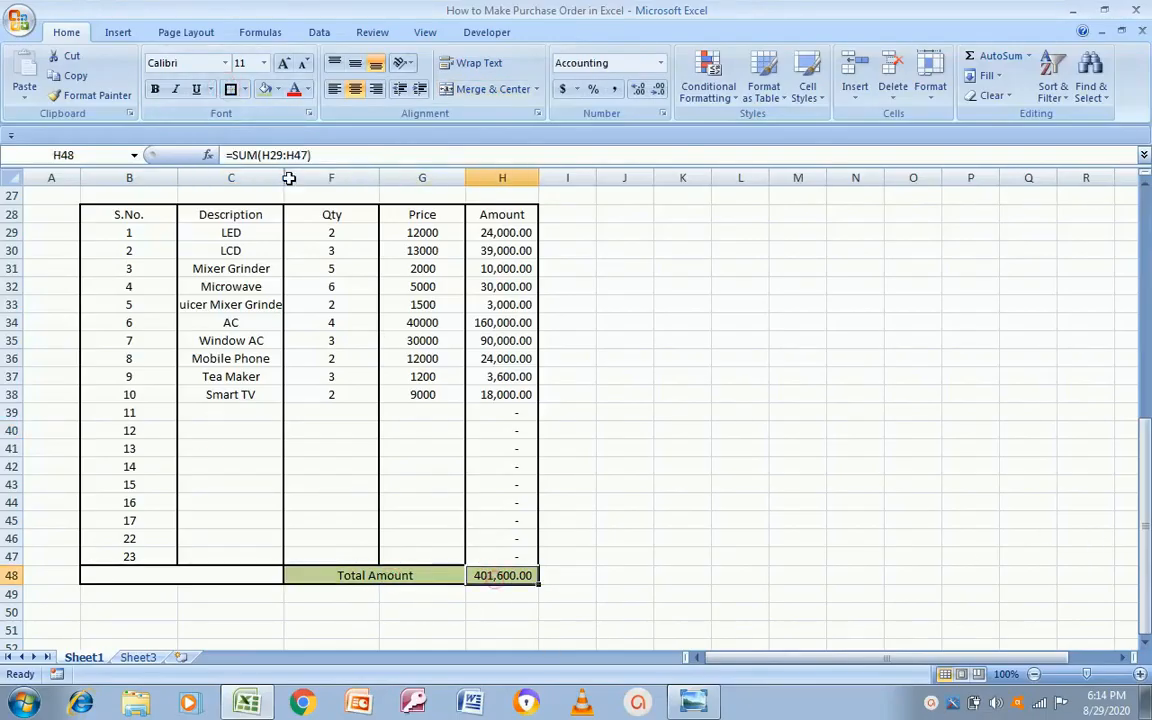
key(Right)
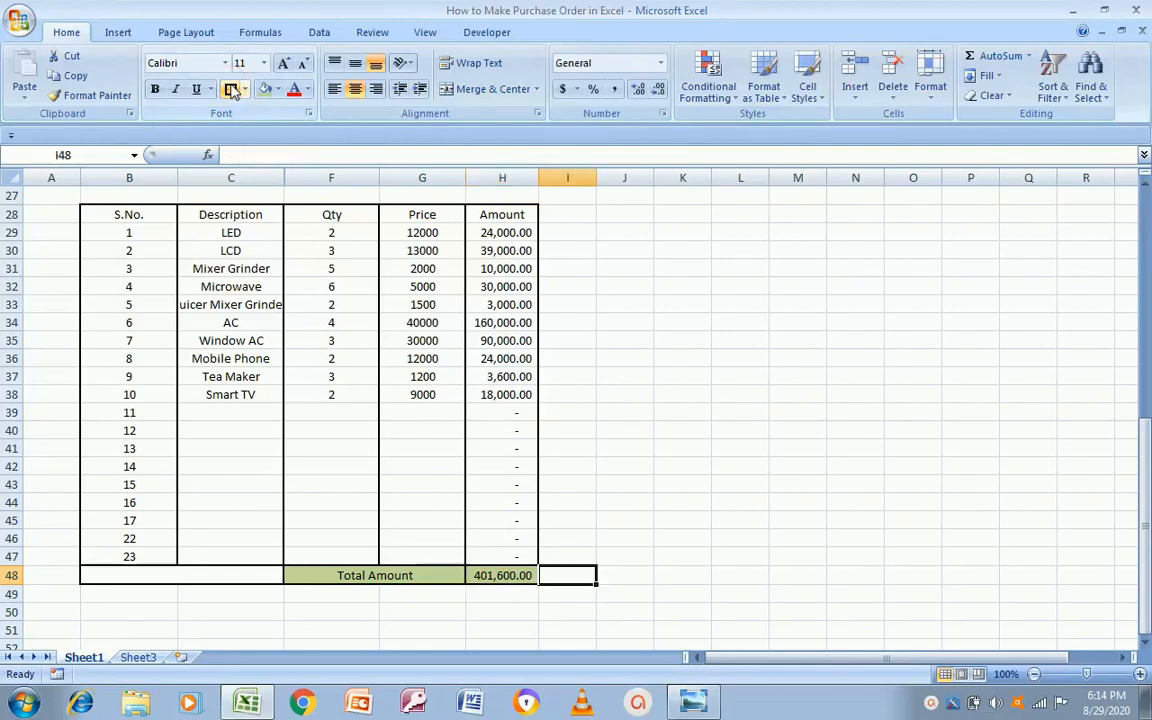
key(Left)
key(Left)
key(shift+Right)
key(ctrl+b)
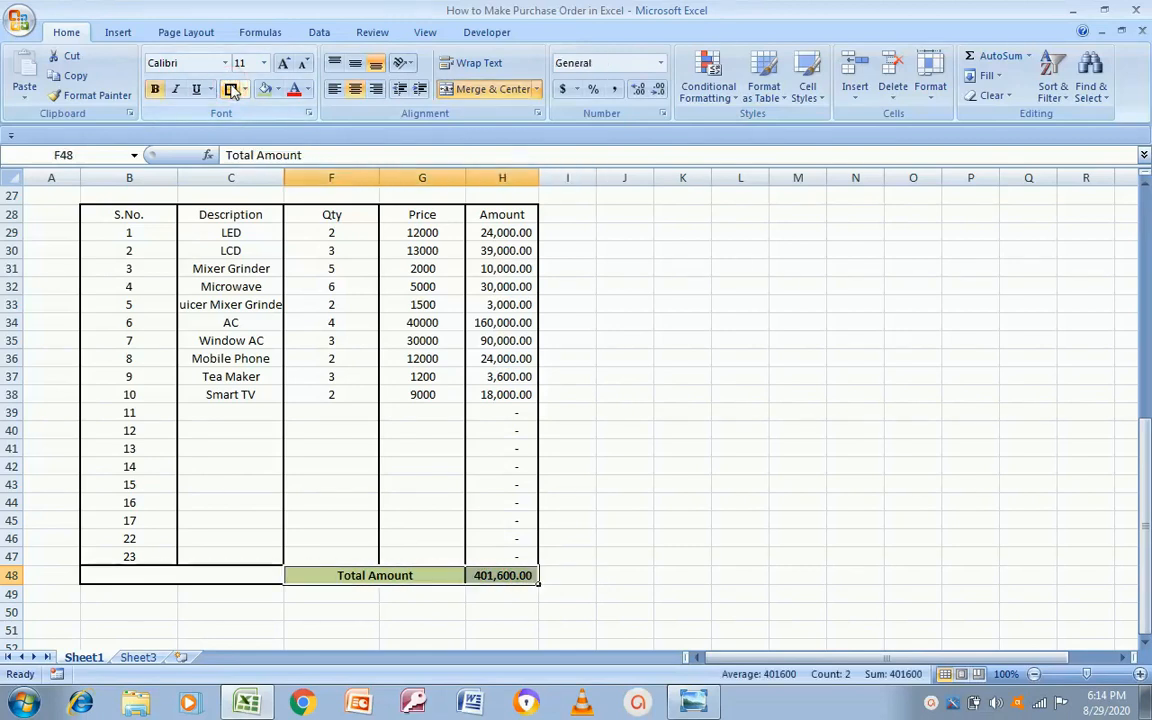
Step: Review the item values in column G against the reference template
key(Up)
key(Up)
key(Up)
key(Up)
key(Up)
key(Up)
key(Up)
key(Up)
key(Up)
key(Up)
key(Up)
key(Up)
key(Up)
key(Up)
key(Up)
key(Up)
key(Up)
key(Up)
key(Up)
key(Up)
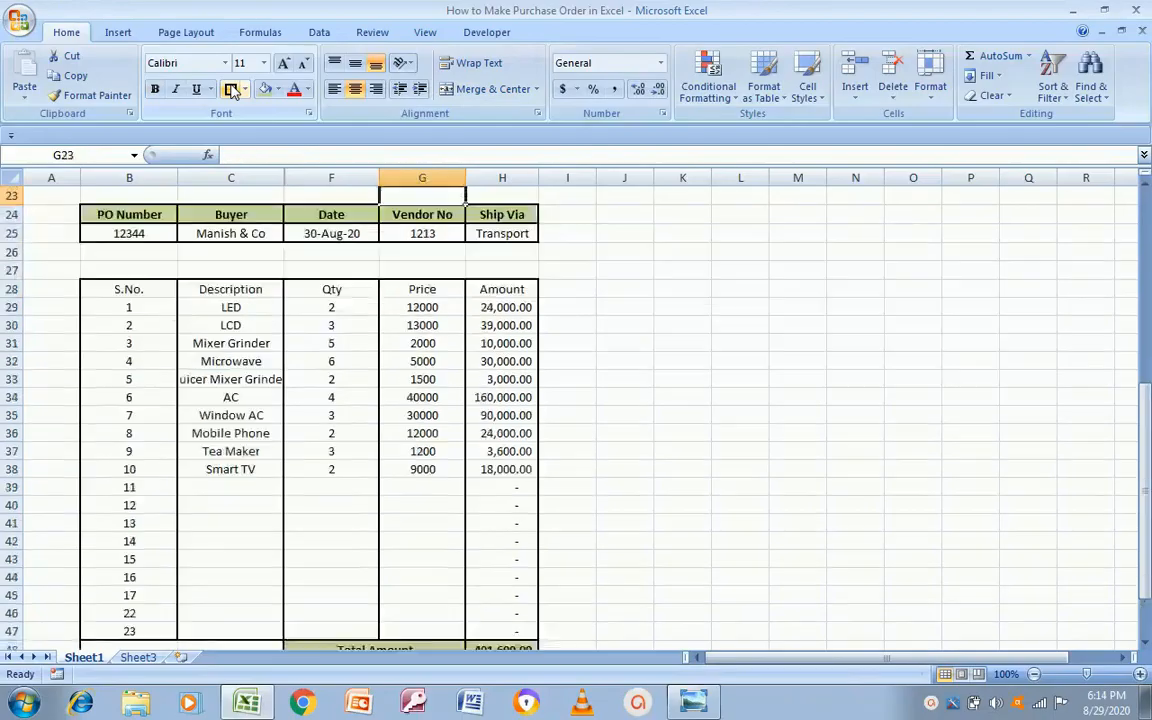
key(Up)
key(Up)
key(Up)
key(Down)
key(Down)
key(Down)
key(Down)
key(Down)
key(Down)
key(Down)
key(Down)
key(Down)
key(Down)
key(Down)
key(Down)
key(Down)
key(Down)
key(Down)
key(Down)
key(Down)
key(Down)
key(Down)
key(Down)
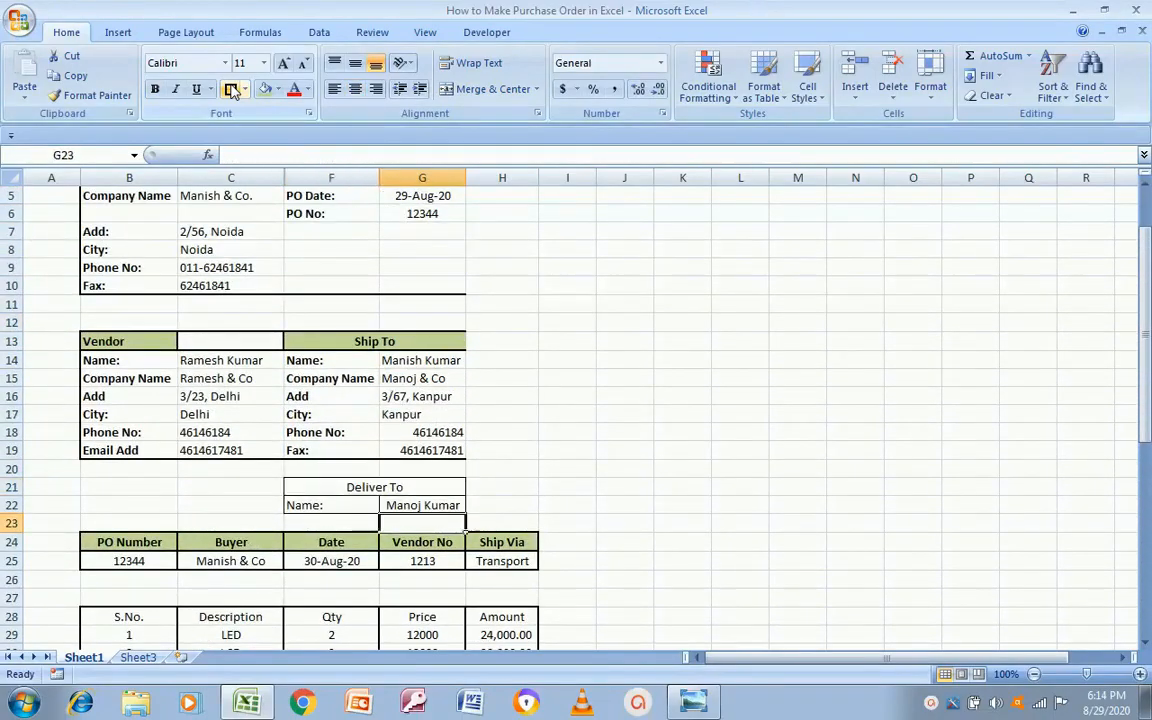
key(Up)
key(Up)
key(Up)
key(Up)
key(Up)
key(Up)
key(Left)
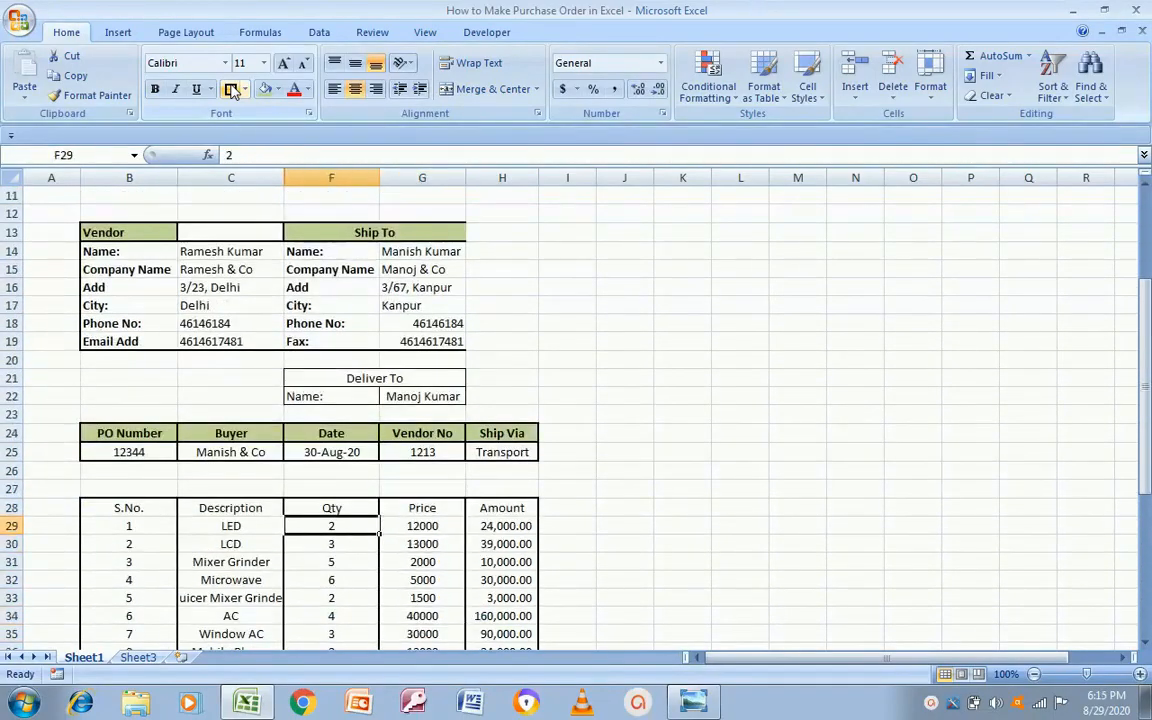
key(alt+Tab)
key(alt+Tab)
Step: Give the row 28 headers, S.No. through Amount, a green fill, borders and bold text
key(Up)
key(Left)
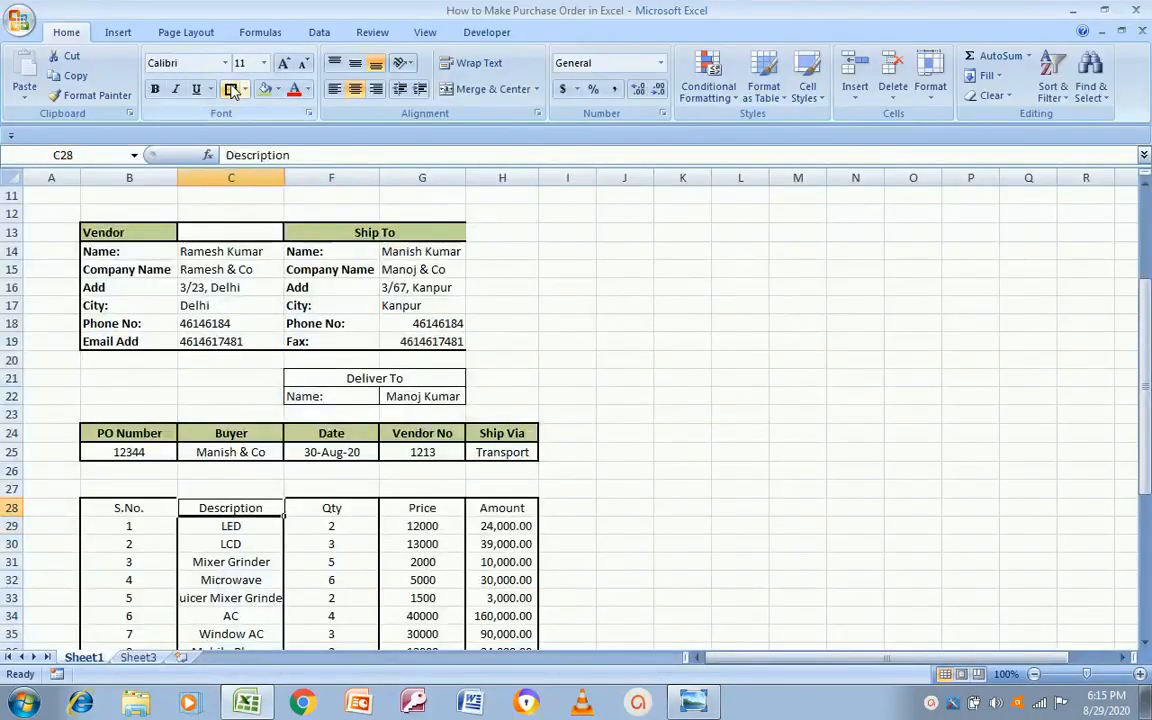
key(Left)
key(shift+Right)
key(shift+Right)
key(shift+Right)
key(shift+Right)
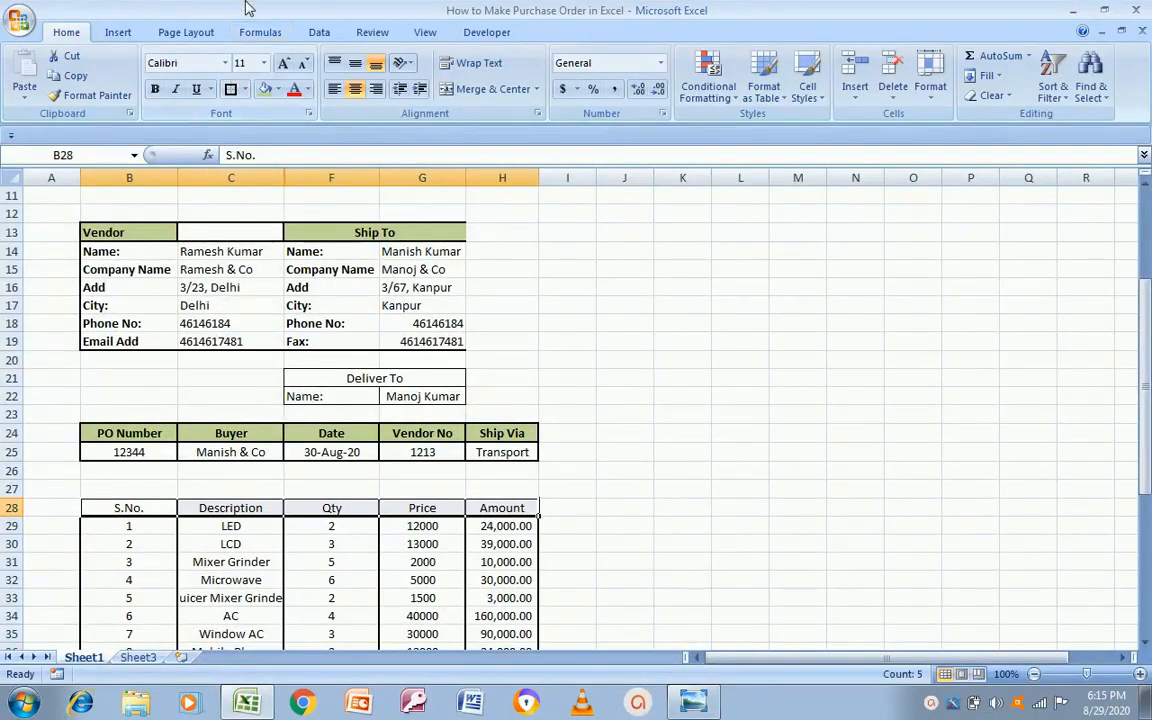
click(265, 89)
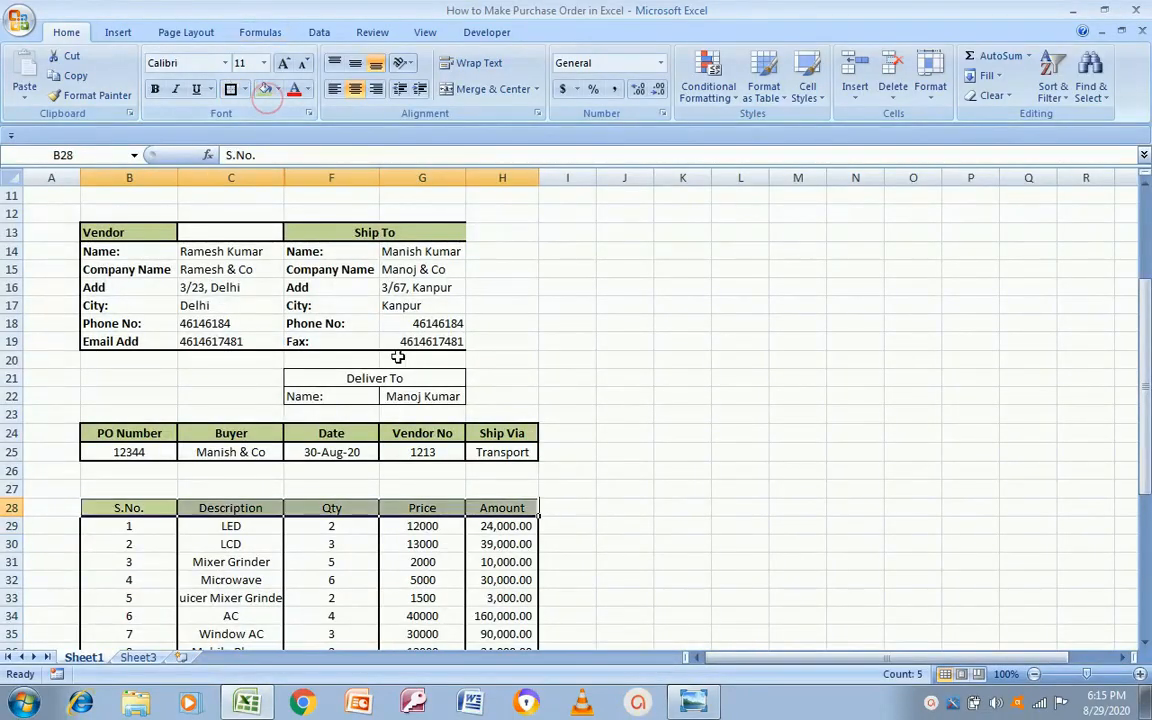
click(230, 89)
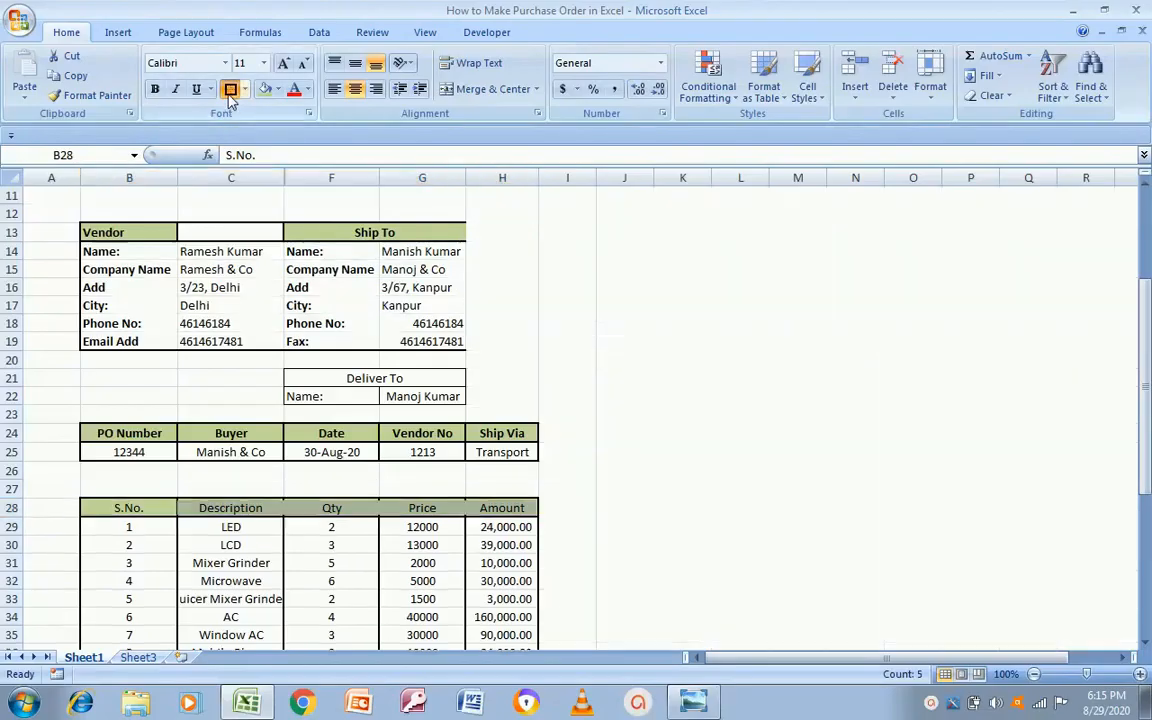
click(153, 96)
click(662, 476)
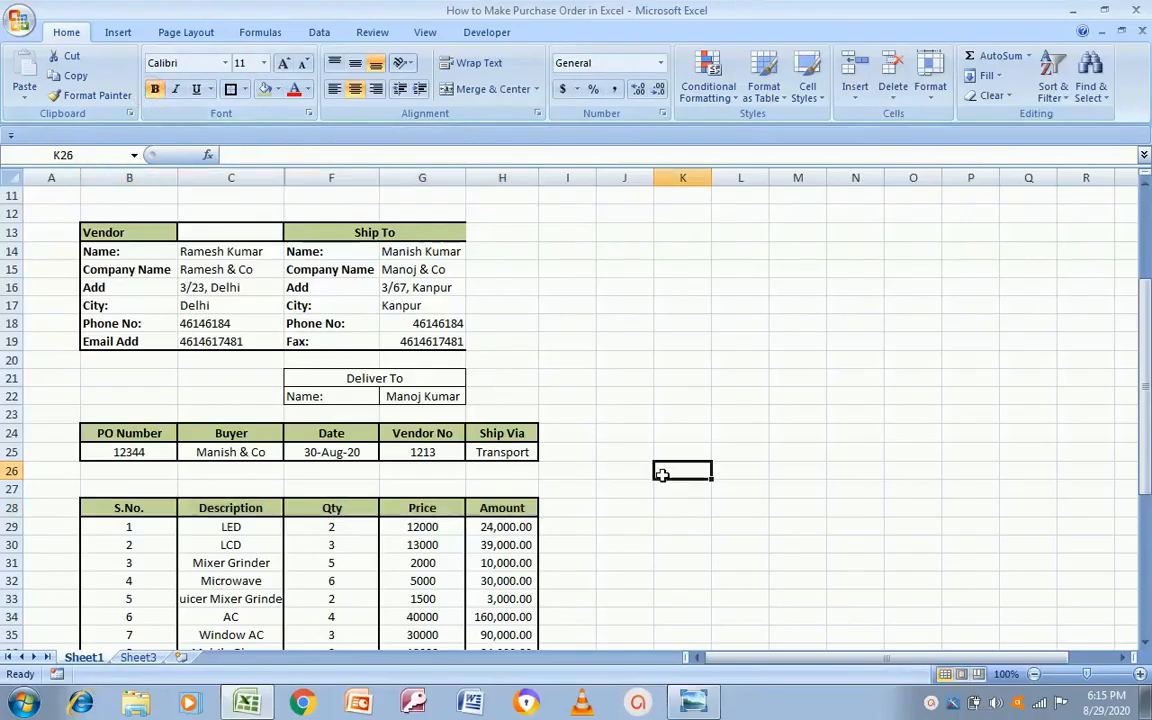
key(alt+Tab)
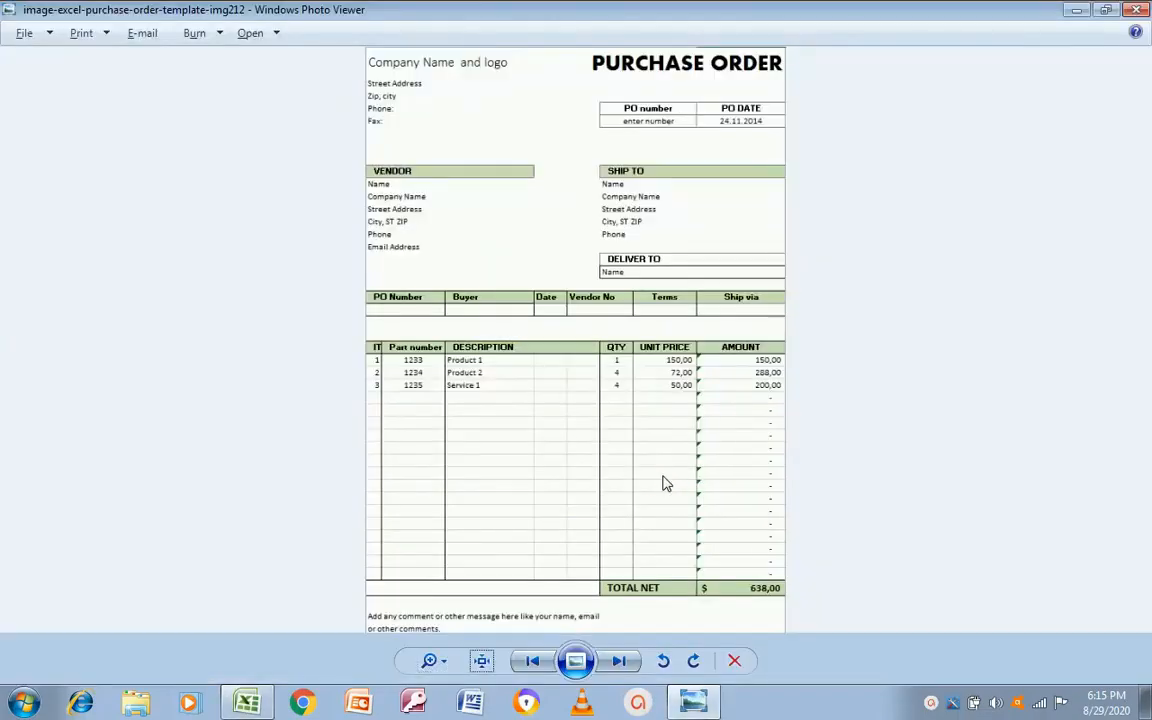
key(alt+Tab)
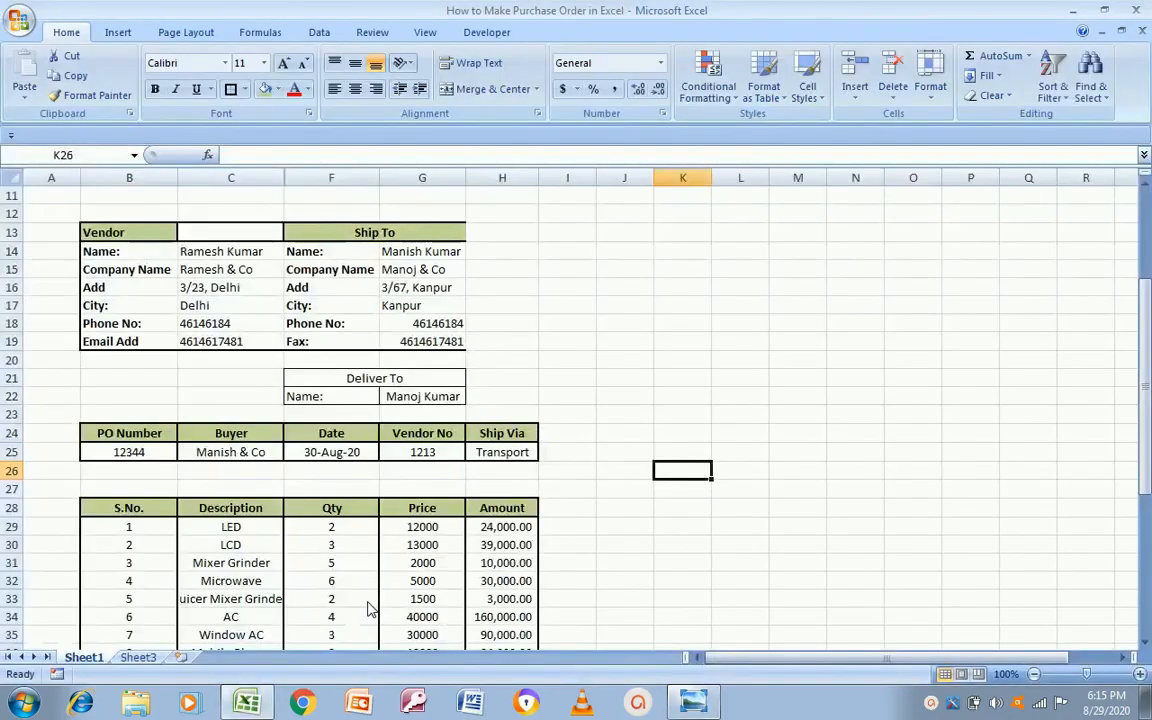
Step: Widen columns B, C, F and G until 'How to Make Purchase Order in Excel' fits
click(141, 211)
key(Up)
key(Up)
key(Up)
key(Up)
key(Up)
key(Up)
key(Up)
key(Up)
key(Up)
key(Up)
key(Up)
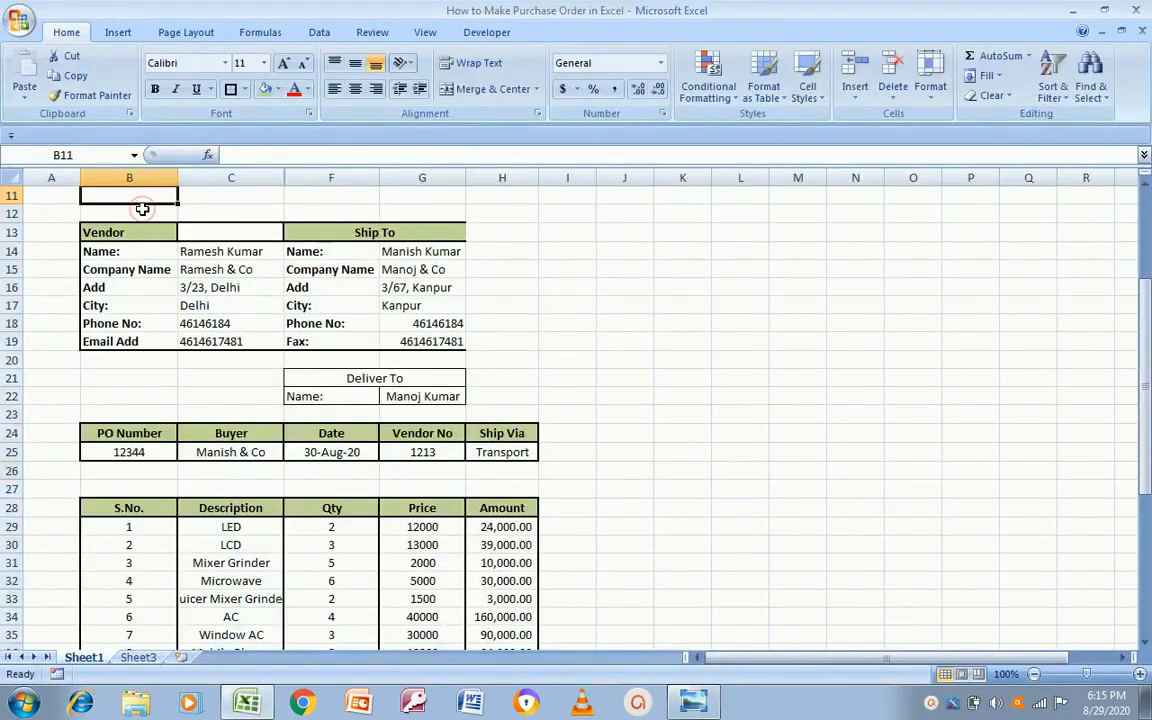
key(Down)
key(Down)
key(Down)
key(Down)
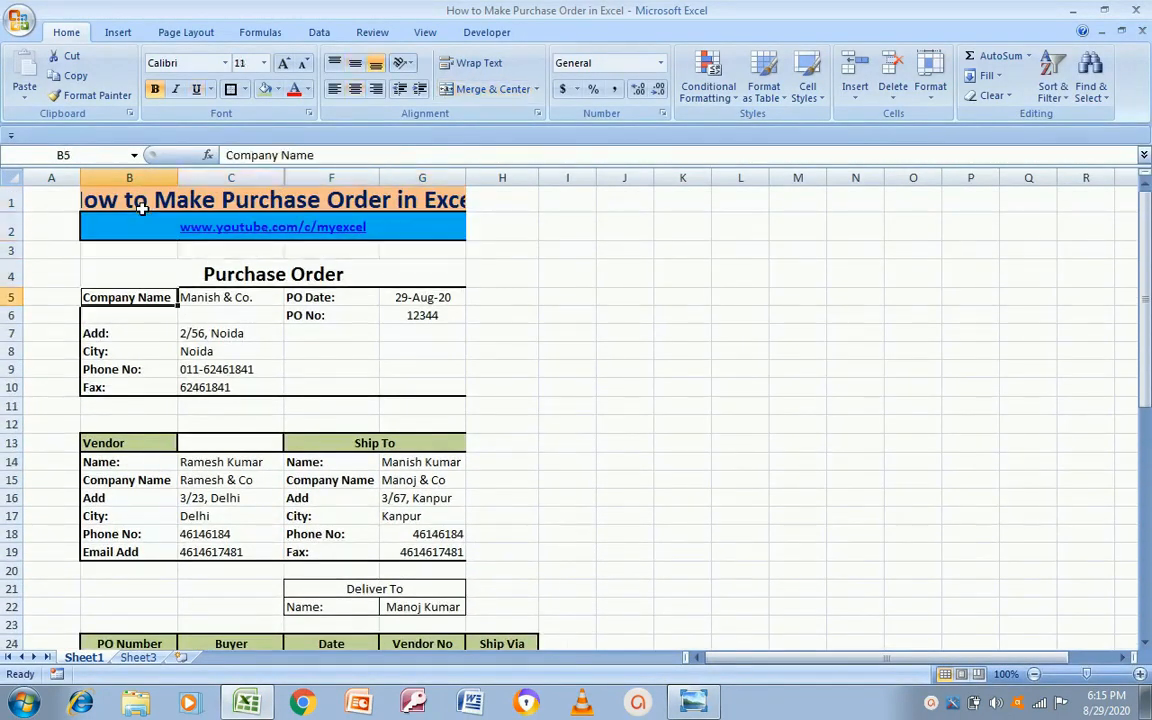
click(157, 198)
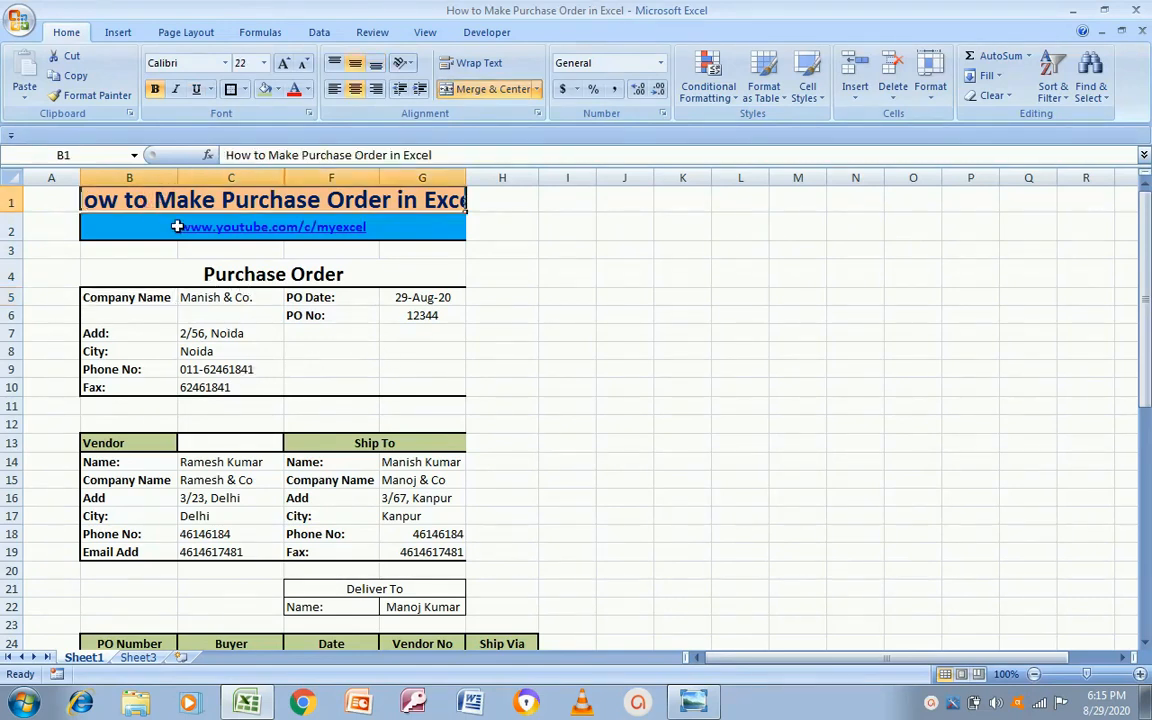
drag(181, 177, 213, 177)
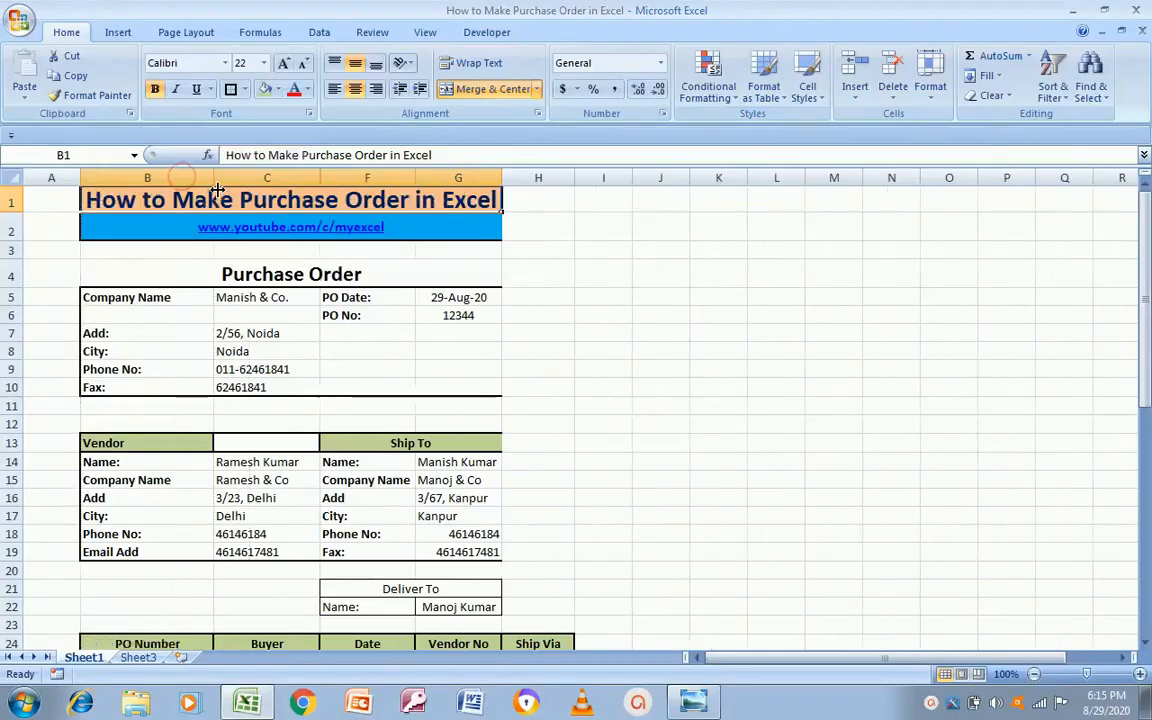
drag(321, 167, 389, 177)
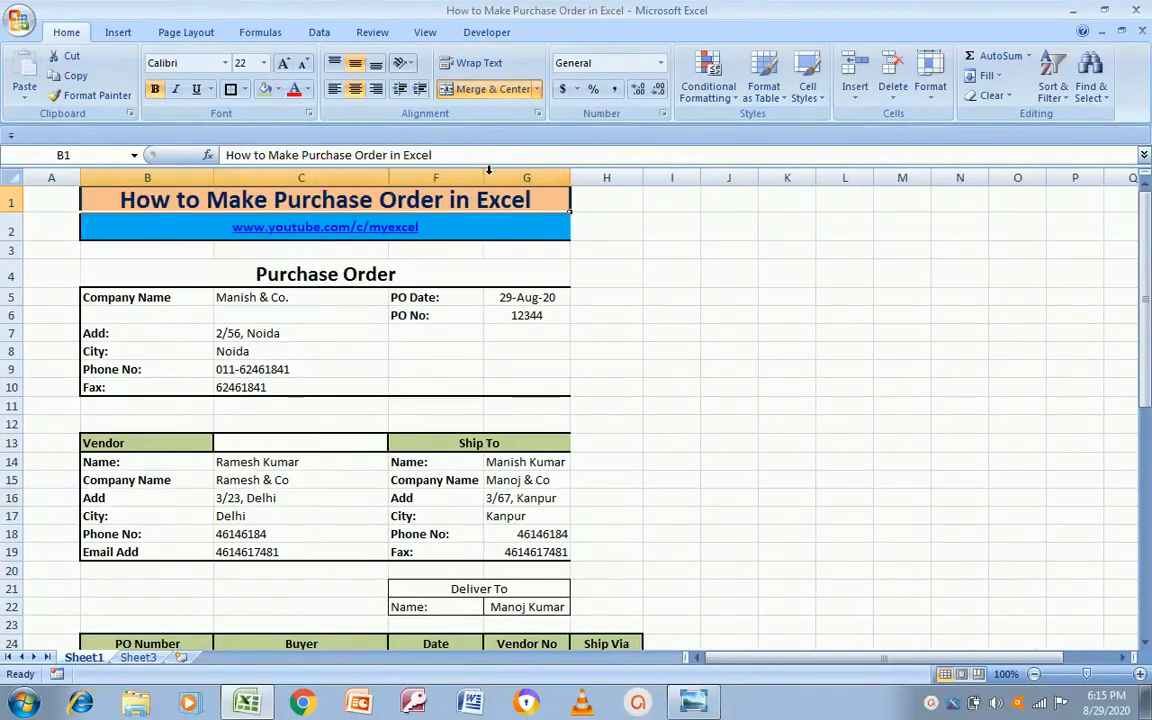
drag(484, 177, 535, 177)
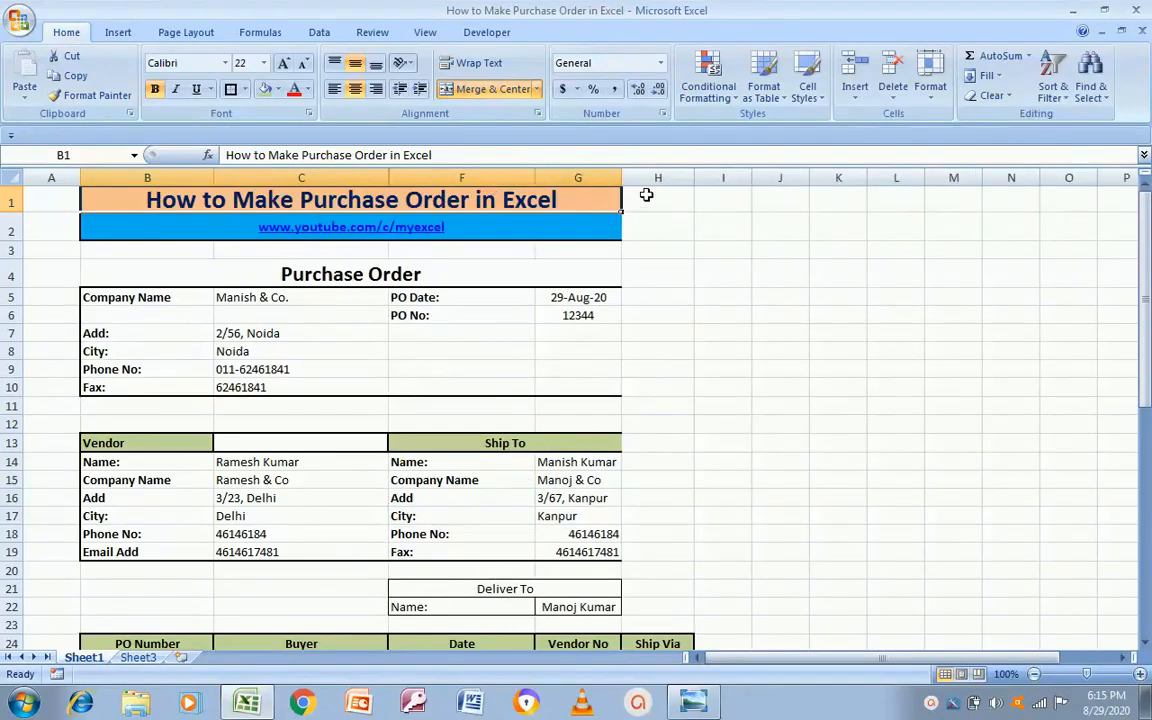
drag(622, 177, 647, 177)
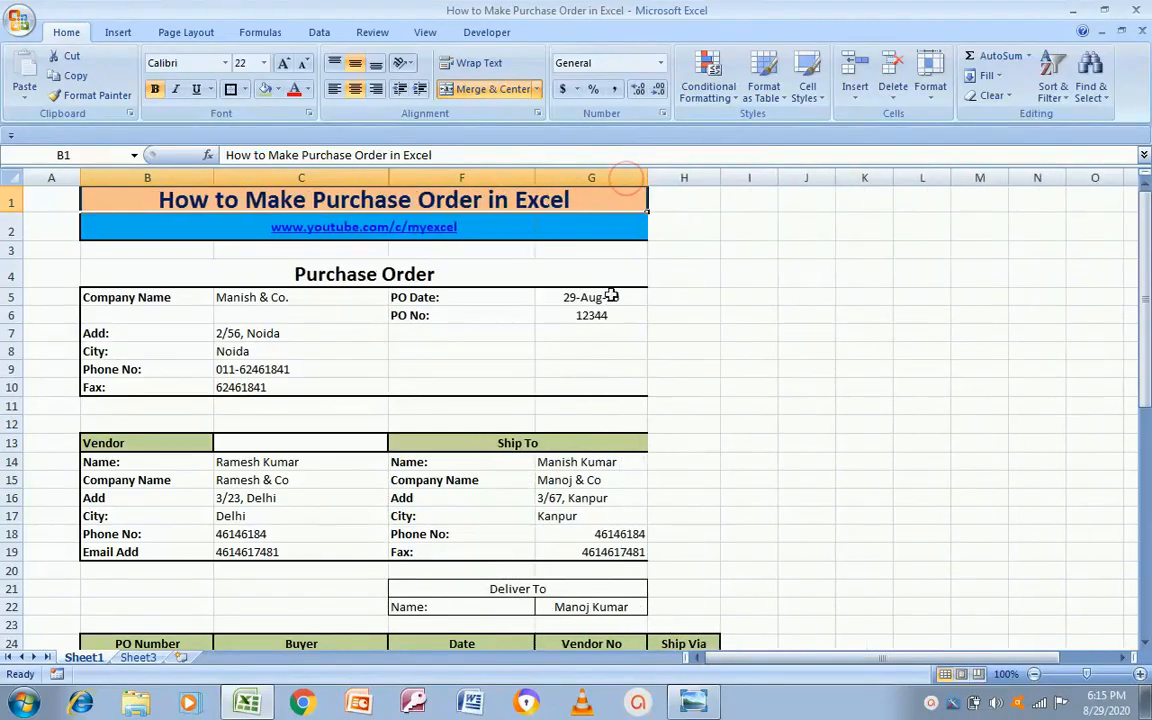
click(527, 443)
Step: Add borders around the Vendor and Ship To block B13:G19
key(Left)
key(Left)
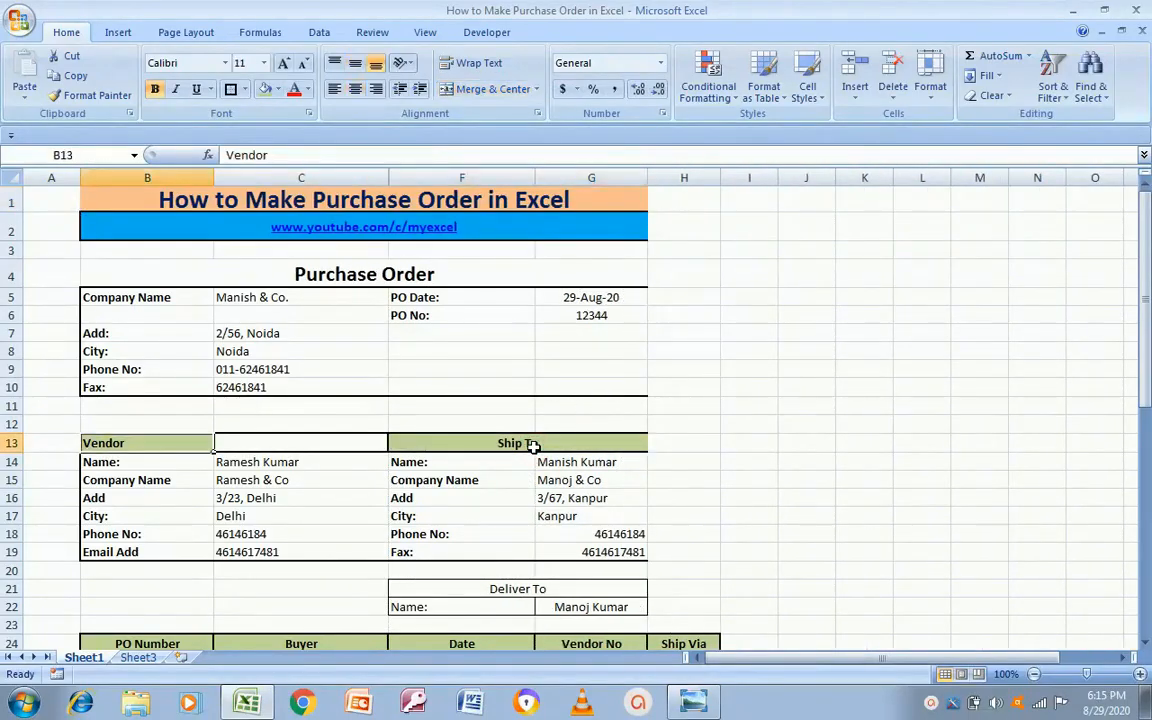
key(shift+Right)
key(shift+Right)
key(shift+Down)
key(shift+Down)
key(shift+Down)
key(shift+Down)
key(shift+Down)
key(shift+Down)
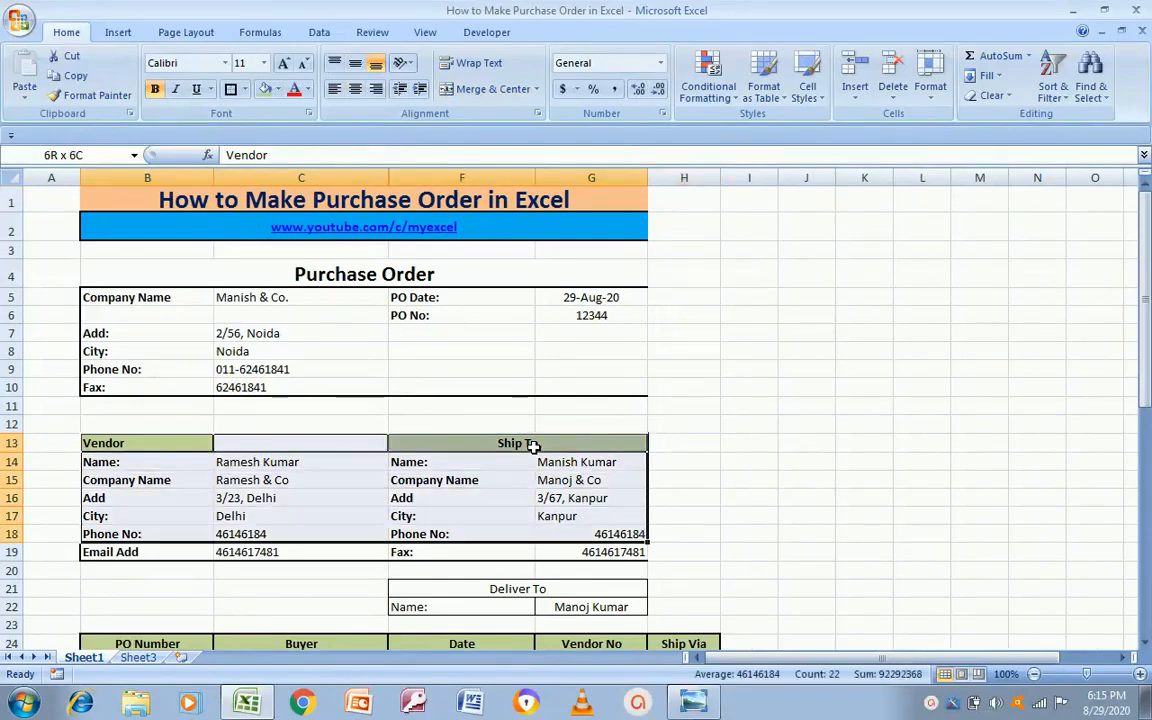
click(230, 89)
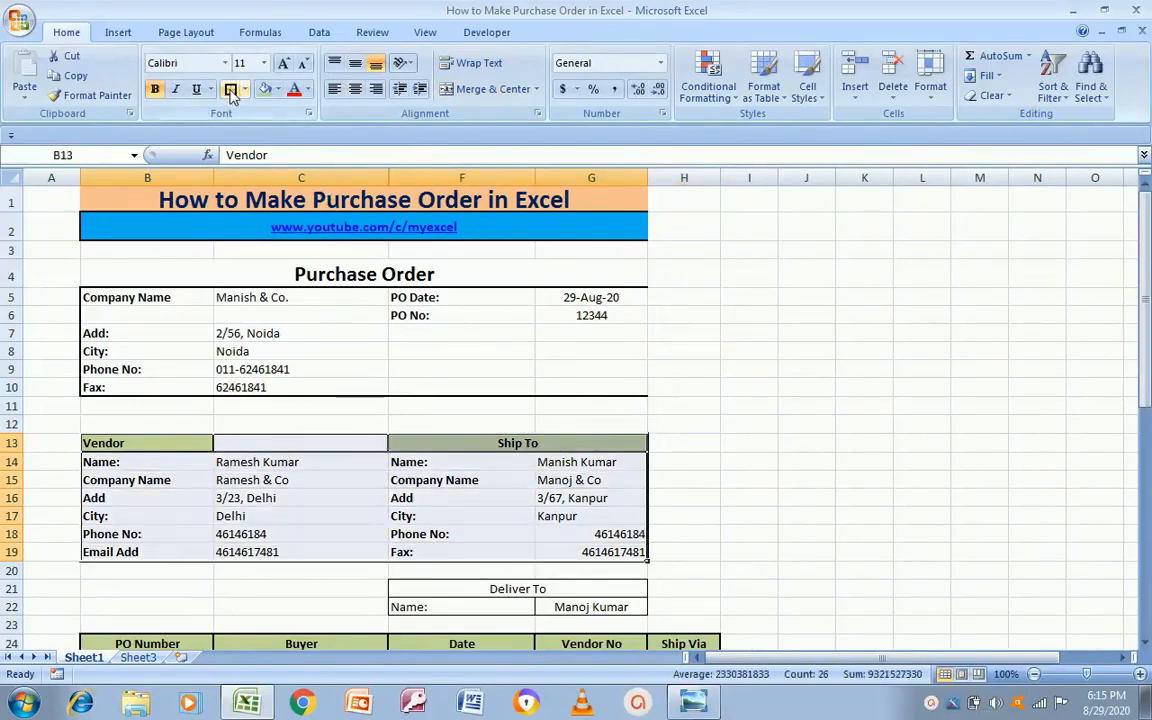
click(746, 480)
Step: Put a box border around the two-row Deliver To block
key(Left)
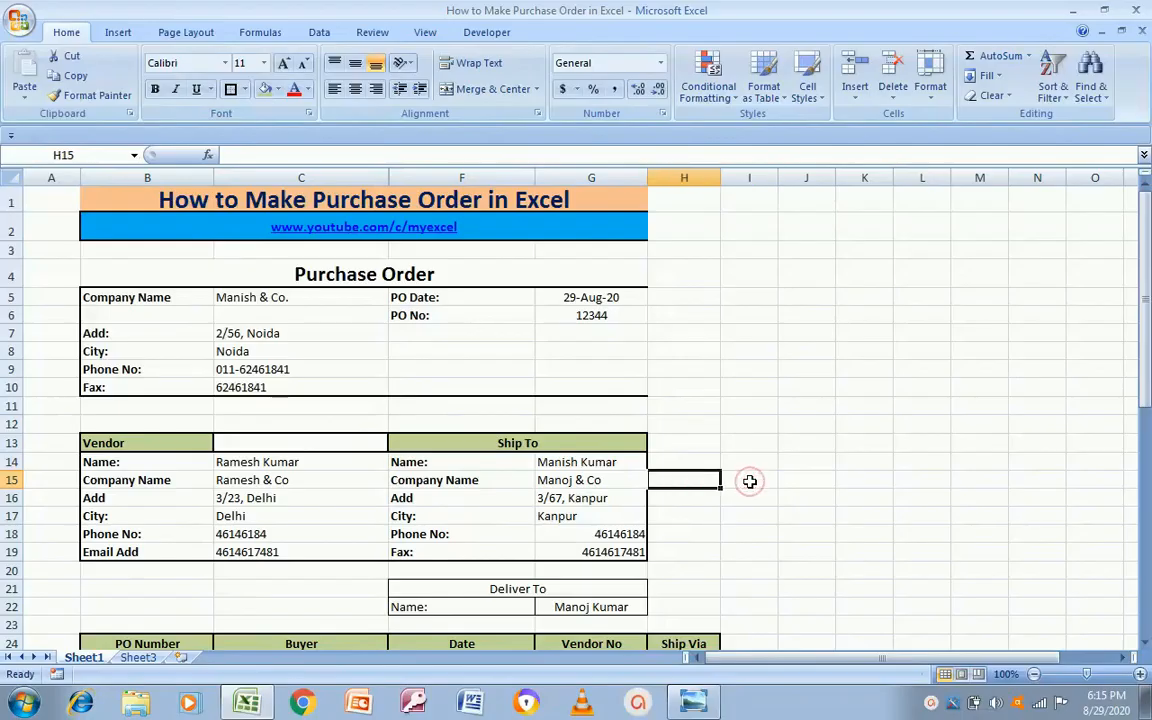
key(Left)
key(Down)
key(Down)
key(Down)
key(Down)
key(Down)
key(Down)
key(Down)
key(Down)
key(Down)
key(Down)
key(Down)
key(Down)
key(Down)
key(Down)
key(Down)
key(Down)
key(Down)
key(Down)
key(Up)
key(Up)
key(Up)
key(Up)
key(Up)
key(Up)
key(Up)
key(Up)
key(Up)
key(Up)
key(Up)
key(Up)
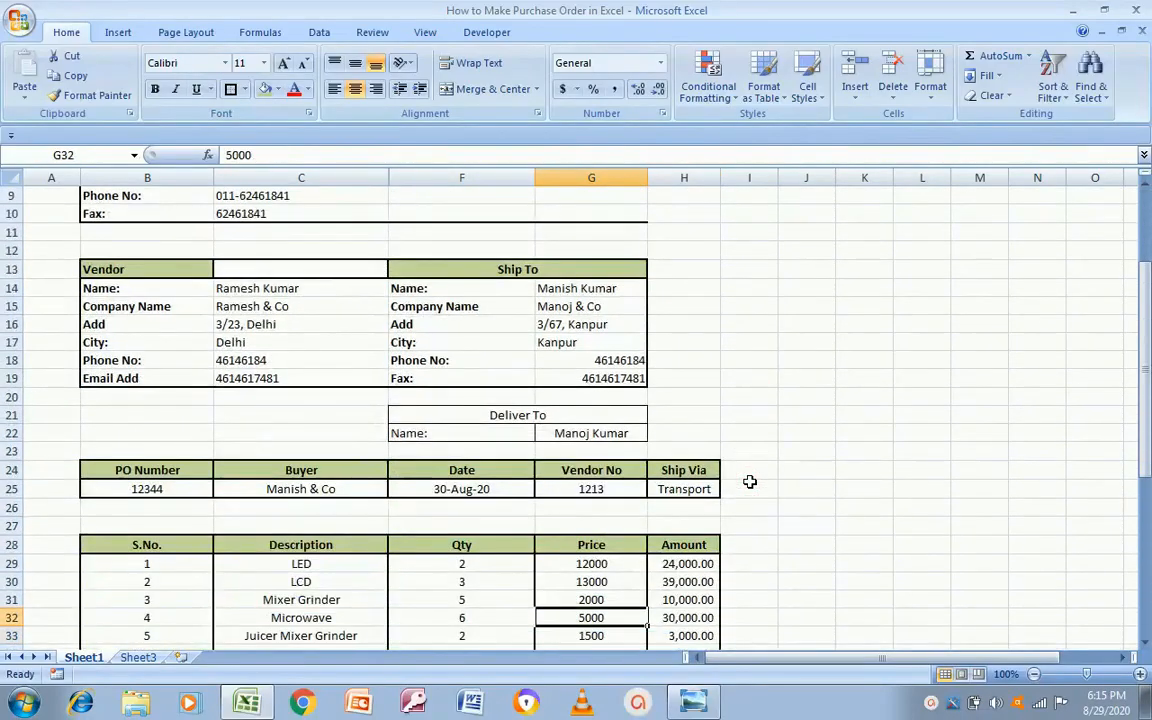
key(Left)
key(Right)
key(shift+Down)
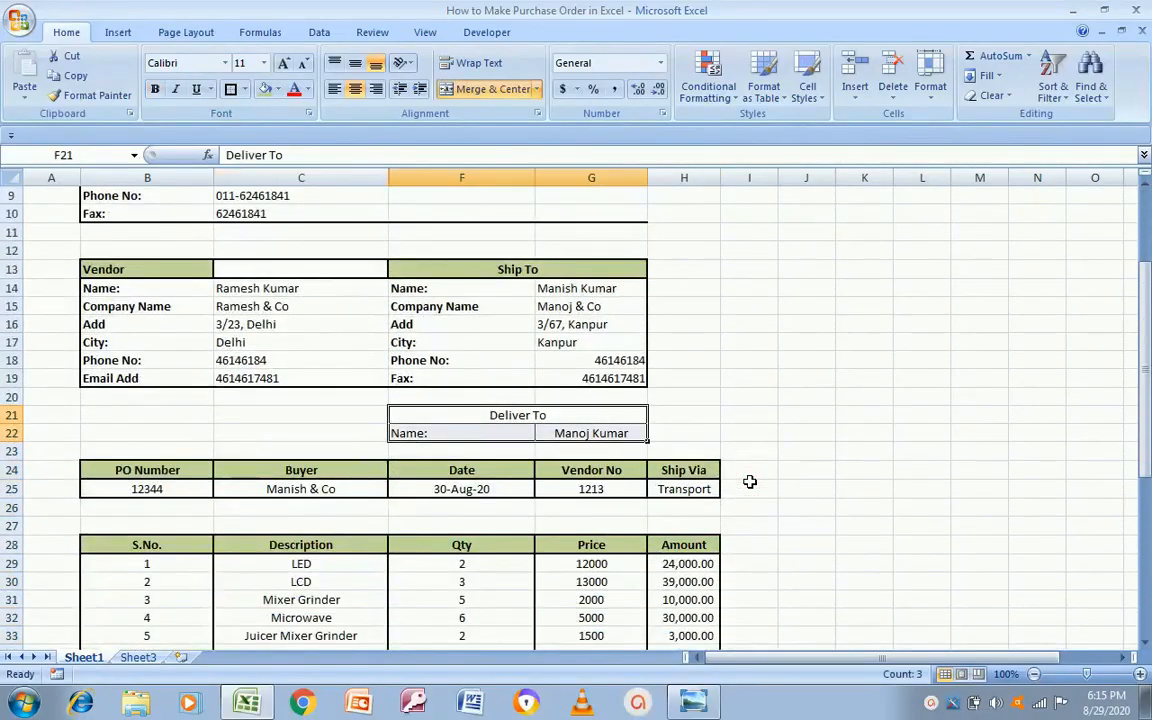
click(231, 89)
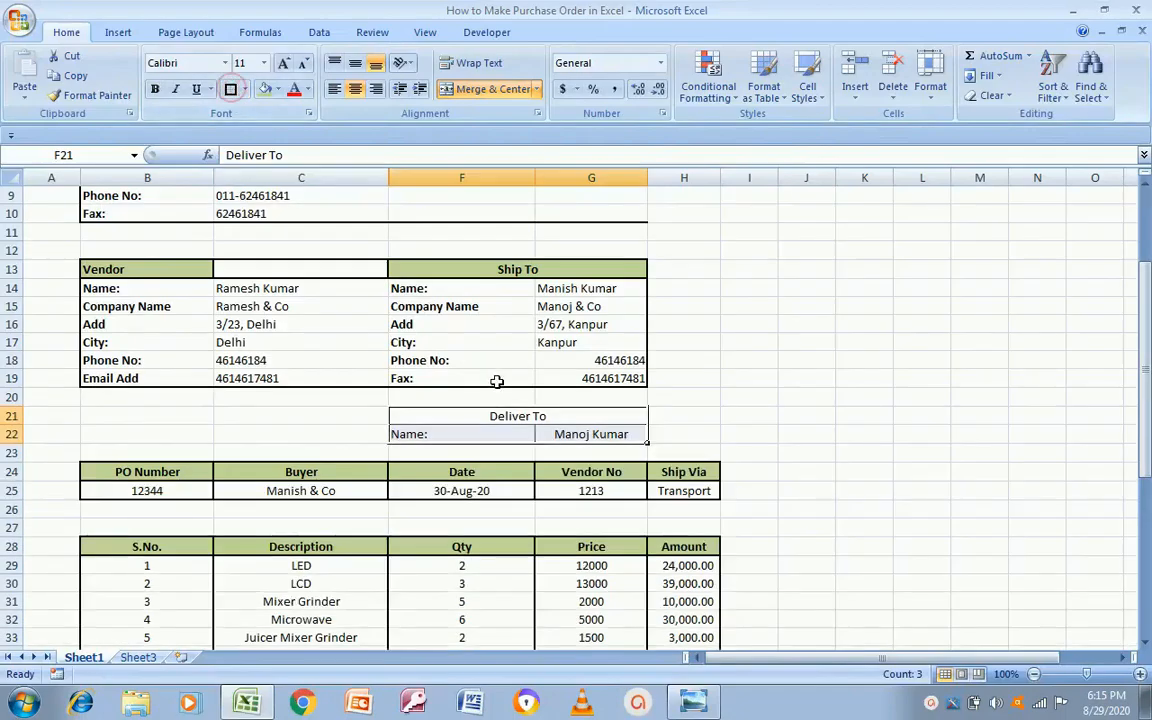
click(479, 417)
key(Down)
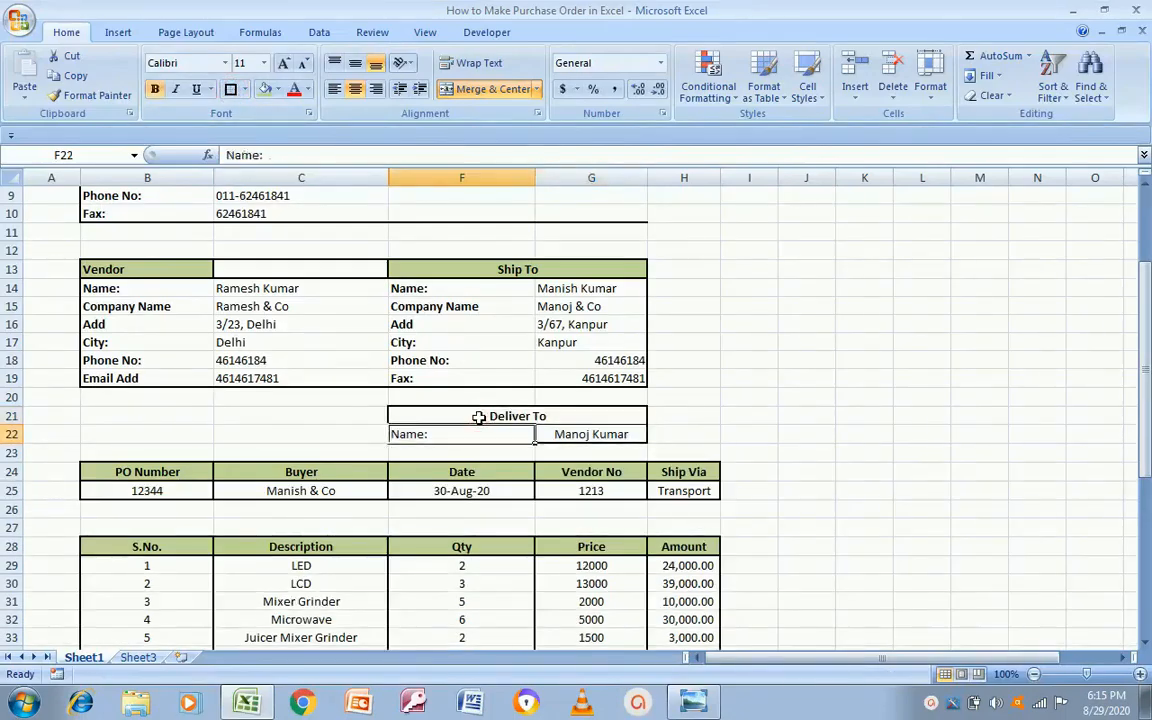
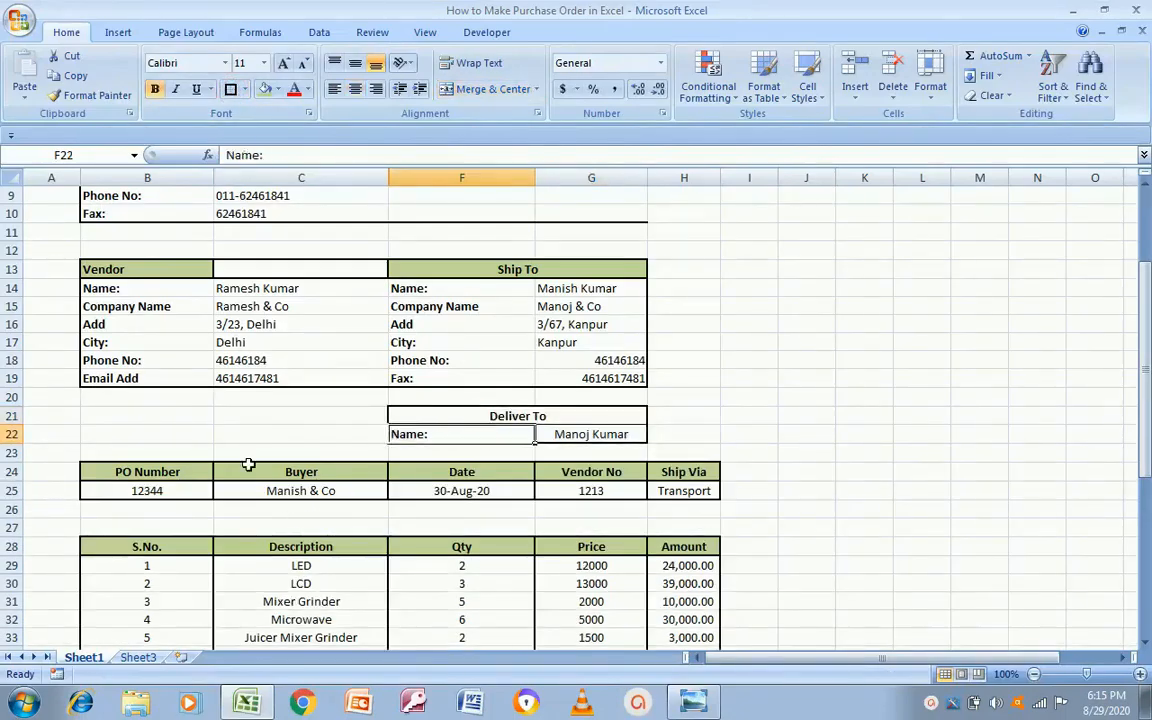
Step: Merge the blank rows B26:H27 into one cell with an outside border
click(207, 451)
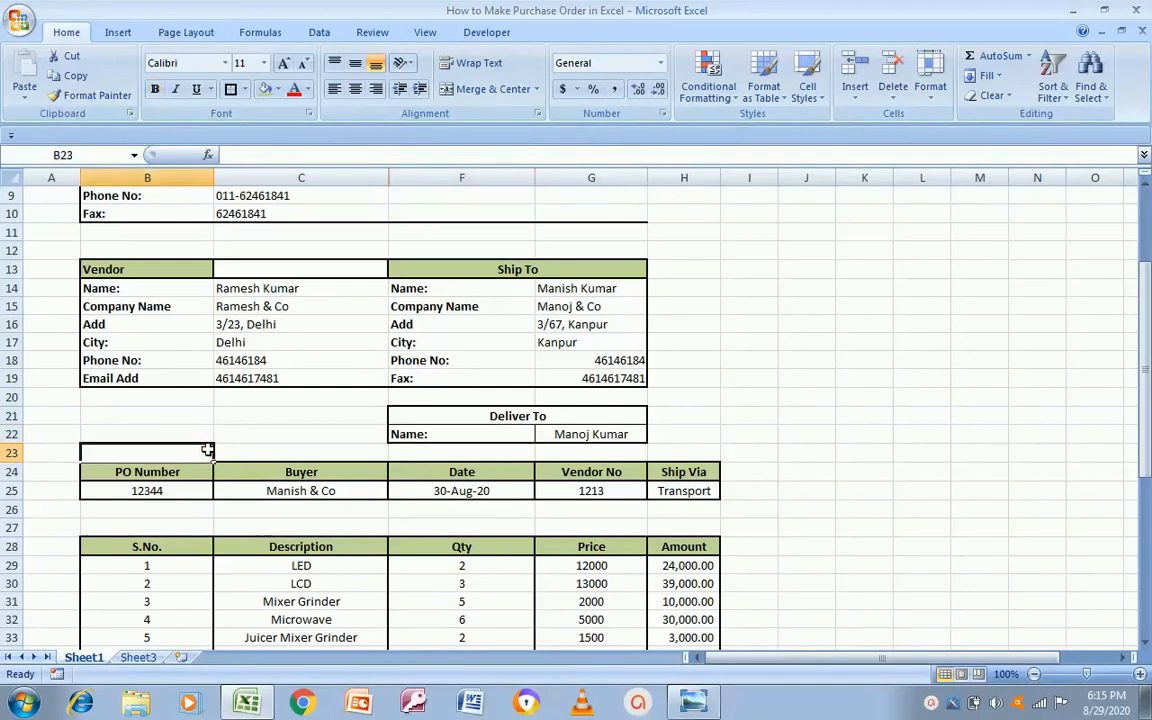
key(Down)
key(Down)
key(Down)
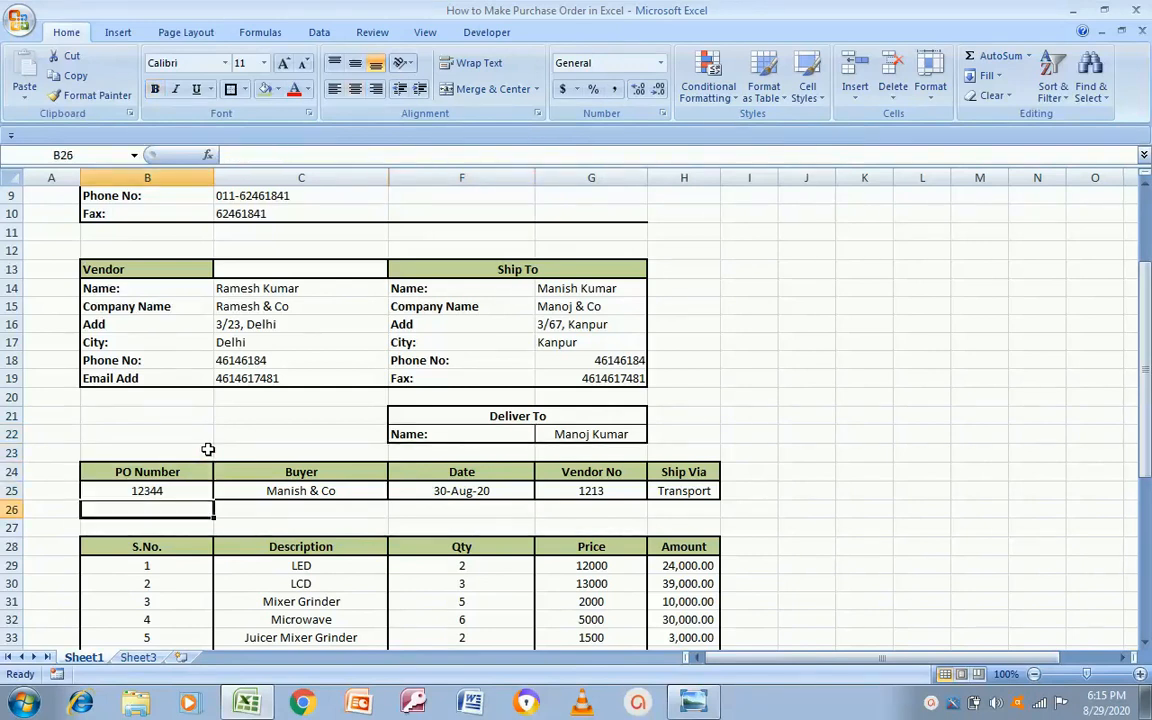
key(shift+Down)
key(shift+Right)
key(shift+Right)
key(shift+Right)
key(shift+Right)
key(shift+Right)
key(shift+Right)
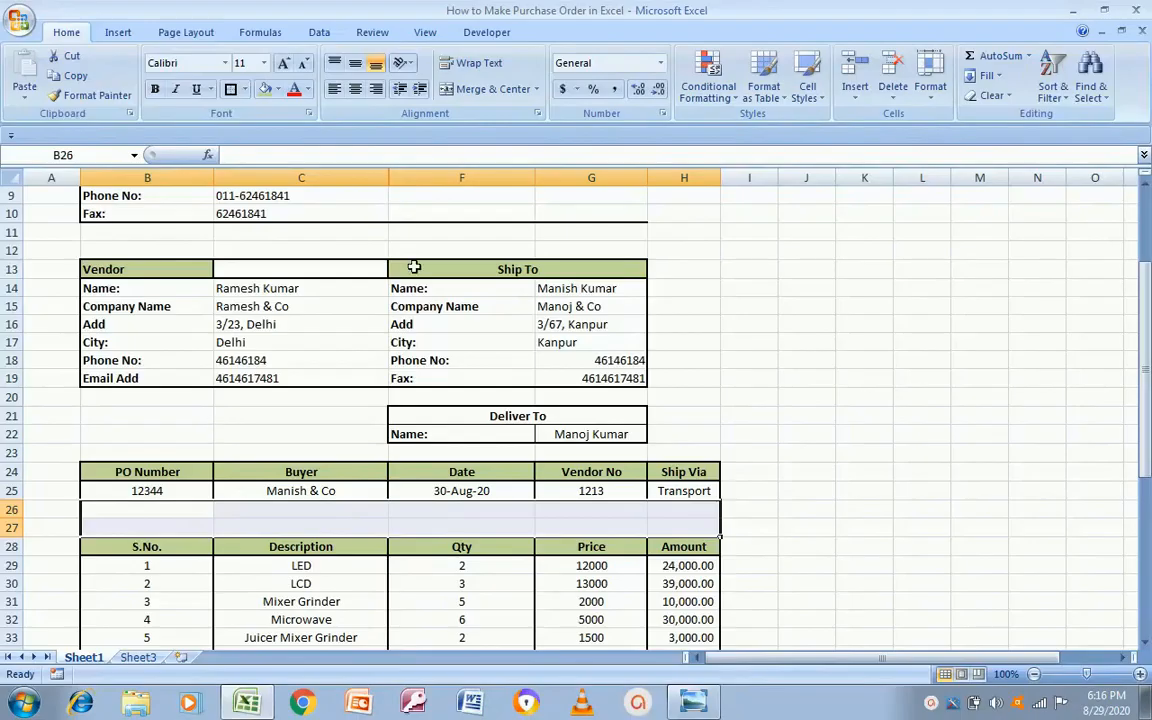
click(493, 89)
click(230, 89)
click(796, 453)
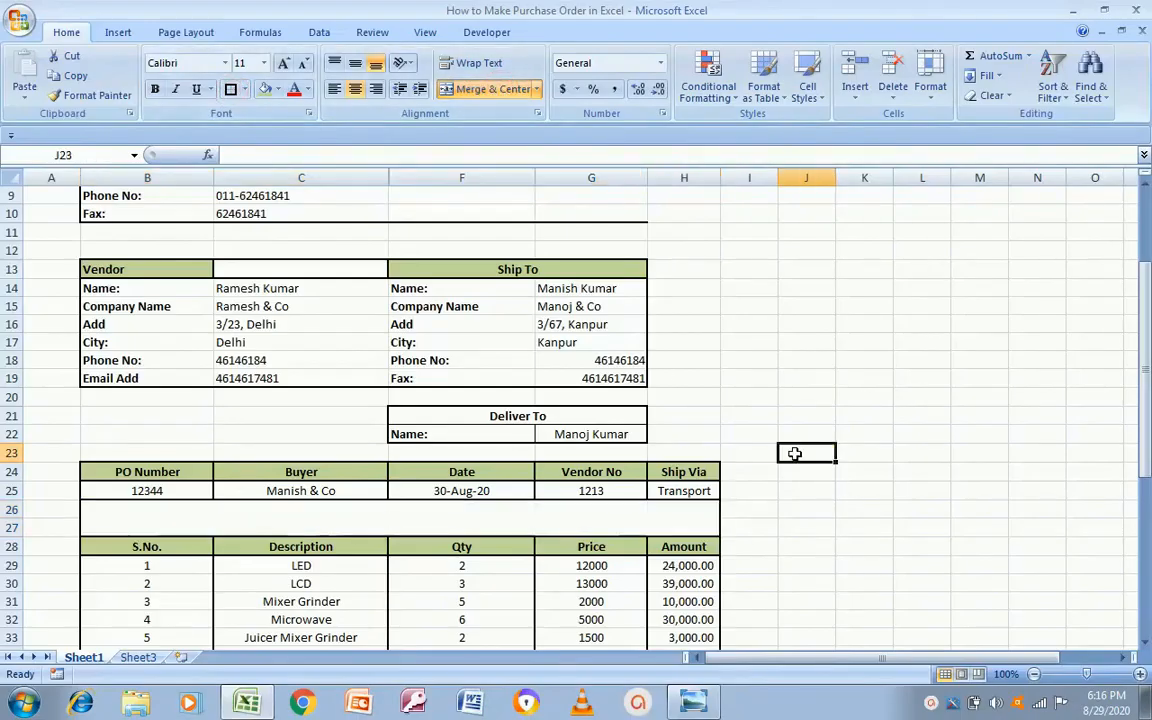
Step: Check the form against the reference purchase order and select the Deliver To heading
click(764, 582)
key(Left)
key(Left)
key(Left)
key(Left)
key(Left)
key(Down)
key(Down)
key(Down)
key(Down)
key(Down)
key(Down)
key(Down)
key(Down)
key(Down)
key(Down)
key(Down)
key(Down)
key(Down)
key(Down)
key(Down)
key(Down)
key(Down)
key(Down)
key(Down)
key(Down)
key(Down)
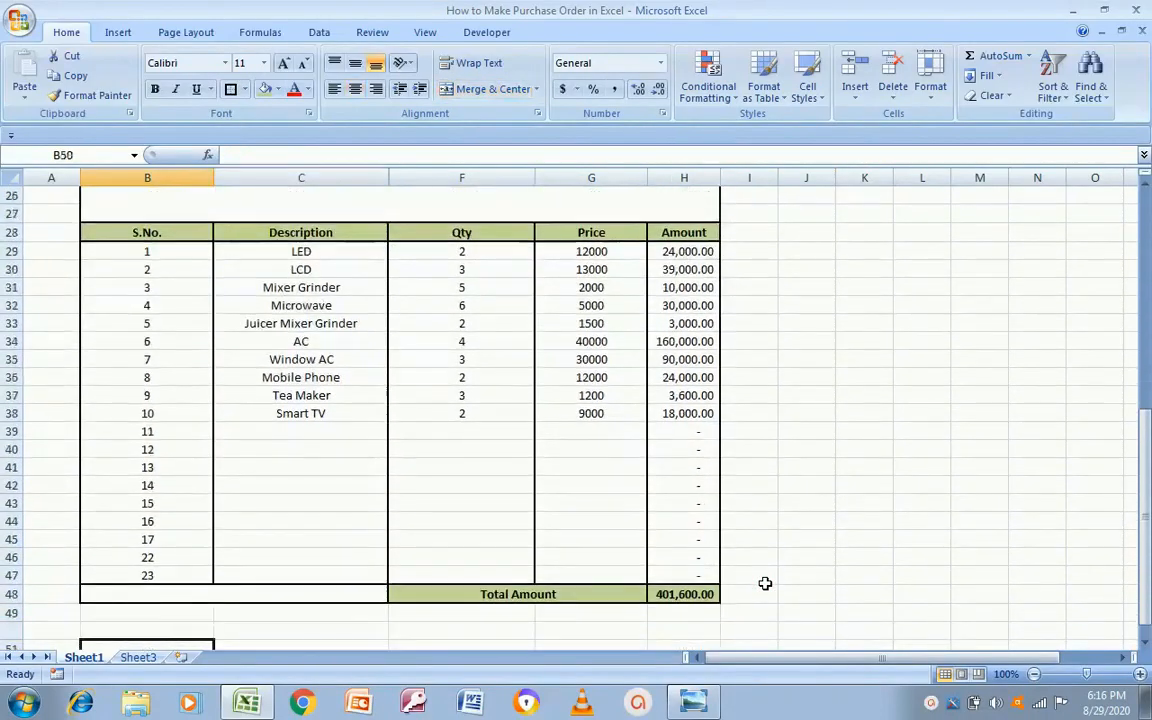
key(Up)
key(Up)
key(Up)
key(Up)
key(Up)
key(Up)
key(Up)
key(Up)
key(Up)
key(Up)
key(Up)
key(Up)
key(Up)
key(Up)
key(Up)
key(Up)
key(Up)
key(Up)
key(Up)
key(Up)
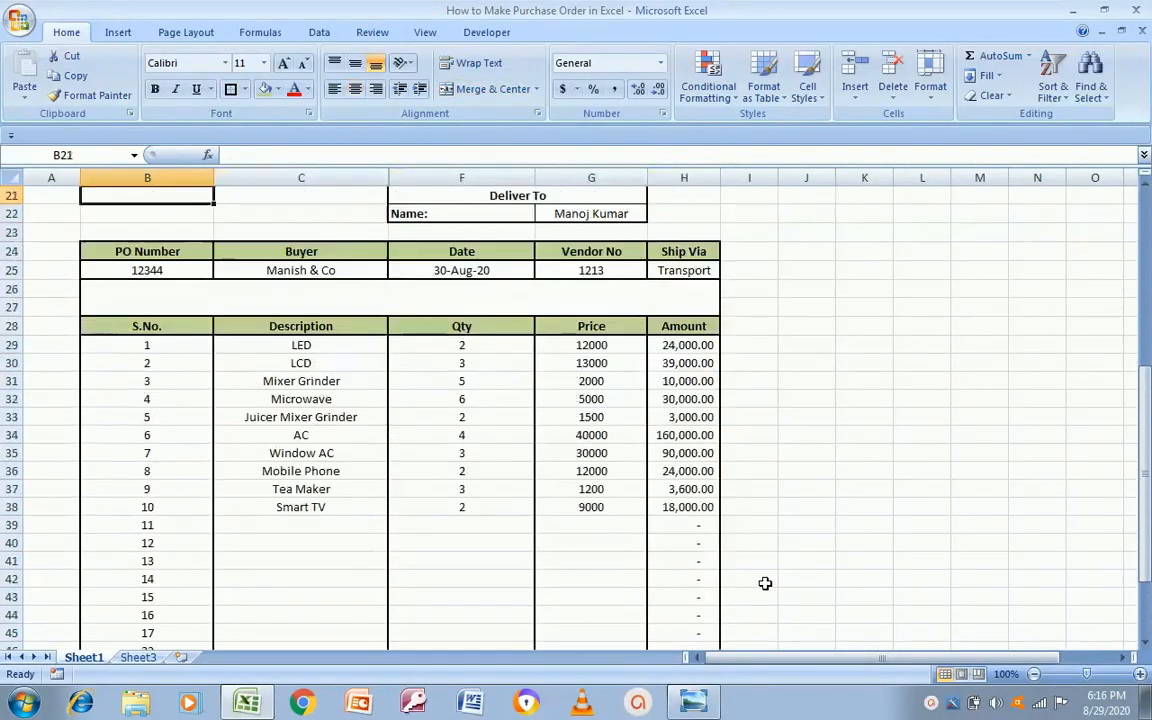
key(Up)
key(Up)
key(Up)
key(Up)
key(Up)
key(Up)
key(Up)
key(Down)
key(Down)
key(Down)
key(Down)
key(Down)
key(Down)
key(Down)
key(Down)
key(Down)
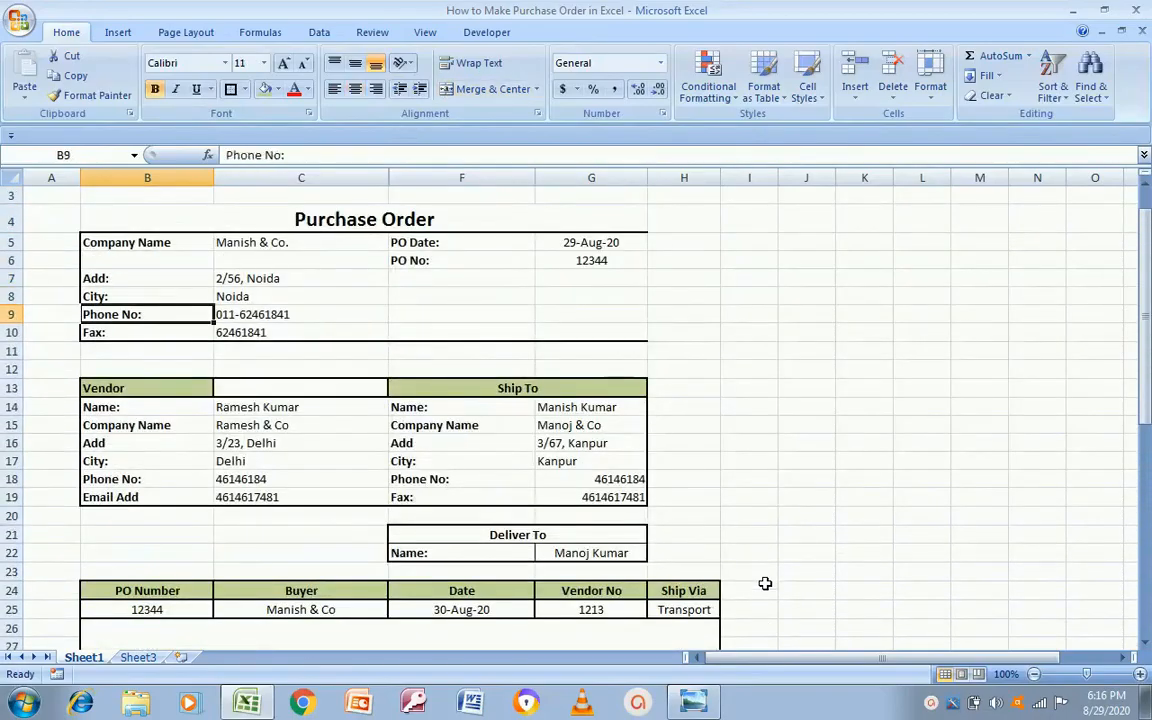
key(Right)
key(Right)
key(Right)
key(Down)
key(alt+Tab)
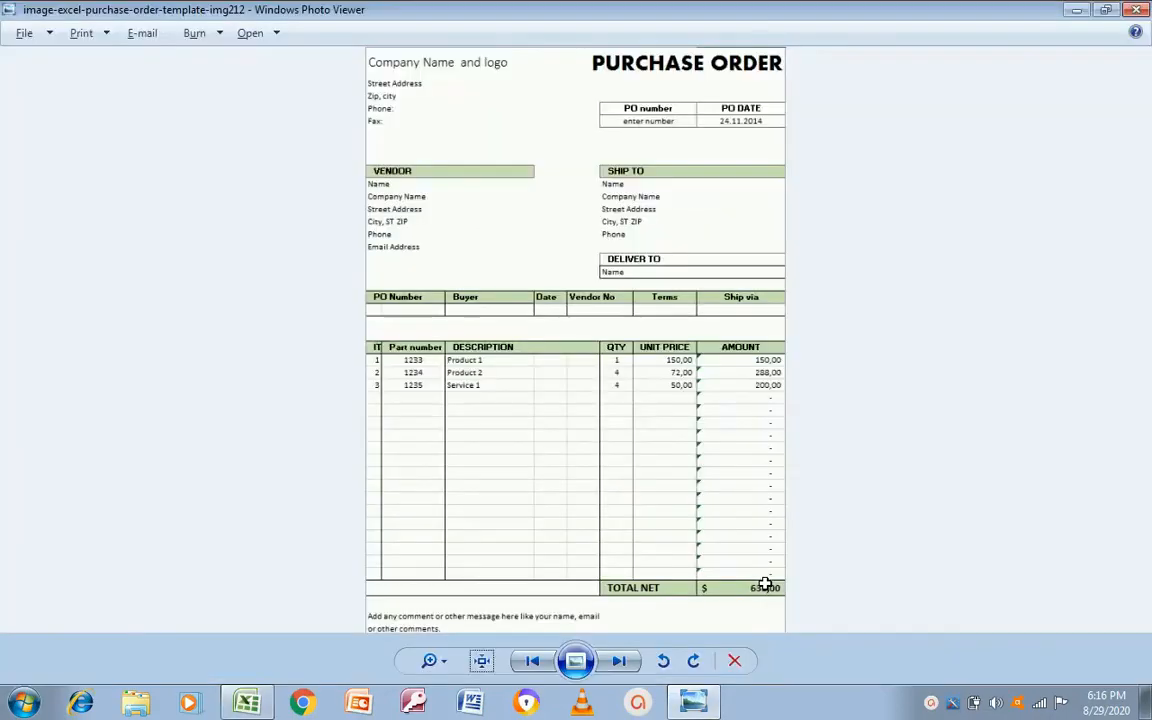
key(alt+Tab)
key(Down)
key(Down)
key(Down)
key(Down)
key(Right)
key(Down)
key(Down)
key(Down)
key(Down)
key(Right)
key(Left)
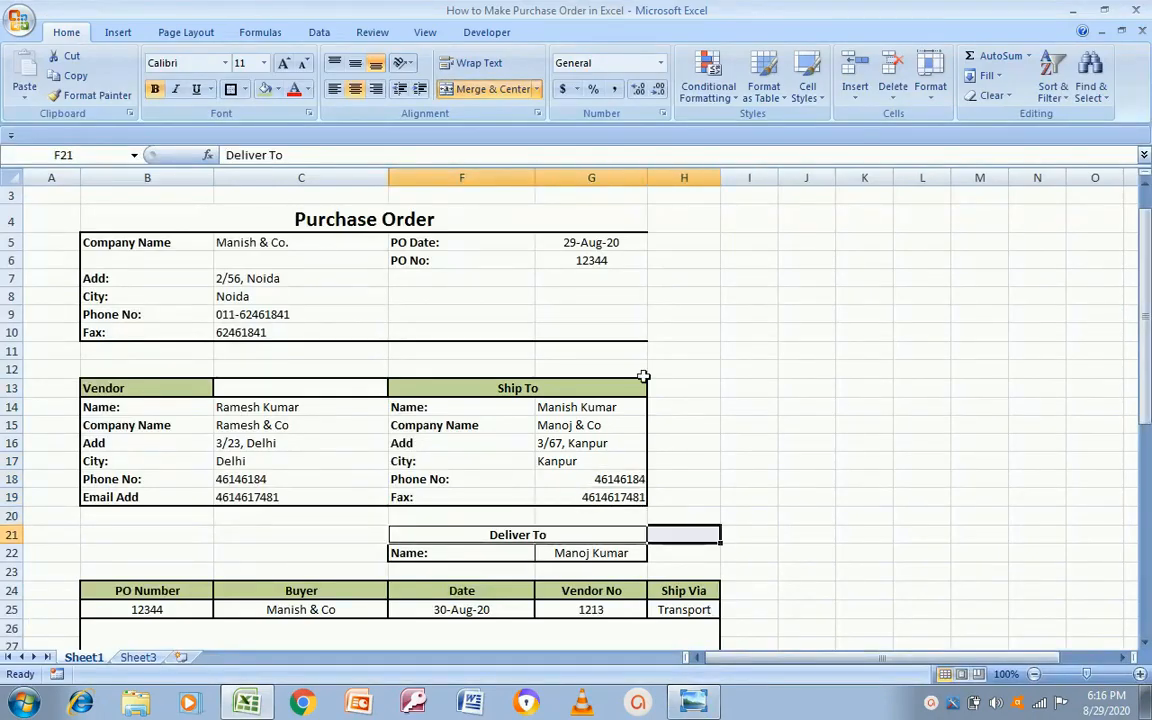
Step: Merge the Deliver To heading across F21:H21 and the delivery name across G22:H22
click(503, 90)
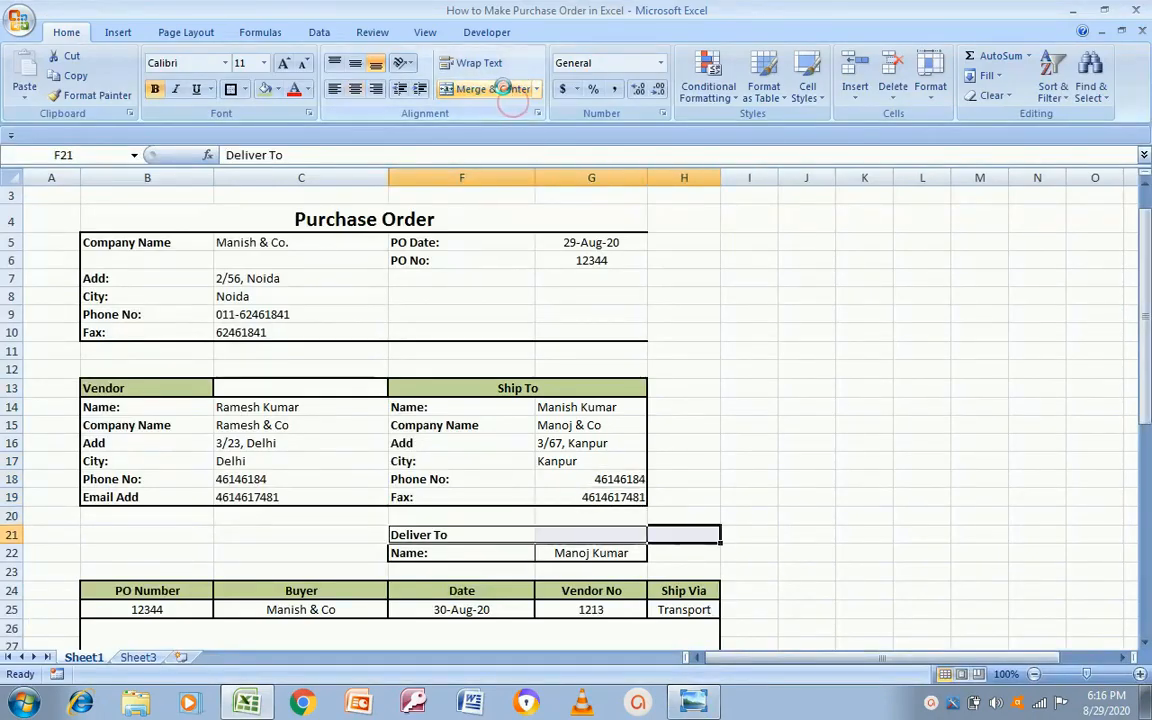
click(505, 90)
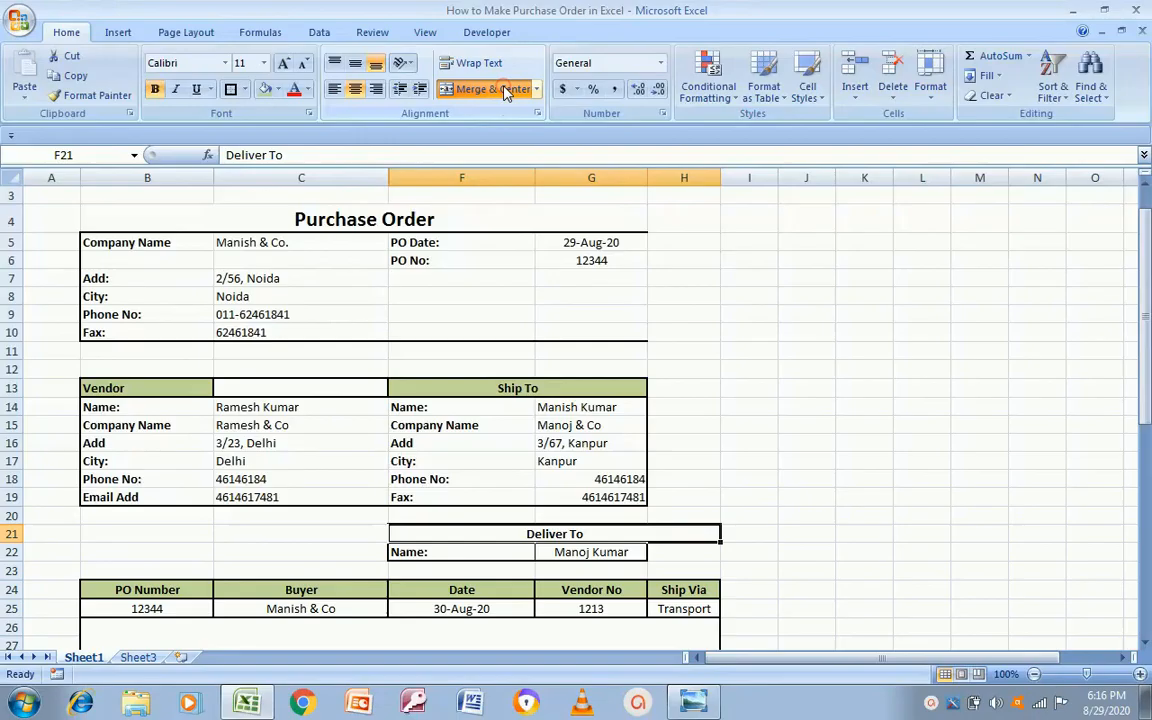
click(510, 550)
drag(545, 551, 561, 565)
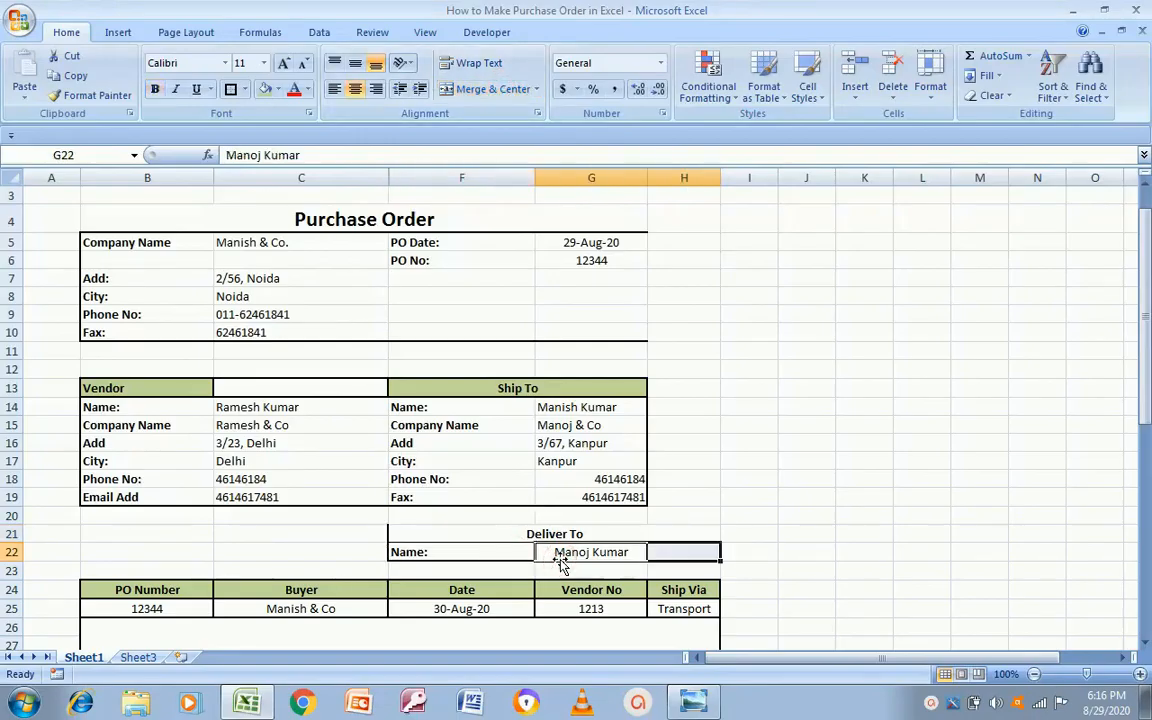
click(455, 89)
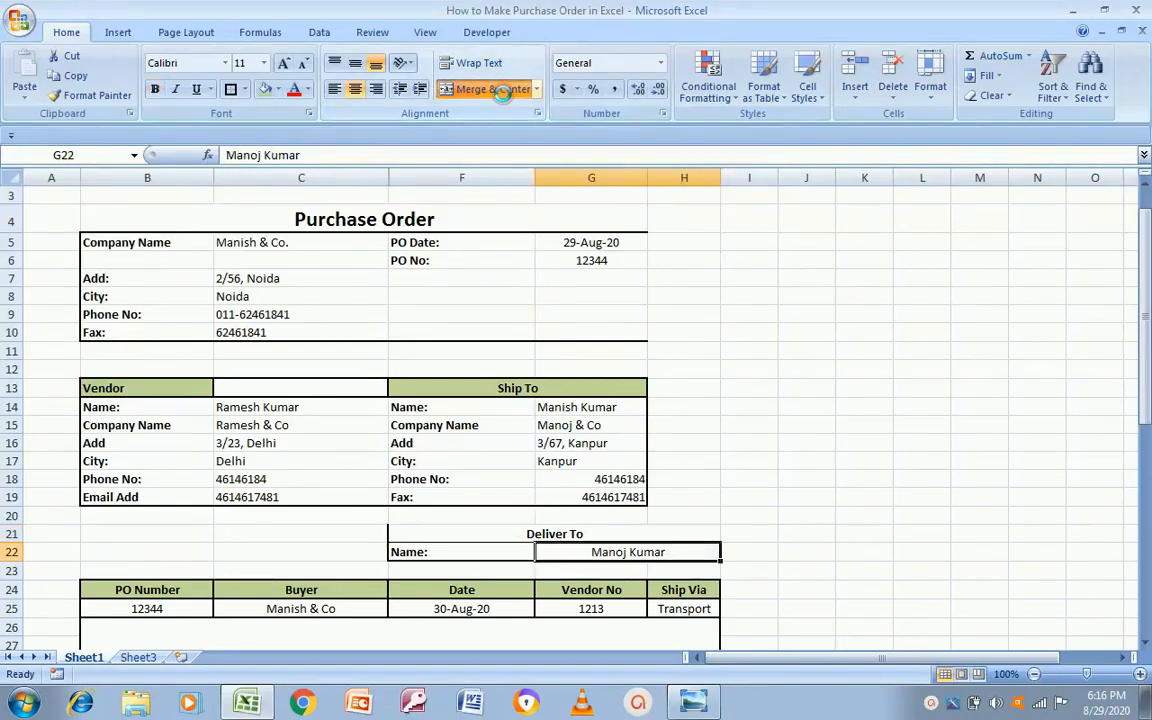
Step: Give the Deliver To heading a thick box border and border the merged delivery name
click(444, 530)
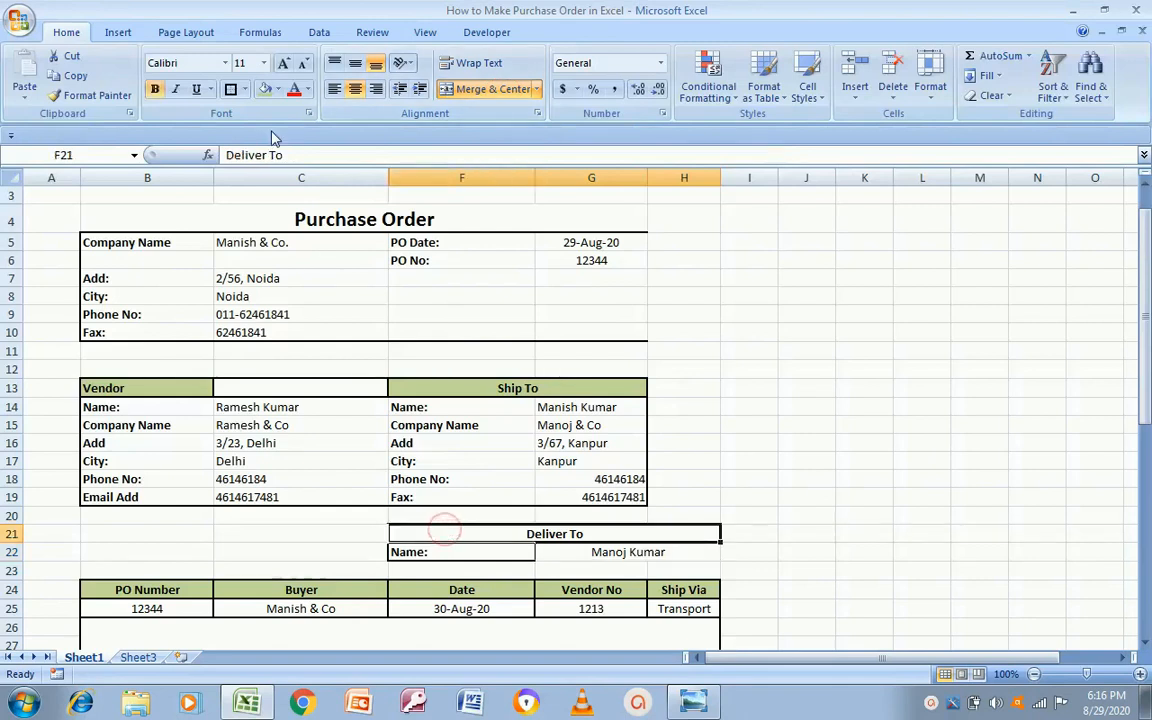
click(231, 89)
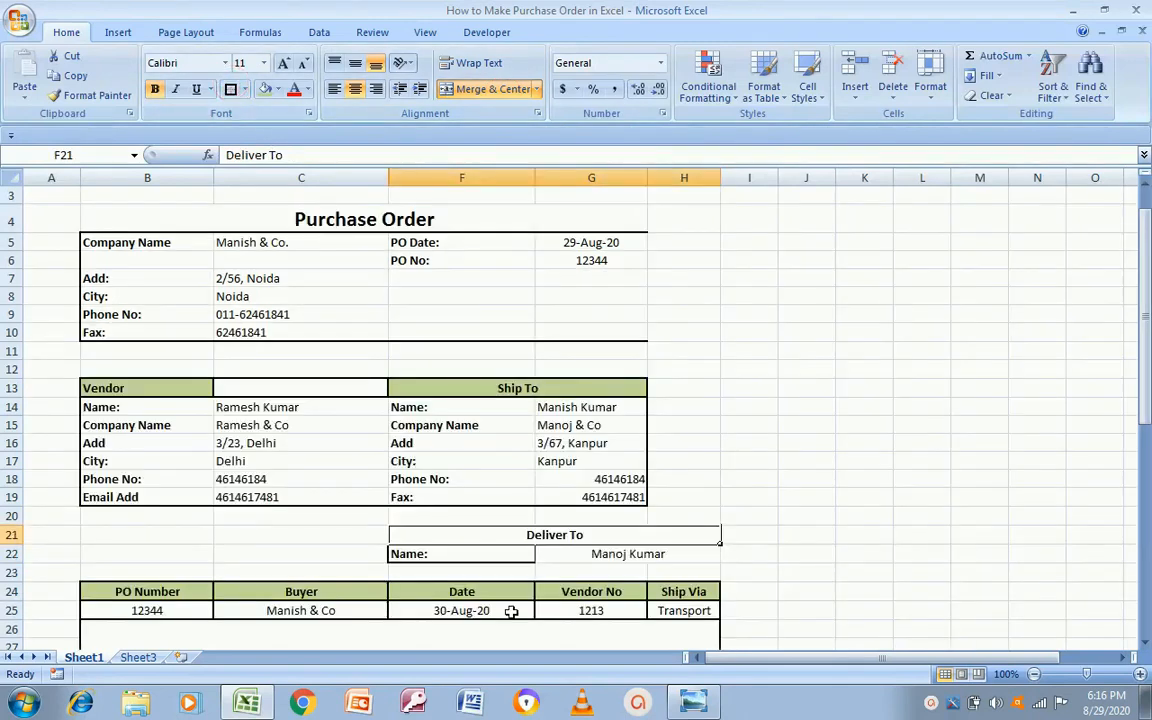
click(470, 554)
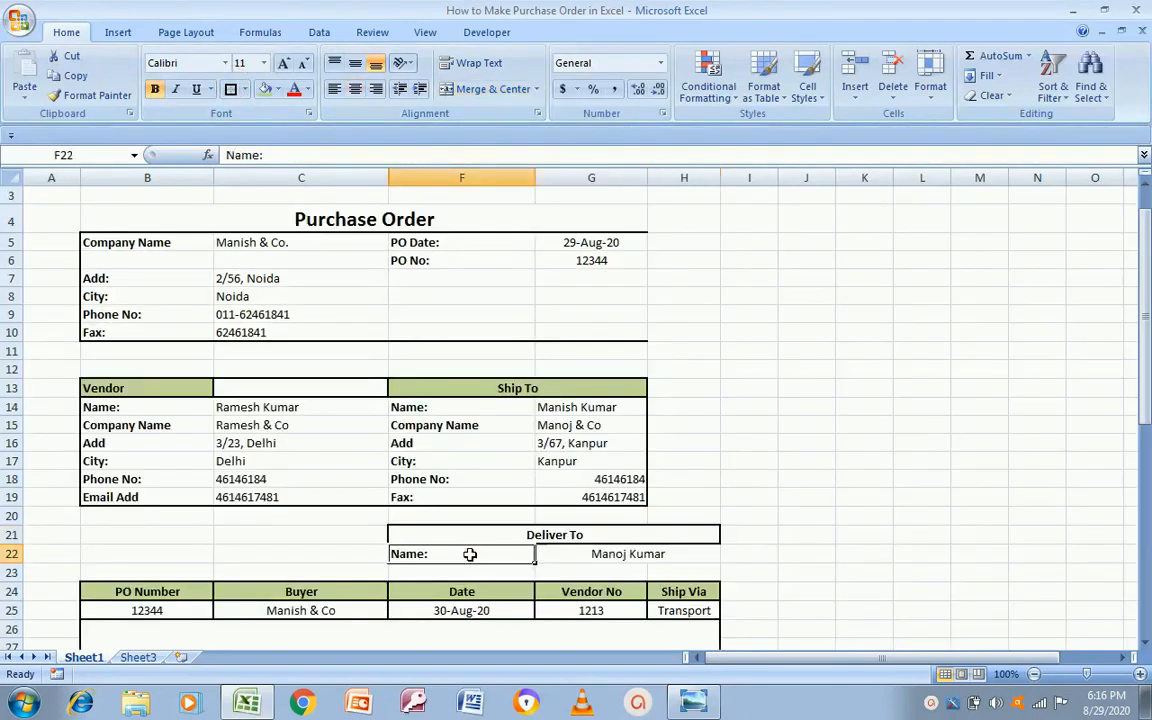
click(590, 555)
click(232, 90)
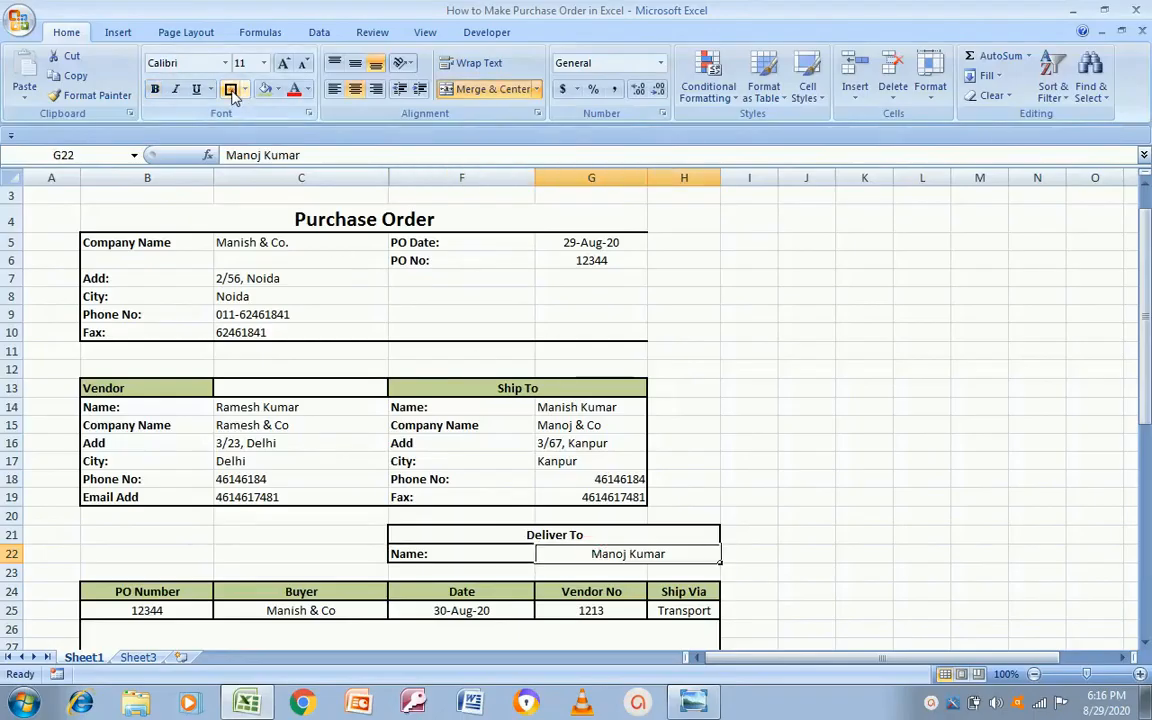
click(804, 535)
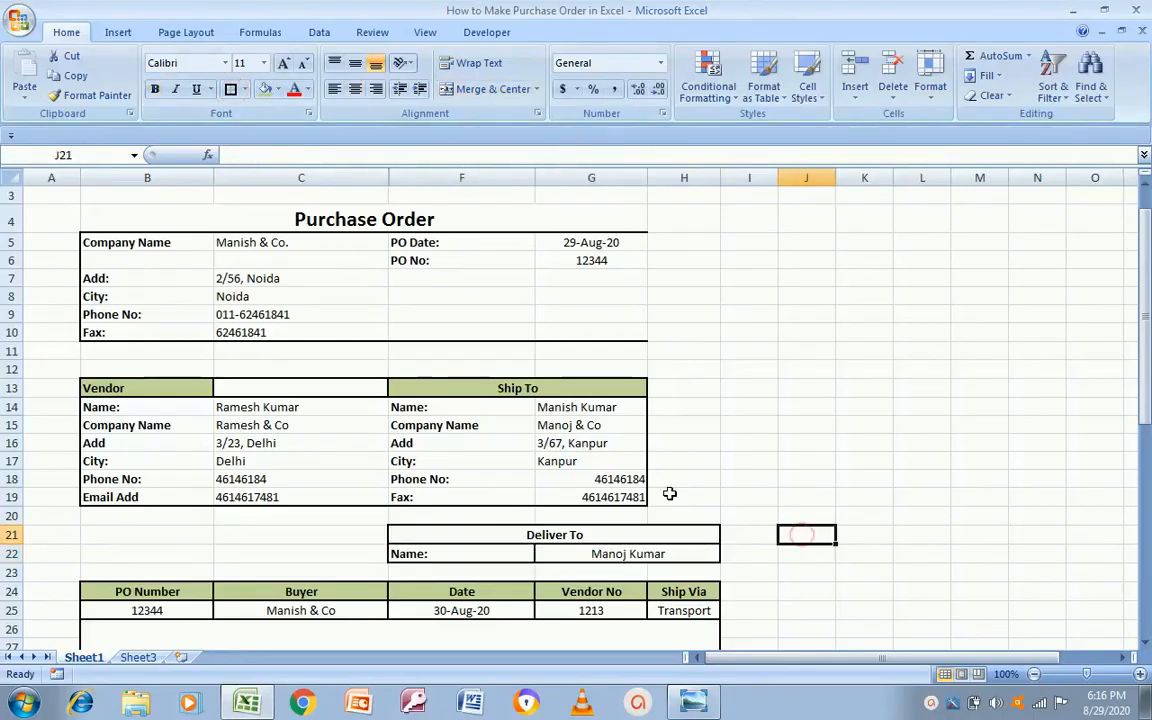
drag(429, 393, 684, 388)
Step: Merge the Ship To heading across F13:H13 and its name, company and address rows across G:H
click(482, 89)
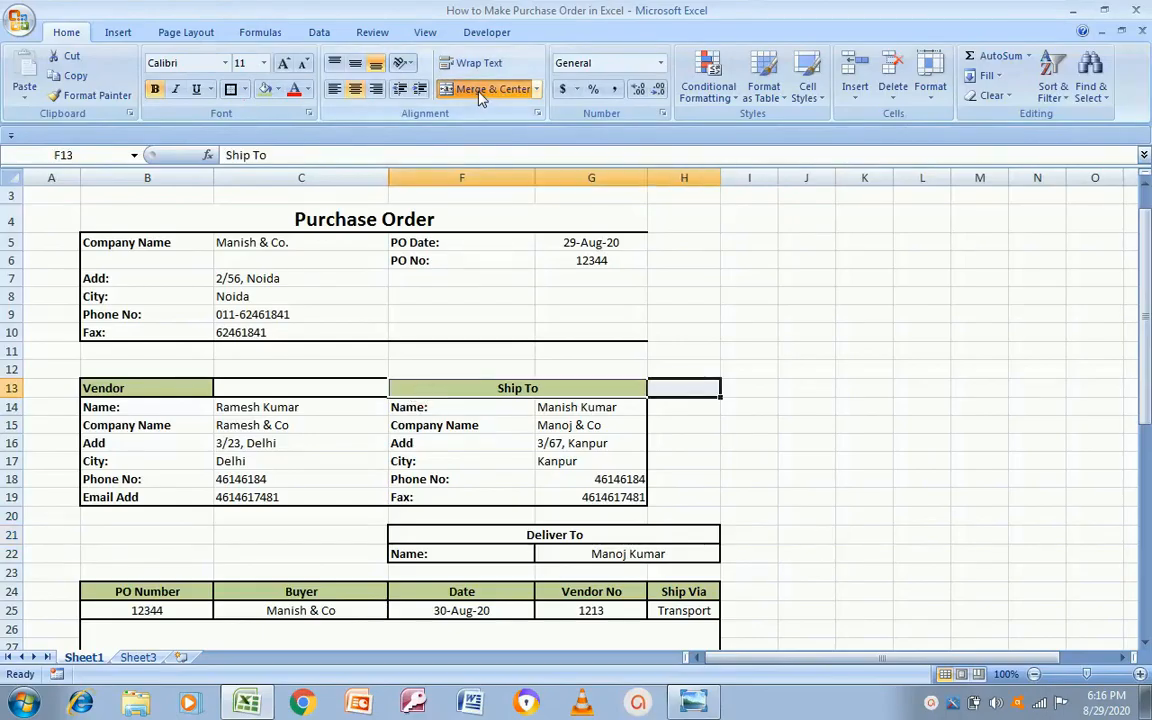
click(478, 90)
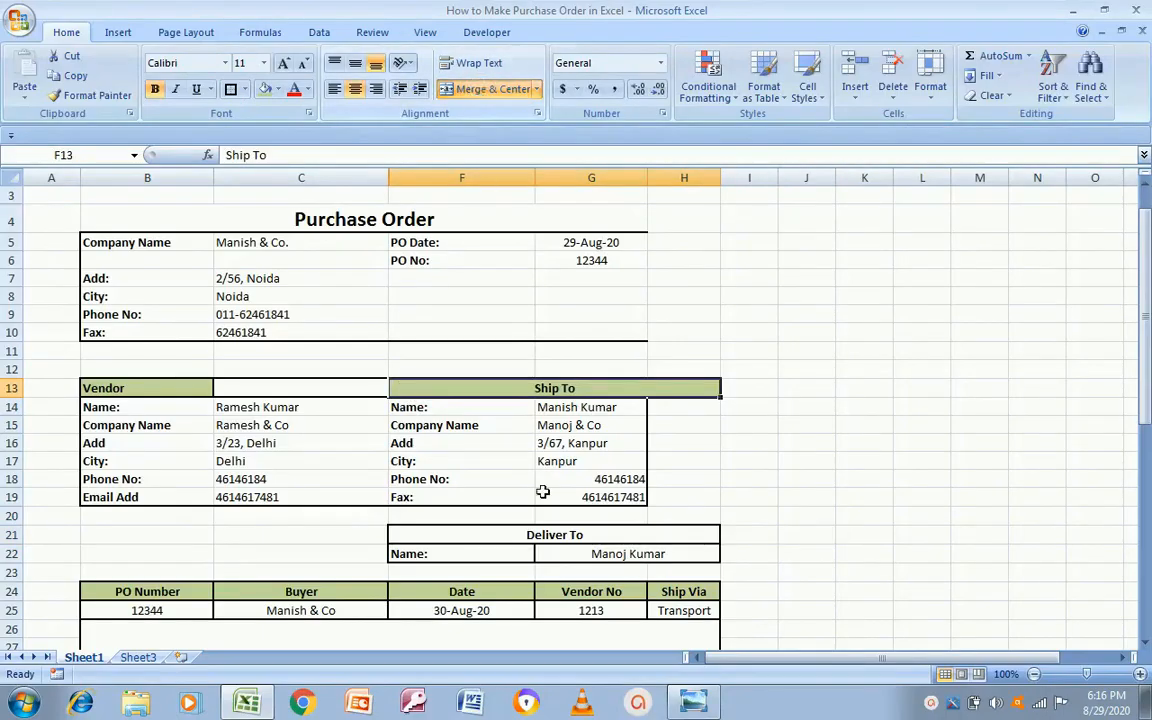
drag(614, 404, 680, 407)
click(485, 90)
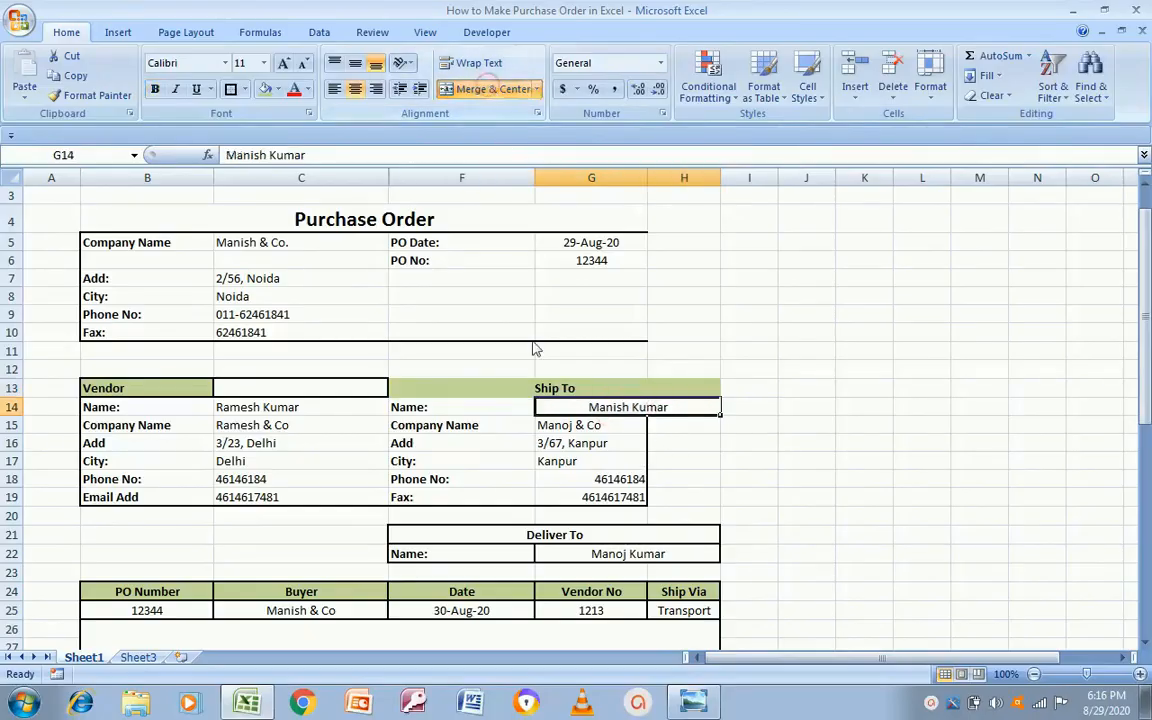
drag(592, 424, 680, 425)
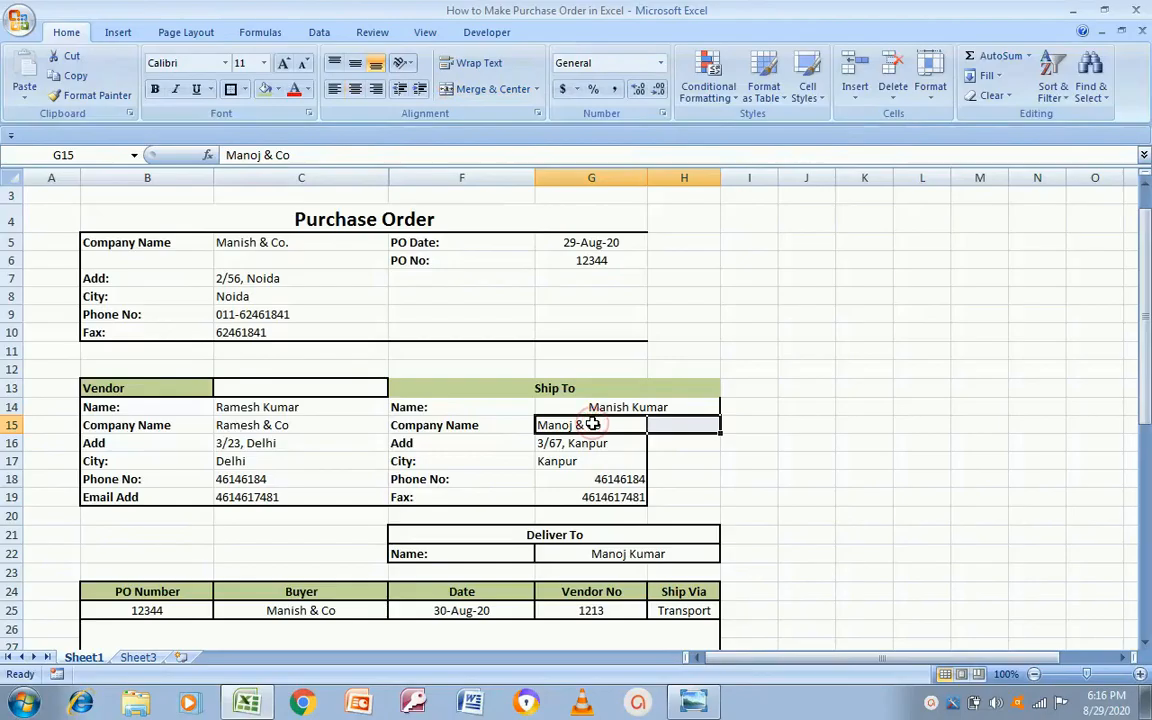
click(492, 89)
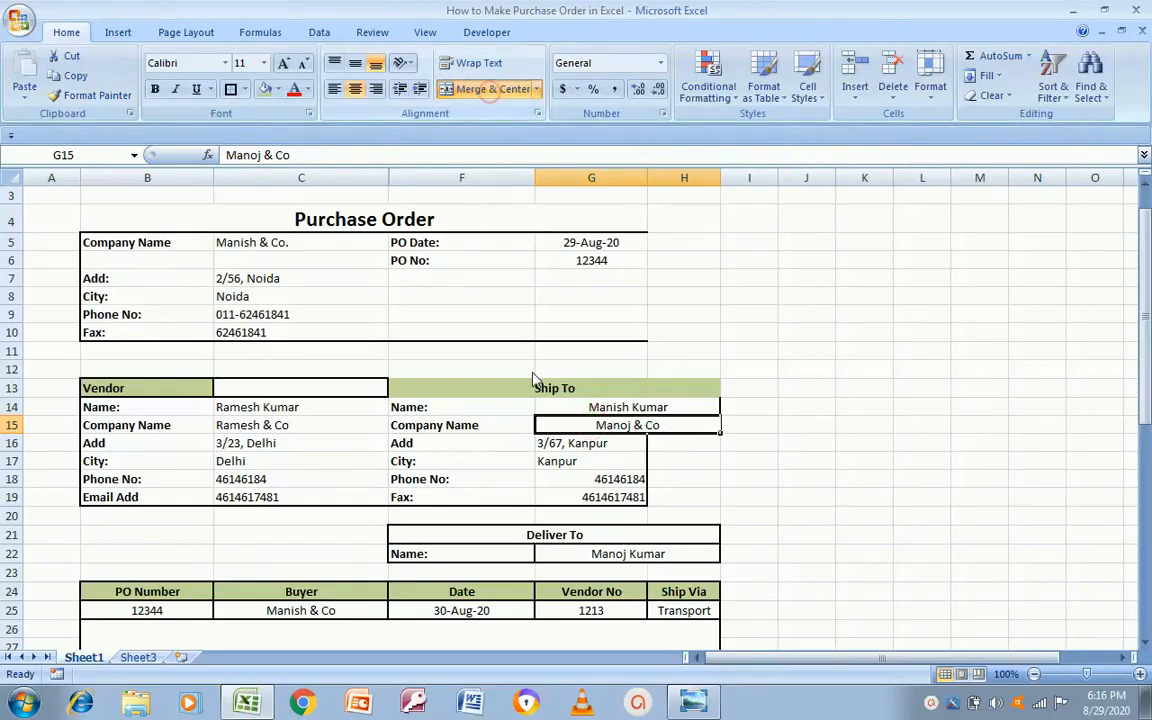
click(611, 447)
drag(613, 450, 680, 447)
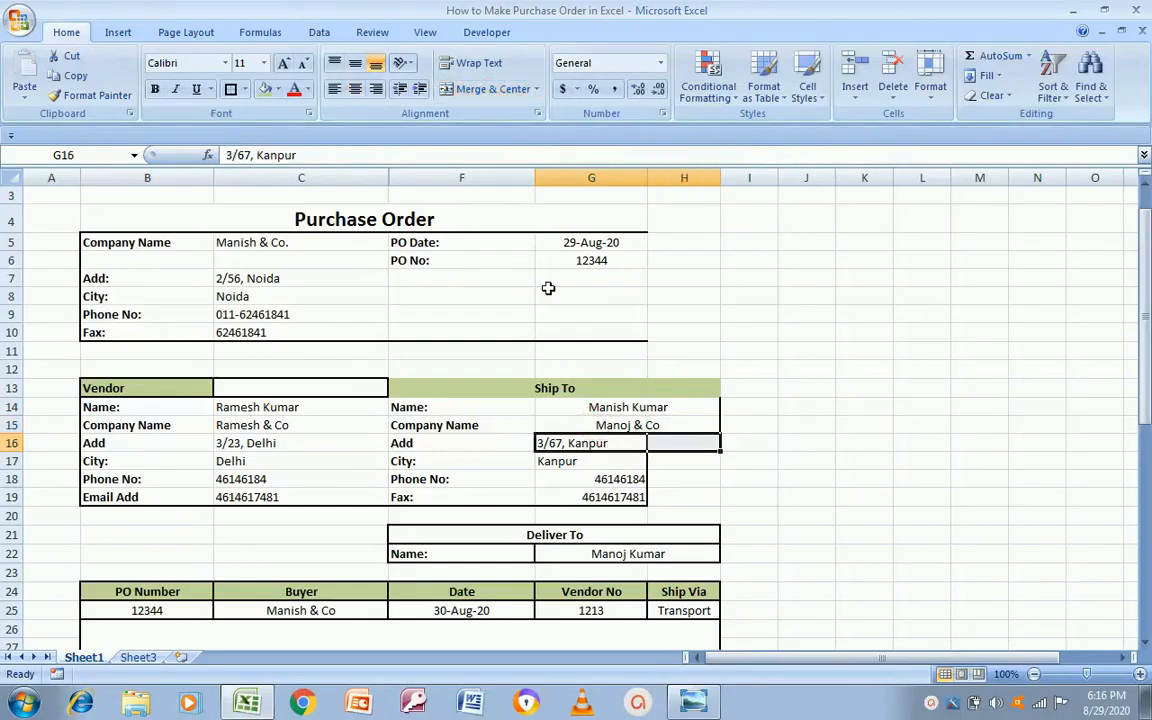
click(482, 89)
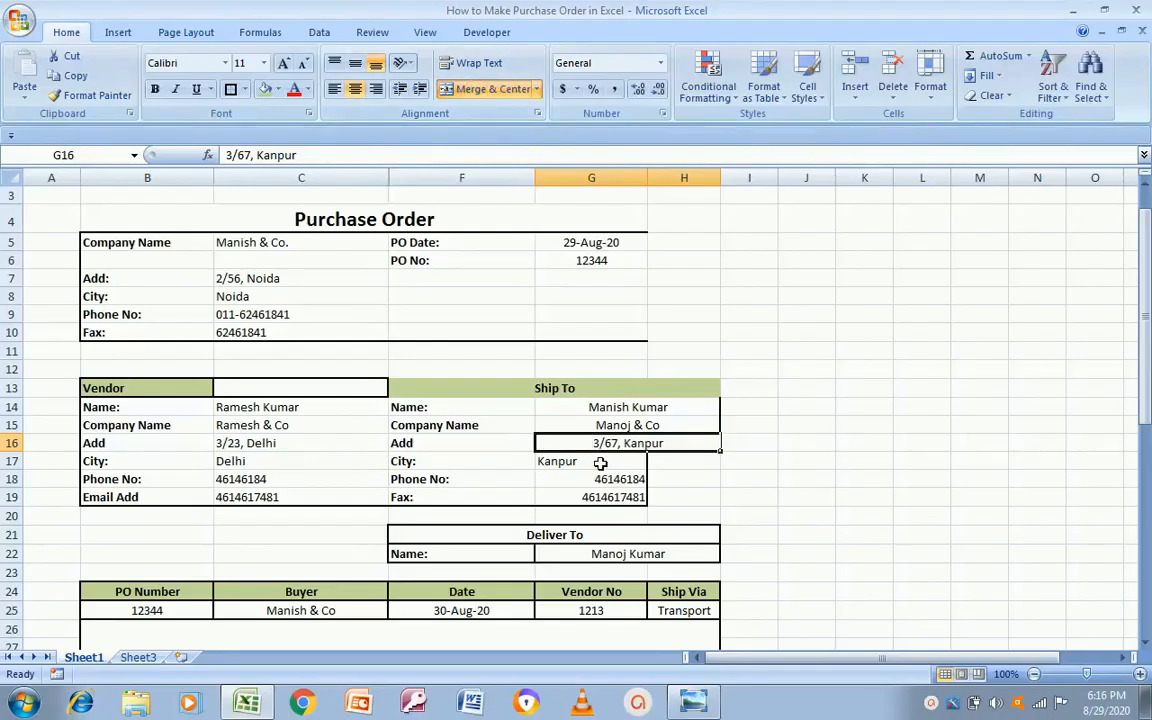
Step: Merge the city Kanpur across G17:H17 and the phone number across G18:H18
click(597, 460)
key(shift+Down)
key(Right)
key(Left)
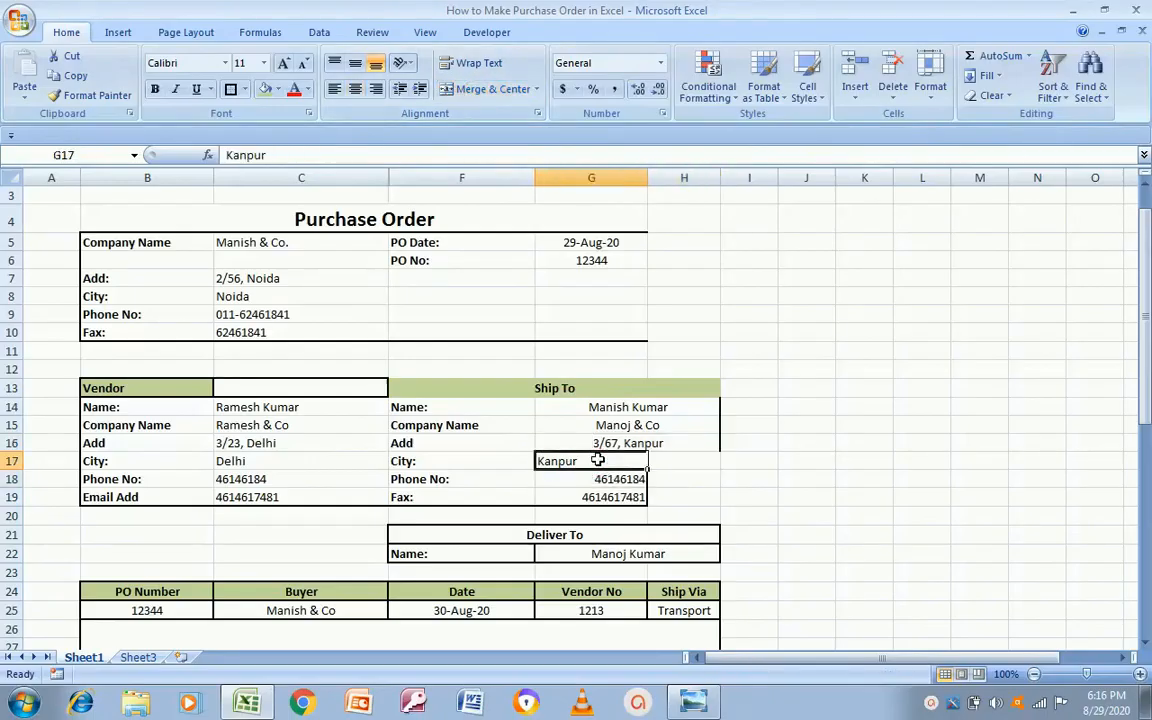
key(shift+Right)
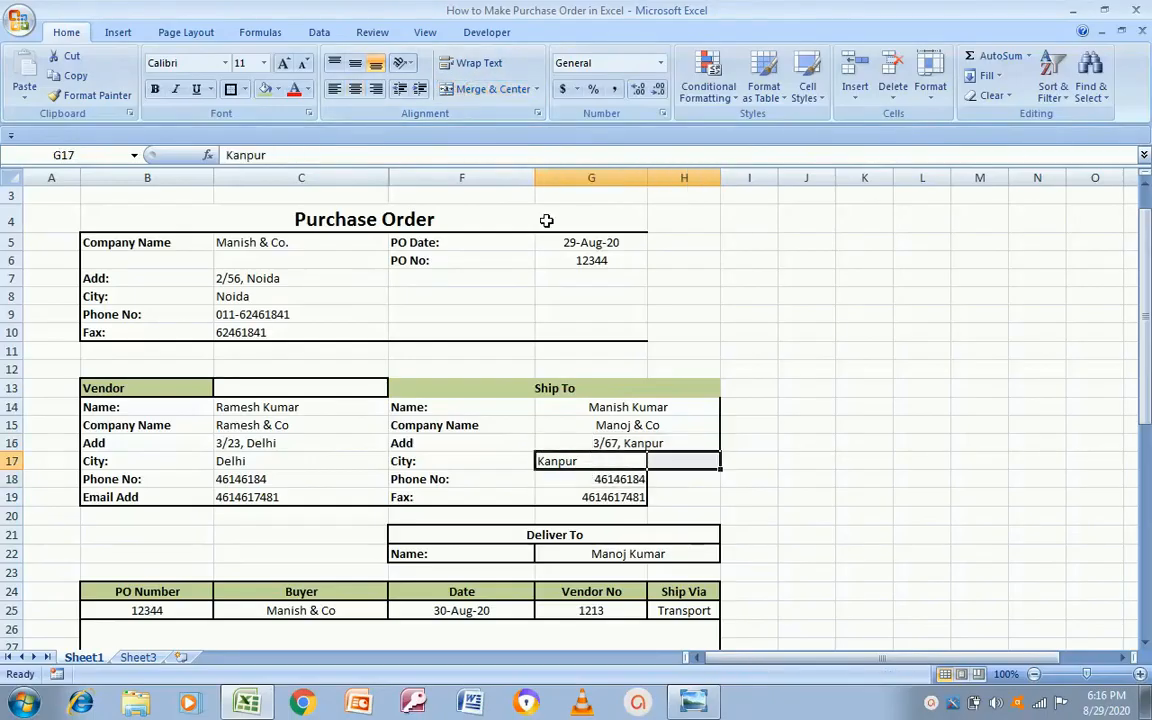
click(489, 89)
drag(627, 478, 662, 479)
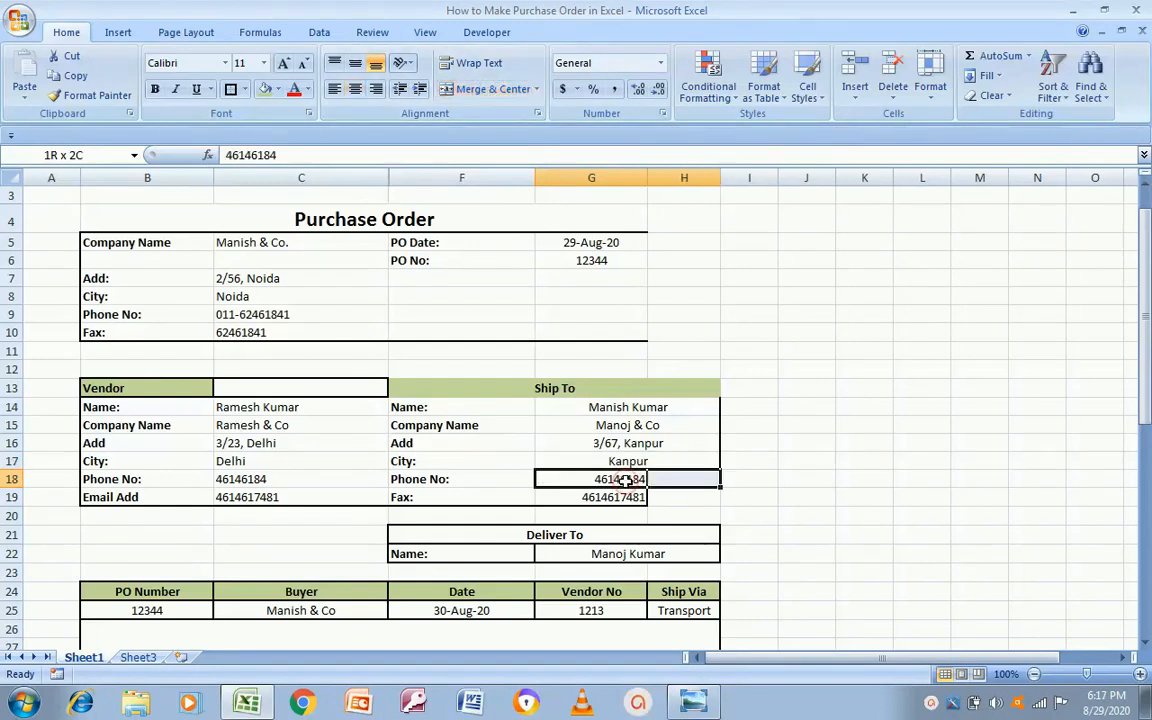
click(492, 89)
Step: Left-align the Ship To details in G14:H18
click(627, 407)
key(shift+Down)
key(shift+Down)
key(shift+Down)
key(shift+Down)
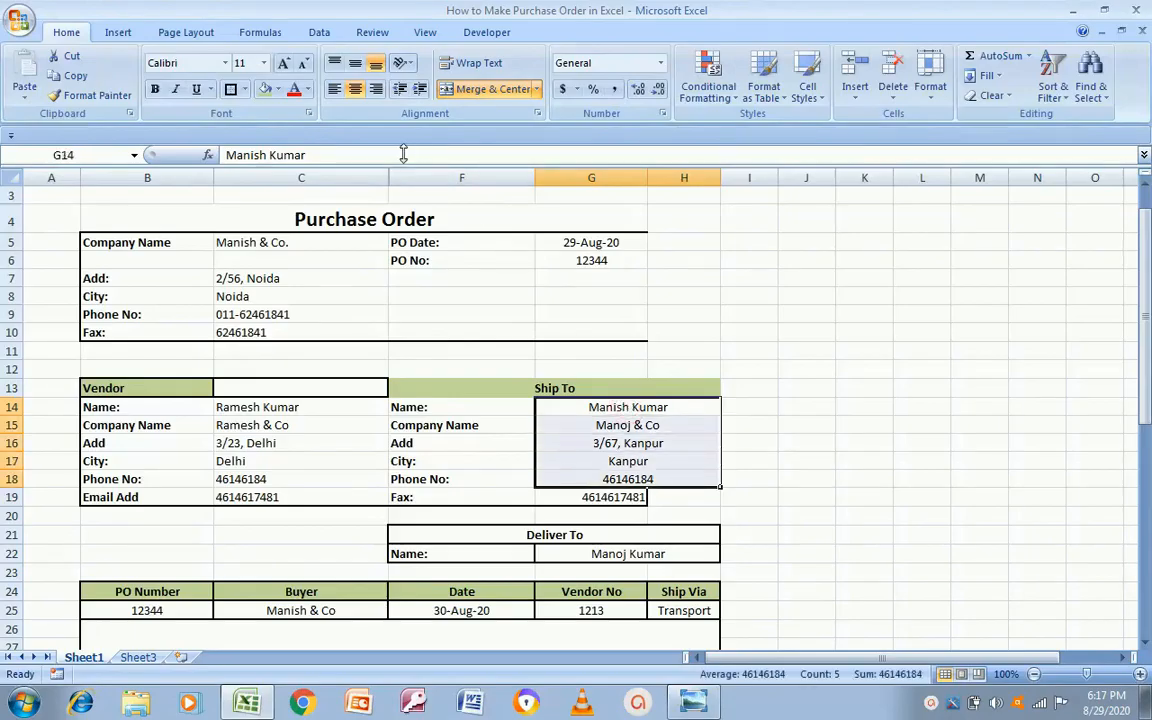
click(334, 89)
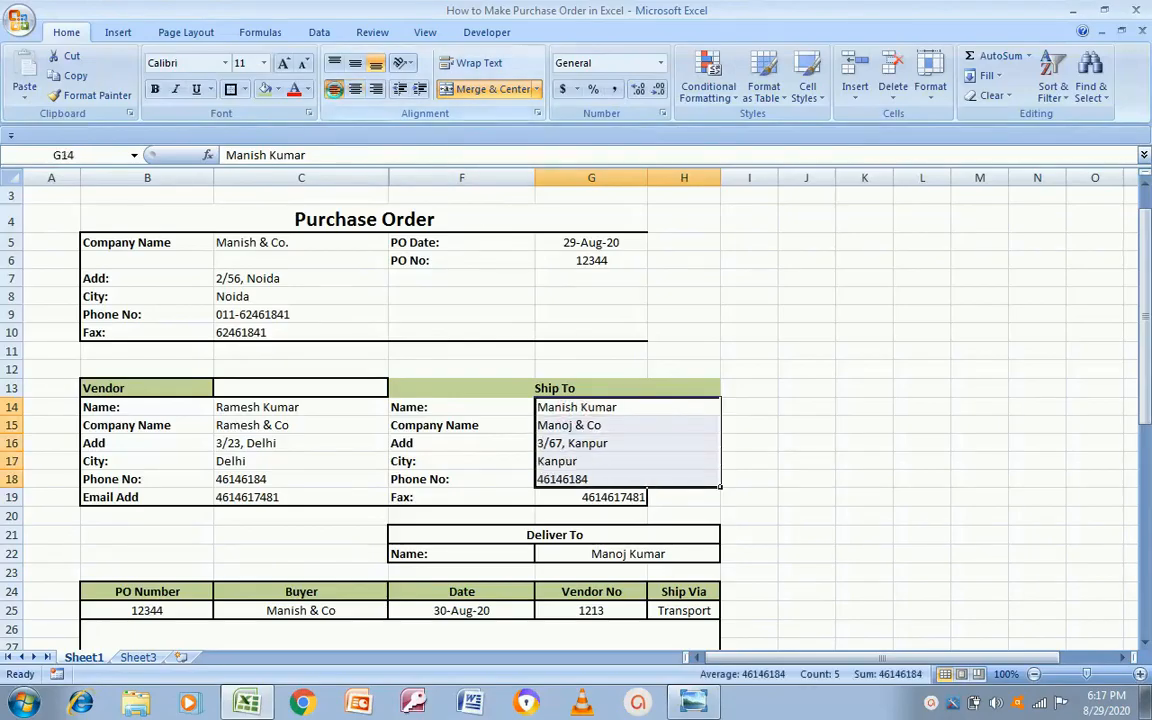
click(781, 420)
Step: Put an outside border around the whole Vendor and Ship To block B13:H19
click(590, 386)
key(Left)
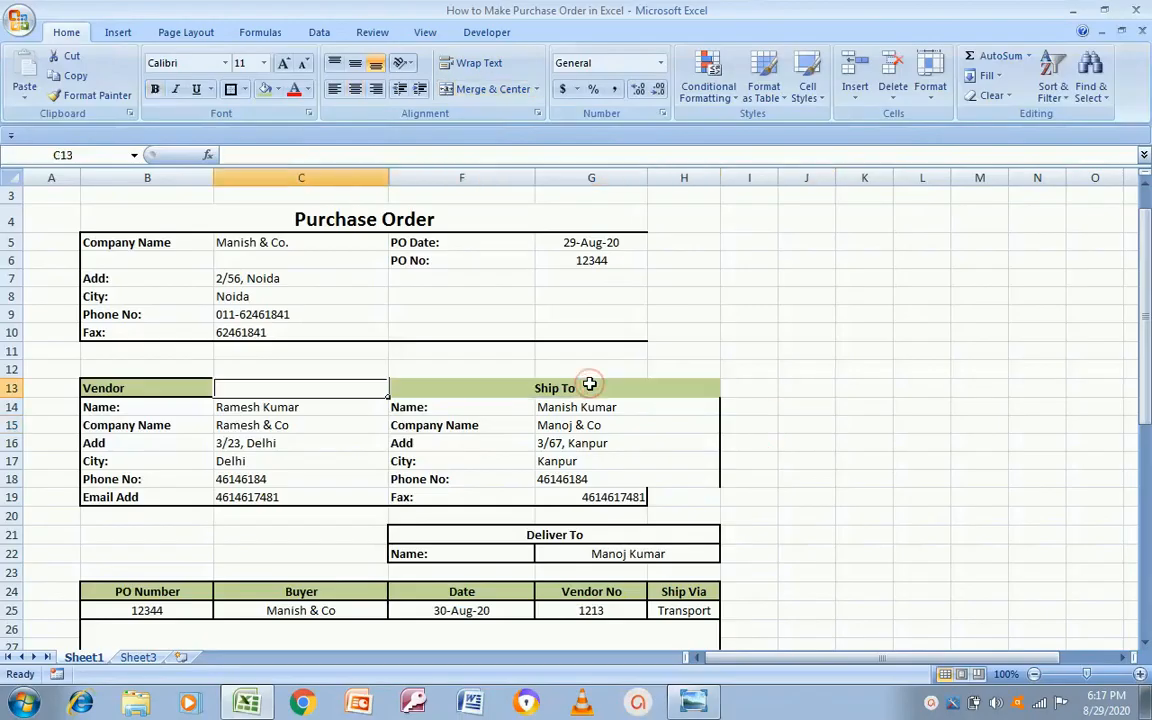
key(Left)
key(shift+Right)
key(shift+Right)
key(shift+Down)
key(shift+Down)
key(shift+Down)
key(shift+Down)
key(shift+Down)
key(shift+Down)
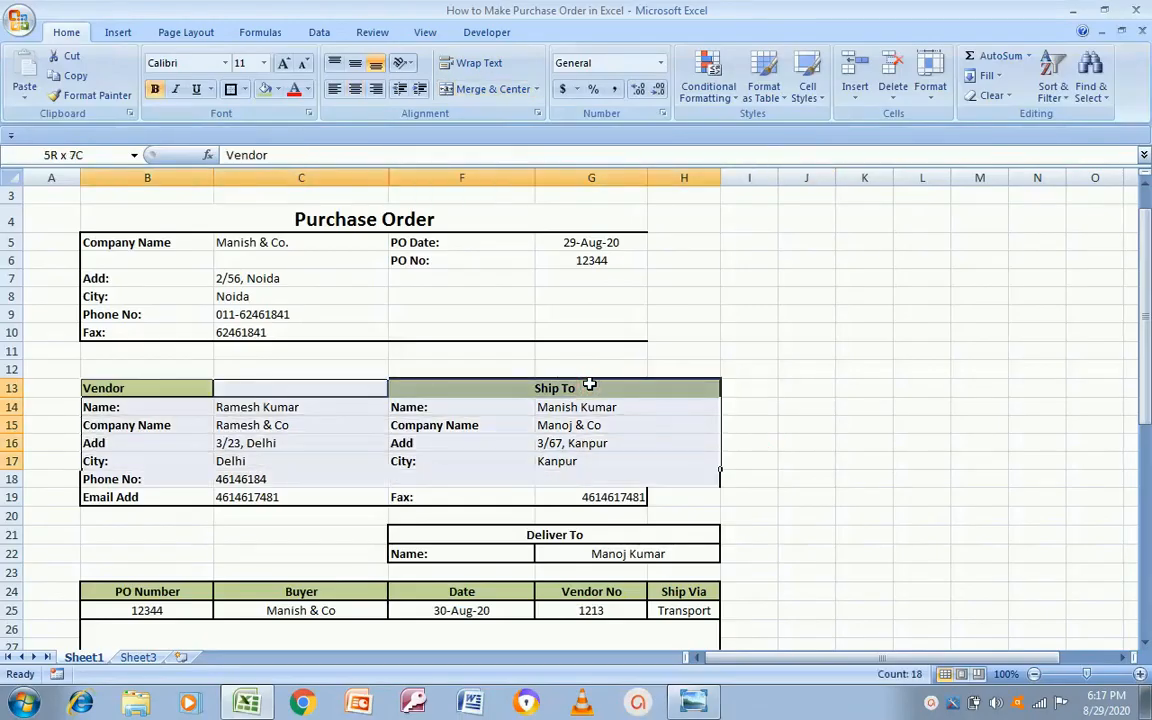
click(231, 89)
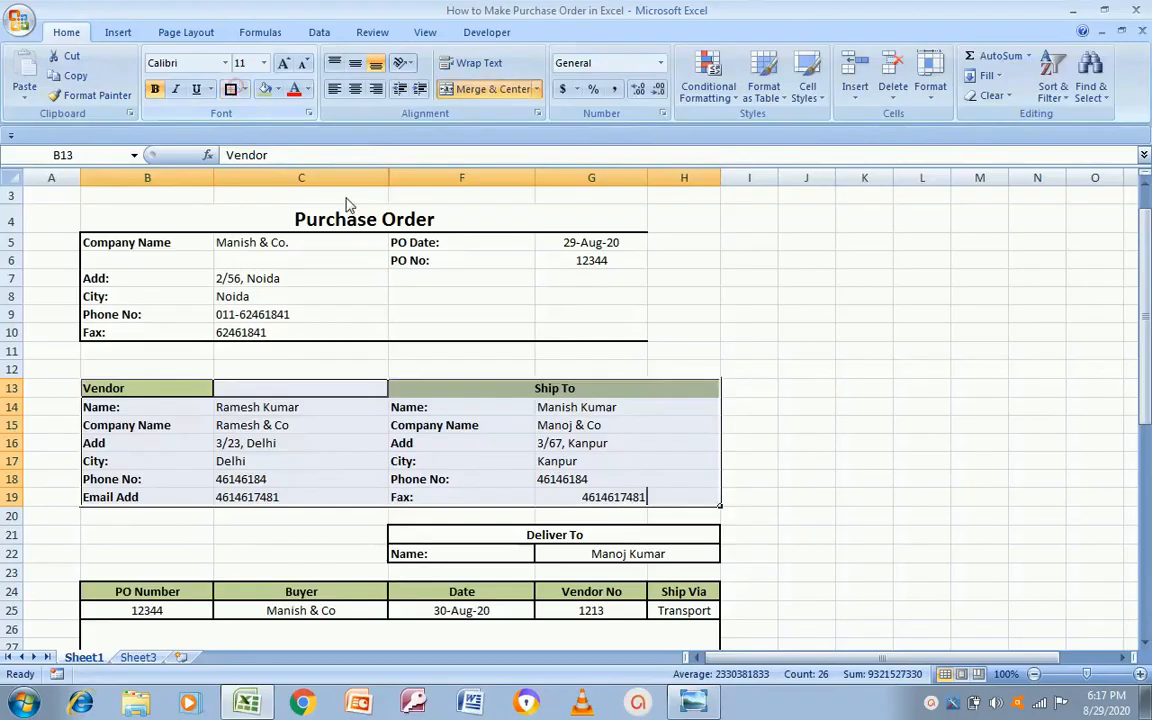
Step: Merge and centre the fax number across G19:H19
click(609, 494)
drag(609, 494, 684, 497)
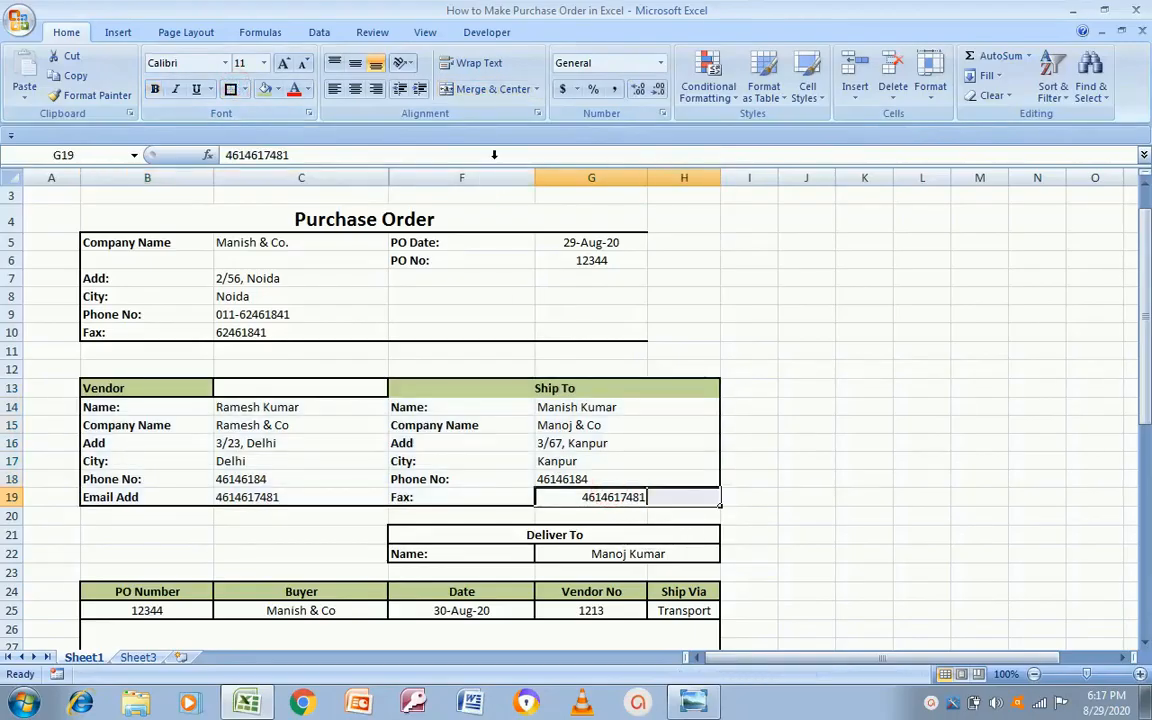
click(492, 89)
click(812, 478)
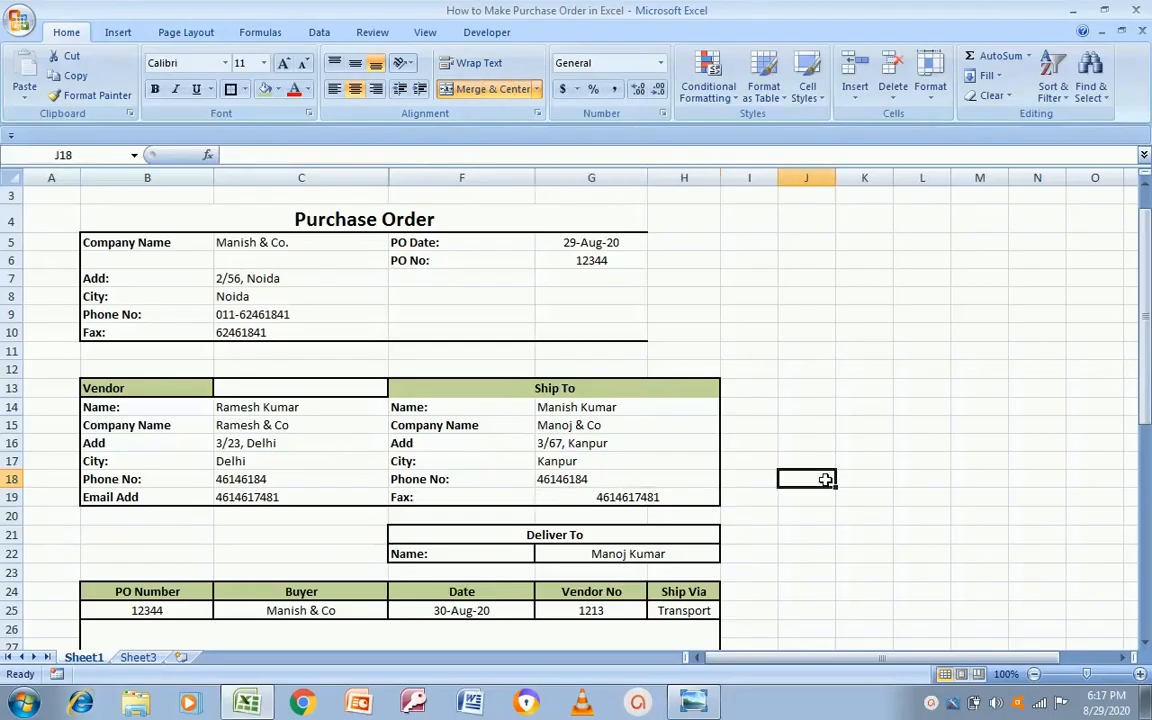
Step: Add a border around the Ship To header
click(425, 391)
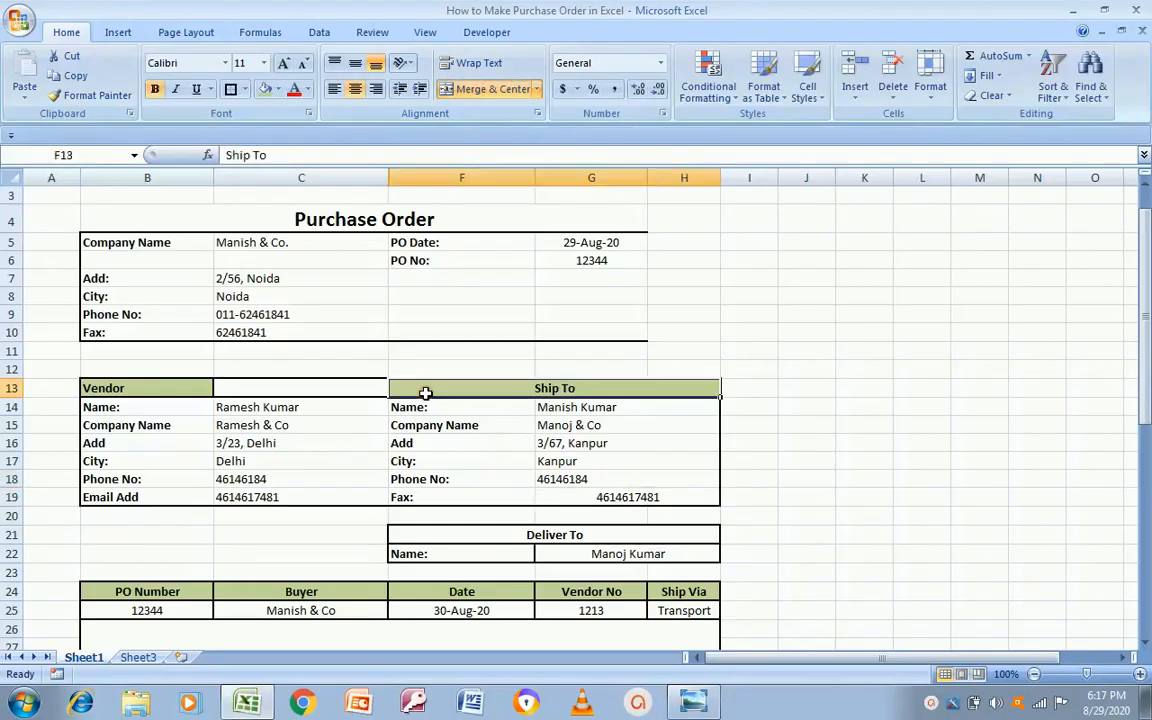
click(230, 89)
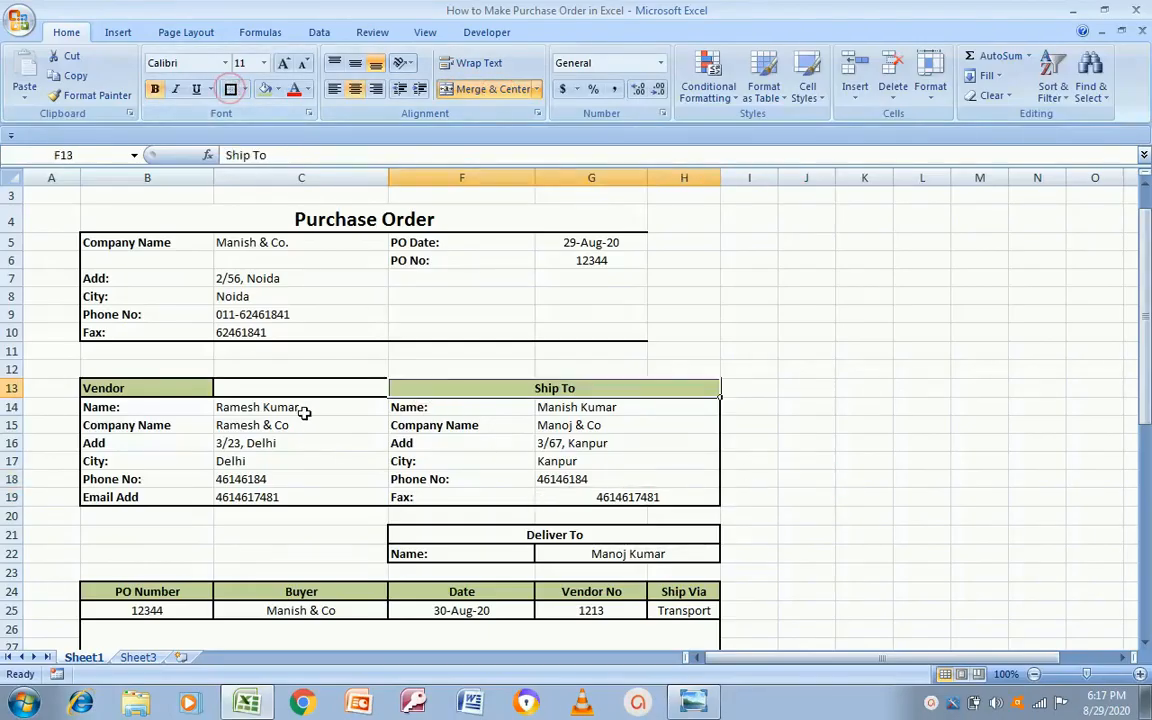
click(742, 440)
key(Left)
key(Left)
key(Left)
key(Left)
key(Up)
key(Up)
key(Up)
key(Up)
key(Up)
key(Up)
key(Up)
key(Up)
key(Up)
key(Up)
key(Up)
key(Up)
key(Up)
key(Up)
key(Up)
Step: Give the Purchase Order title a border and a lavender fill
key(Down)
key(Down)
key(Down)
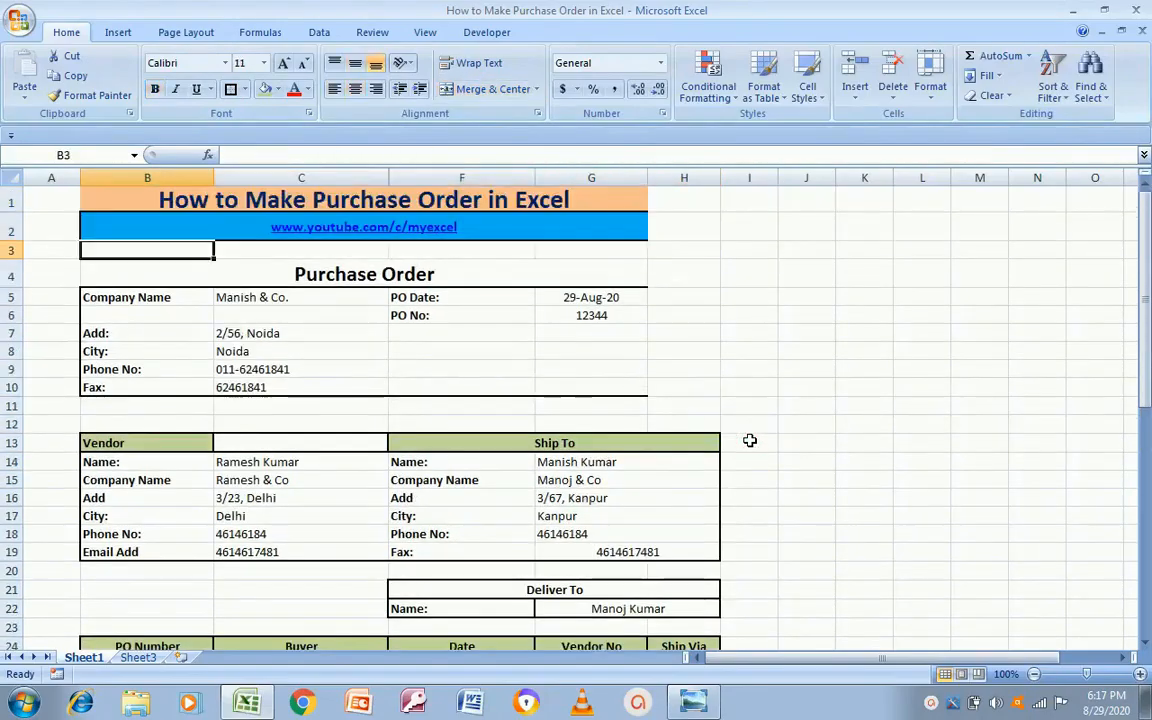
click(230, 90)
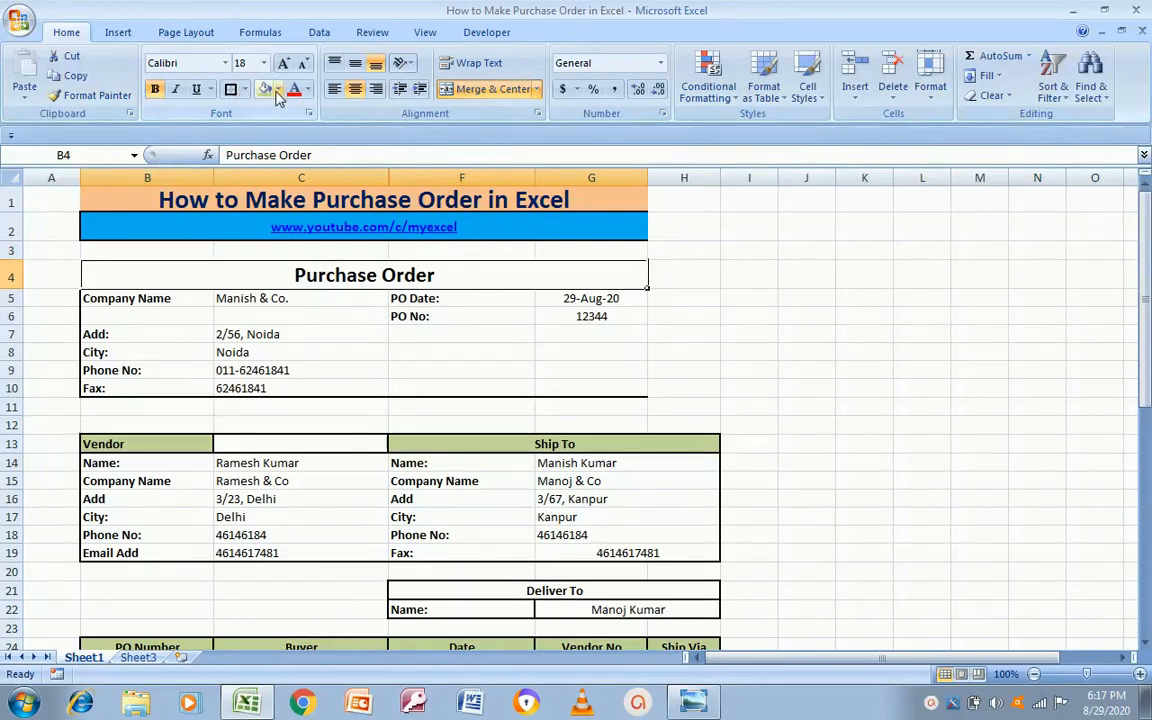
click(277, 90)
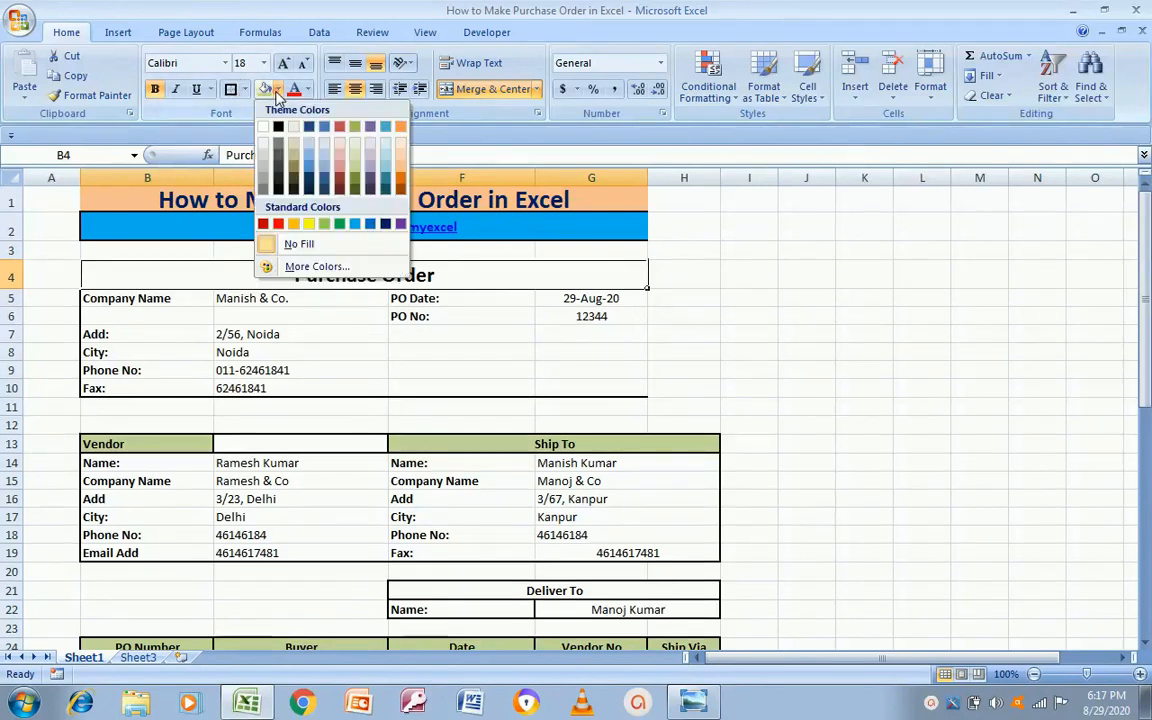
click(370, 158)
click(545, 352)
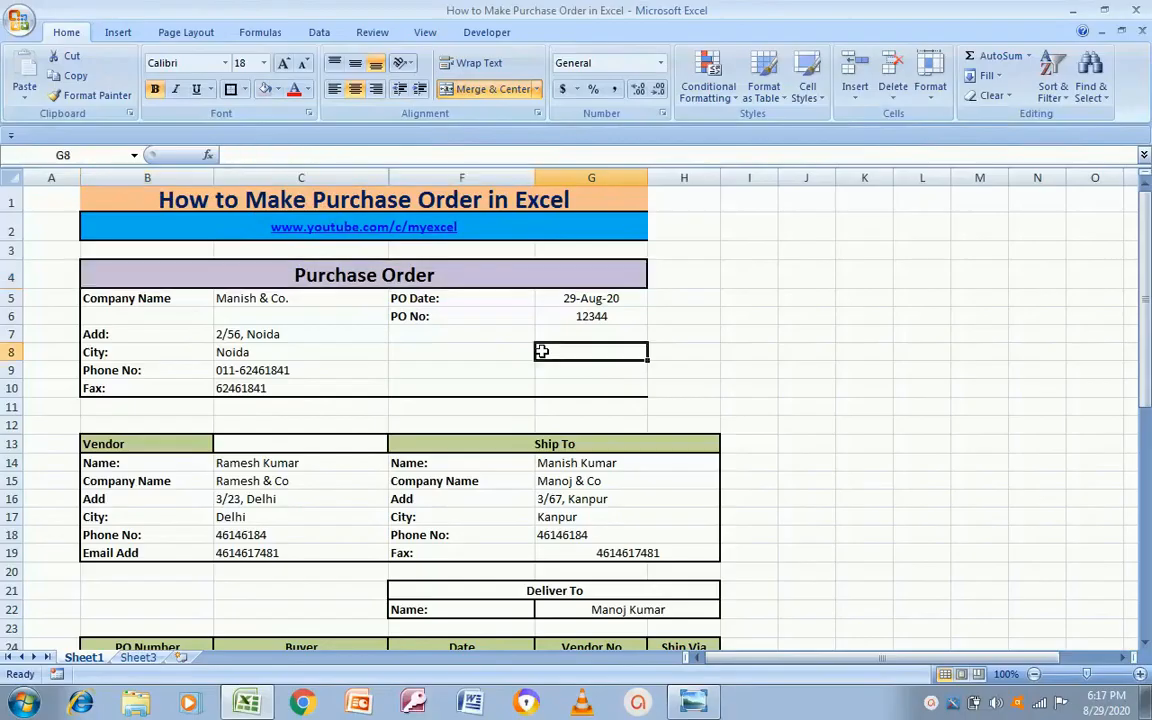
Step: Merge the PO date across G5:H5 and the PO number across G6:H6
click(147, 300)
key(shift+Right)
key(shift+Right)
key(shift+Right)
key(shift+Right)
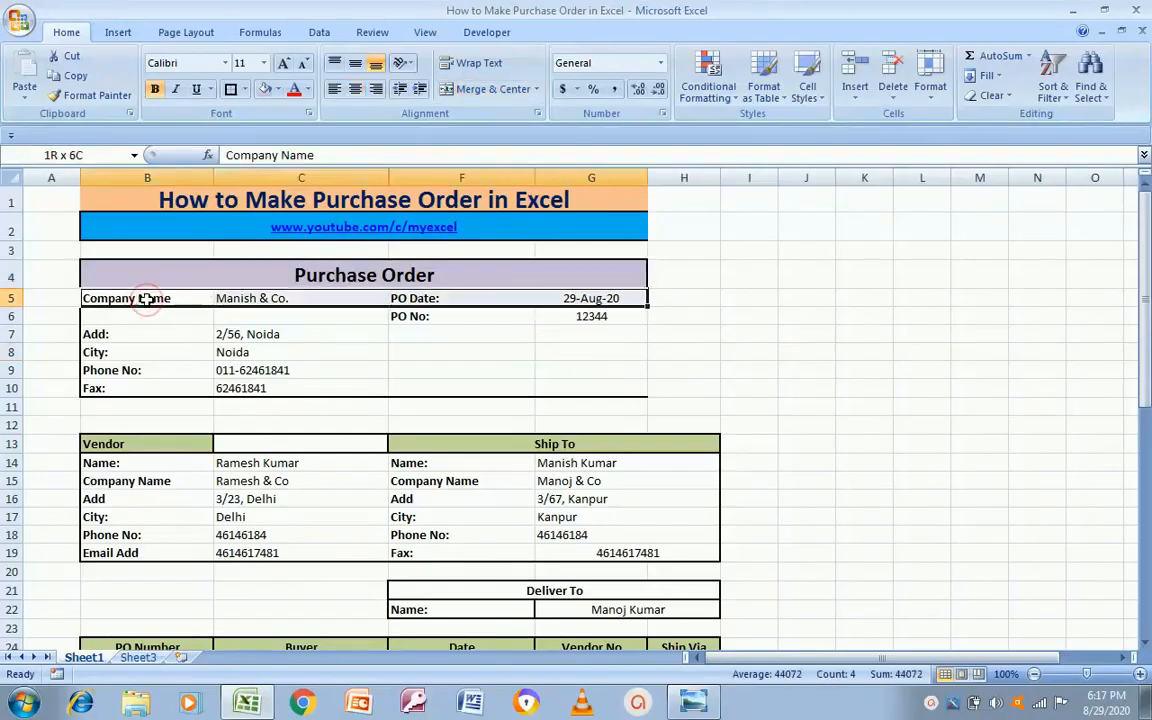
key(Right)
key(Right)
key(Right)
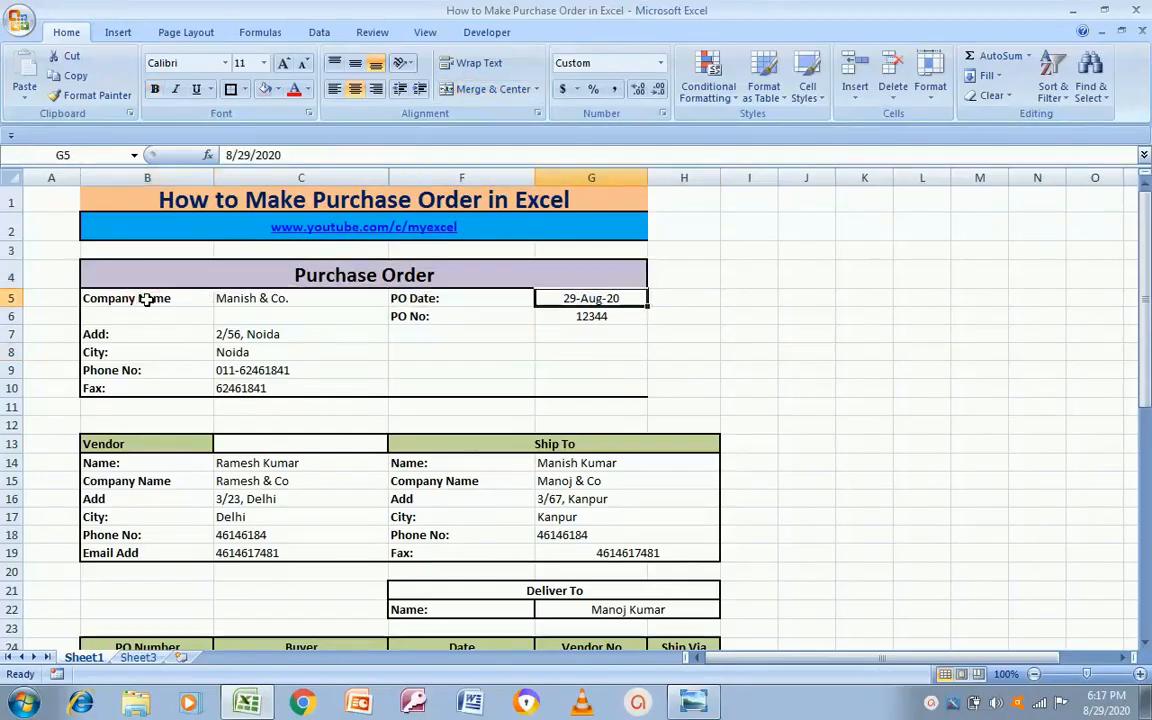
key(shift+Right)
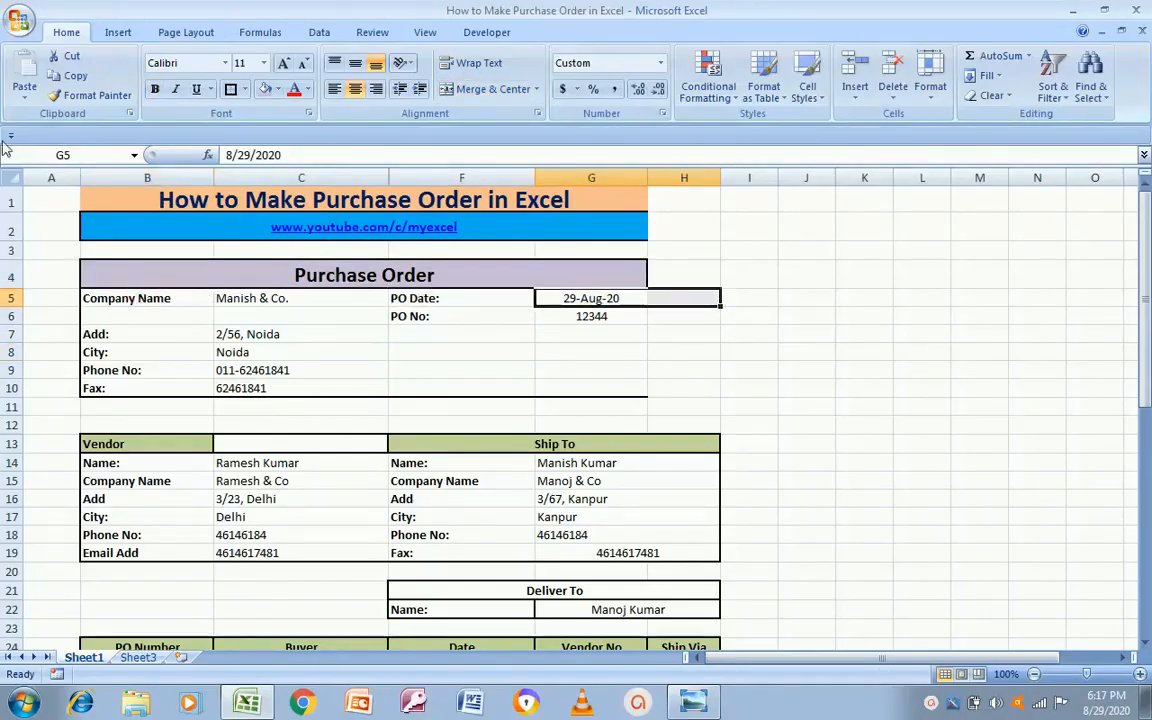
click(490, 89)
click(586, 316)
key(shift+Right)
click(488, 90)
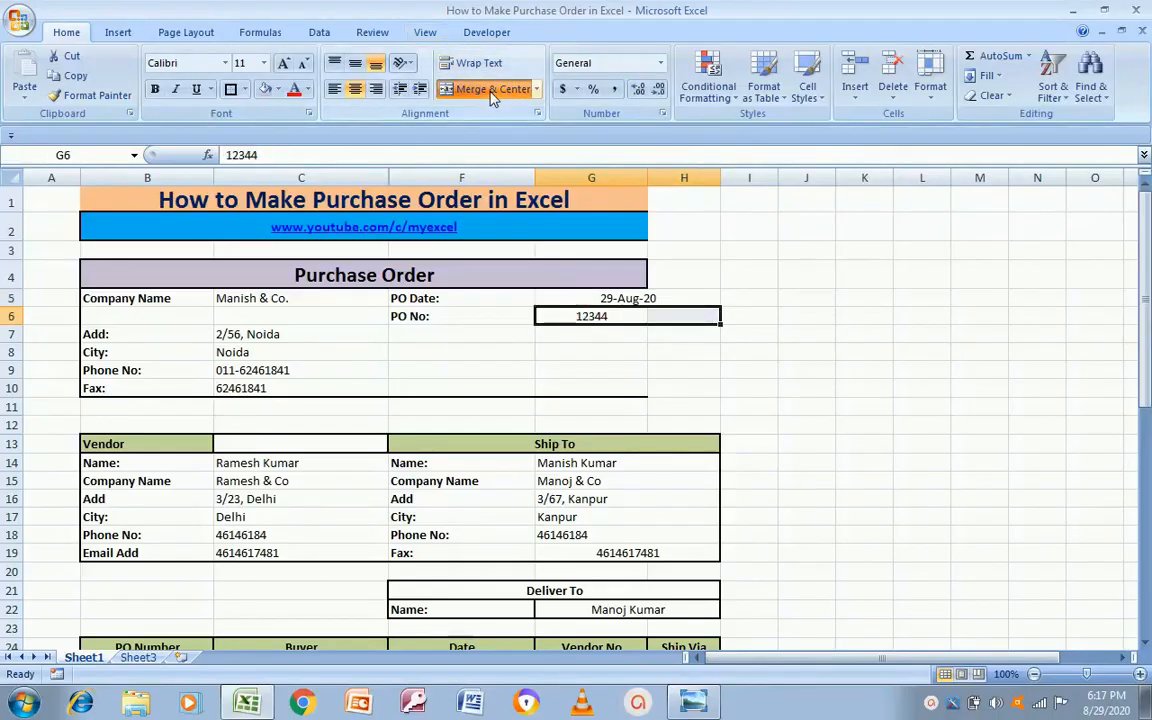
Step: Re-merge the Purchase Order title so it spans B4:H4
click(559, 345)
key(Up)
key(Up)
key(Up)
key(Left)
key(Right)
key(Down)
key(Up)
key(Left)
key(Left)
key(Left)
key(Up)
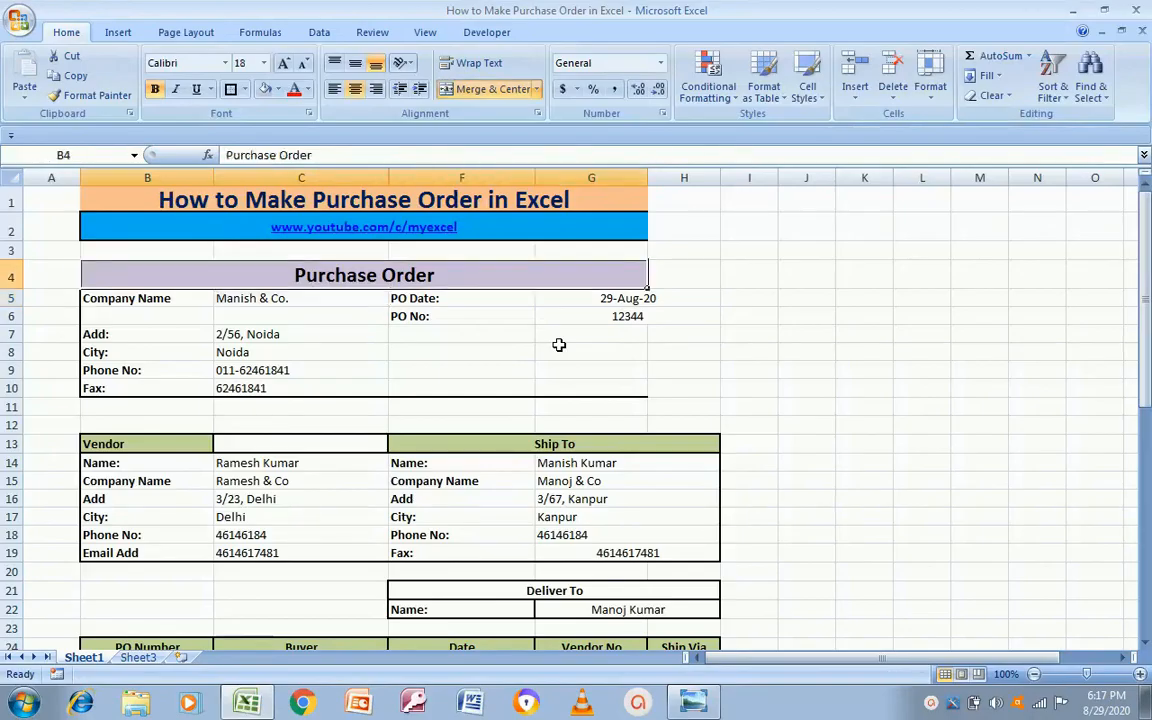
key(shift+Right)
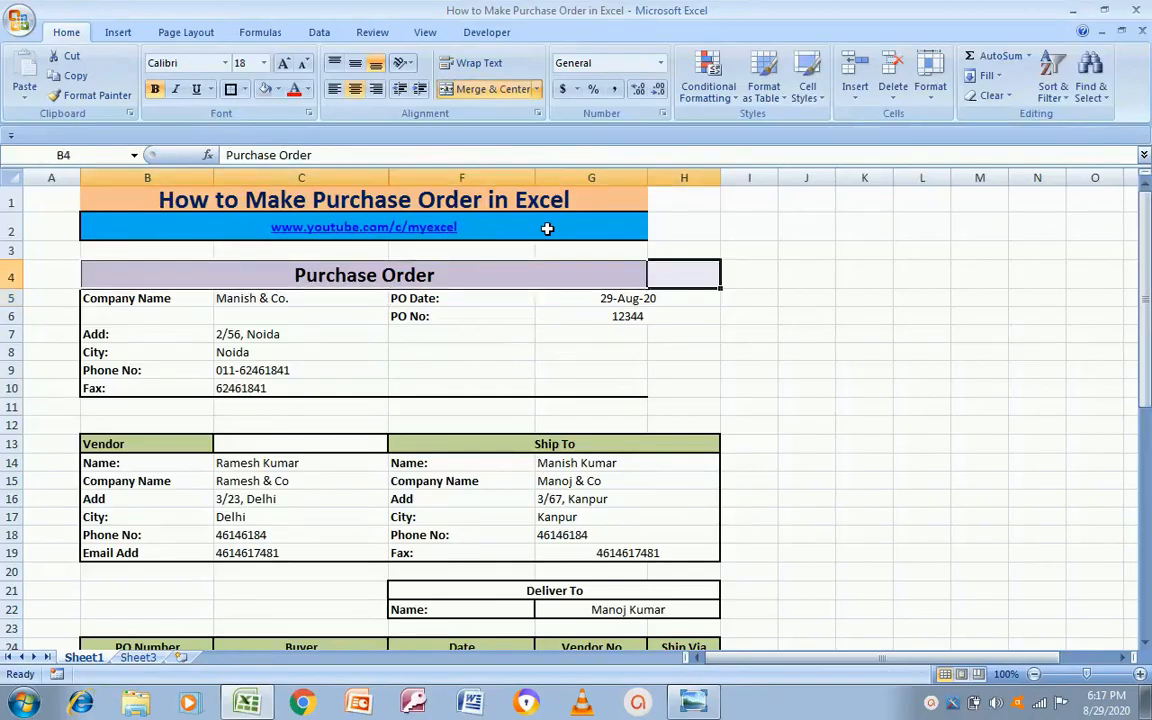
click(490, 90)
click(490, 90)
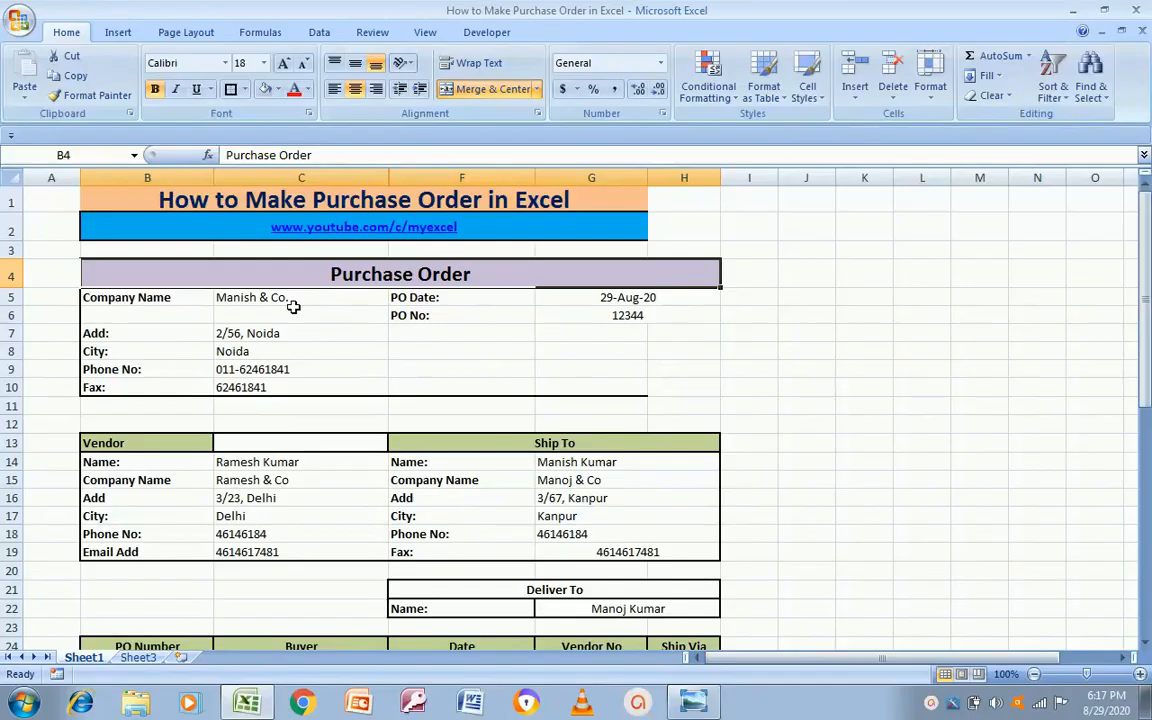
key(Down)
key(Up)
Step: Remove the title's thick border and box the company details block B5:H10
click(230, 90)
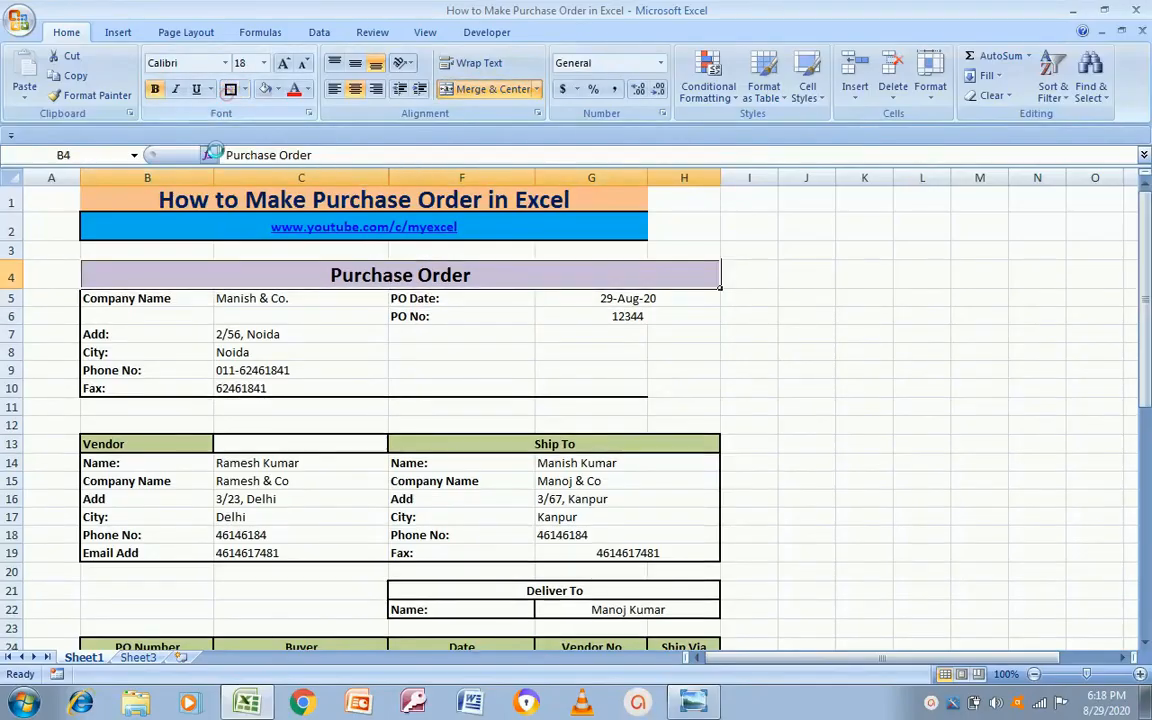
click(193, 302)
key(shift+Right)
key(shift+Right)
key(shift+Right)
key(shift+Right)
key(shift+Right)
key(shift+Right)
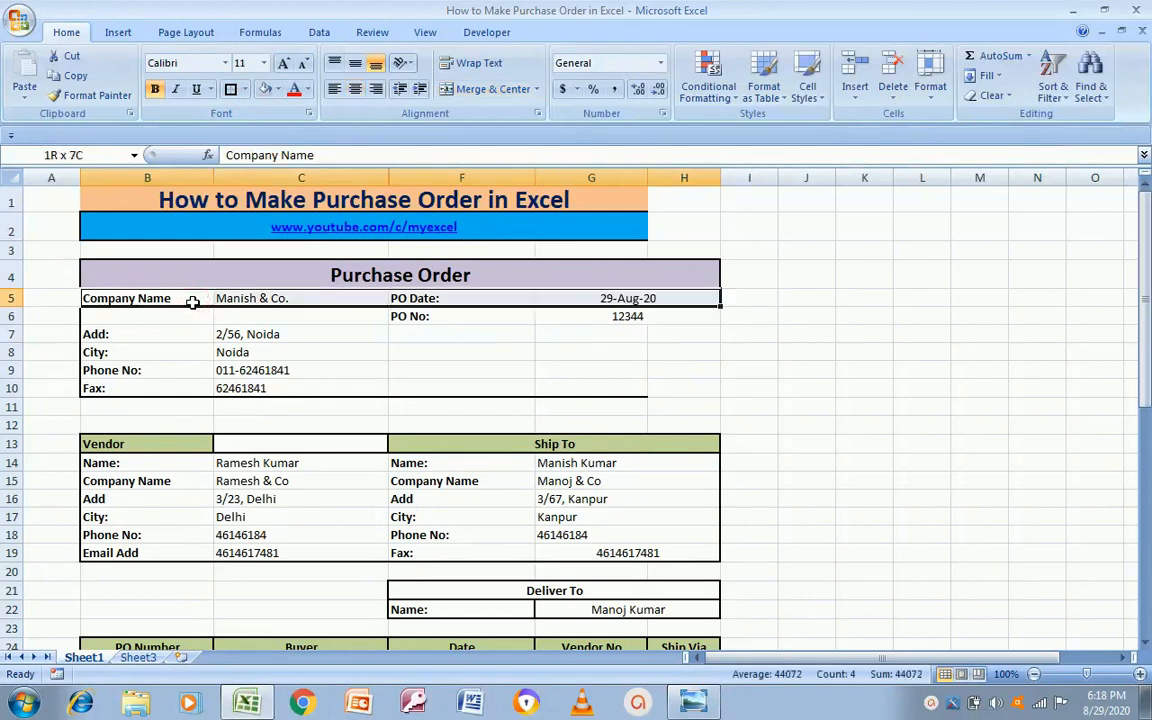
key(shift+Down)
key(shift+Down)
key(shift+Down)
key(shift+Down)
key(shift+Down)
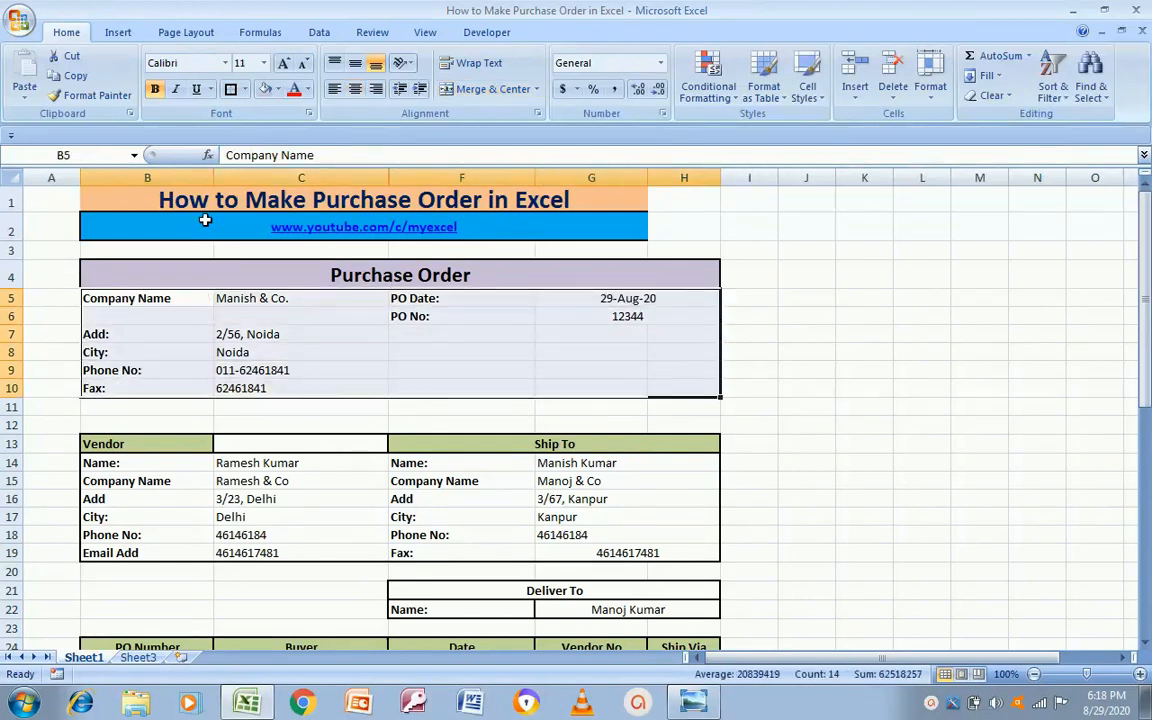
click(233, 88)
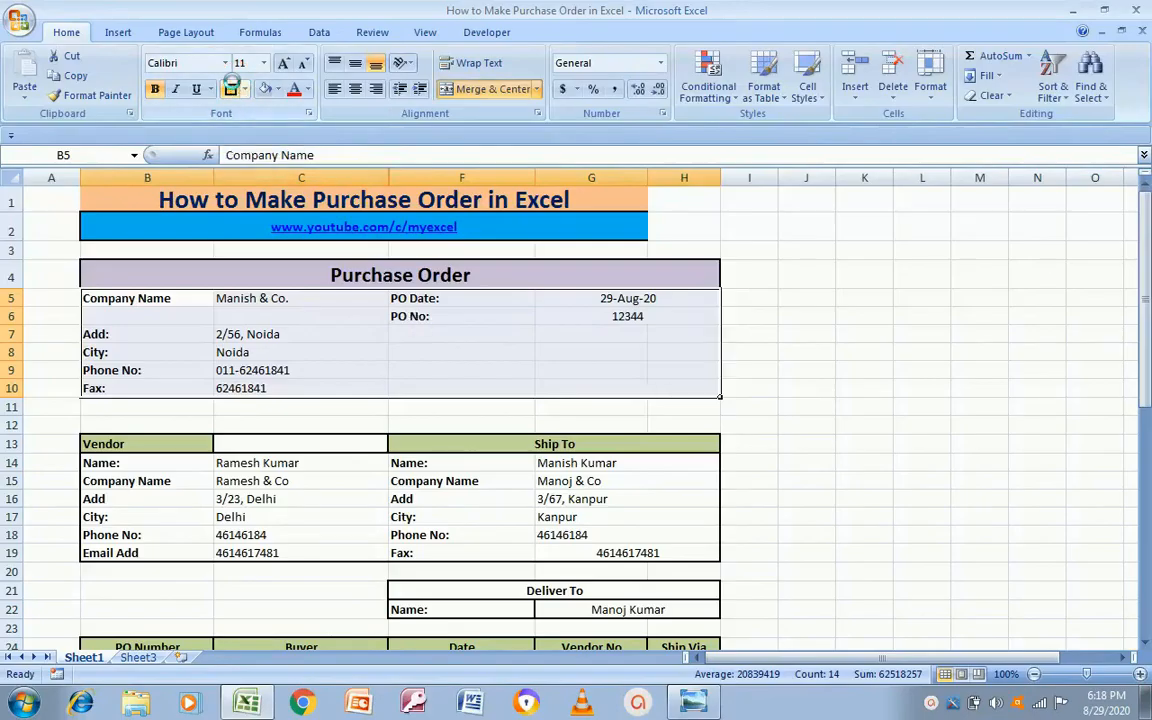
Step: Merge the blank rows B11:H12 into one block
key(Left)
key(Left)
key(Left)
key(Left)
key(Left)
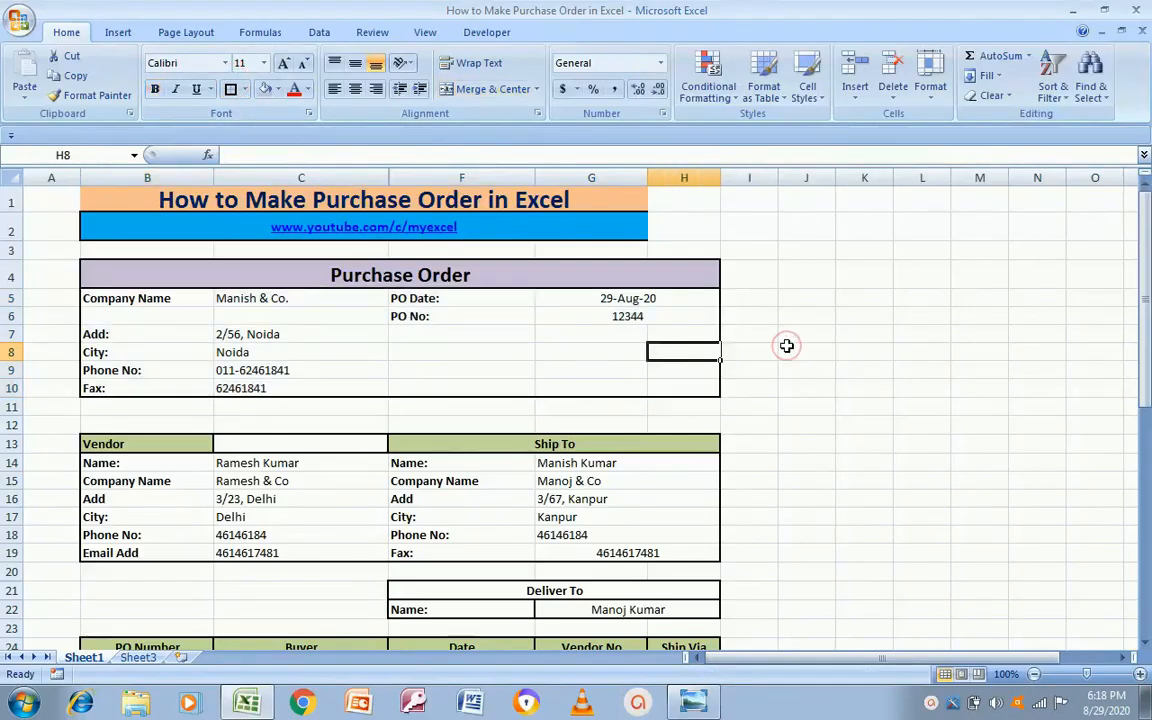
key(Up)
key(Up)
key(Up)
key(Left)
key(Down)
key(Down)
key(Down)
key(Down)
key(Down)
key(Down)
key(shift+Down)
key(shift+Right)
key(shift+Right)
key(shift+Right)
key(shift+Right)
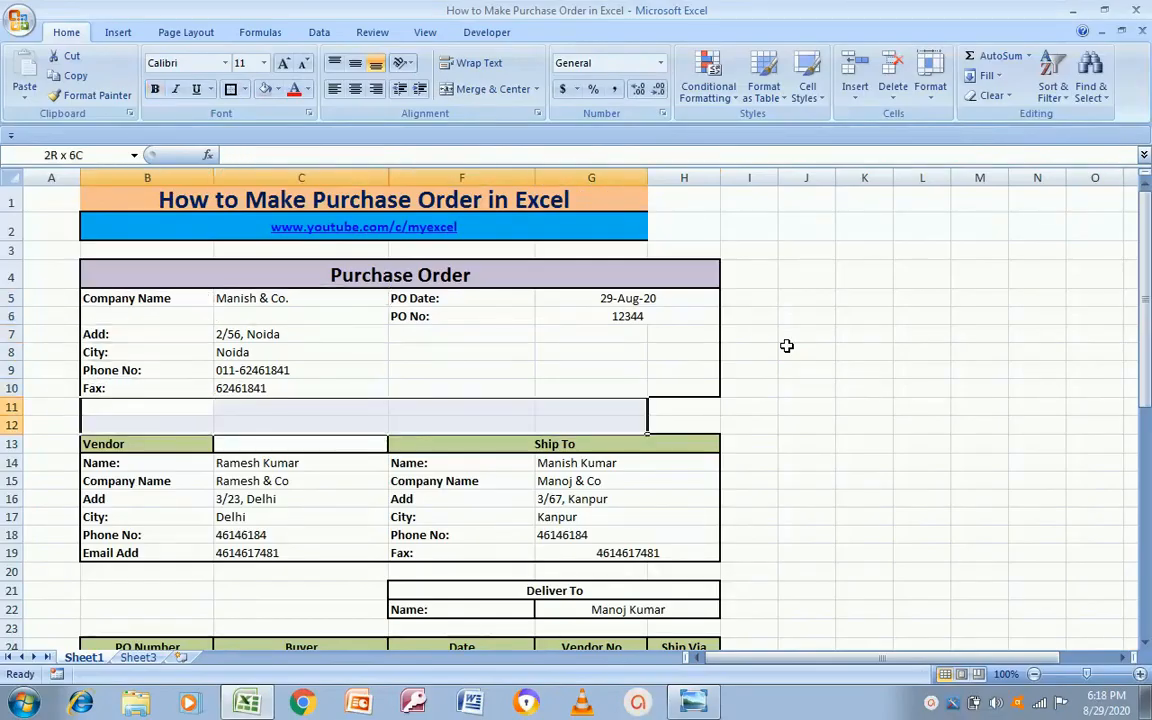
click(448, 88)
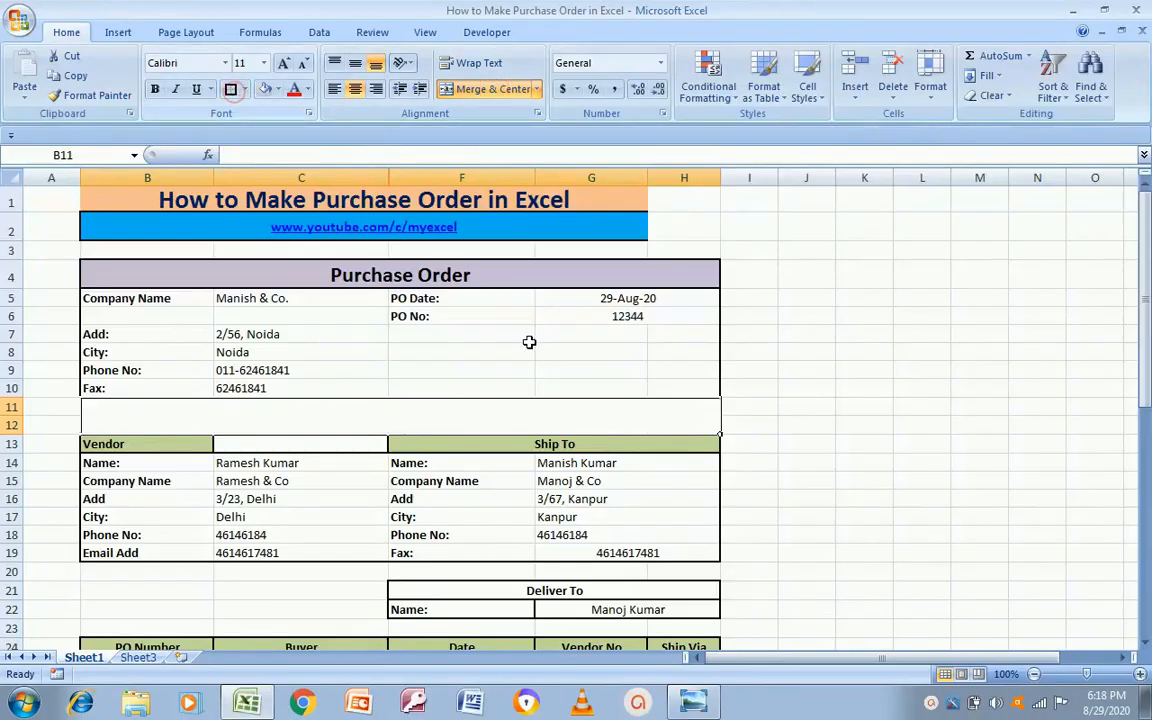
click(859, 492)
Step: Merge blank row B20:H20 and the empty block B21:C23 beside Deliver To
key(Left)
key(Left)
key(Left)
key(Left)
key(Left)
key(Left)
key(Down)
key(Down)
key(Down)
key(Left)
key(Down)
key(shift+Right)
key(shift+Right)
key(shift+Right)
key(shift+Right)
key(shift+Right)
key(shift+Right)
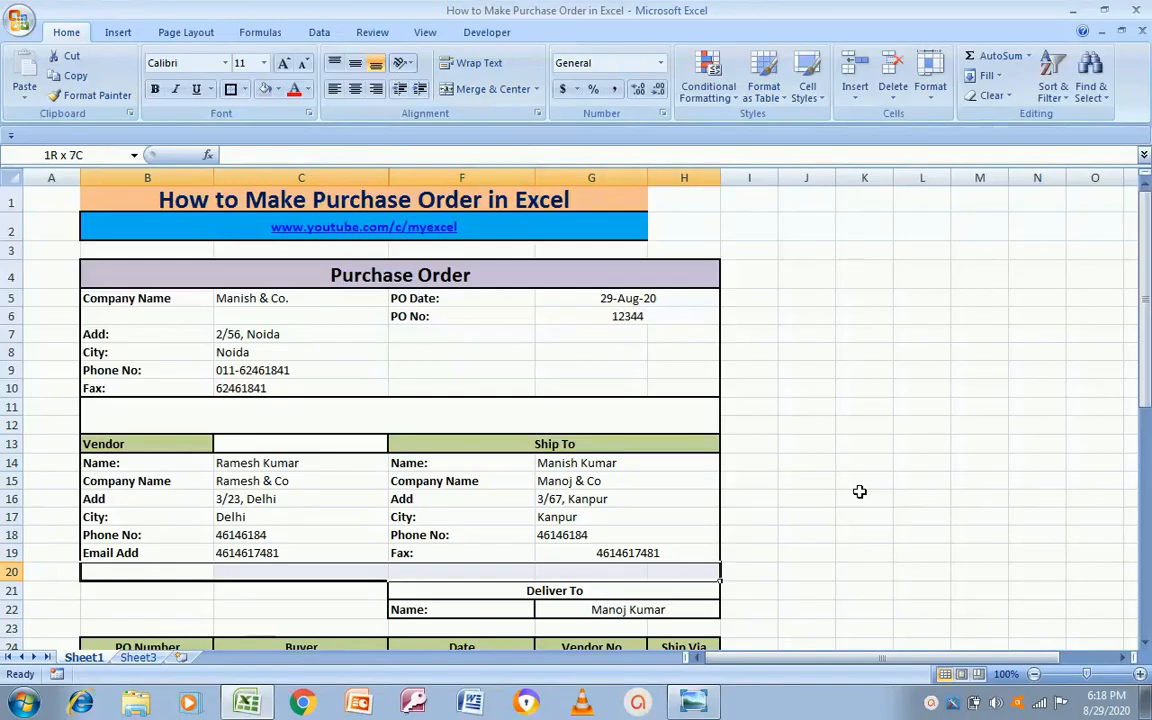
click(490, 89)
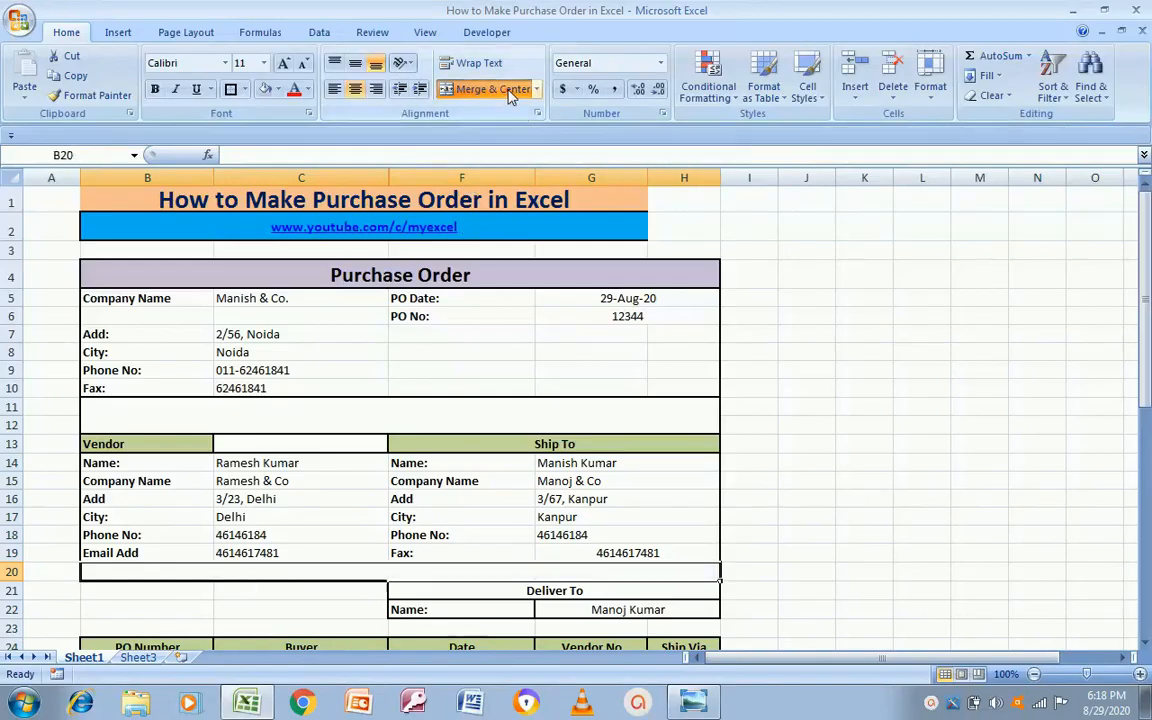
click(144, 595)
key(shift+Down)
key(shift+Down)
key(shift+Right)
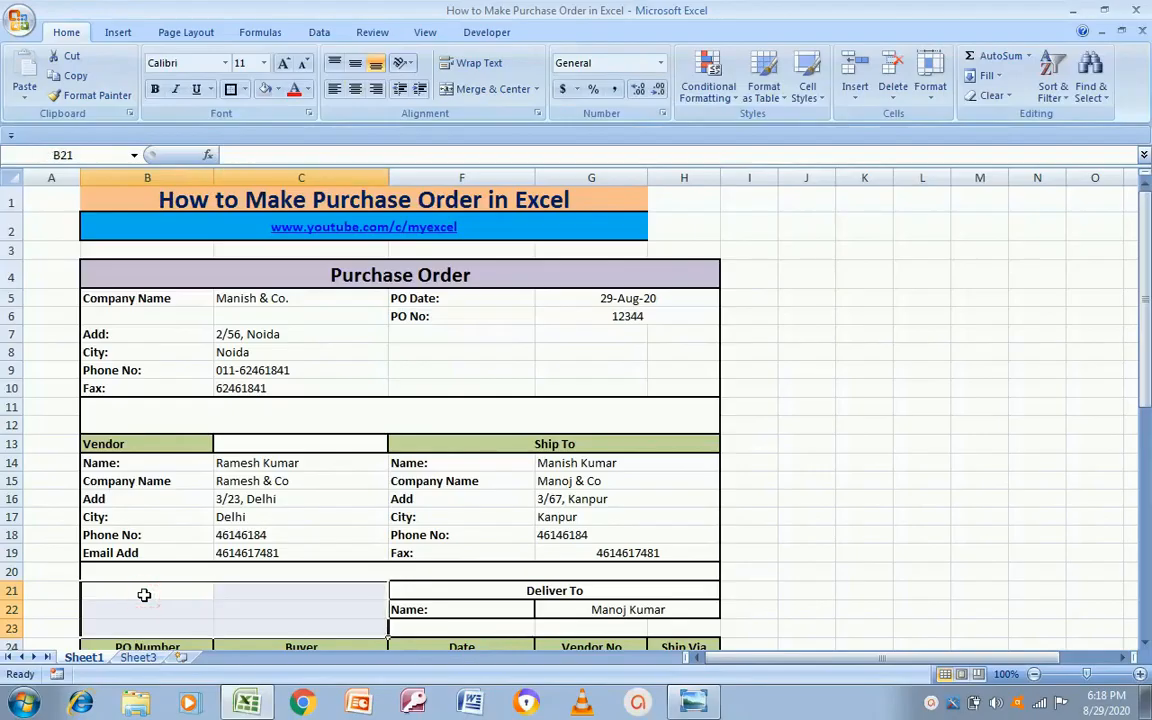
click(475, 92)
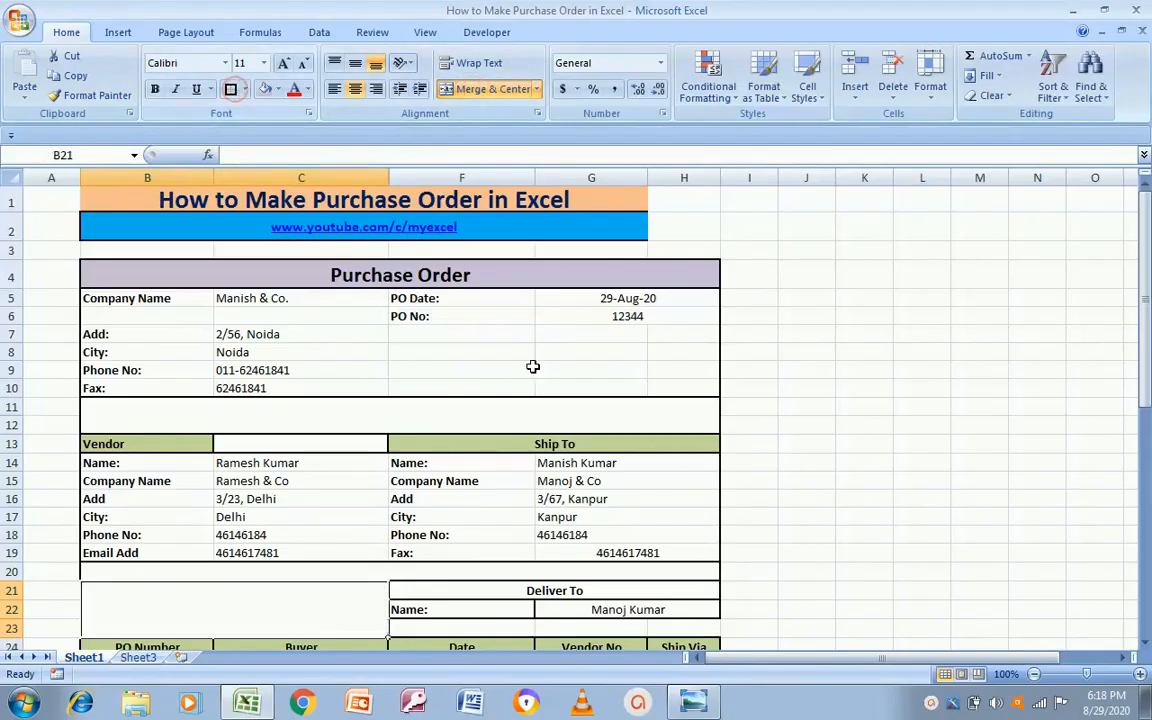
Step: Merge the blank row under Deliver To across F23:H23
click(805, 496)
key(Left)
key(Left)
key(Left)
key(Down)
key(Down)
key(Down)
key(Down)
key(Down)
key(Down)
key(Down)
key(Left)
key(shift+Right)
key(shift+Right)
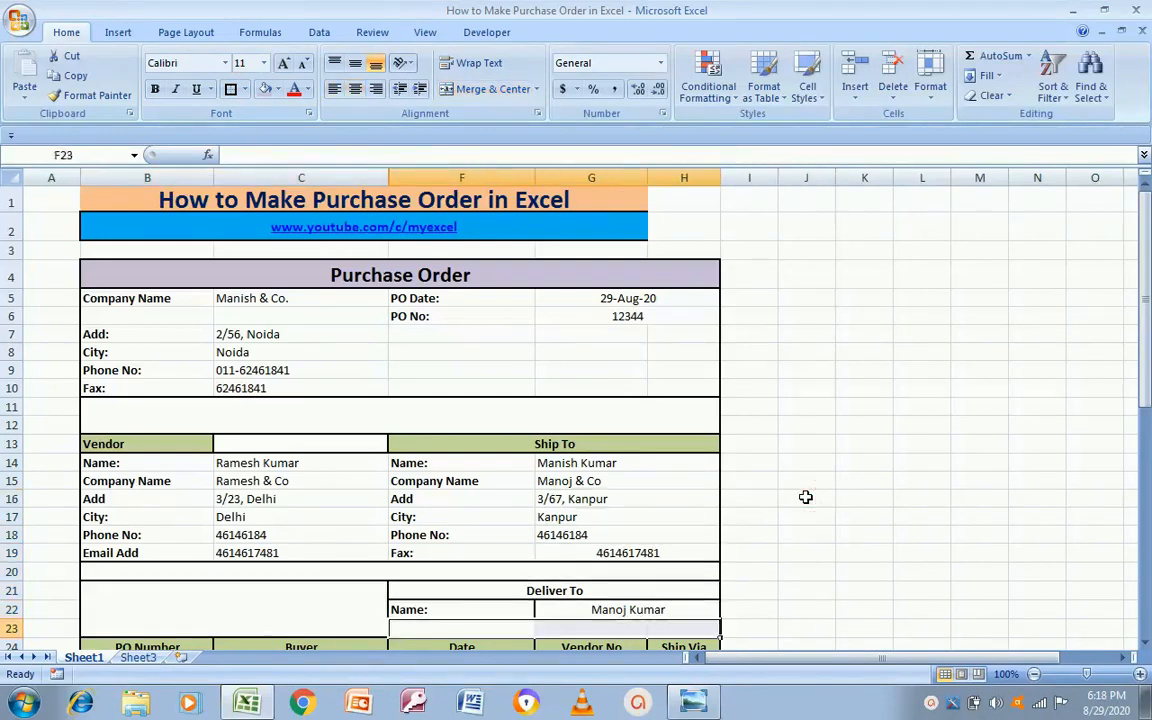
click(480, 89)
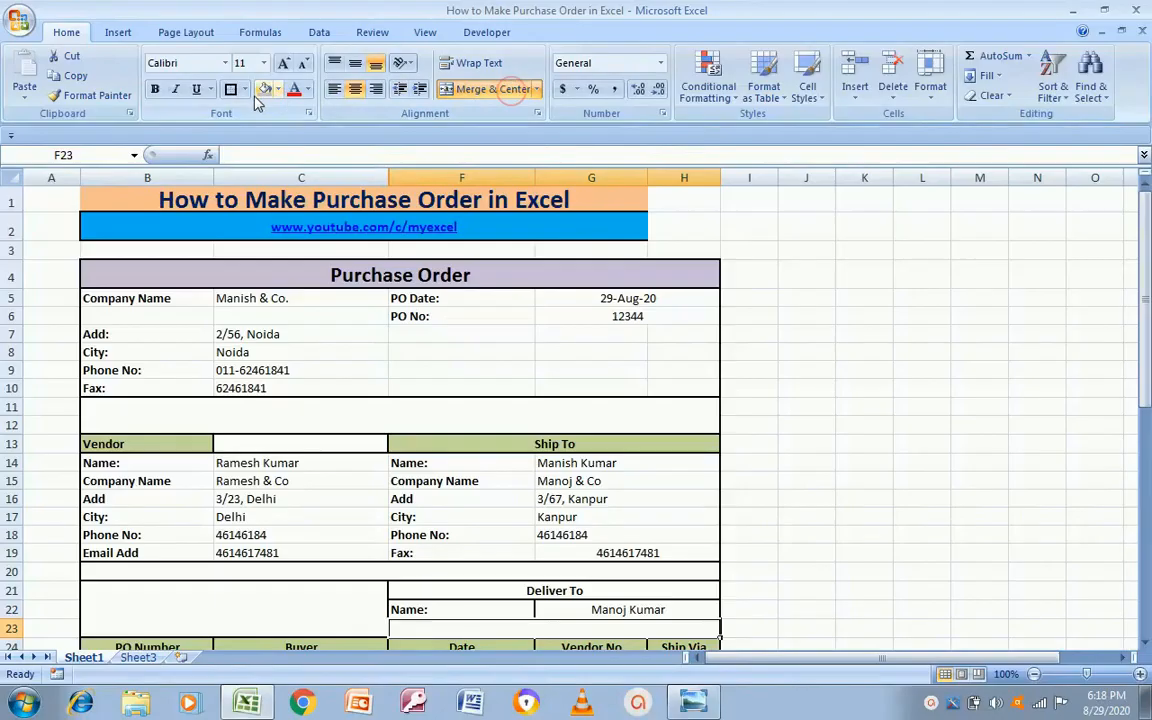
click(776, 409)
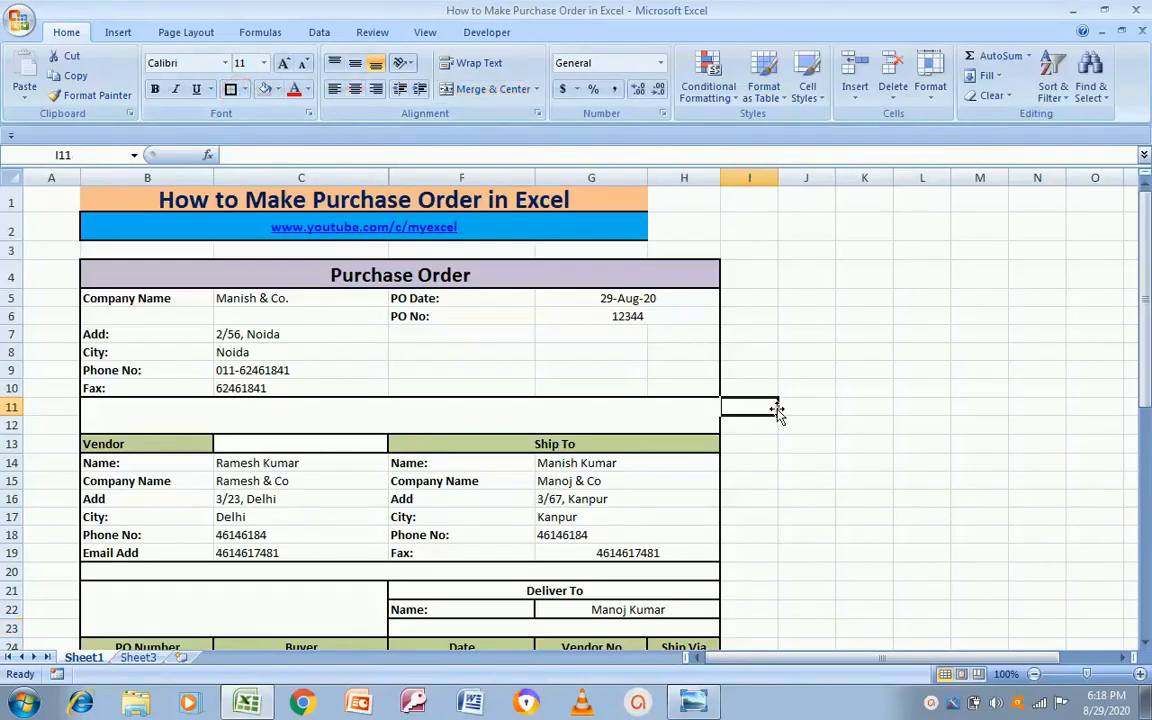
key(Left)
key(Left)
key(Down)
key(Down)
key(Down)
key(Down)
key(Down)
key(Down)
key(Down)
key(Down)
key(Down)
key(Down)
key(Down)
key(Down)
key(Down)
key(Down)
key(Down)
key(Down)
key(Down)
key(Down)
key(Down)
key(Down)
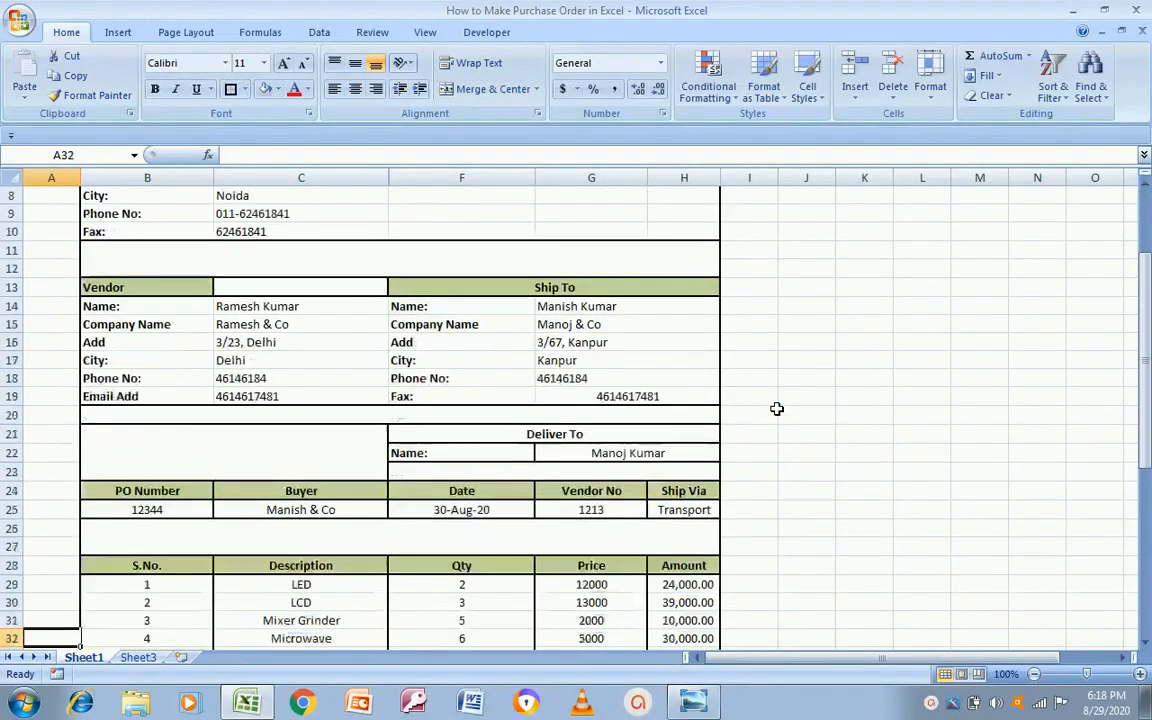
Step: Move to cell B50 below the total and start the 'Comments' note, following the template
key(Down)
key(Down)
key(Down)
key(Down)
key(Down)
key(Down)
key(Down)
key(Down)
key(Down)
key(Down)
key(Down)
key(Down)
key(Down)
key(Down)
key(Up)
key(Up)
key(Up)
key(Up)
key(Up)
key(Up)
key(Up)
key(Up)
key(Up)
key(Right)
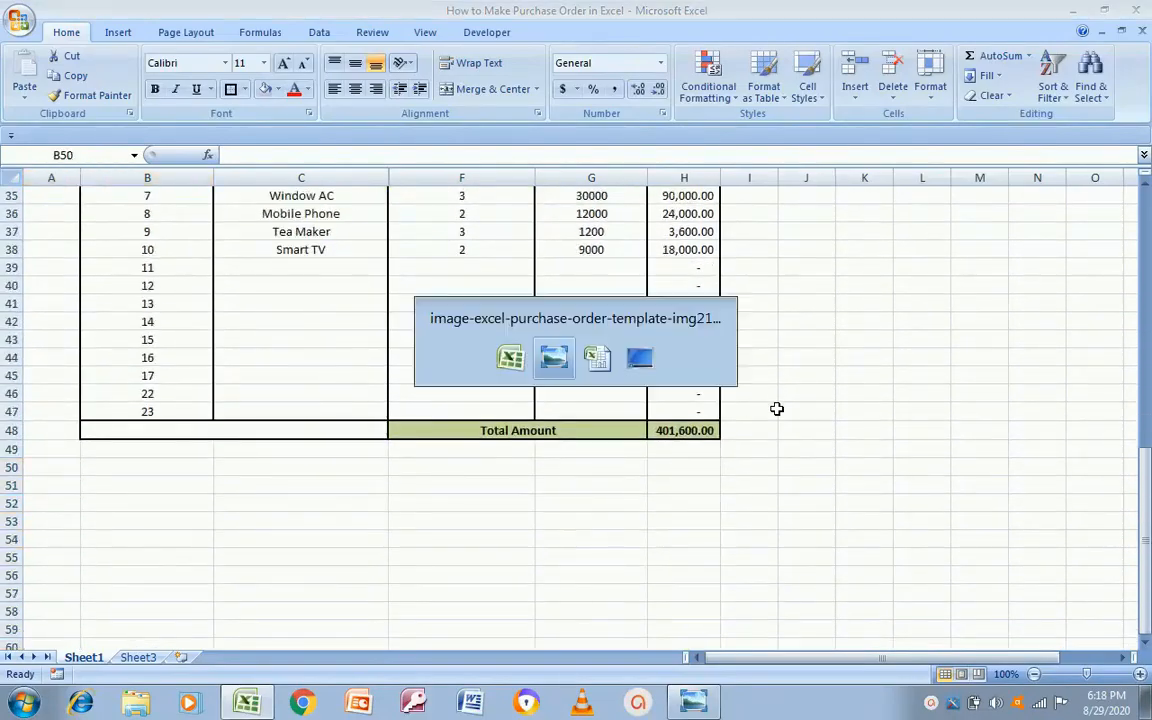
key(alt+Tab)
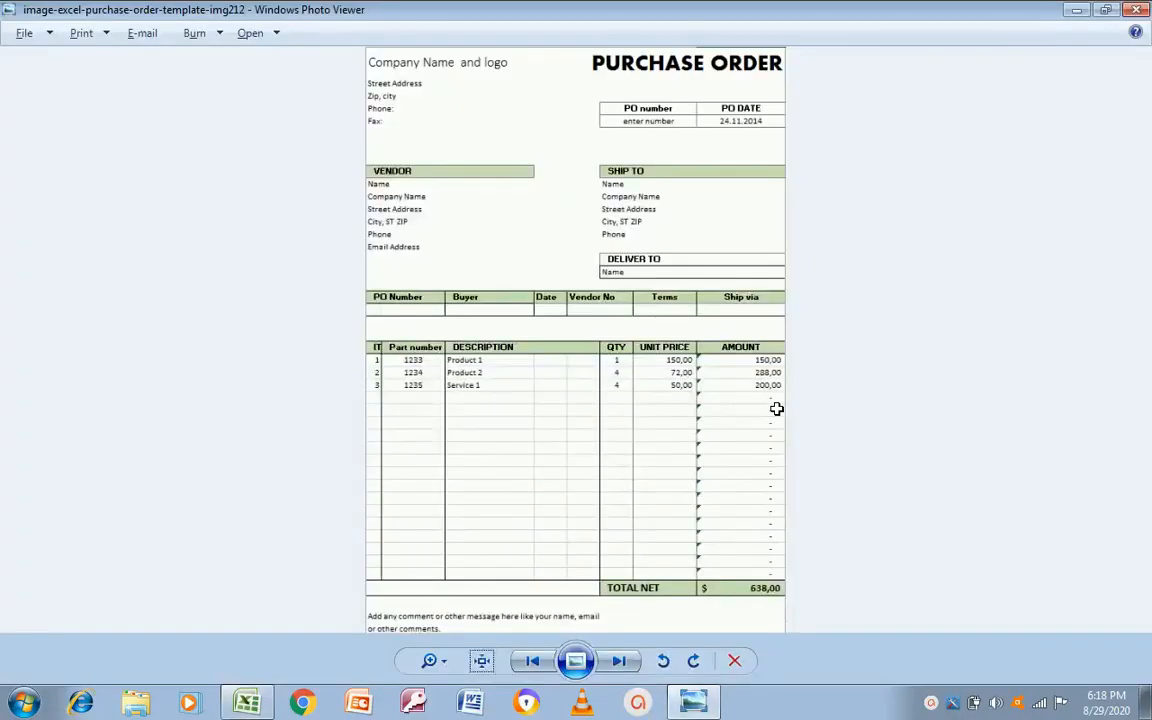
key(alt+Tab)
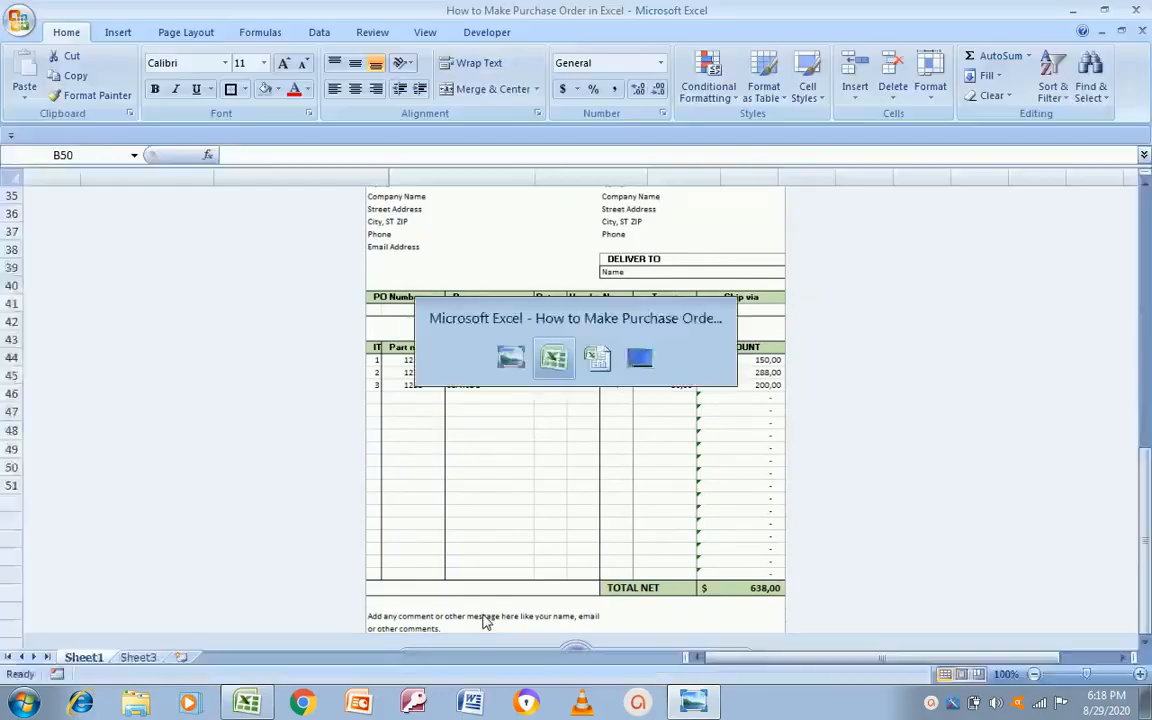
key(alt+Tab)
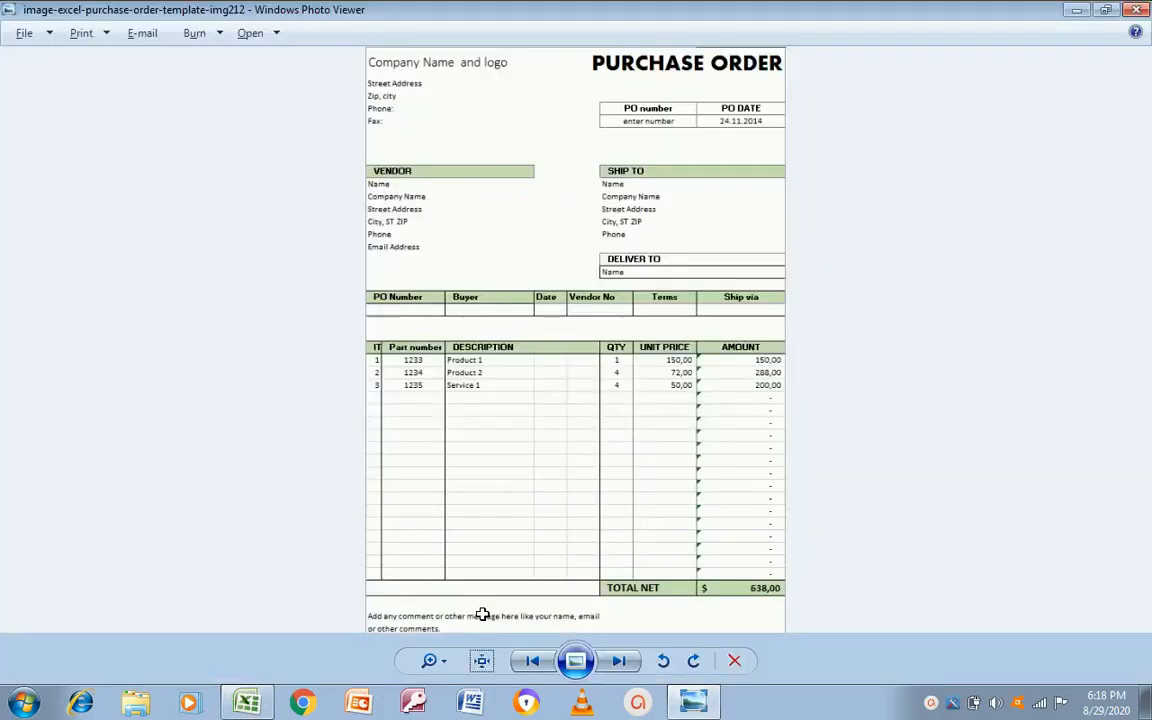
key(alt+Tab)
text(A)
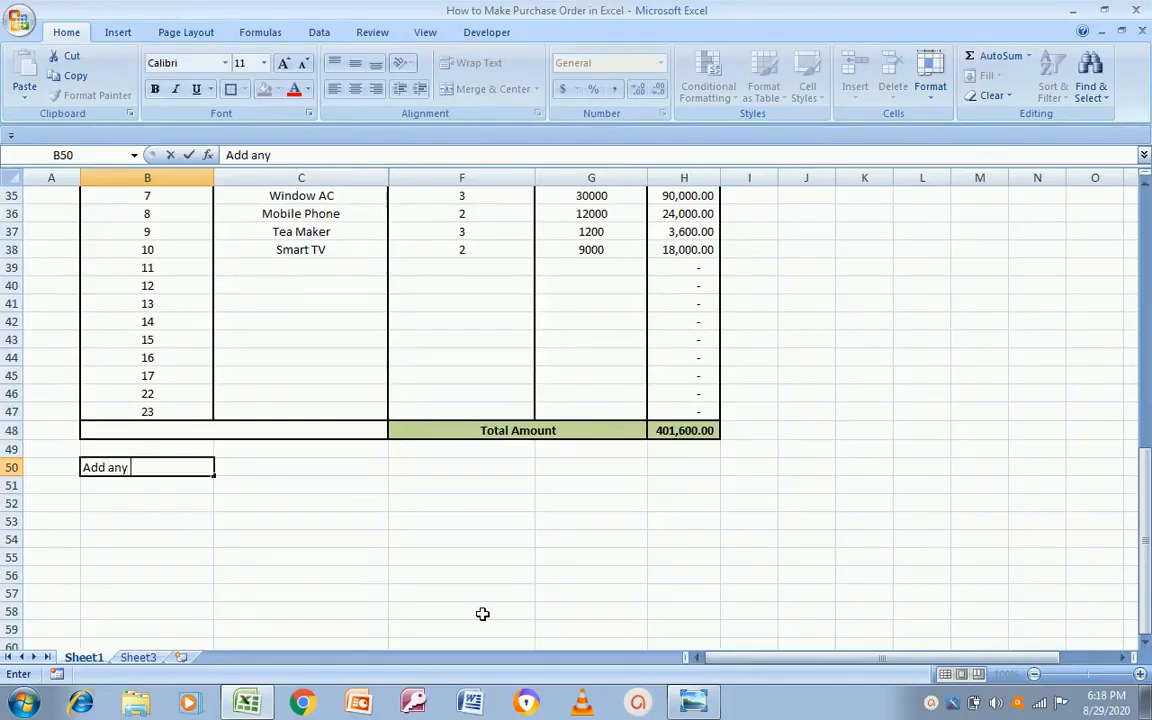
key(alt+Tab)
key(alt+Tab)
text(c)
key(BackSpace)
text(men)
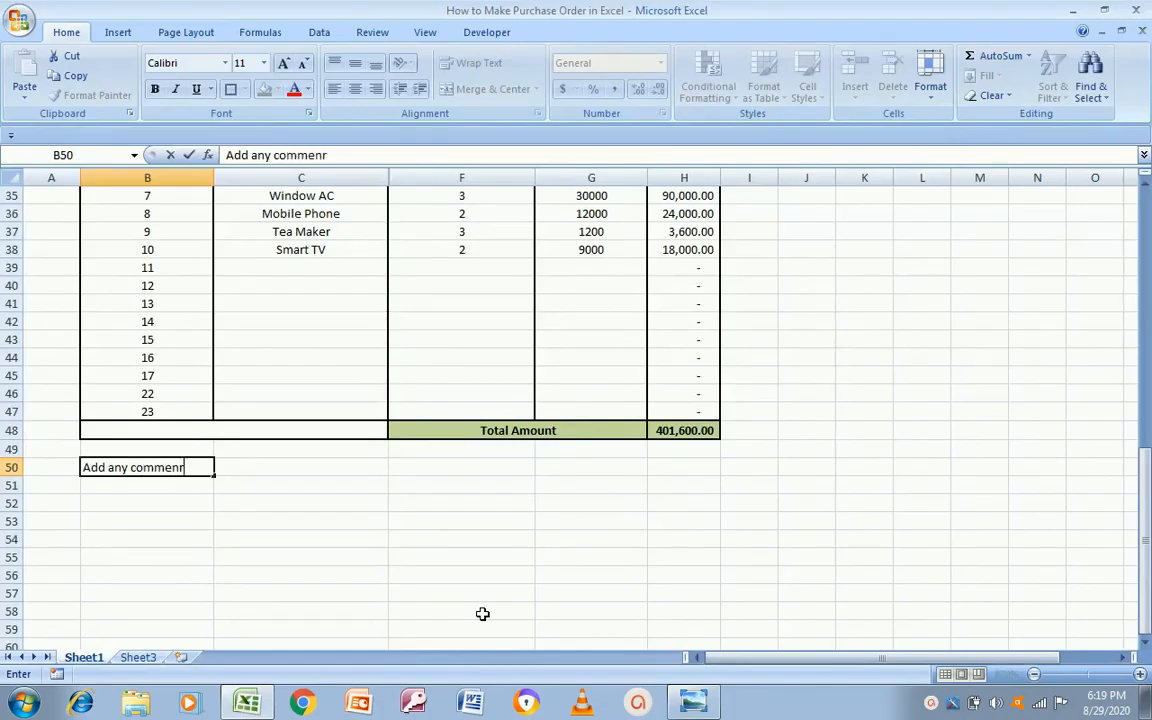
text(ts)
key(alt+Tab)
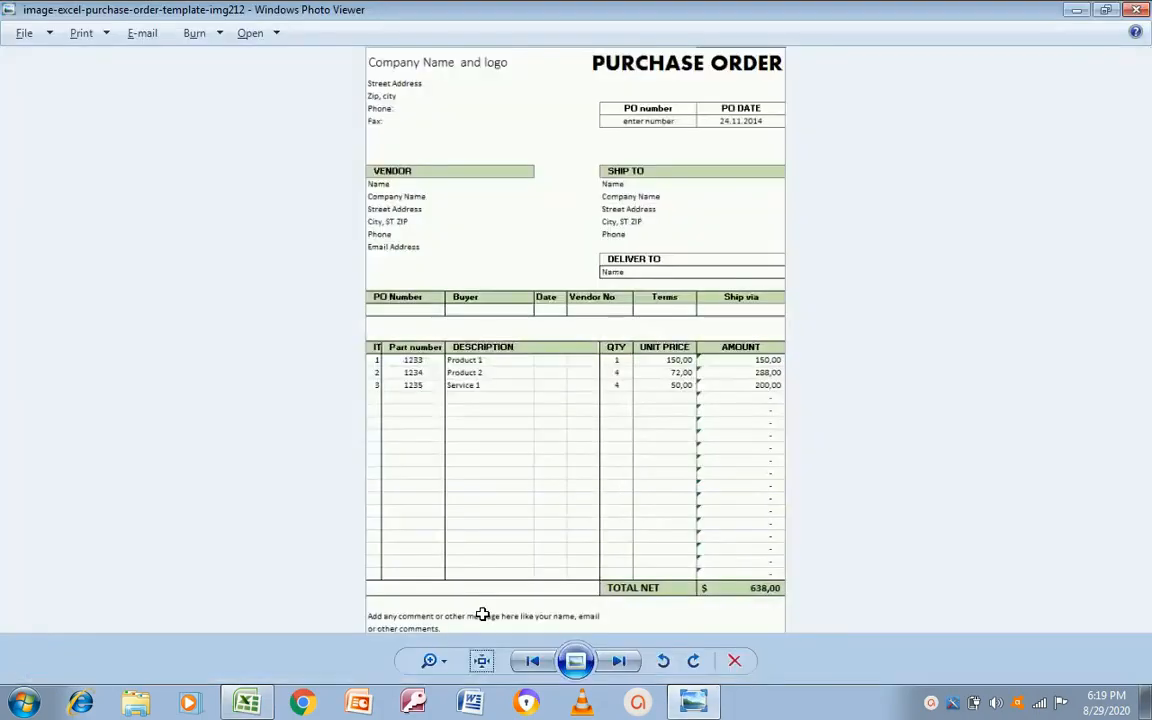
key(alt+Tab)
Step: Continue the note asking for things like your name, email or other comments, matching the template
text(or)
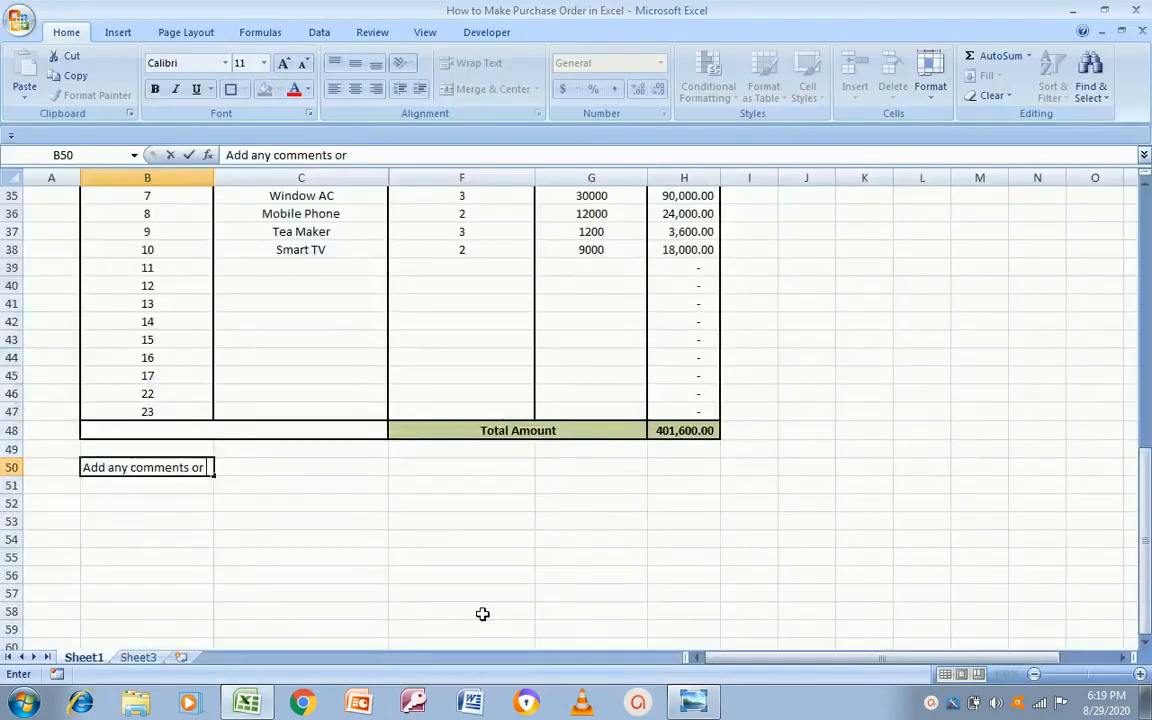
key(alt+Tab)
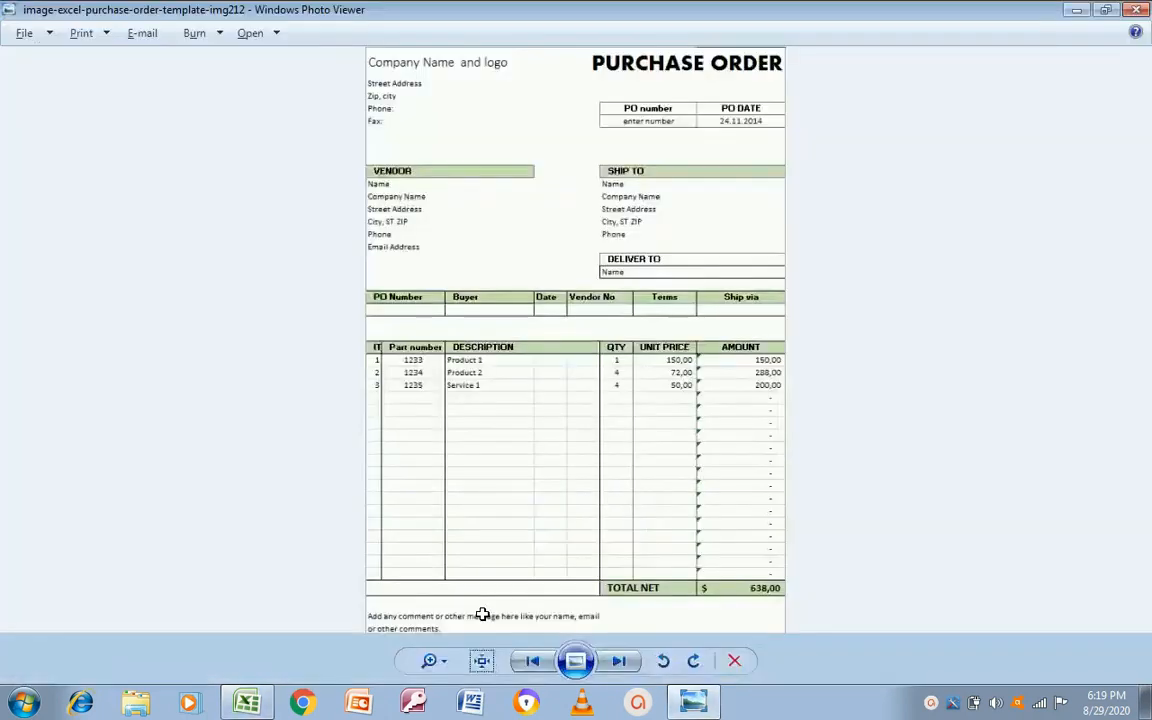
key(alt+Tab)
text(ma)
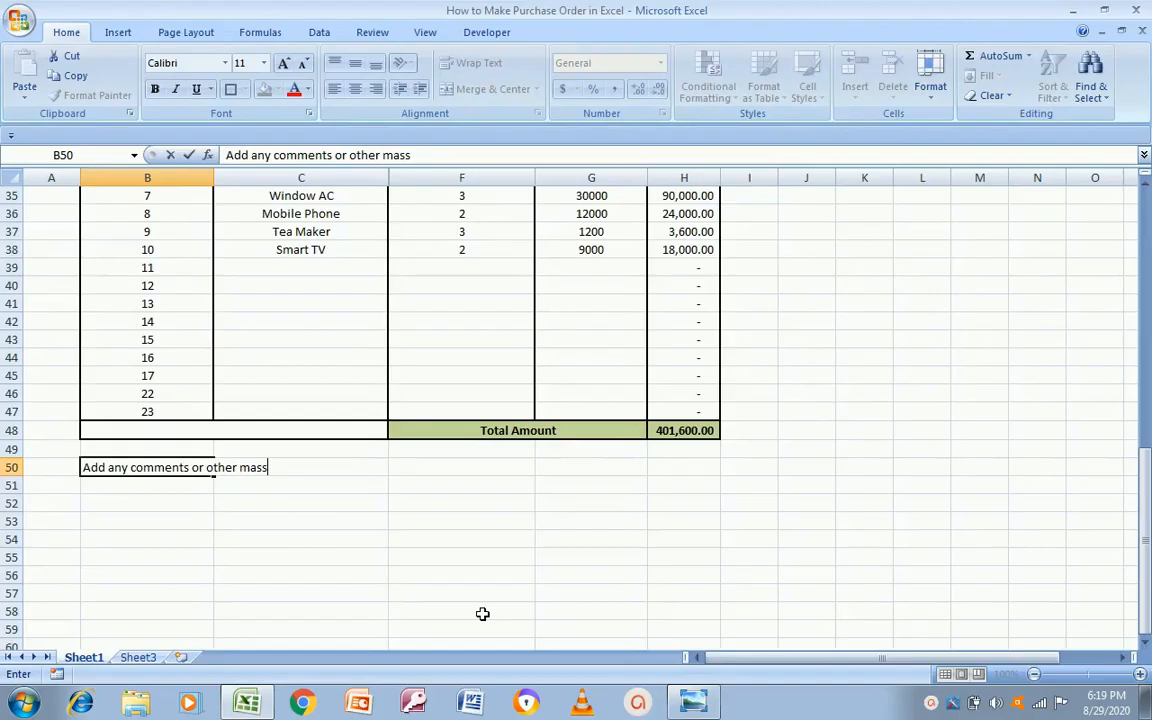
key(alt+Tab)
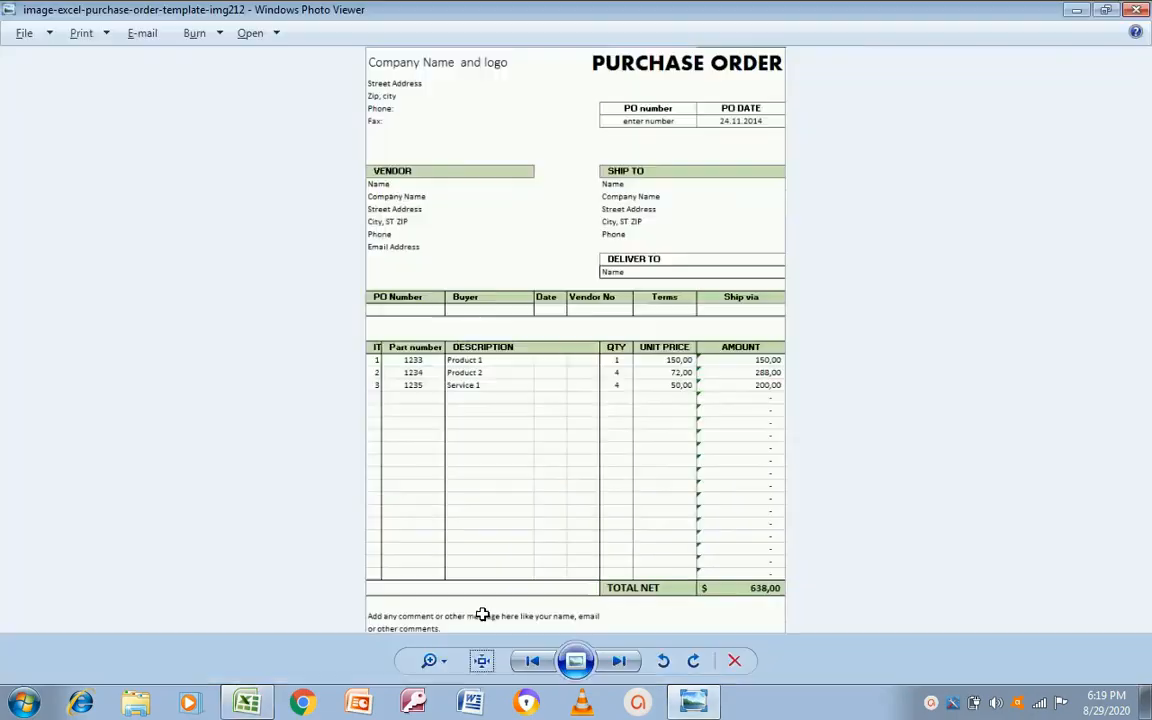
key(alt+Tab)
text(li)
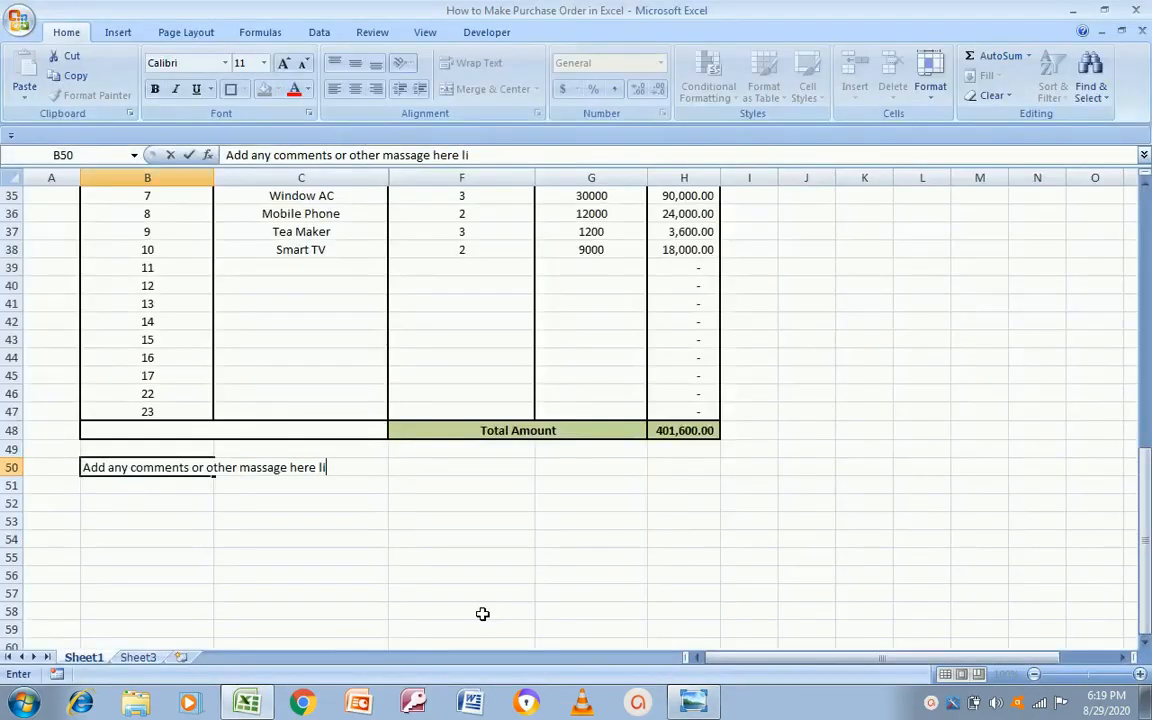
text(ke your name)
key(alt+Tab)
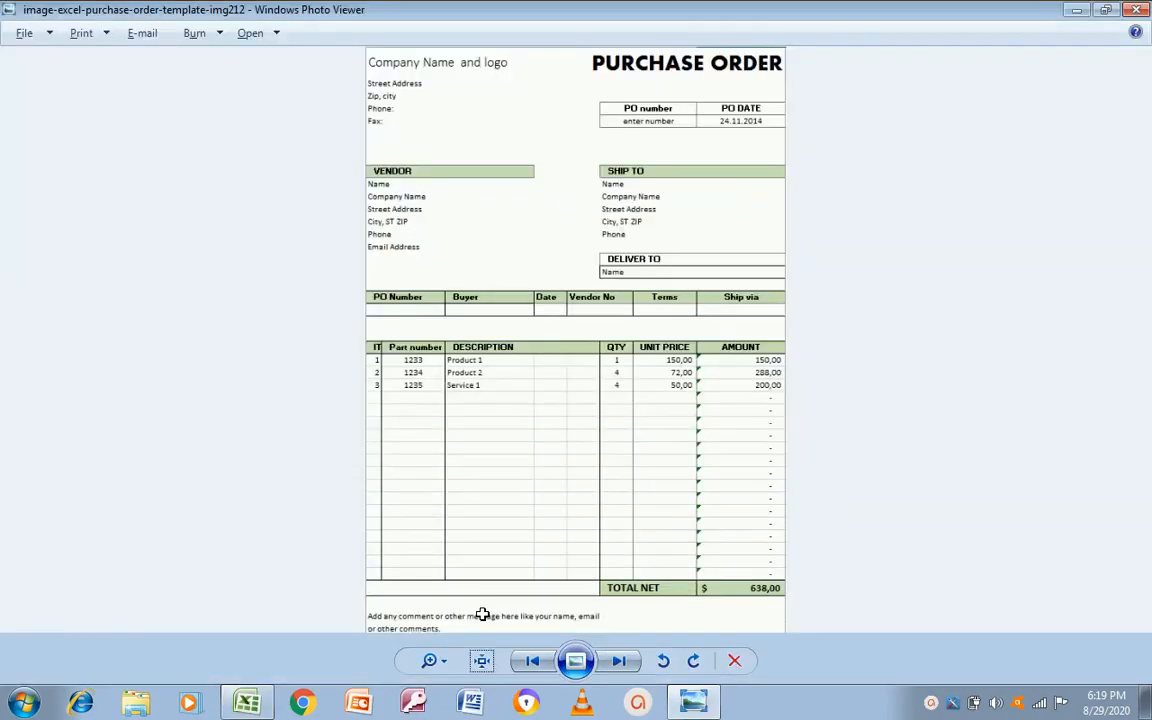
key(alt+Tab)
text(e ,)
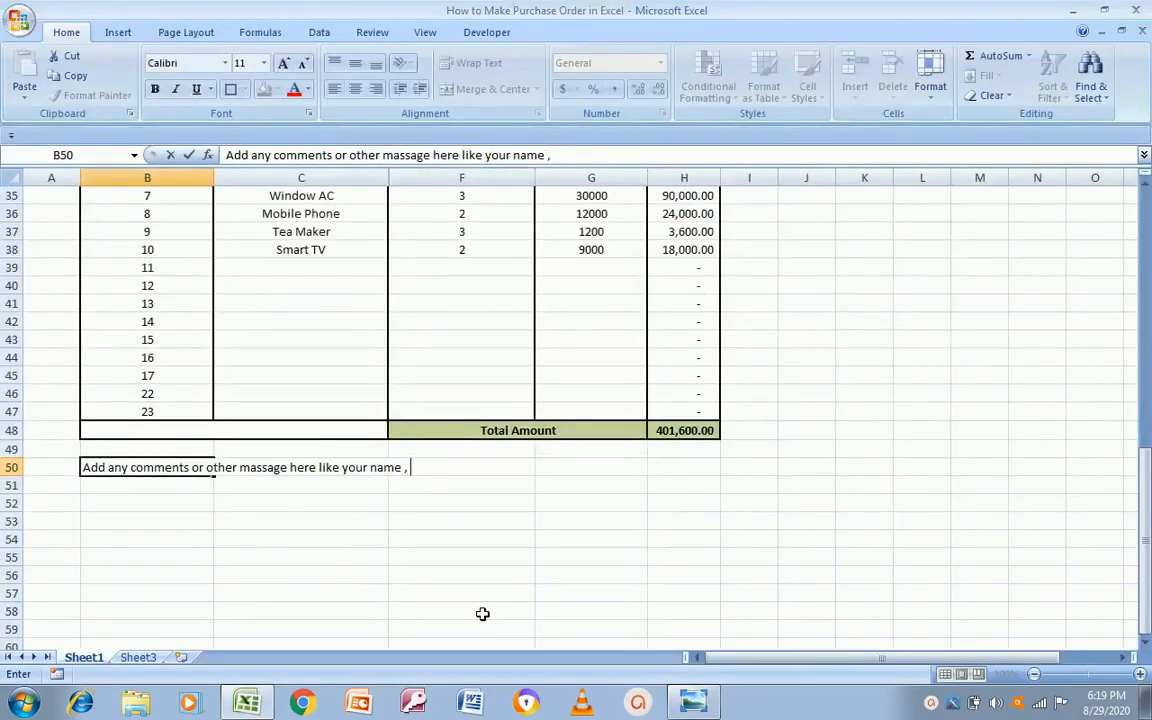
key(BackSpace)
key(BackSpace)
key(alt+Tab)
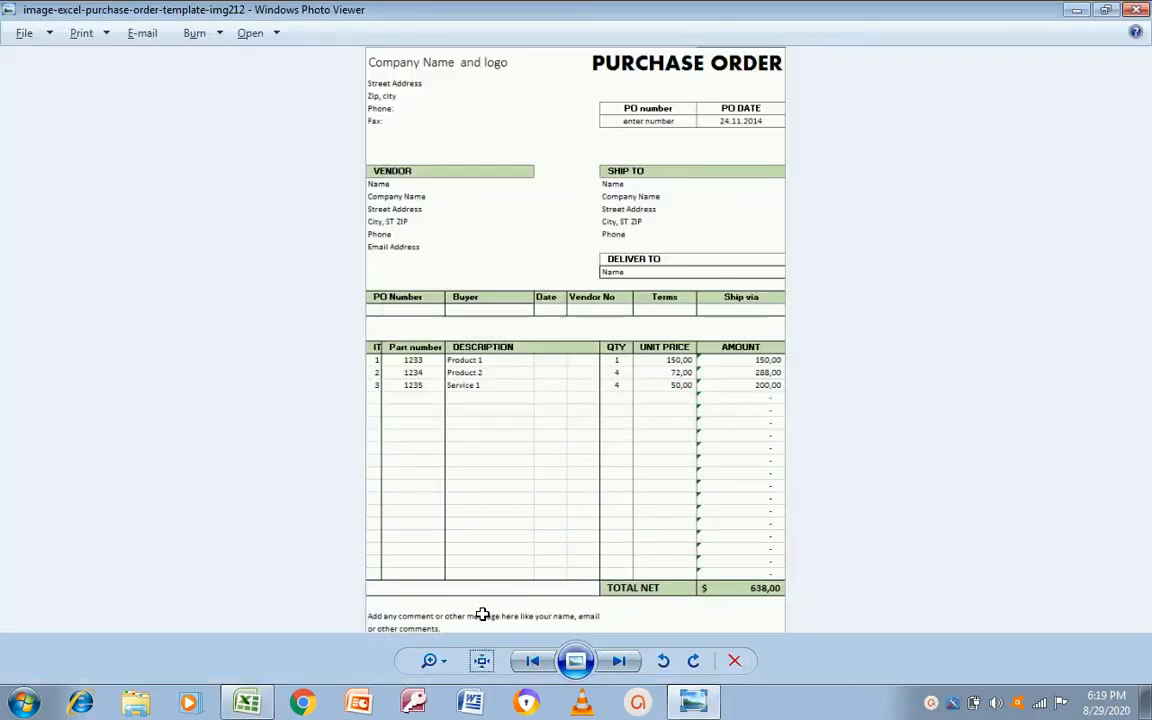
key(alt+Tab)
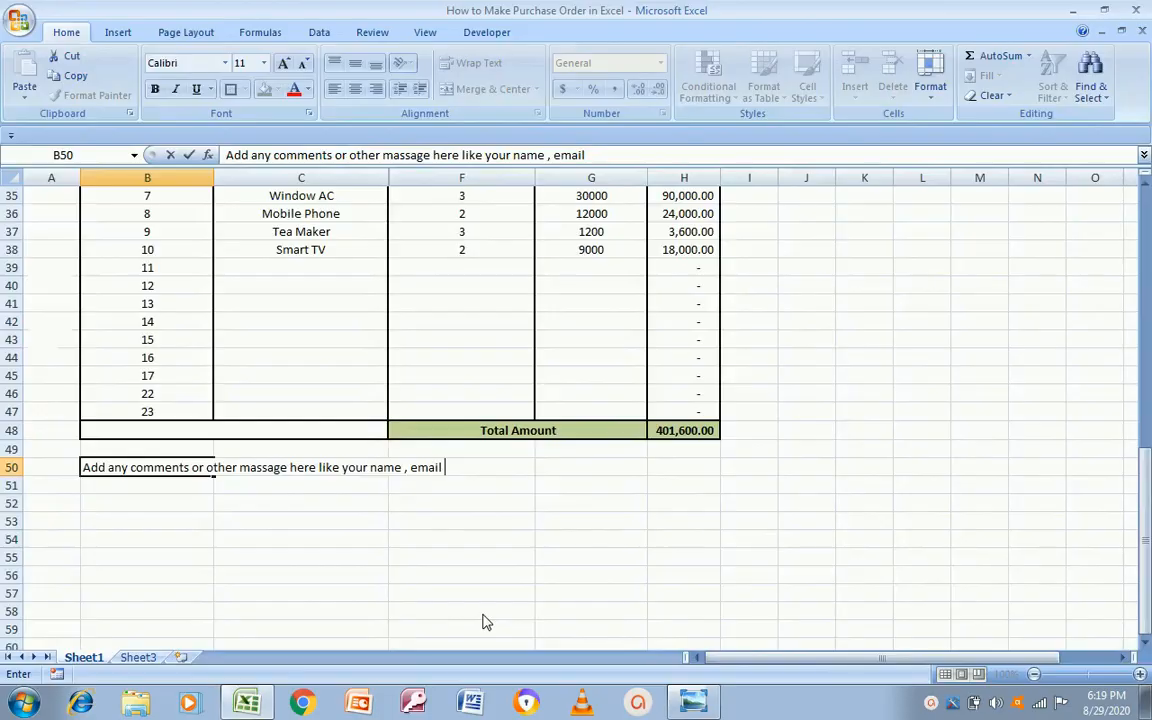
text(other comments.)
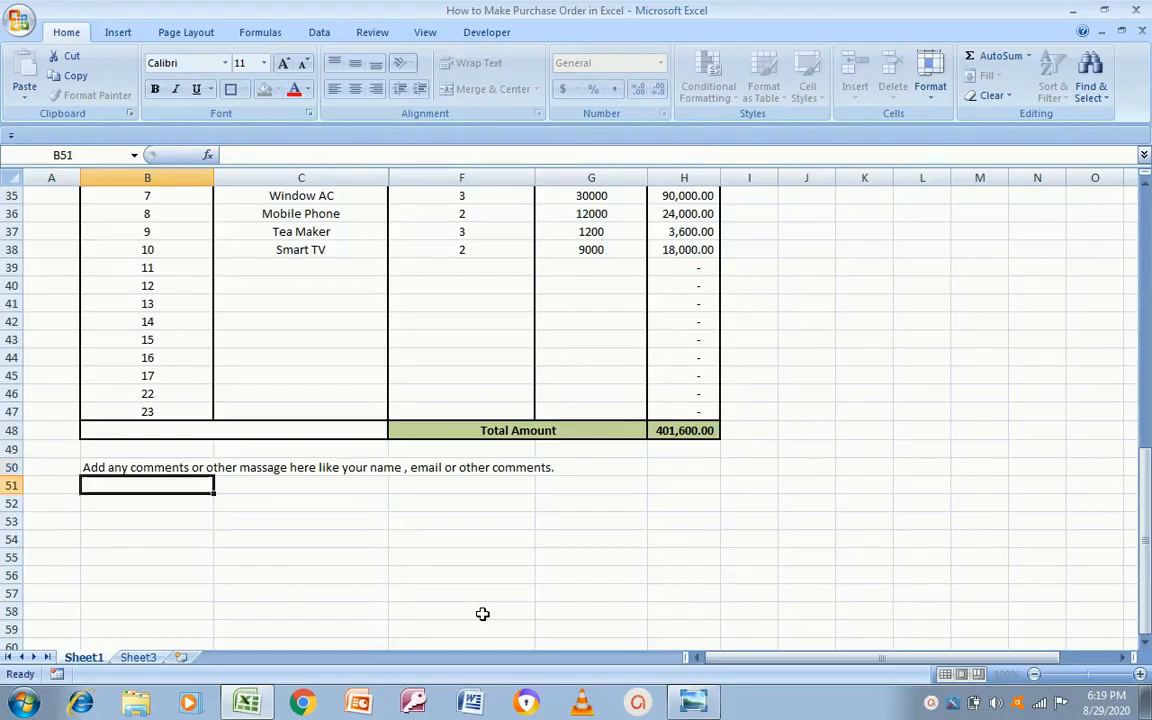
key(alt+Tab)
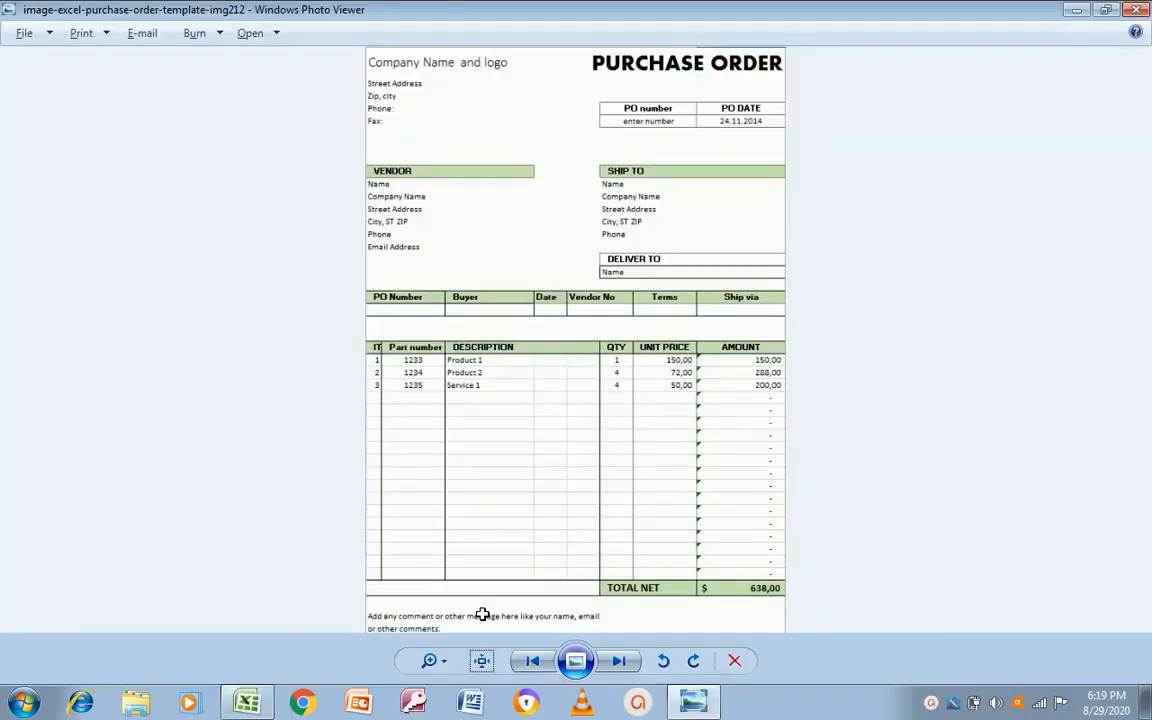
key(alt+Tab)
Step: Select B49:H53 and merge it into a single comment box
key(Up)
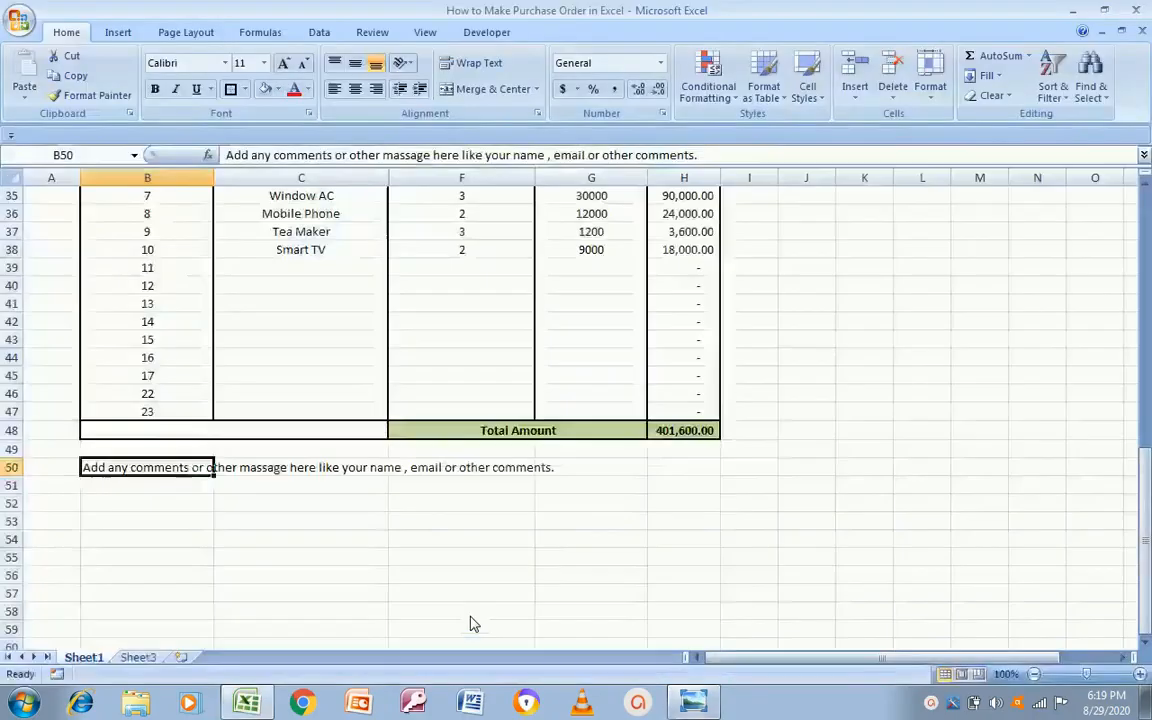
key(Down)
key(Up)
key(shift+Right)
key(shift+Right)
key(shift+Right)
key(shift+Right)
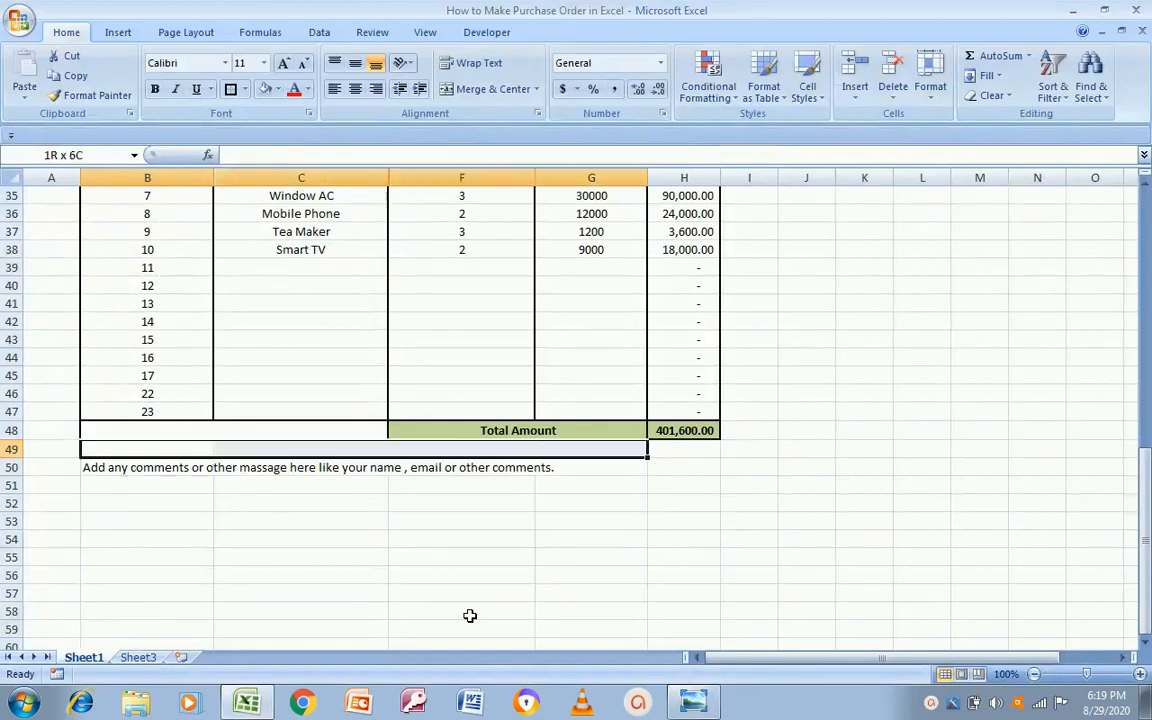
key(shift+Down)
key(shift+Down)
key(shift+Down)
key(shift+Down)
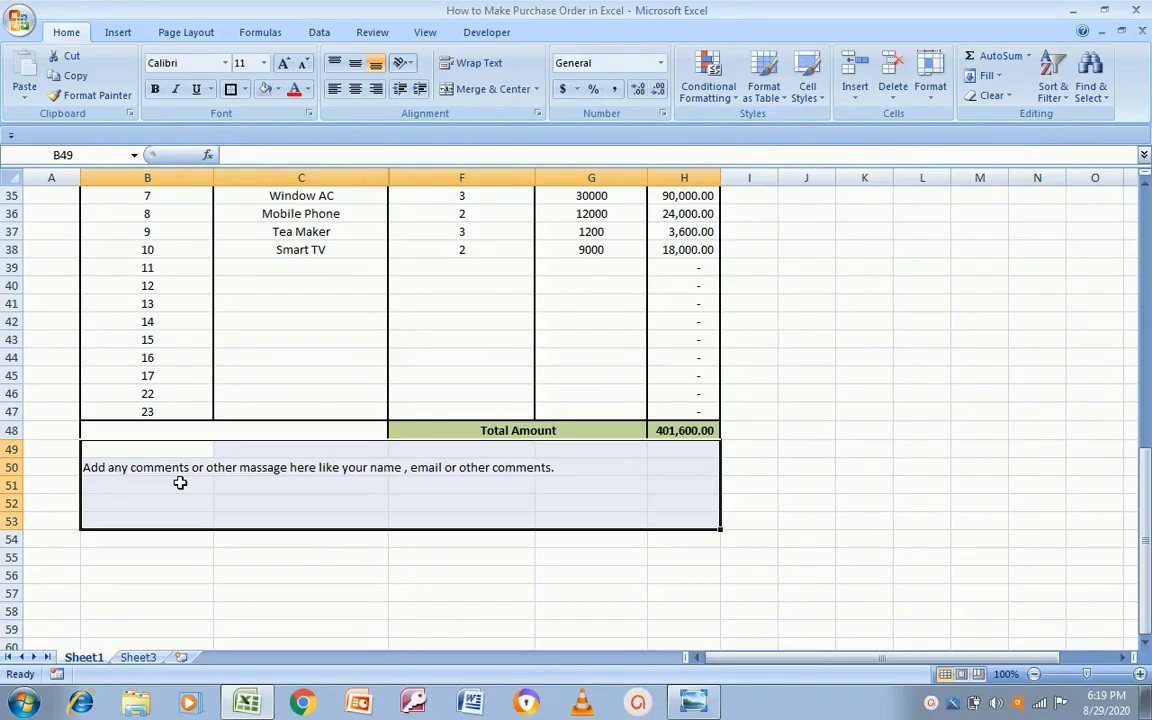
click(475, 89)
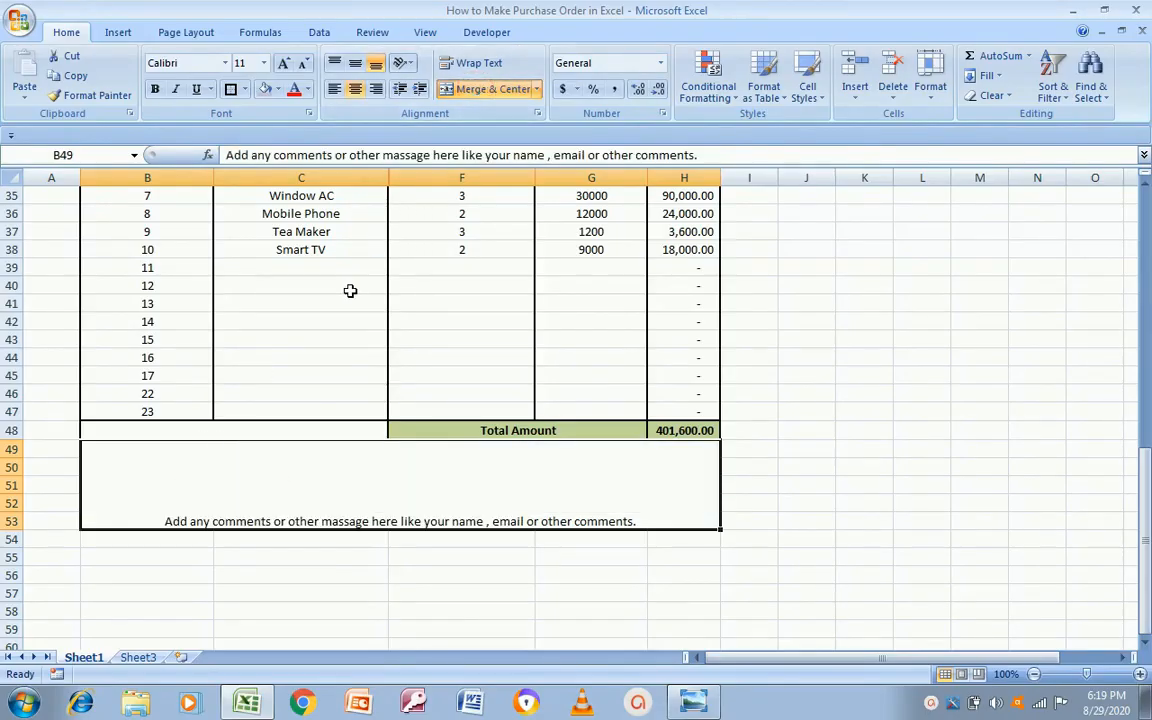
Step: Align the comment text to the top of the box and centre it horizontally
click(336, 66)
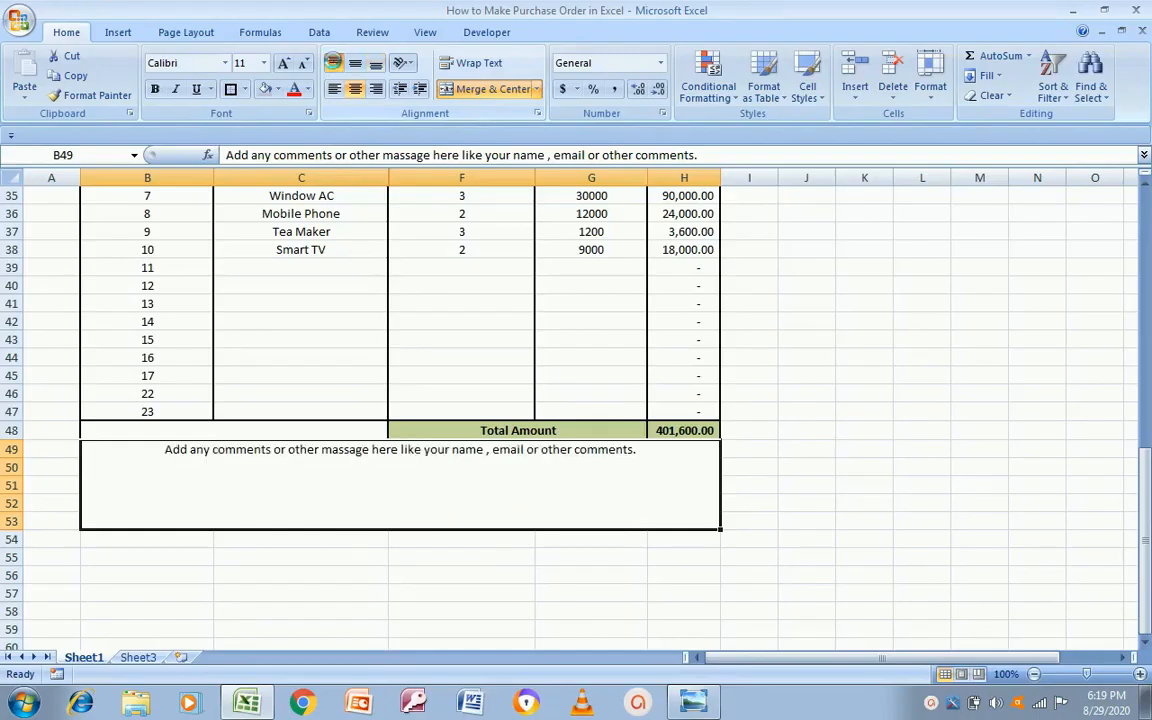
click(332, 90)
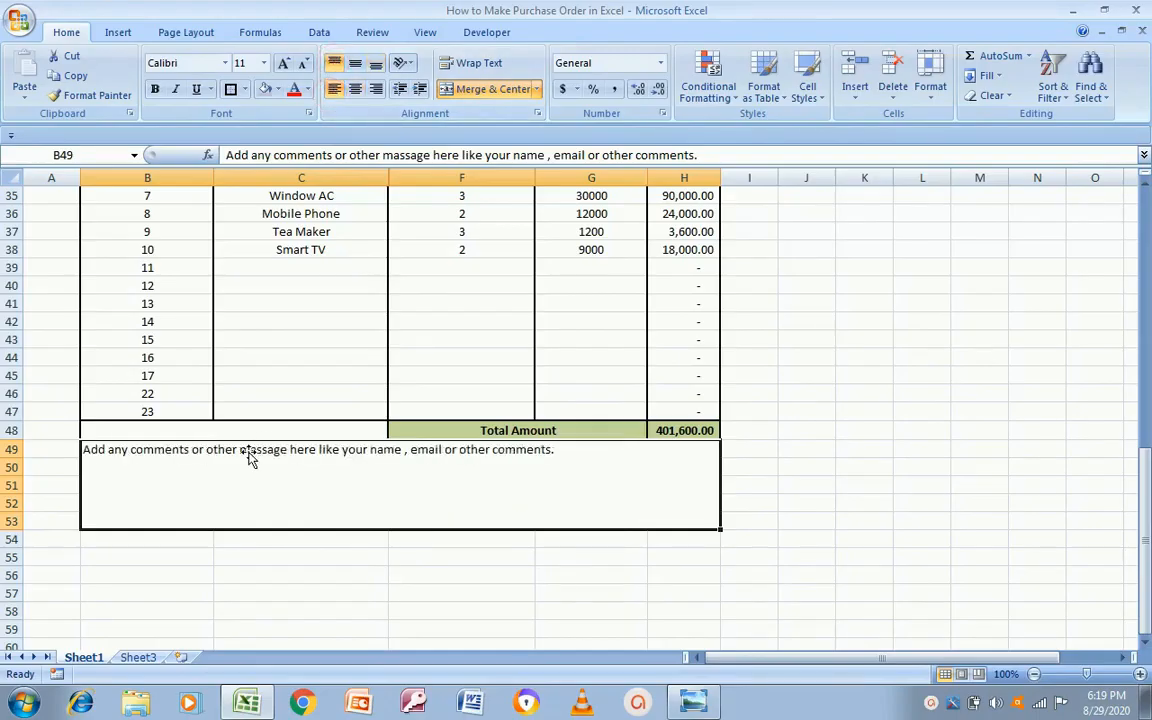
click(147, 553)
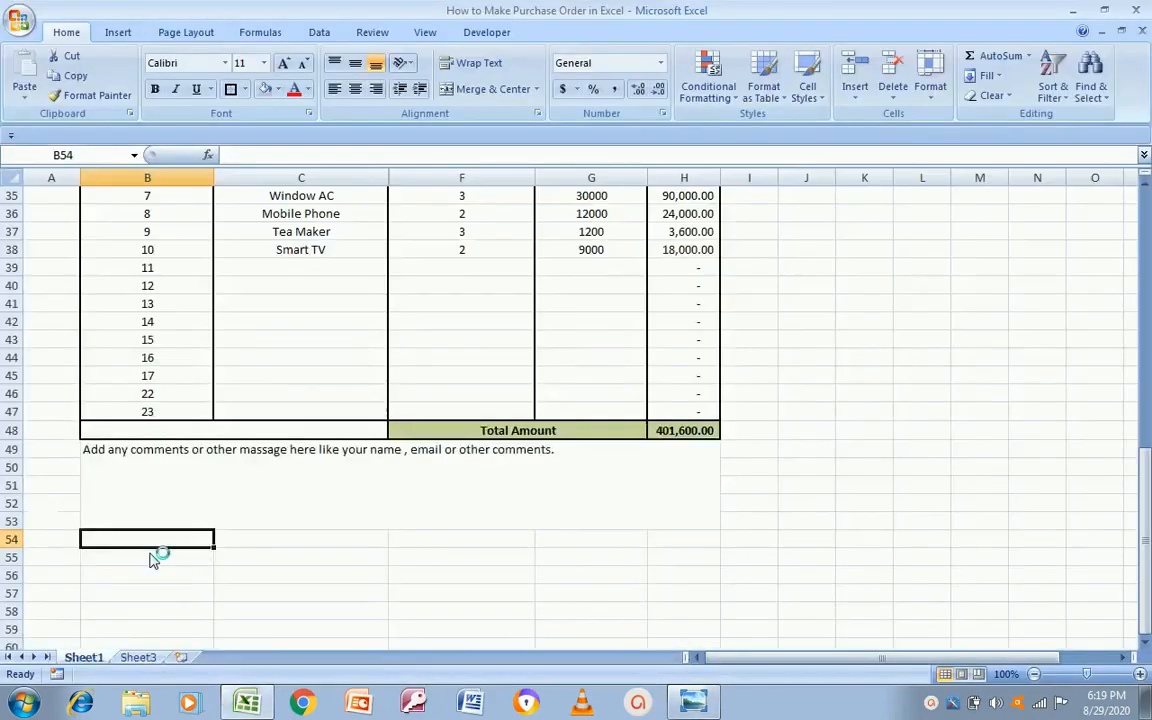
key(Up)
key(Up)
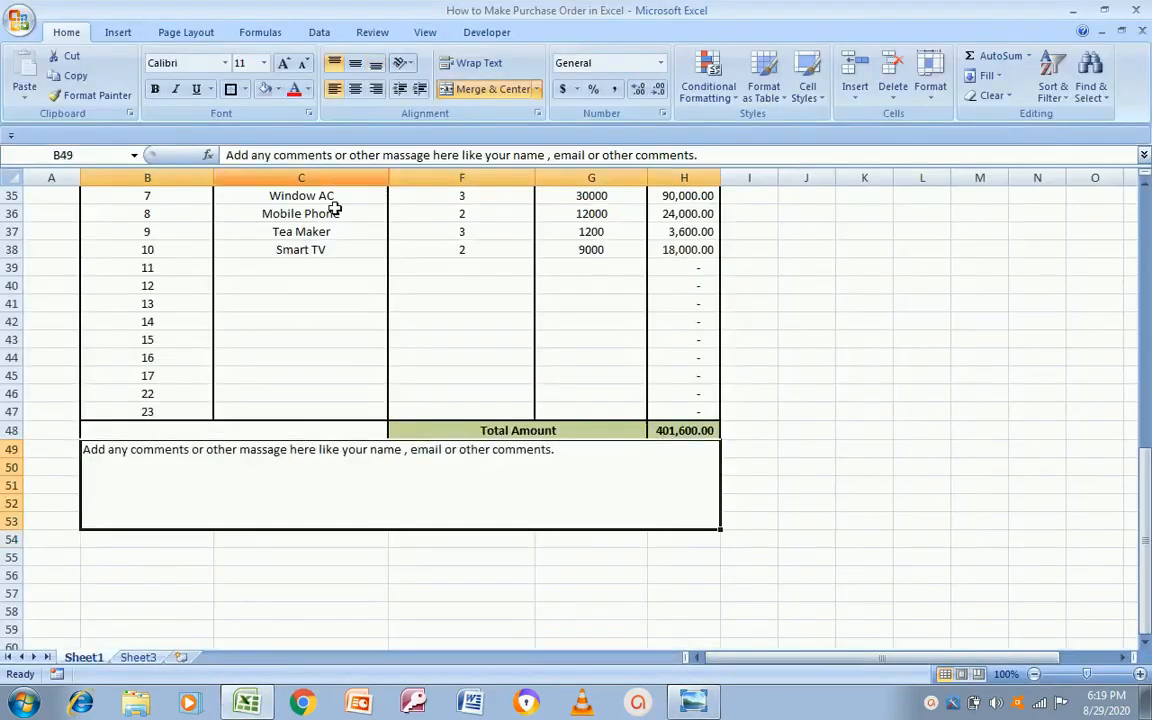
click(355, 89)
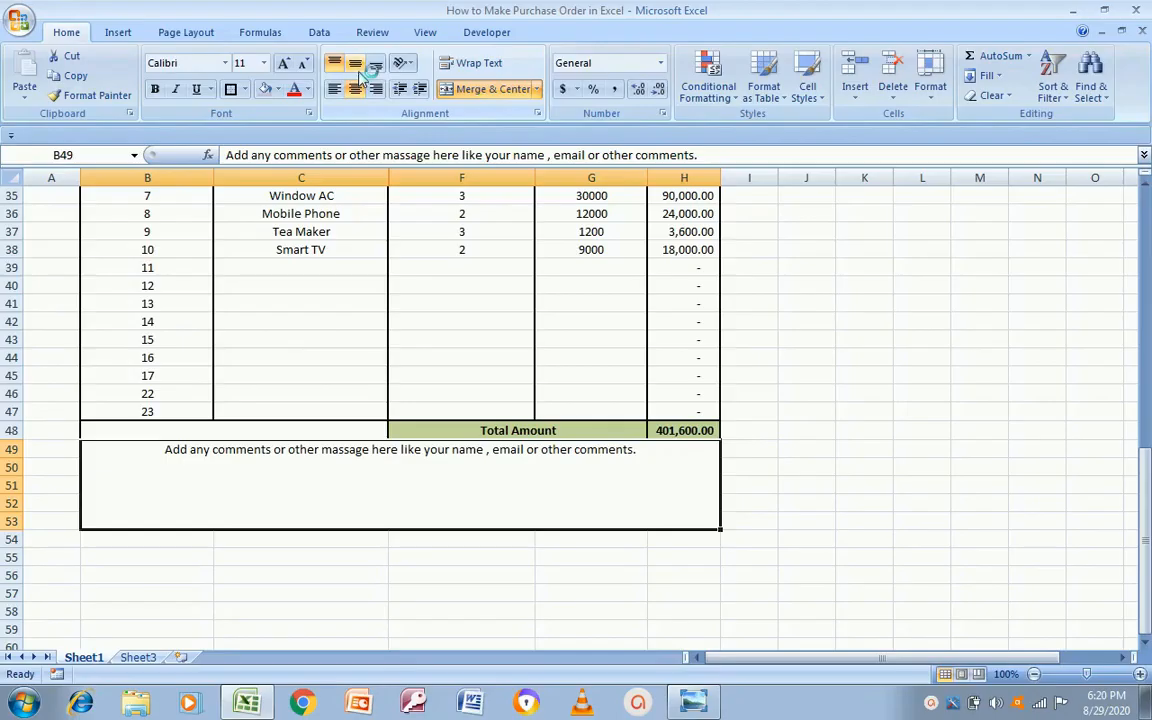
Step: Centre the comment text vertically, left-align it, and make it bold
click(357, 65)
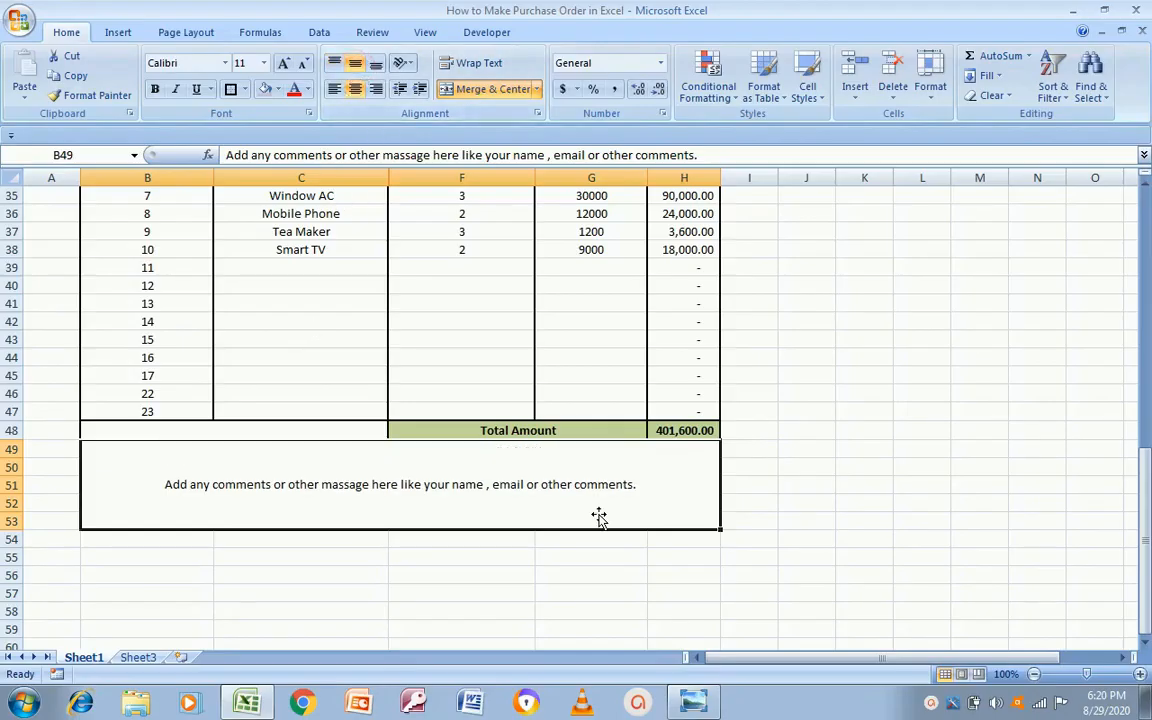
key(alt+Tab)
key(alt+Tab)
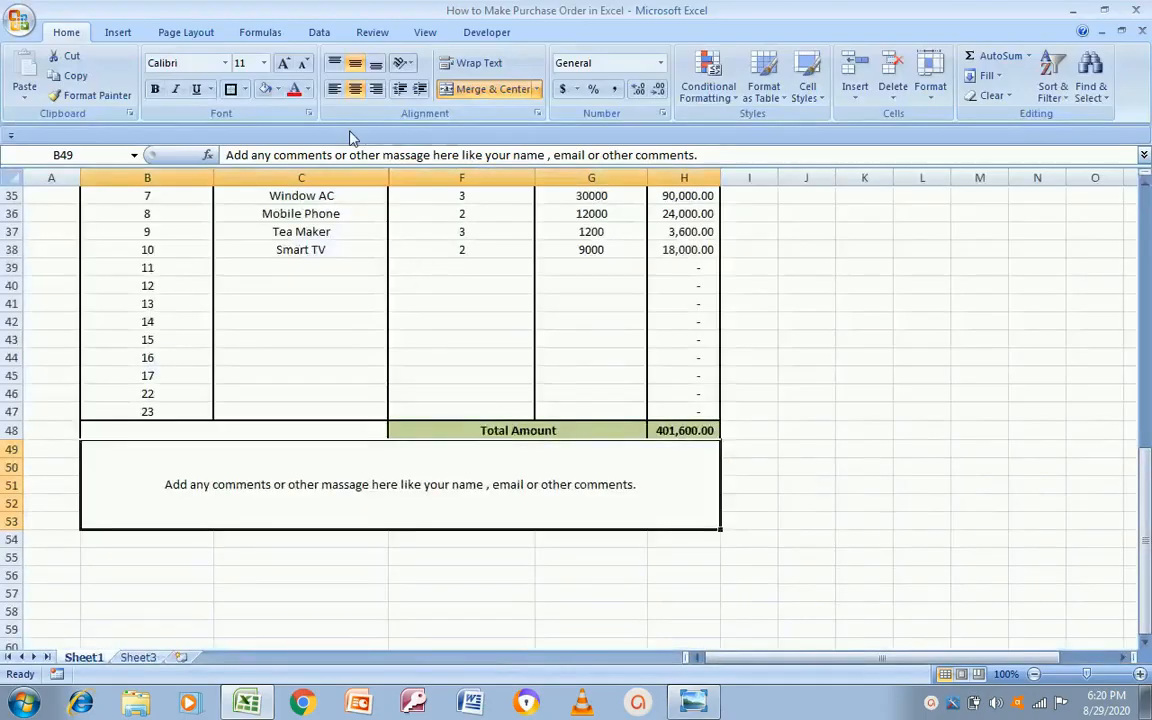
click(334, 88)
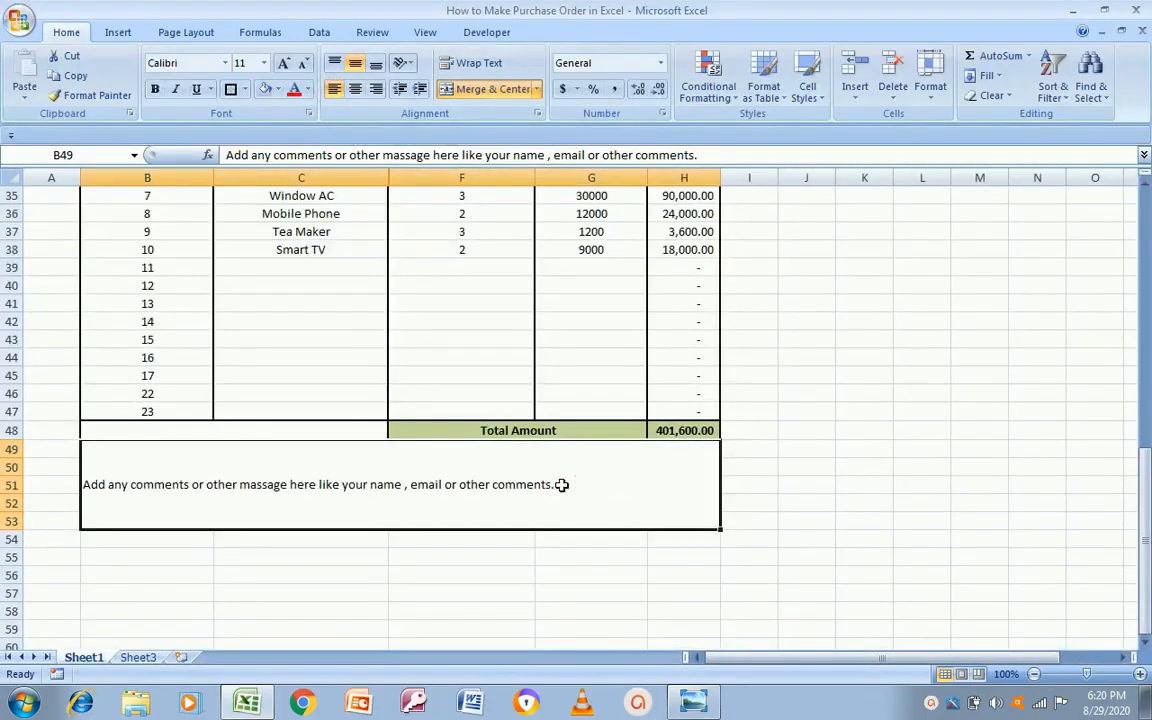
double_click(562, 485)
key(ctrl+shift+Left)
key(ctrl+shift+Left)
key(ctrl+shift+Left)
key(ctrl+shift+Left)
key(ctrl+shift+Left)
key(ctrl+shift+Left)
key(ctrl+shift+Left)
key(ctrl+shift+Left)
key(ctrl+shift+Left)
key(ctrl+shift+Left)
key(ctrl+shift+Left)
key(ctrl+shift+Left)
key(ctrl+shift+Left)
key(ctrl+shift+Left)
key(ctrl+shift+Left)
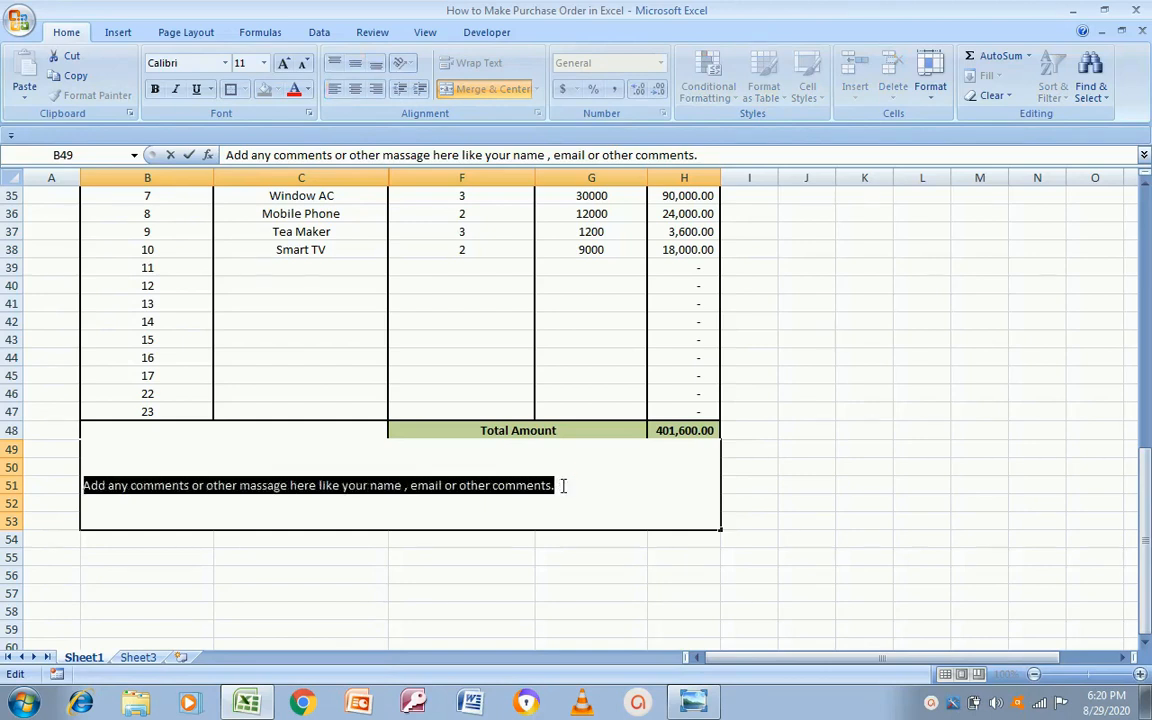
key(ctrl+b)
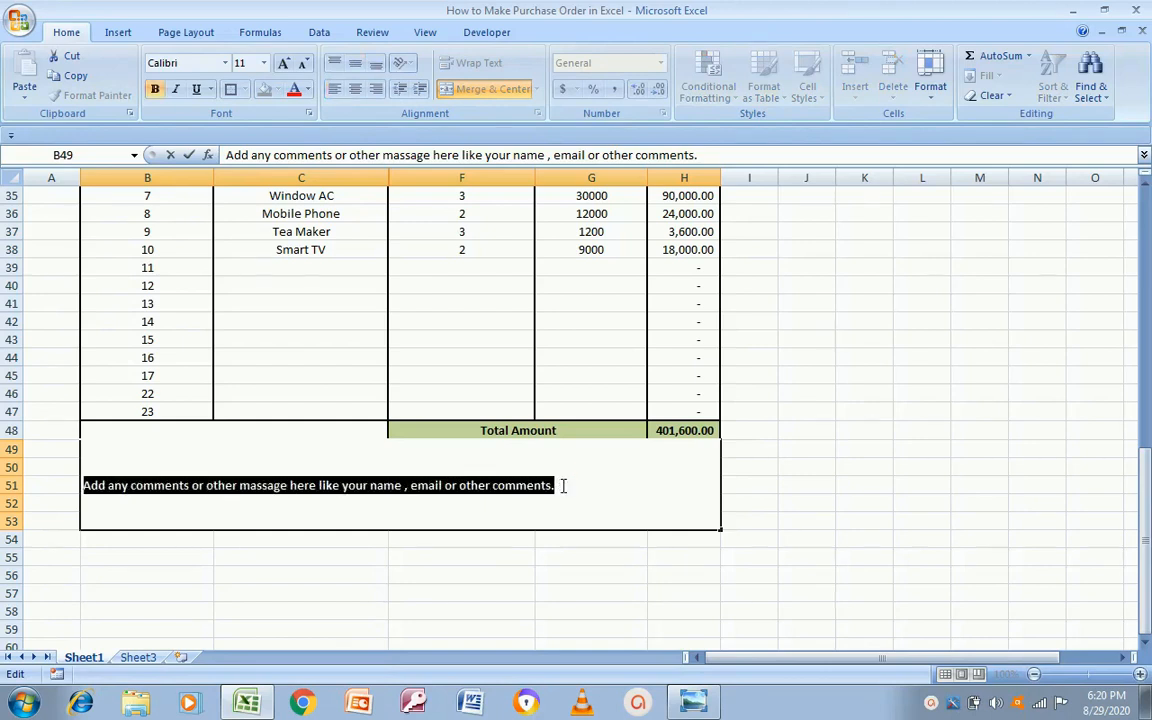
click(454, 605)
Step: Put an outline border around the merged B49:H53 comment box
click(213, 468)
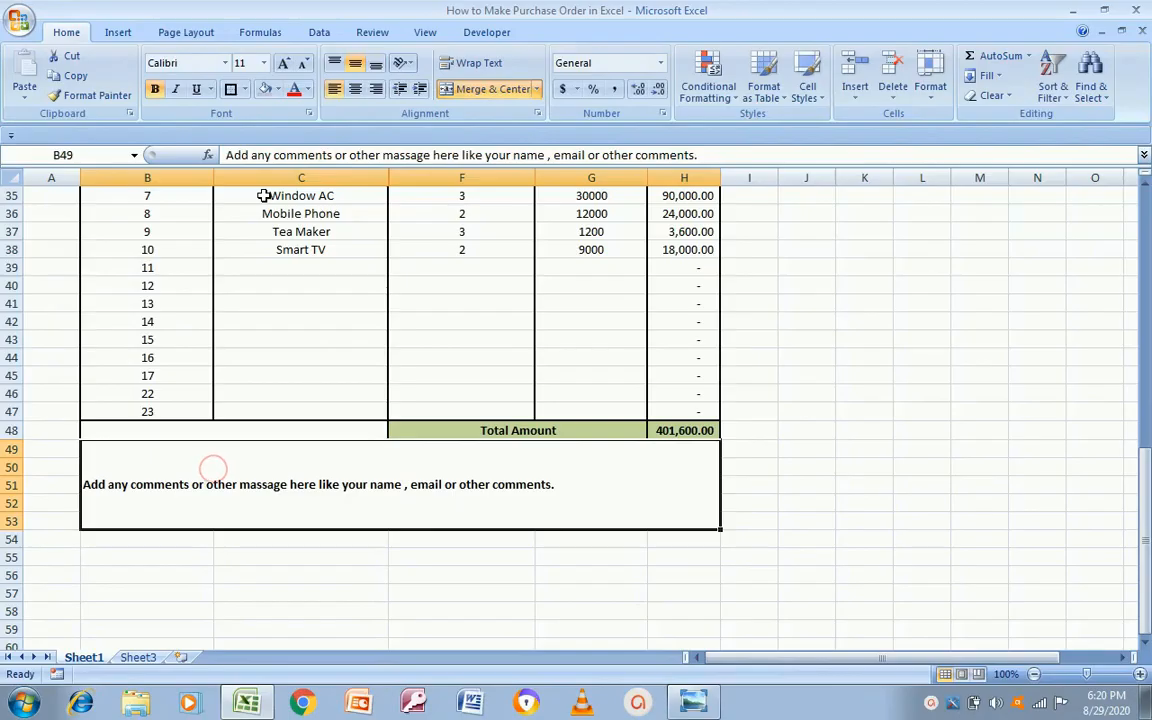
click(231, 89)
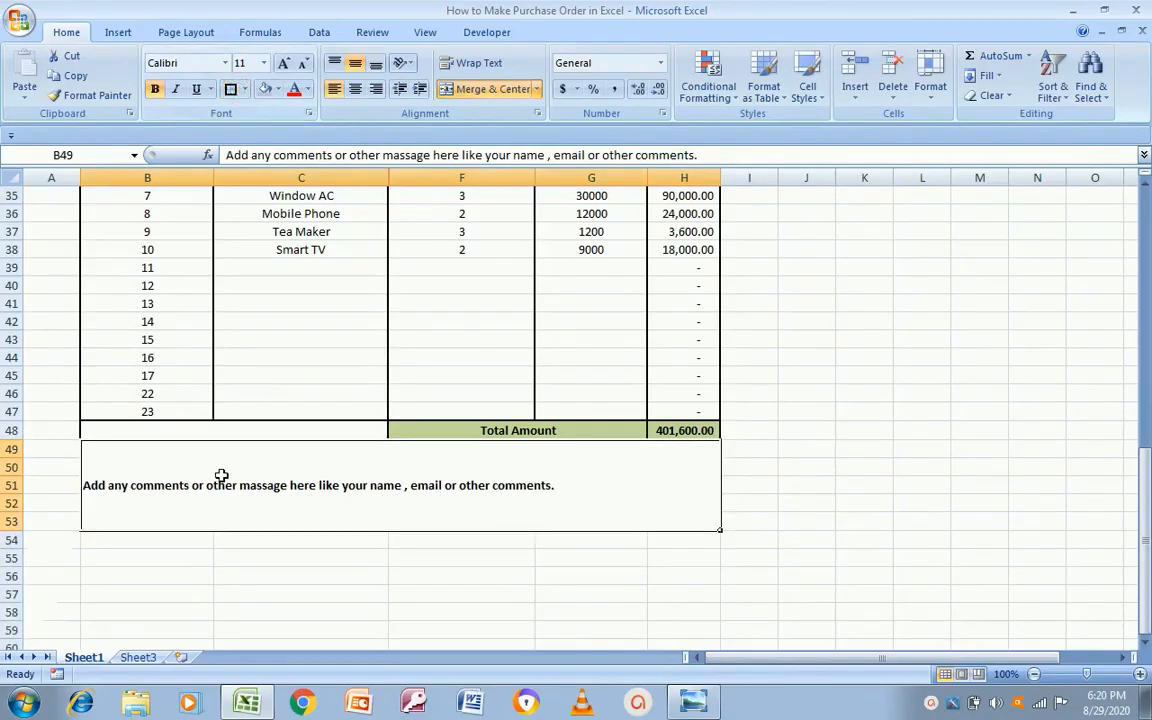
click(203, 578)
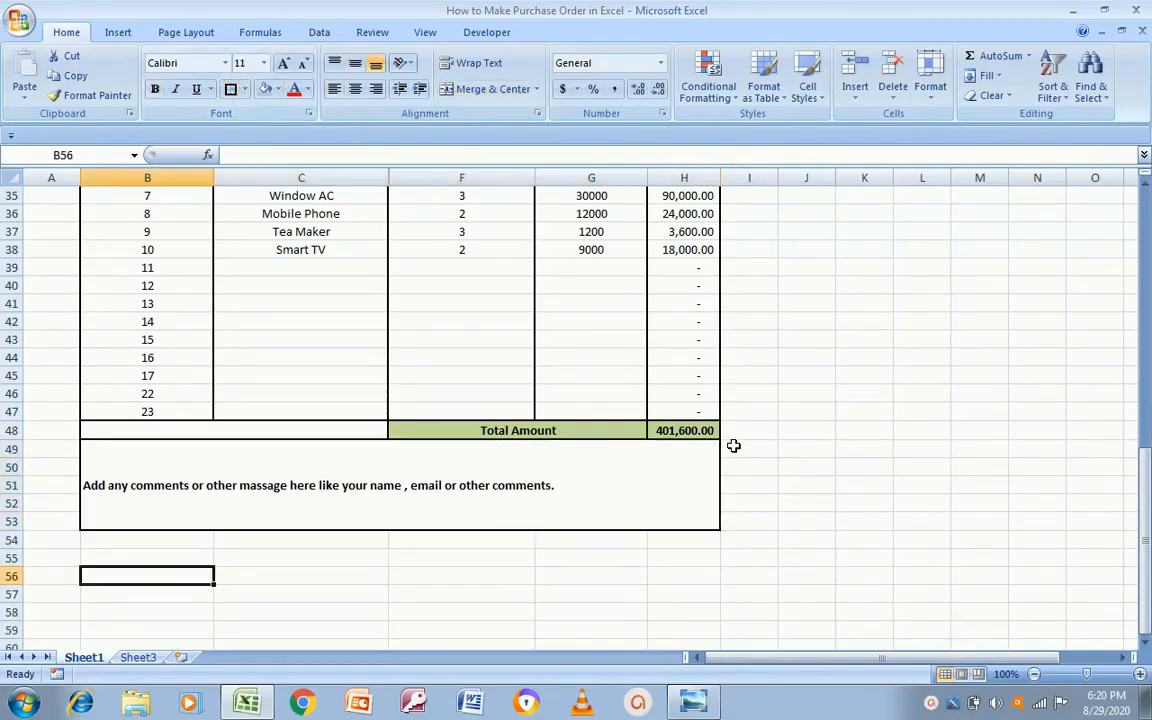
key(Up)
key(Up)
key(Up)
key(Up)
key(Up)
key(Up)
key(Up)
key(Up)
key(Up)
key(Up)
key(Up)
key(Up)
key(Up)
key(Up)
key(Up)
key(Up)
key(Up)
key(Up)
key(Up)
key(Up)
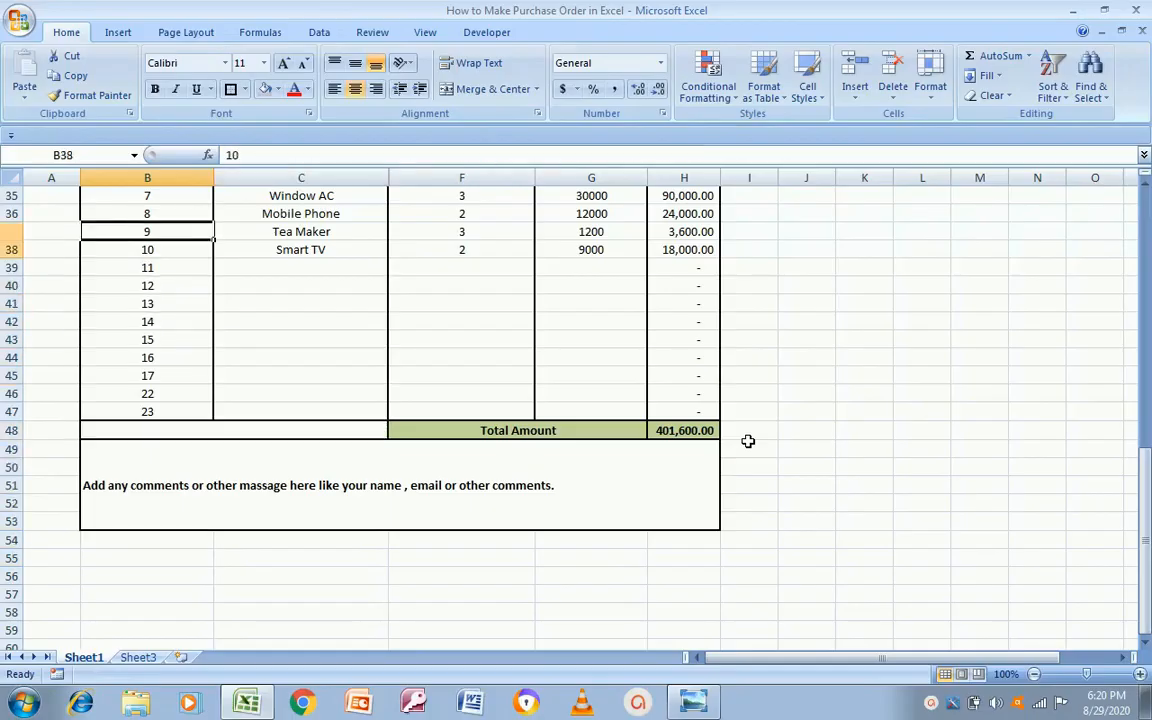
key(Up)
key(Up)
key(Up)
key(Up)
key(Up)
key(Up)
key(Up)
key(Down)
key(Down)
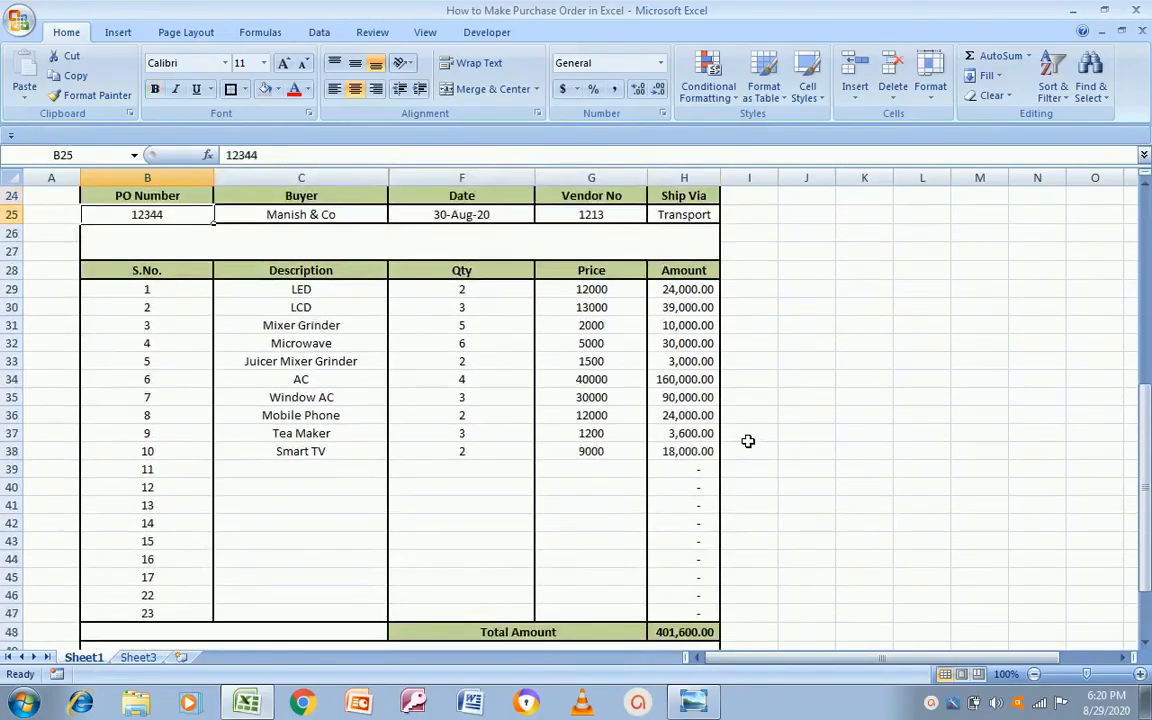
key(Up)
key(Up)
key(Up)
key(Up)
key(Up)
key(Up)
key(Up)
key(Up)
key(Up)
key(Up)
key(Up)
key(Down)
key(Down)
key(Down)
key(Down)
key(Down)
key(Down)
key(Down)
key(Down)
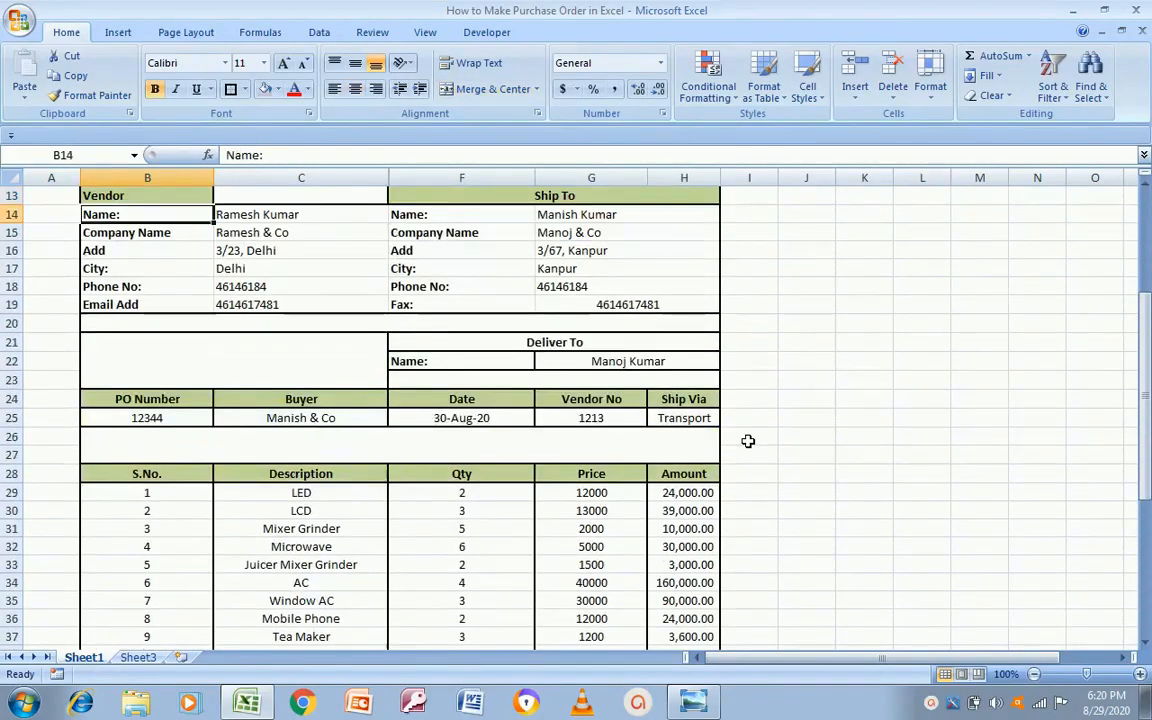
key(Up)
key(Up)
key(Up)
key(Up)
key(Up)
key(Up)
key(Up)
key(Up)
key(Up)
key(Up)
key(Up)
key(Up)
key(Up)
key(Up)
key(Up)
key(Up)
key(Down)
key(Down)
key(Down)
key(Down)
key(Down)
key(Up)
key(Up)
key(Up)
key(Up)
key(Up)
key(Down)
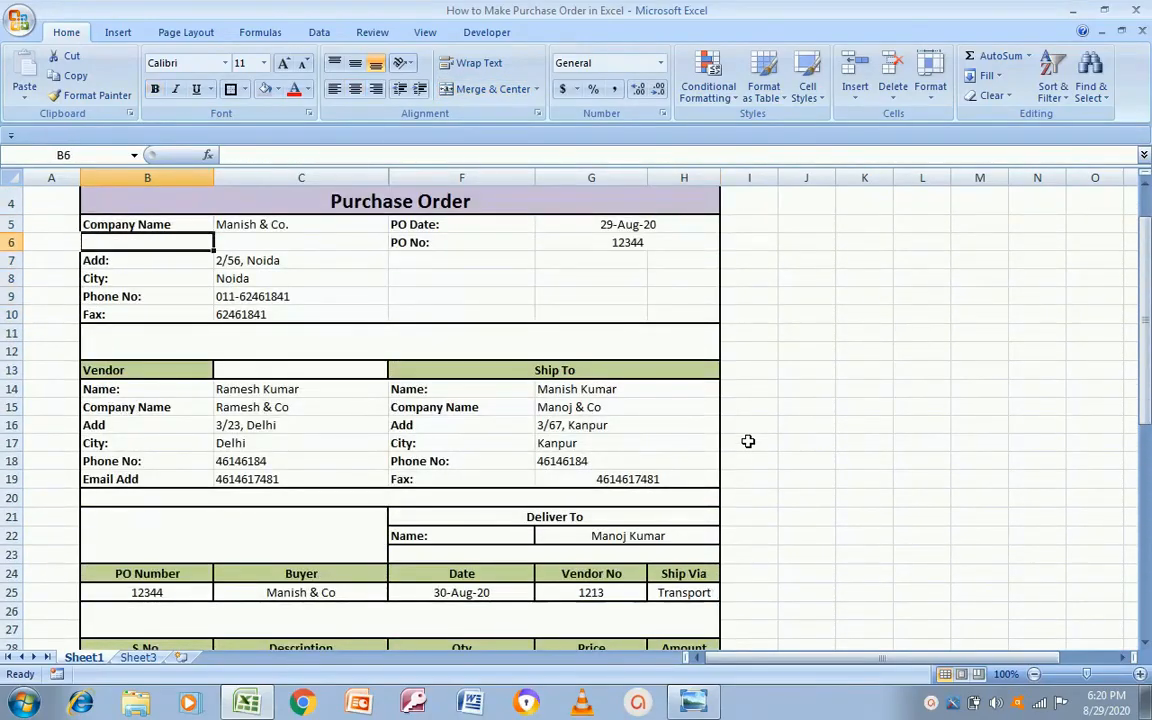
key(alt+Tab)
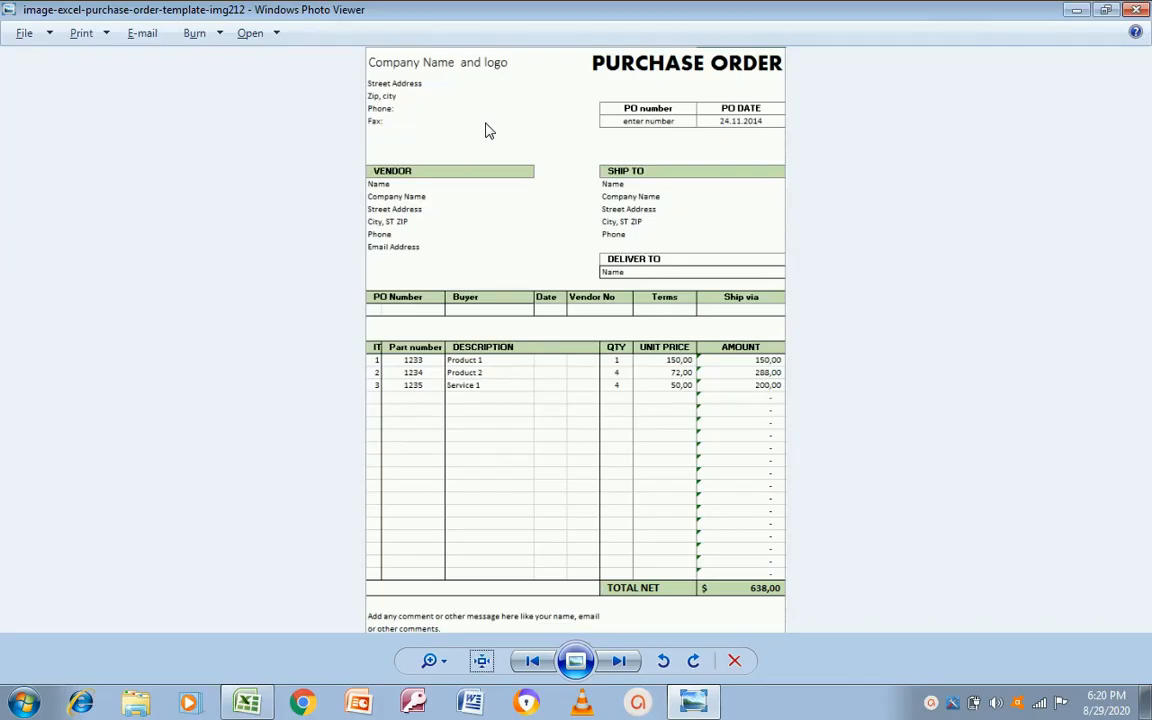
Step: Return from the template image to the Excel purchase order sheet
key(alt+Tab)
key(Up)
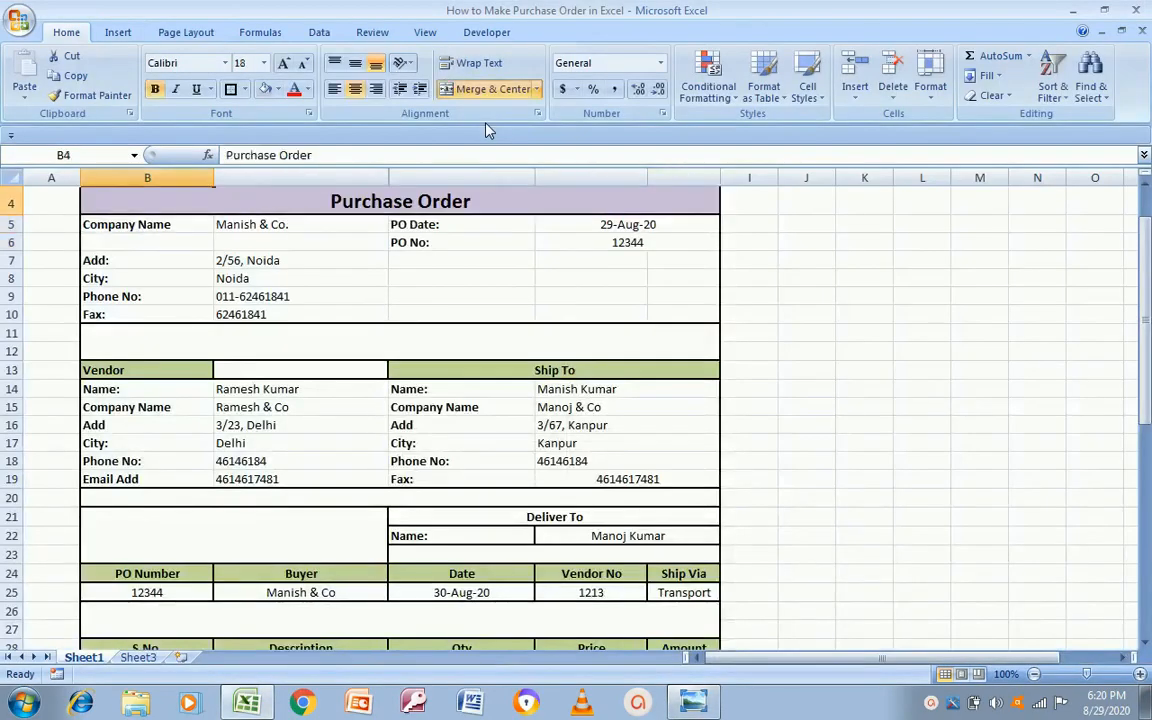
key(Up)
key(Up)
key(Down)
key(Down)
key(Right)
key(Left)
key(Down)
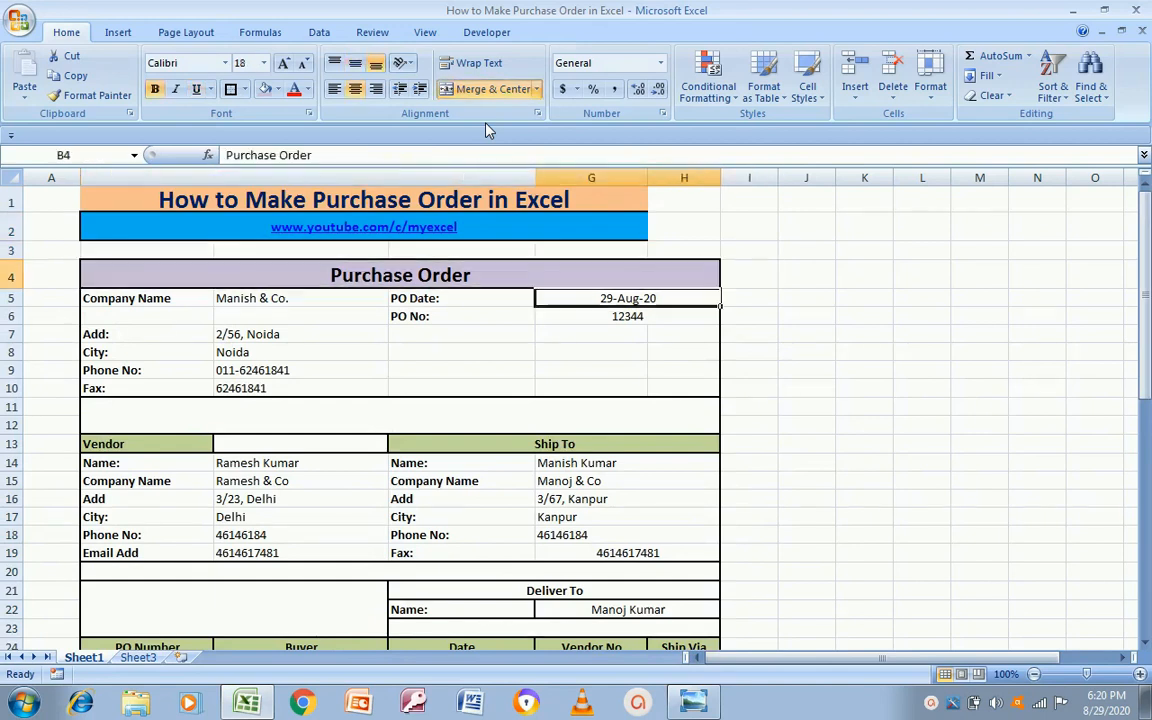
key(Left)
key(Left)
key(Left)
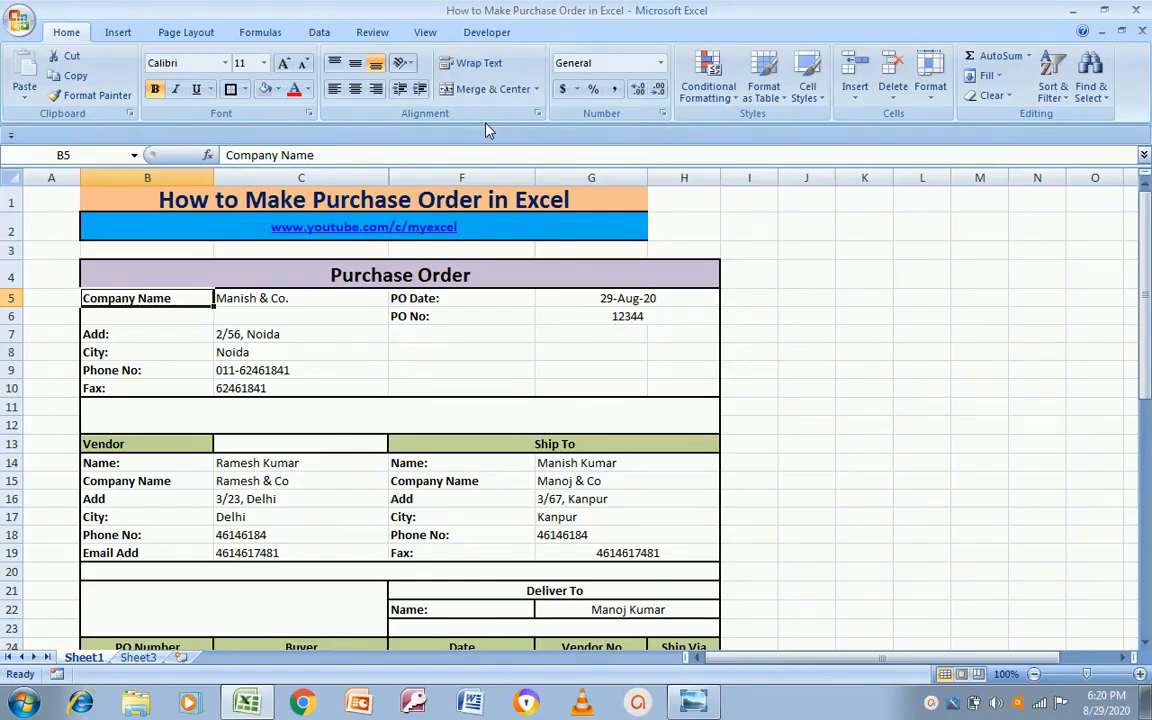
key(Right)
key(Right)
key(Right)
key(Down)
key(Up)
key(Left)
key(Down)
key(Right)
key(Down)
key(Down)
key(Down)
key(Down)
key(Up)
key(Up)
key(Up)
key(Up)
key(Left)
key(Left)
key(Down)
key(Left)
key(Right)
key(Down)
key(Down)
key(Down)
key(Down)
key(Left)
key(Down)
key(Down)
key(Down)
key(Down)
key(Right)
key(Up)
key(Up)
key(Left)
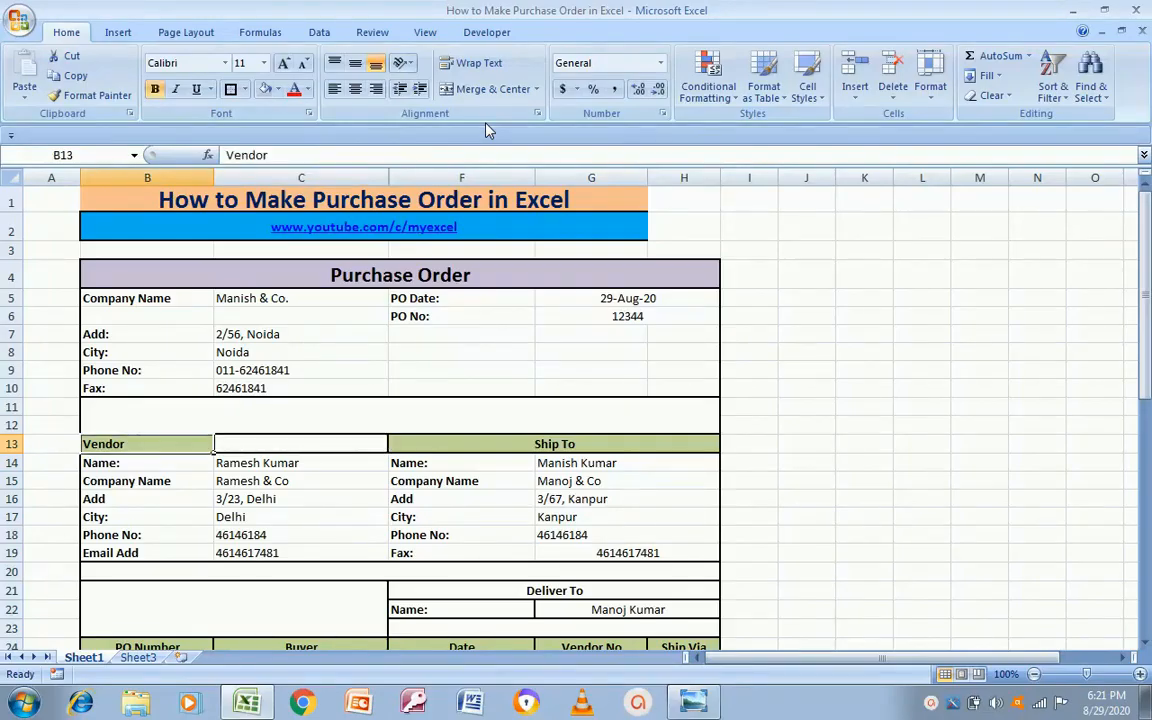
key(Right)
key(Right)
key(Right)
key(Down)
key(Left)
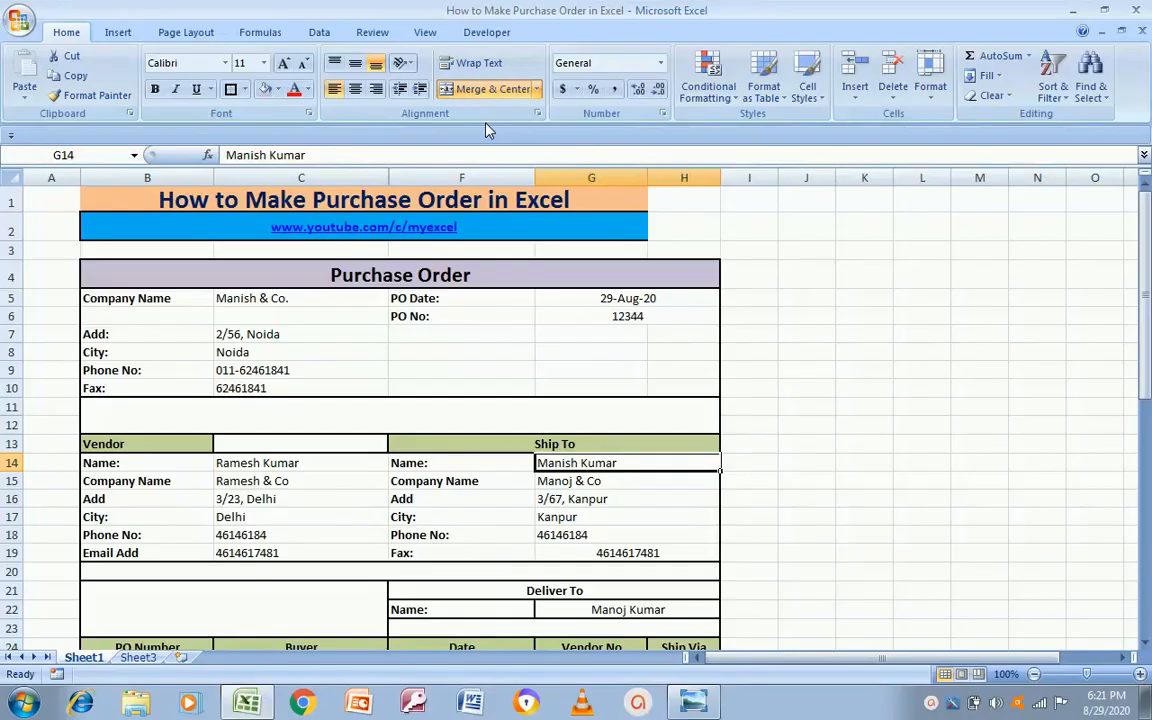
key(Up)
key(Up)
key(Up)
key(Up)
key(Up)
key(Up)
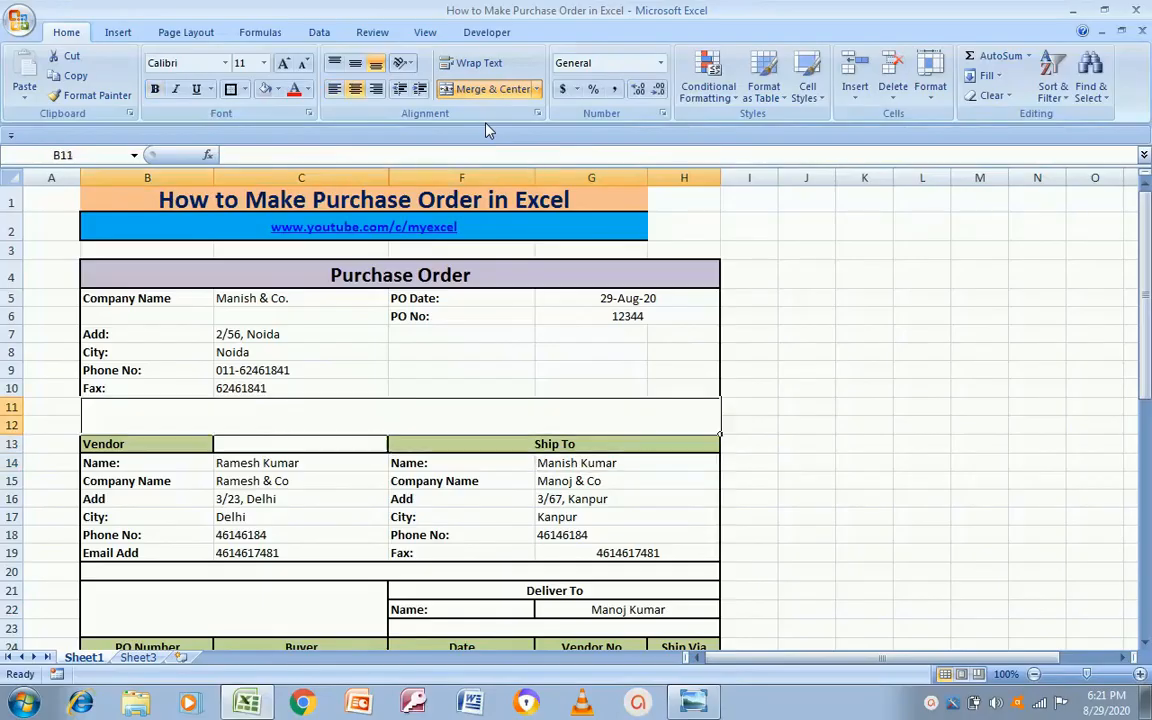
key(Up)
key(Down)
key(Down)
key(Down)
key(Down)
key(Down)
key(Down)
key(Down)
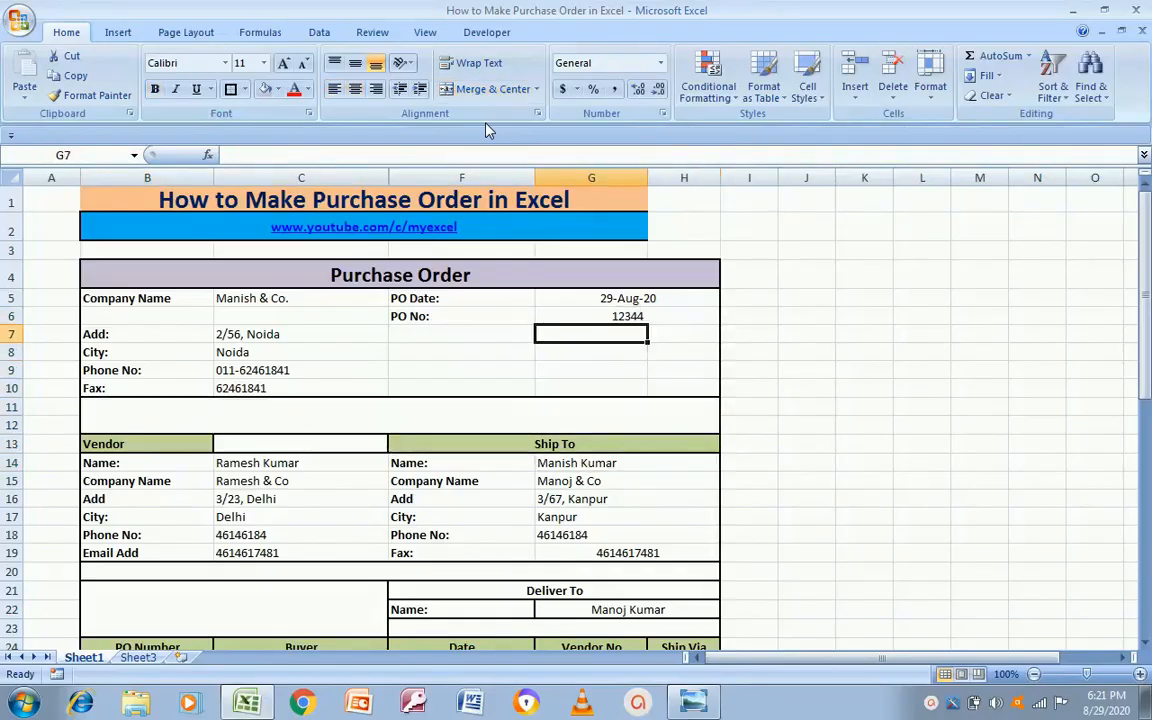
key(Up)
key(Down)
key(Down)
key(Down)
key(Down)
key(Down)
key(Down)
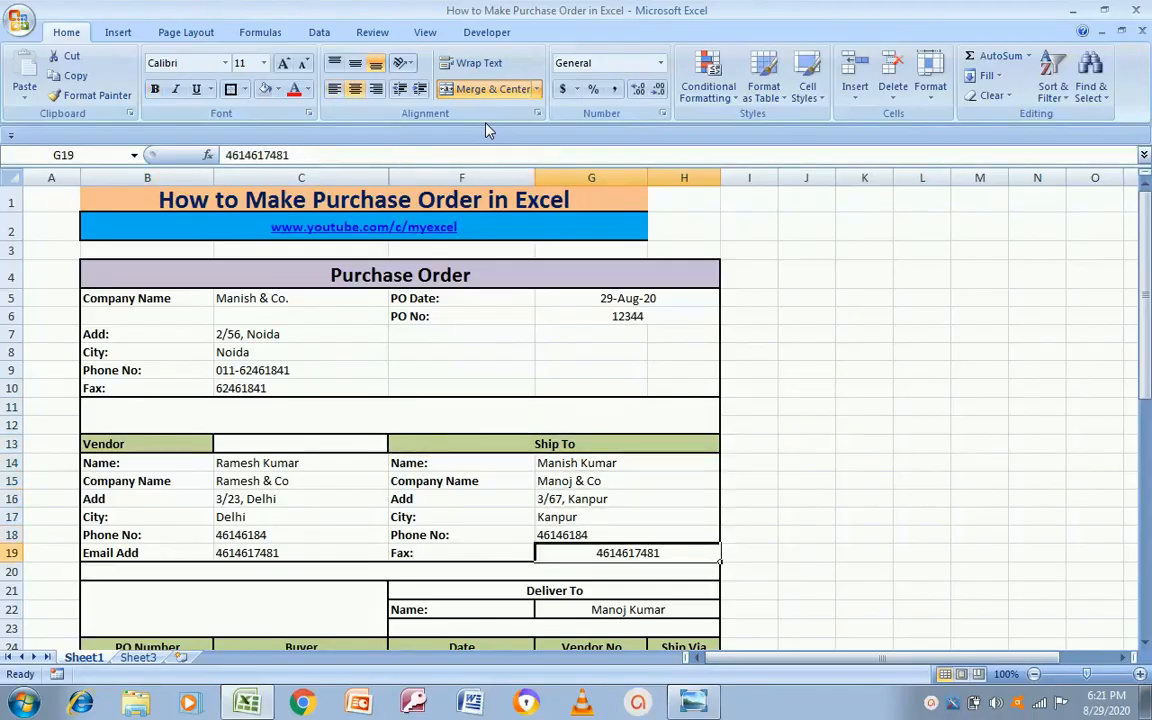
Step: Left-align the Ship To fax number in G19 and merge the Vendor heading across B13:C13
click(333, 89)
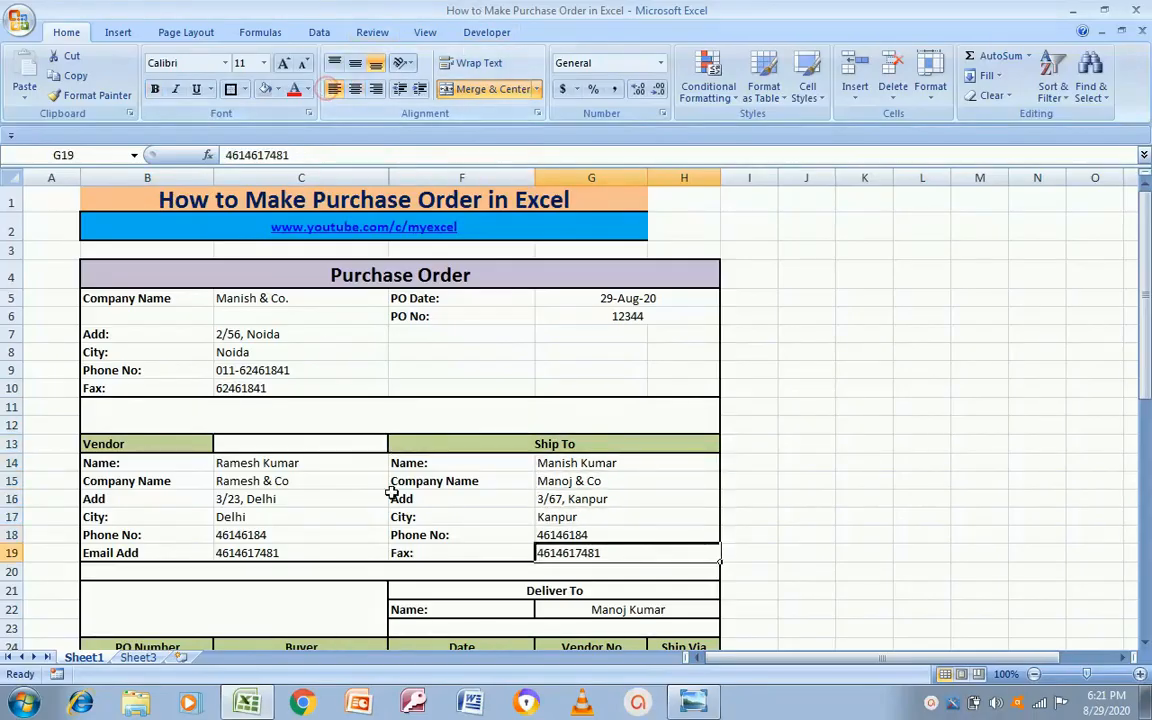
click(285, 499)
key(Up)
key(Up)
key(Up)
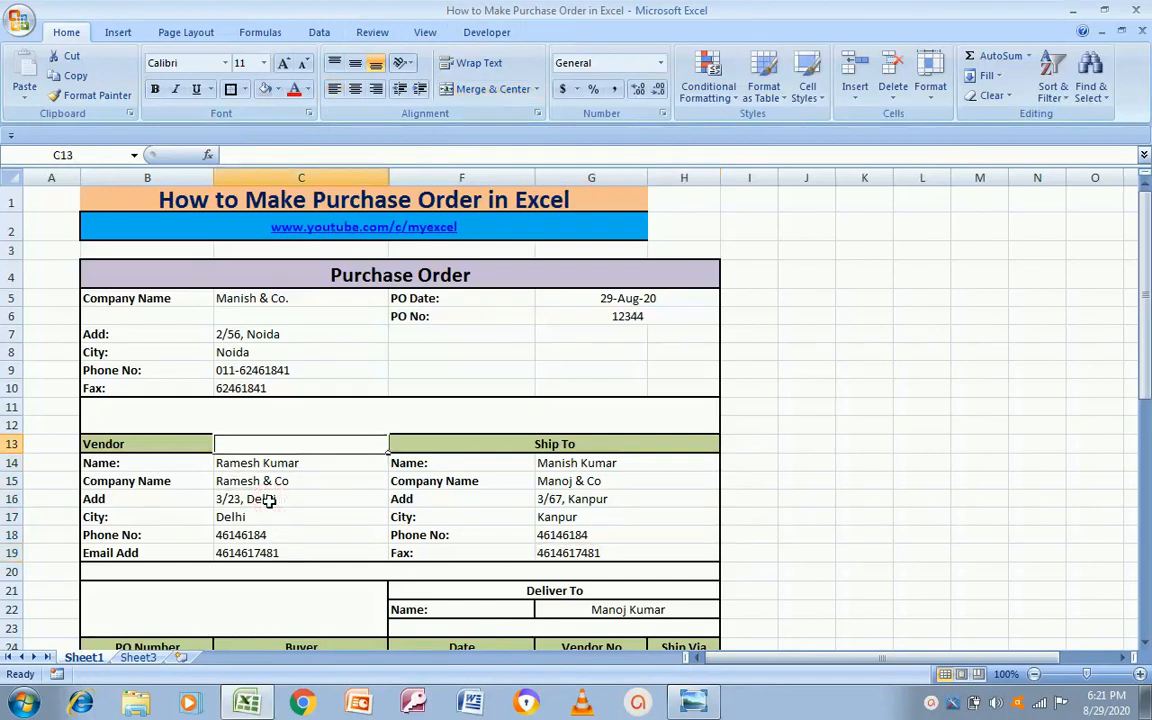
key(Left)
key(shift+Right)
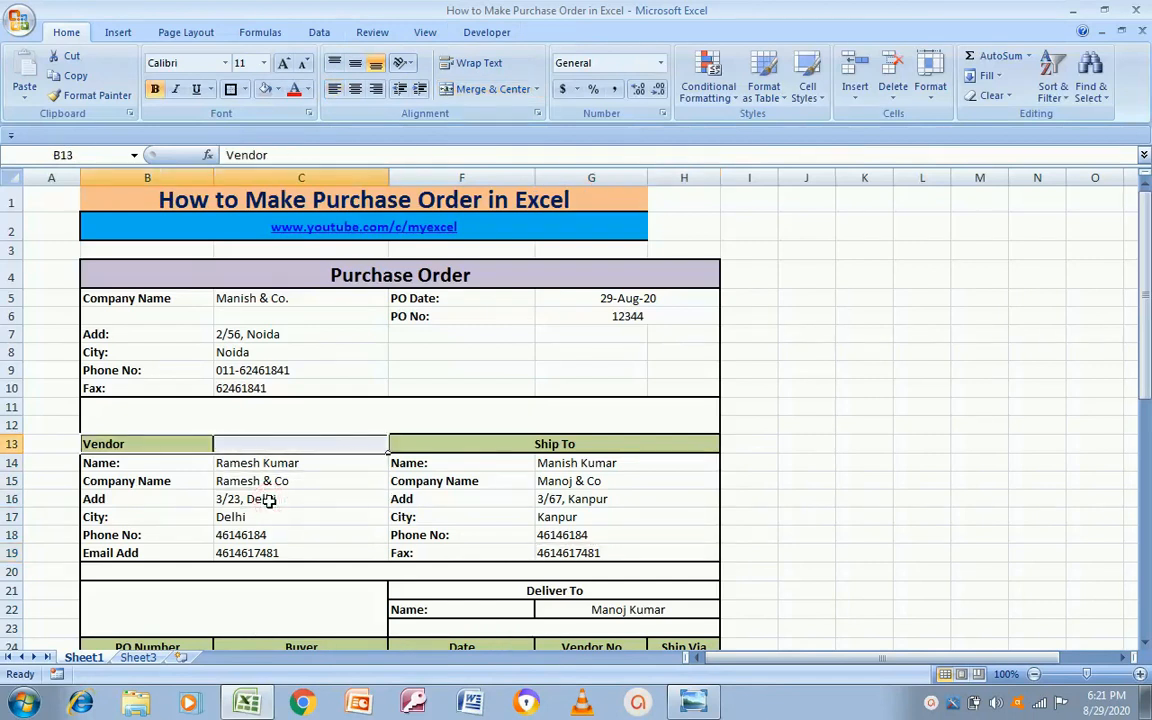
click(493, 89)
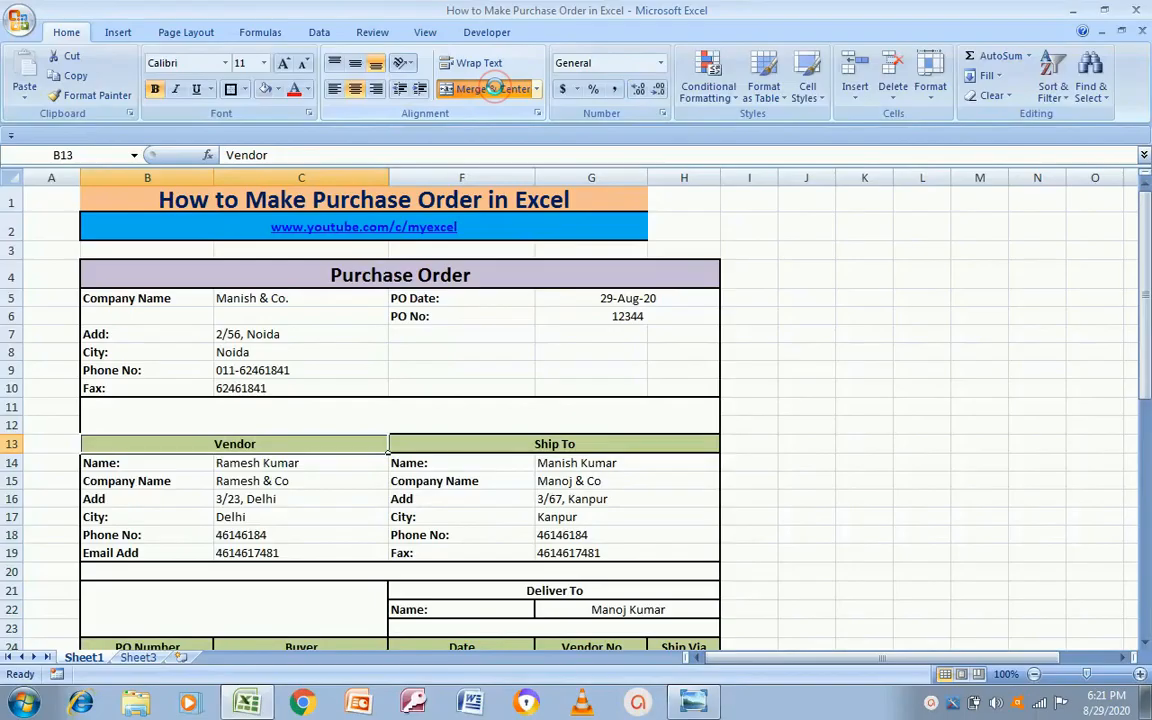
Step: Put an outline border around the Vendor block B13:C19
click(354, 493)
key(Up)
key(Up)
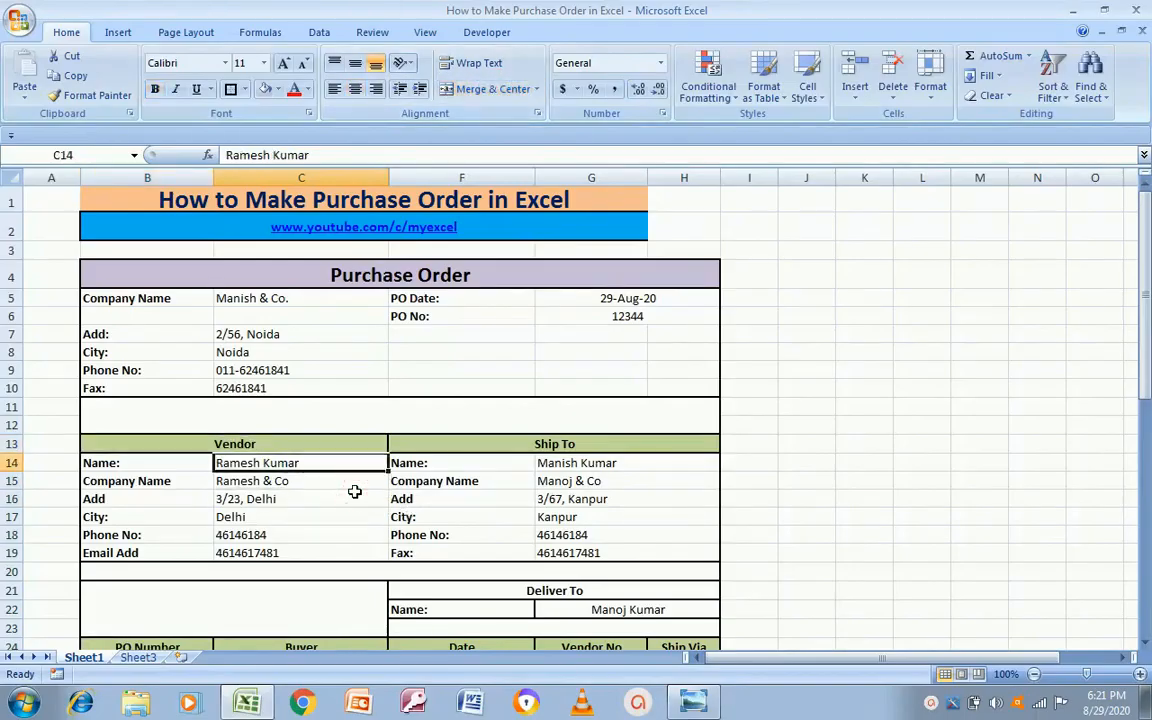
key(Up)
key(shift+Down)
key(shift+Down)
key(shift+Down)
key(shift+Down)
key(shift+Down)
key(shift+Down)
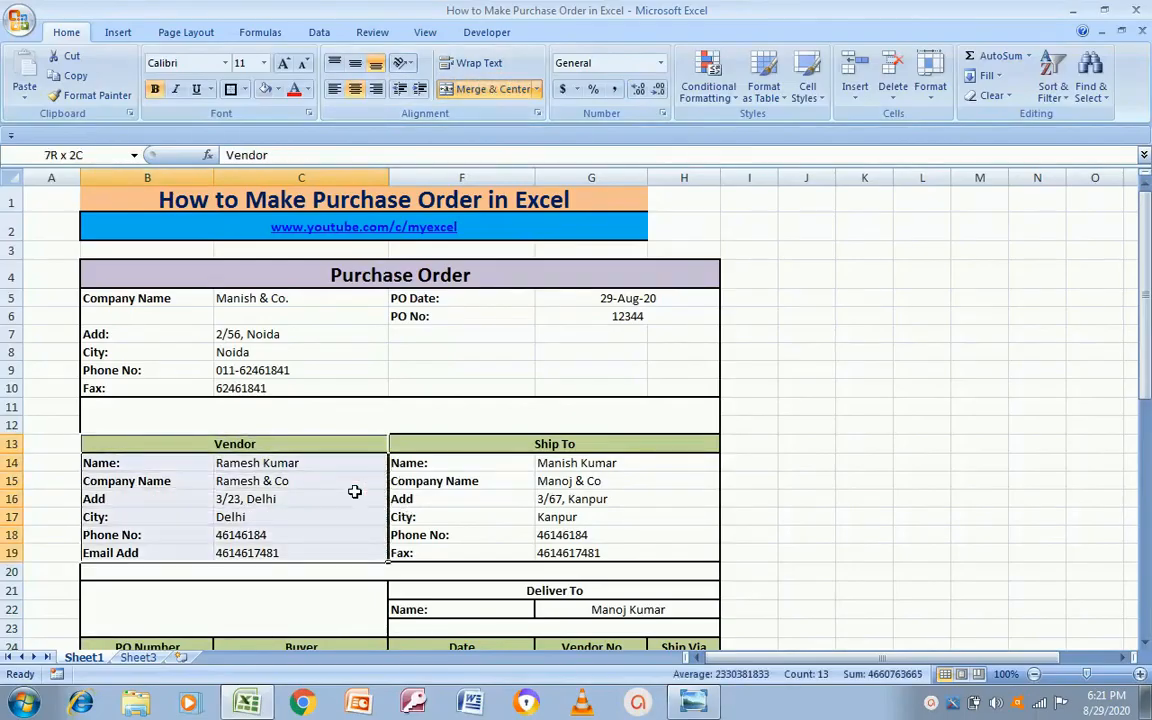
click(230, 89)
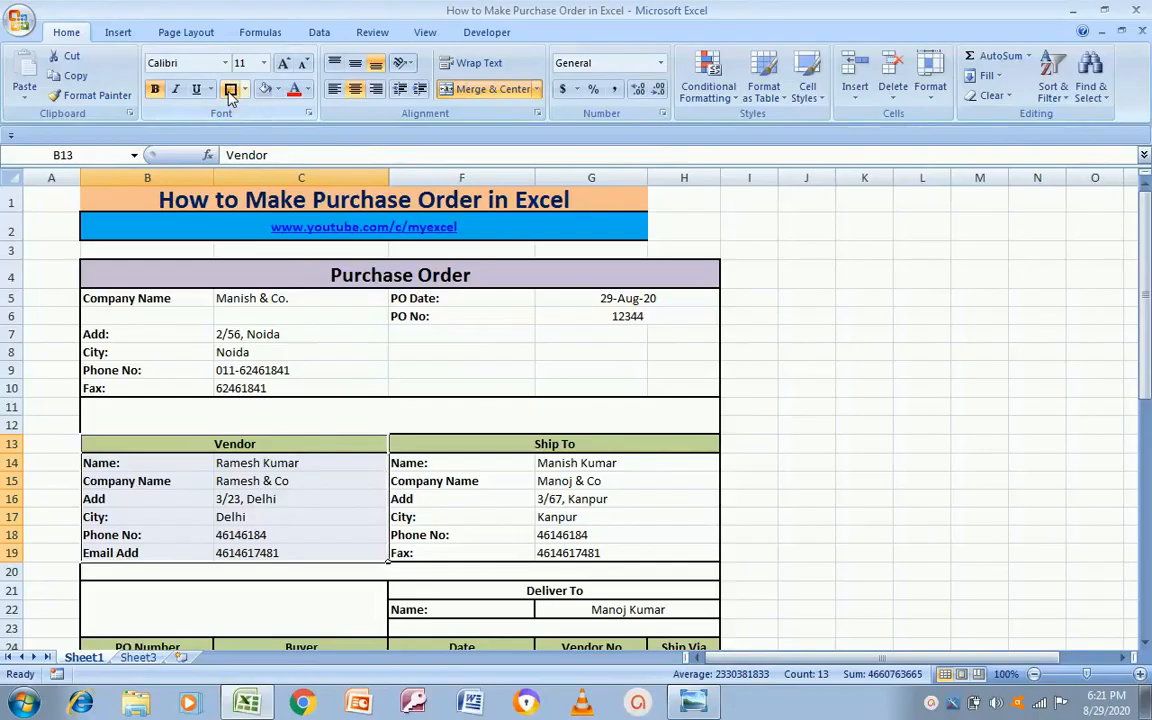
click(761, 499)
Step: Select the Ship To block from its heading down through its details
key(Left)
key(Left)
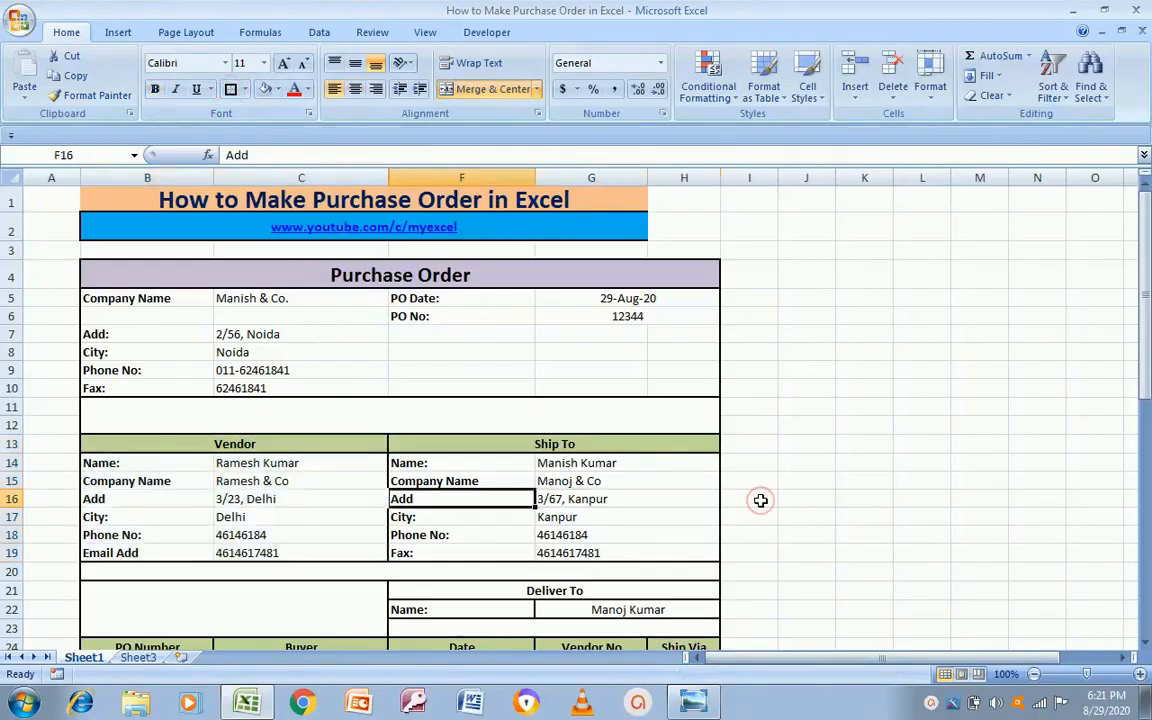
key(Up)
key(Up)
key(Up)
key(shift+Down)
key(shift+Down)
key(shift+Down)
key(shift+Down)
key(shift+Down)
key(shift+Down)
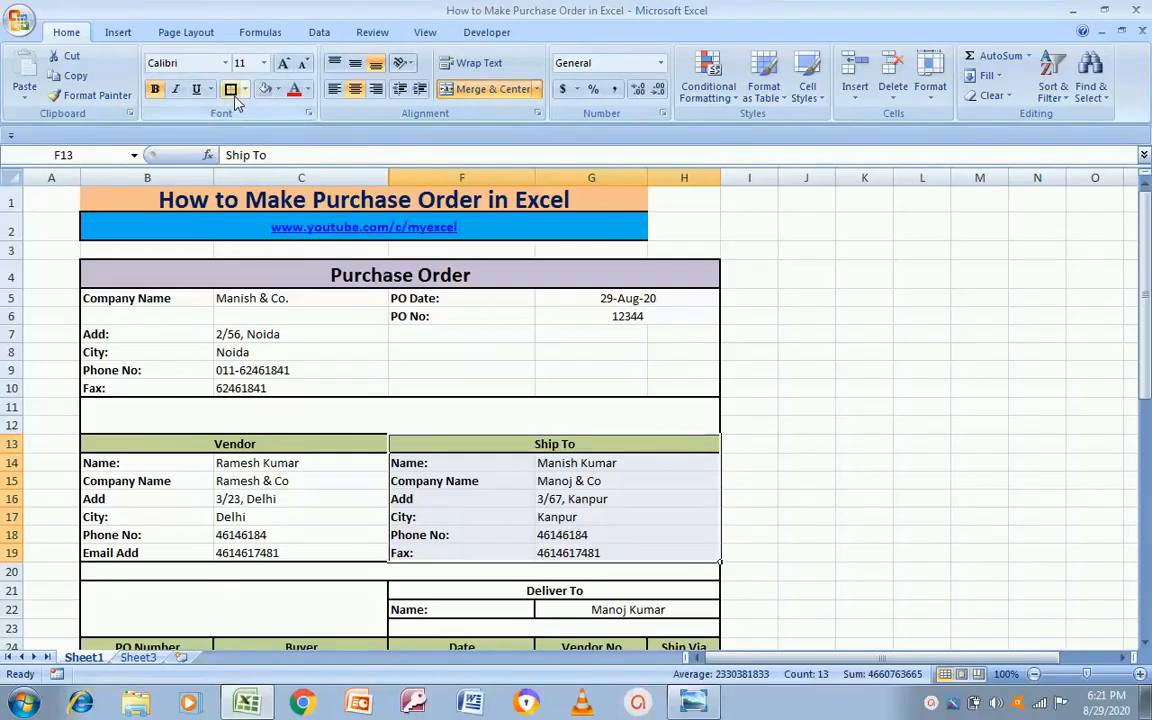
click(728, 444)
key(Down)
key(Down)
key(Down)
key(Down)
key(Down)
key(Down)
key(Down)
key(Down)
key(Down)
key(Down)
key(Down)
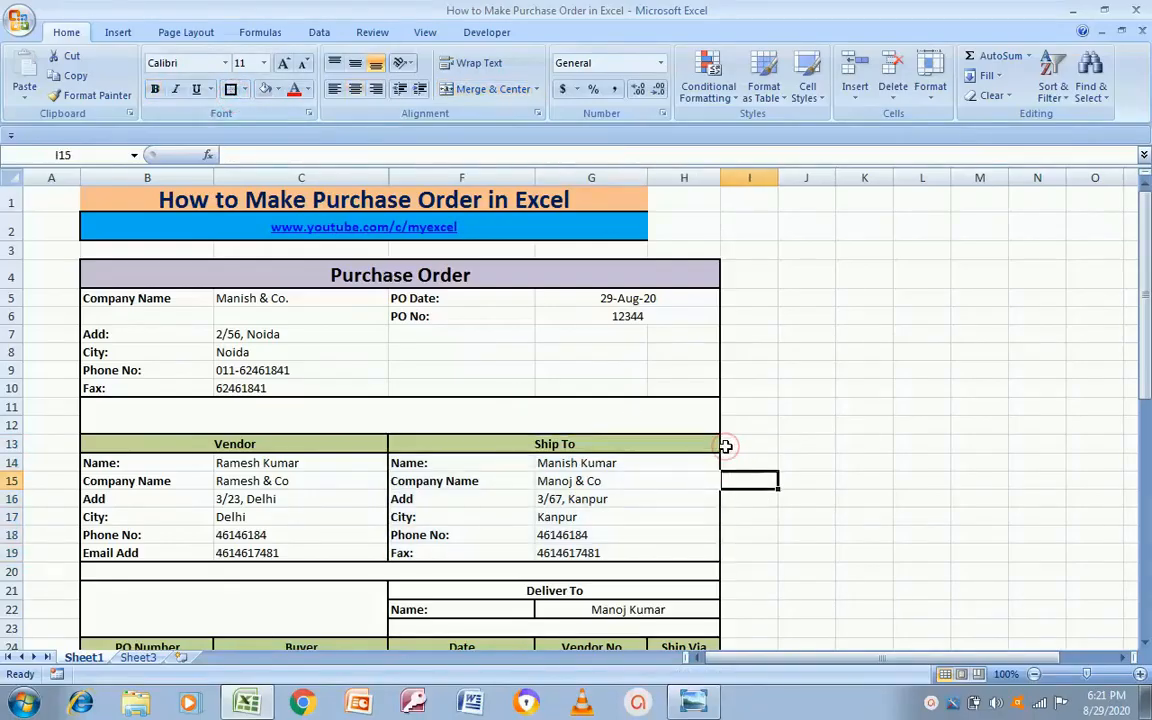
key(Down)
key(Down)
key(Down)
key(Down)
key(Down)
key(Down)
key(Down)
key(Up)
key(Up)
key(Up)
key(Up)
key(Up)
key(Up)
key(Up)
key(Up)
key(Up)
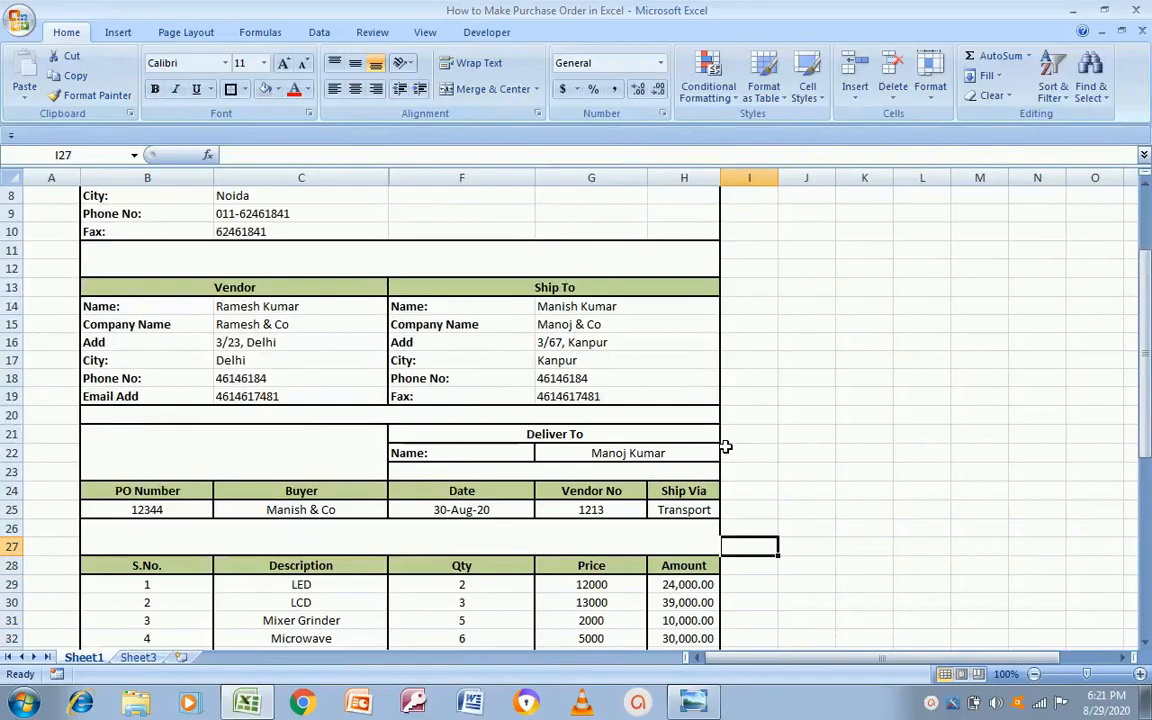
key(Left)
key(ctrl+b)
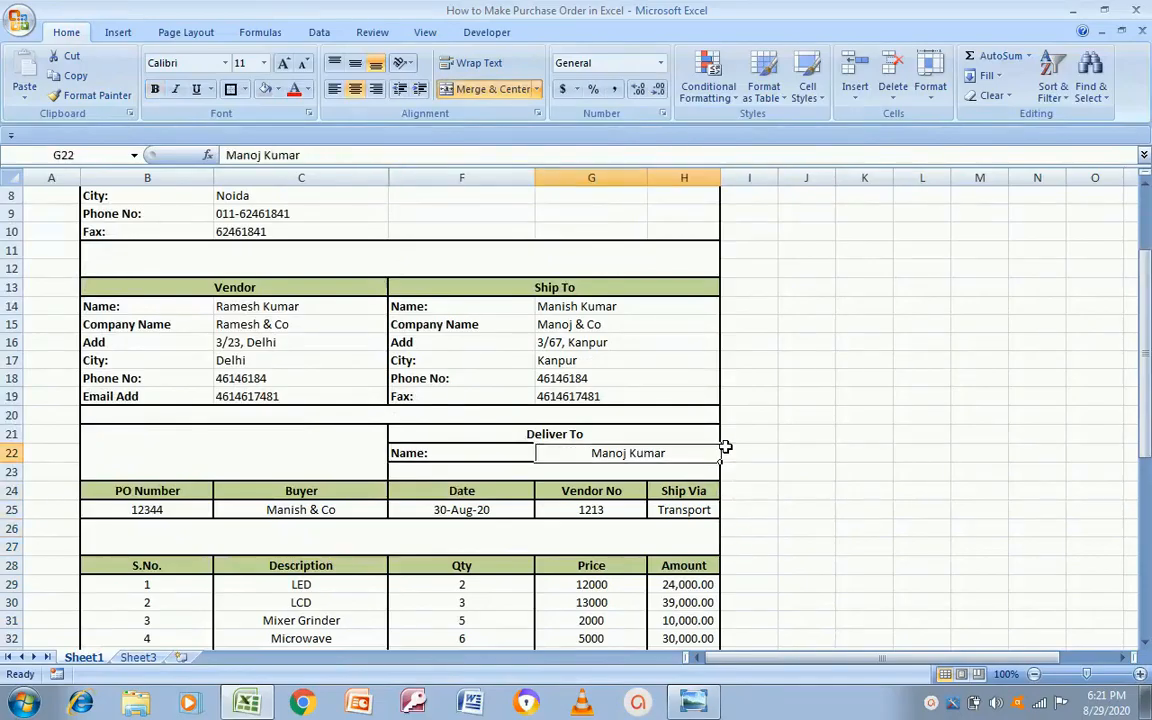
key(Up)
key(Down)
key(Down)
key(Down)
key(Down)
key(Down)
key(Down)
key(Down)
key(Down)
key(Down)
key(Down)
key(Down)
key(Down)
key(Down)
key(Down)
key(Down)
key(Down)
key(Down)
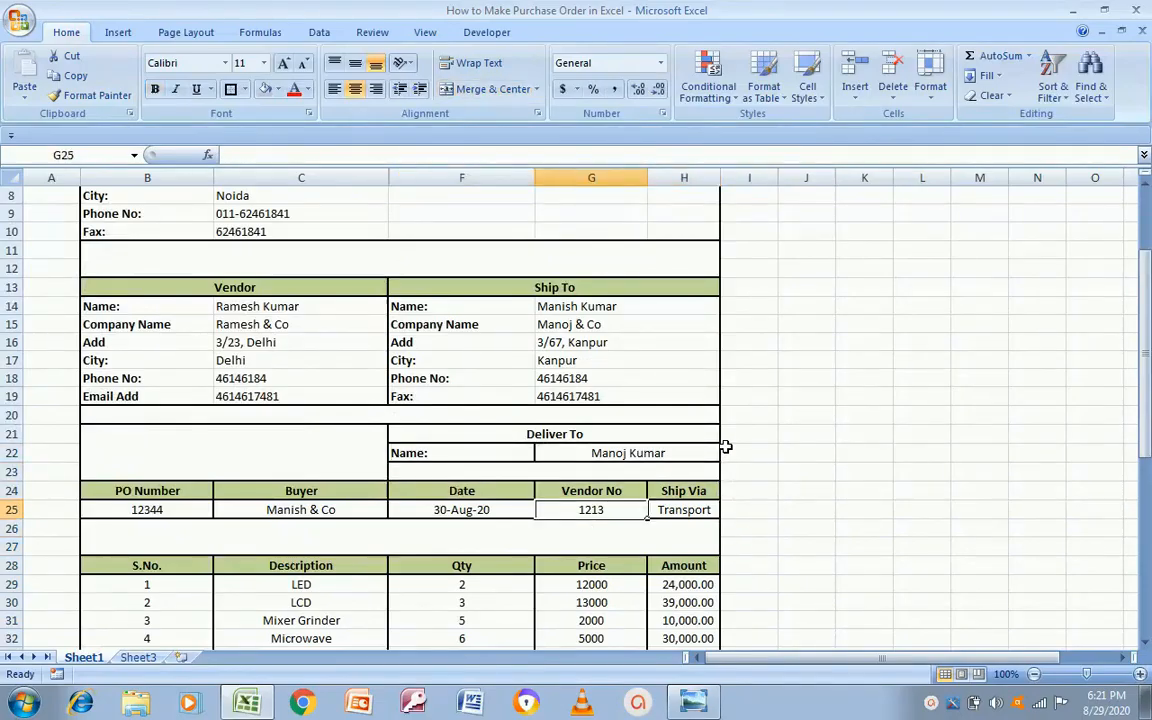
key(Up)
key(Up)
key(Up)
key(Up)
key(Up)
key(Up)
key(Up)
key(Up)
key(Up)
key(Up)
key(Up)
key(Up)
key(Up)
key(Up)
key(Up)
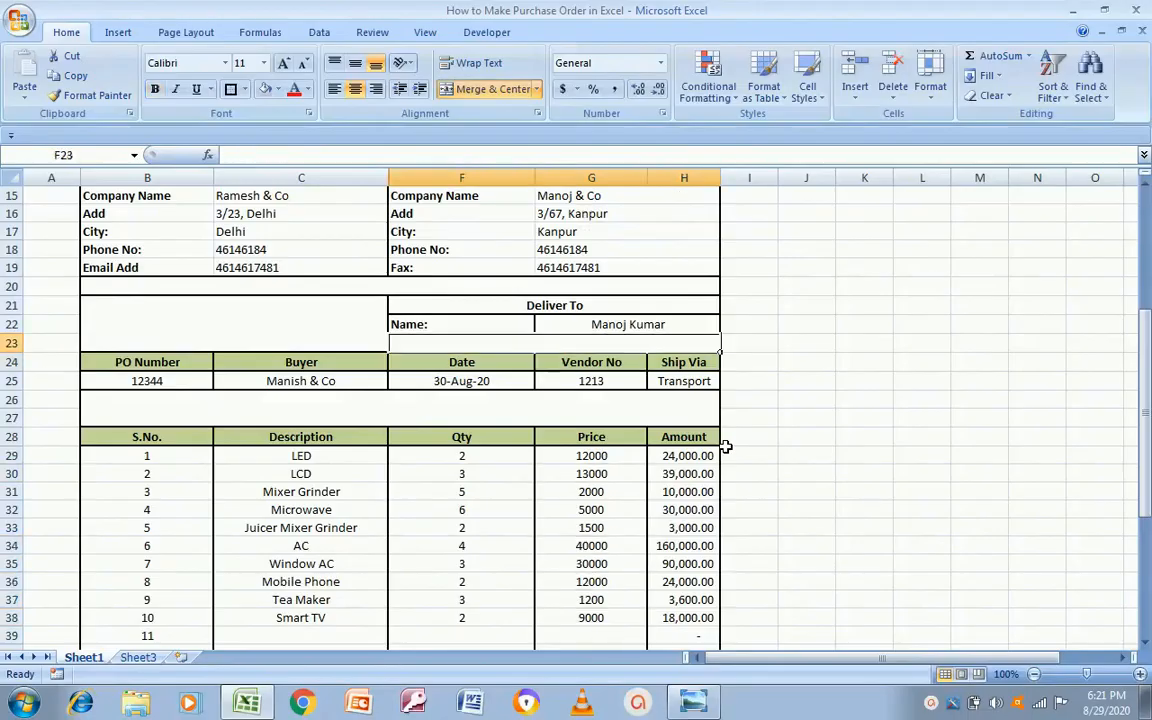
key(Left)
key(Left)
key(Down)
key(Down)
key(Down)
key(Down)
key(Right)
key(Right)
key(Right)
key(Right)
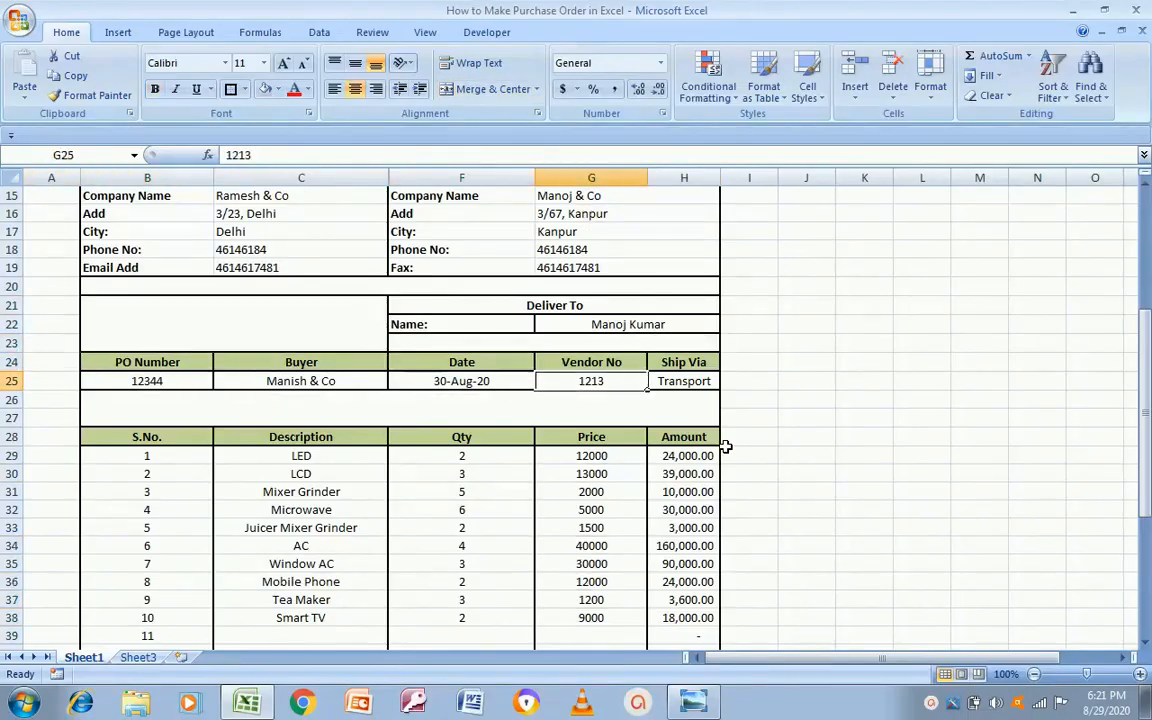
key(Right)
key(Down)
key(Up)
key(Up)
key(Down)
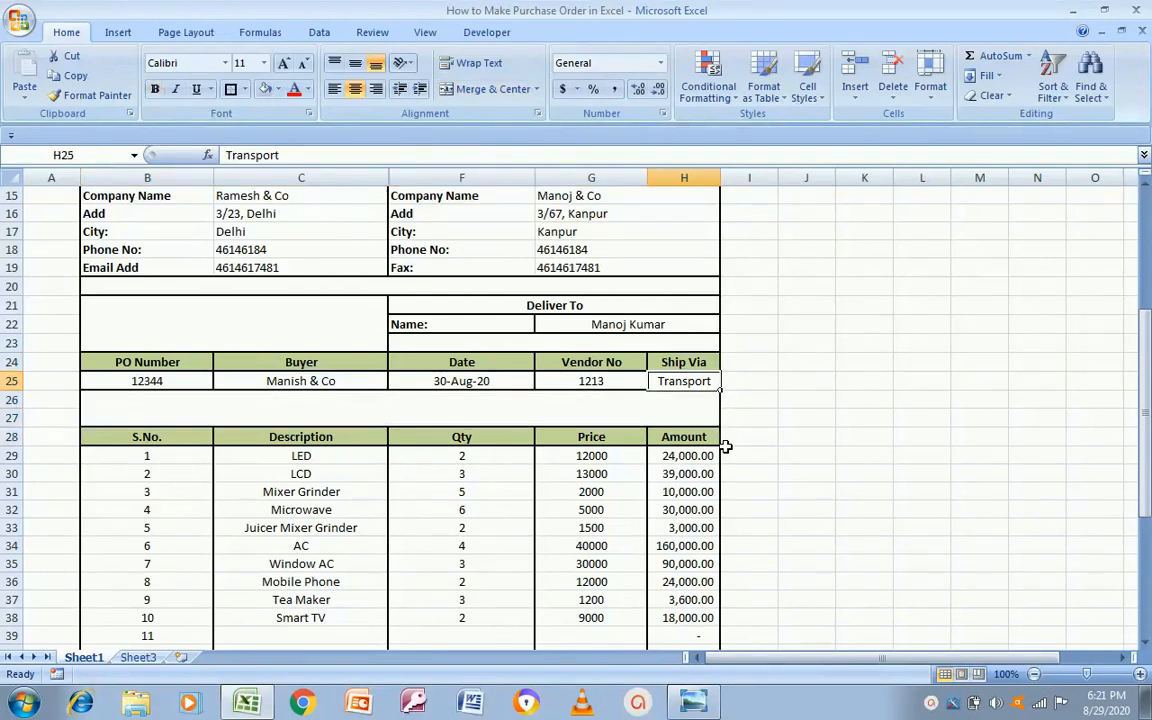
key(Left)
key(Down)
key(Down)
key(Down)
key(Down)
key(Down)
key(Down)
key(Down)
key(Down)
key(Down)
key(Down)
key(Down)
key(Down)
key(Down)
key(Down)
key(Down)
key(Down)
key(Down)
key(Down)
key(Down)
key(Up)
key(Up)
key(Up)
key(Up)
key(Up)
key(Up)
key(Up)
key(Up)
key(Up)
key(Up)
key(Up)
key(Up)
key(Up)
key(Up)
key(Up)
key(Up)
key(Up)
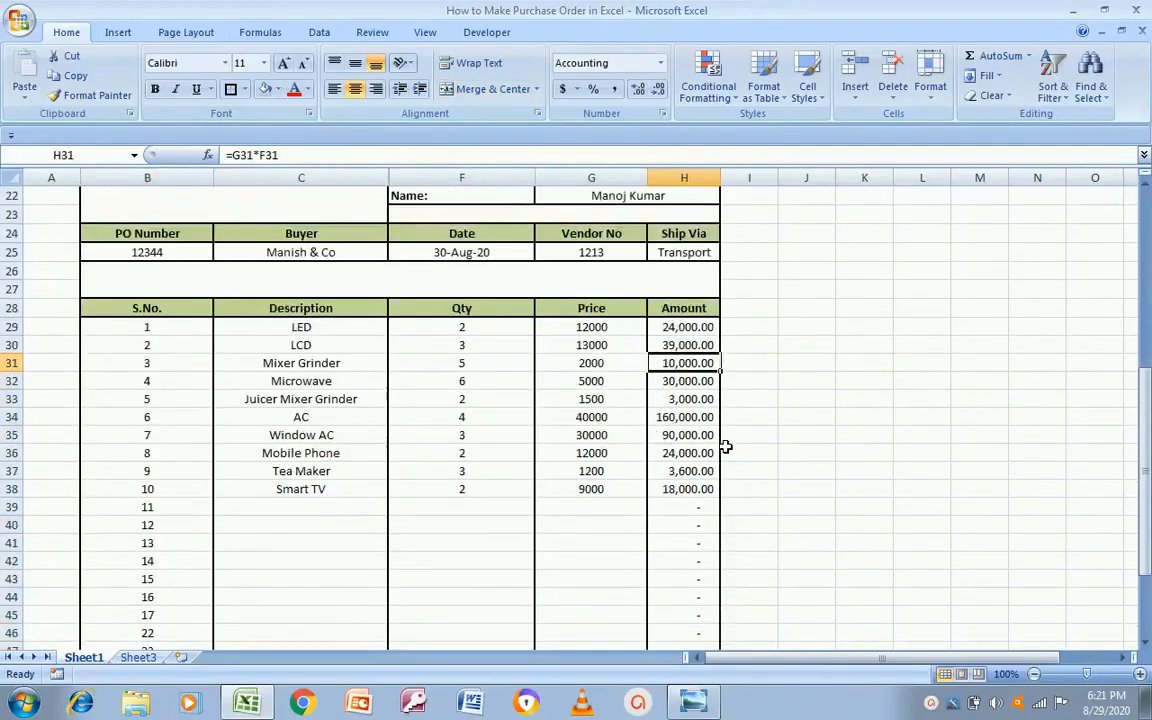
key(Up)
key(Left)
key(Right)
key(Right)
key(Down)
key(Left)
key(Right)
key(Left)
key(Down)
key(Down)
key(Down)
key(Down)
key(Down)
key(Down)
key(Down)
key(Down)
key(Down)
key(Down)
key(Down)
key(Down)
key(Down)
key(Down)
key(Down)
key(Down)
key(Down)
key(Down)
key(Down)
key(Down)
key(Down)
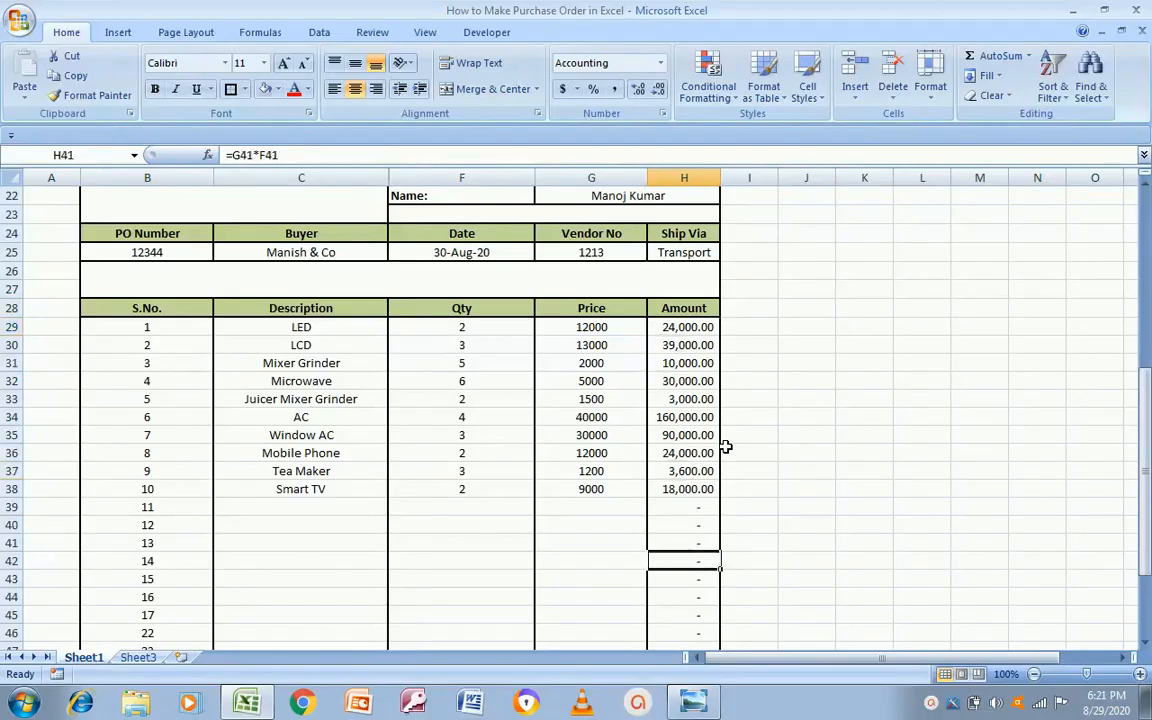
key(Up)
key(Up)
key(Up)
key(Up)
key(Up)
key(Up)
key(Up)
key(Up)
key(Up)
key(Up)
key(Up)
key(Up)
key(Down)
key(Down)
key(Down)
key(Down)
key(Left)
key(Right)
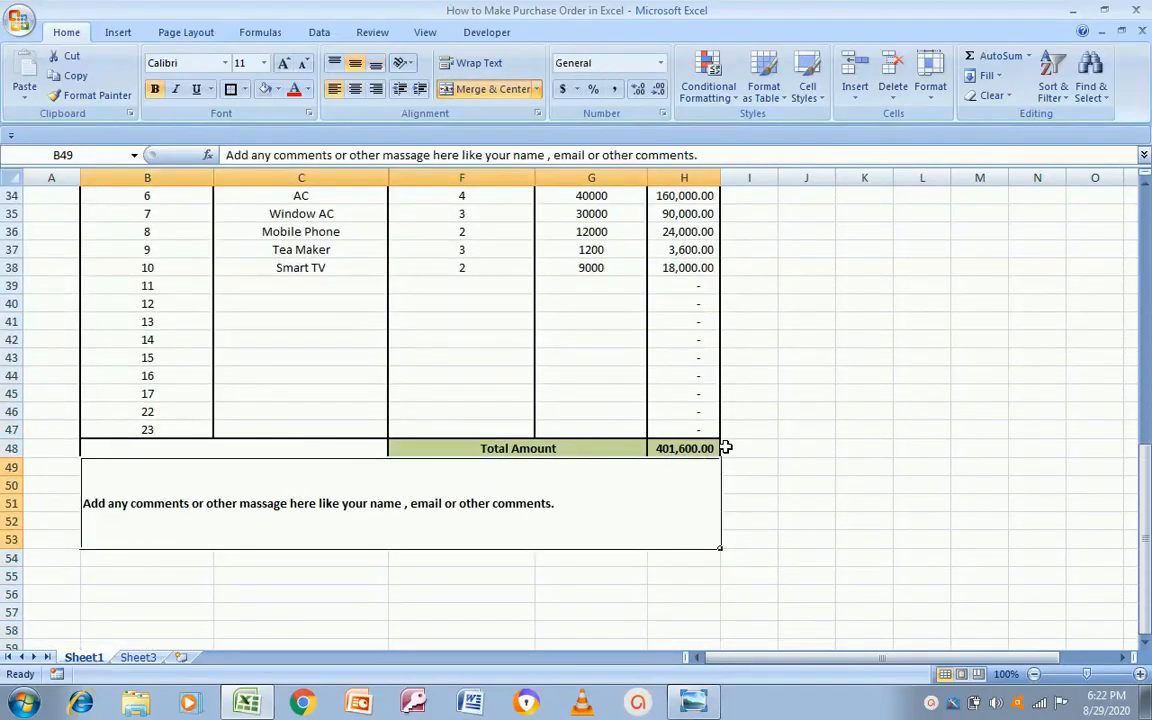
key(Up)
key(Up)
key(Up)
key(Up)
key(Up)
key(Up)
key(Up)
key(Up)
key(Up)
key(Up)
key(Up)
key(Up)
key(Up)
key(Up)
key(Up)
key(Up)
key(Up)
key(Up)
key(Up)
key(Up)
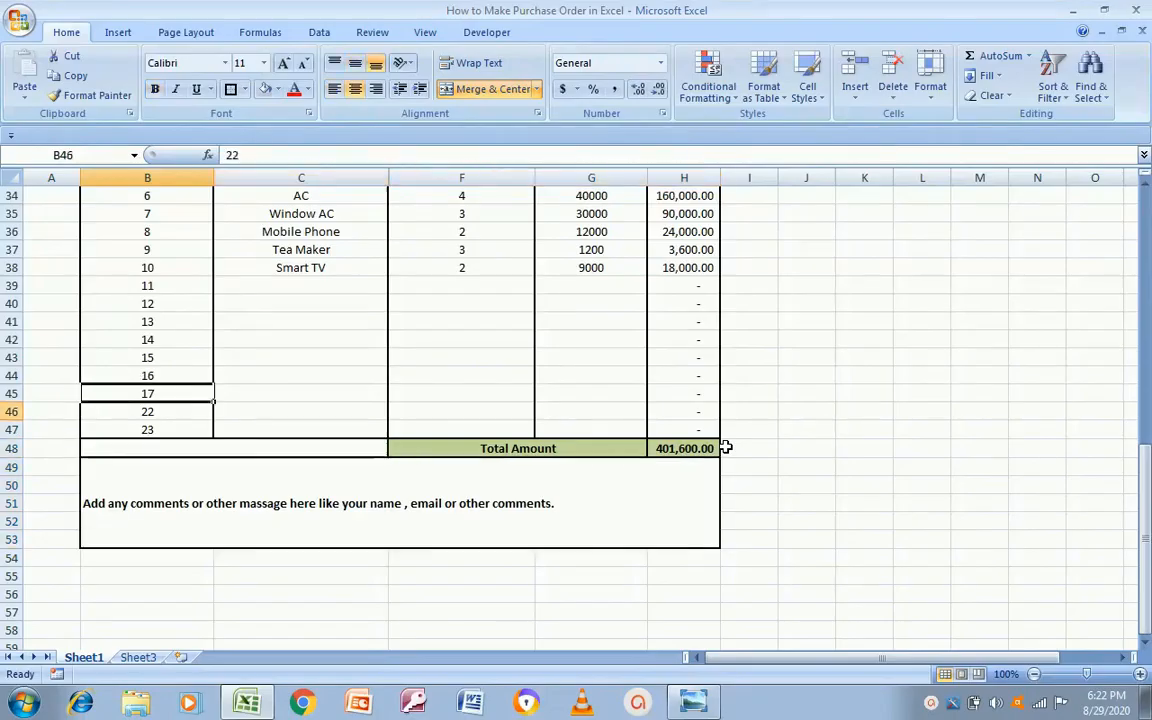
key(Up)
key(Up)
key(Up)
key(Up)
key(Up)
key(Down)
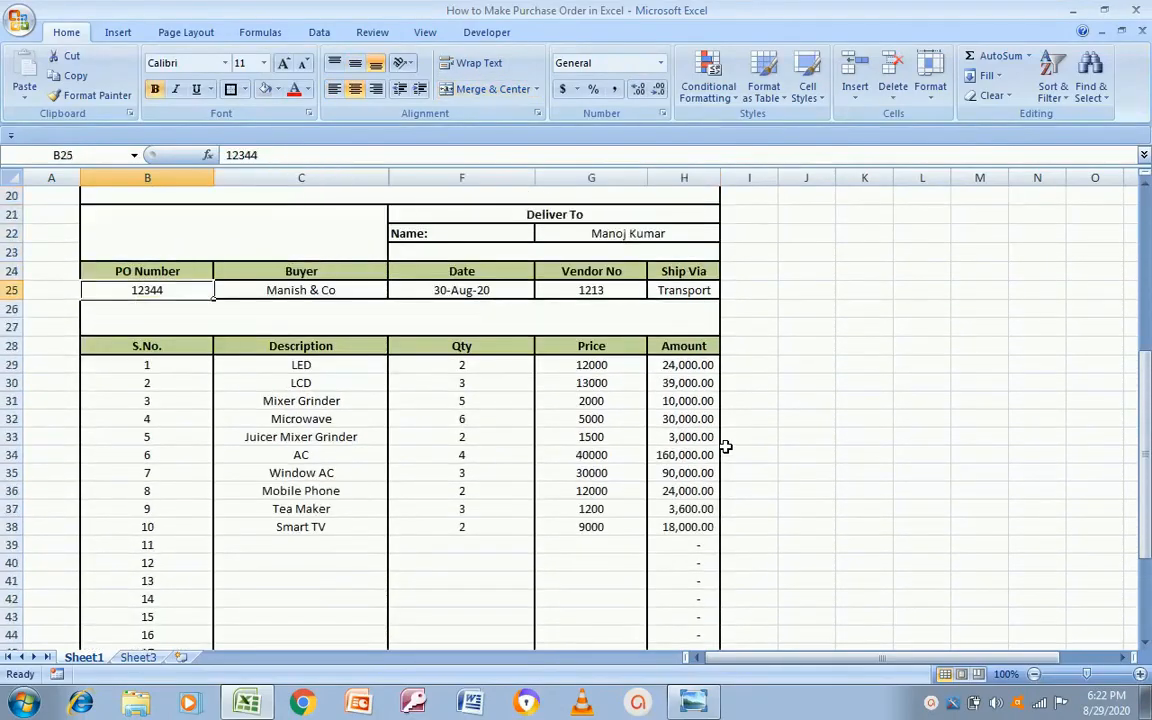
key(Up)
key(Up)
key(Up)
key(Up)
key(Up)
key(Up)
key(Up)
key(Up)
key(Up)
key(Up)
key(Up)
key(Up)
key(Up)
key(Up)
key(Up)
key(Up)
key(Up)
key(Up)
key(Down)
key(Down)
key(Up)
key(Up)
key(Up)
key(Up)
key(Up)
key(Up)
key(Up)
key(Down)
key(Down)
key(Down)
key(Down)
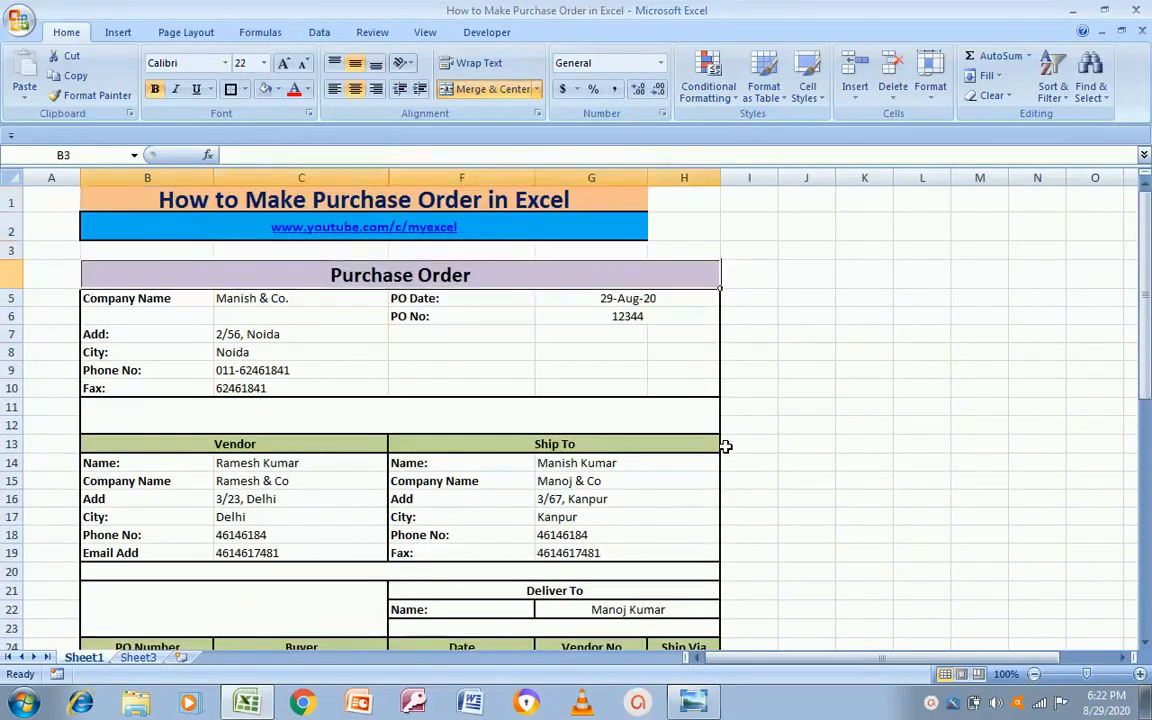